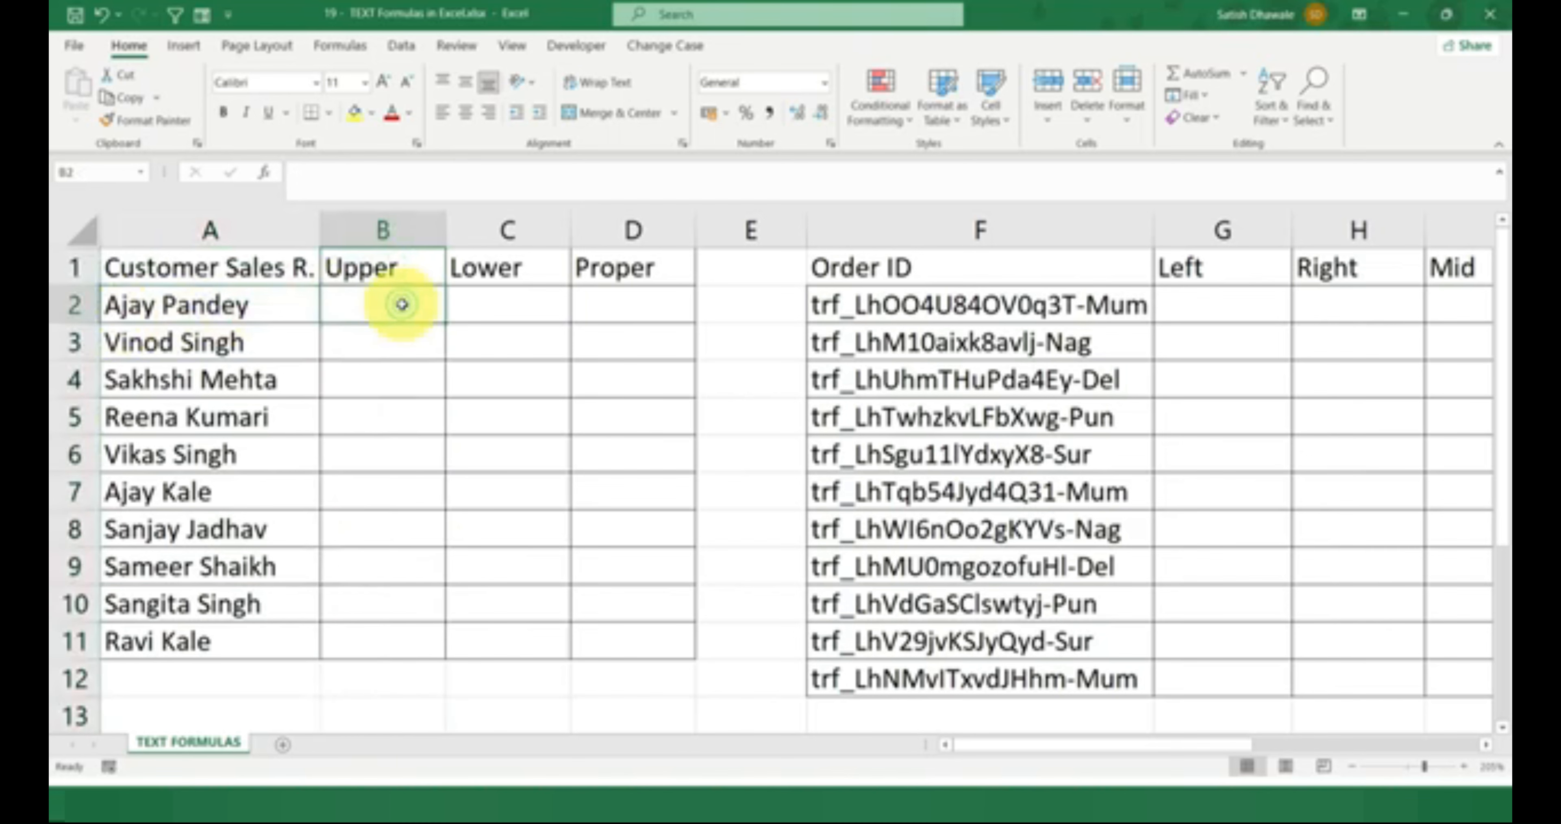
type("=UPP")
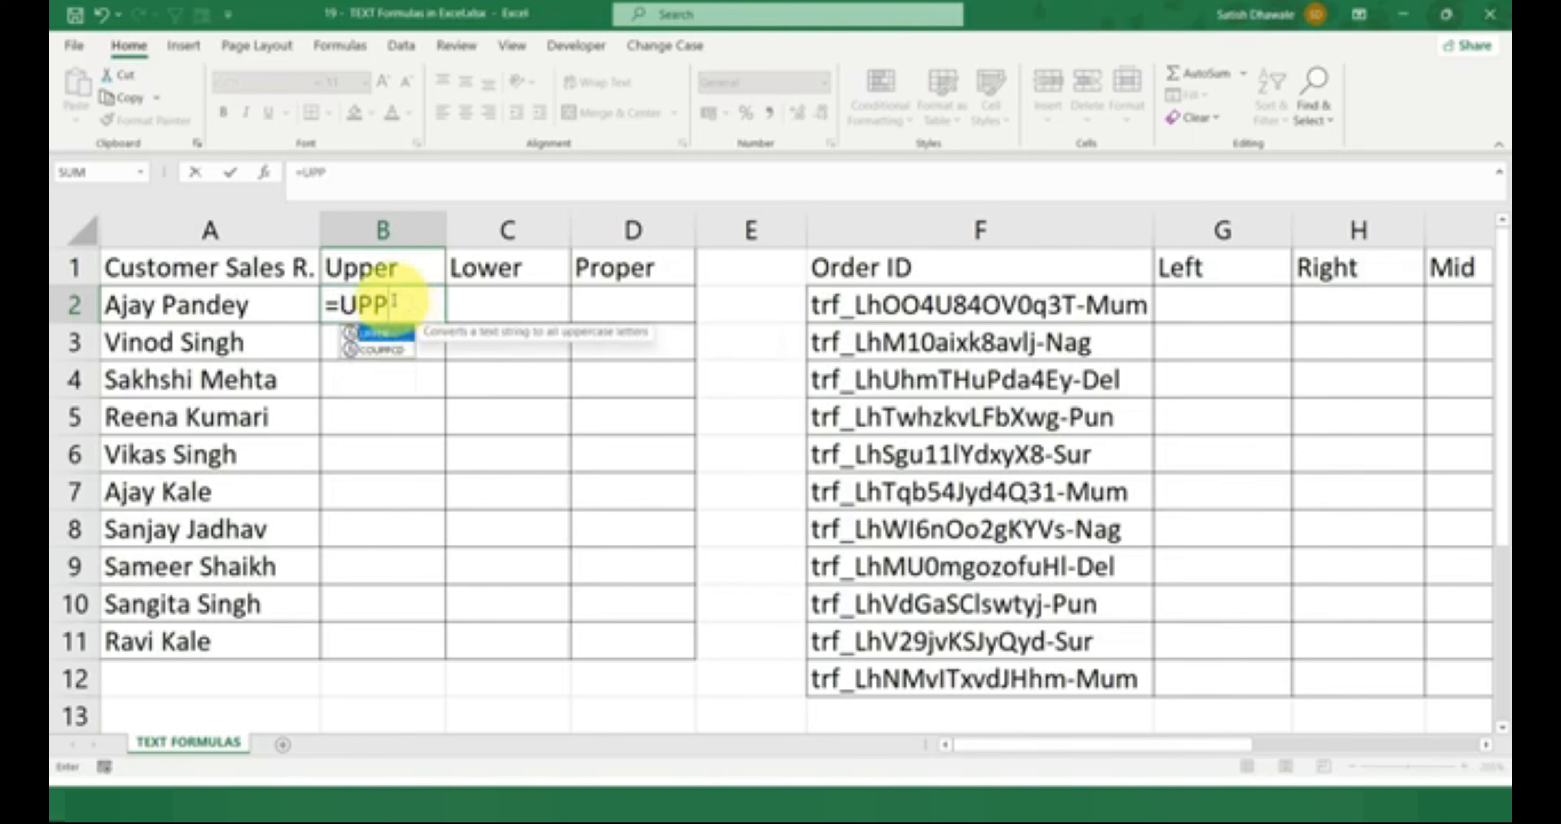
left_click_drag(218, 306, 243, 642)
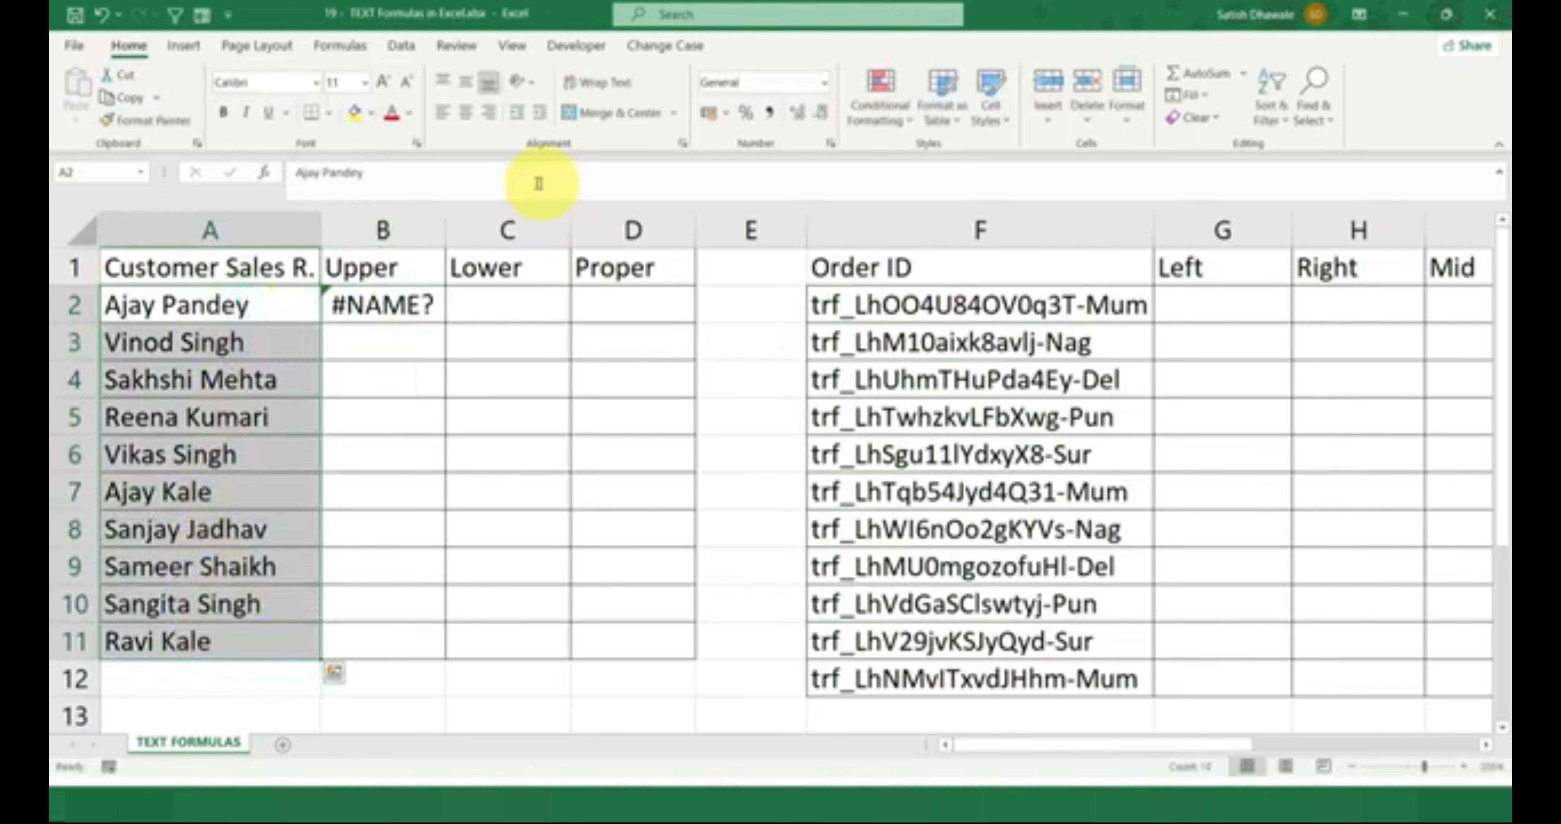
left_click(400, 303)
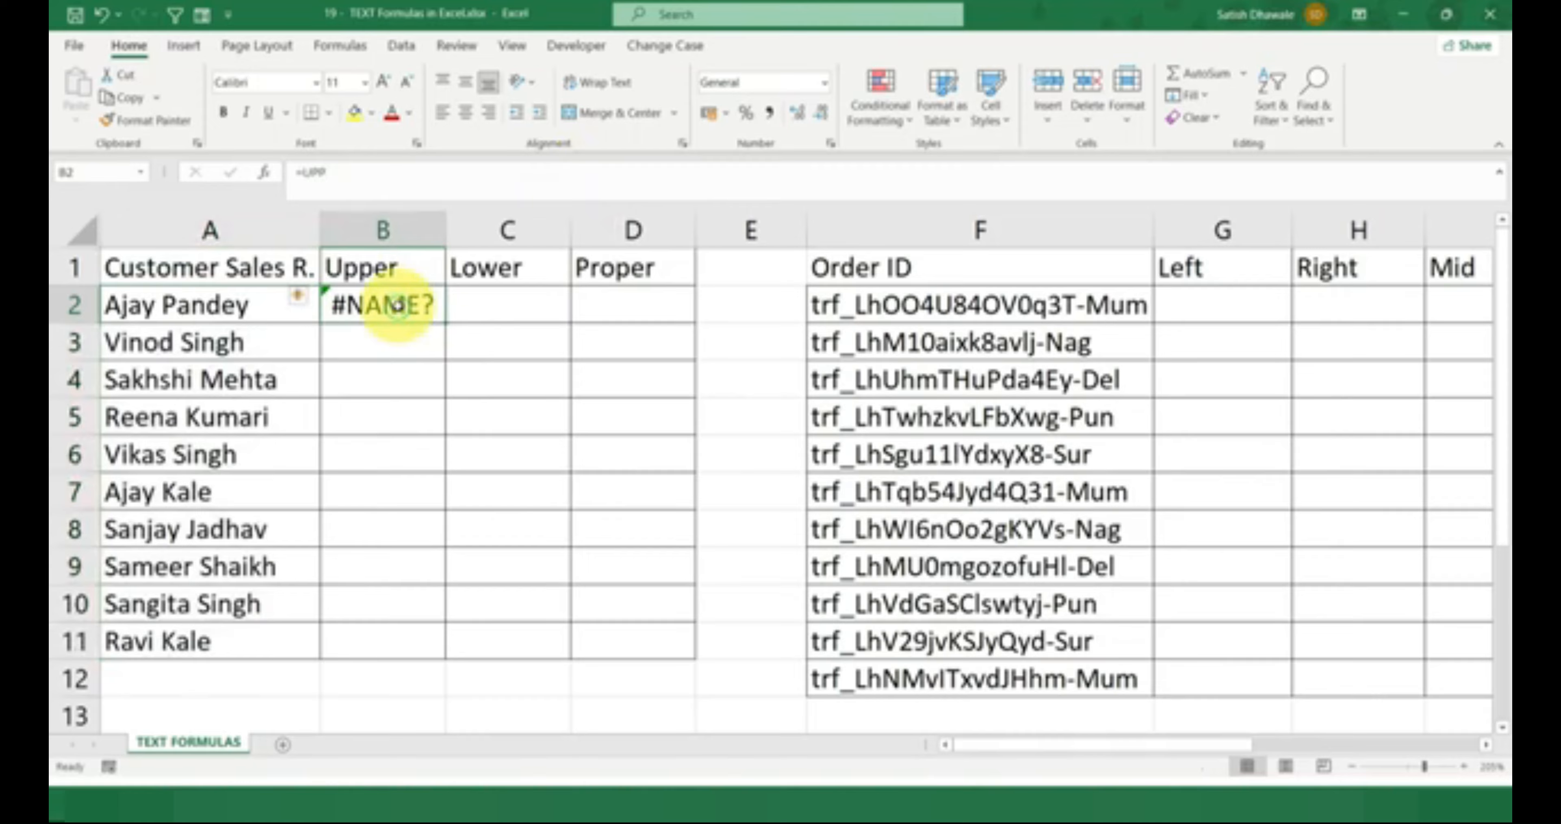
key("Delete")
Enter the formula =UPPER(A2) in cell B2 to convert the first customer name to uppercase
type("=UPP")
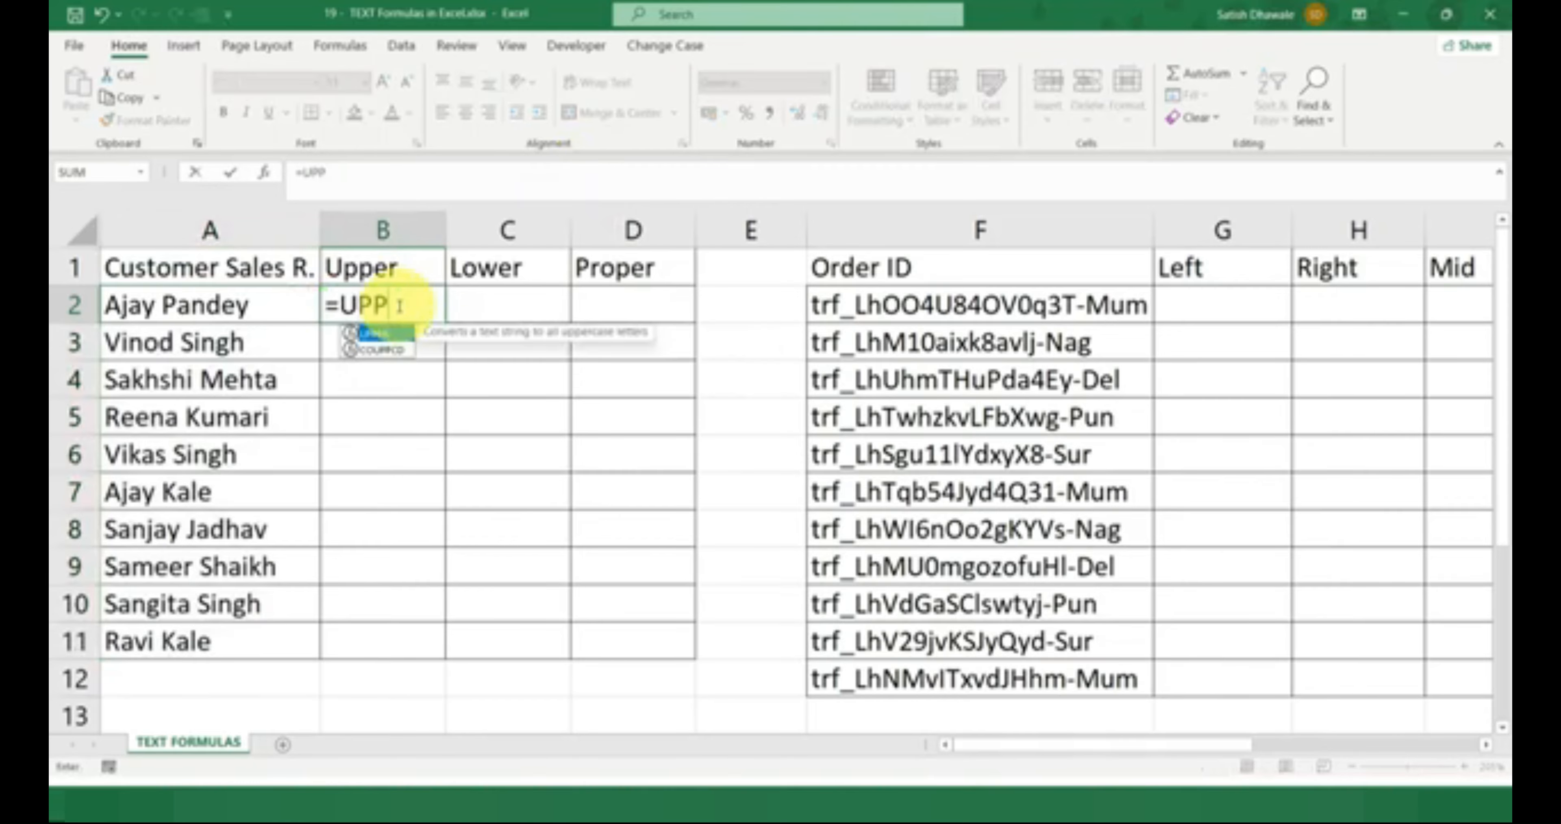
key("Tab")
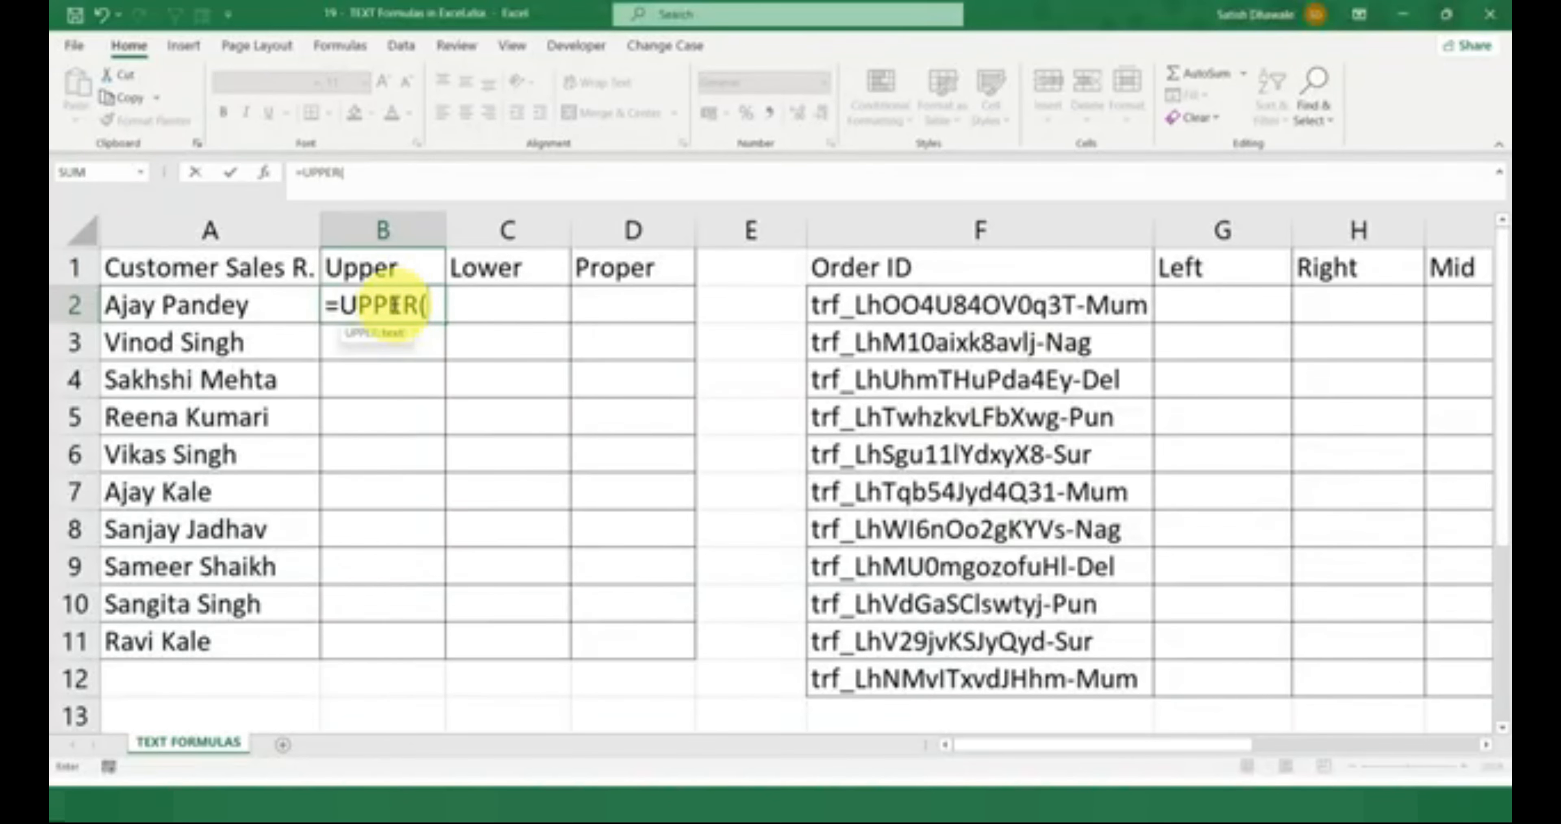
left_click(226, 291)
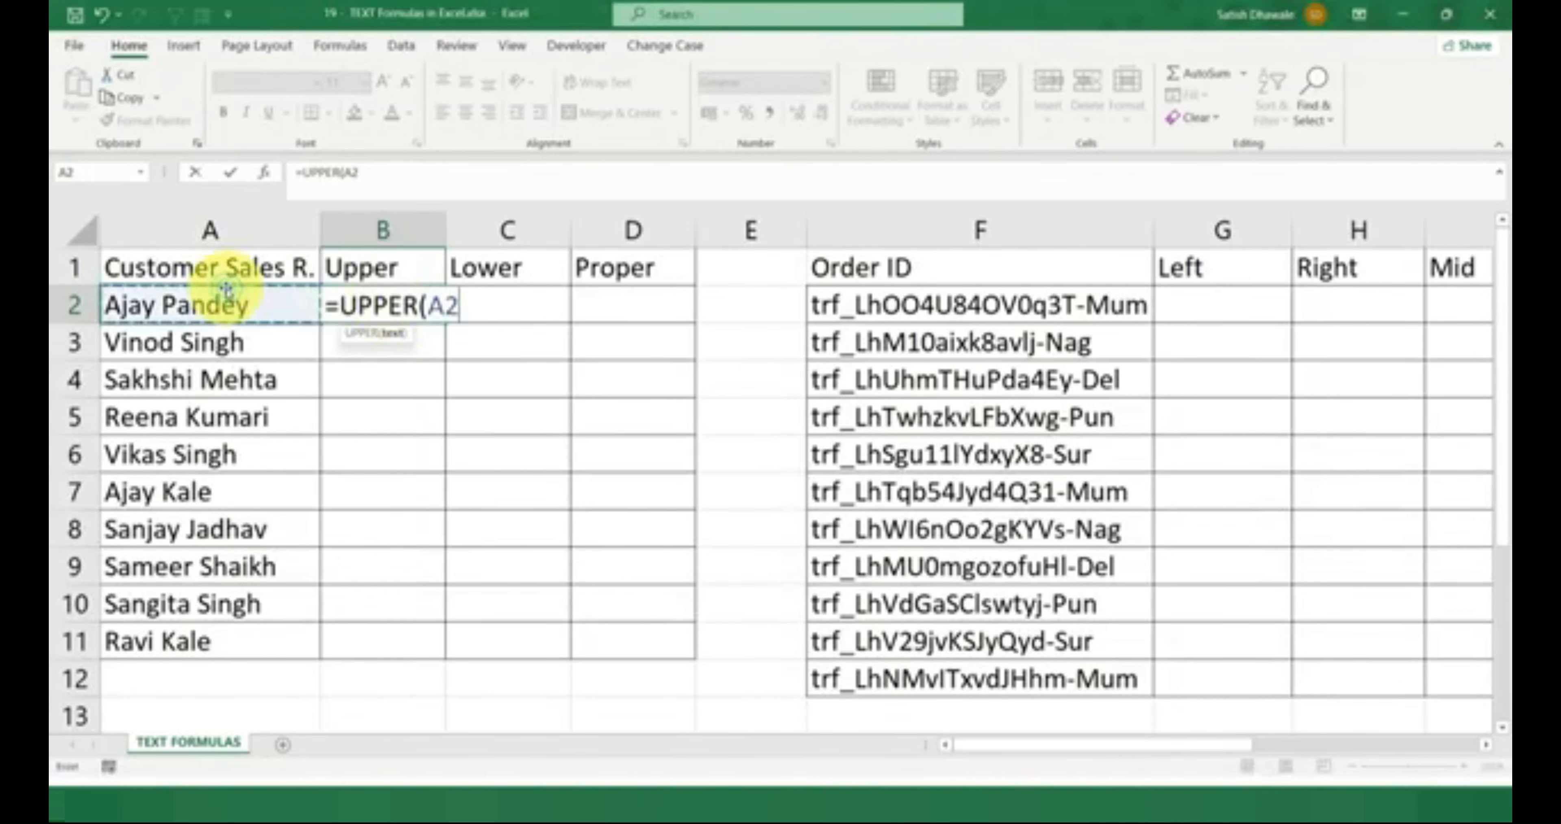
key("Return")
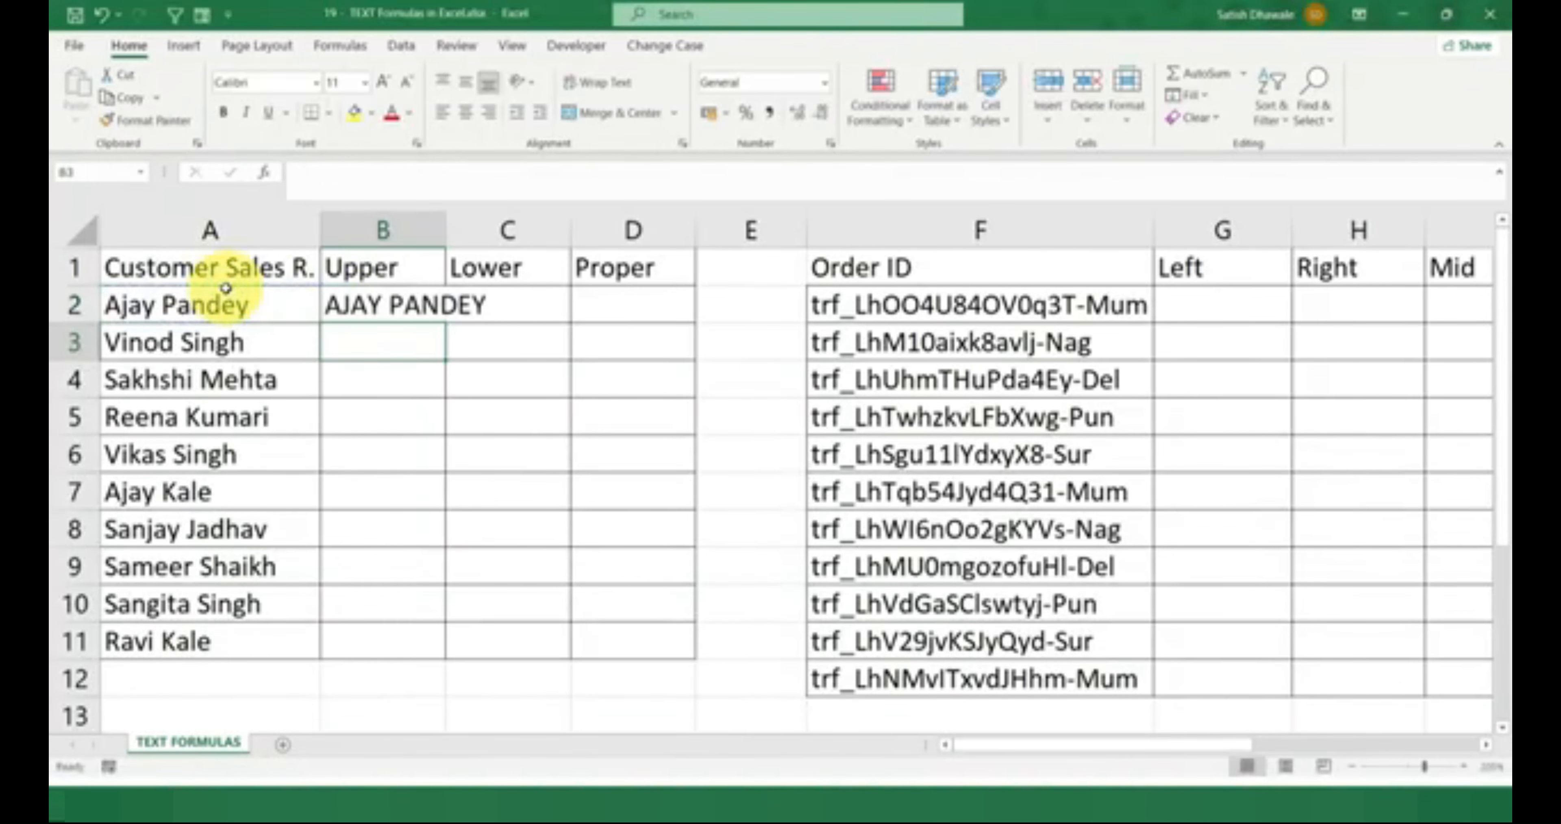
Fill the UPPER formula from B2 down to B11 and autofit column B to its contents
double_click(446, 228)
left_click(428, 302)
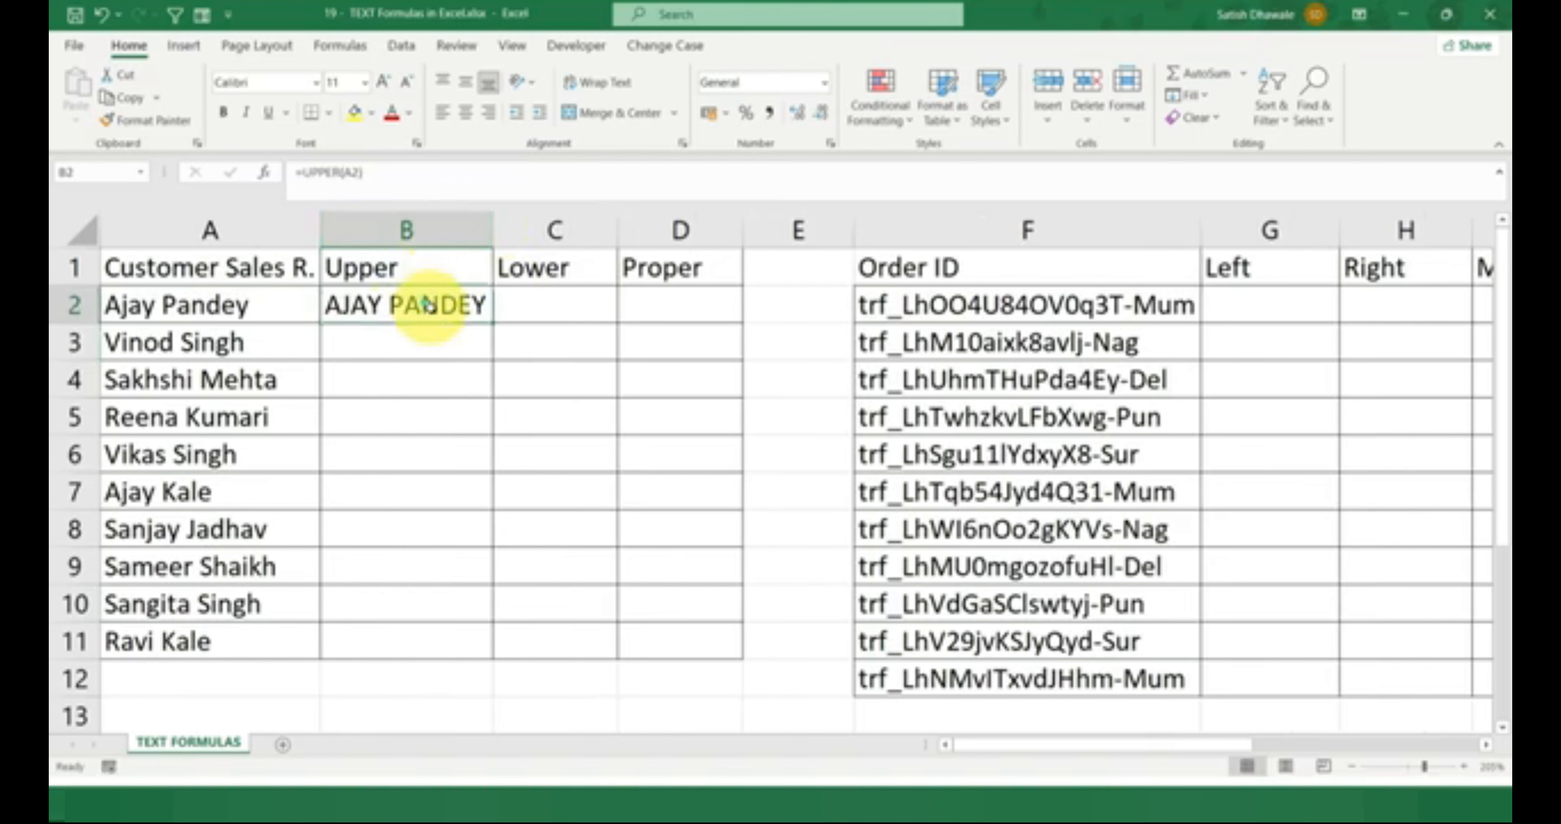
double_click(493, 323)
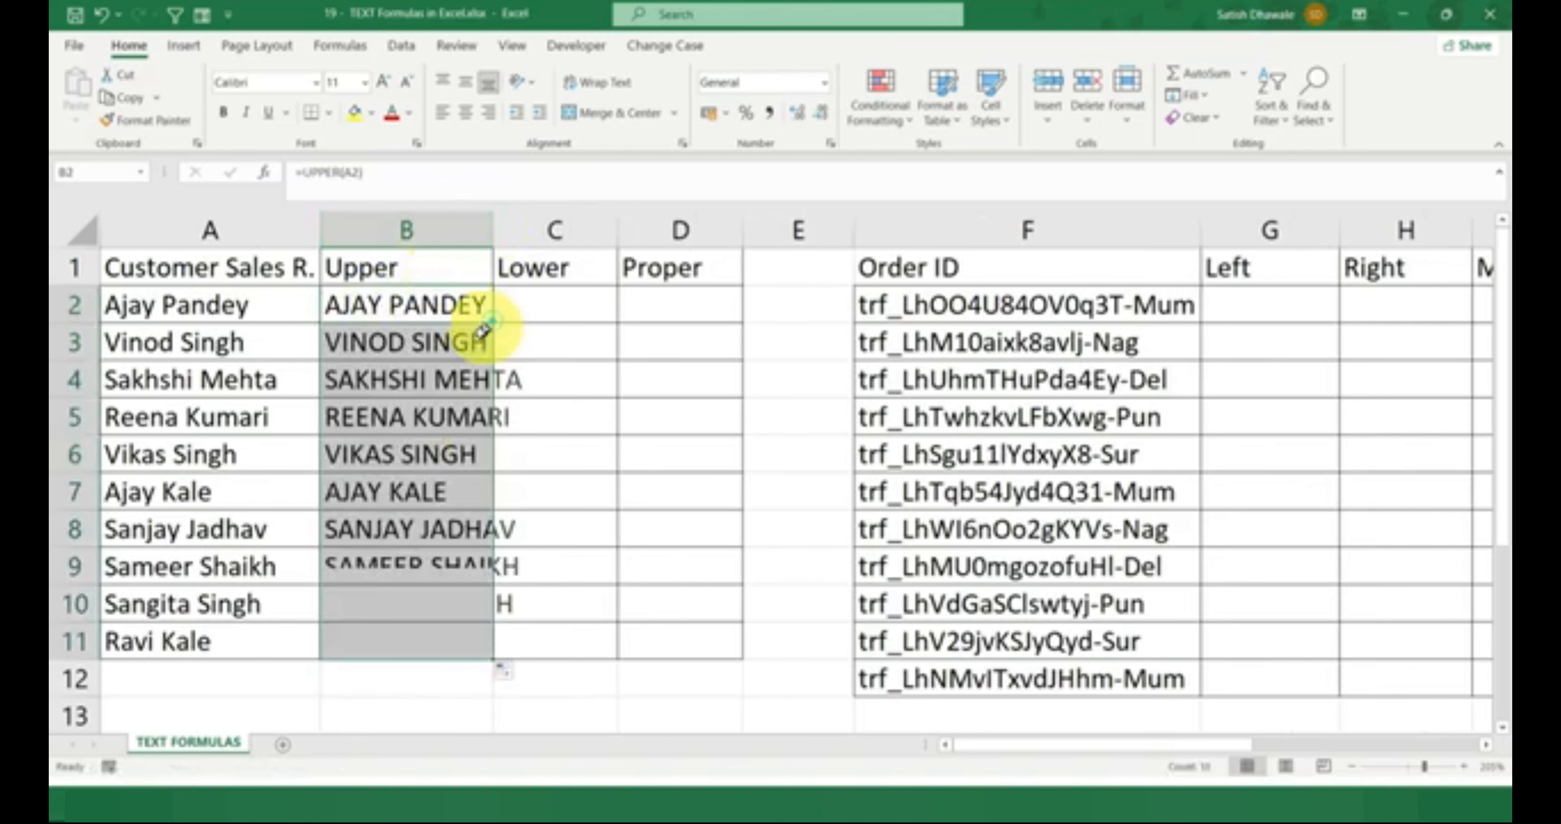
double_click(498, 222)
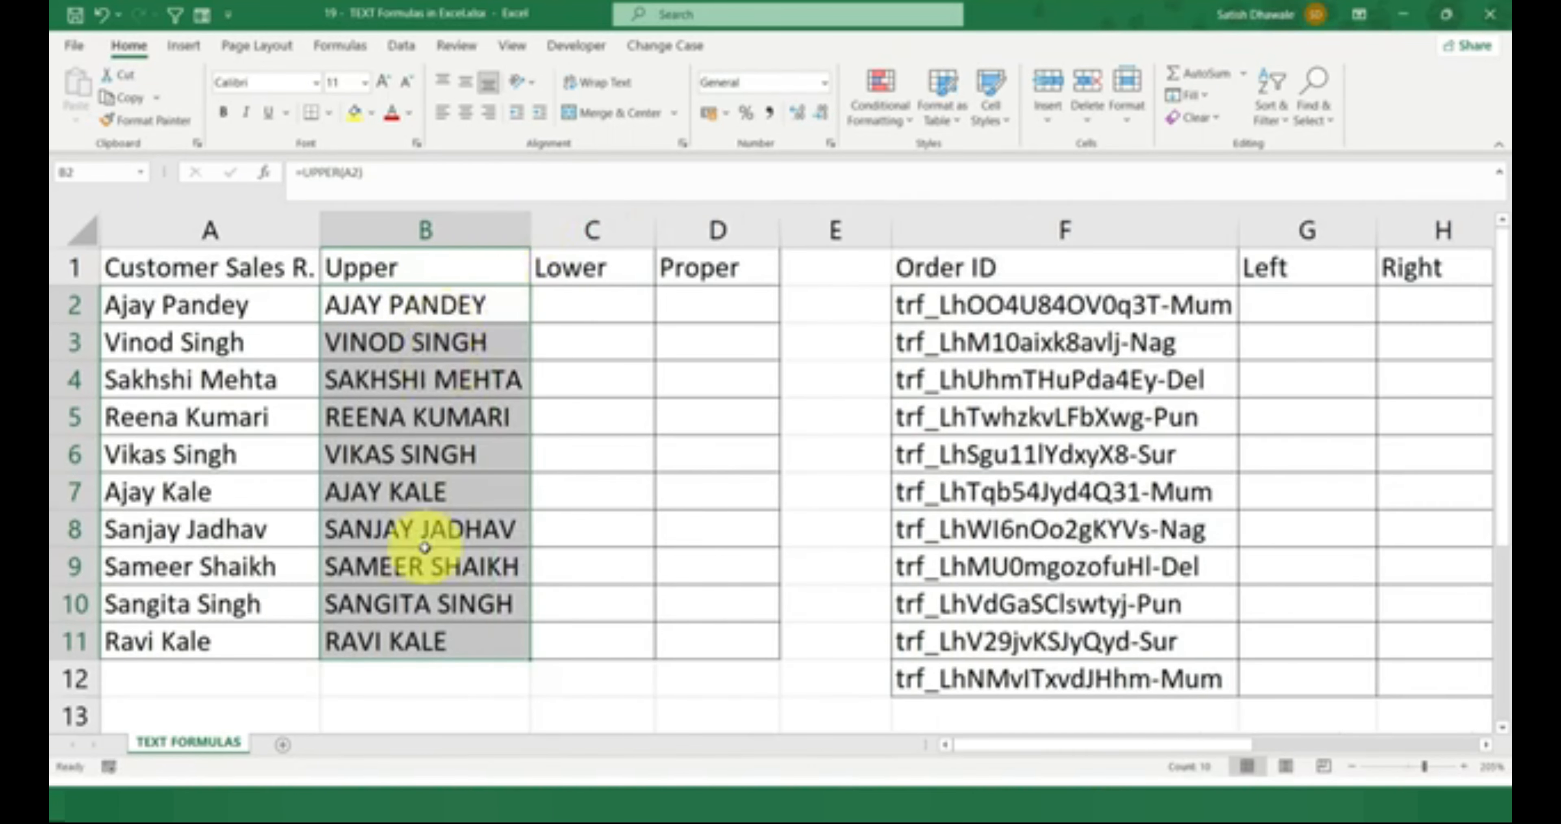
Inspect the UPPER formula in B2 and its reference to A2, and look over the uppercase names in B2:B11
double_click(479, 314)
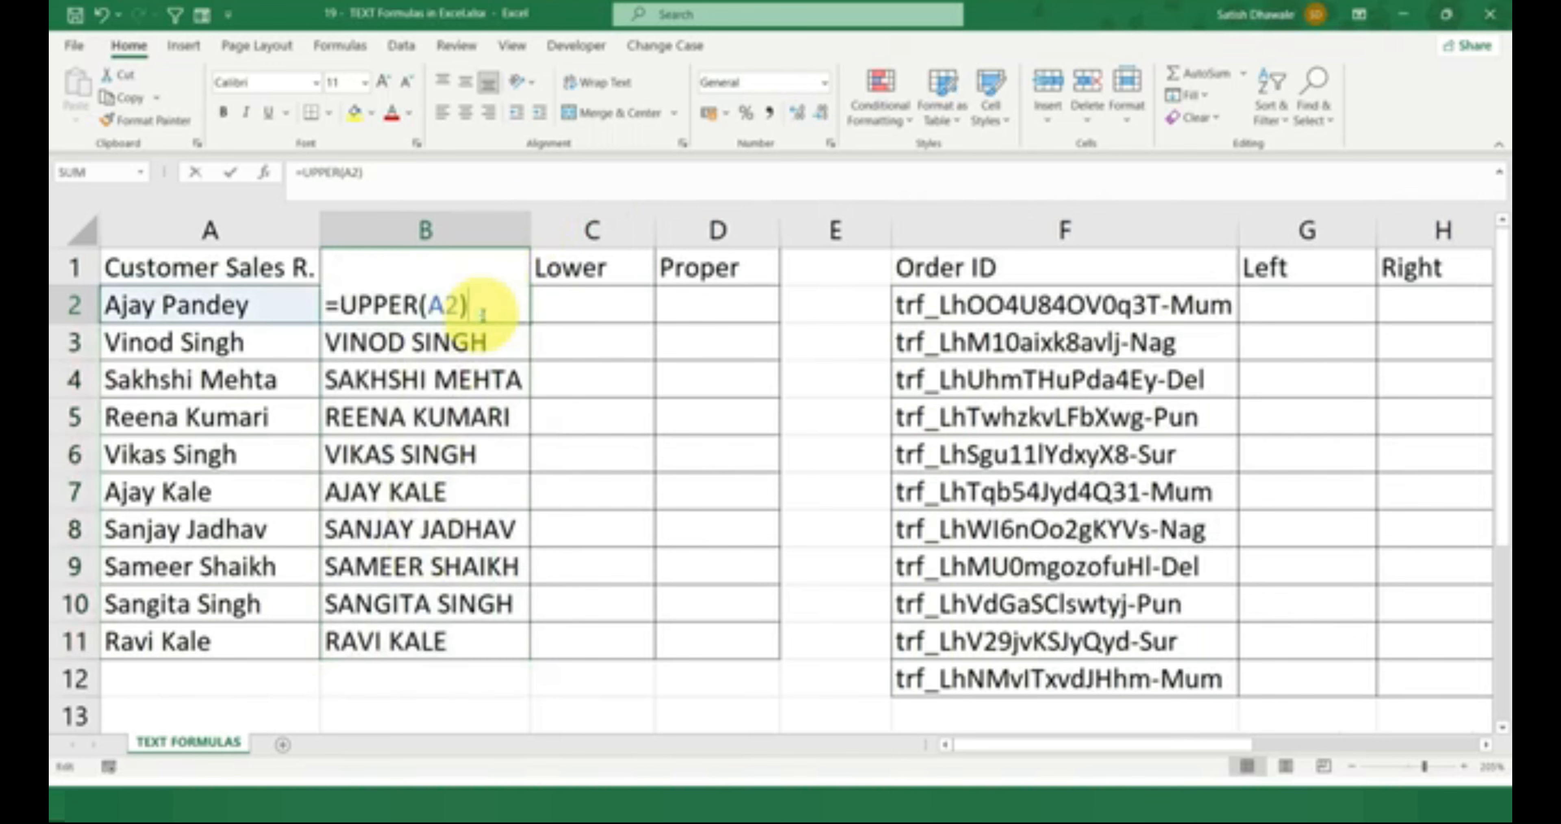
key("Escape")
double_click(477, 311)
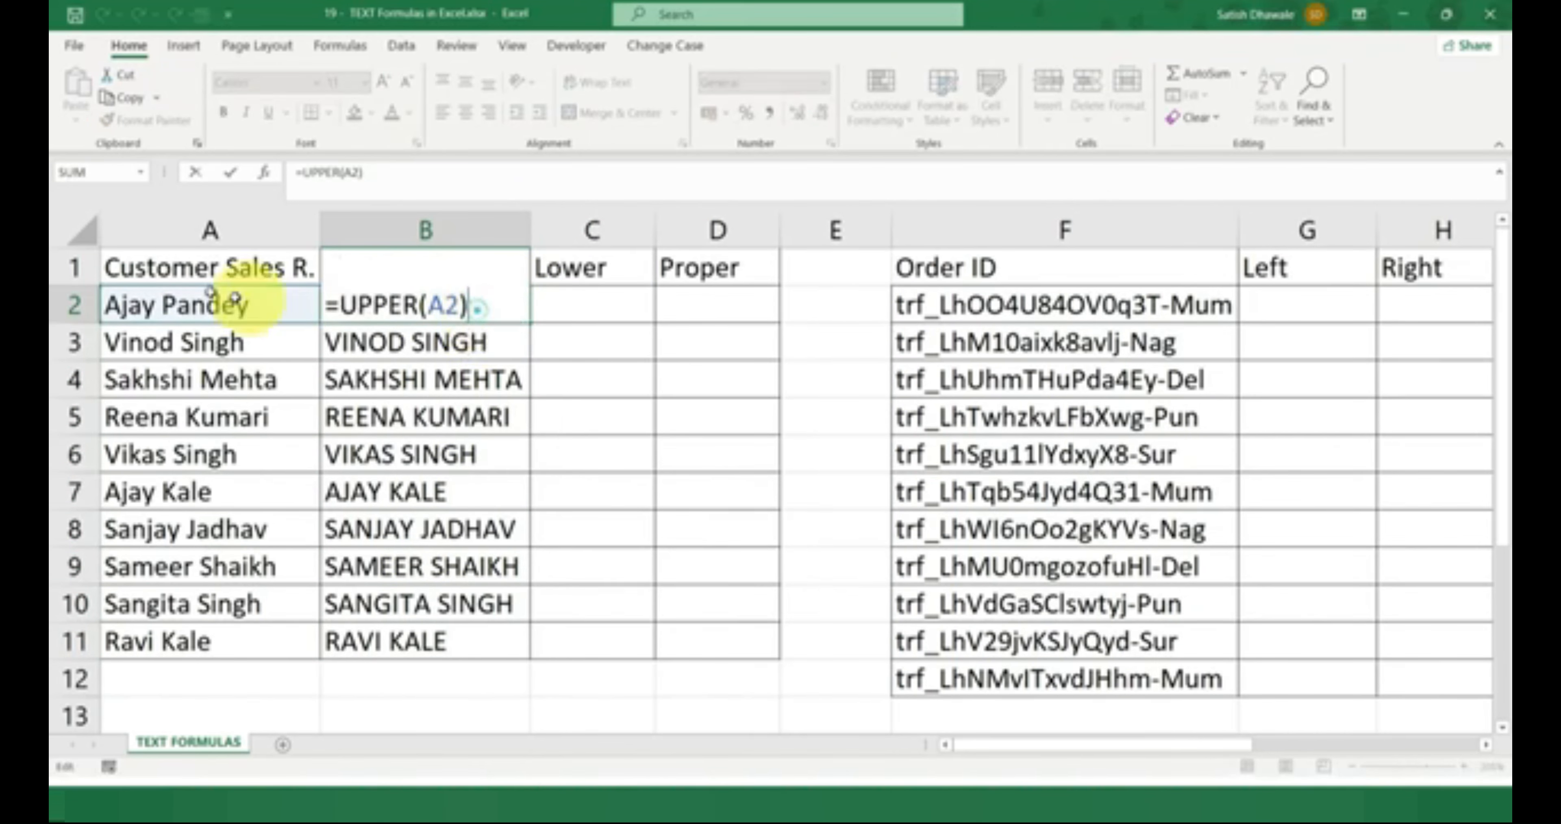
key("Escape")
left_click_drag(411, 305, 376, 641)
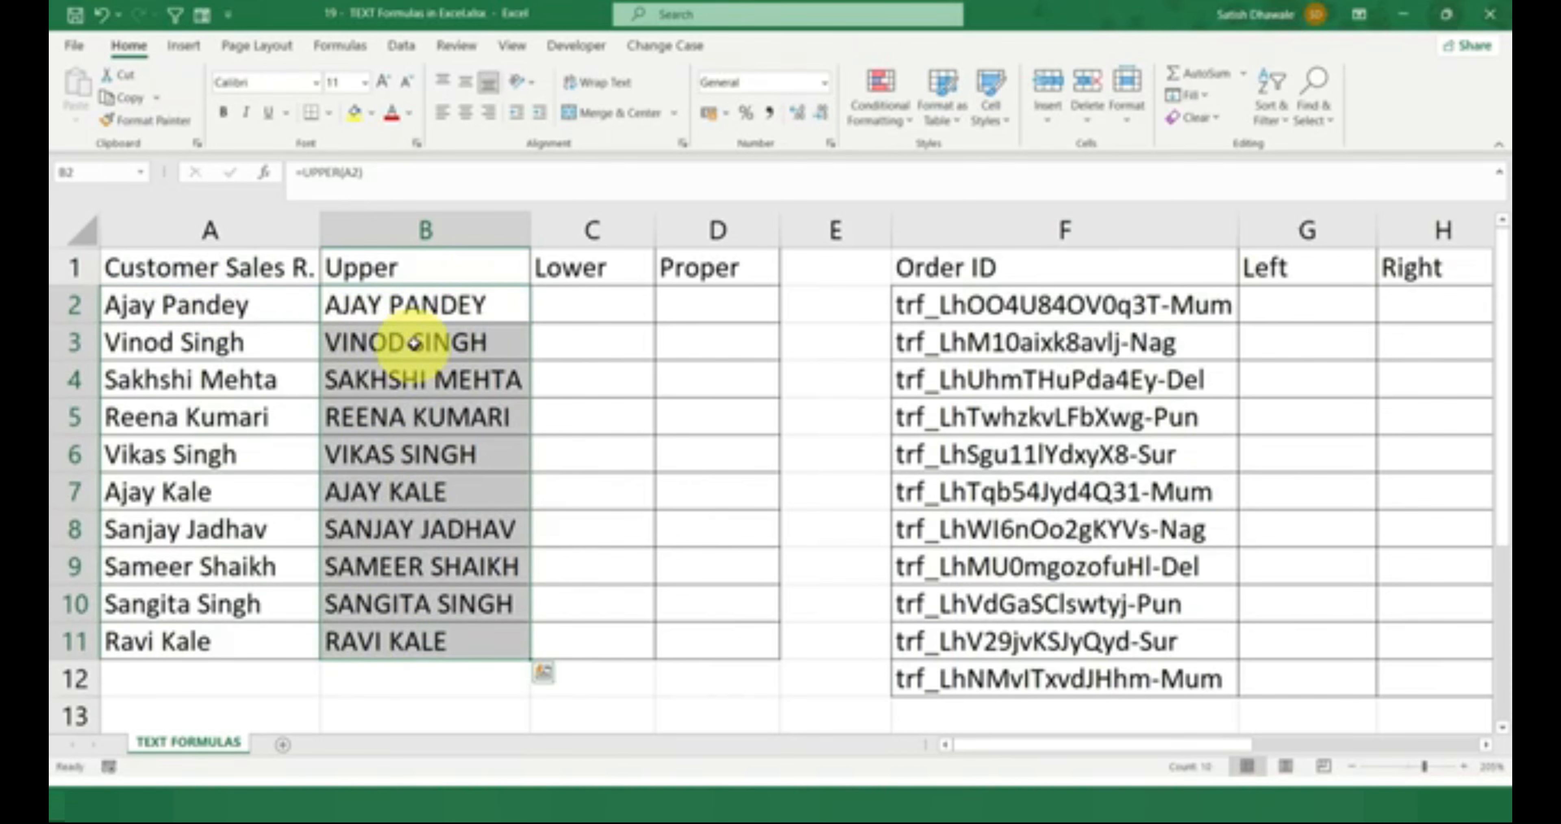
Convert the text on all sheets to uppercase with the Change Case add-in and dismiss the message
left_click_drag(261, 303, 200, 633)
left_click(665, 45)
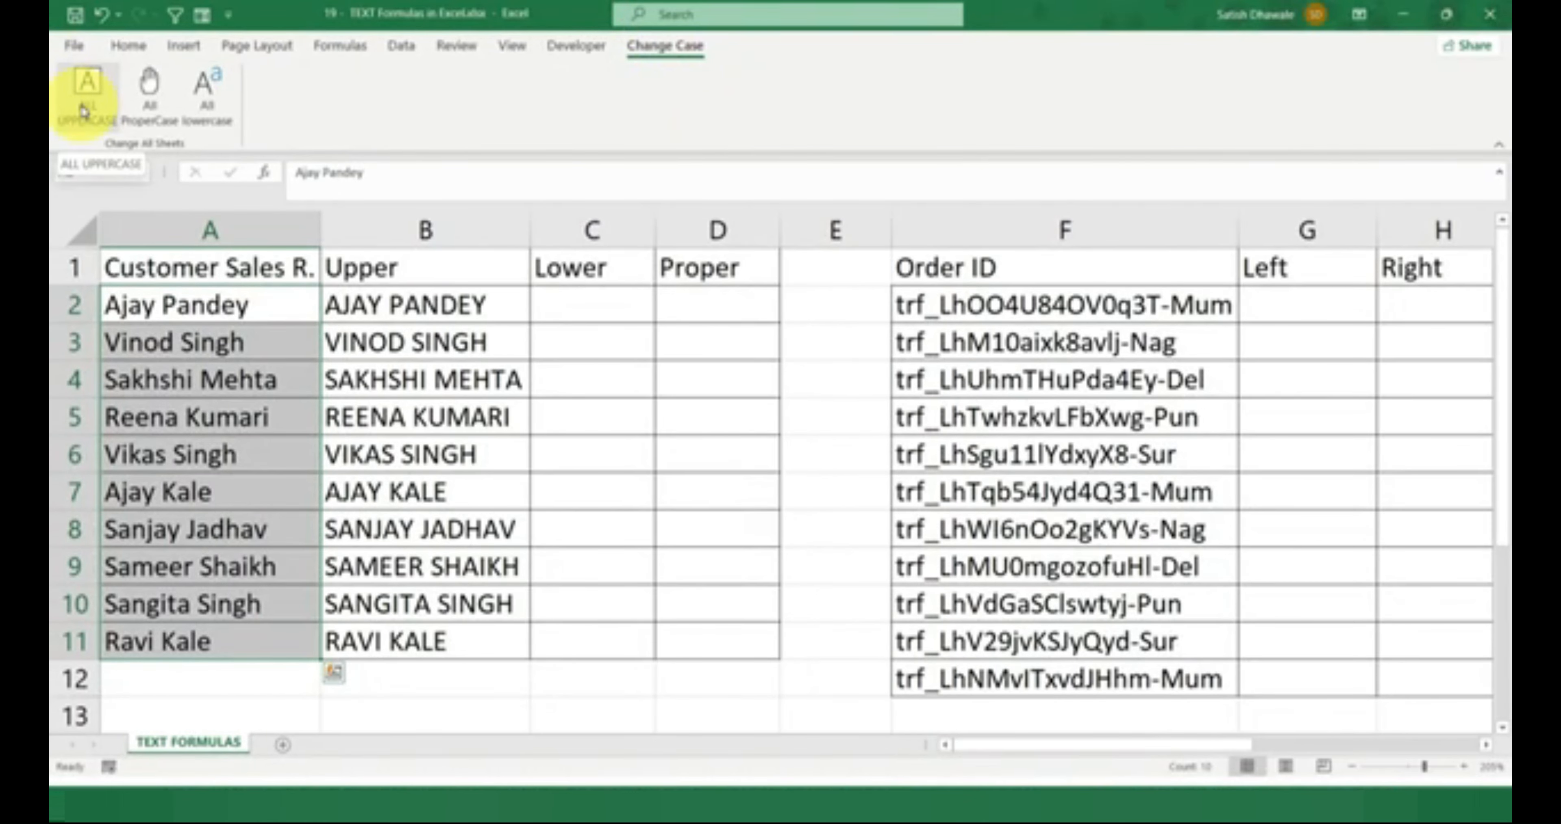
left_click(84, 111)
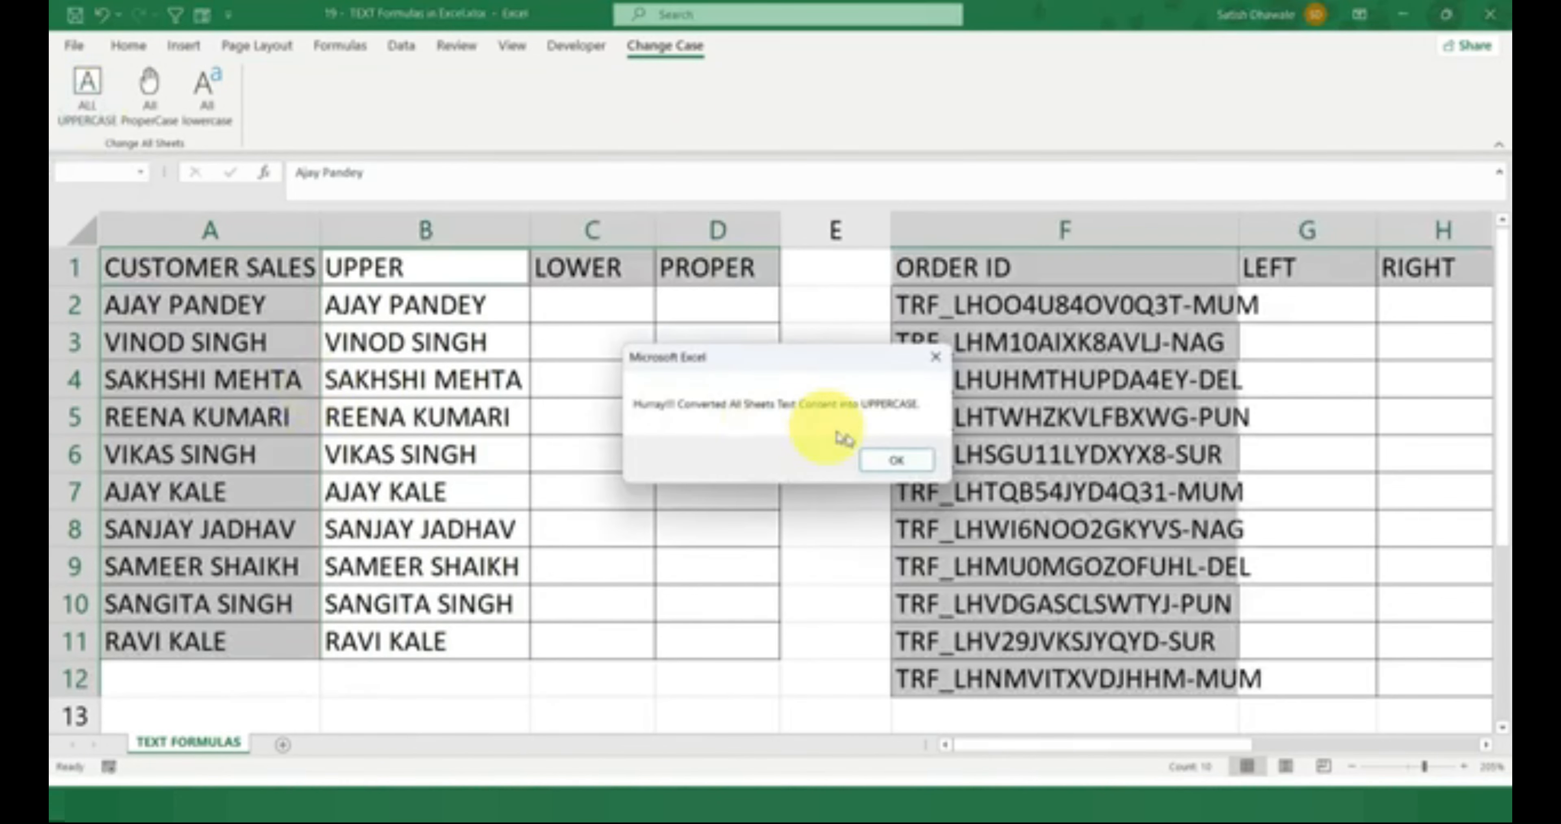
left_click(906, 462)
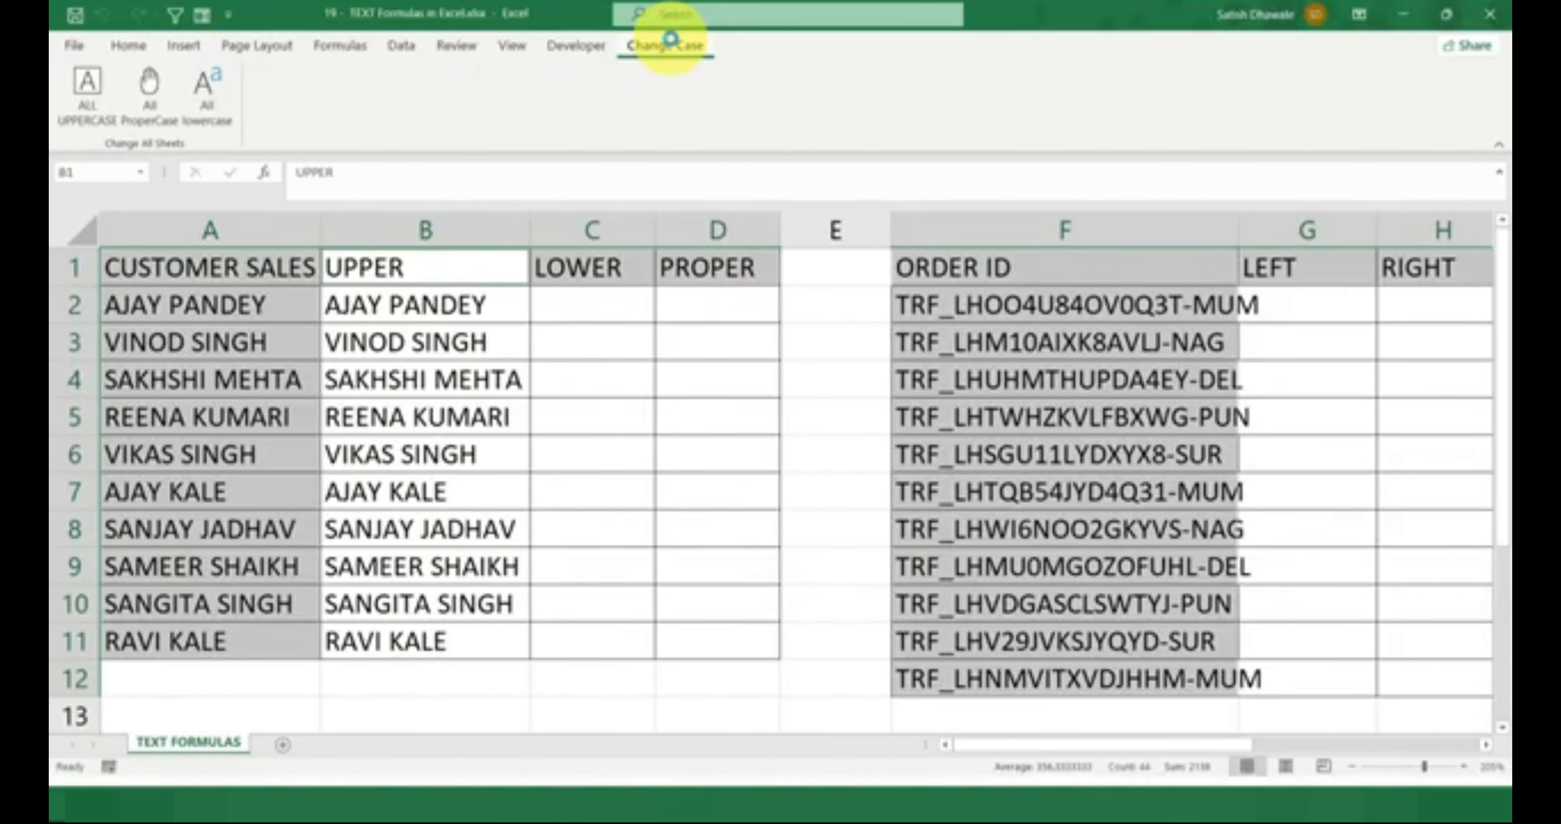
View the Change Case add-in's Module1 code in the Visual Basic editor and close the editor
key("alt+F11")
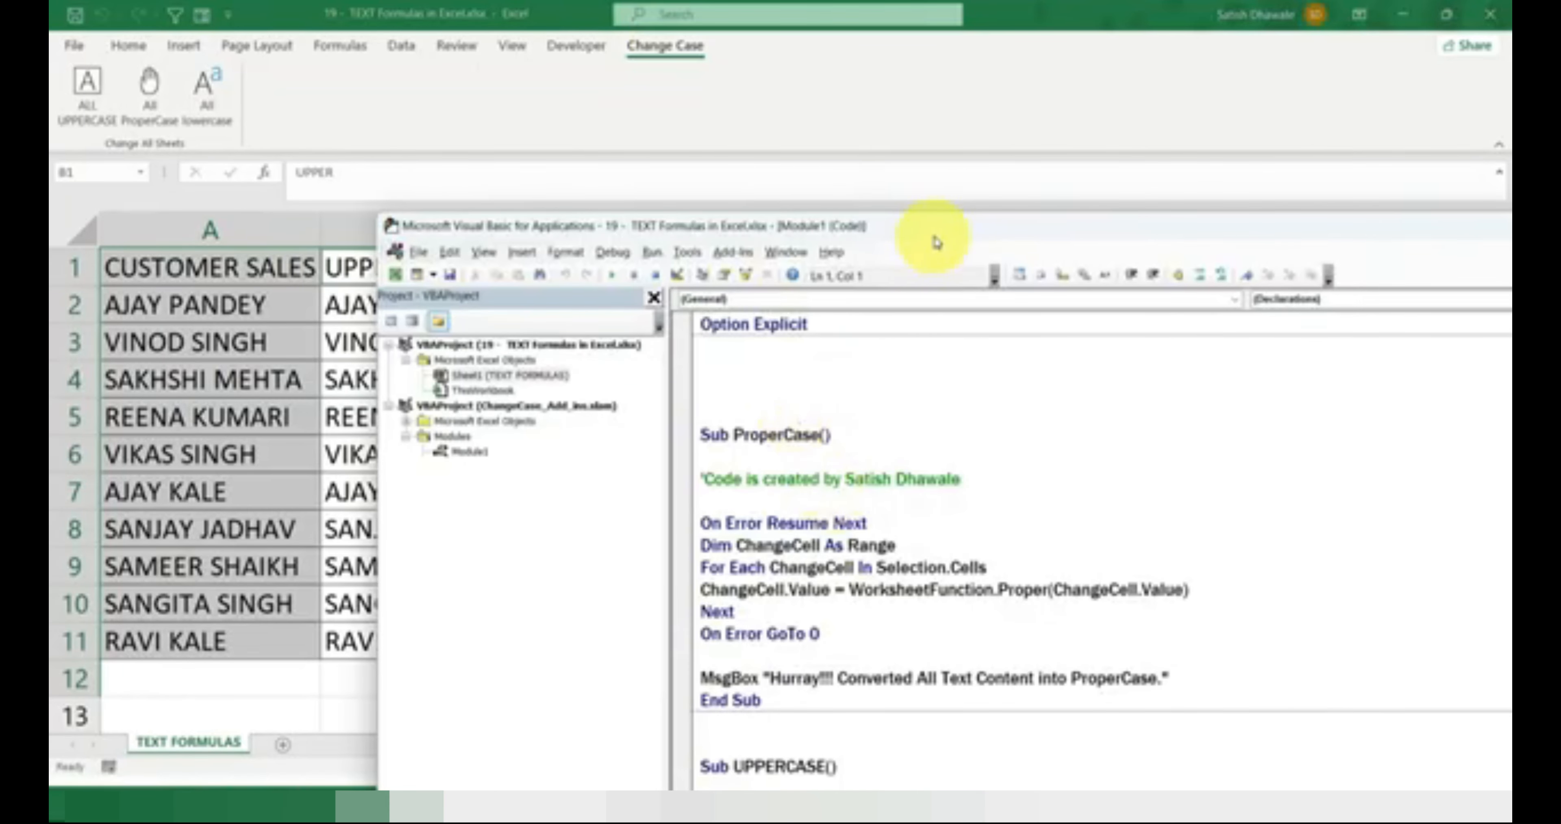
left_click_drag(937, 242, 662, 174)
left_click(1343, 163)
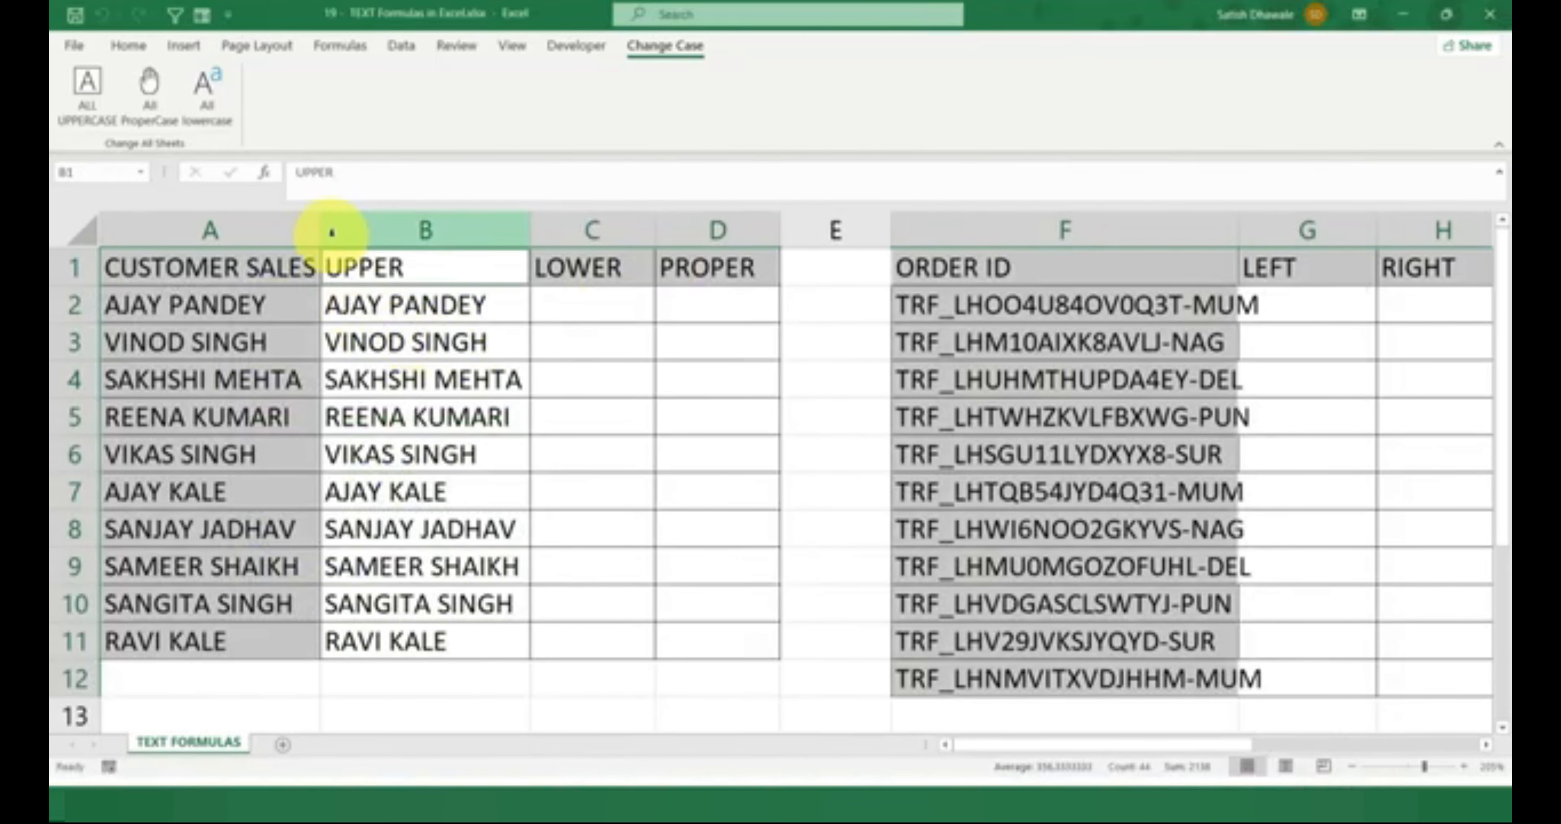
Widen column A to fit its full header and select the customer names in A2:A11
mouse_move(332, 233)
left_mouse_down()
mouse_move(315, 224)
mouse_move(352, 236)
left_mouse_up()
left_click(275, 299)
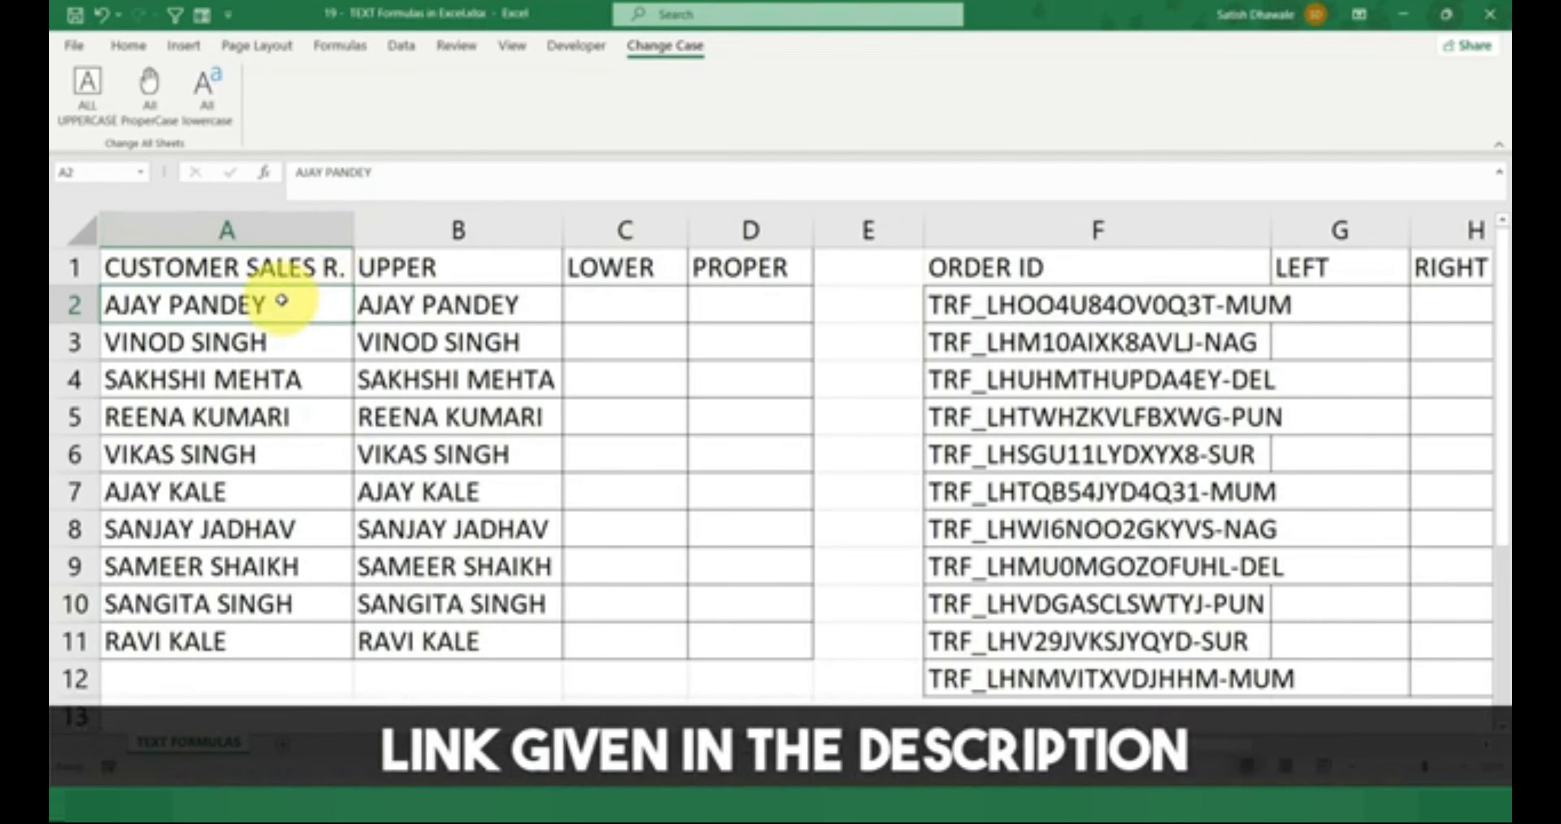
left_click_drag(283, 300, 285, 641)
Read through the ProperCase and All_ProperCase macro code in the Visual Basic editor and close the editor
key("alt+F11")
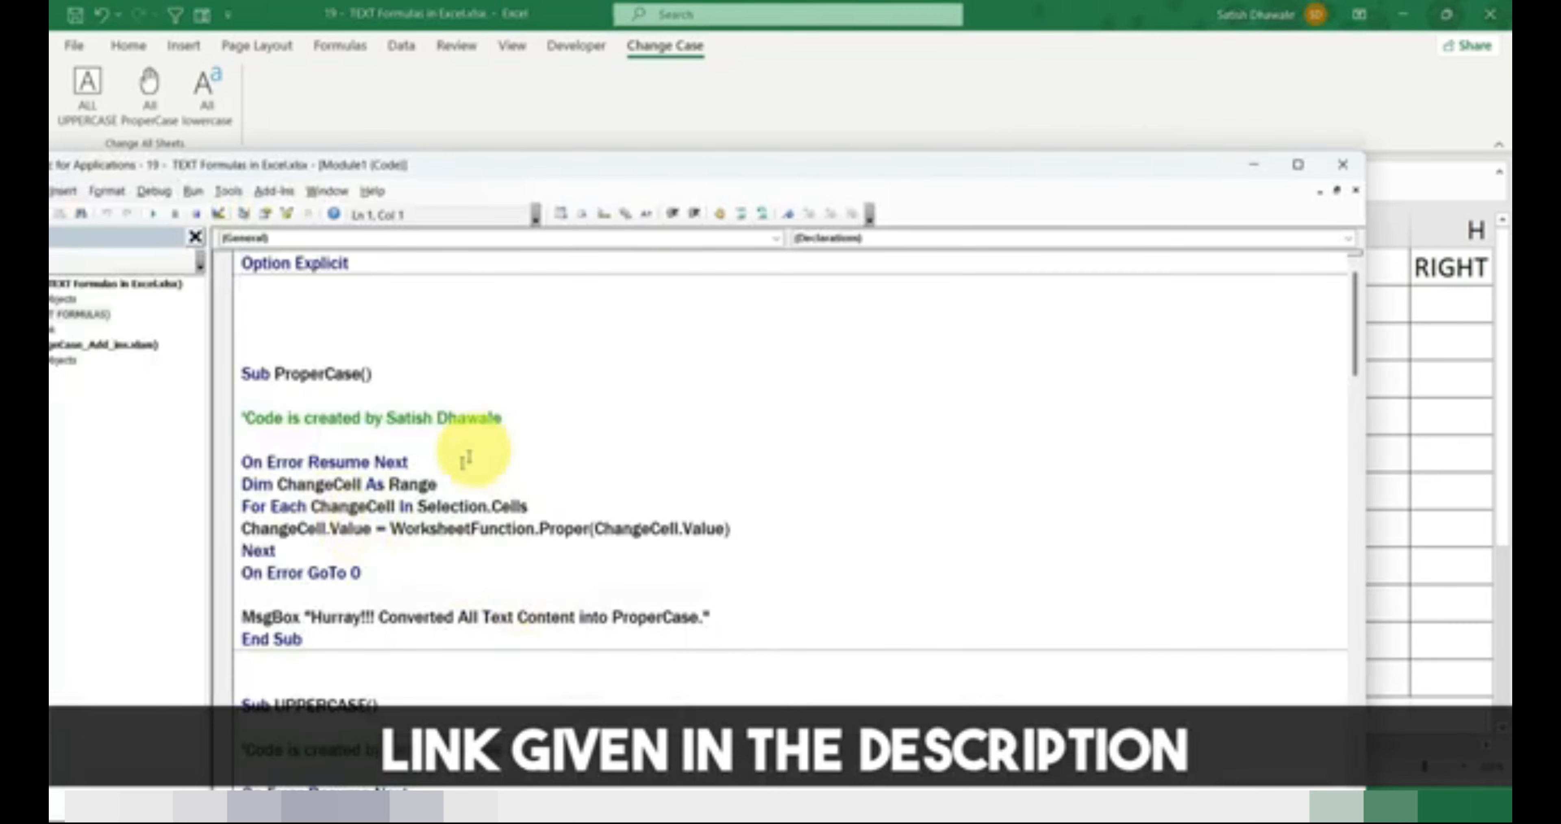
scroll(471, 546, "down", 15)
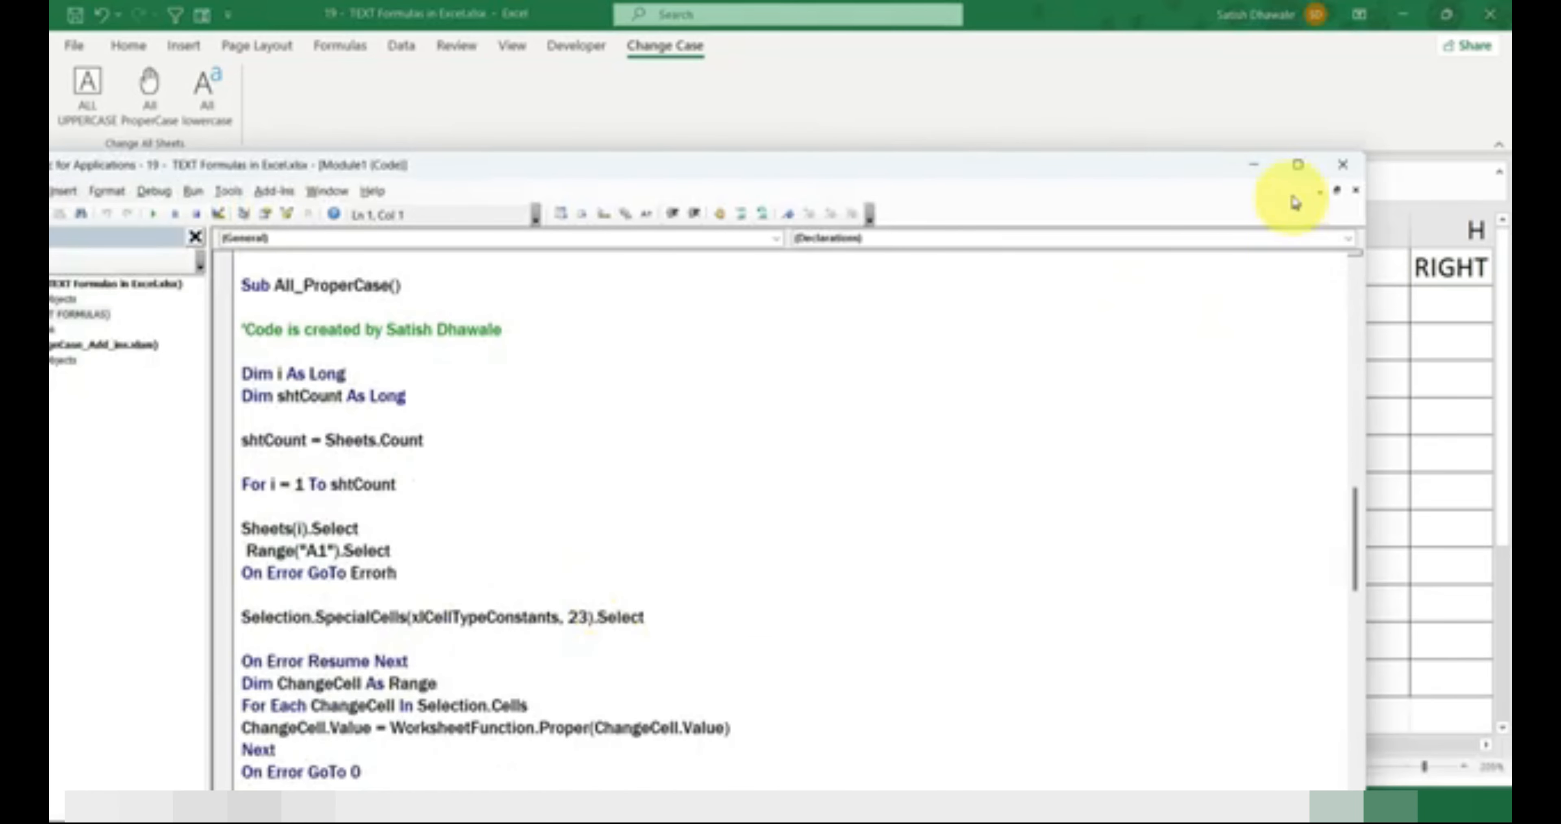
scroll(801, 349, "down", 5)
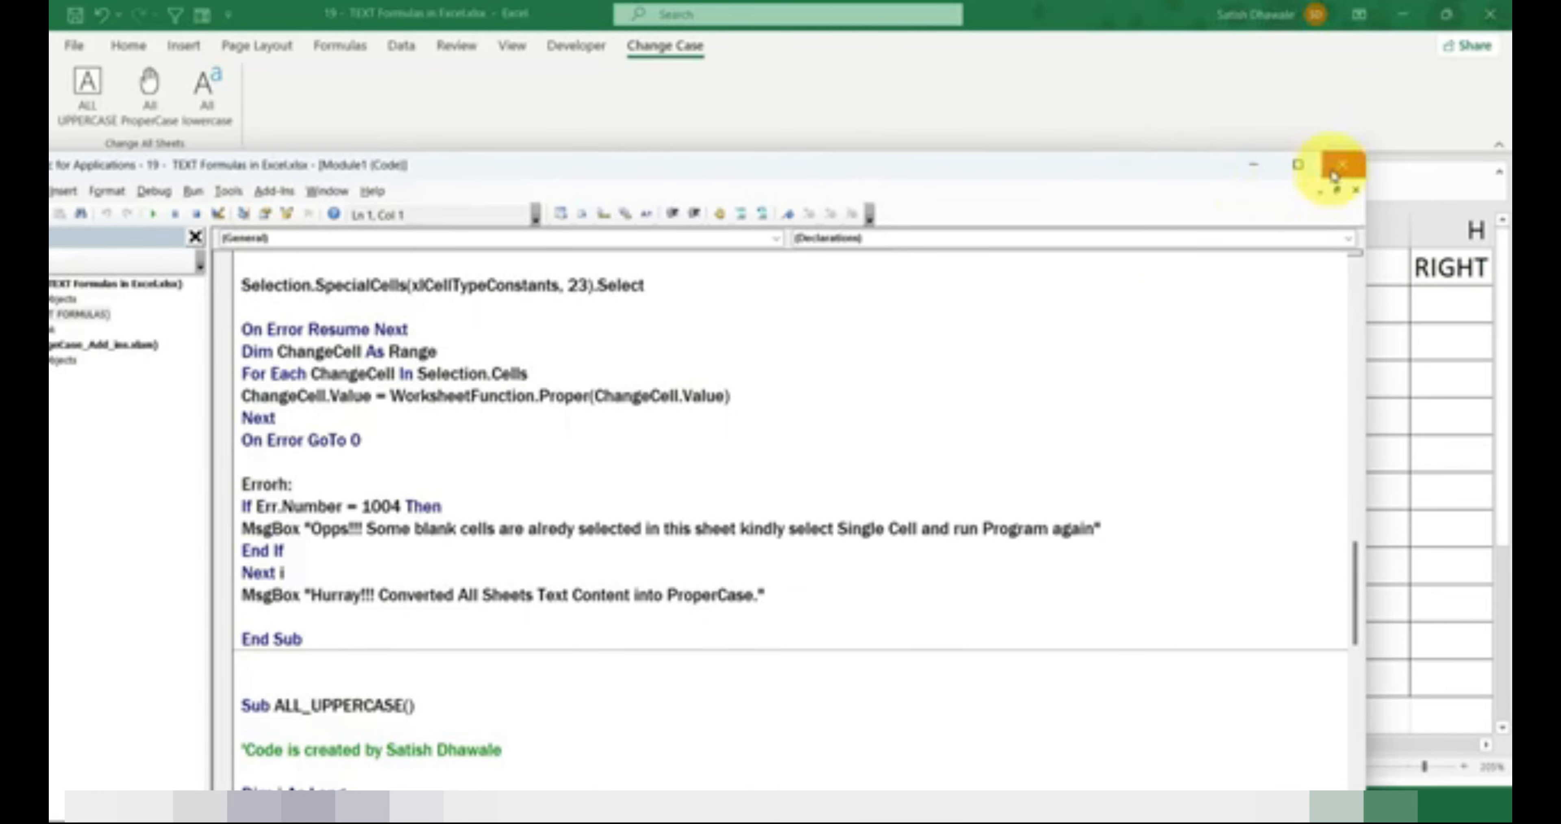
left_click(1343, 164)
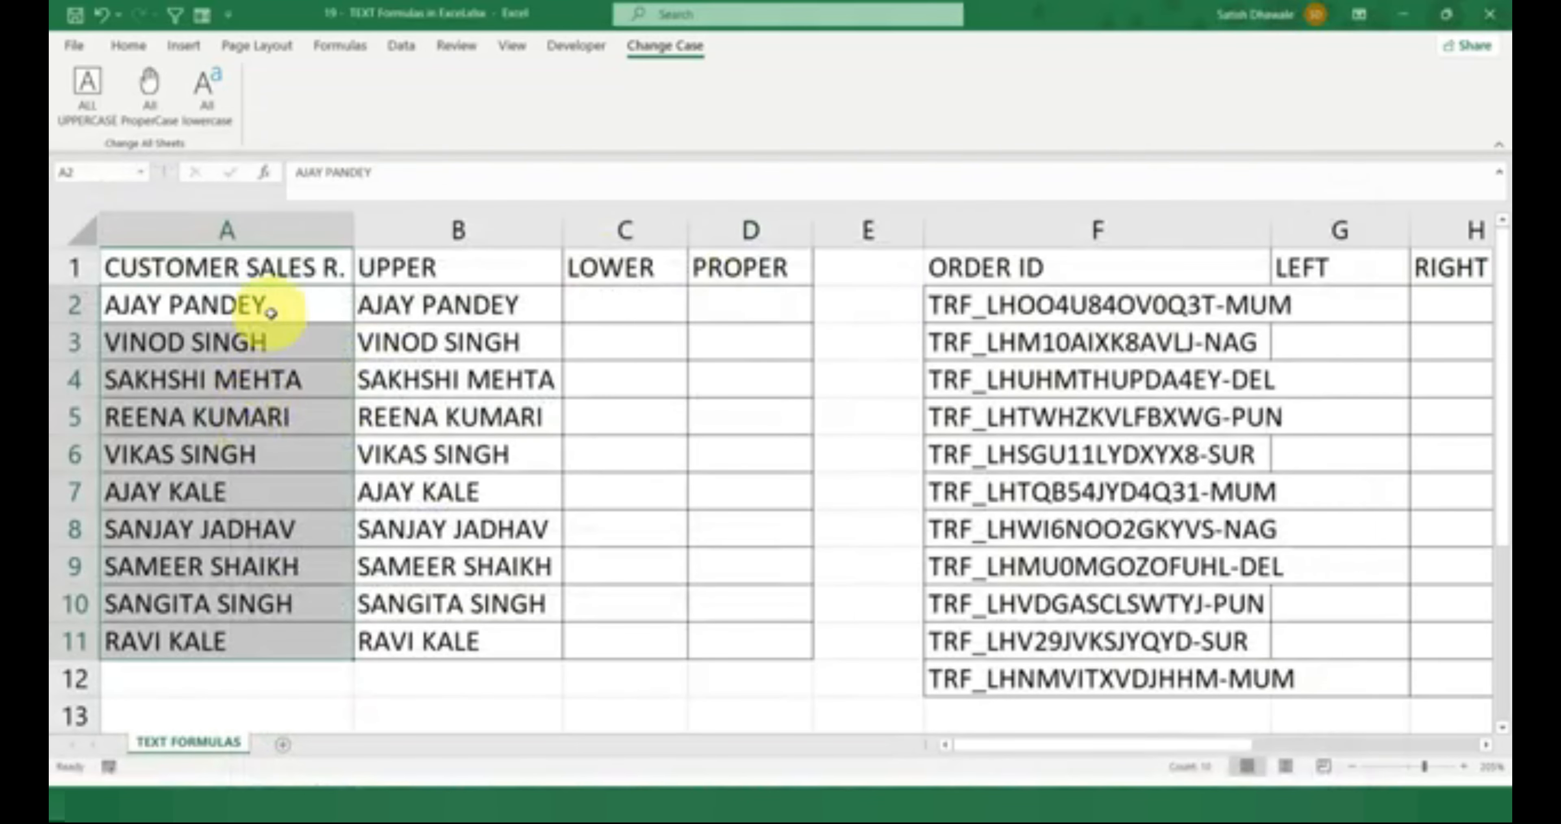
Convert the text on all sheets to proper case with the Change Case add-in and dismiss the message
left_click(147, 85)
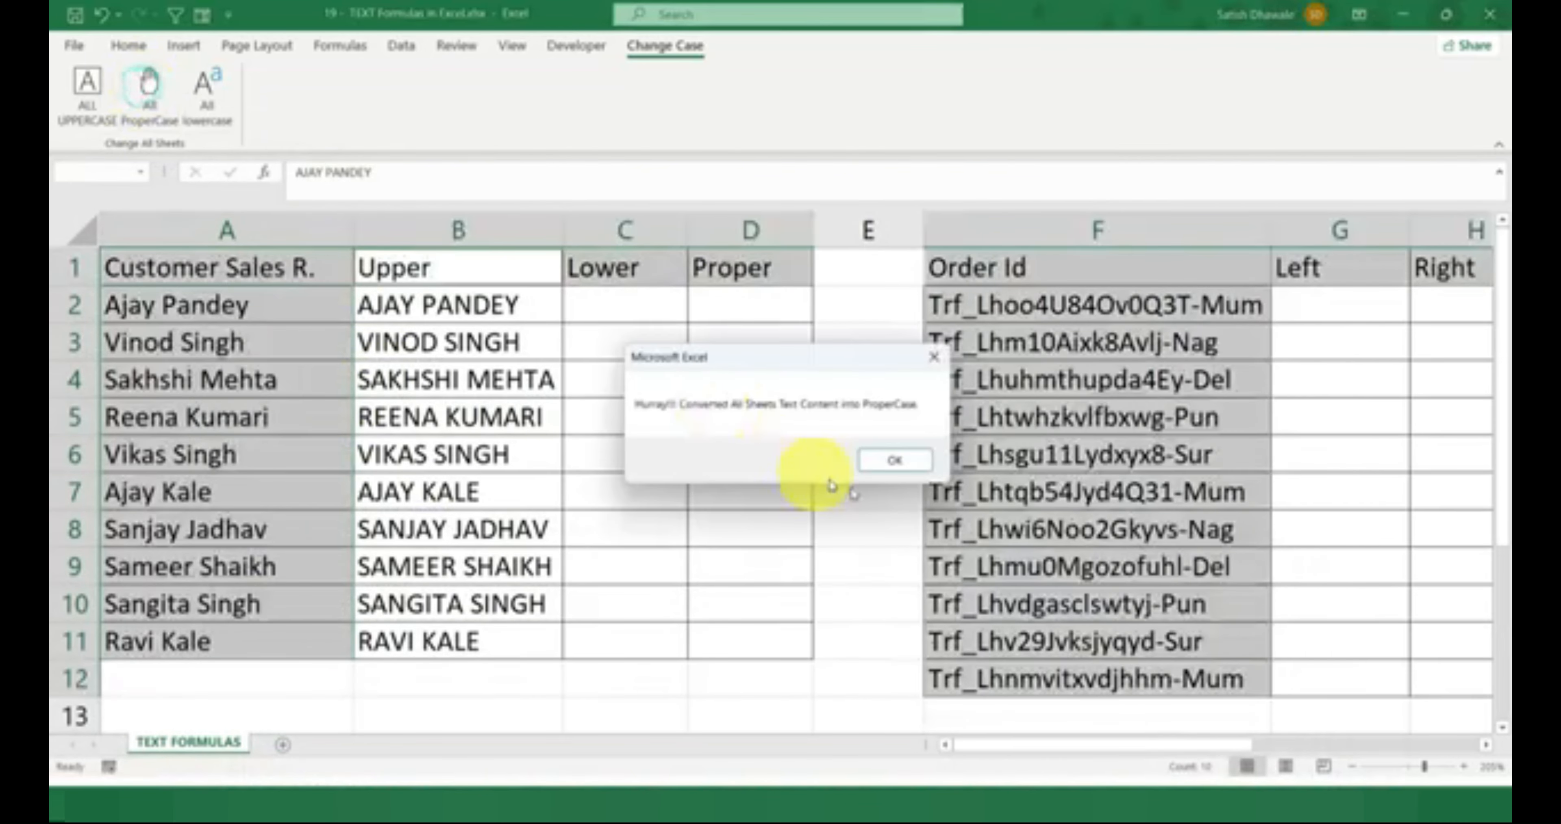
left_click(889, 462)
left_click(207, 342)
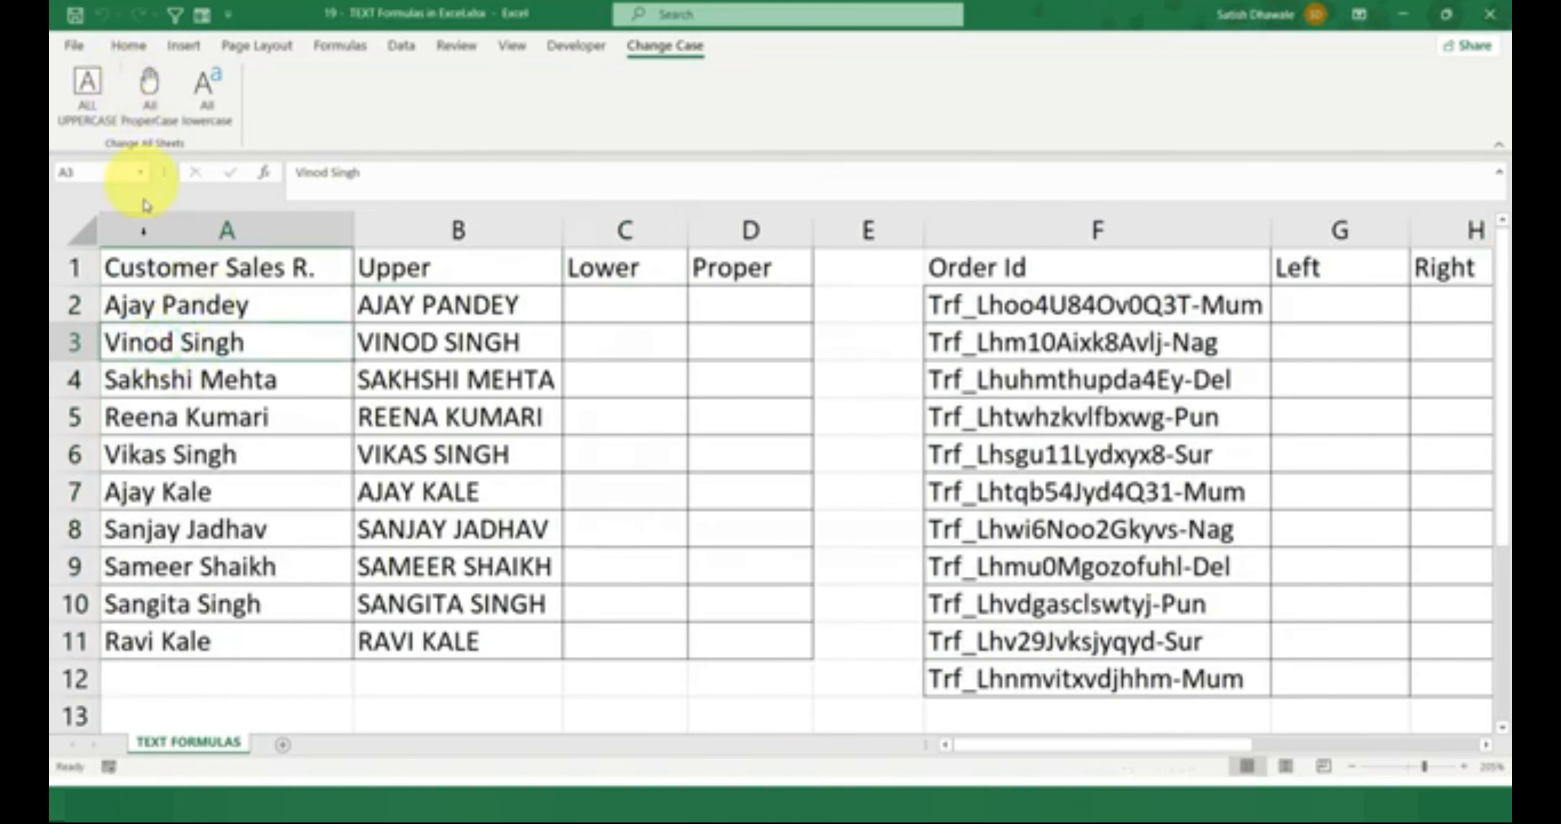
Check the formula in B2 without changing it
left_click(501, 306)
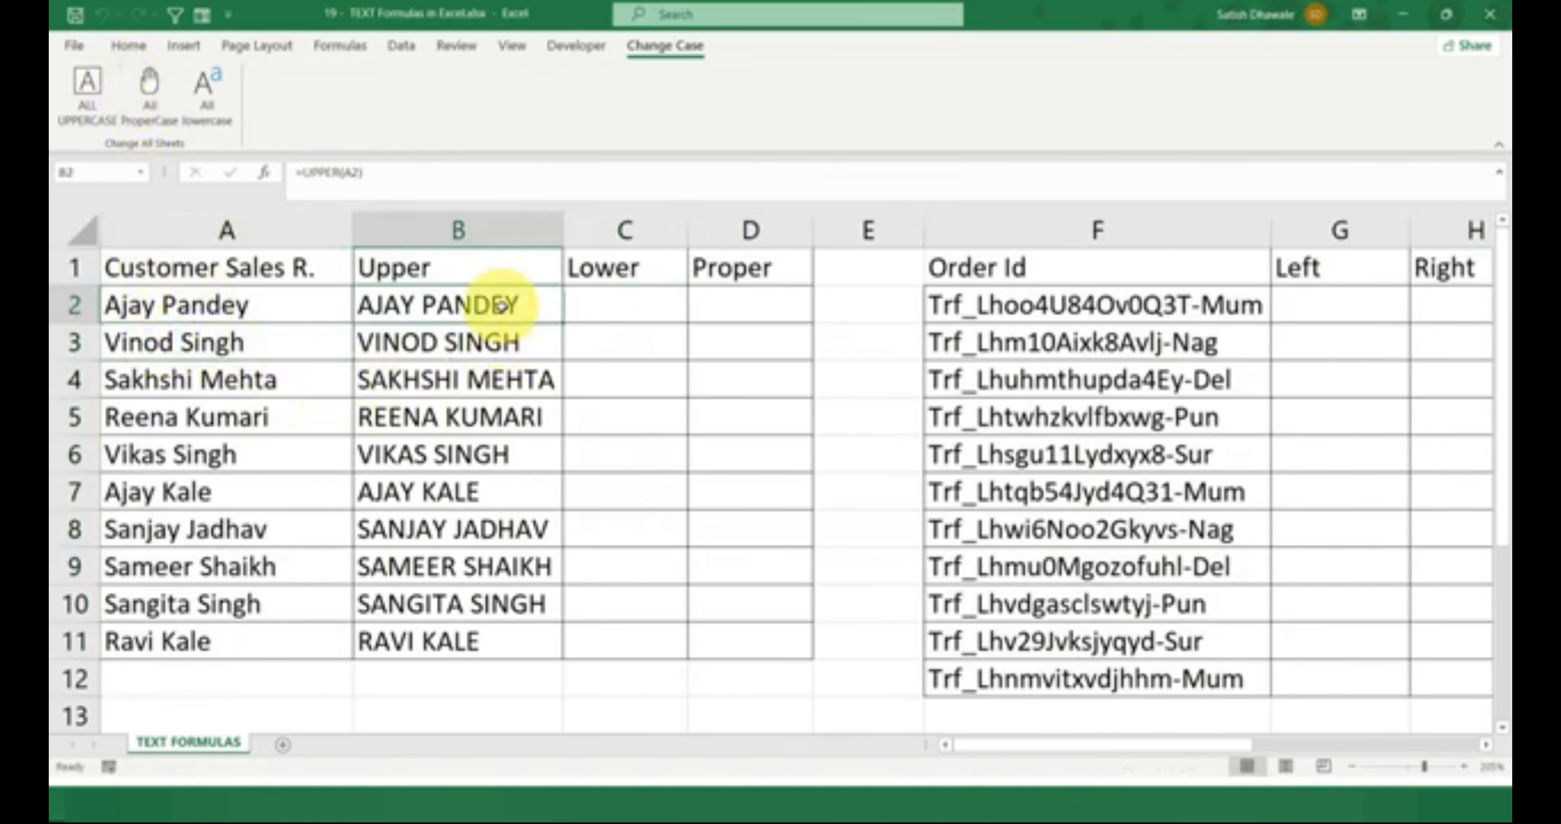
double_click(502, 305)
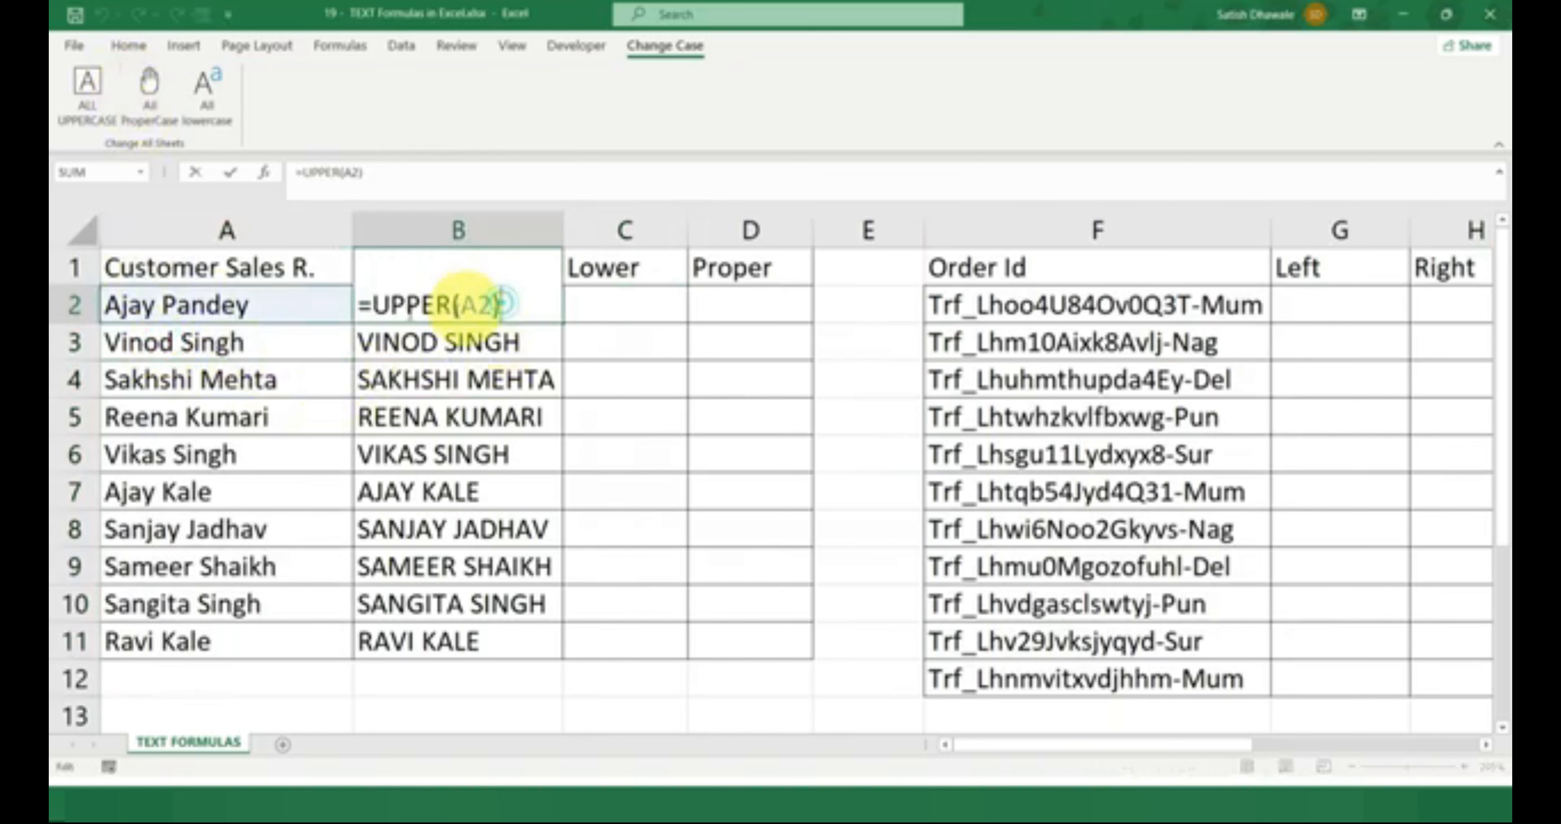
key("Escape")
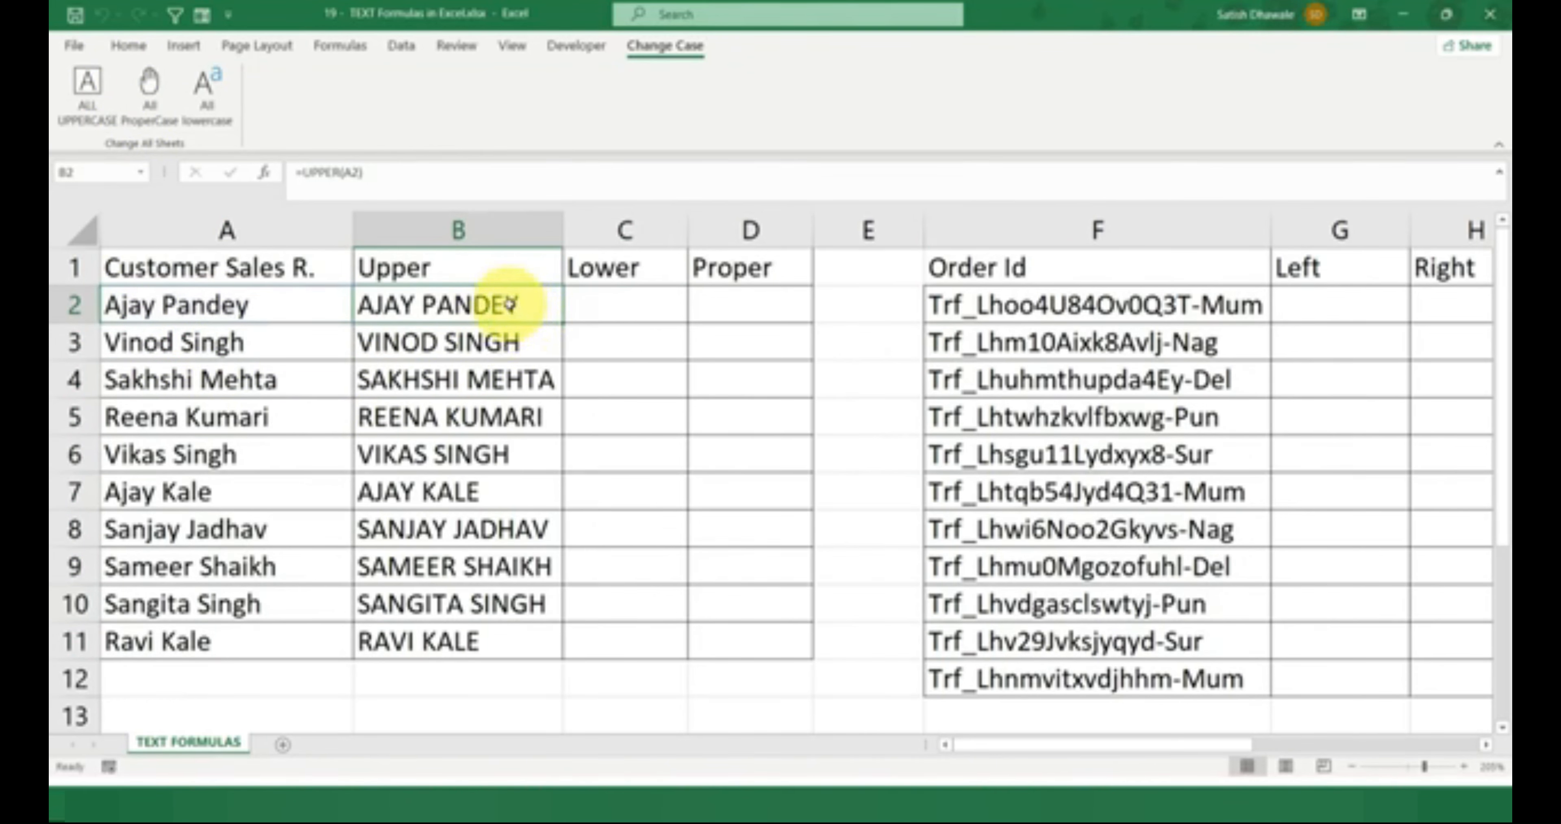
Copy the uppercase names in B2:B11 and paste them as values over the original names starting at A2
left_click_drag(505, 308, 458, 647)
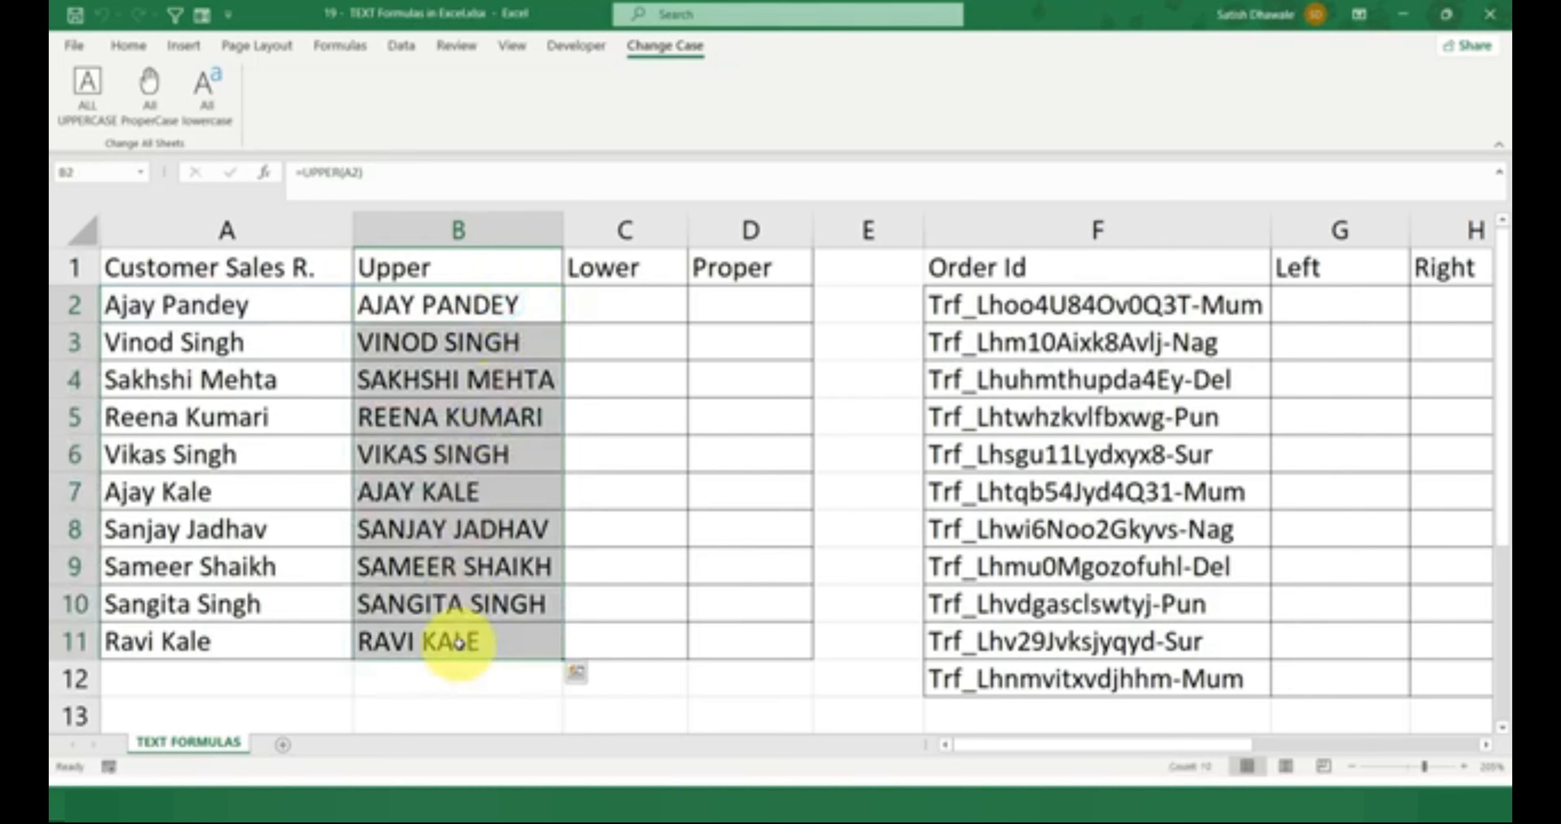
key("ctrl+c")
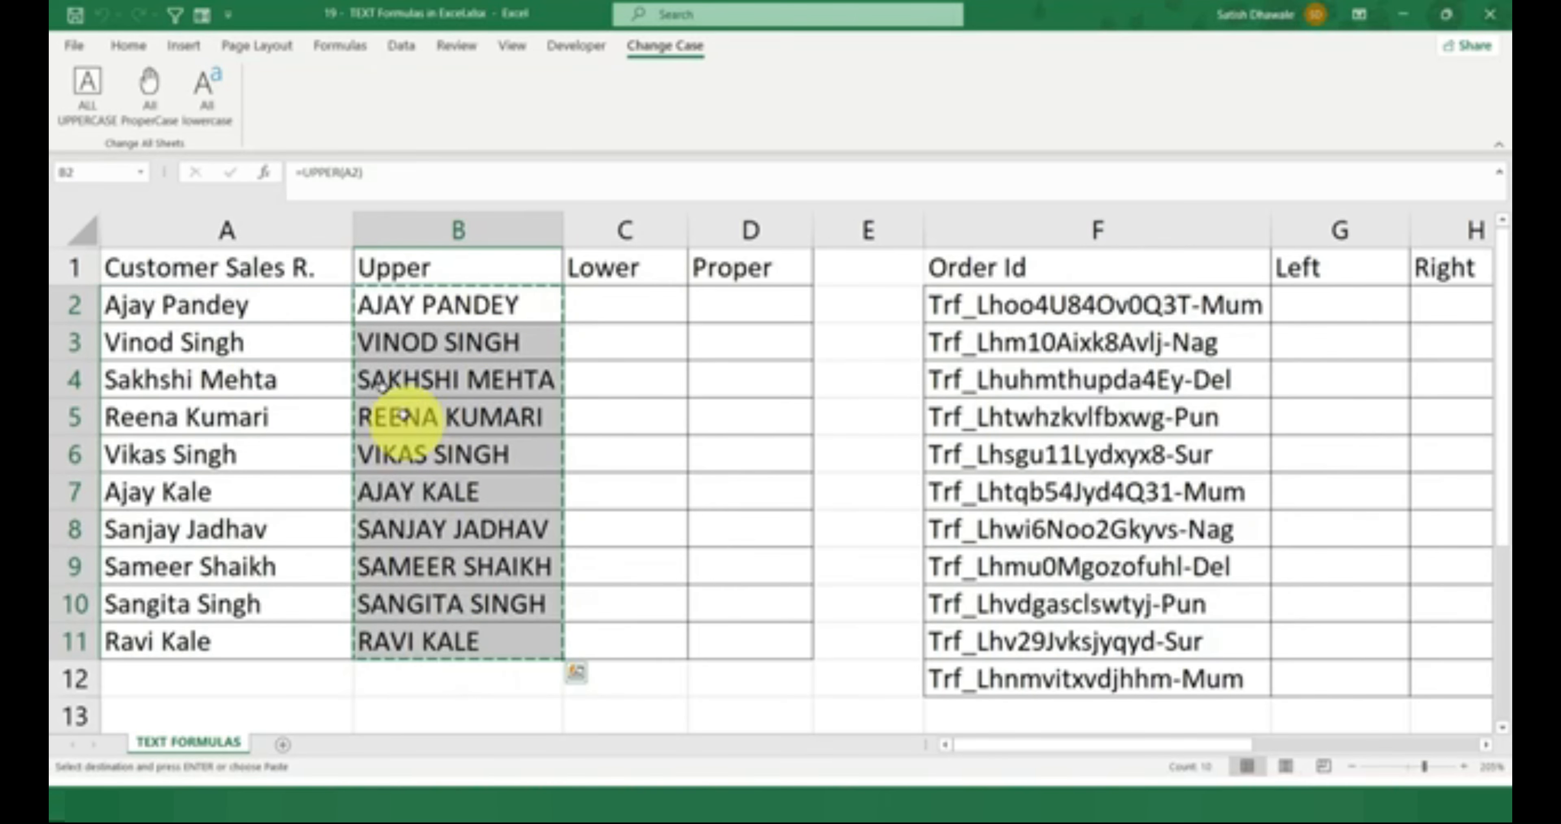
left_click(212, 306)
left_click(128, 45)
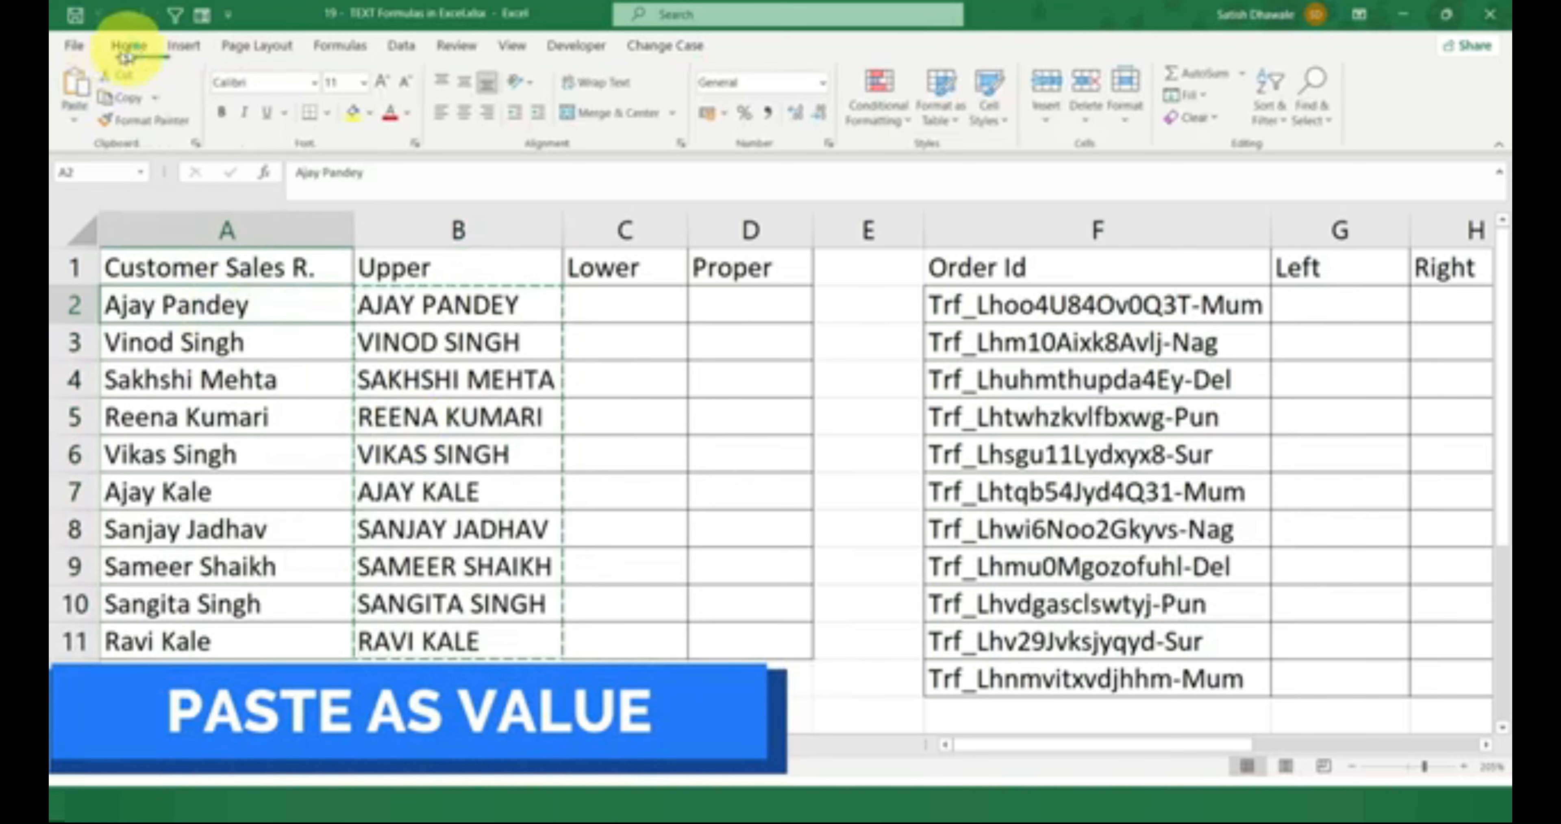
left_click(75, 119)
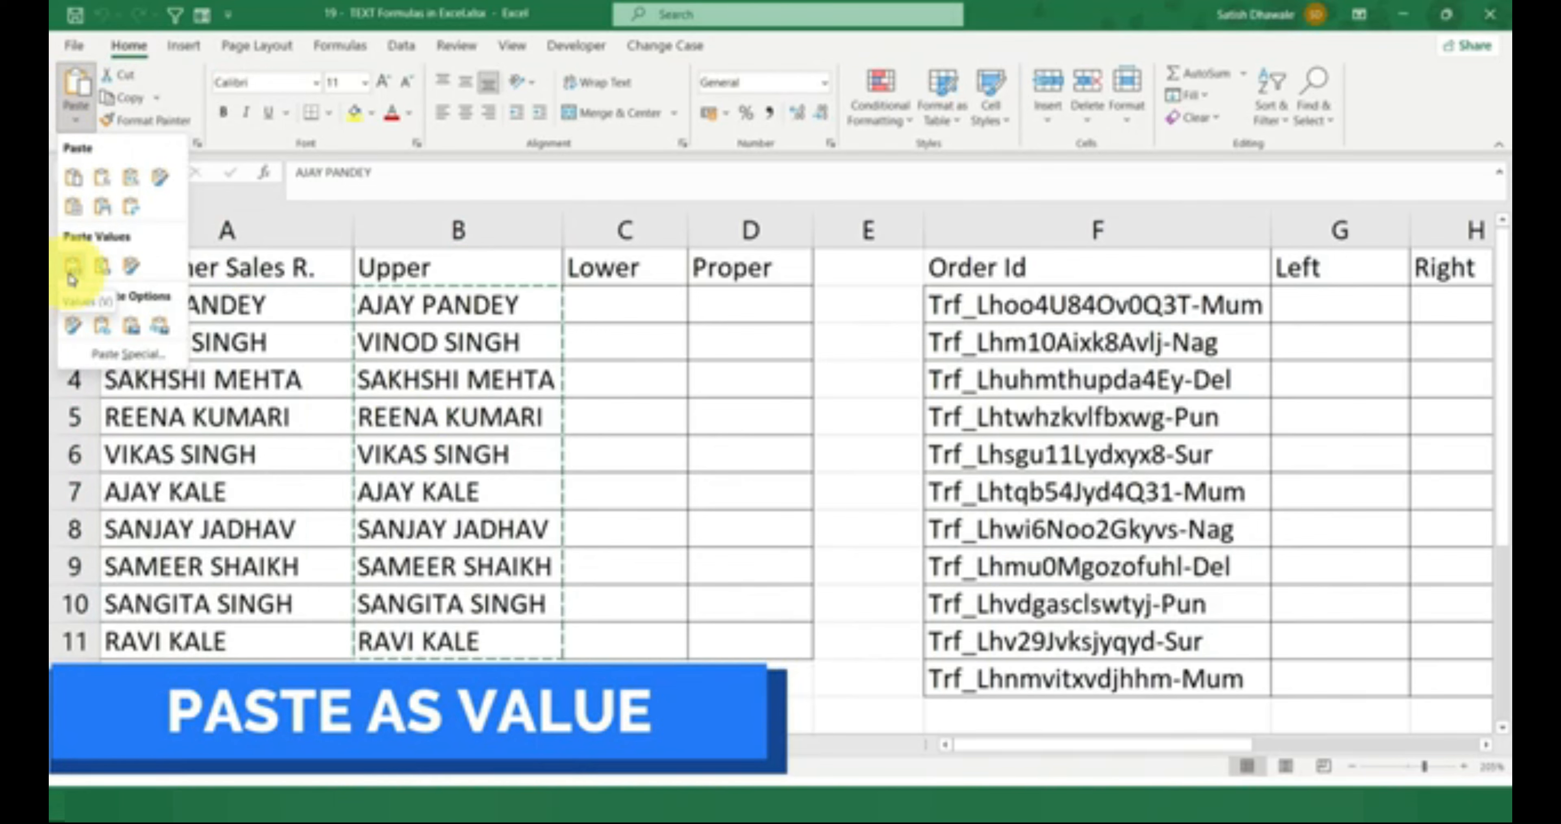
left_click(72, 278)
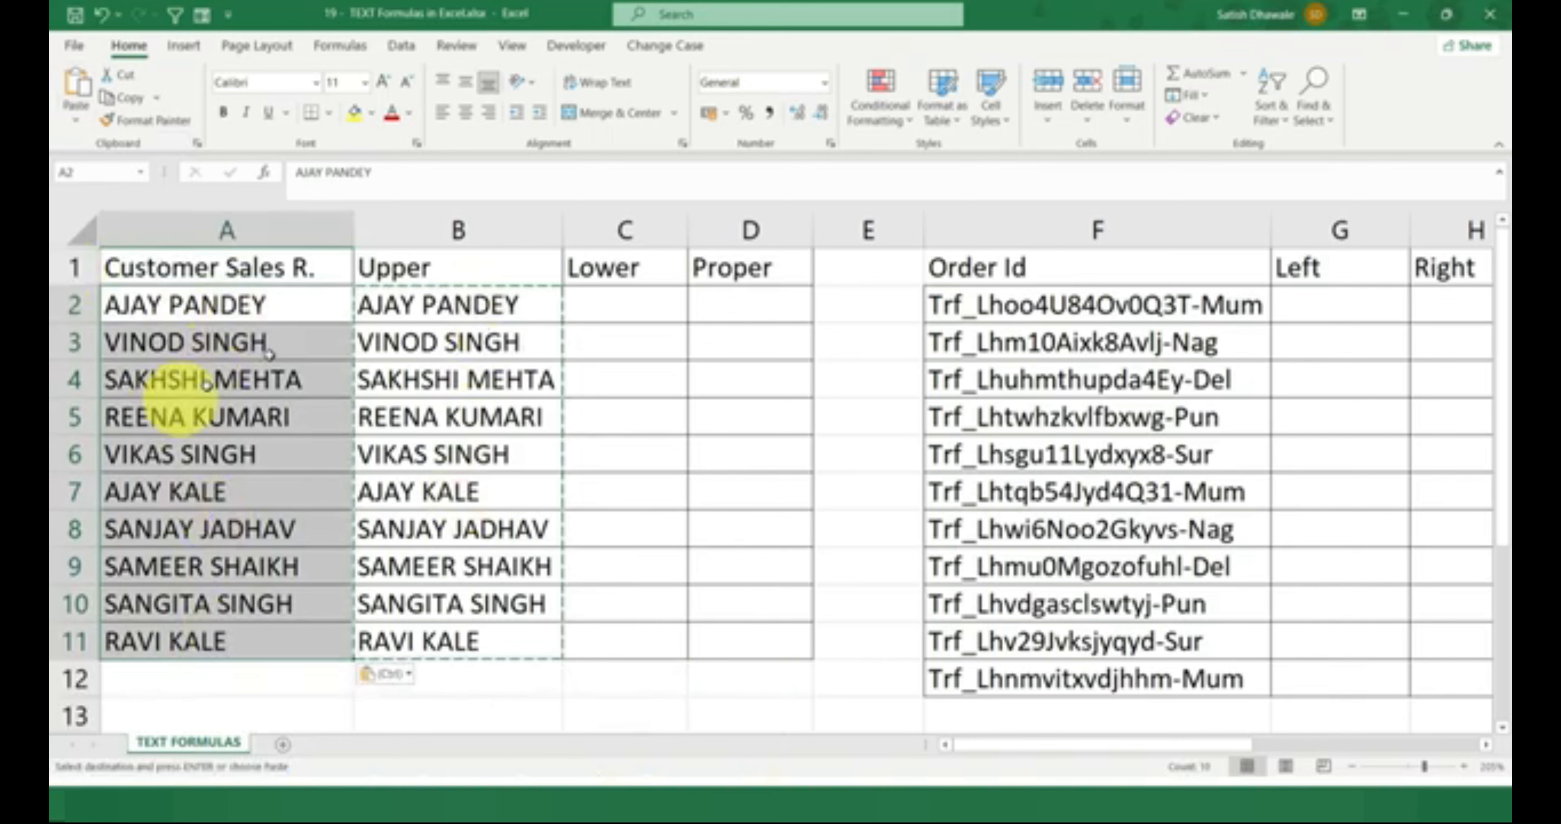
Try clearing the contents of column B and undo the clearing
left_click(452, 232)
key("Delete")
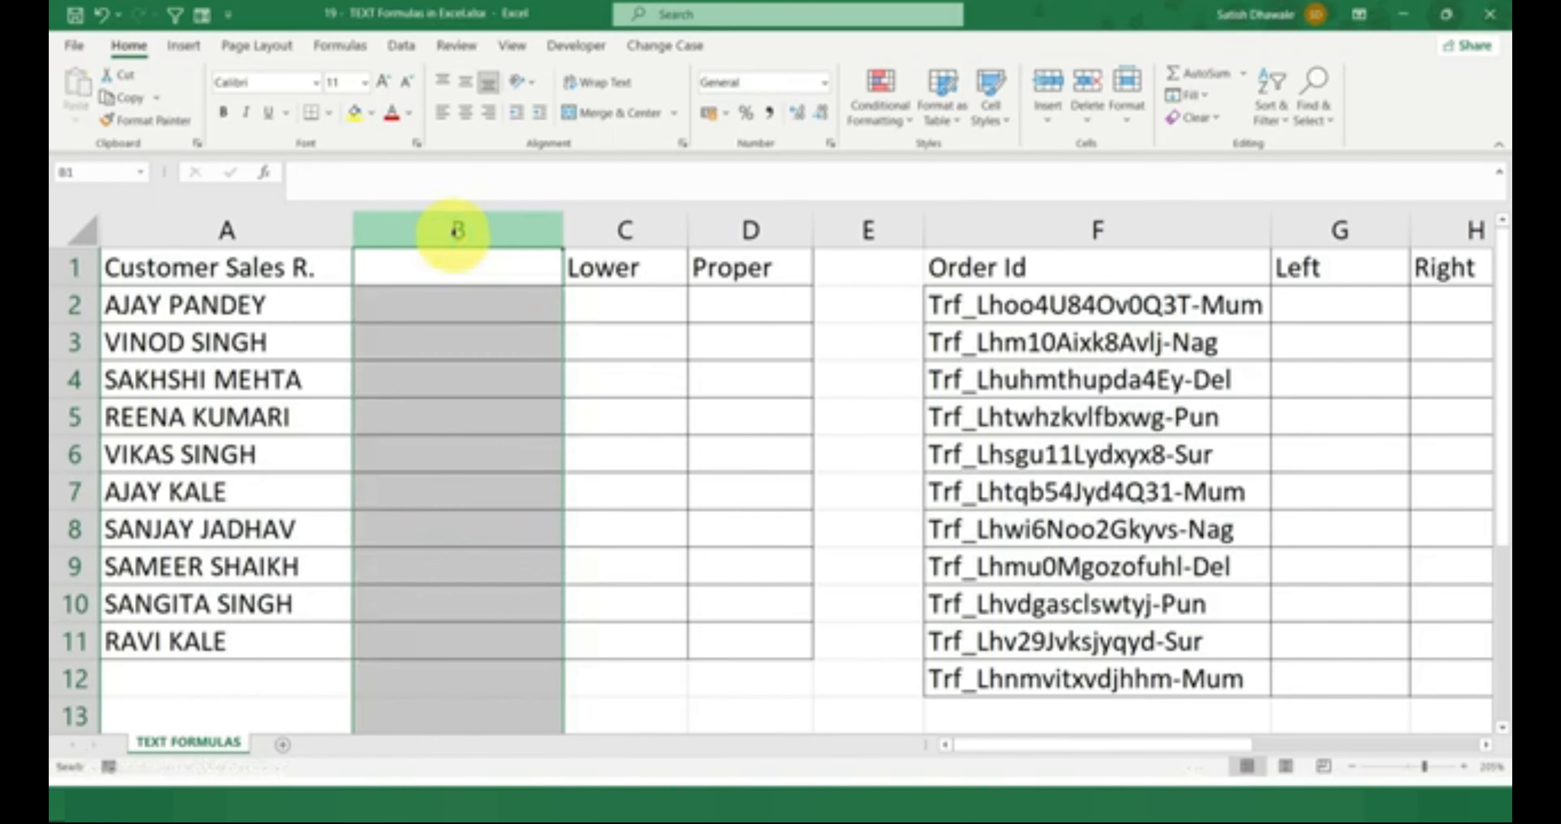
key("ctrl+z")
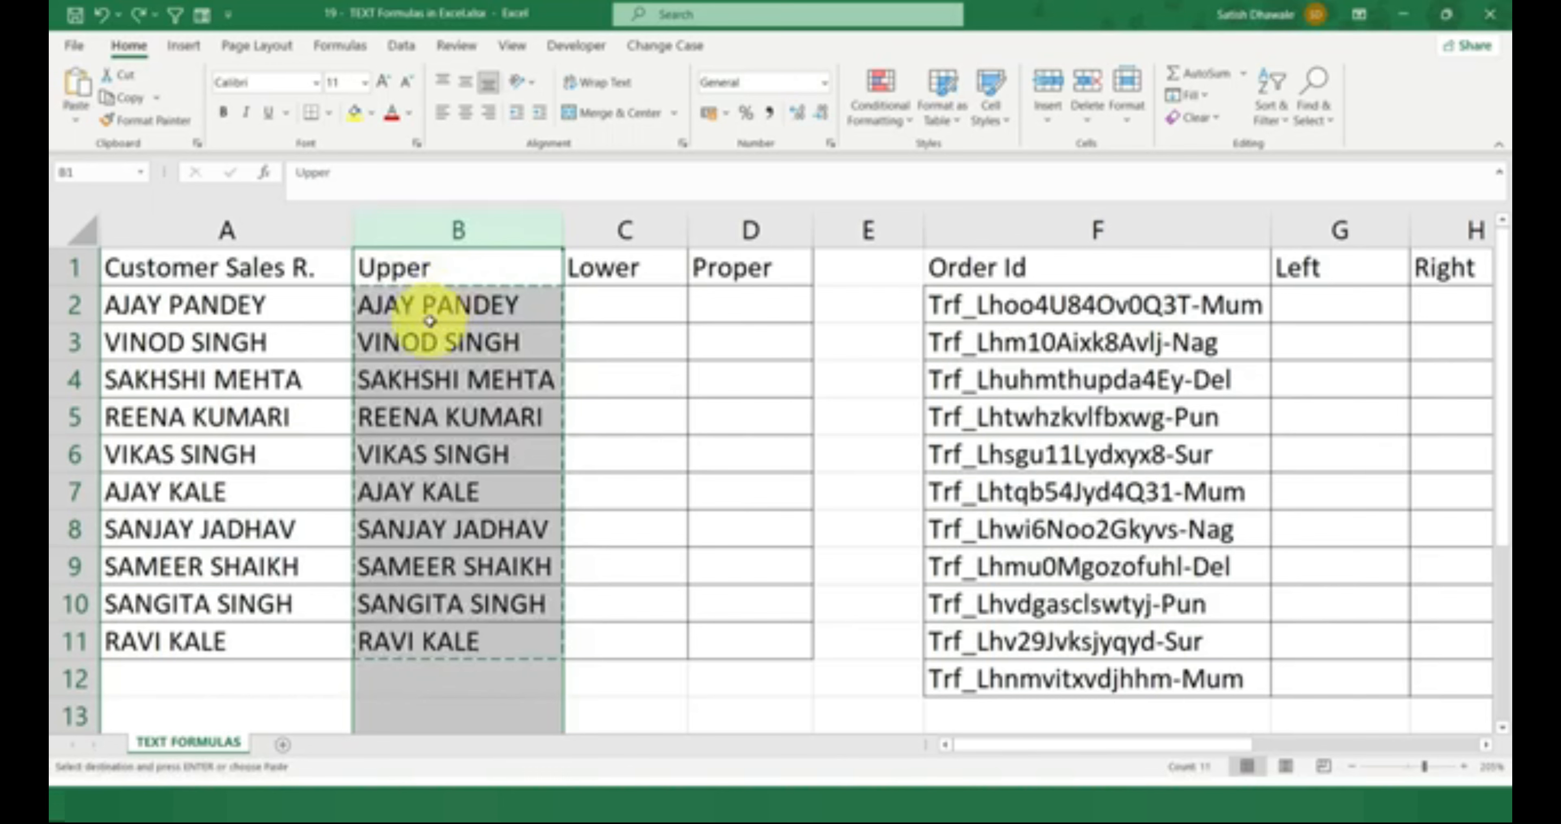
Undo pasting the uppercase values over the original customer names in column A
key("ctrl+z")
left_click(400, 309)
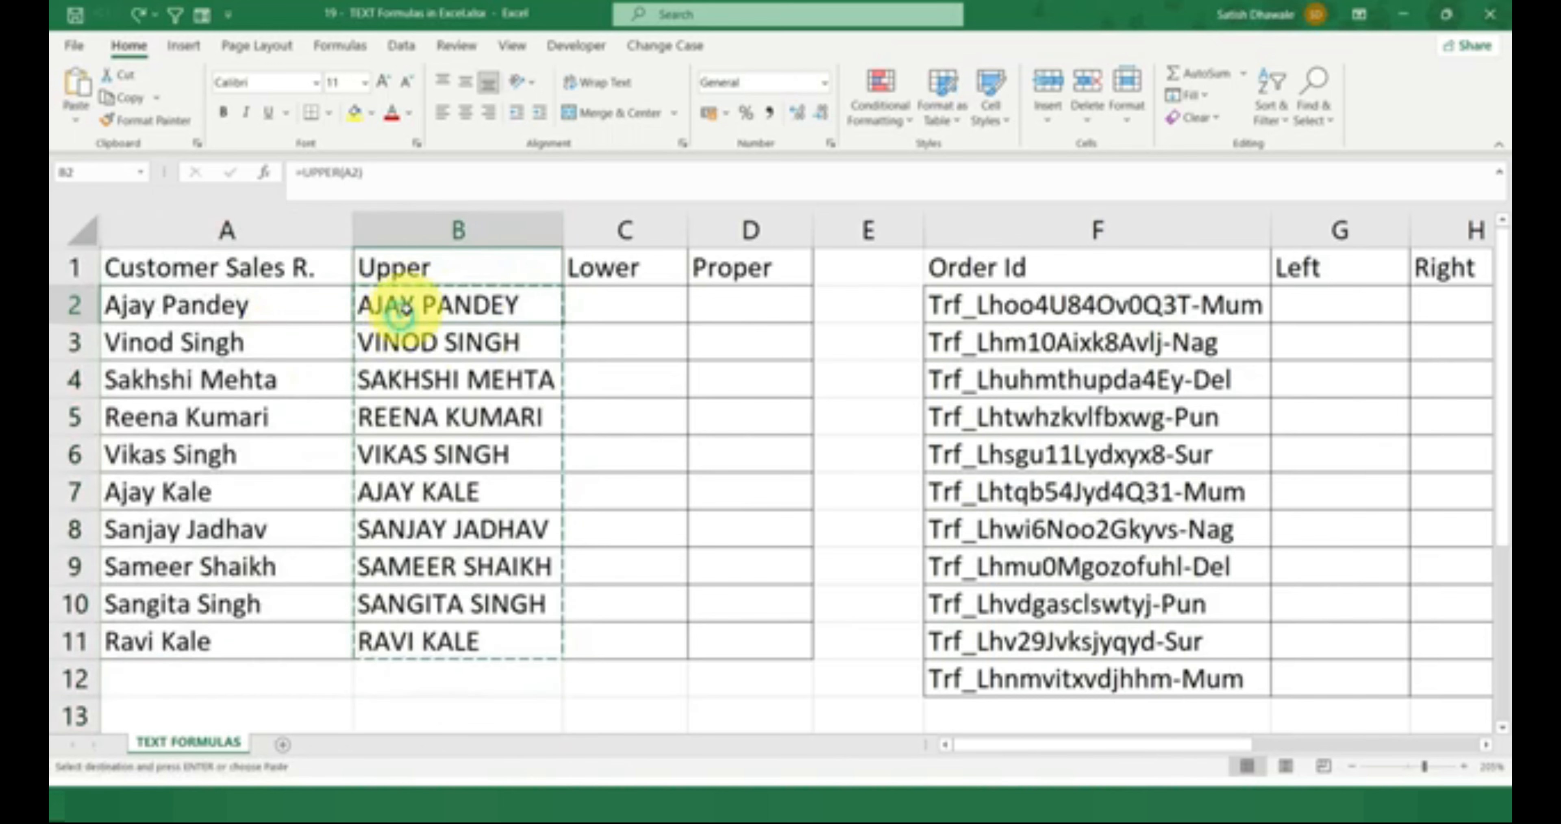
Try pasting the copied UPPER formulas from B2:B11 over the original names starting at A2, and undo the paste
mouse_move(416, 305)
left_mouse_down()
mouse_move(394, 618)
mouse_move(408, 627)
left_mouse_up()
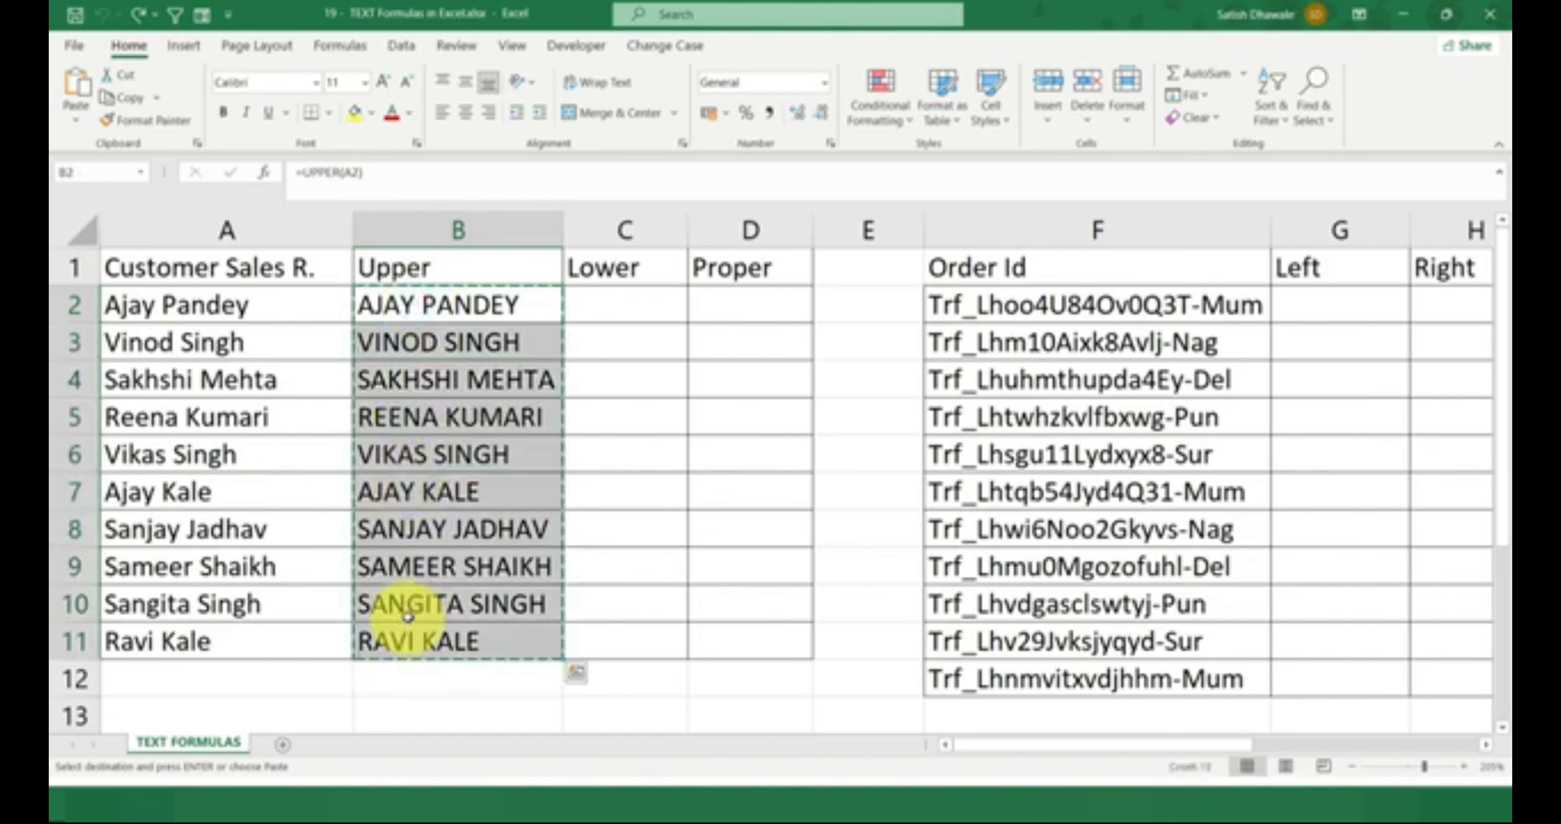
left_click(225, 308)
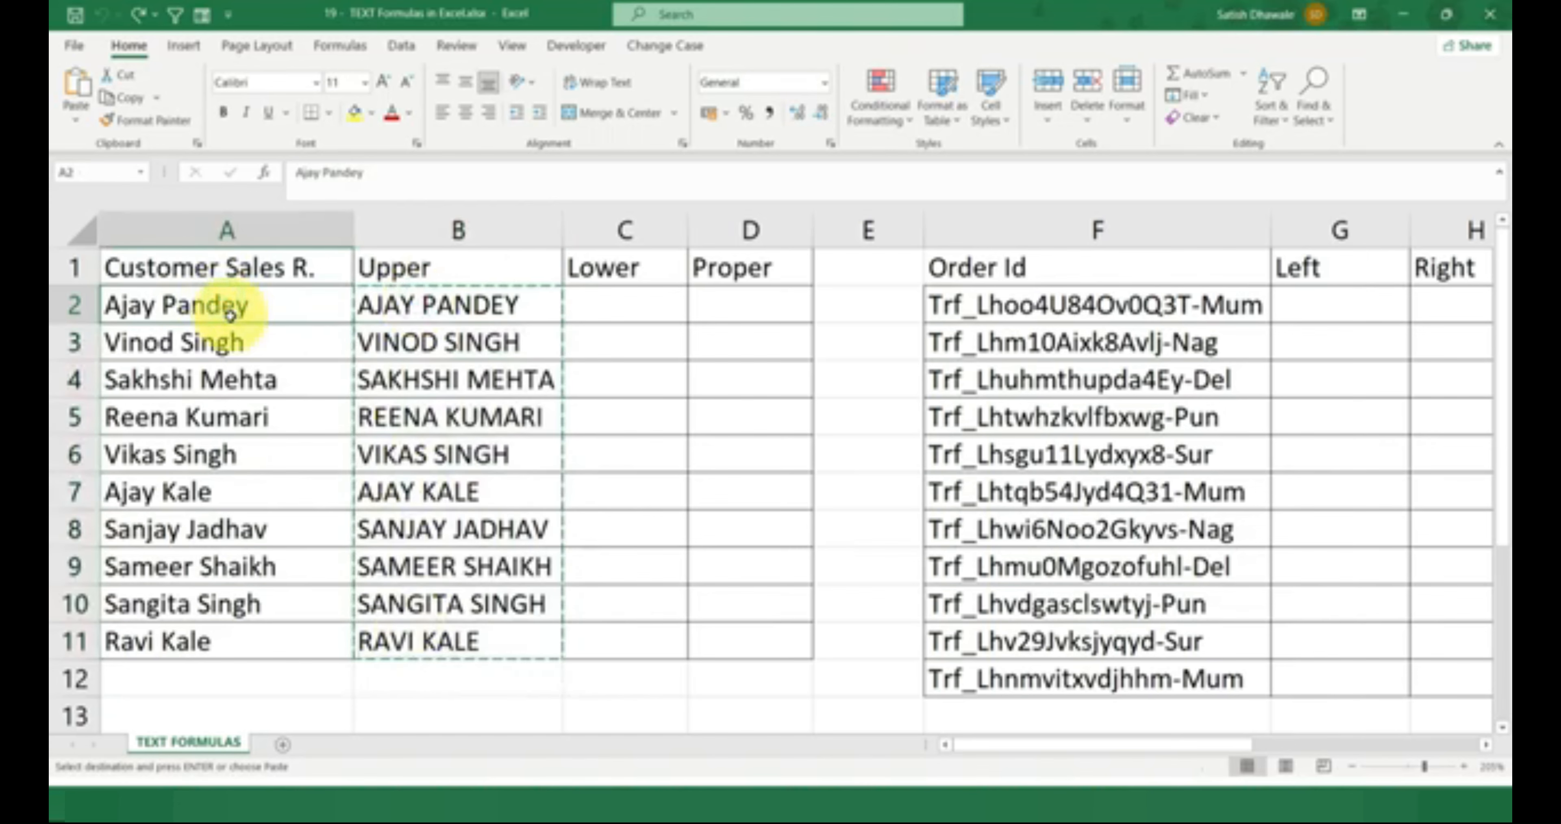
key("ctrl+v")
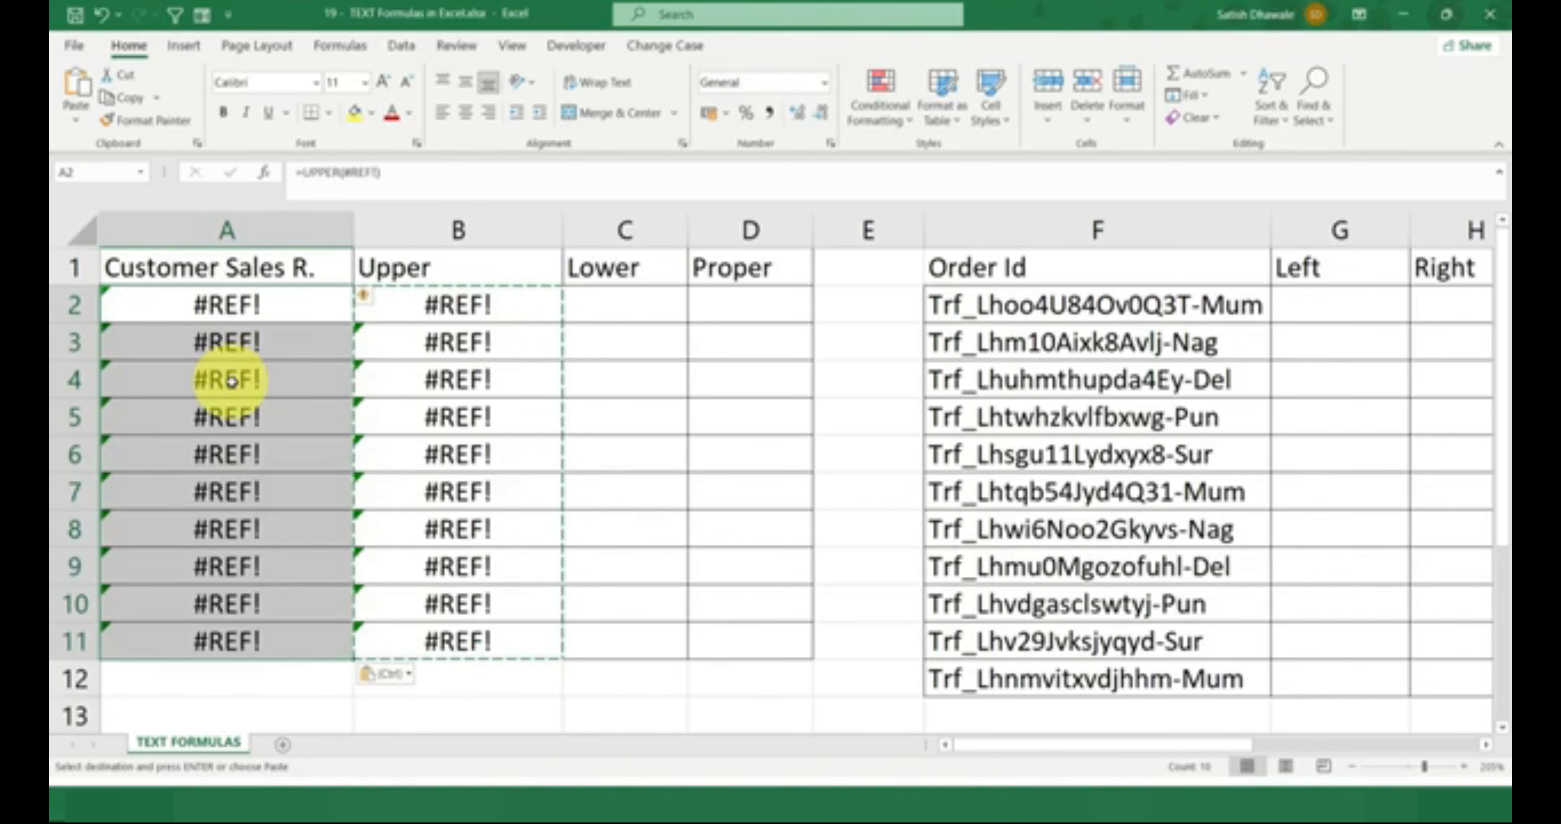
key("ctrl+z")
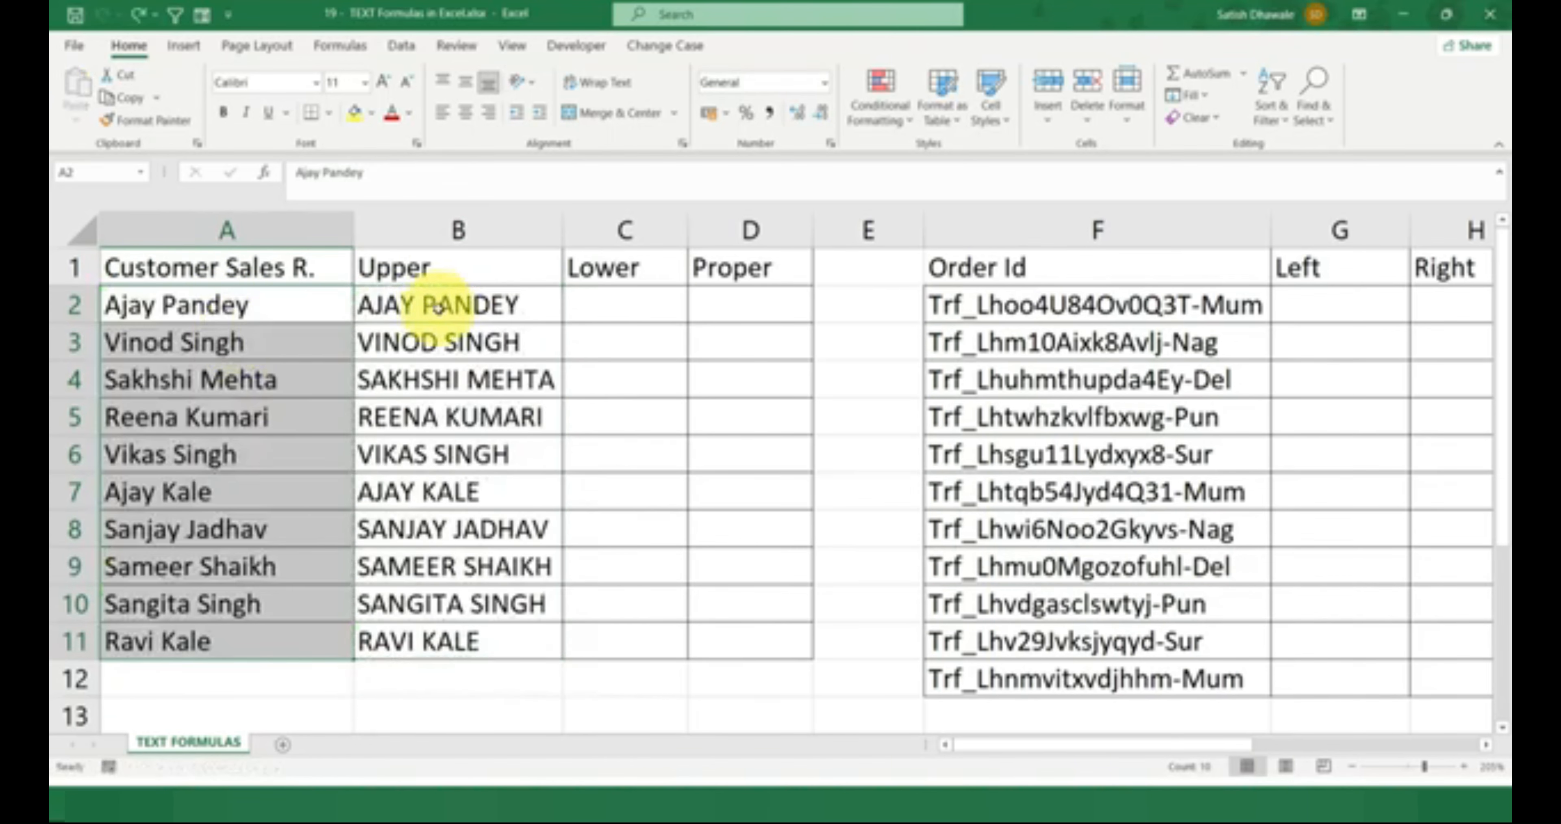
left_click_drag(442, 299, 455, 642)
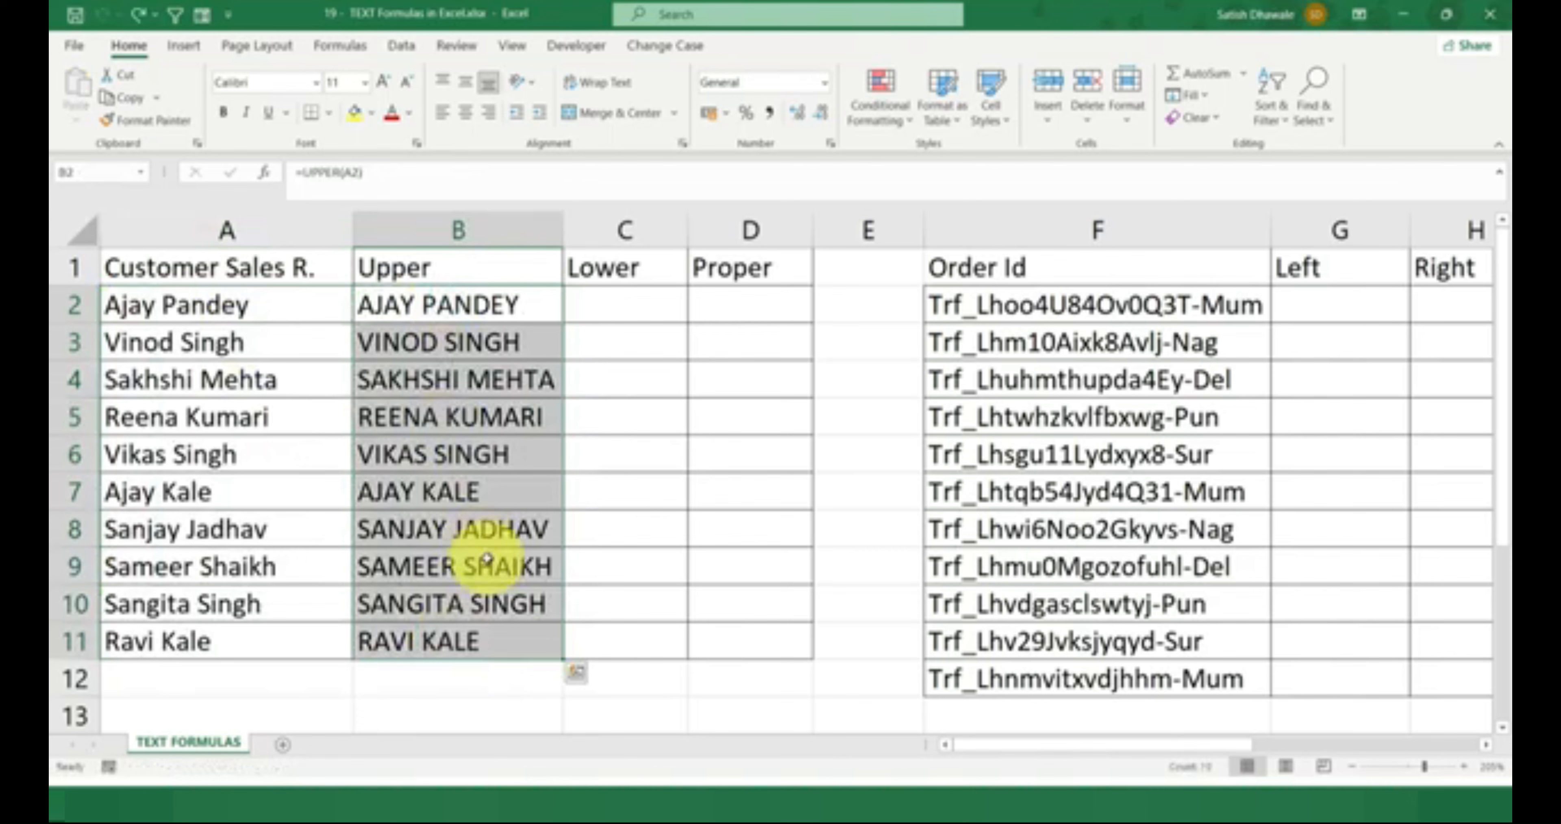
left_click(159, 305)
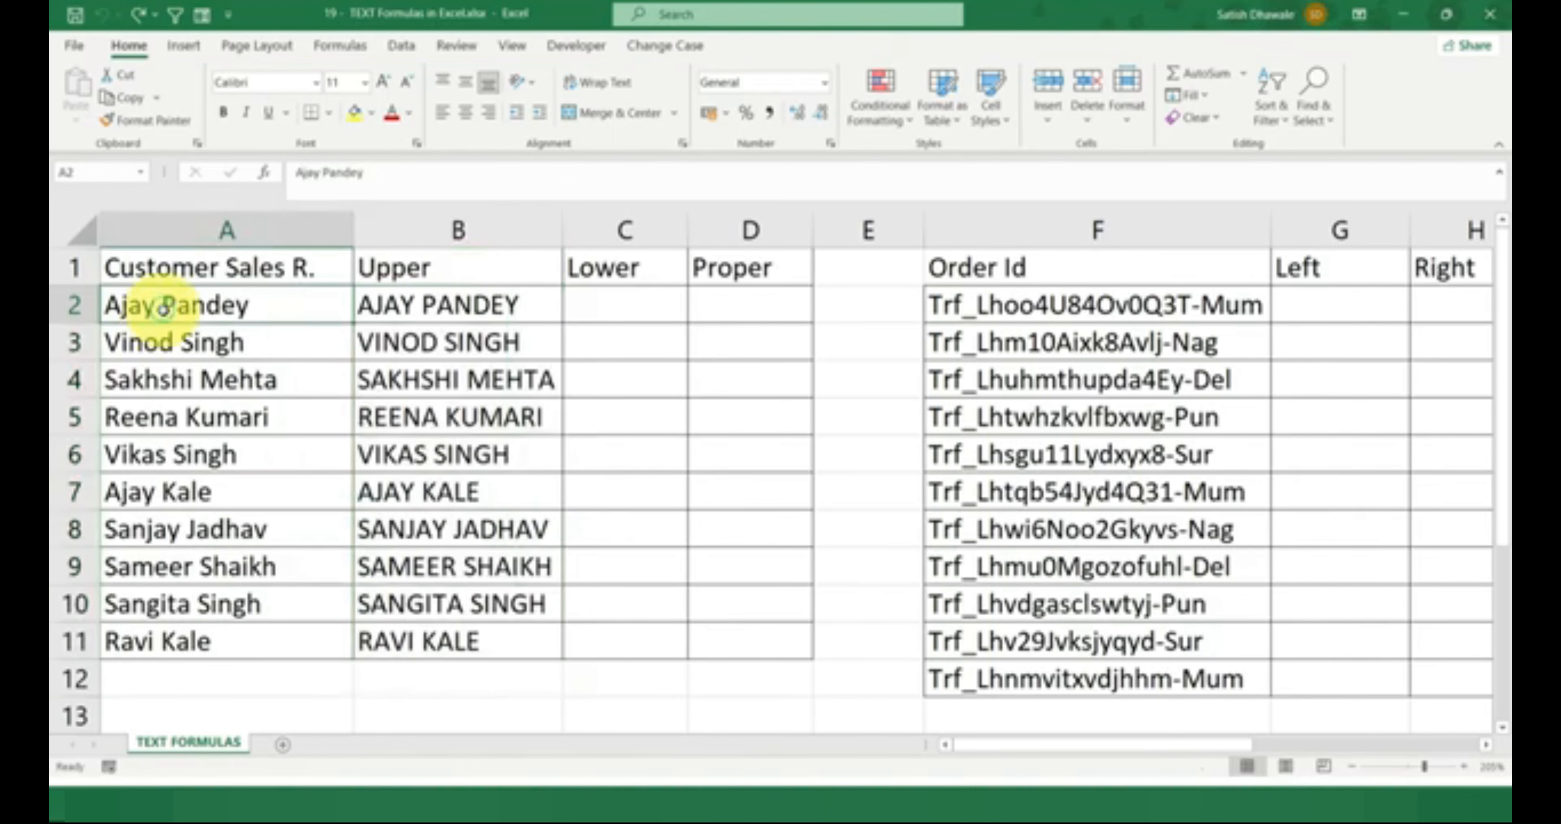
Enter a LOWER formula in C2 that converts the customer name in A2 to lowercase
left_click(583, 306)
type("=LOWER(")
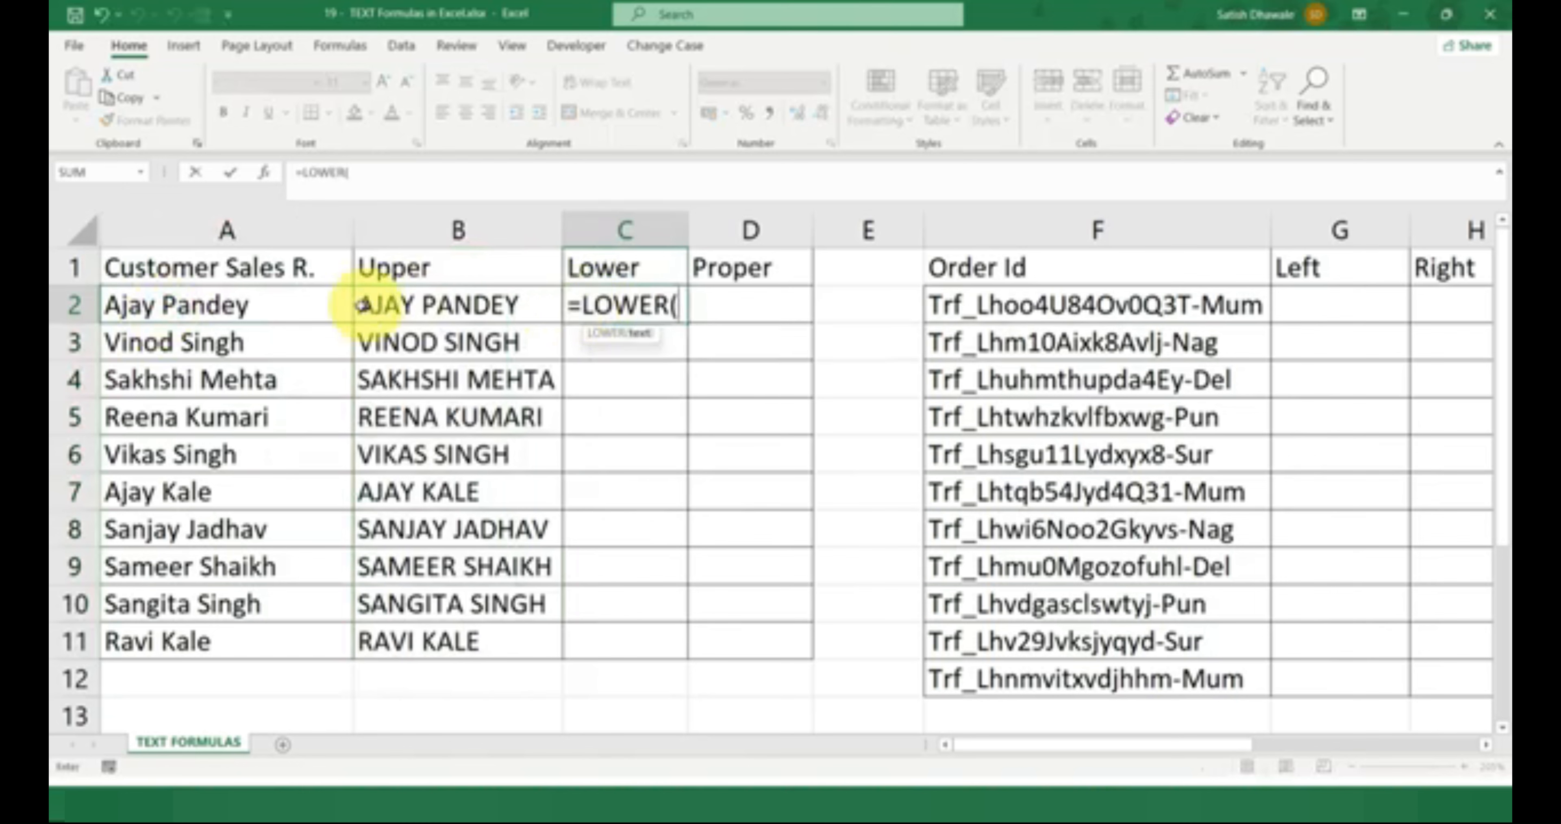
left_click(249, 300)
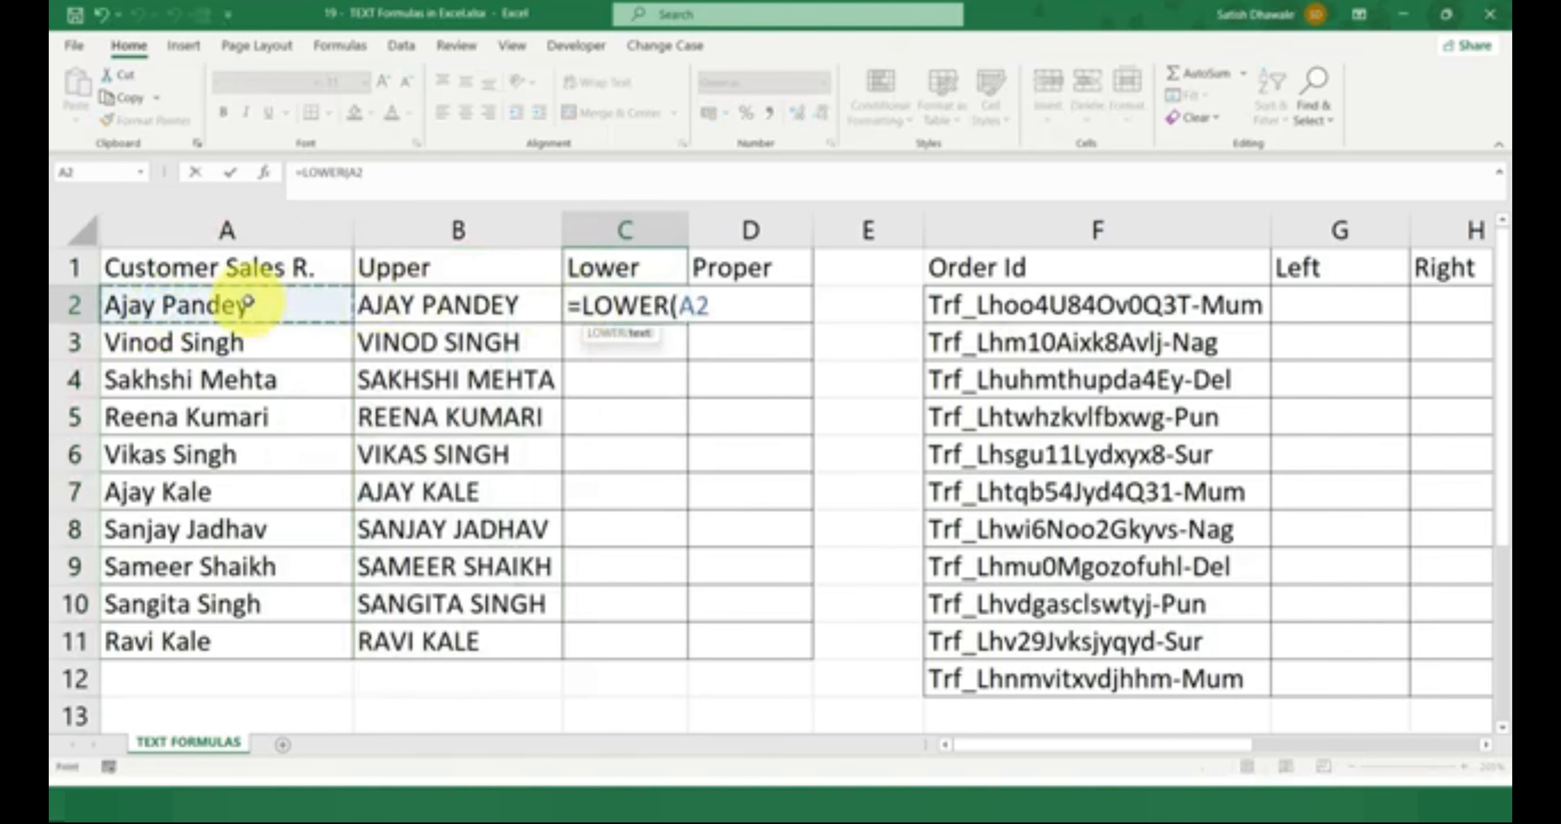
key("Return")
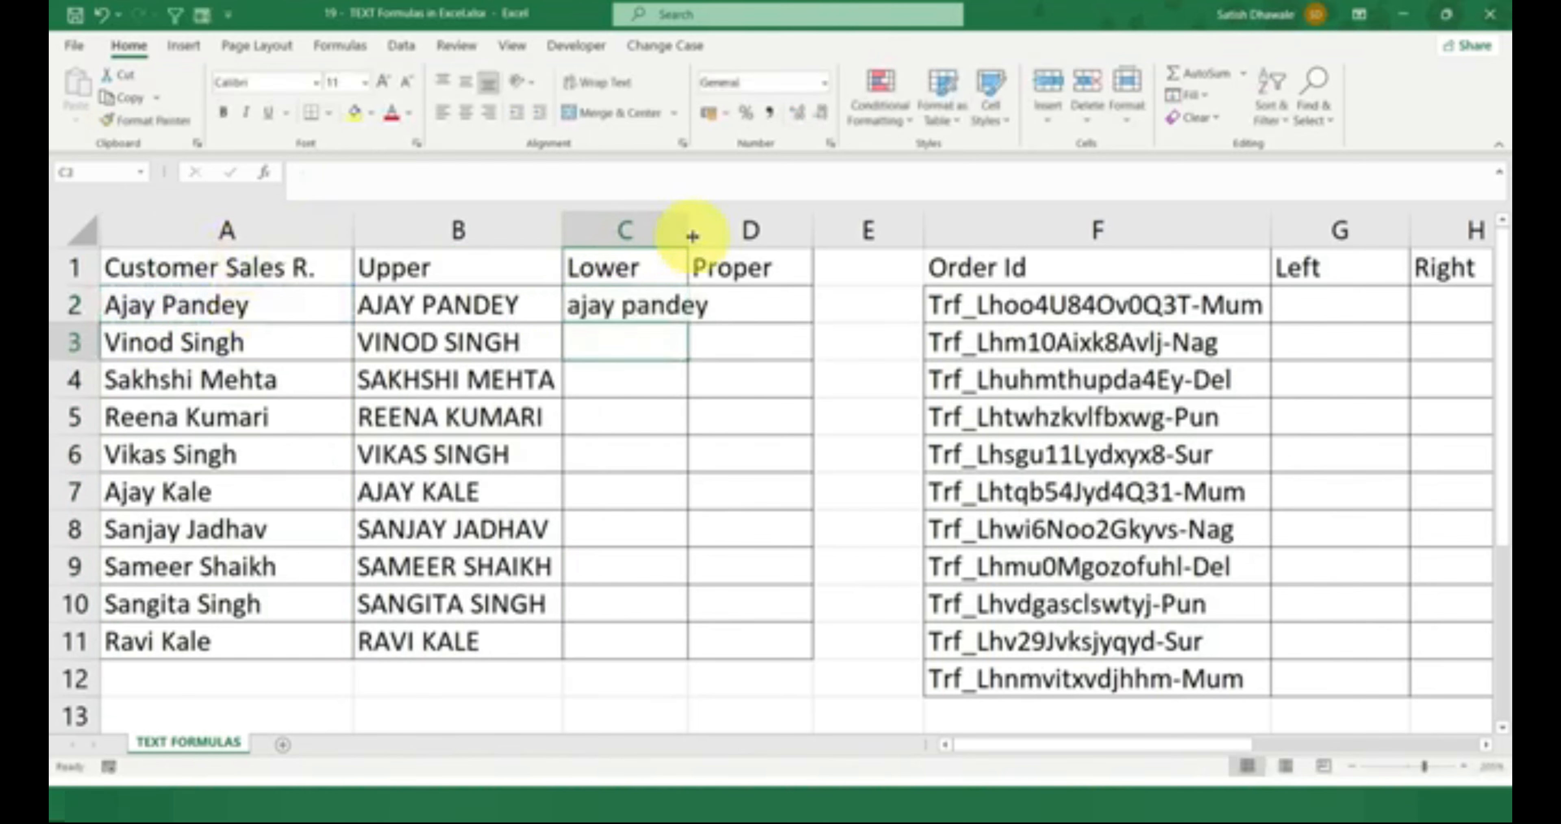
Fill the LOWER formula from C2 down to C11 and fit column C's width to the names
left_click_drag(693, 235, 719, 235)
left_click(697, 305)
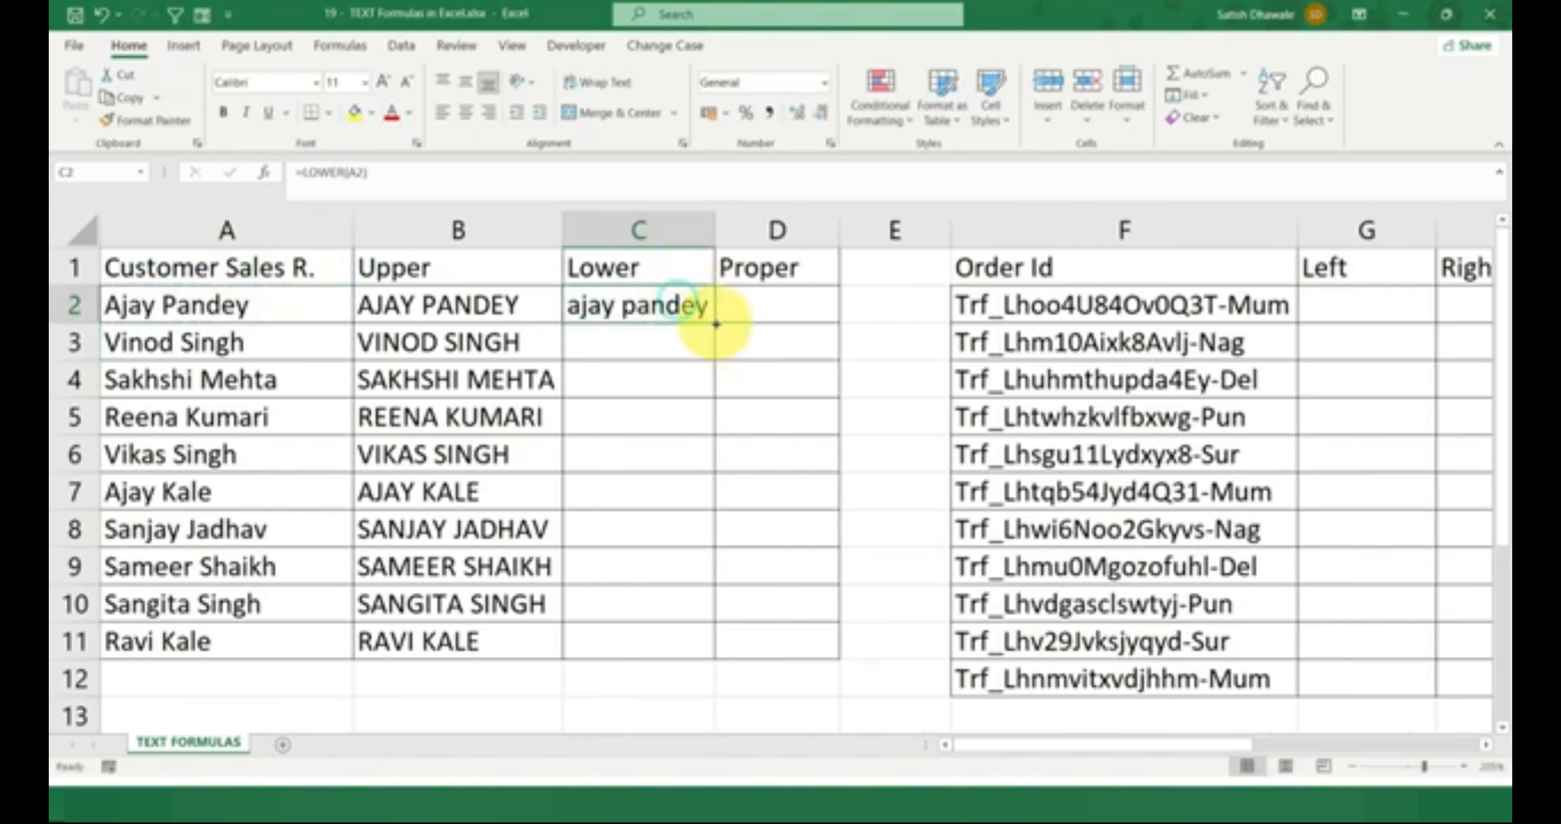
double_click(715, 323)
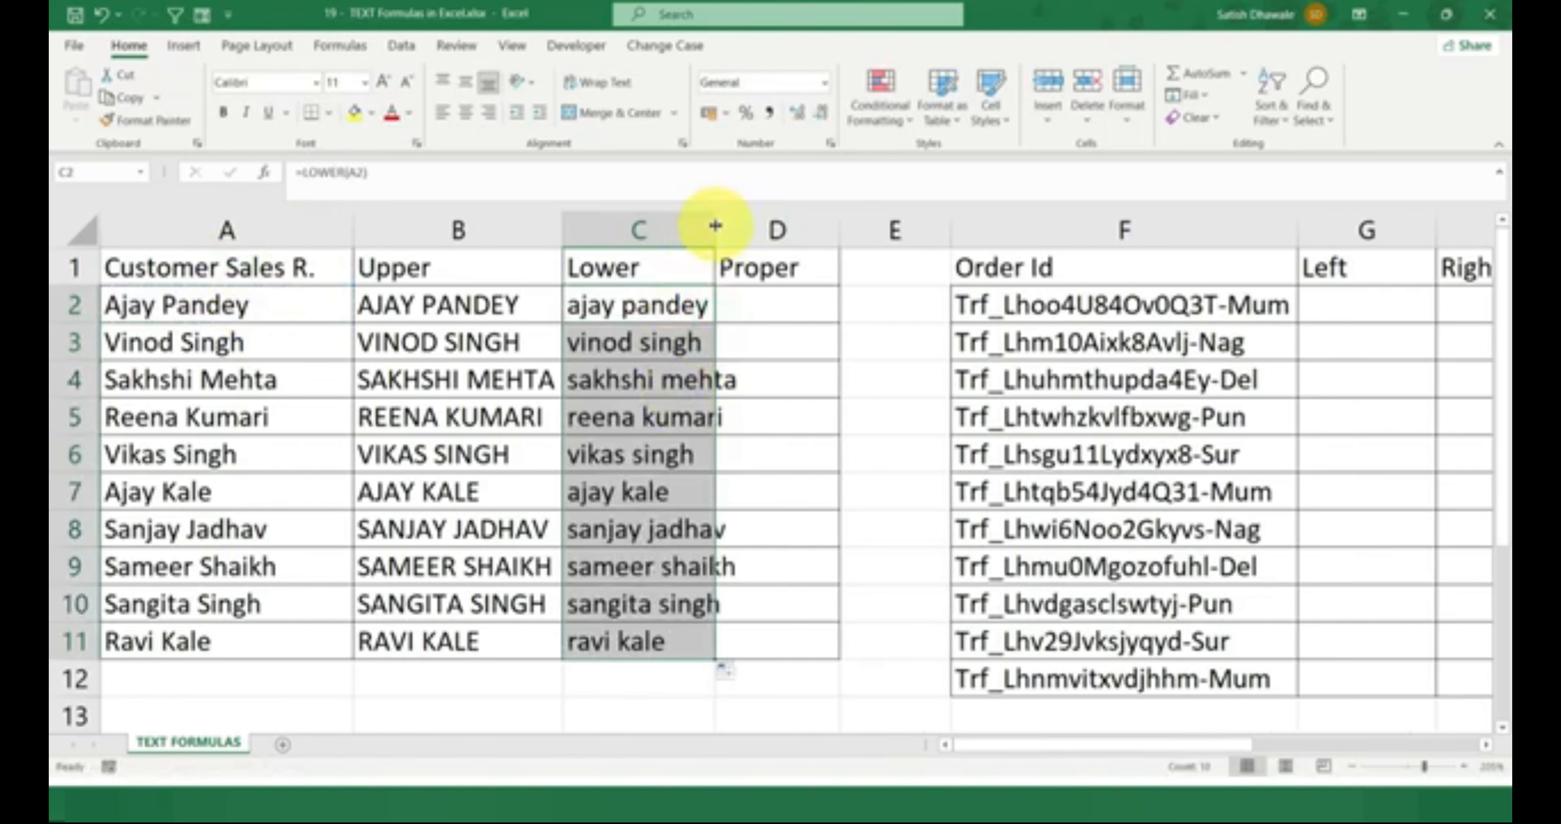
double_click(715, 229)
Retype the surname in A2 in all capital letters, keeping the first name as it is
left_click(206, 303)
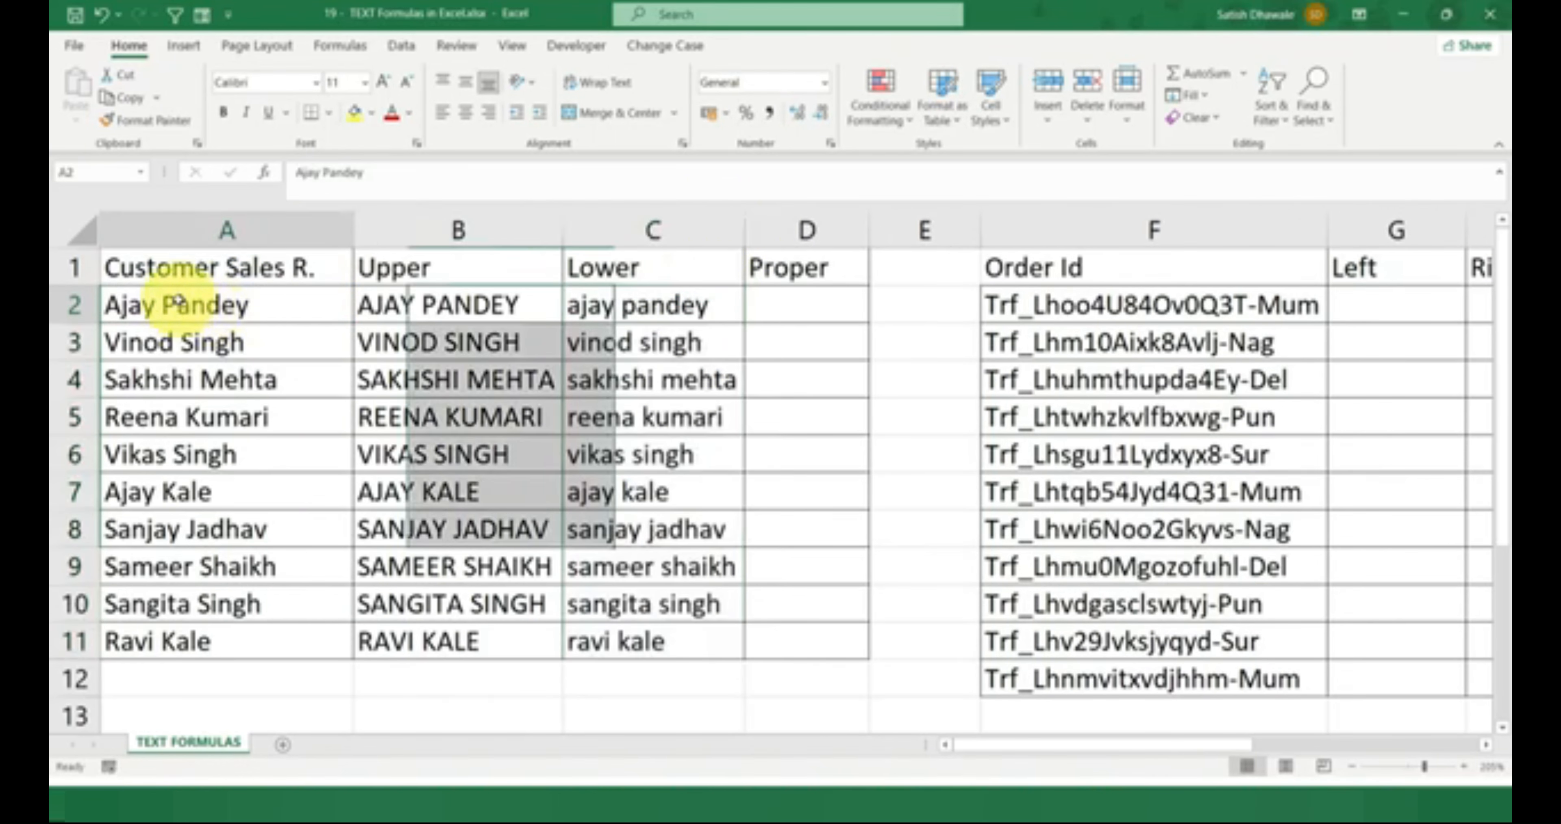
double_click(176, 303)
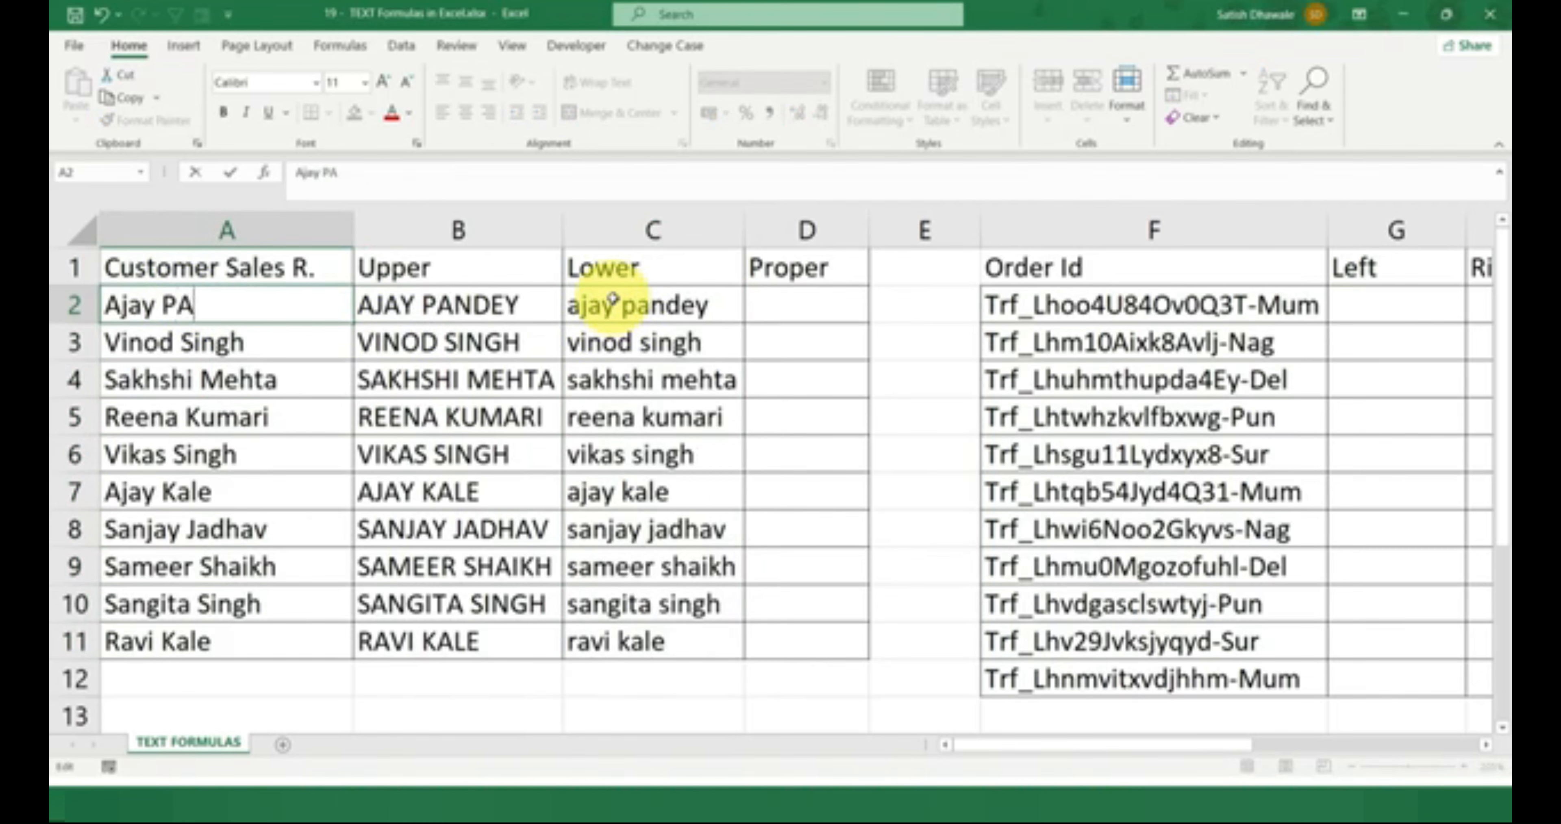
key("Return")
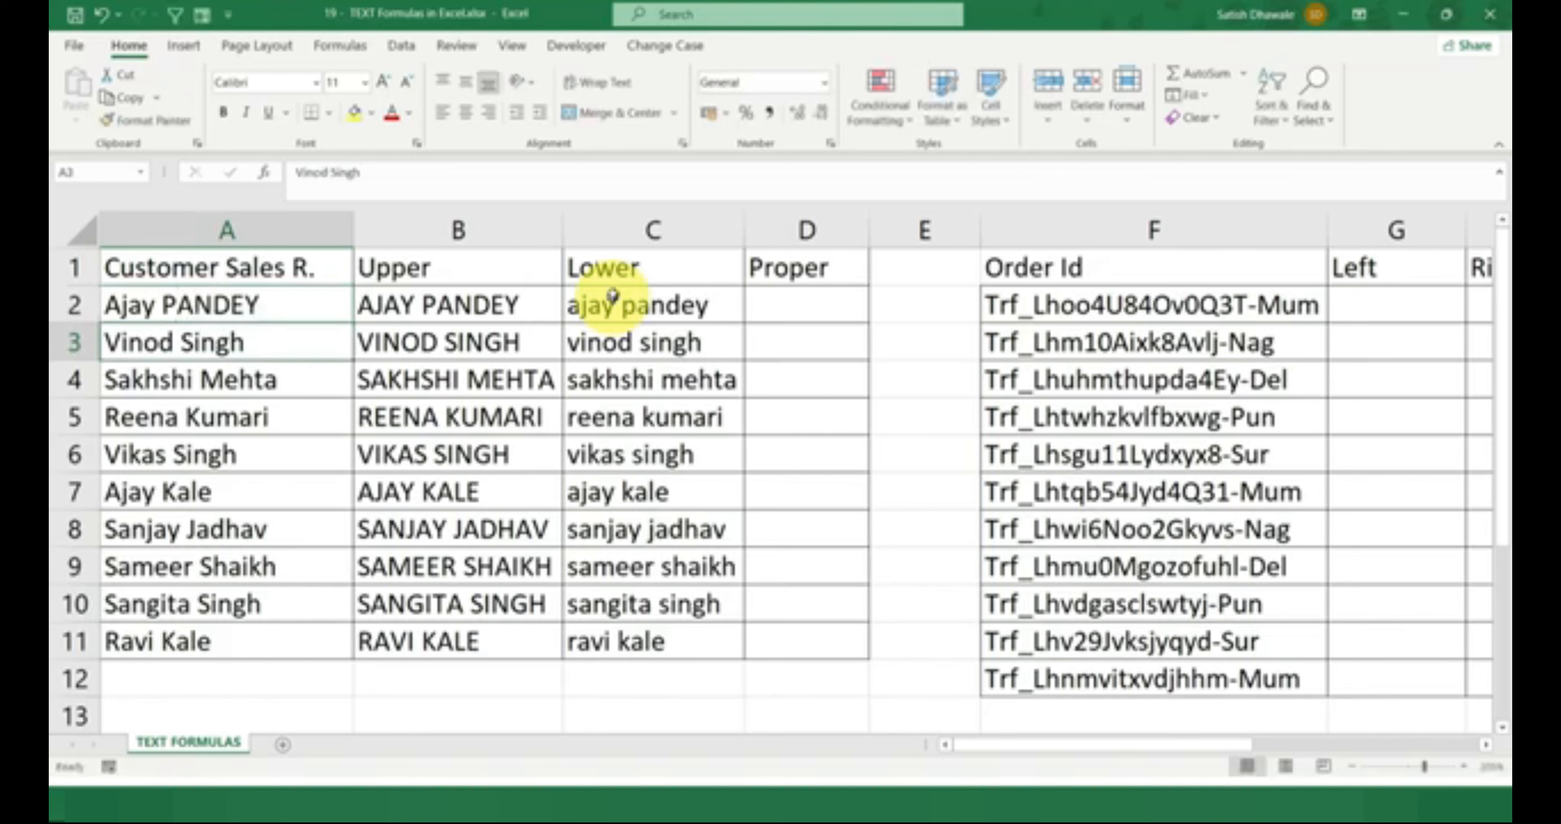
Enter a PROPER formula in D2 that converts the customer name in A2 to proper case
left_click(687, 303)
left_click(788, 304)
type("=")
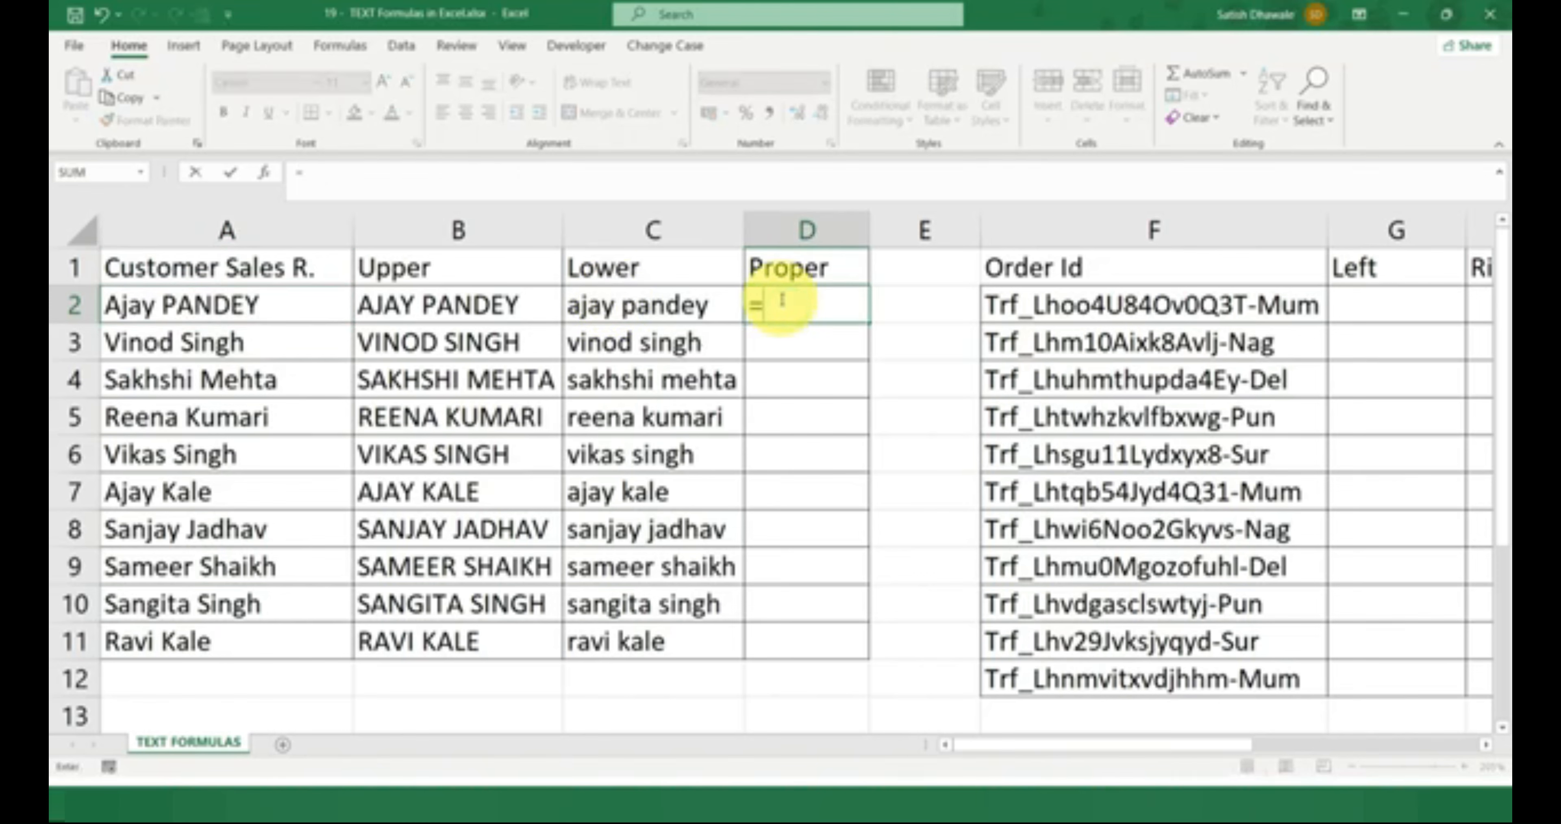
type("PRO")
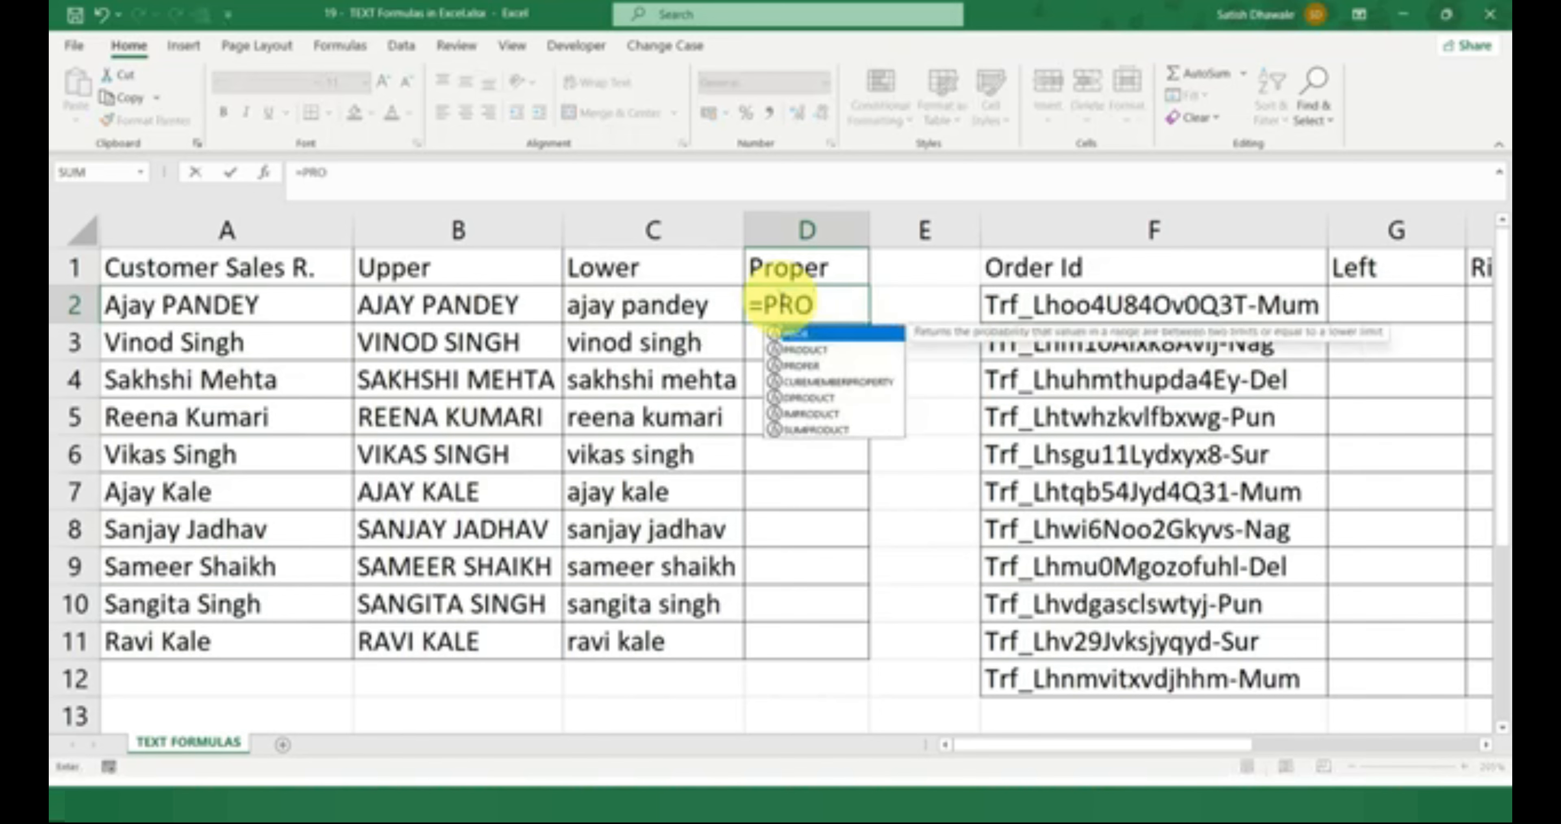
key("Down")
key("Down")
key("Tab")
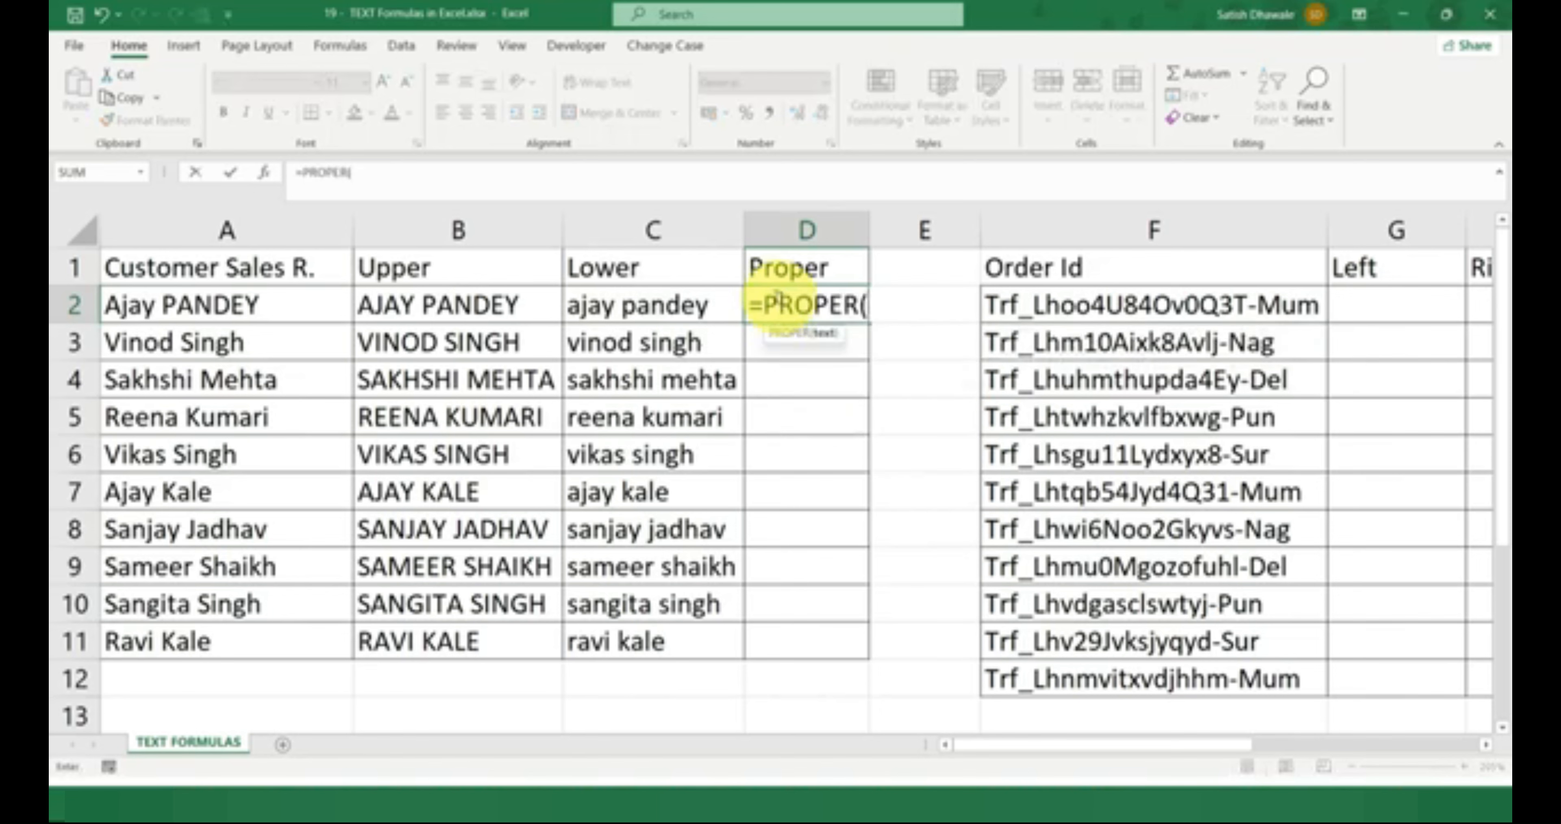
left_click(178, 306)
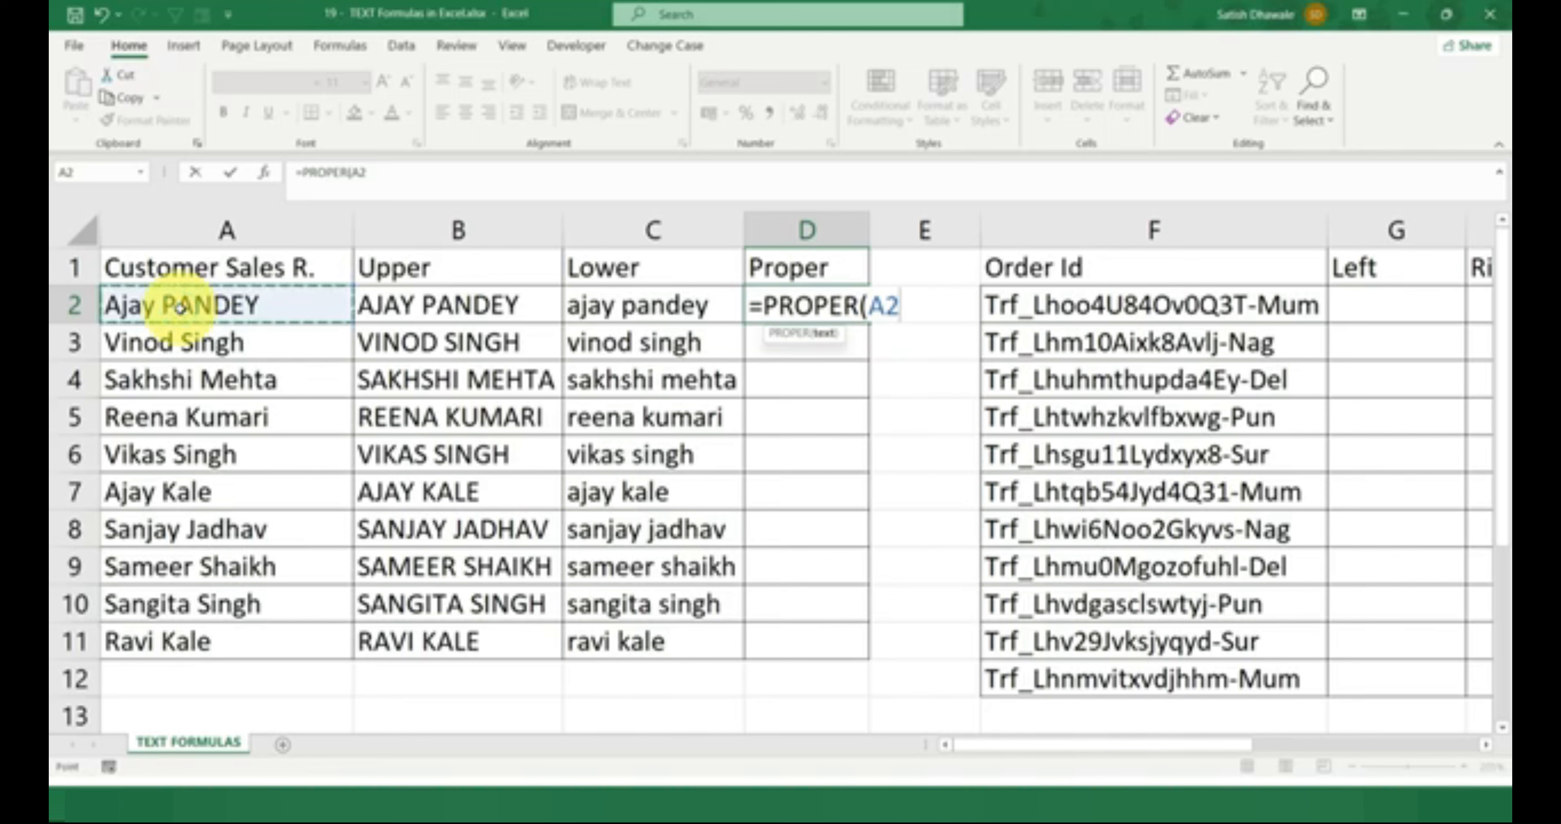
key("Return")
Fill the PROPER formula from D2 down to D11 and fit column D's width to the names
left_click(846, 312)
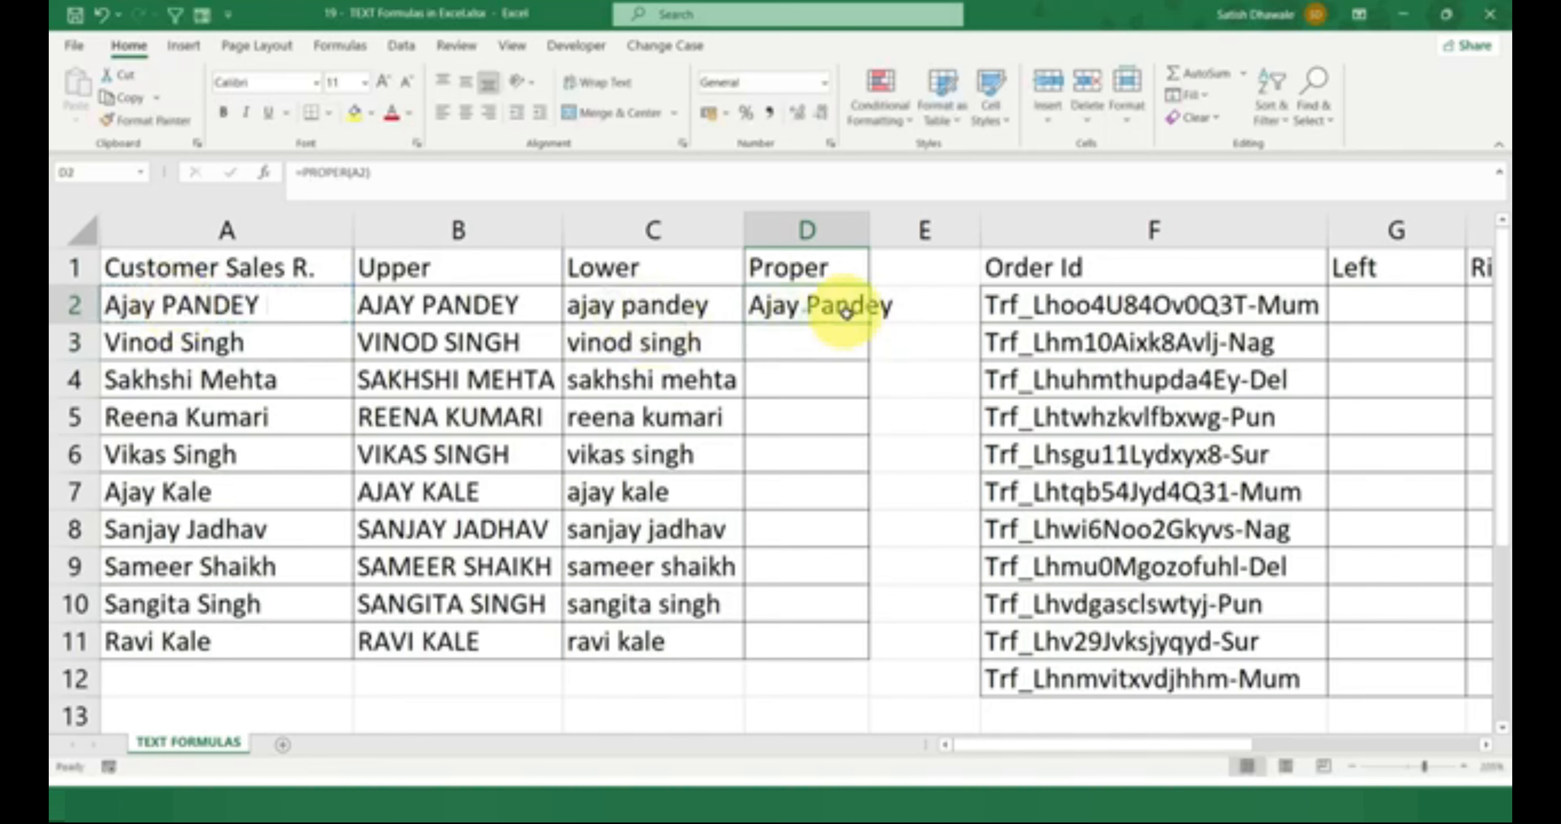
double_click(869, 322)
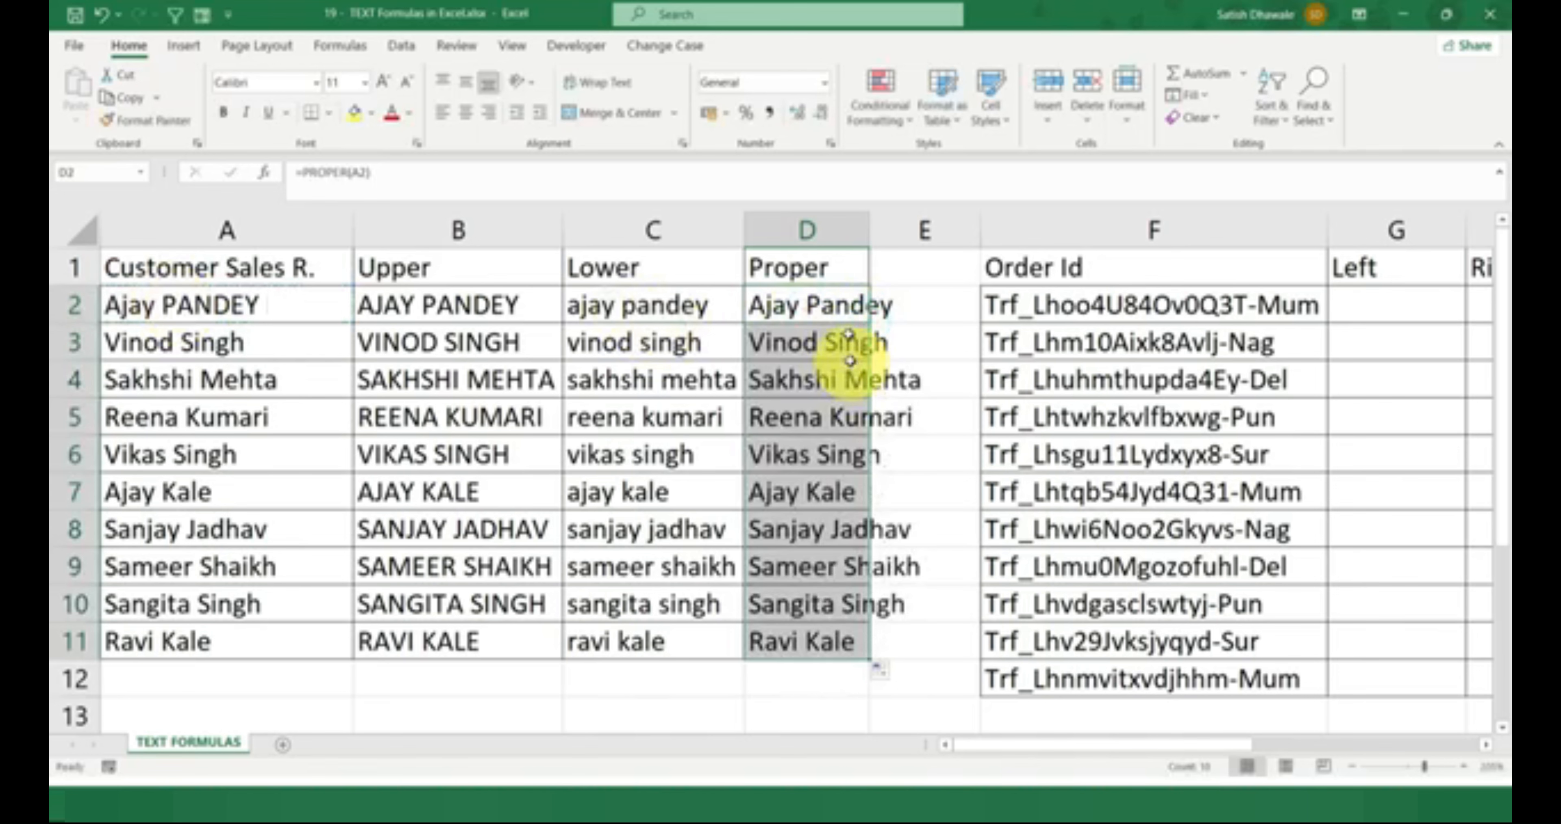
double_click(870, 230)
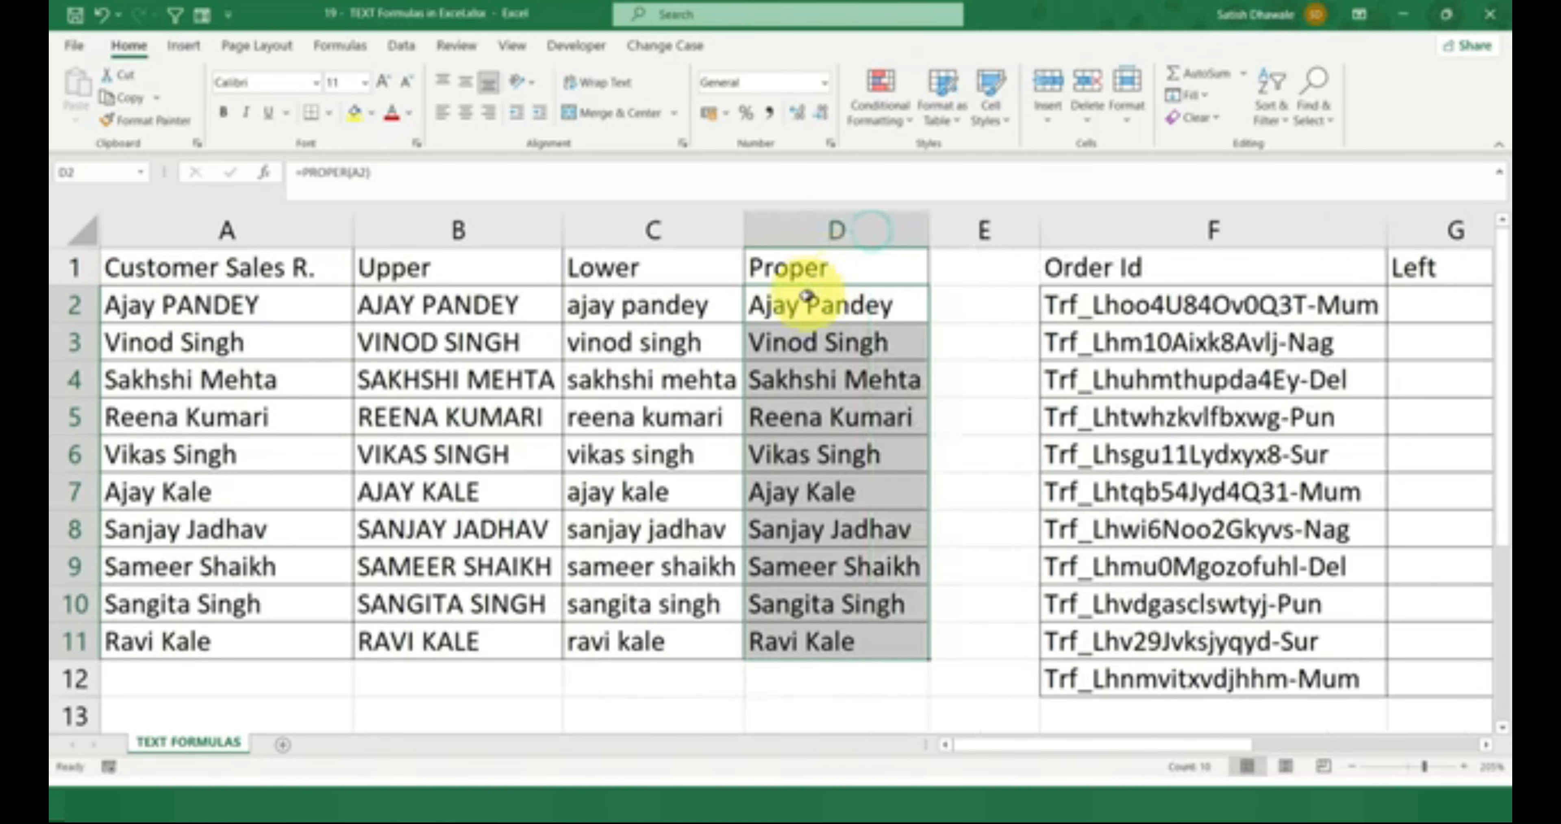
Check the PROPER, LOWER and UPPER formulas in D2, C2 and B2 without changing them
left_click(795, 306)
double_click(795, 306)
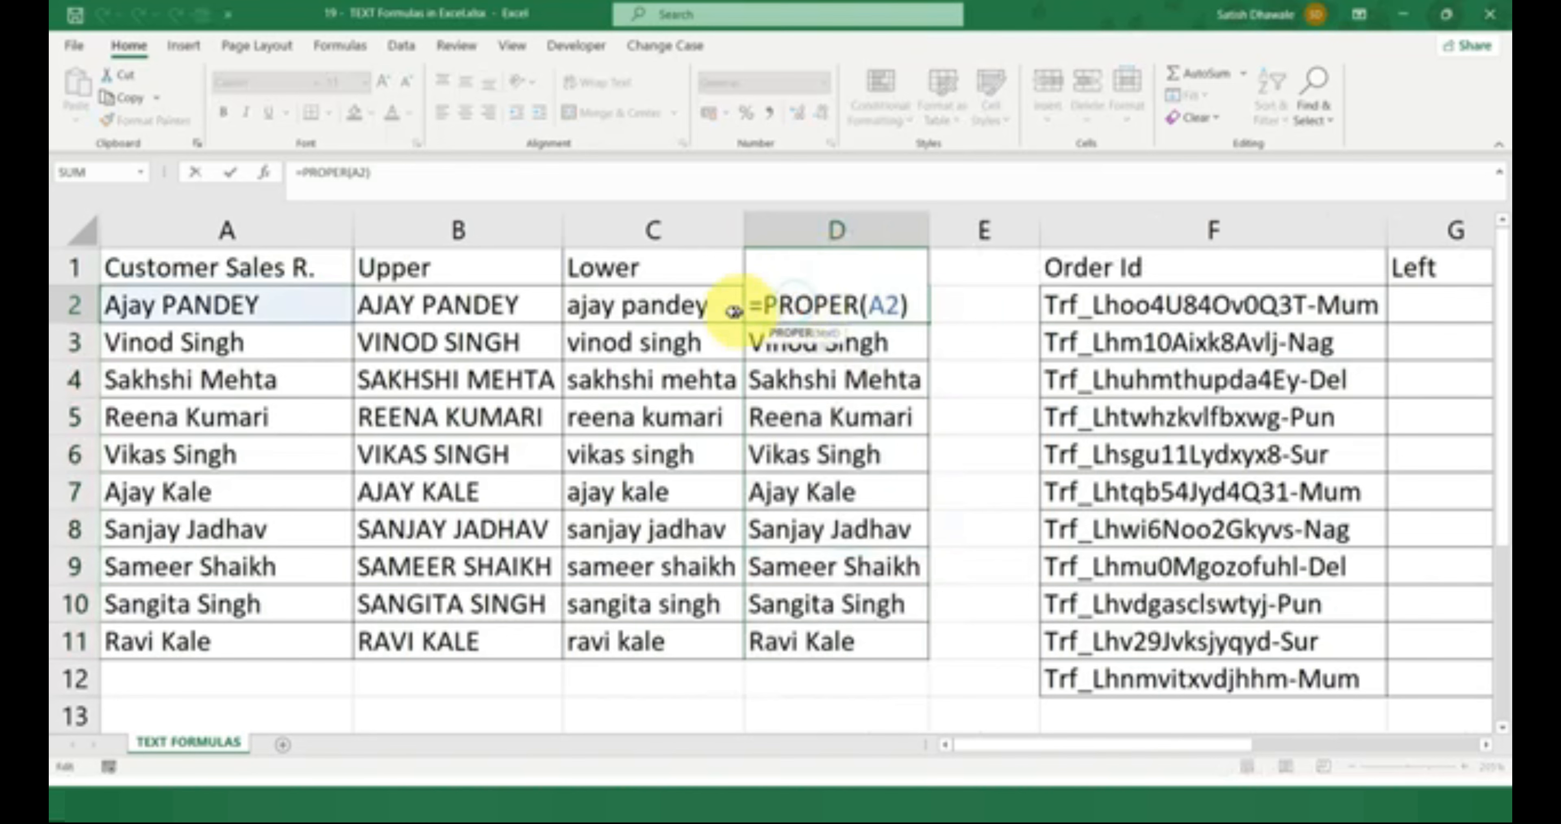
double_click(688, 306)
left_click(453, 303)
double_click(419, 305)
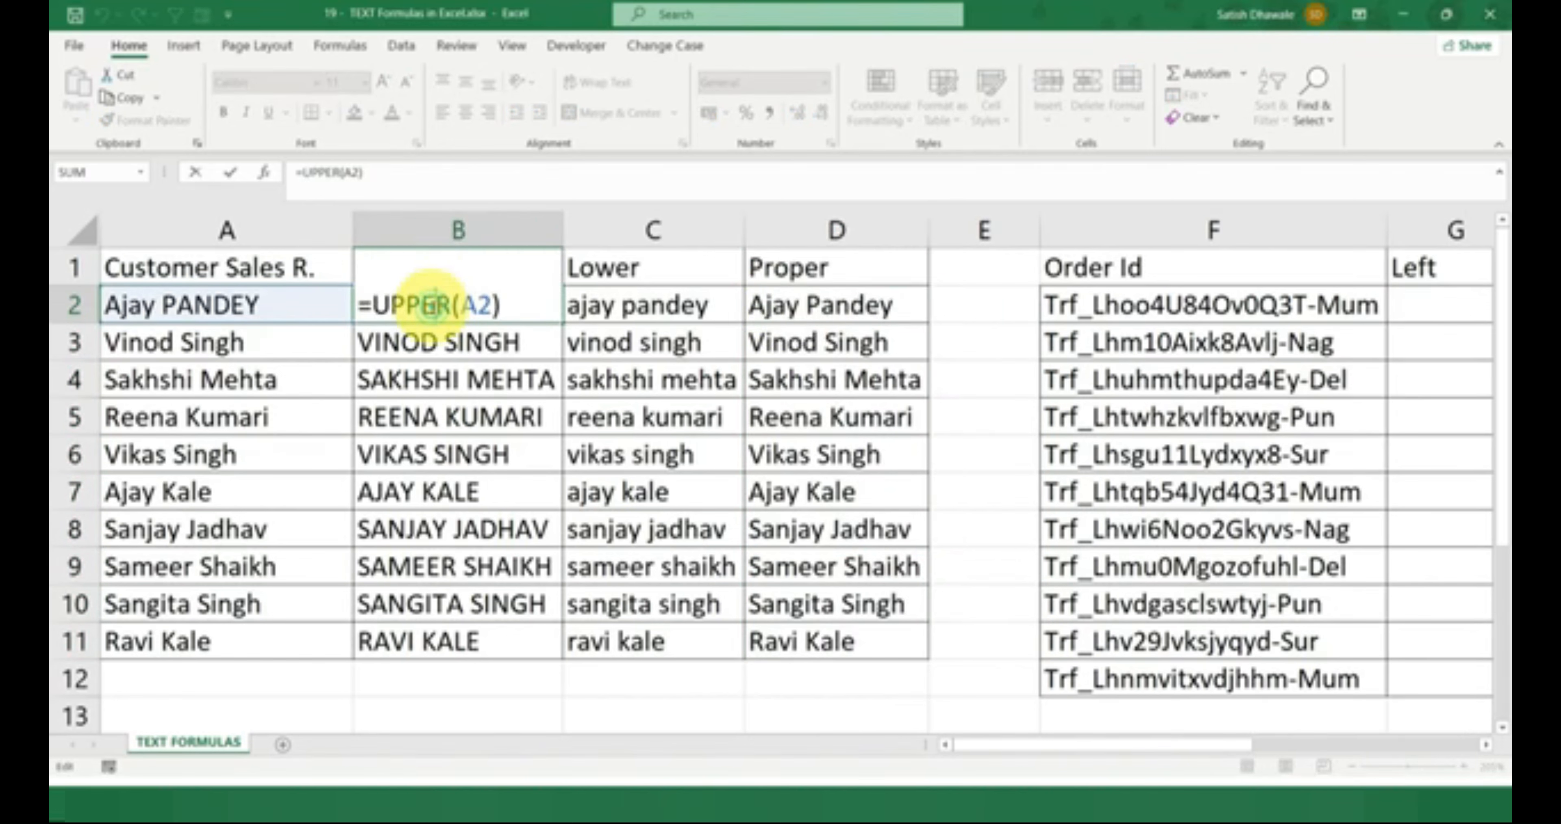
key("Escape")
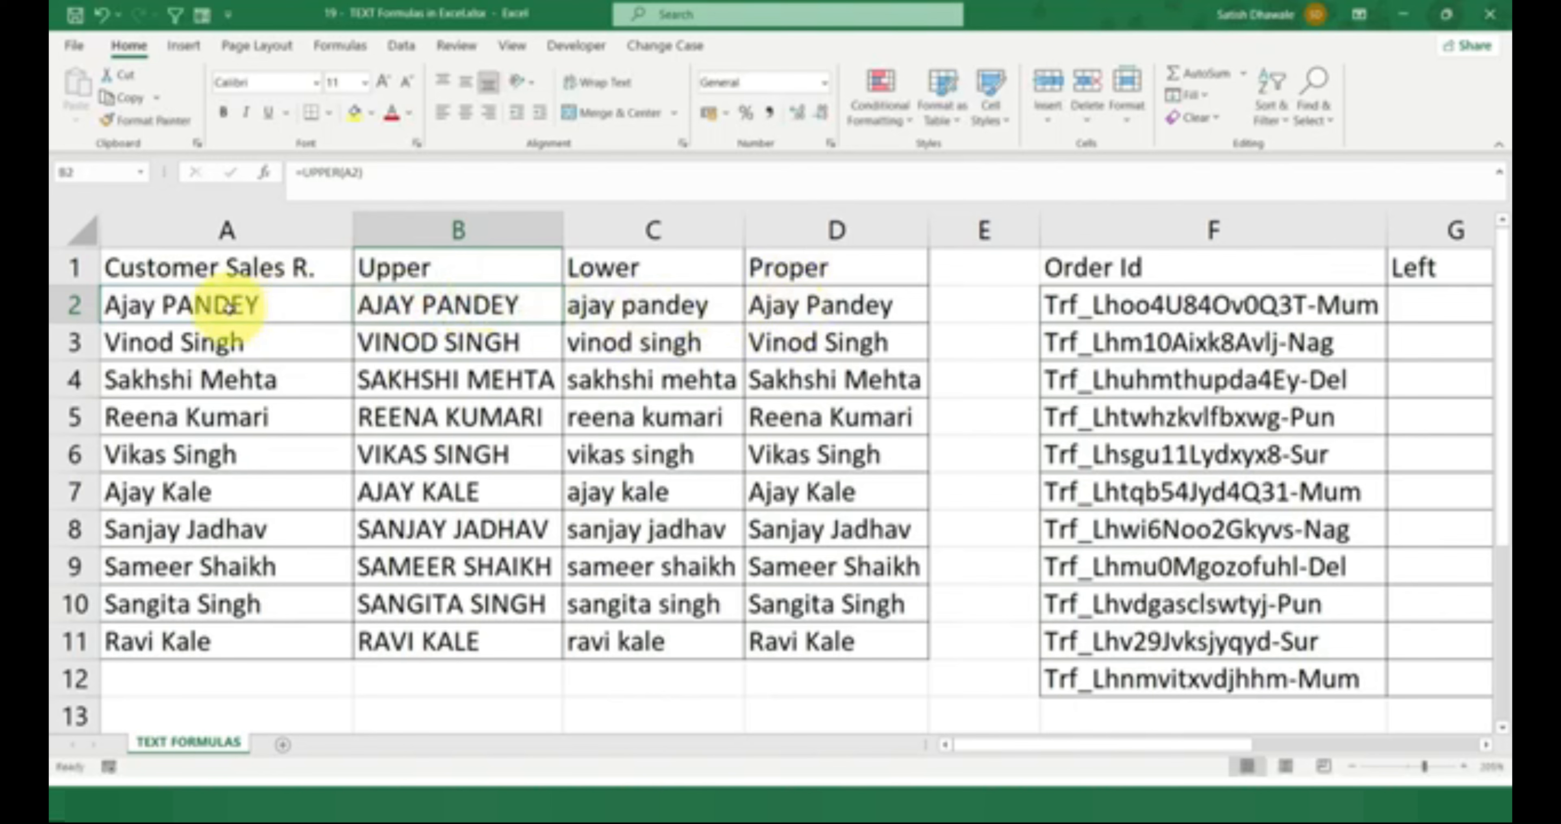
Change the surname's first letter in A5 to lowercase
left_click_drag(227, 303, 206, 642)
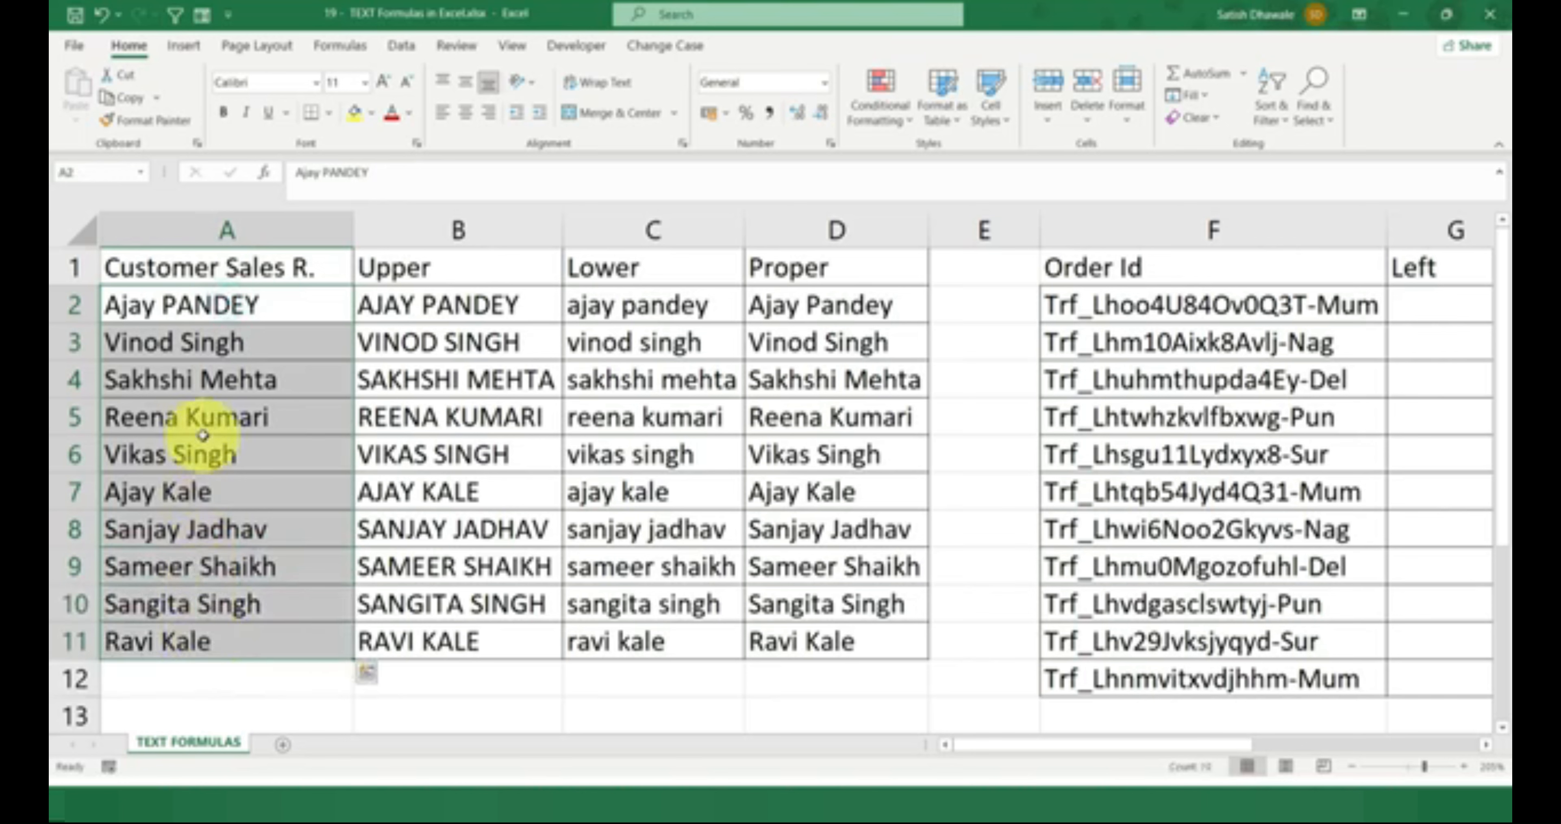
double_click(200, 417)
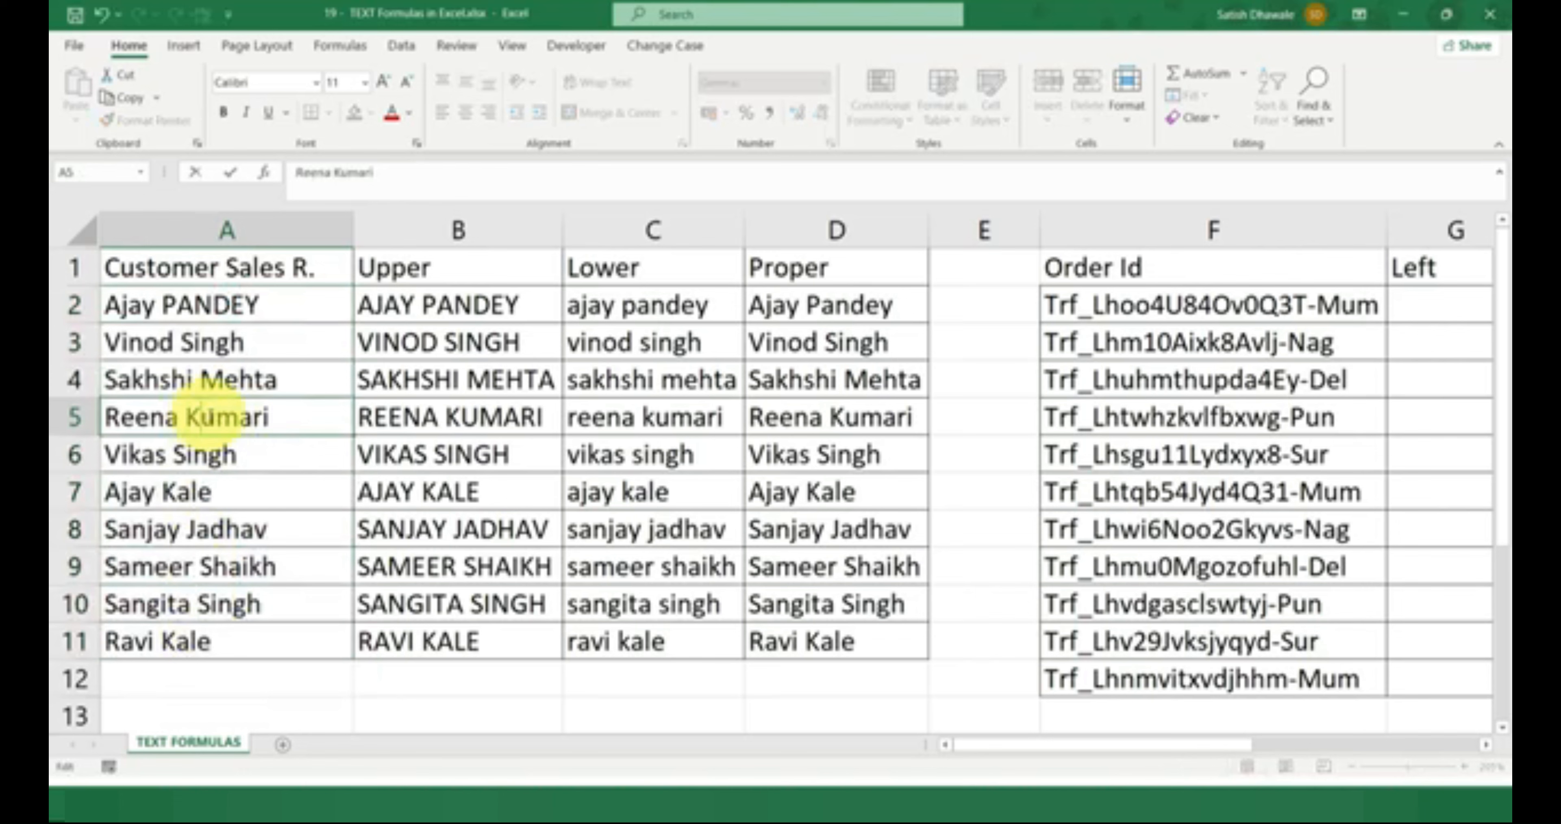
key("Return")
left_click(209, 417)
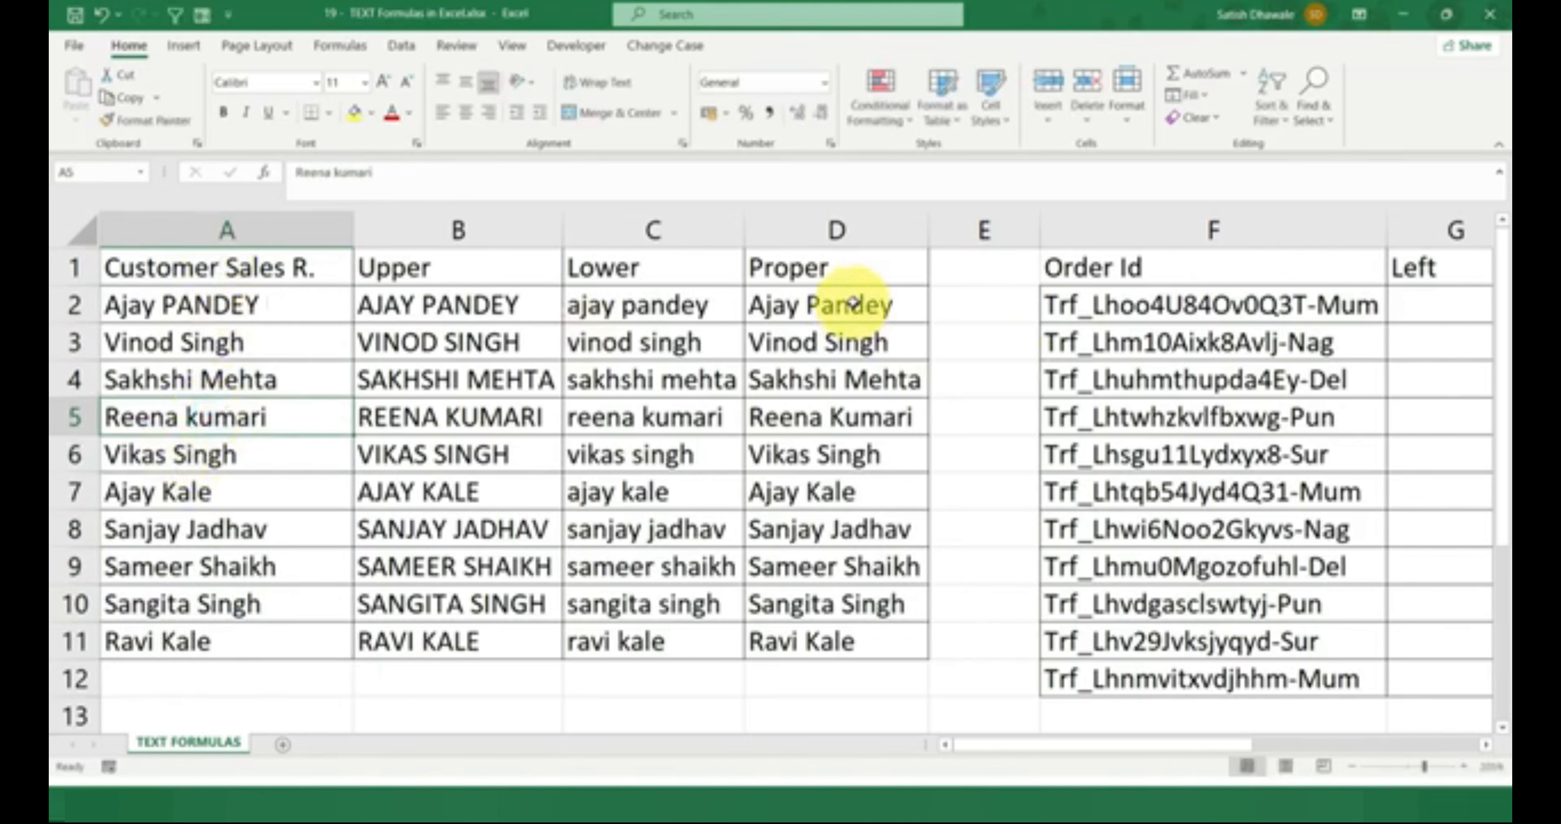
Review the PROPER formulas in D2:D11 and display the Change Case add-in's commands for comparison
left_click_drag(853, 303, 835, 635)
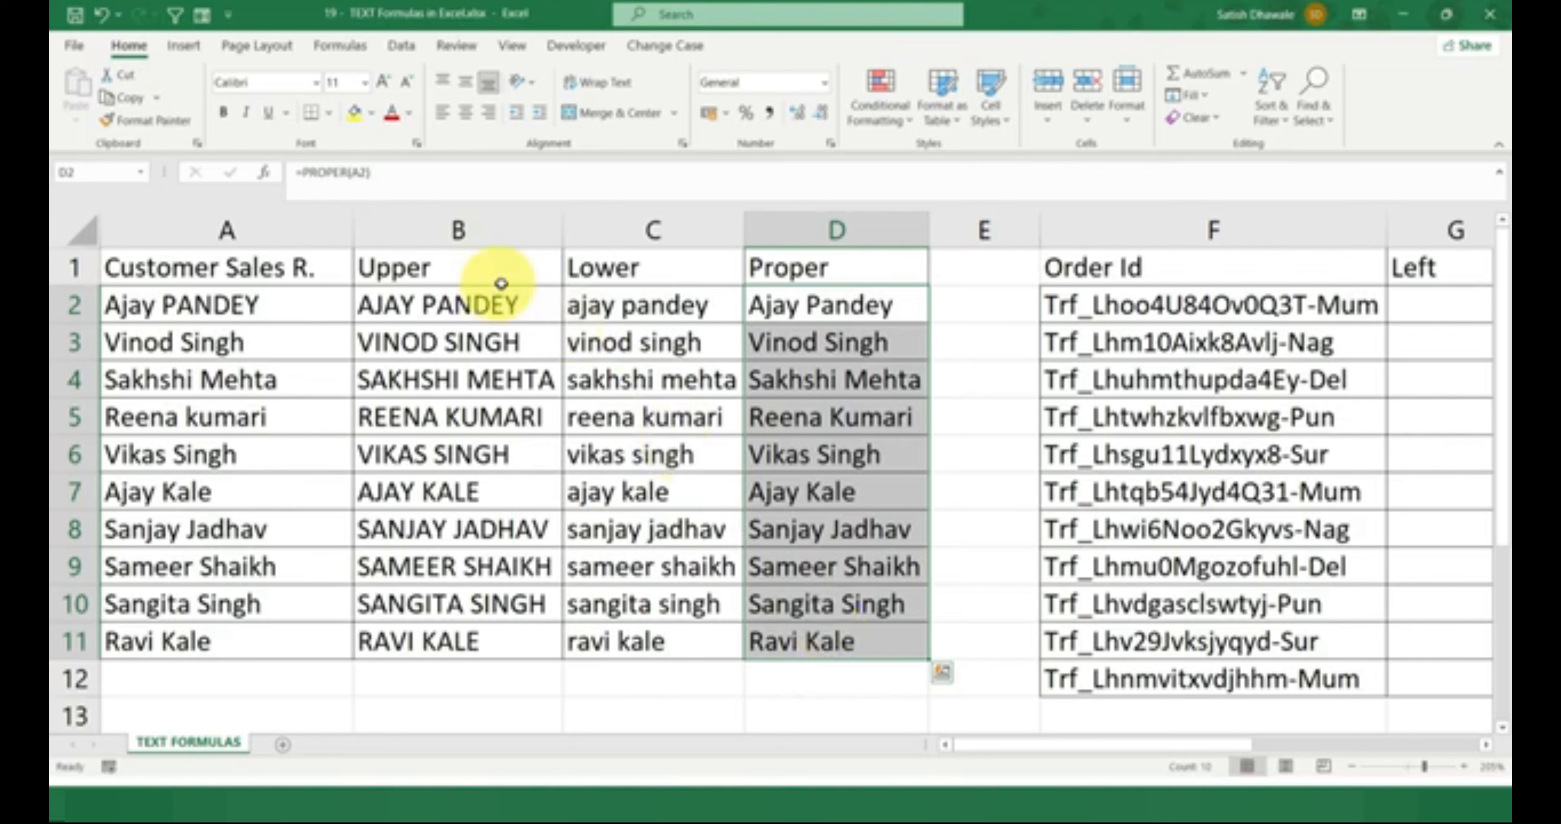
double_click(790, 305)
key("Escape")
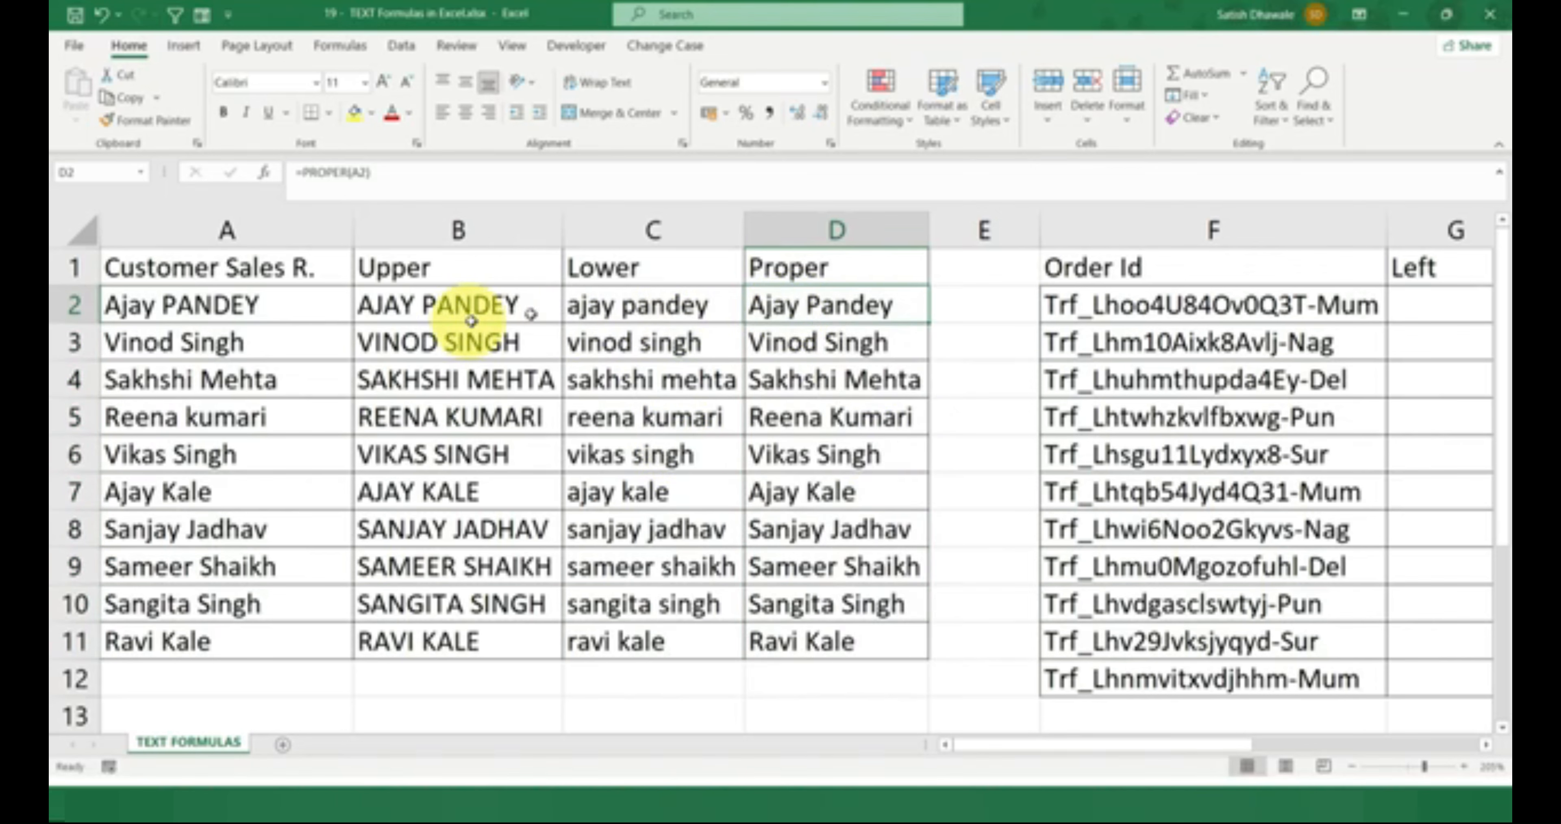
left_click_drag(795, 306, 800, 643)
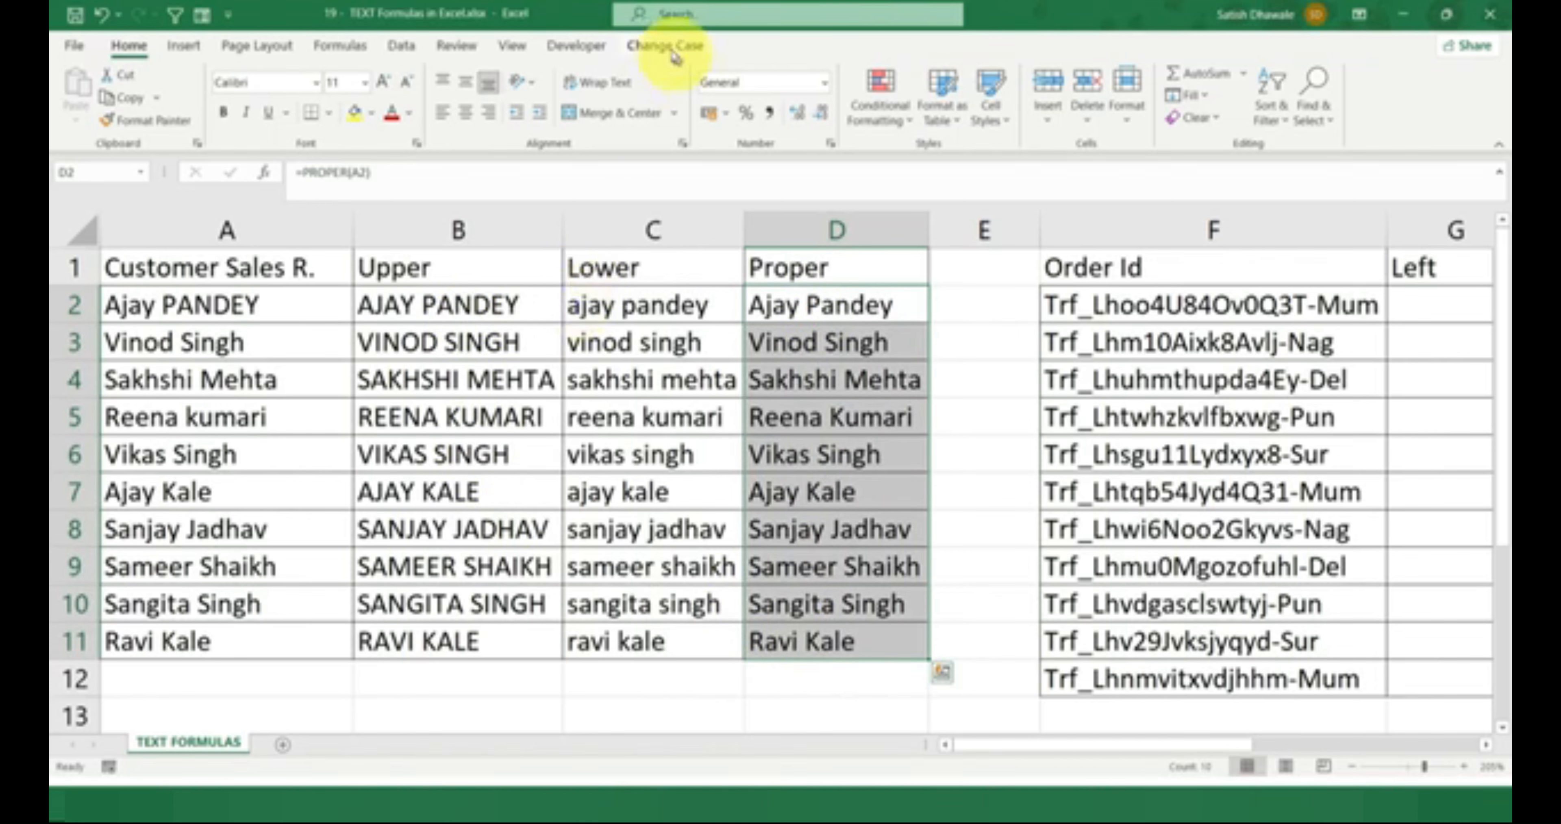
left_click(665, 46)
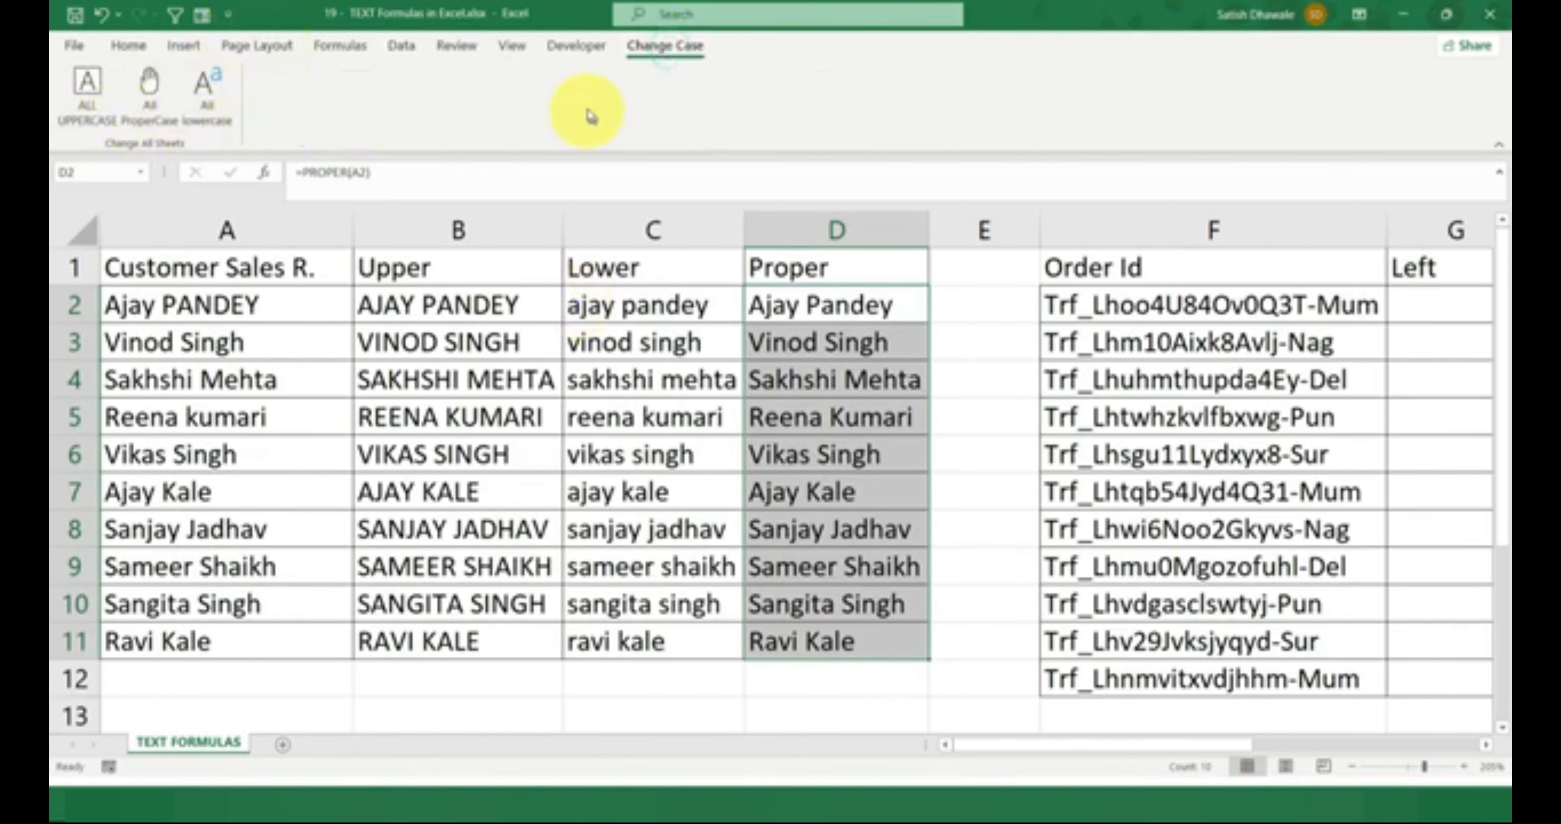
Bring the Order Id table with its Left, Right, Mid and Find columns into view and highlight F1:F12
left_click_drag(1143, 746, 1085, 738)
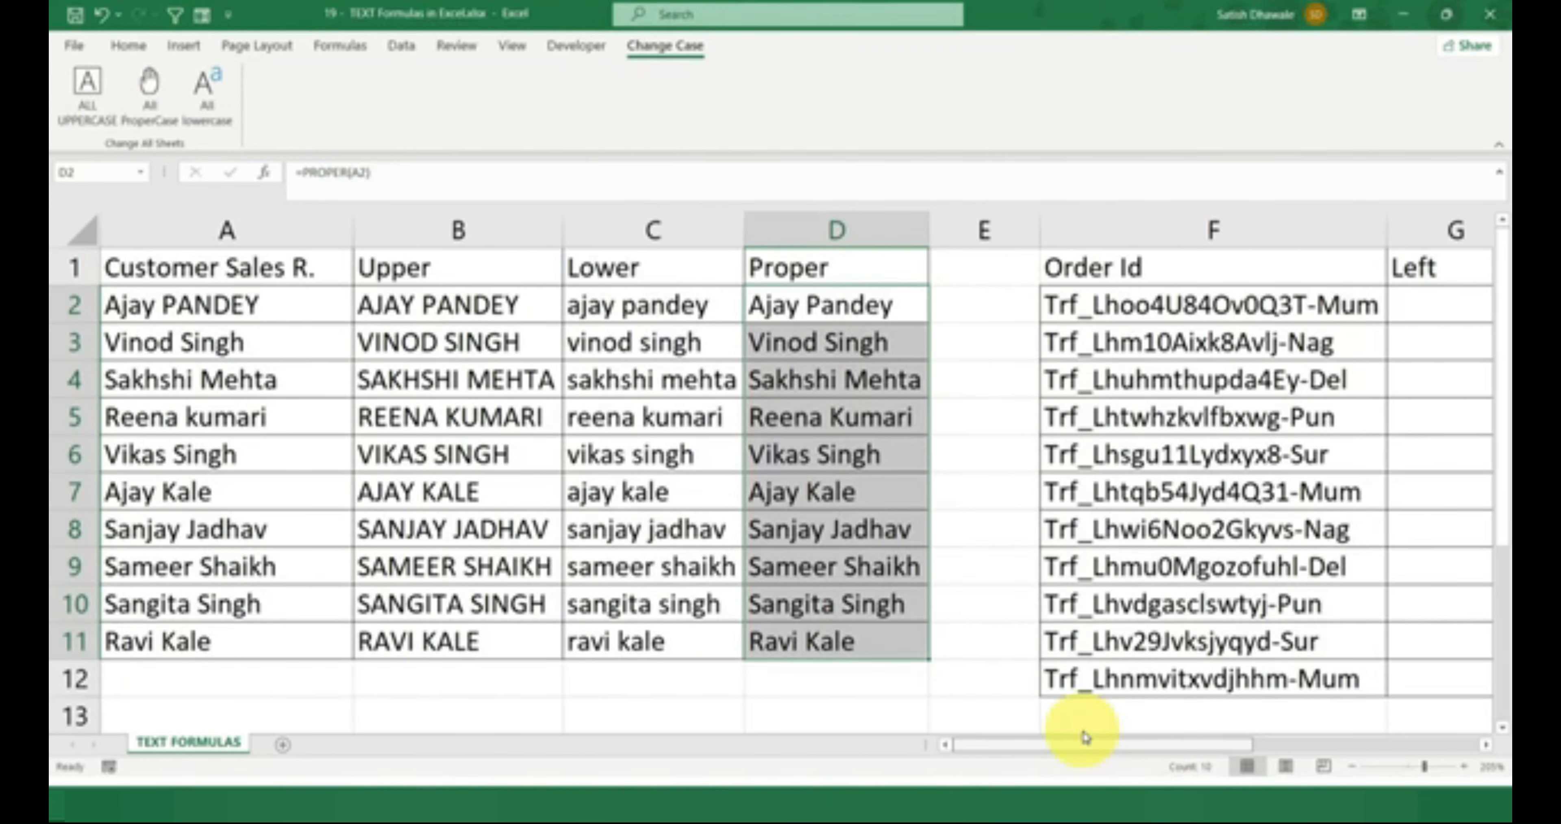
left_click_drag(1085, 738, 1223, 745)
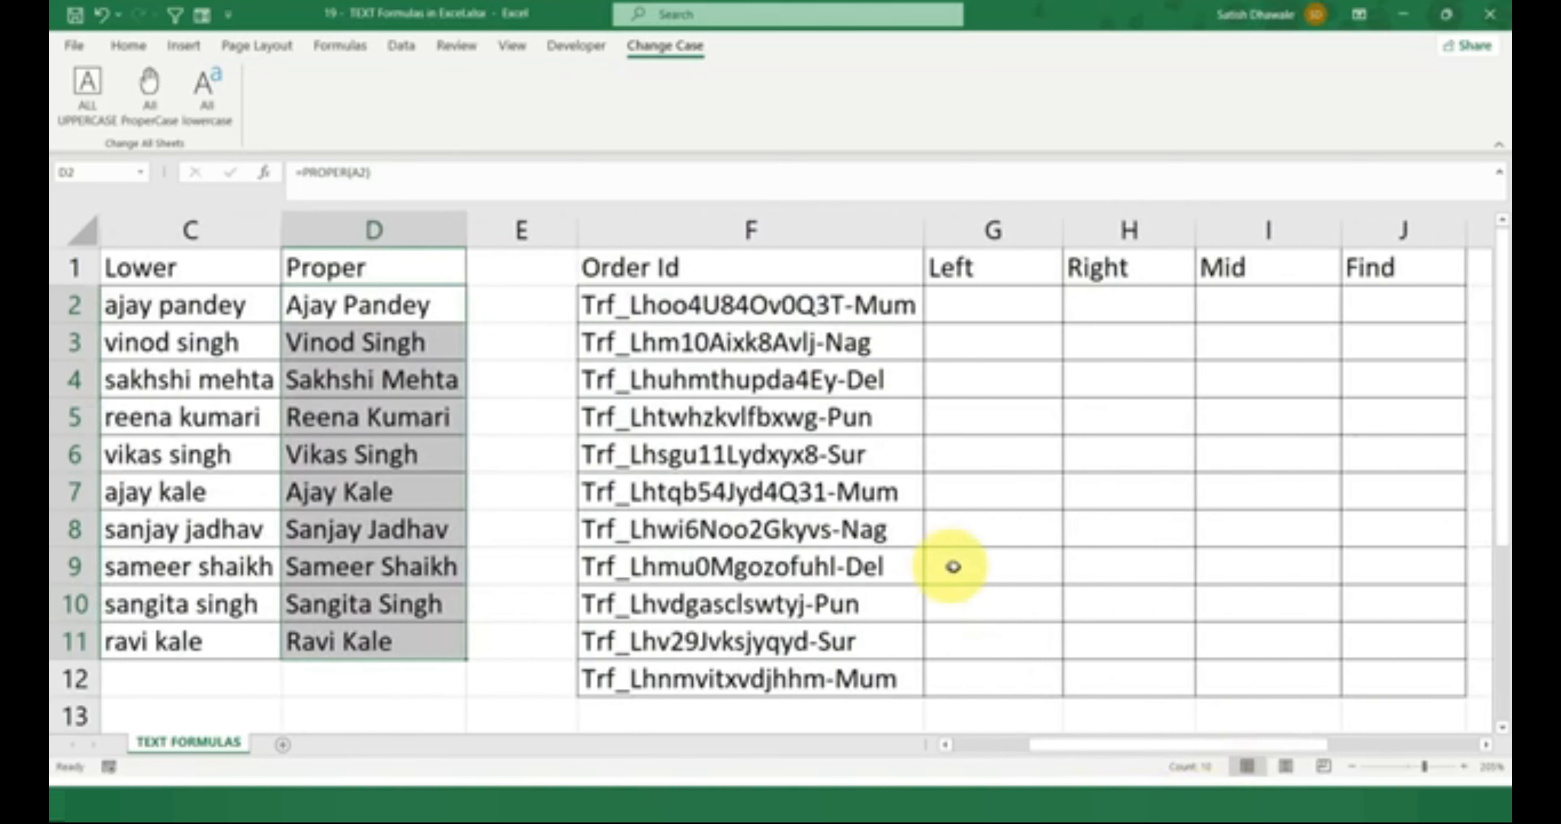
left_click_drag(827, 278, 864, 662)
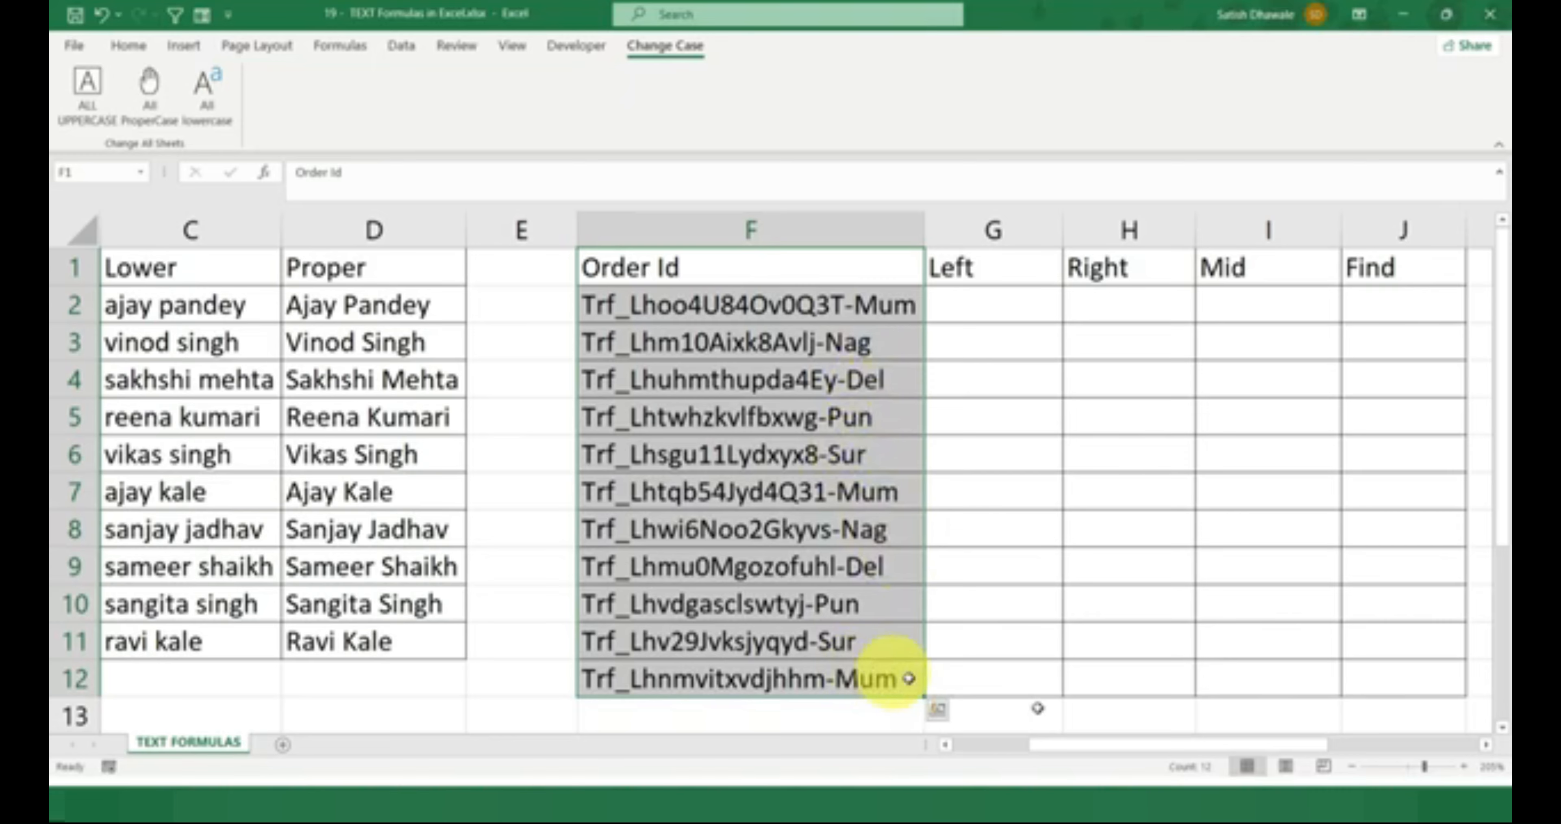
Look over the empty Left, Right, Mid and Find cells in row 2 and highlight the order IDs in F2:F12
scroll(1286, 756, "right", 1)
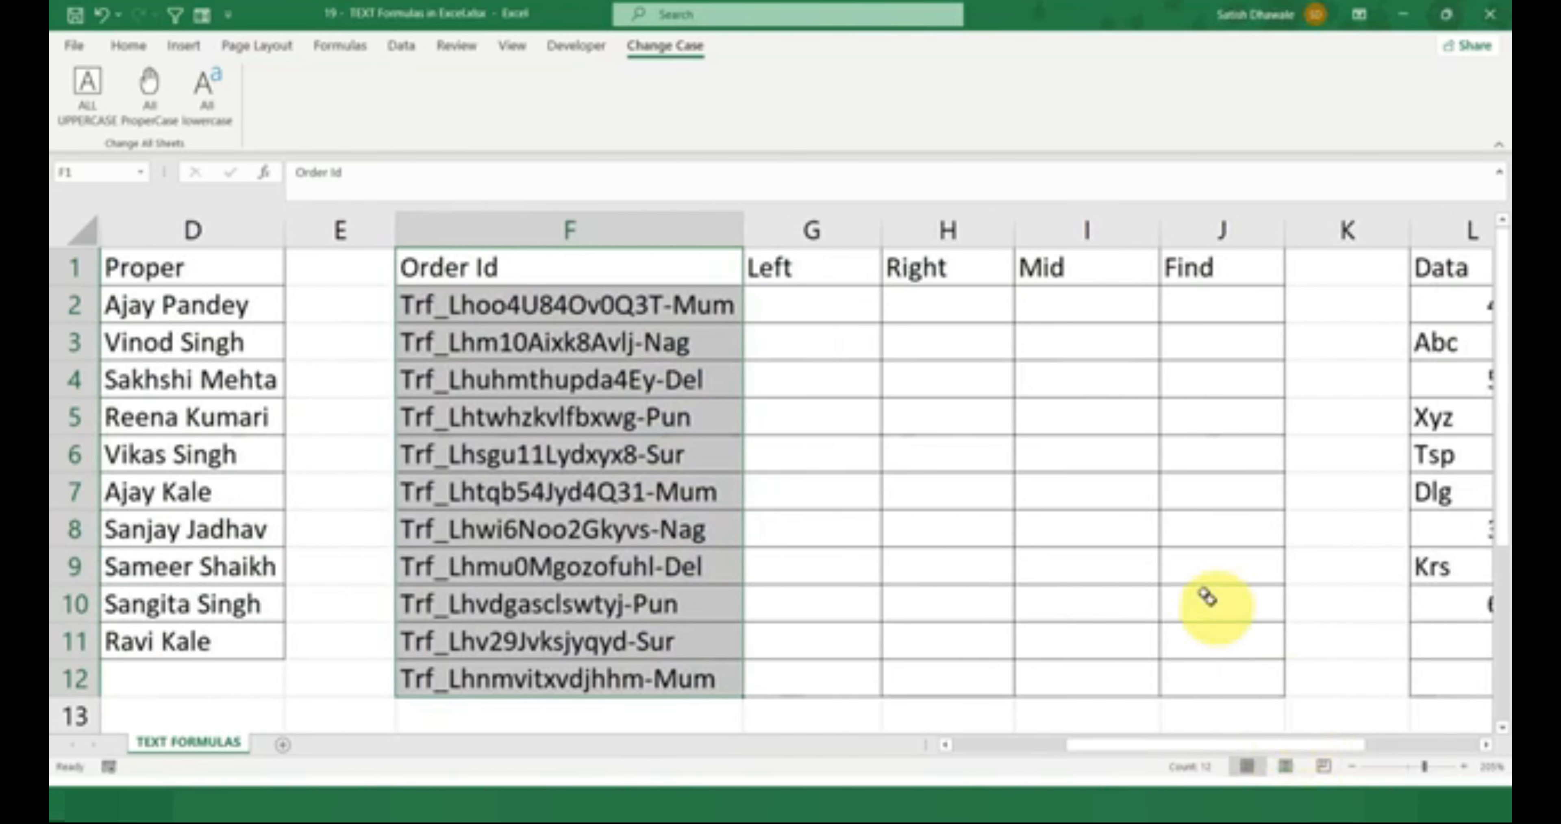
left_click(878, 307)
left_click(959, 306)
left_click(1099, 306)
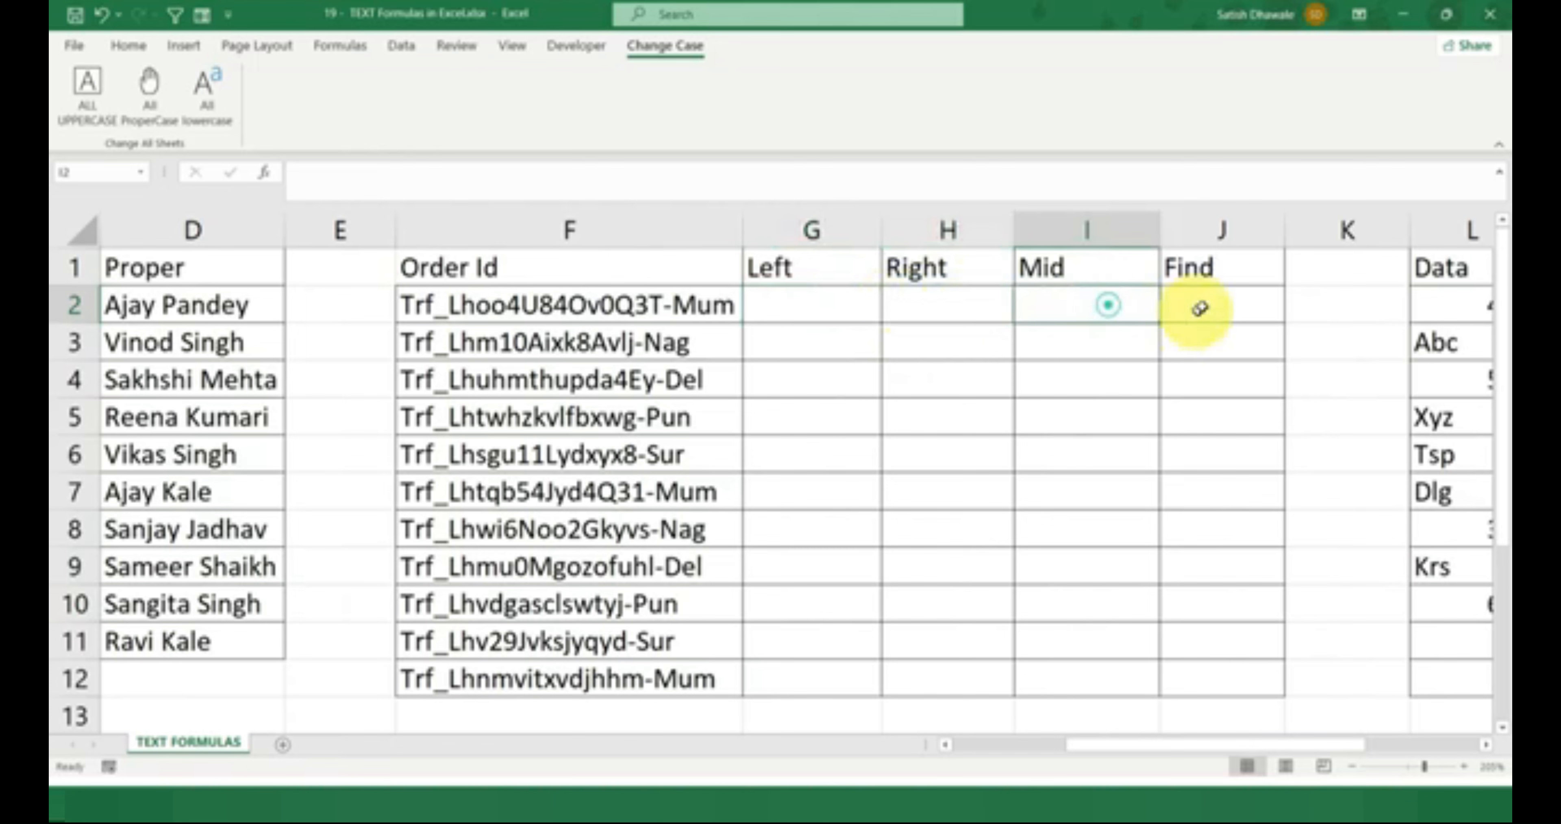
left_click(1202, 305)
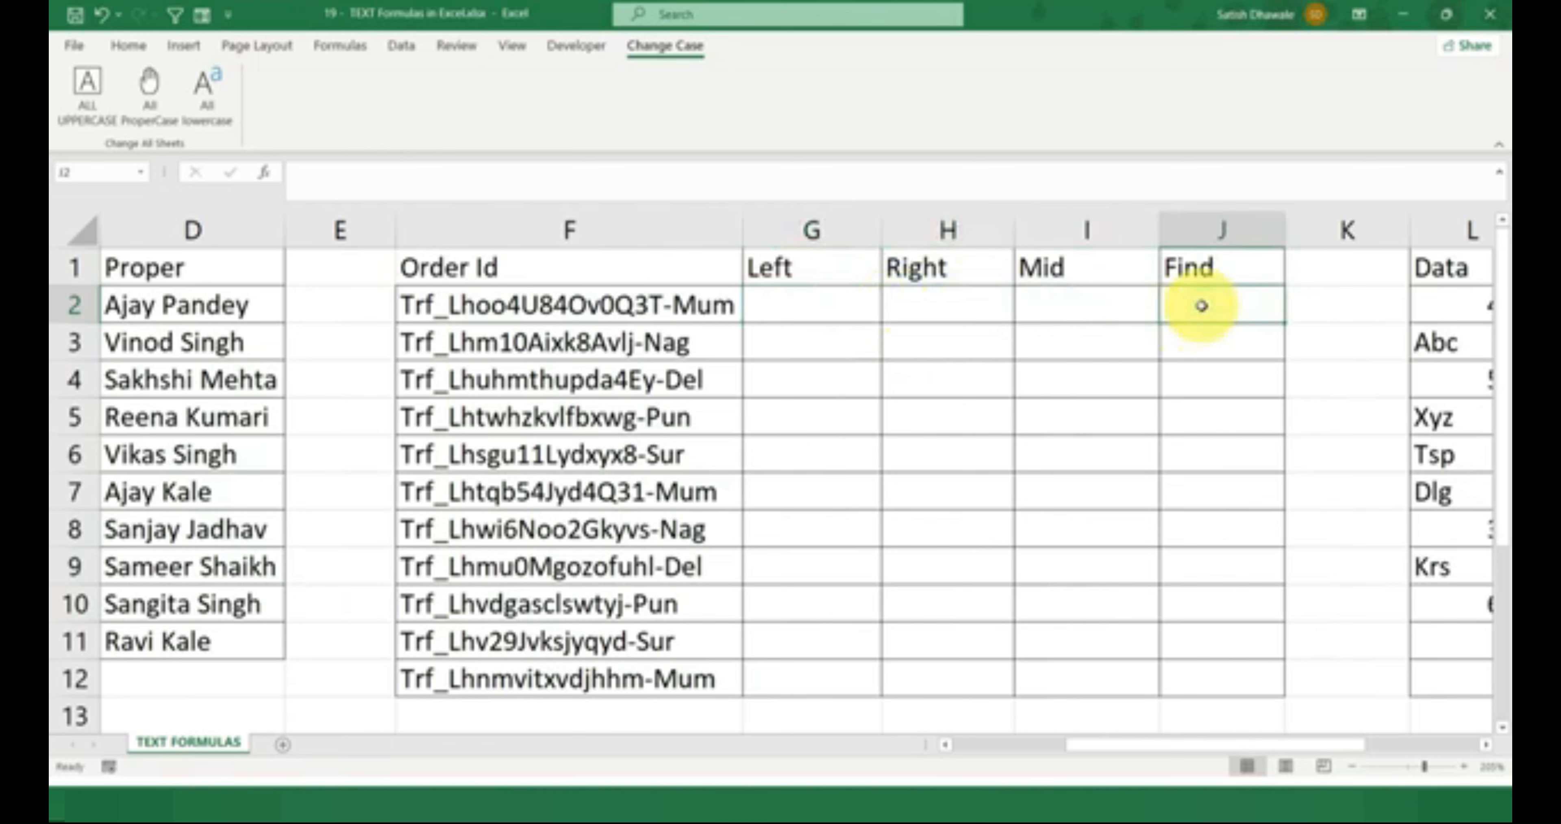
left_click_drag(485, 308, 518, 675)
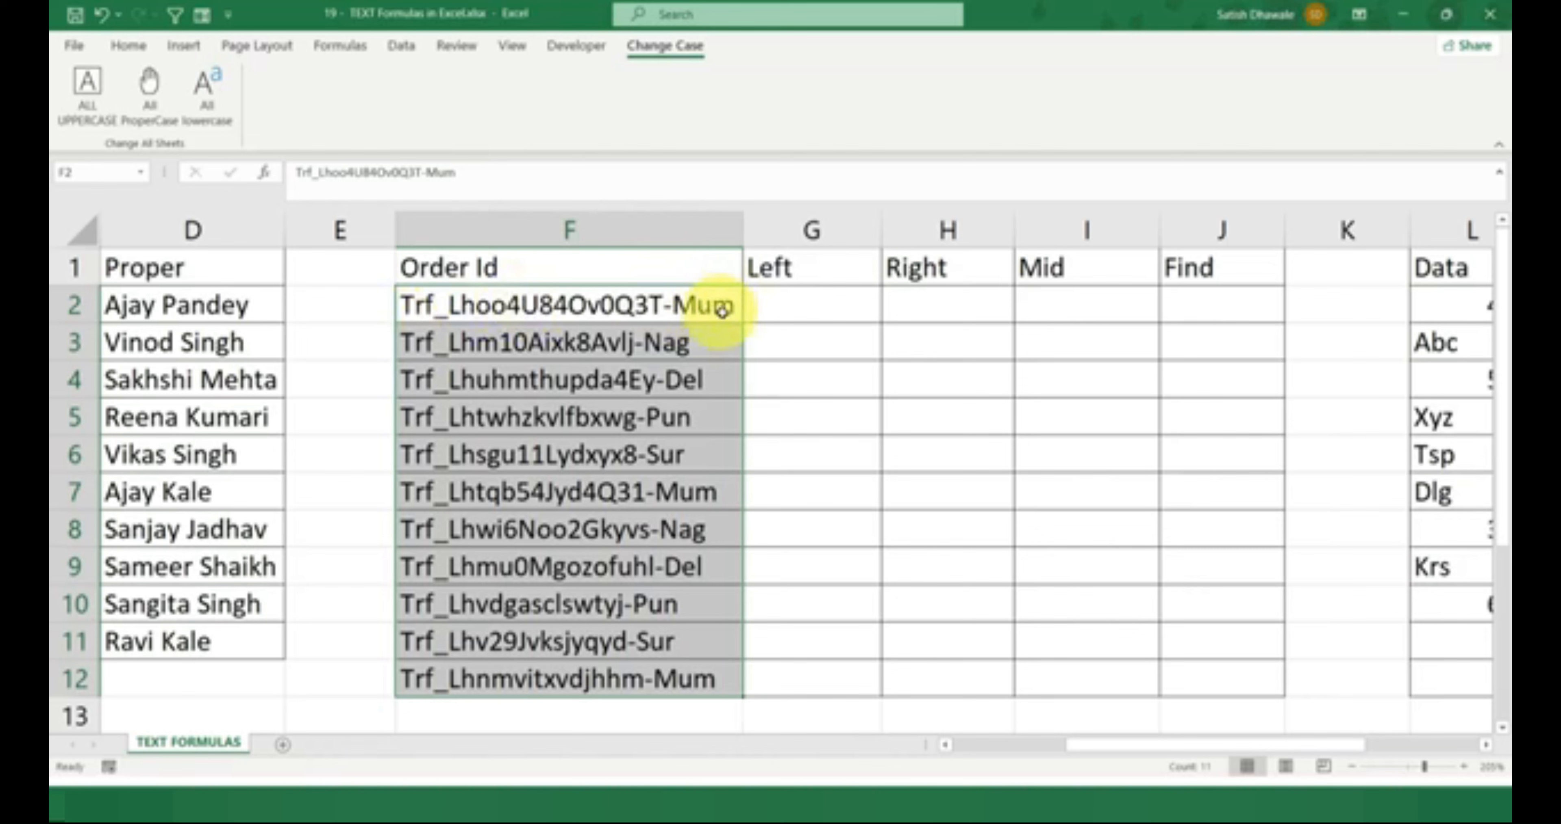
Enter the formula =FIND("_",F2,1) in J2 to locate the underscore in the first order ID
left_click(811, 296)
left_click(1192, 303)
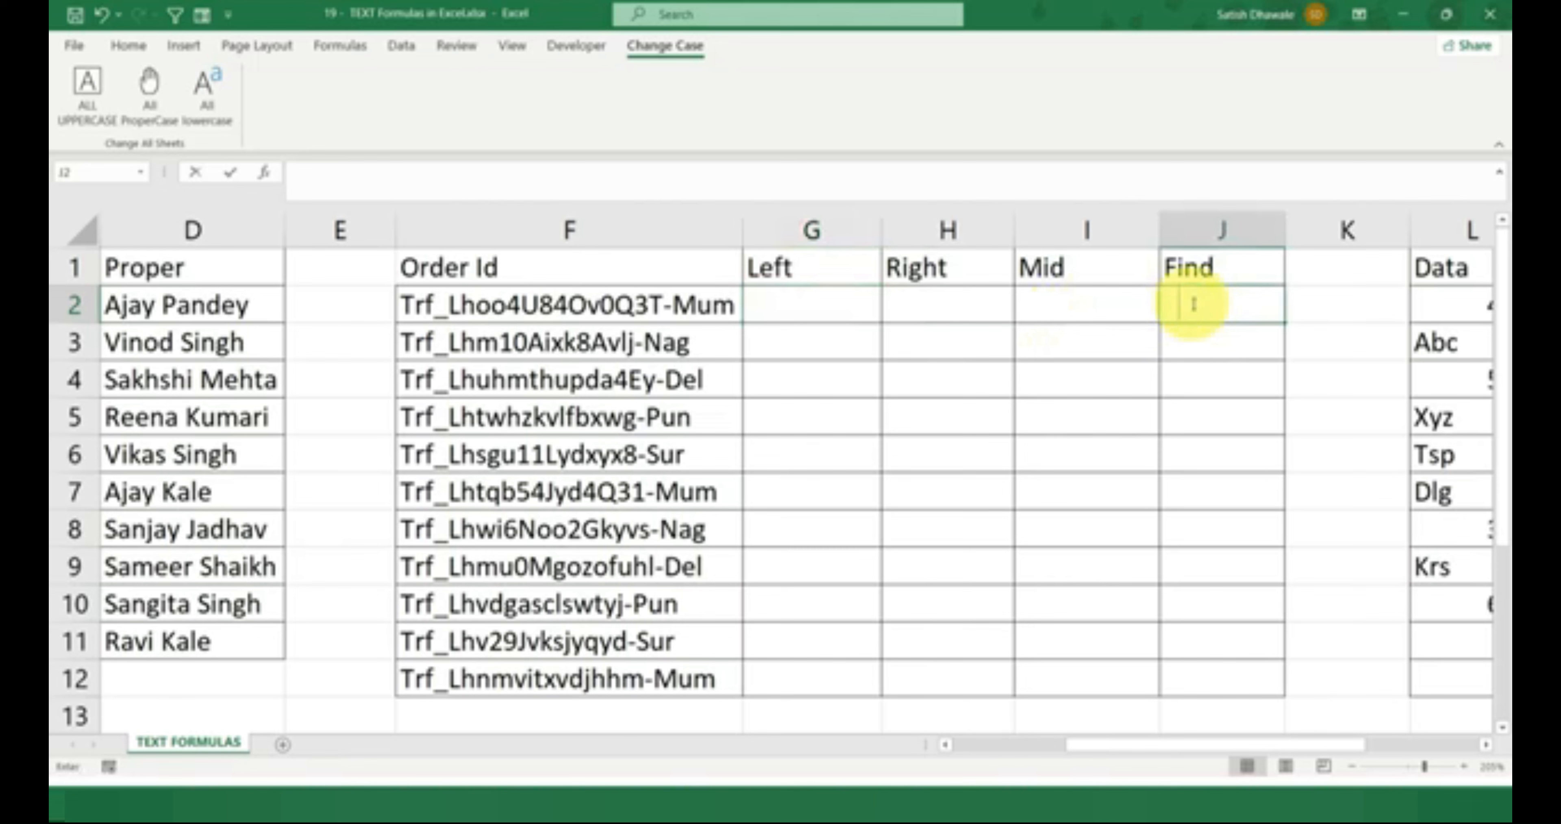
type("=find")
key("Tab")
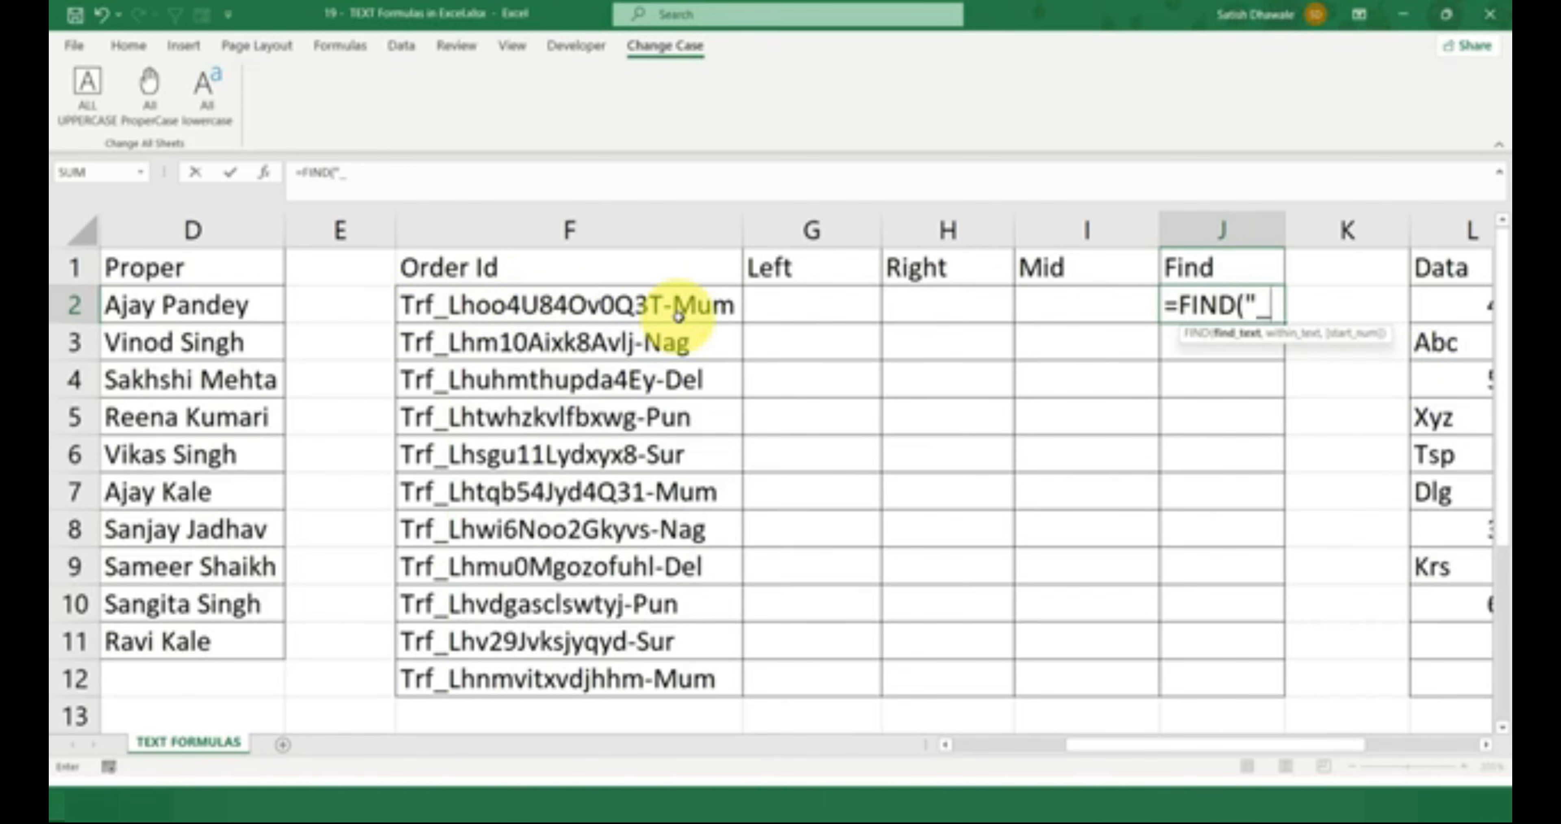
left_click(1270, 307)
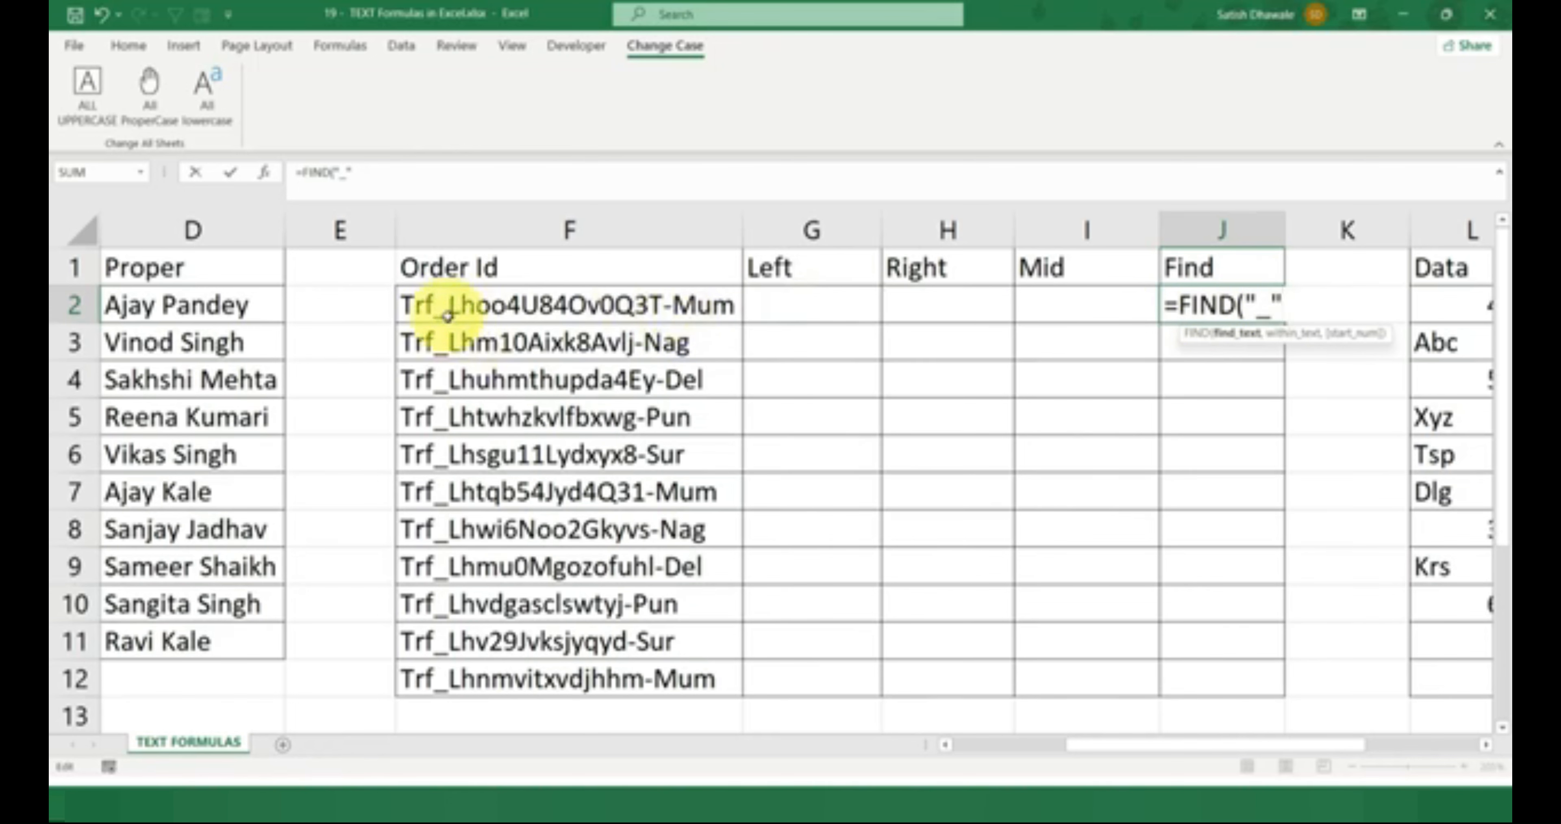
type(",")
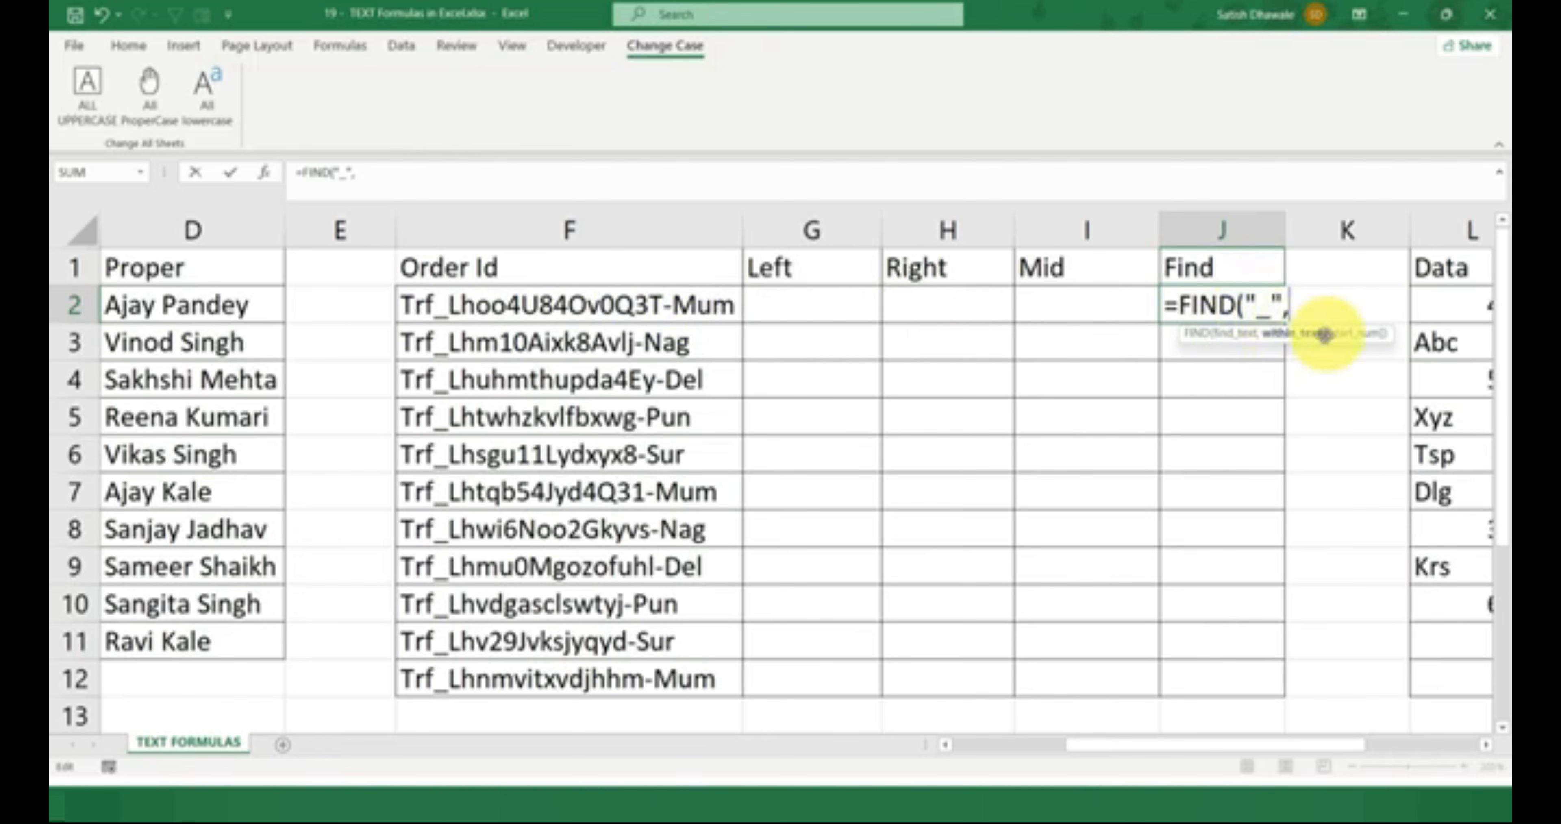
left_click(608, 309)
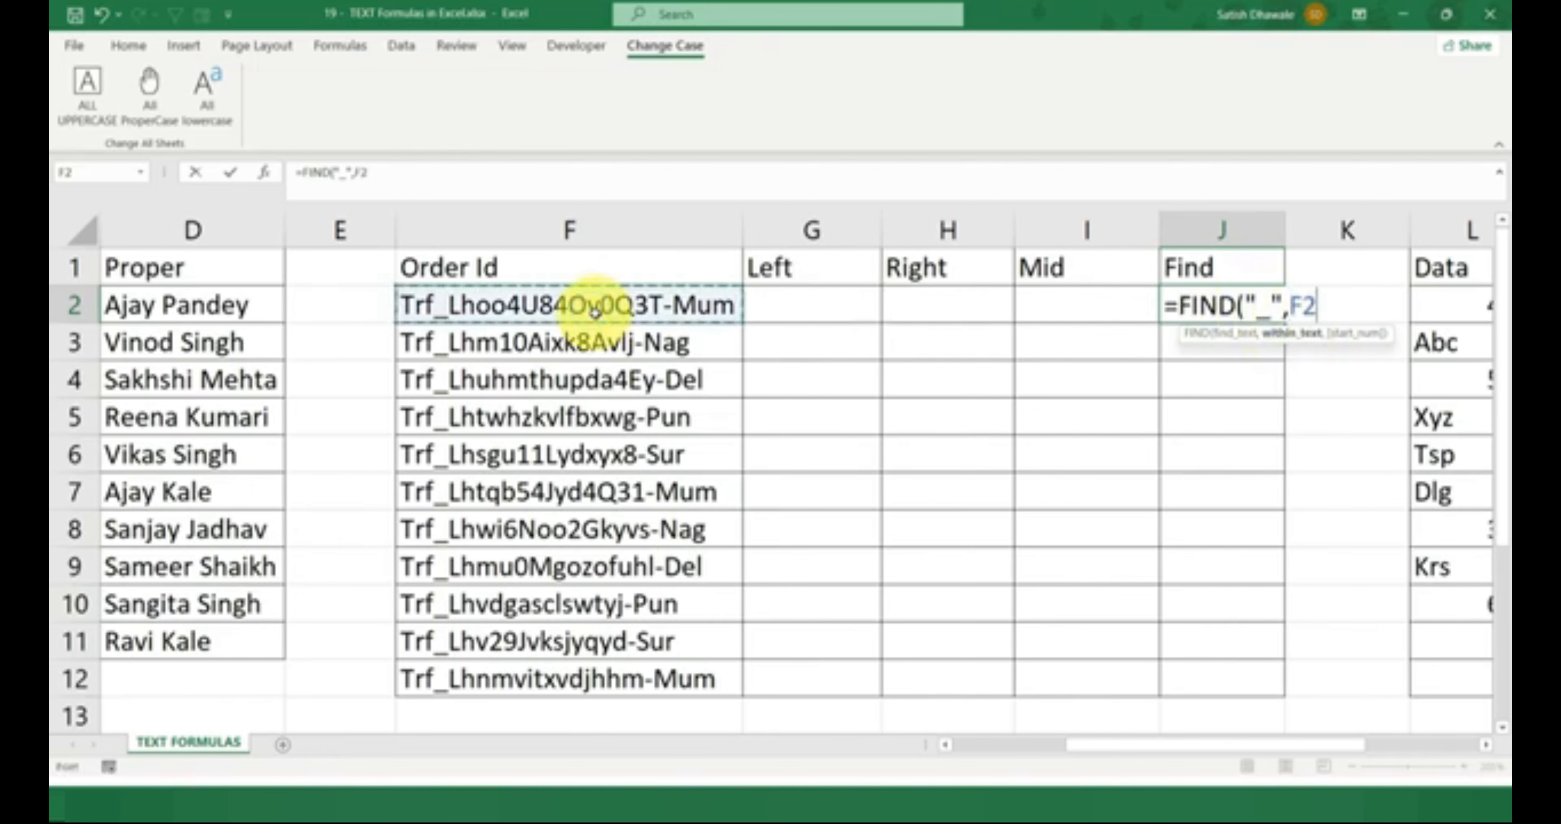
type(",")
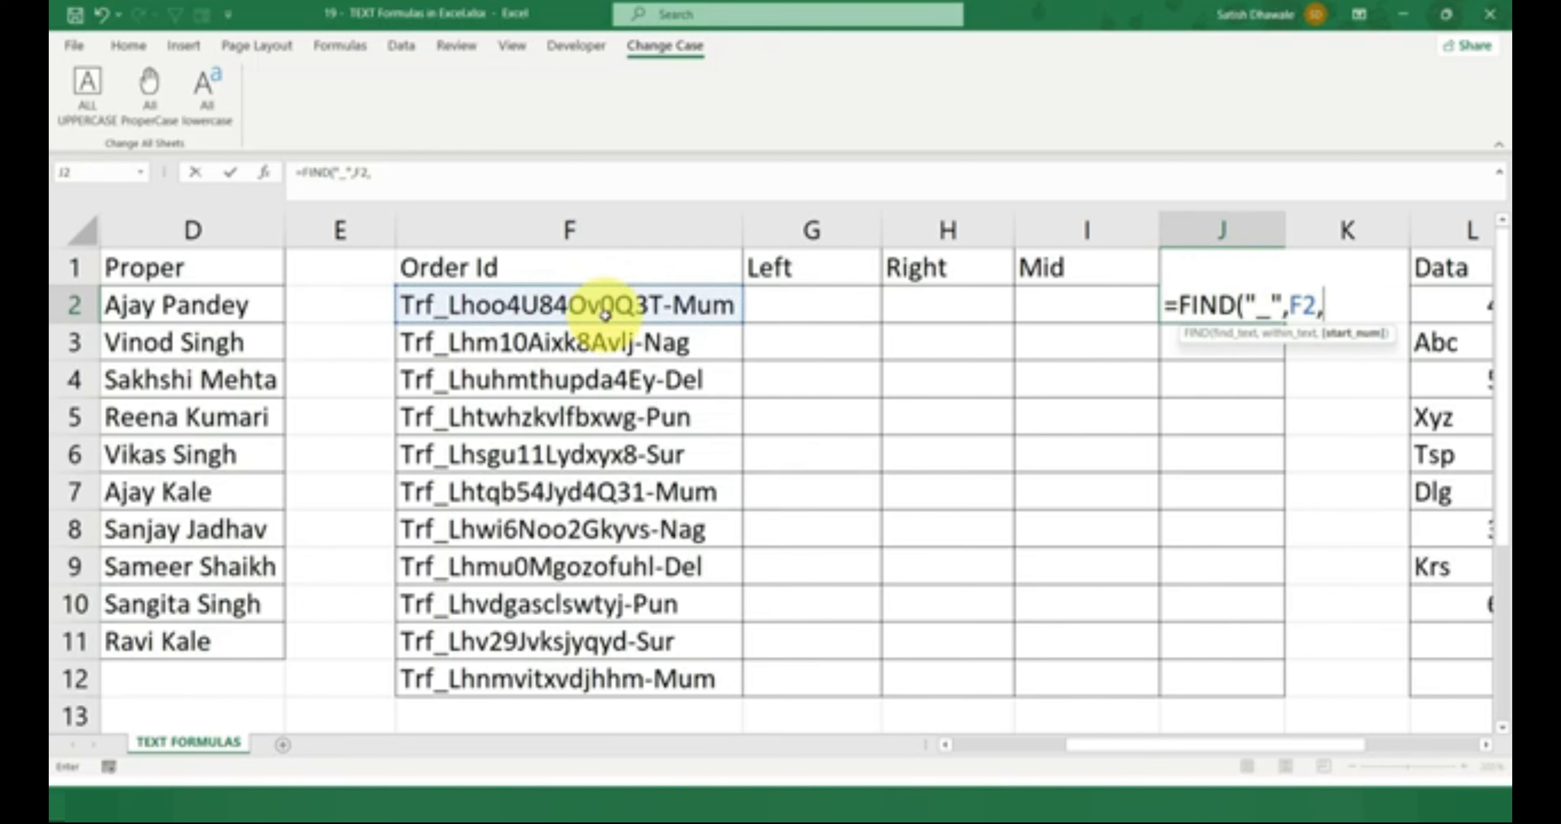
type("1)")
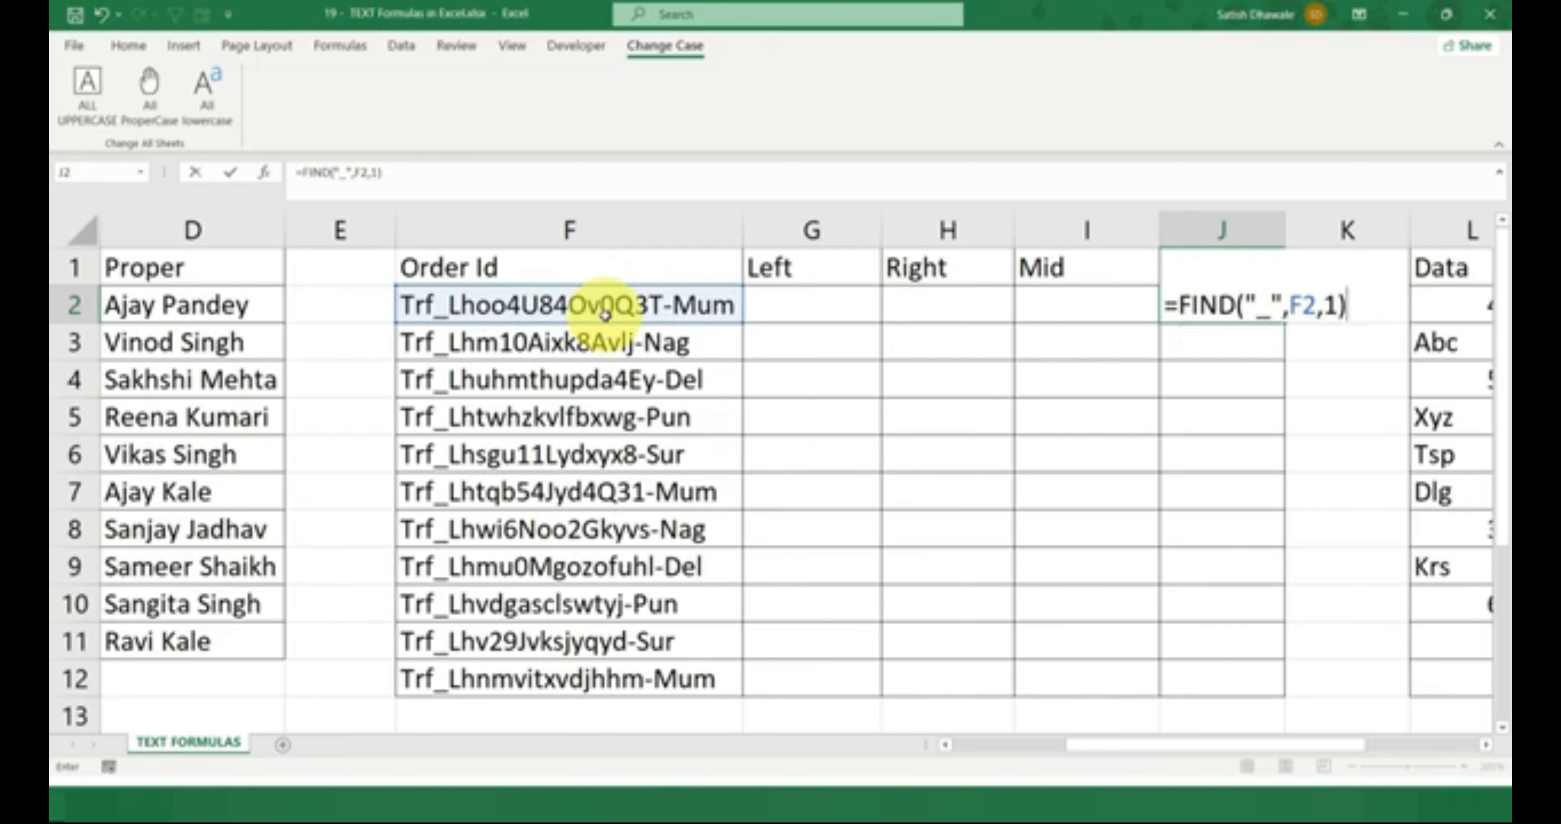
key("Return")
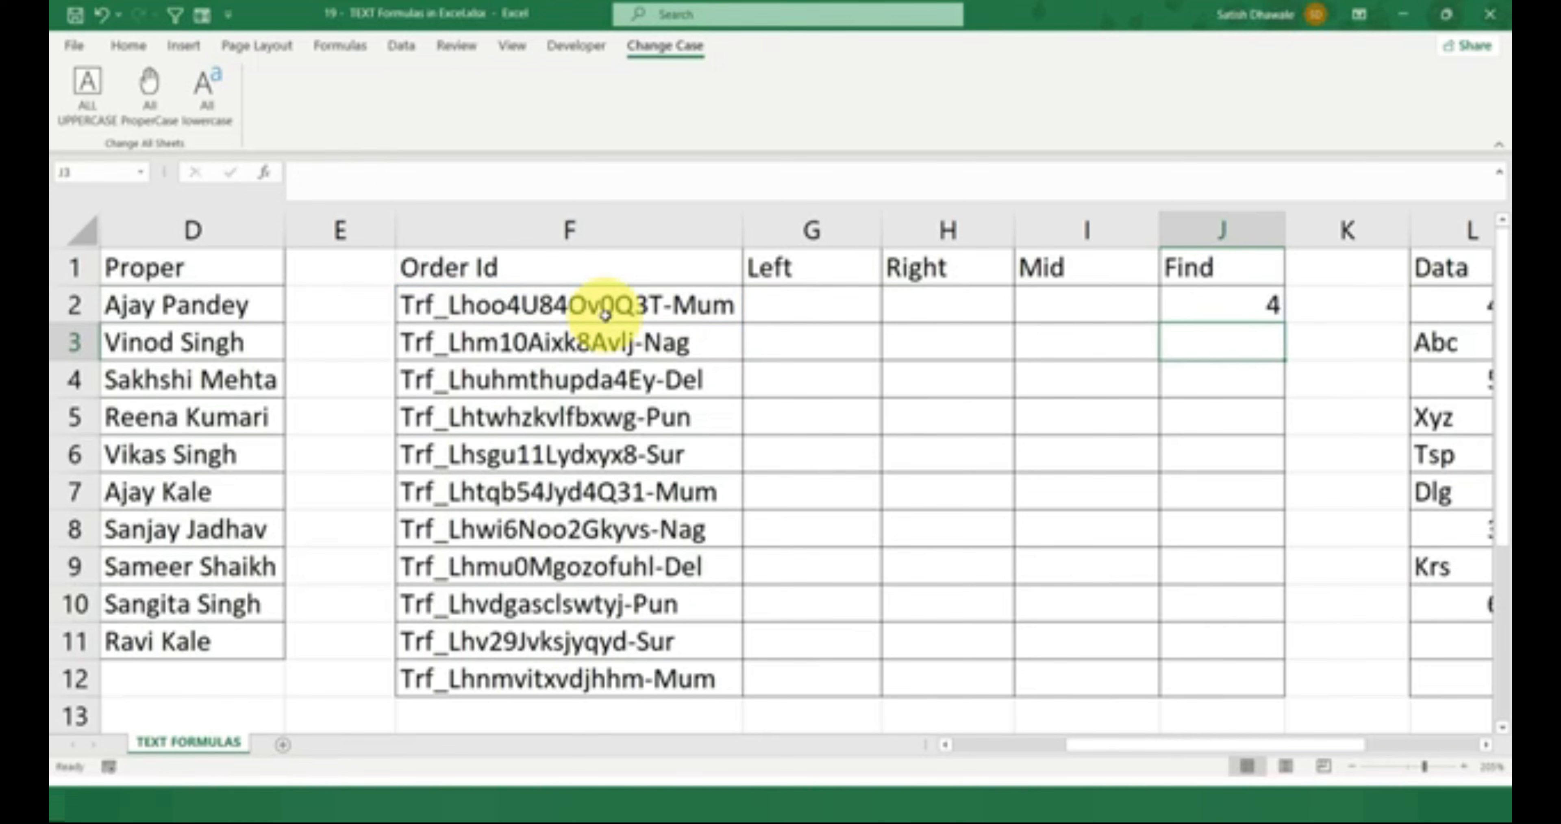
Fill the underscore FIND formula from J2 down to J12, and undo the fill
left_click(1218, 309)
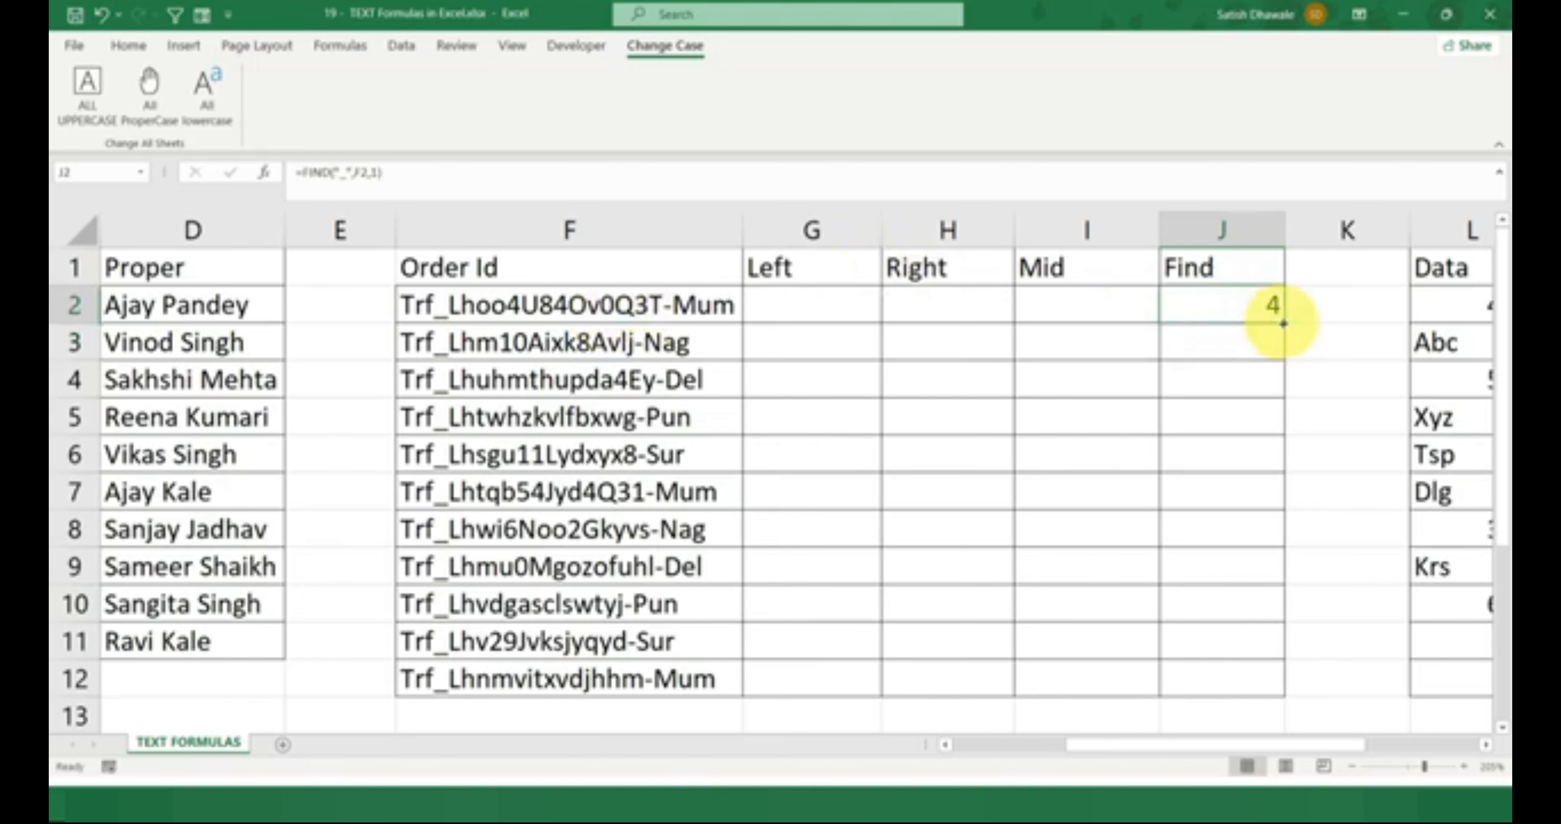
left_click_drag(1283, 323, 1322, 693)
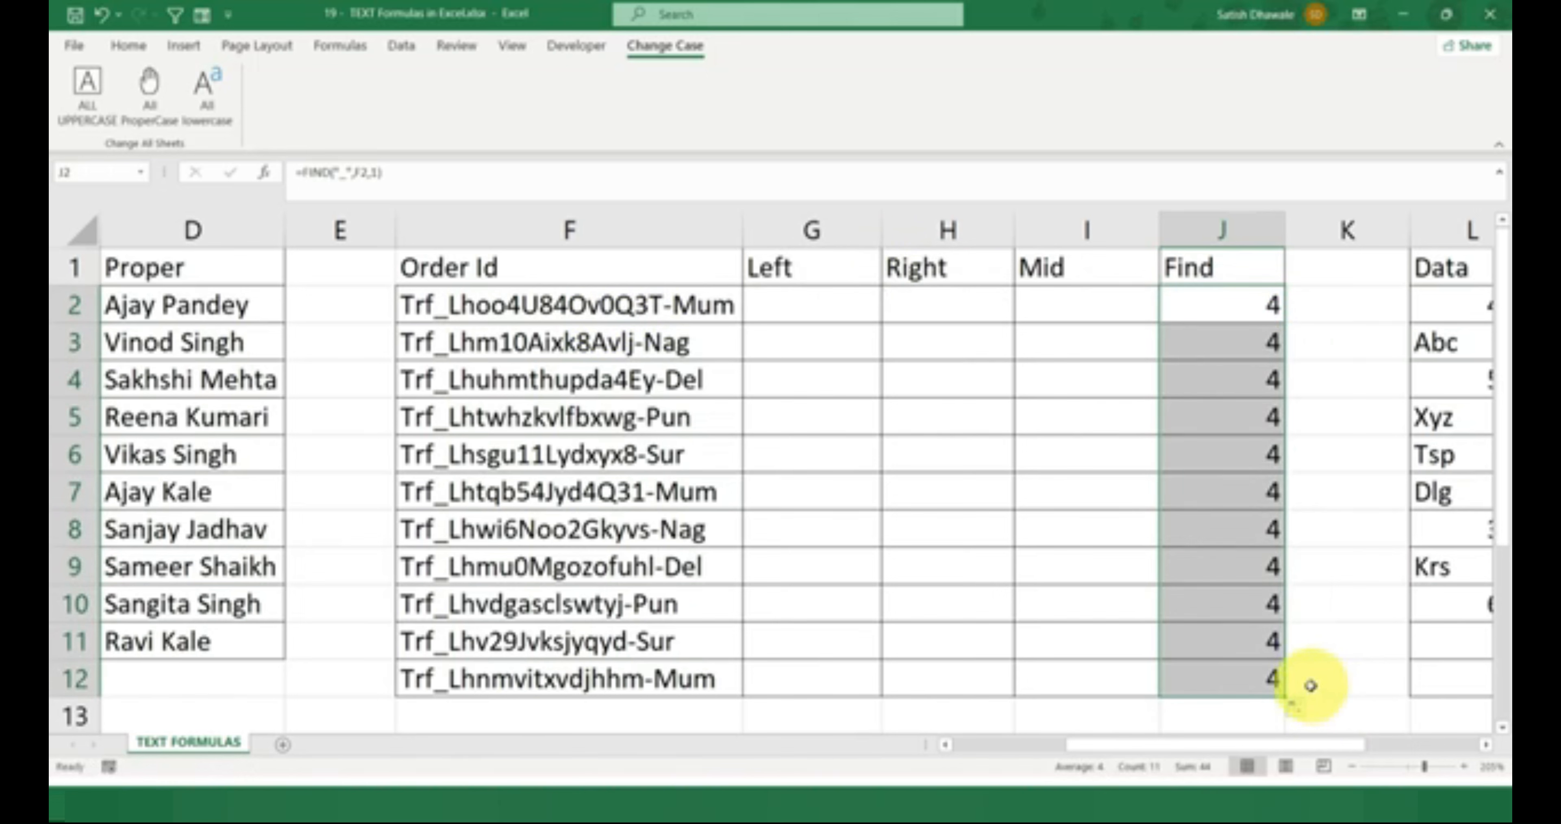
key("ctrl+z")
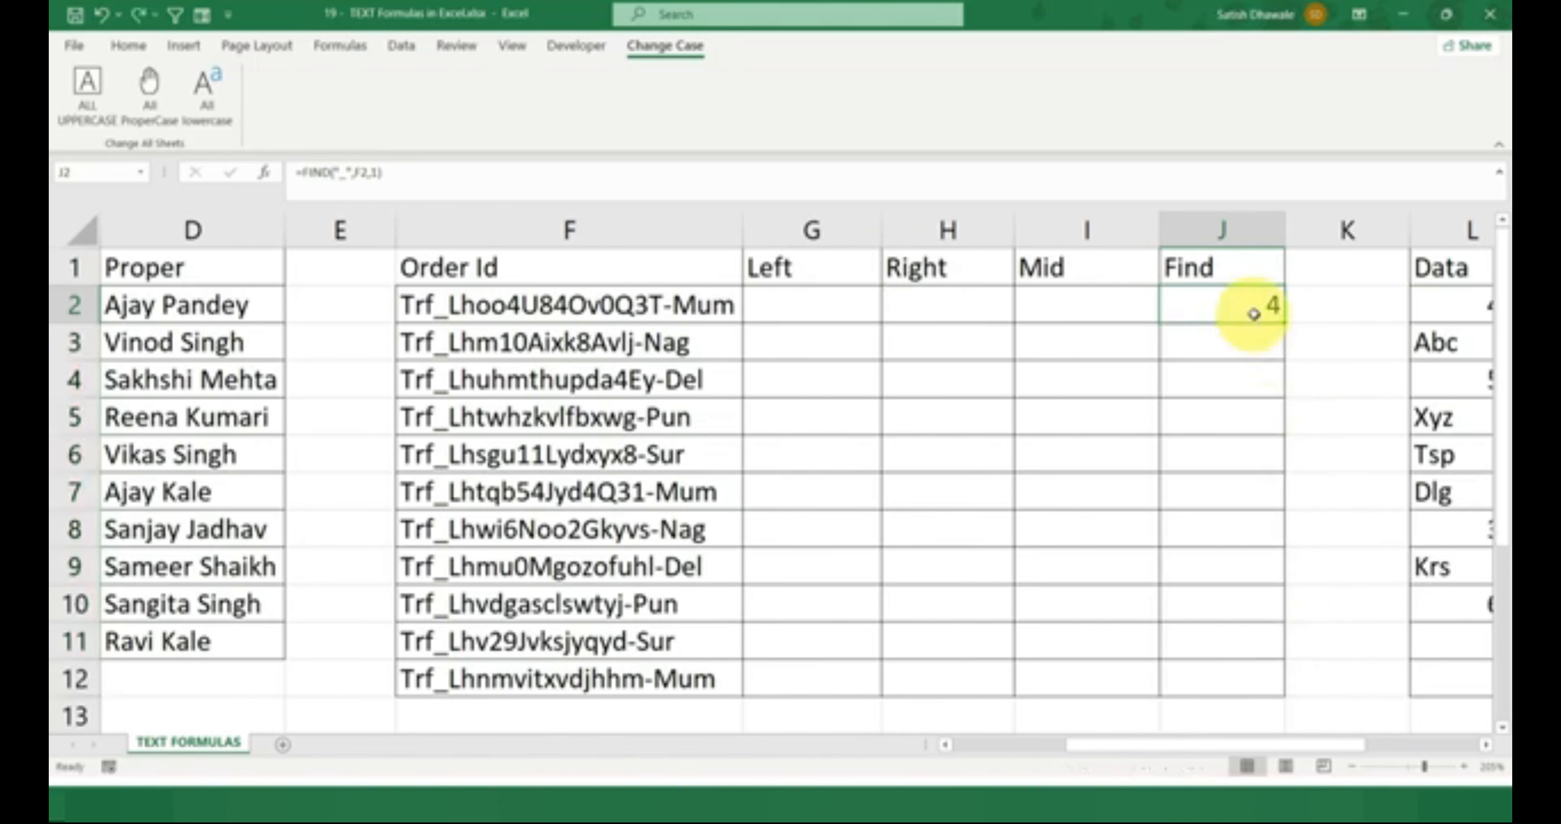
Change the search character in J2's FIND formula to a hyphen "-" and fill the formula down to J12
double_click(1254, 313)
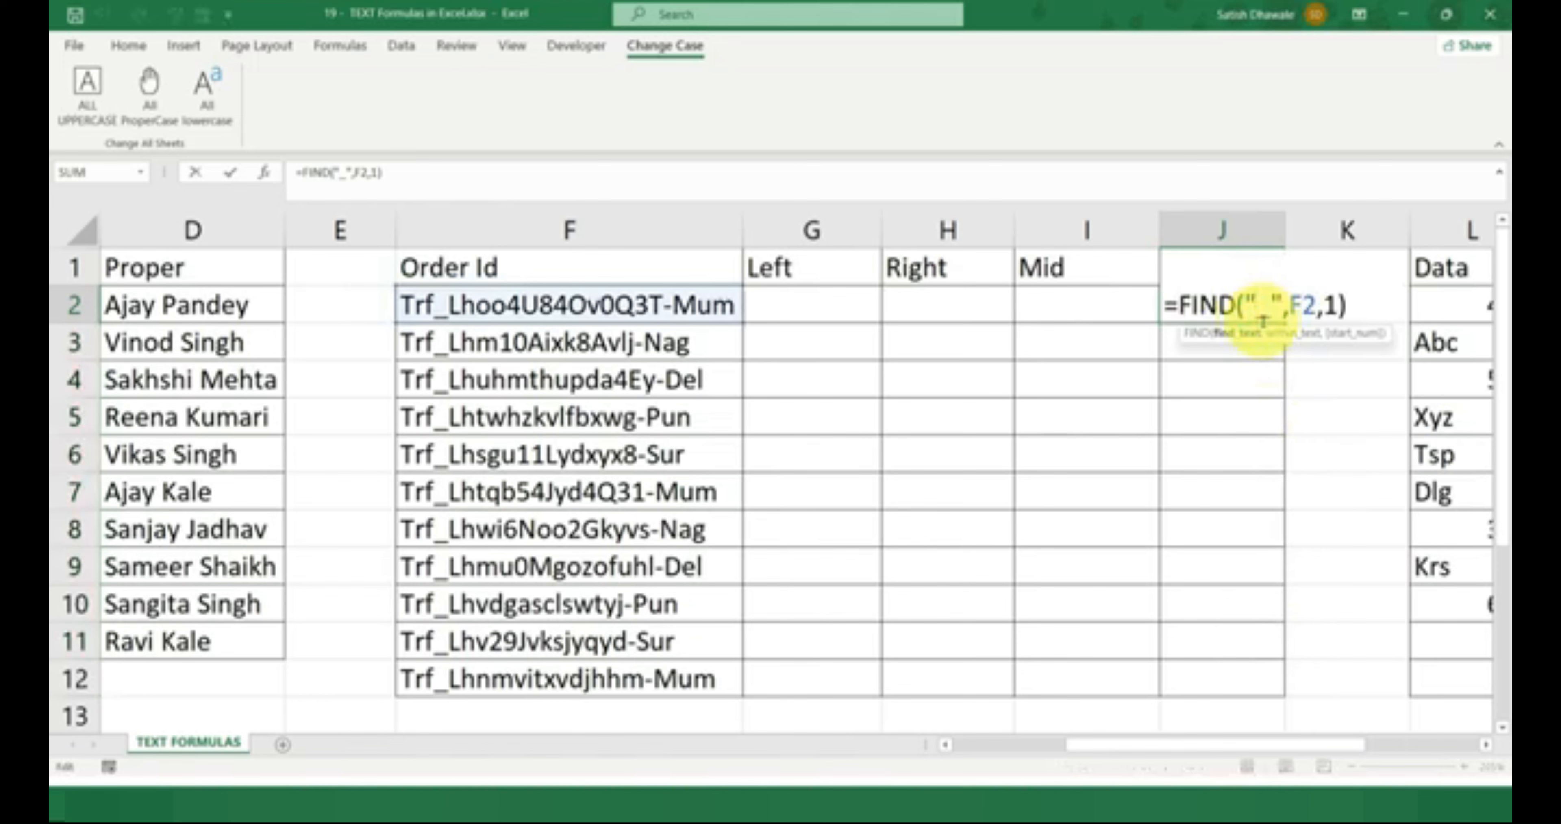
key("BackSpace")
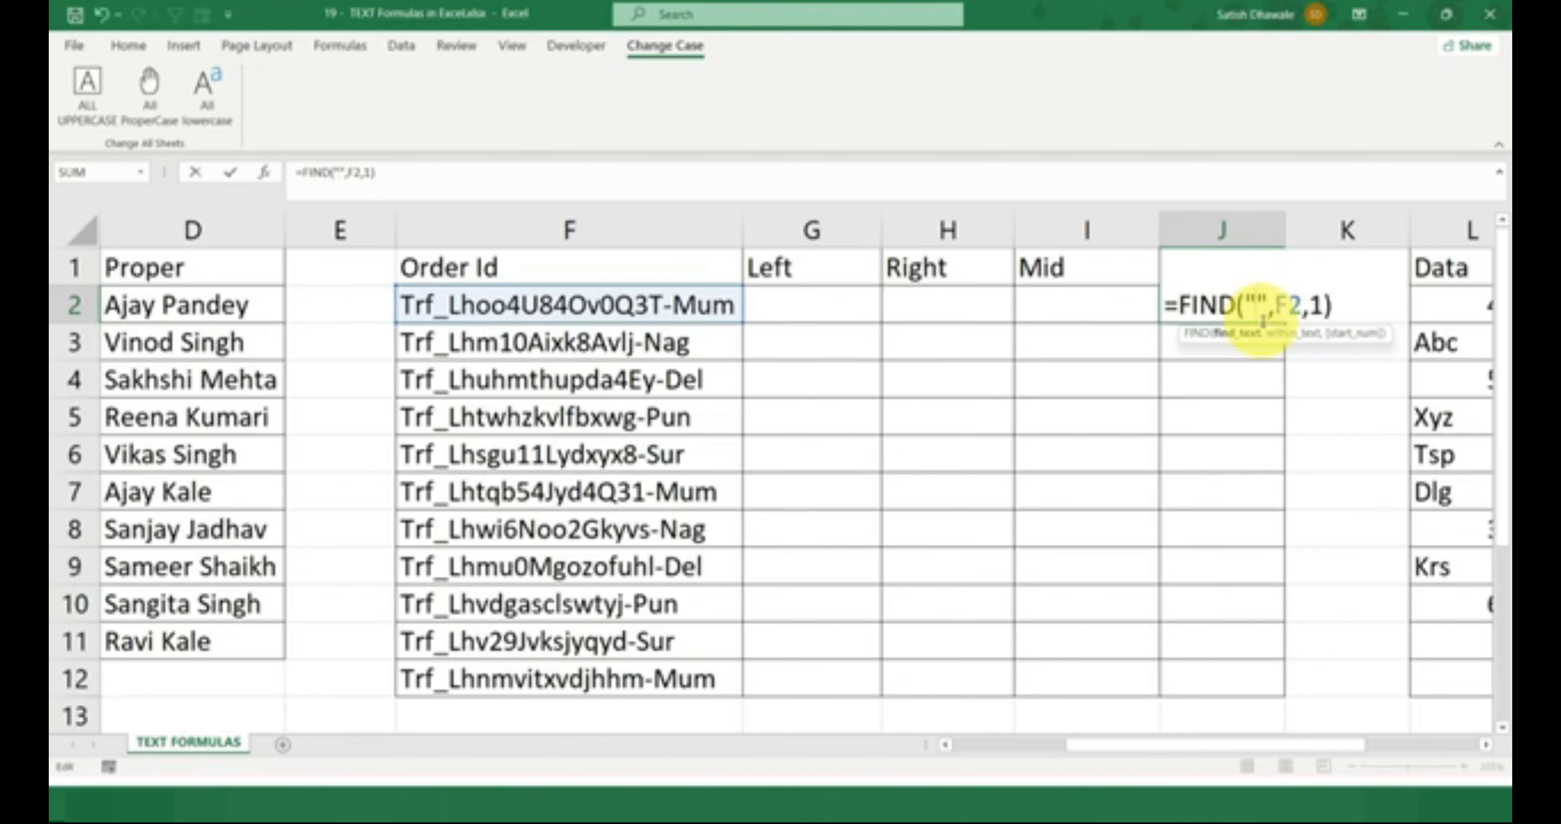
type("-")
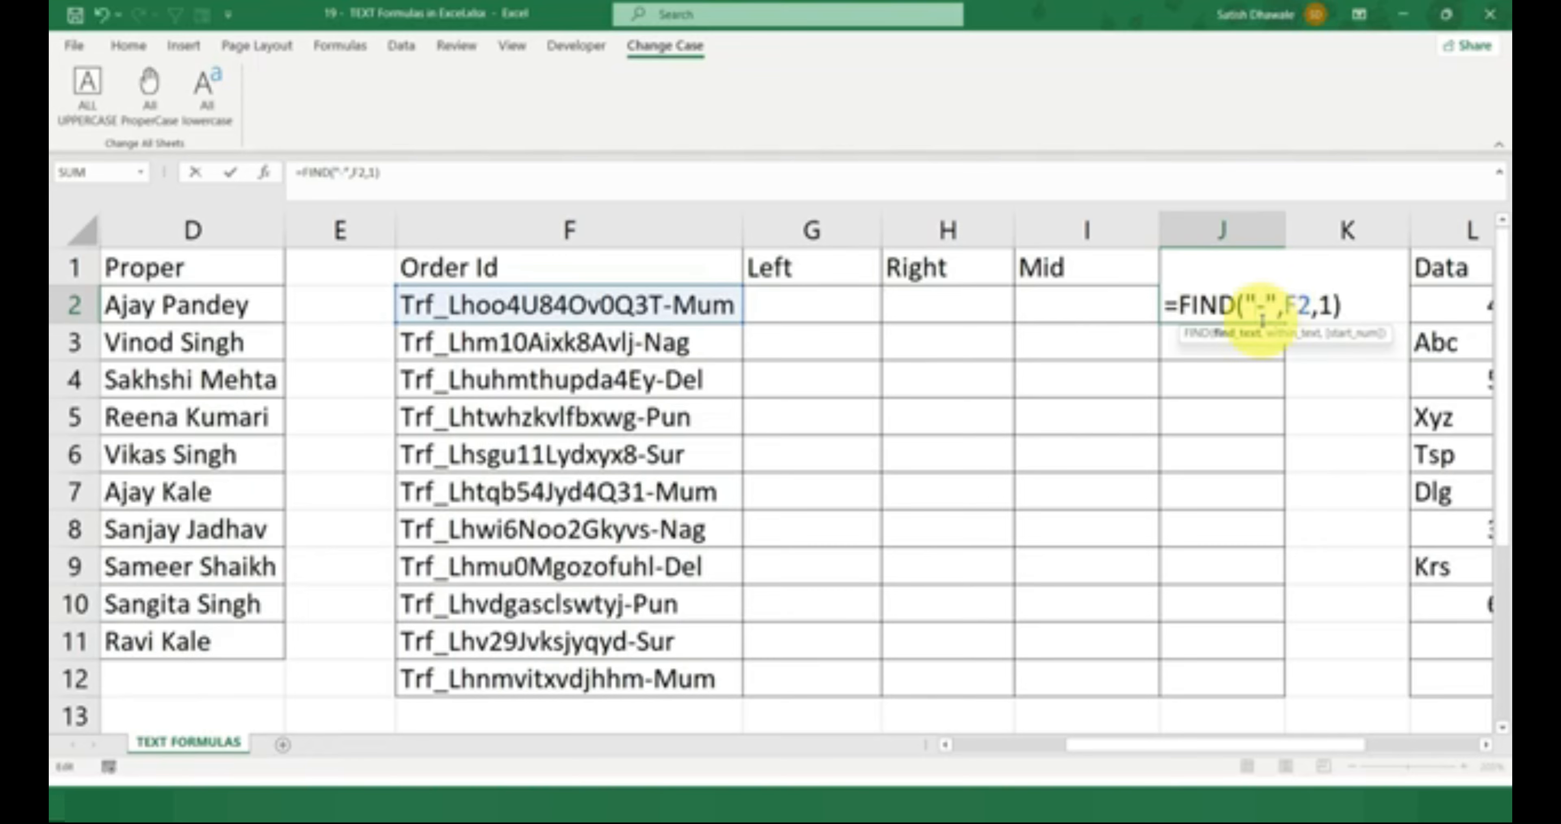
left_click_drag(1245, 302, 1275, 303)
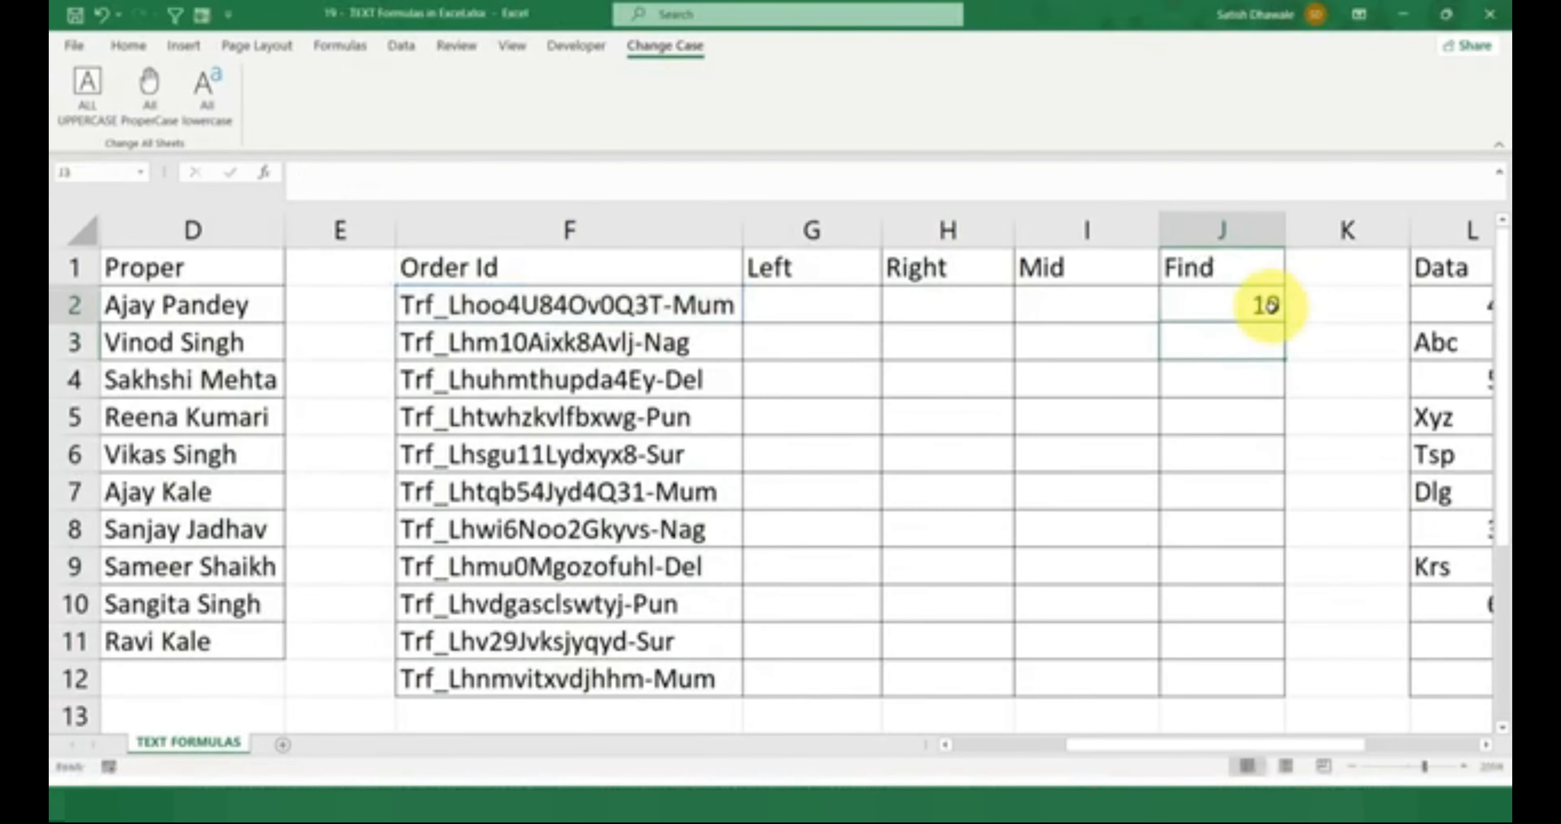
left_click_drag(1284, 324, 1245, 687)
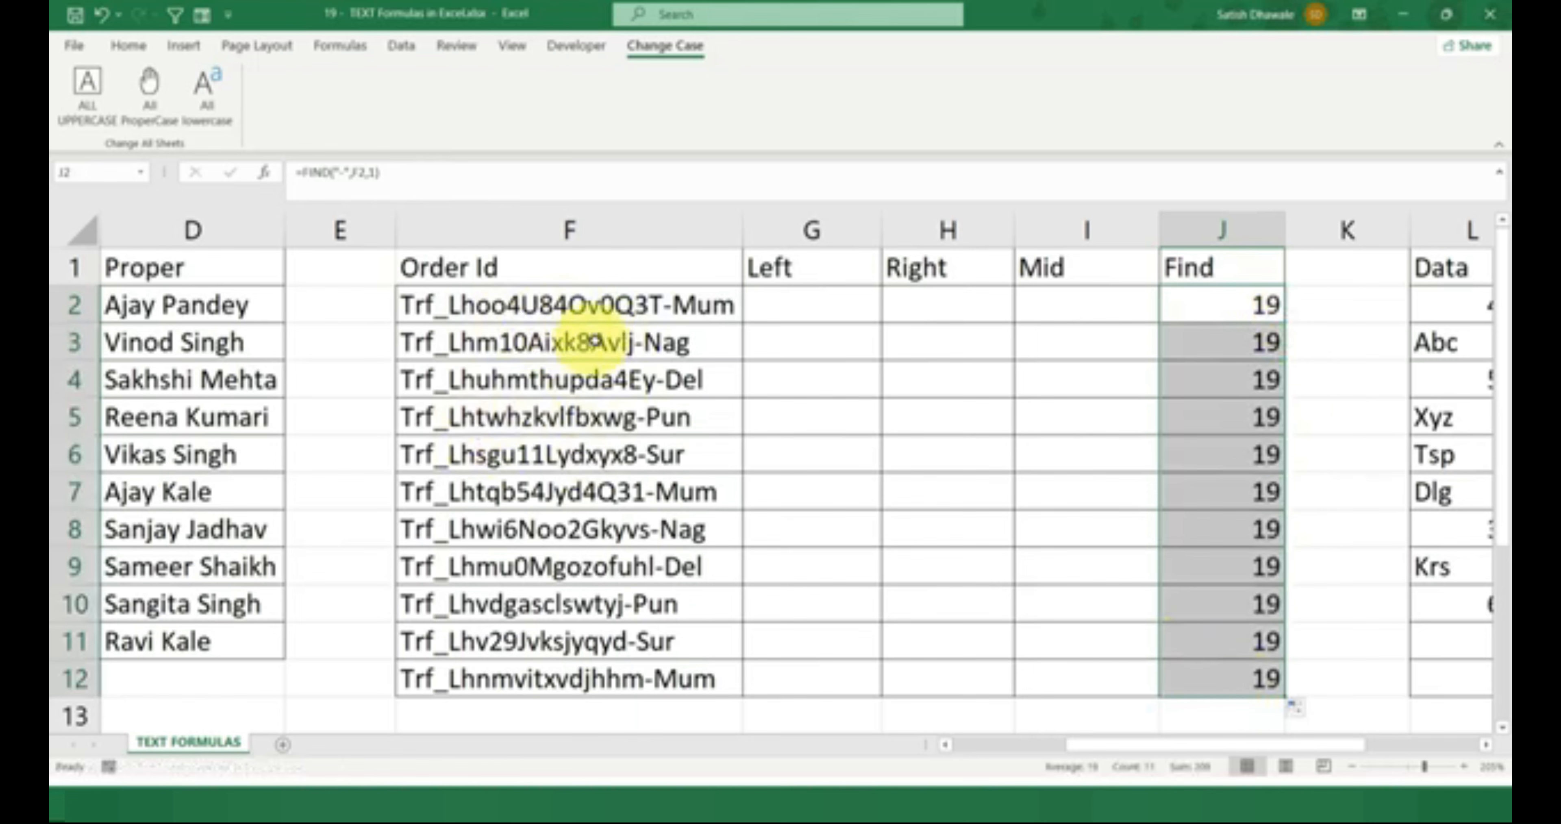
Shorten the order IDs in F3 and F4 by deleting "10" from F3 and the second "hu" from F4
left_click(519, 343)
key("BackSpace")
key("BackSpace")
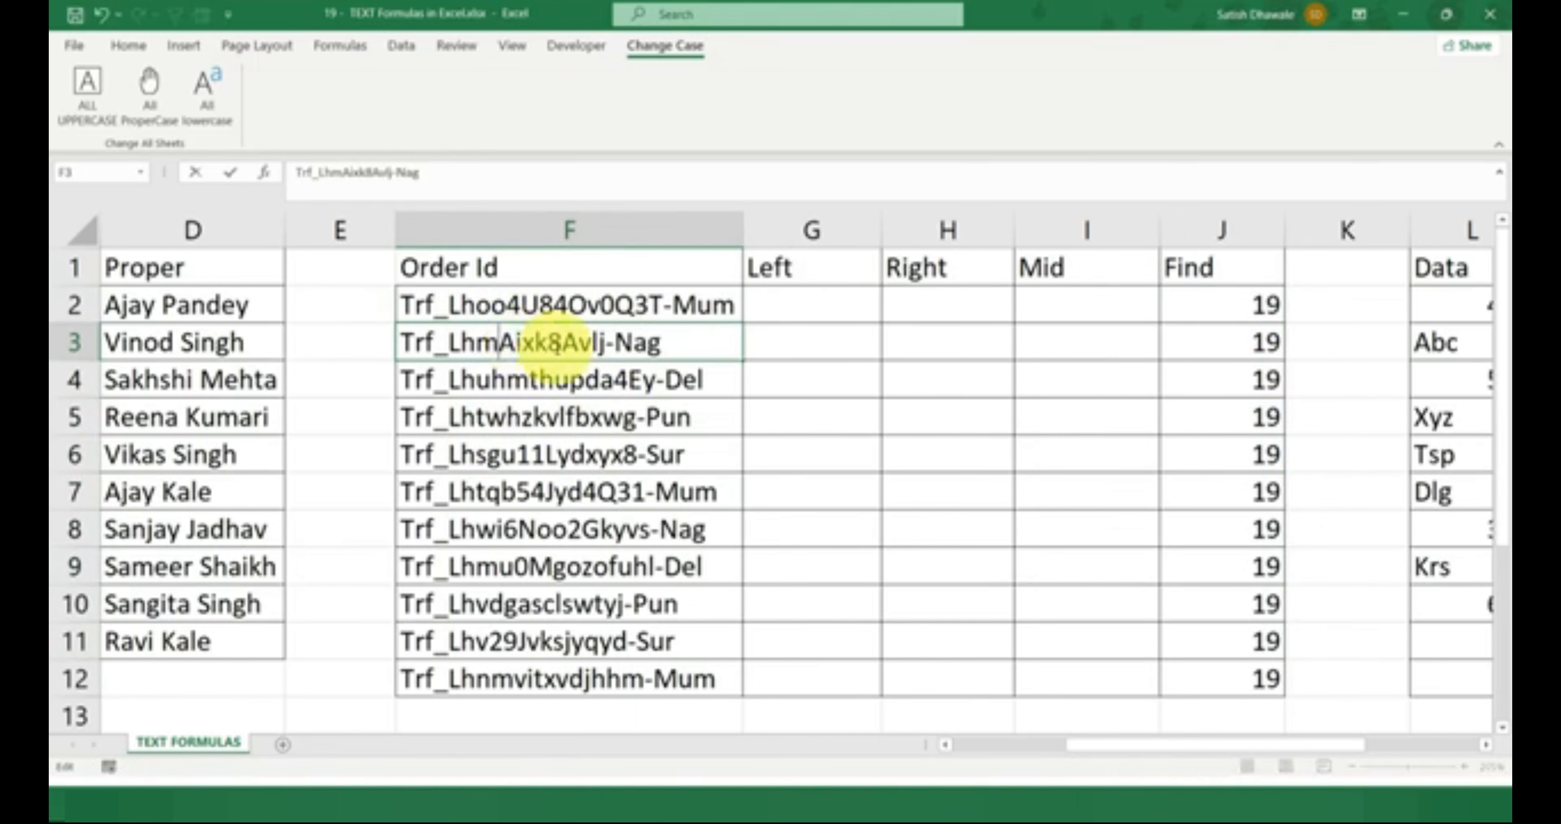
key("Return")
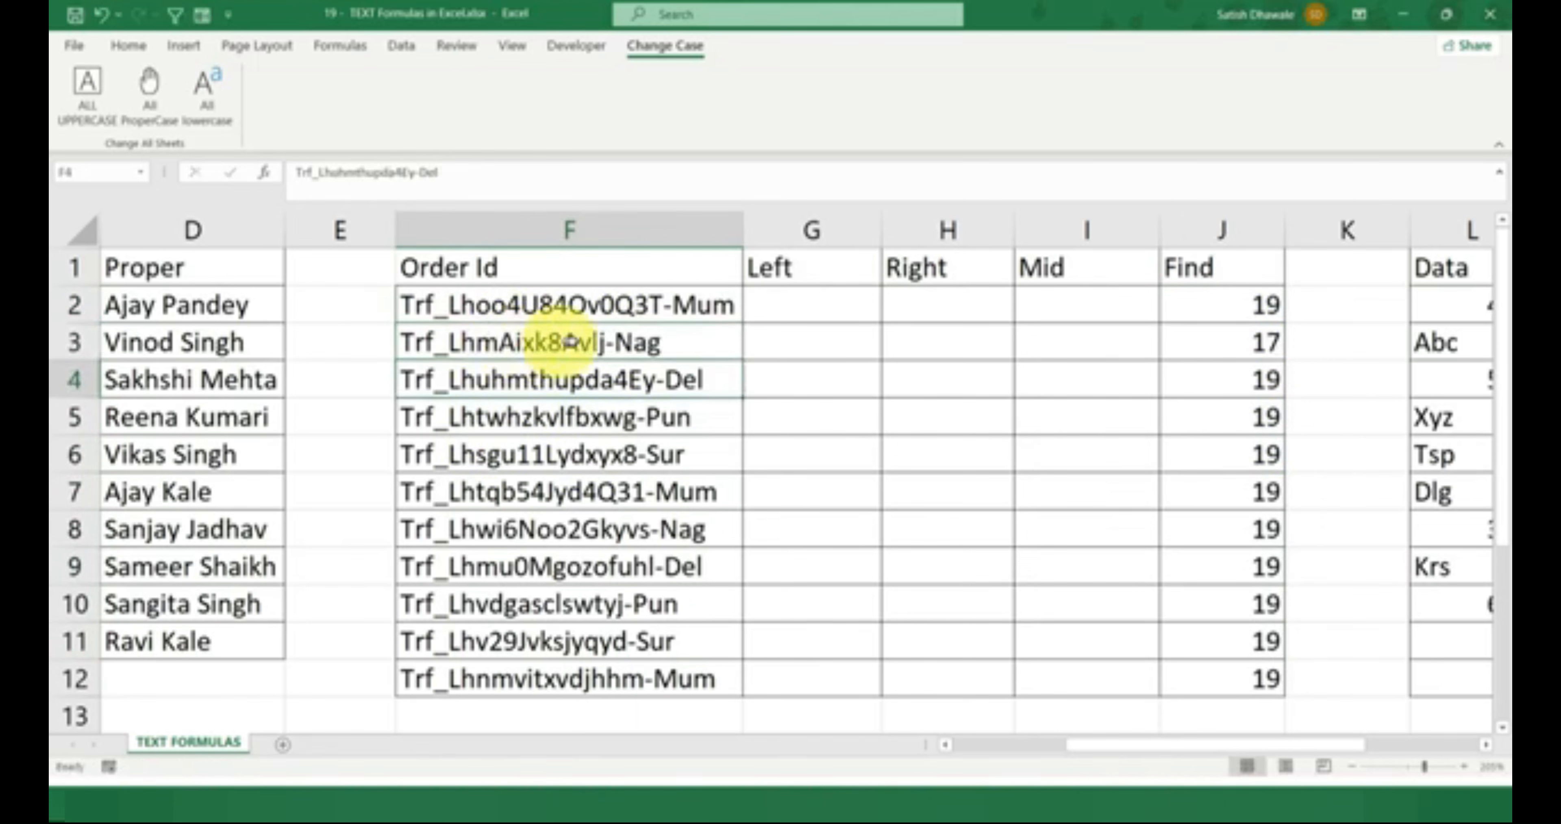
double_click(563, 370)
key("BackSpace")
key("BackSpace")
key("Return")
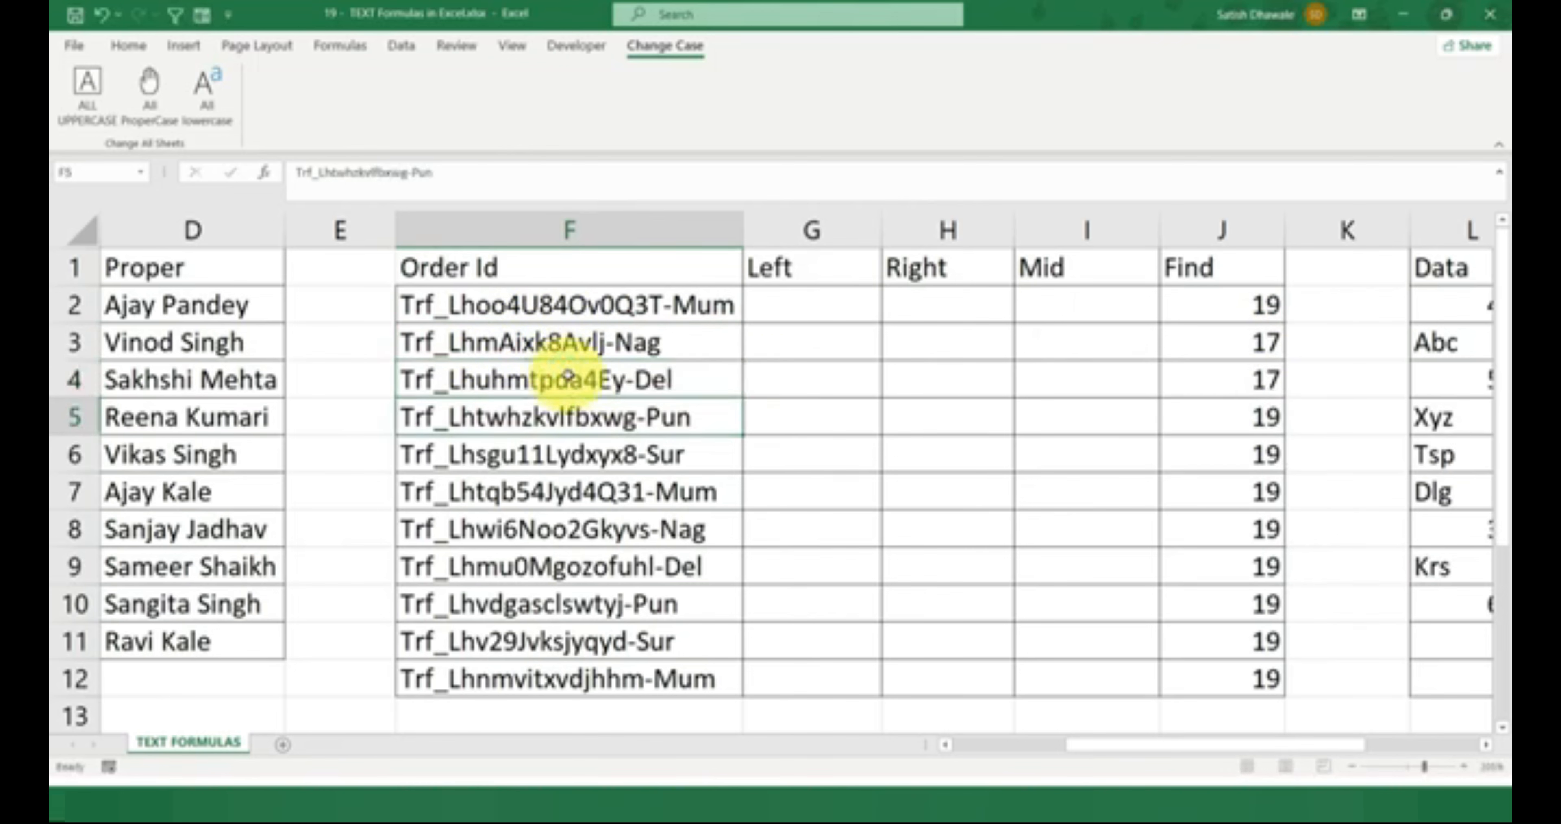
Shorten two more order IDs by deleting "gu1" from F6 and "0Mgo" from F9
left_click(527, 453)
key("BackSpace")
key("BackSpace")
key("BackSpace")
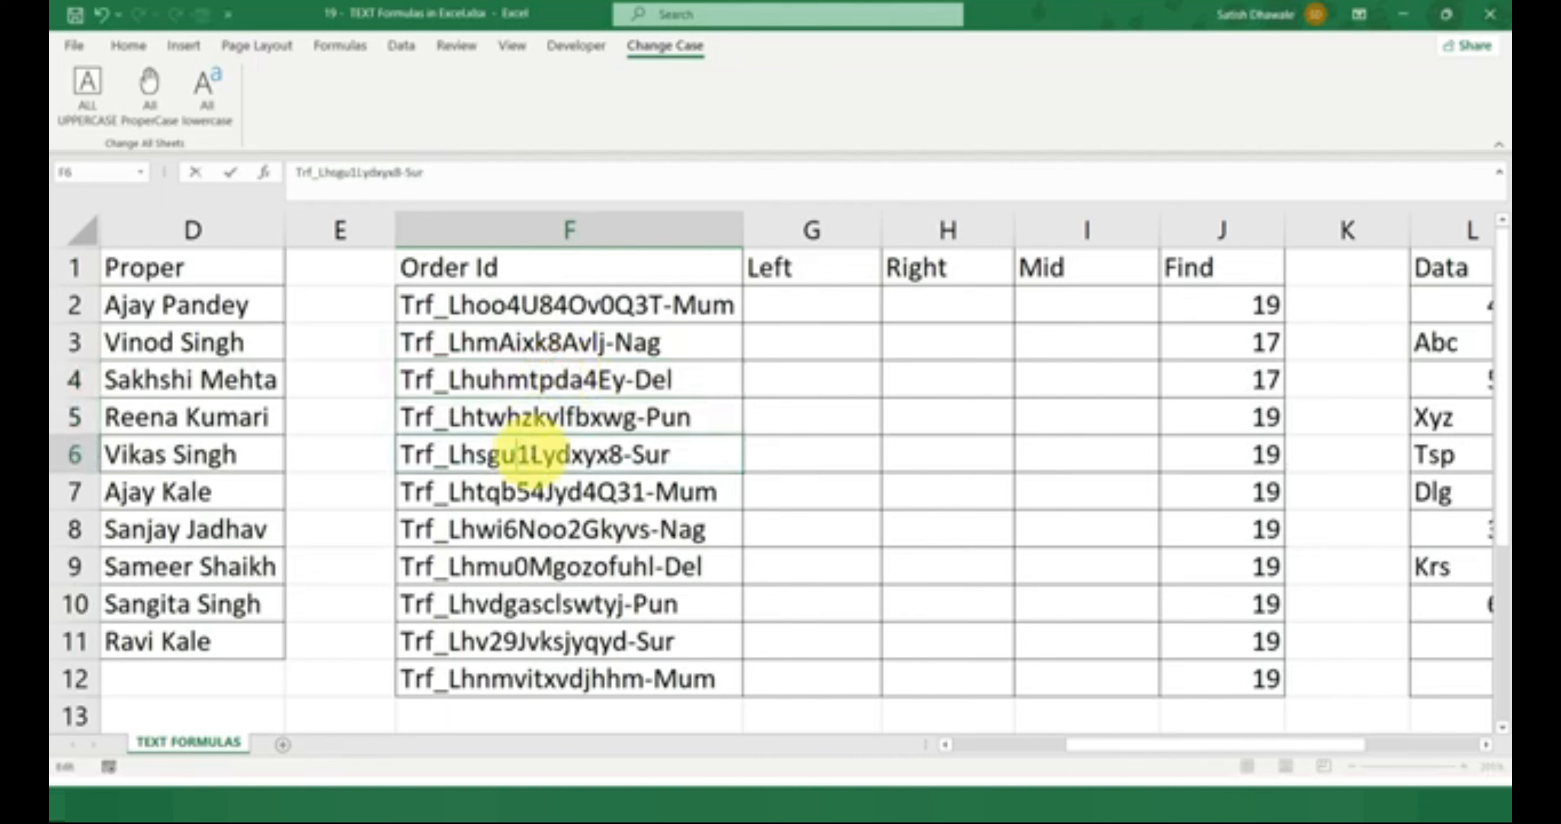
key("Return")
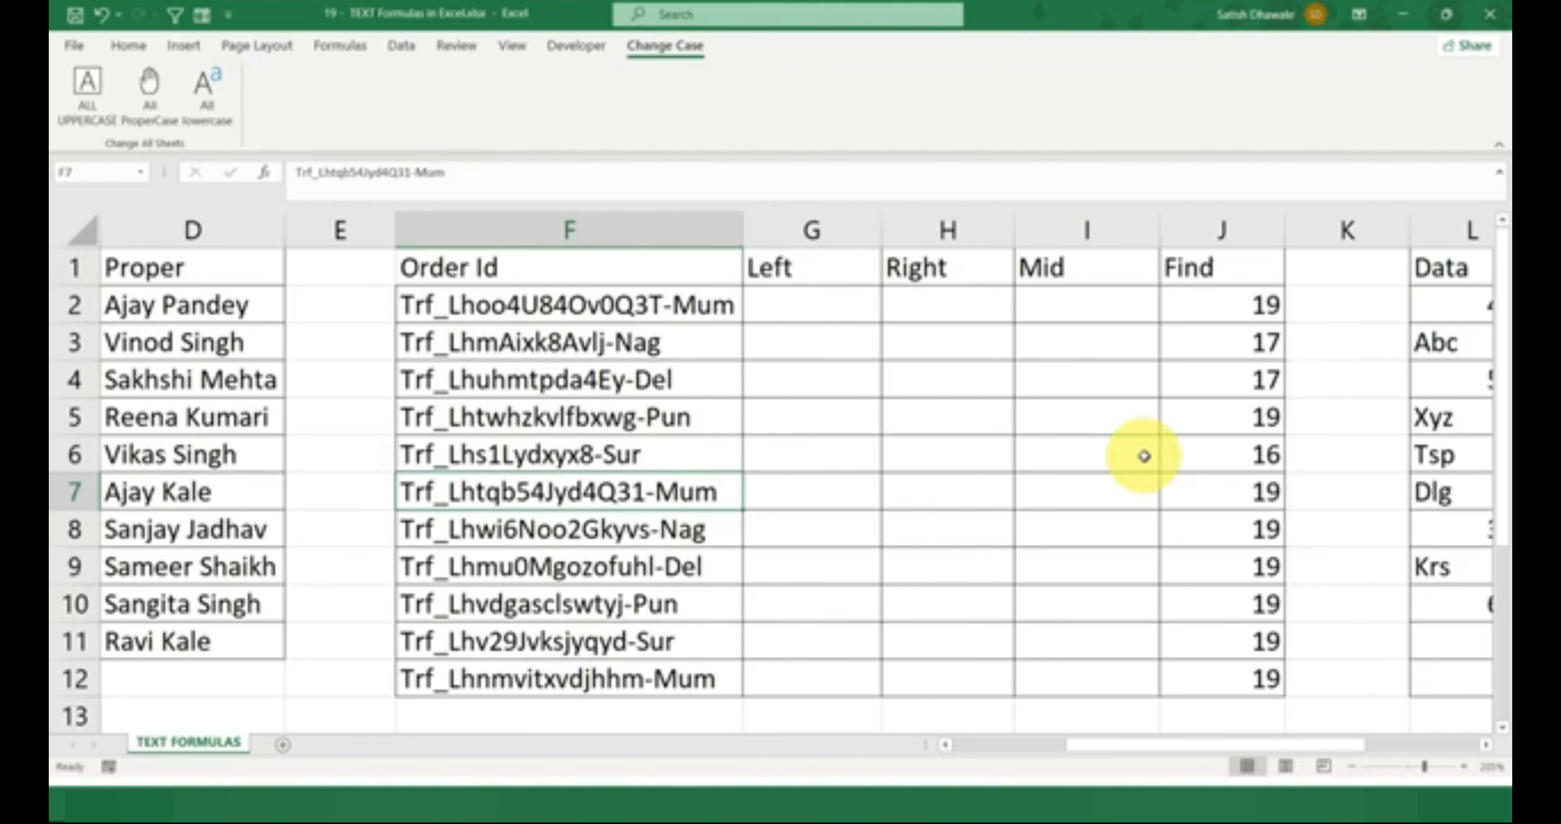
left_click(533, 560)
double_click(543, 557)
left_click_drag(514, 566, 579, 566)
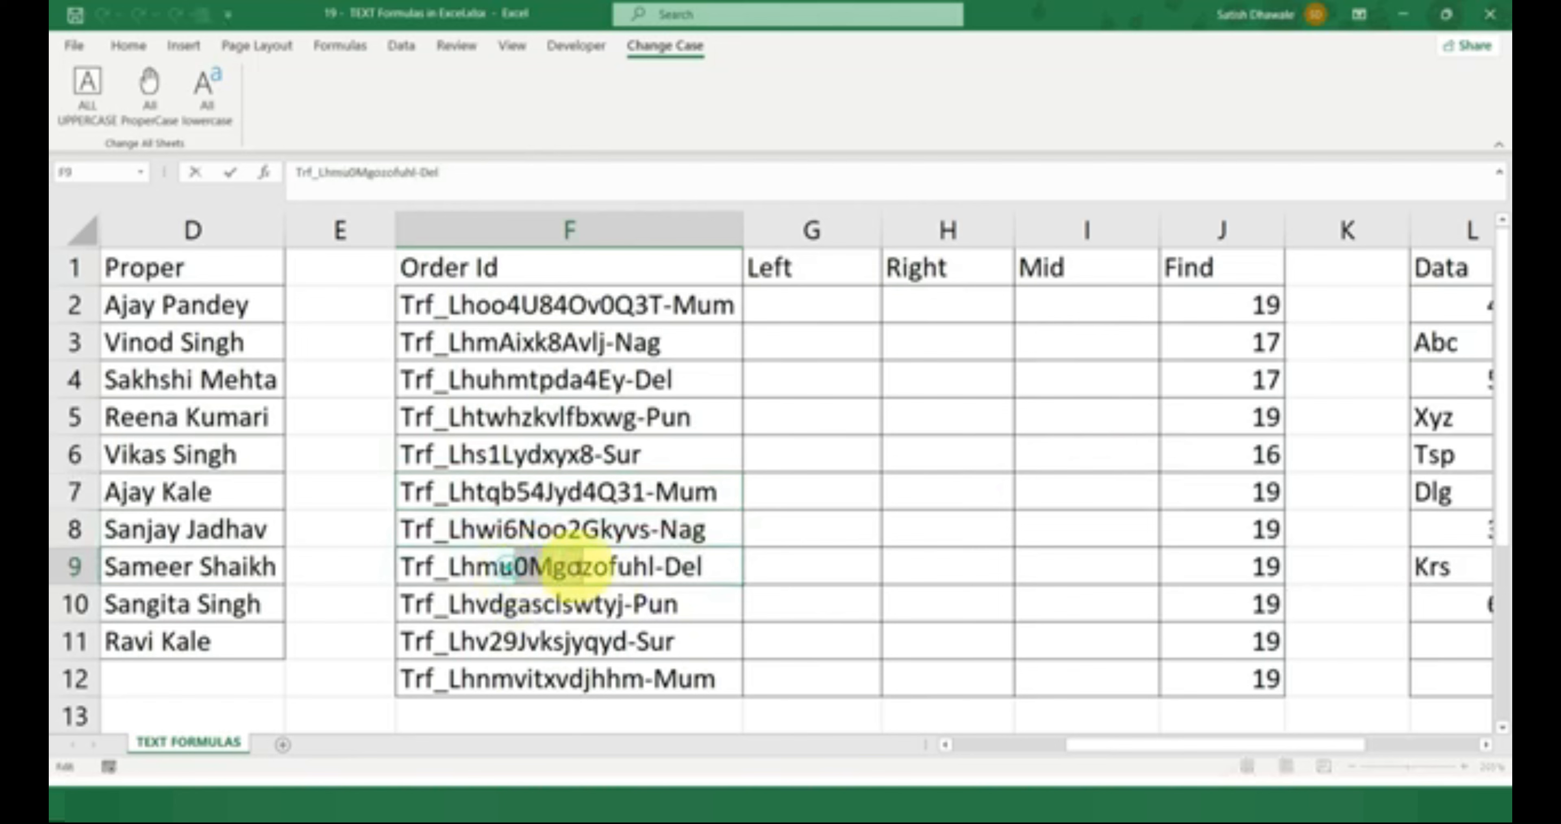
key("BackSpace")
key("Return")
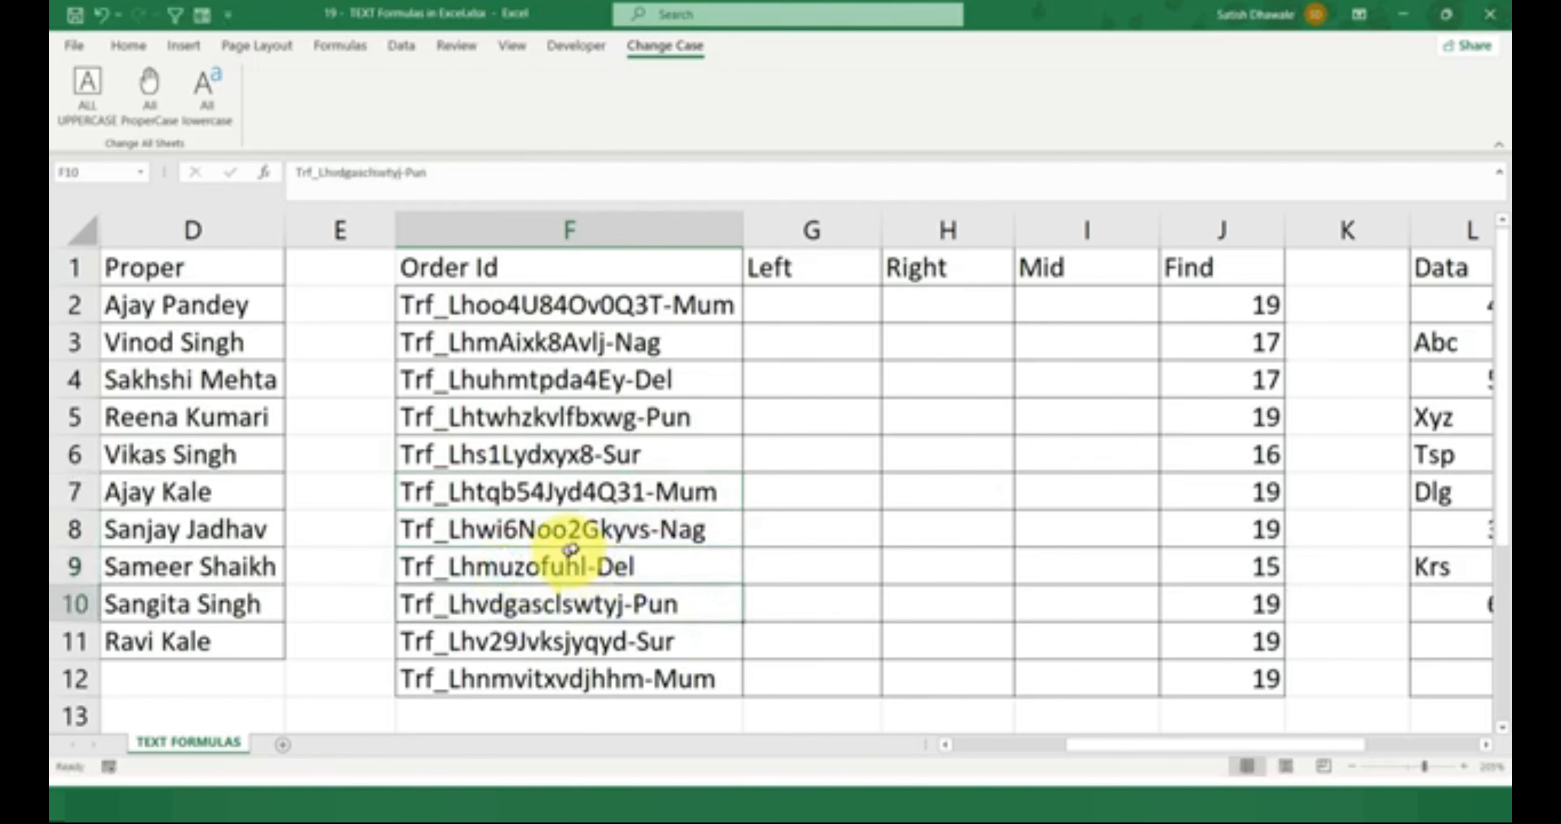
Review the Find results in J2:J12 and inspect the formula in J2 without changing it
left_click(1143, 563)
left_click_drag(1244, 314, 1206, 664)
left_click(1256, 302)
double_click(1256, 301)
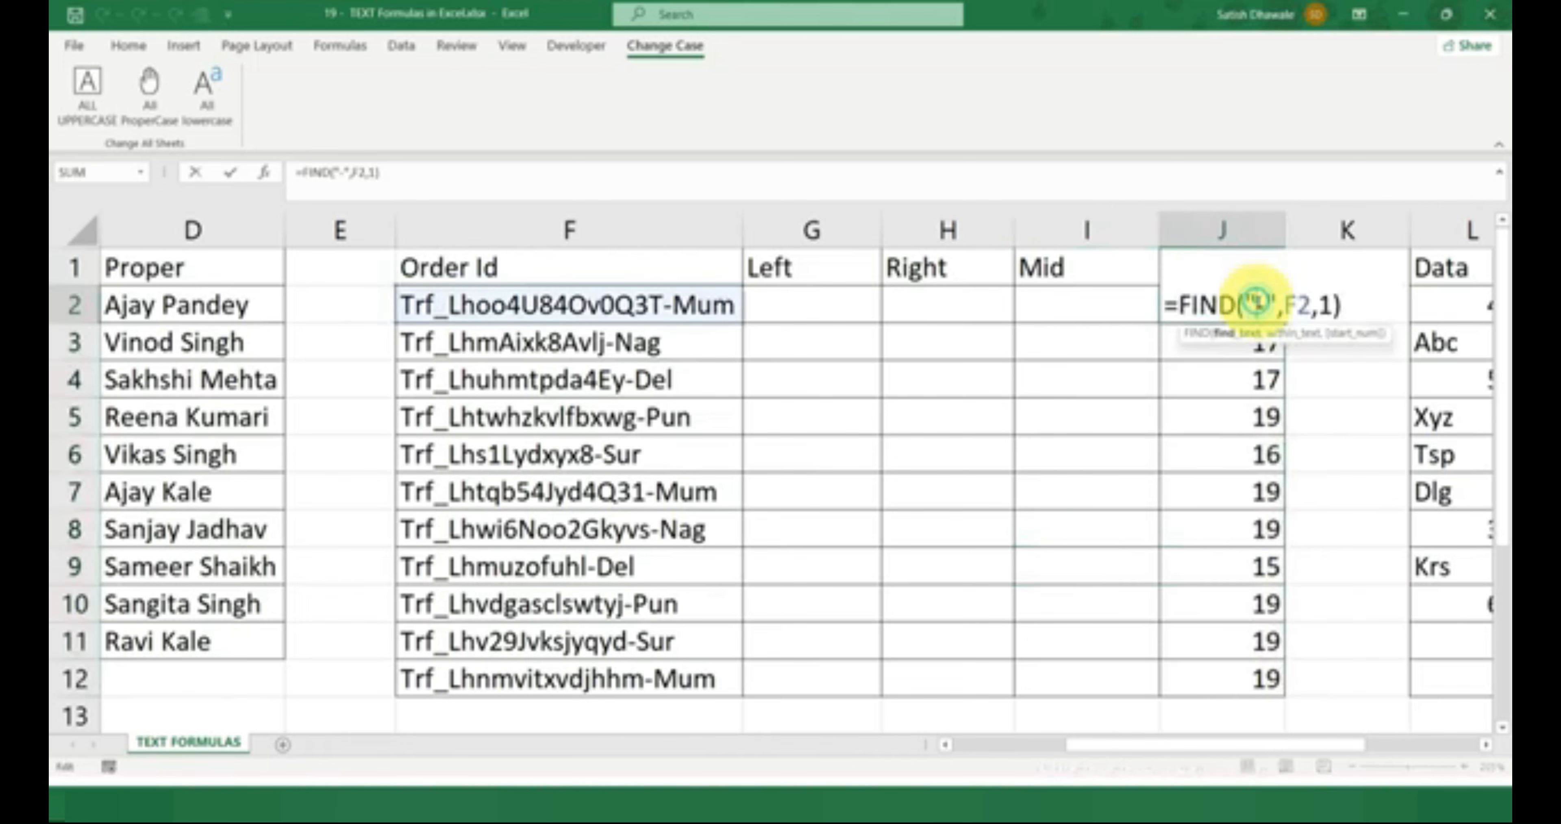
key("Escape")
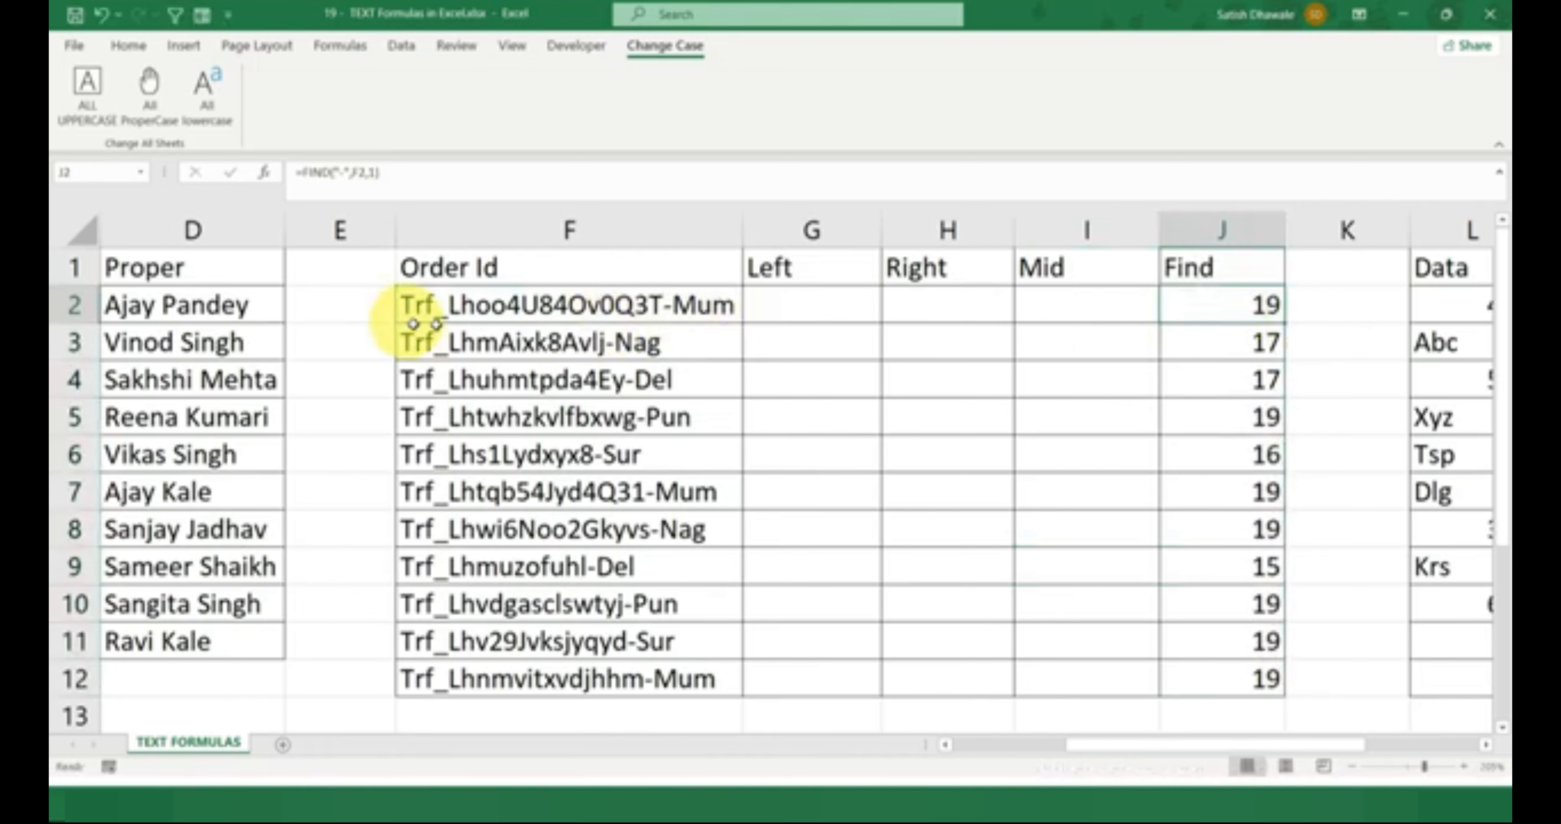
Change the search character in J2's FIND formula to a capital "L" and reselect J2 to check it
double_click(1213, 305)
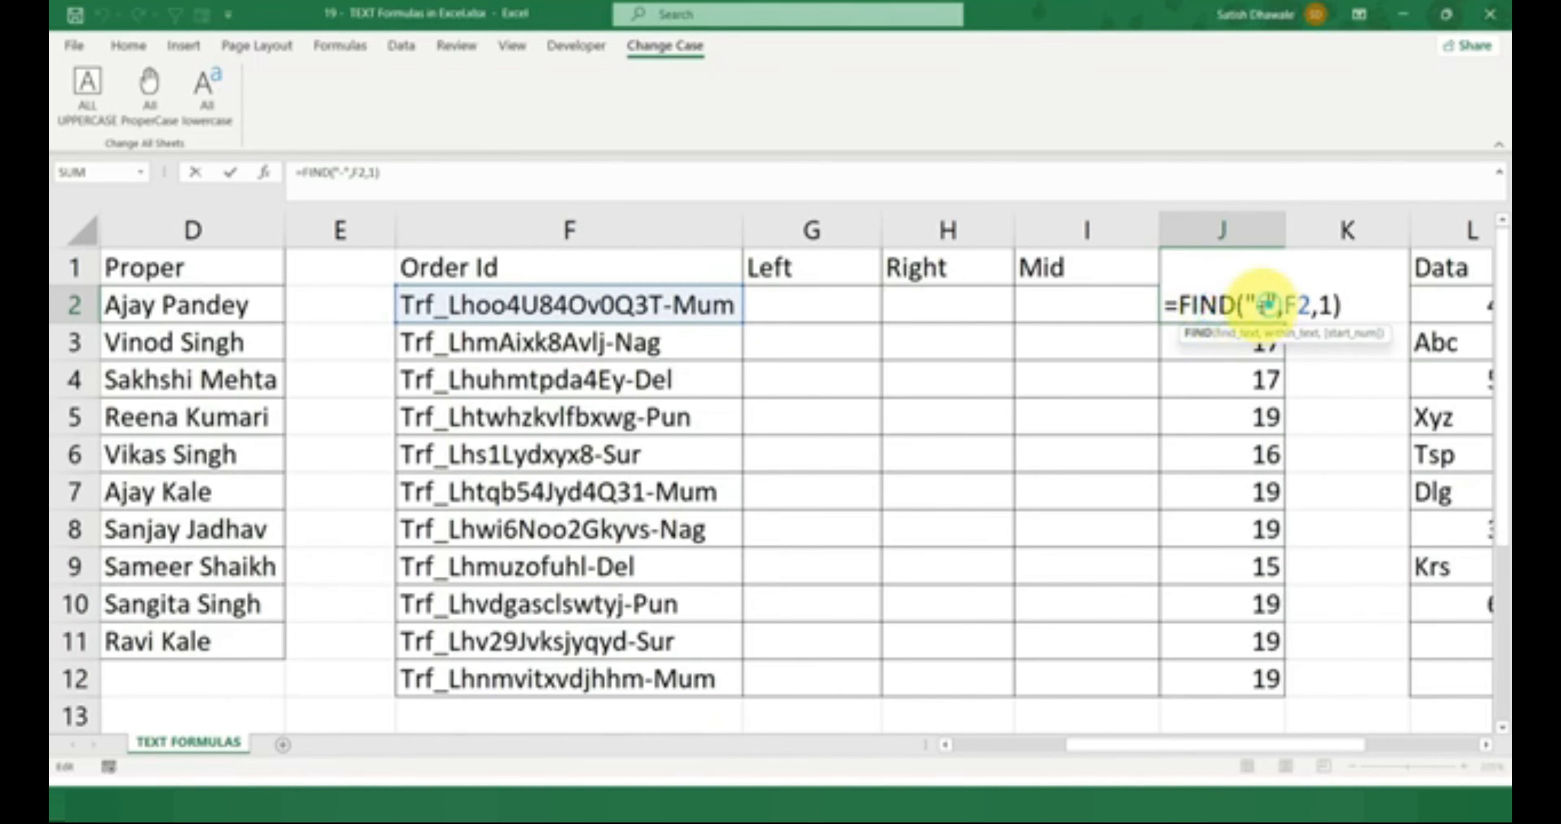
left_click(1261, 305)
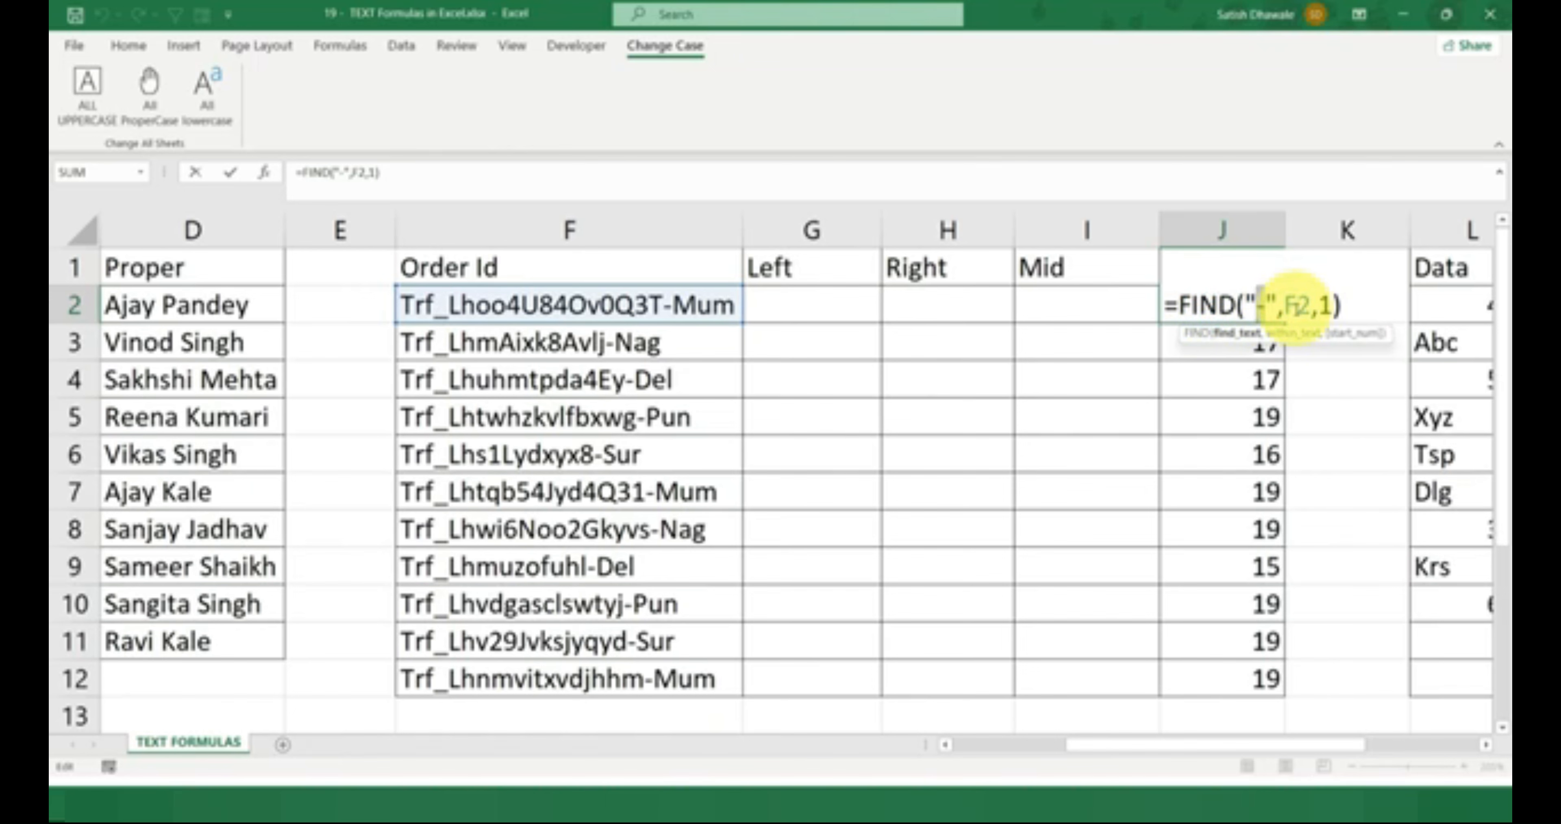
key("BackSpace")
type("L")
key("Return")
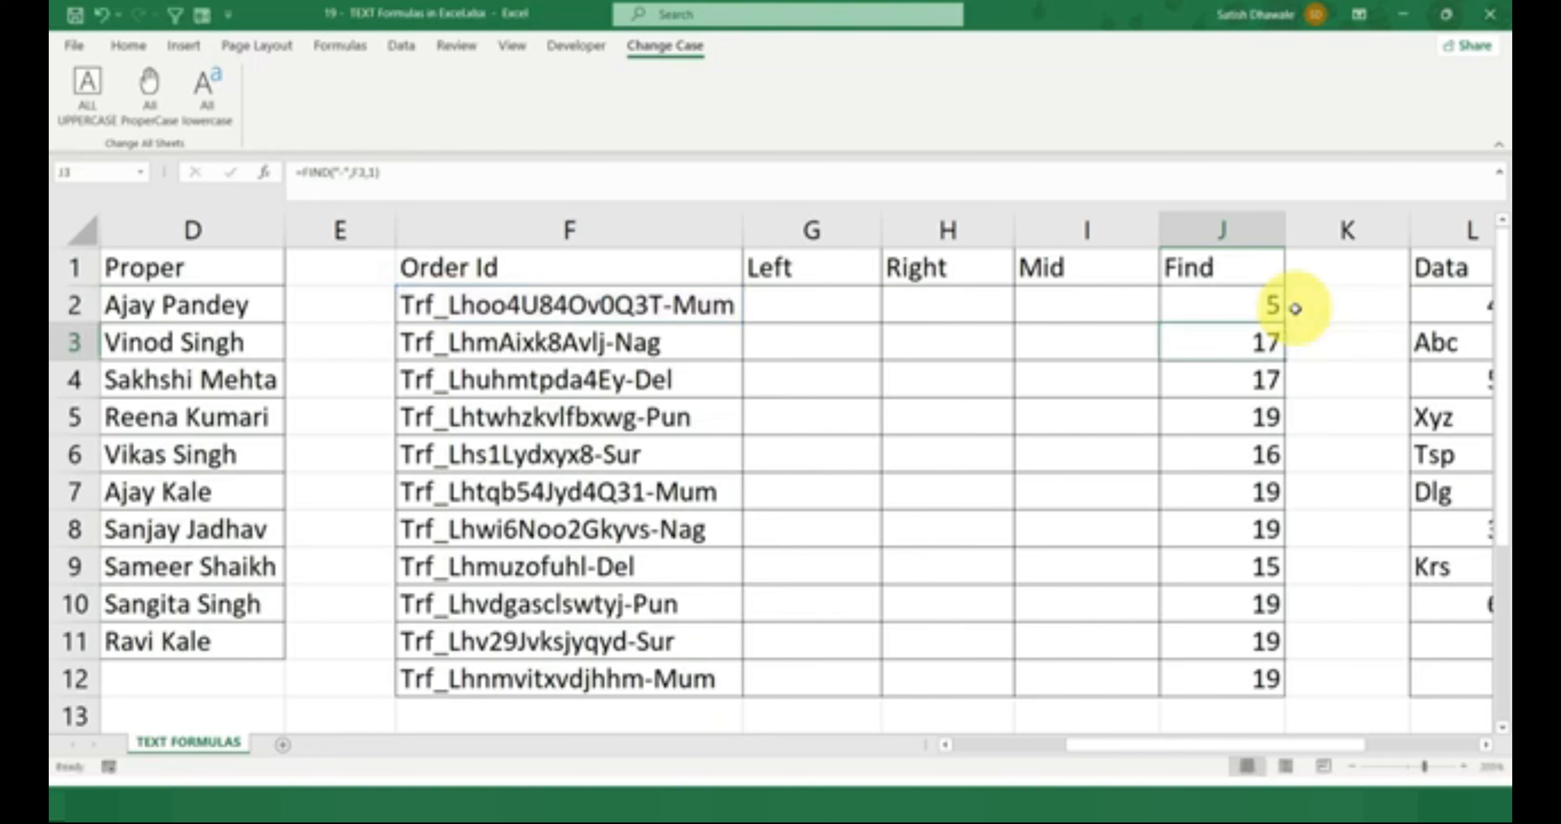
left_click(1273, 303)
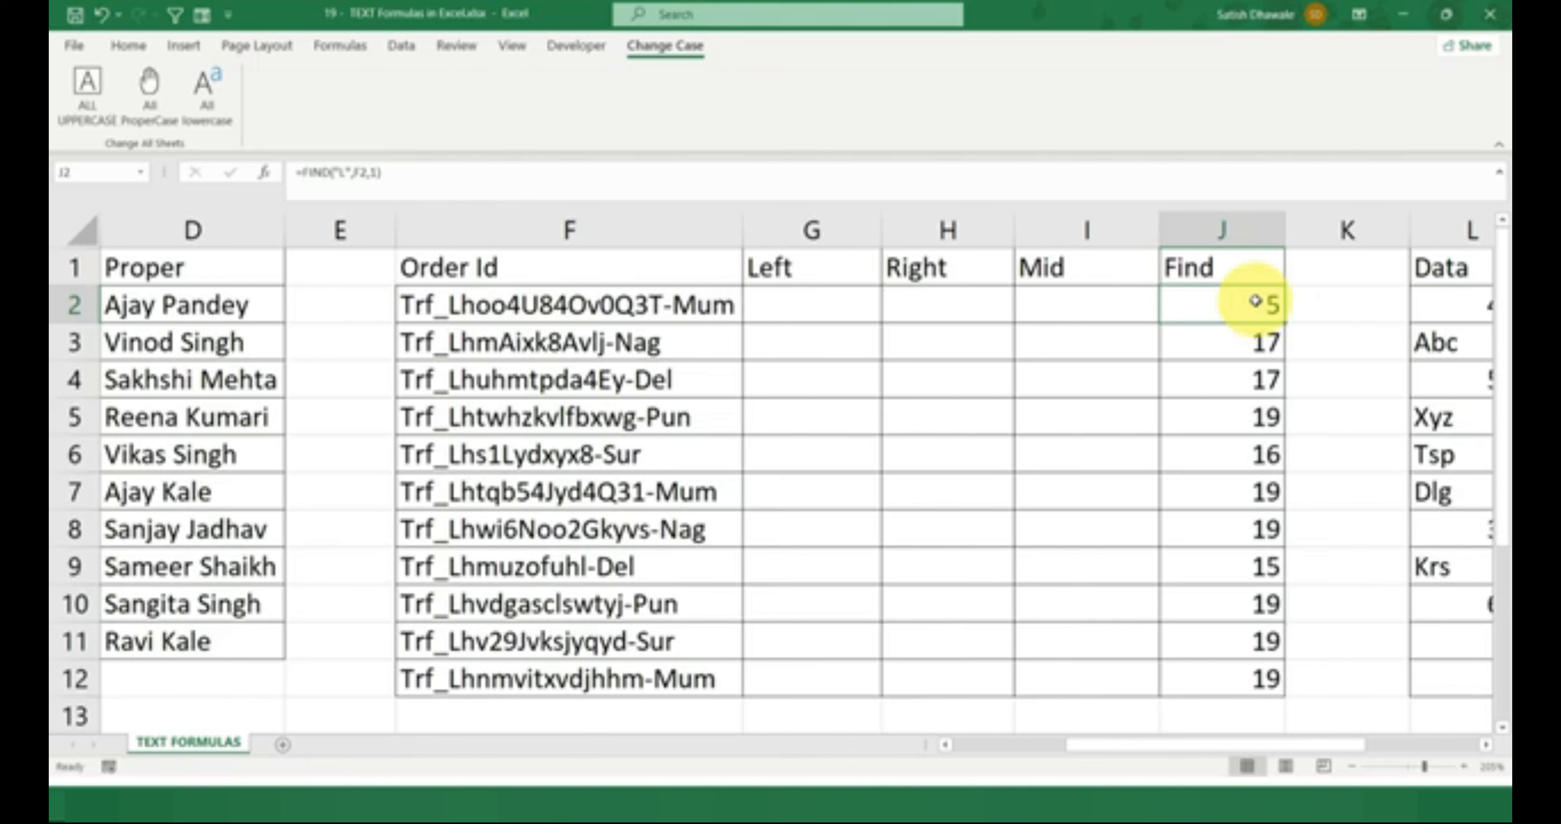
Replace the capital "O" after "84" in F2's order ID with a capital "L"
left_click(427, 303)
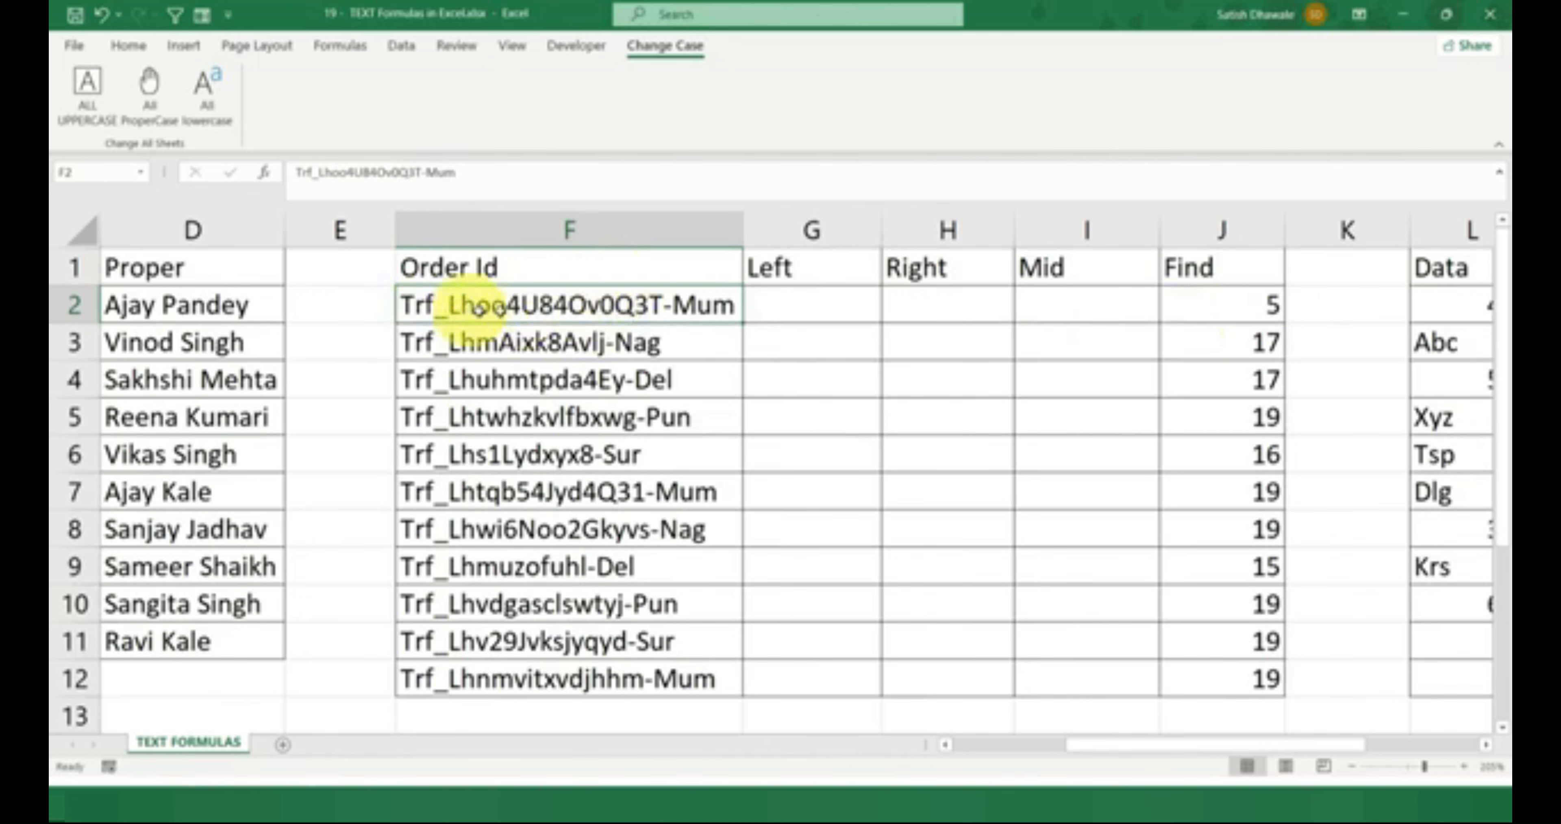
double_click(580, 297)
key("Delete")
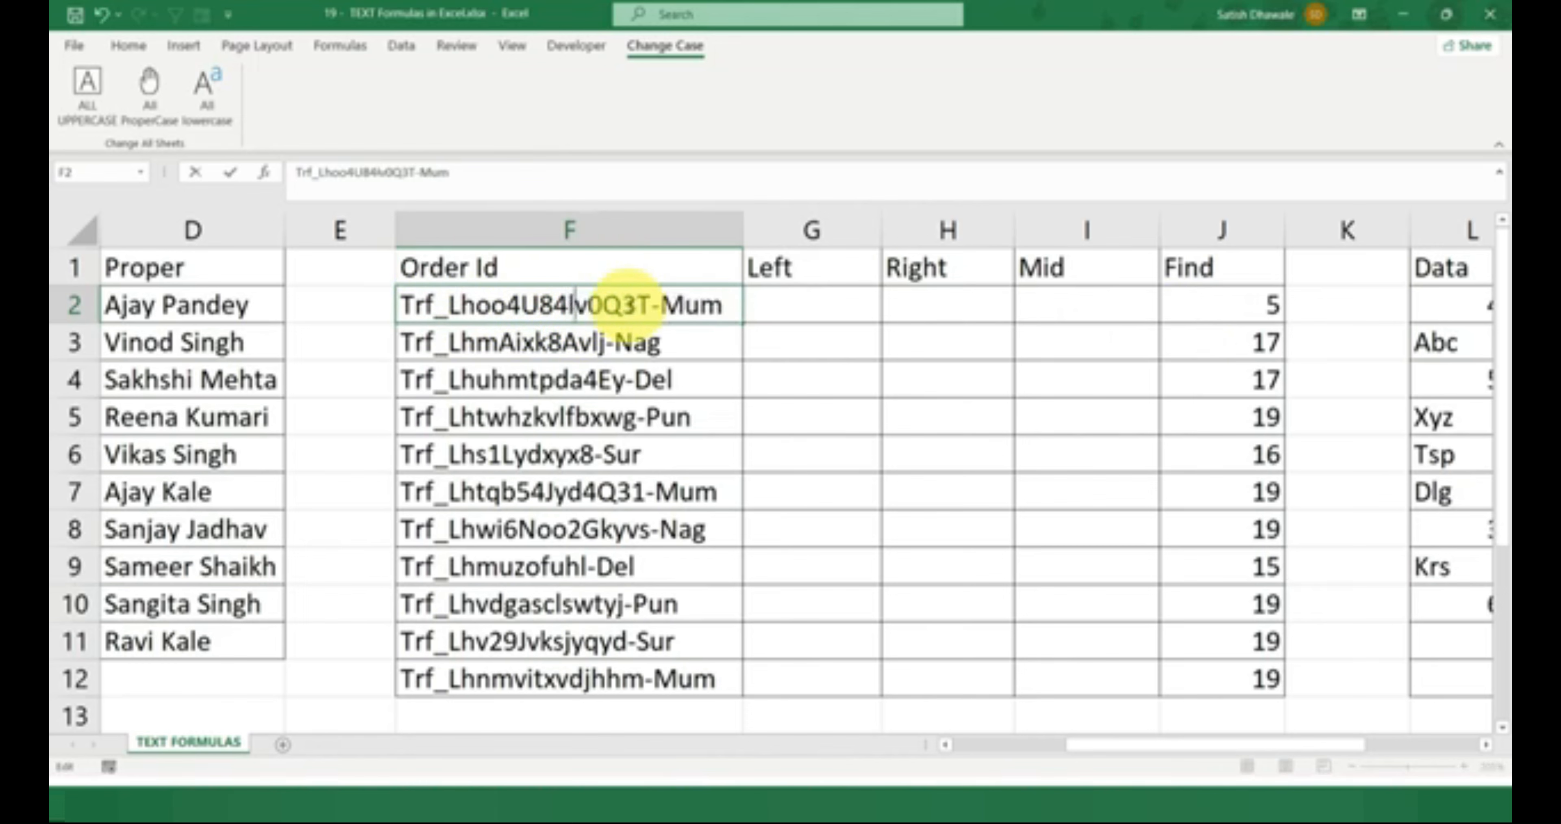
type("L")
key("Return")
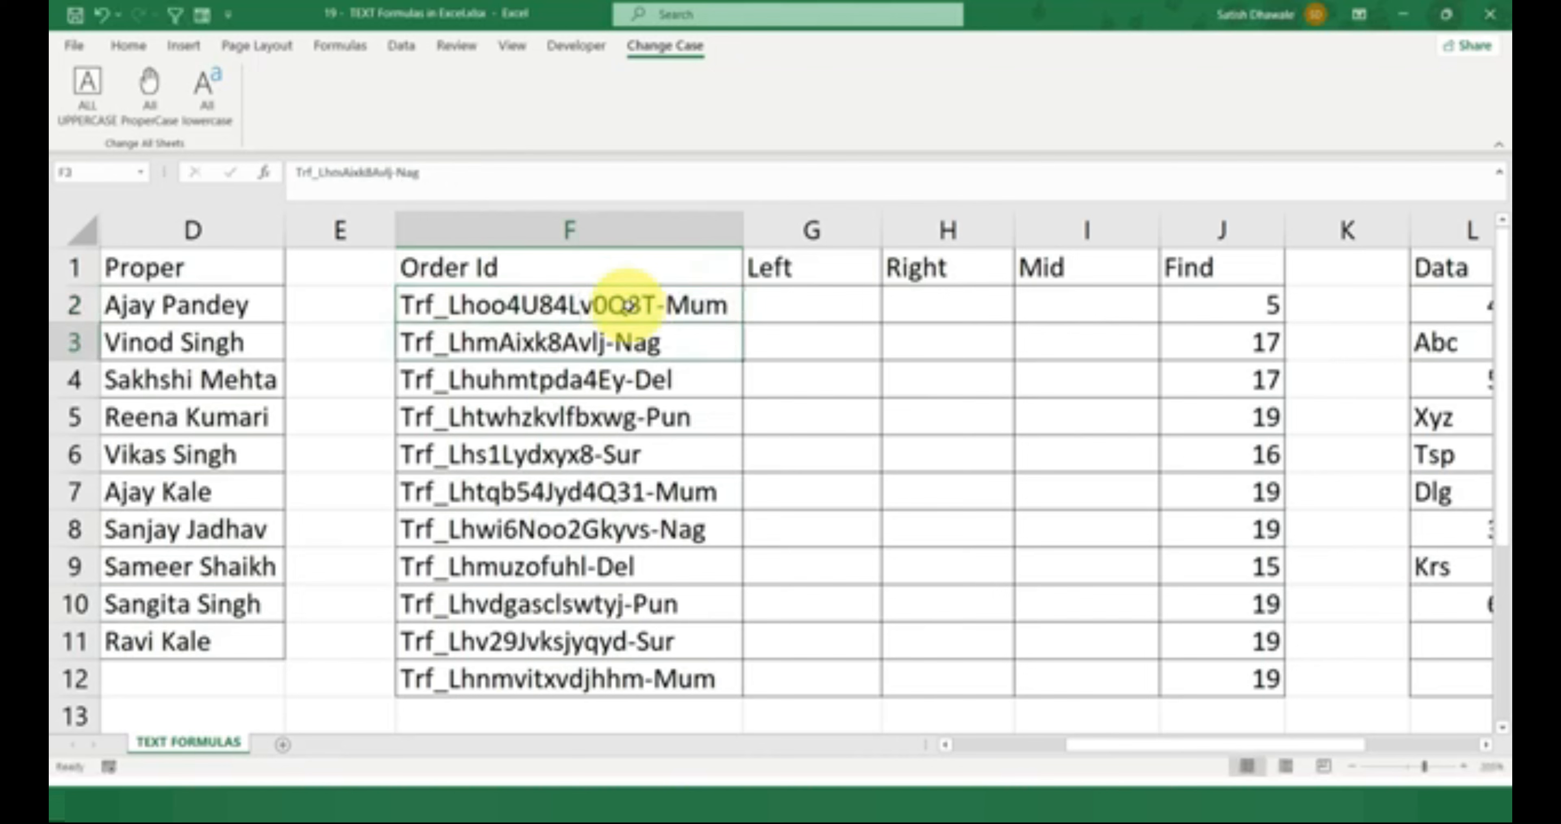
Set the start position in J2's FIND formula to 6 so the search skips the first "L"
left_click(1245, 312)
double_click(1245, 312)
double_click(1327, 306)
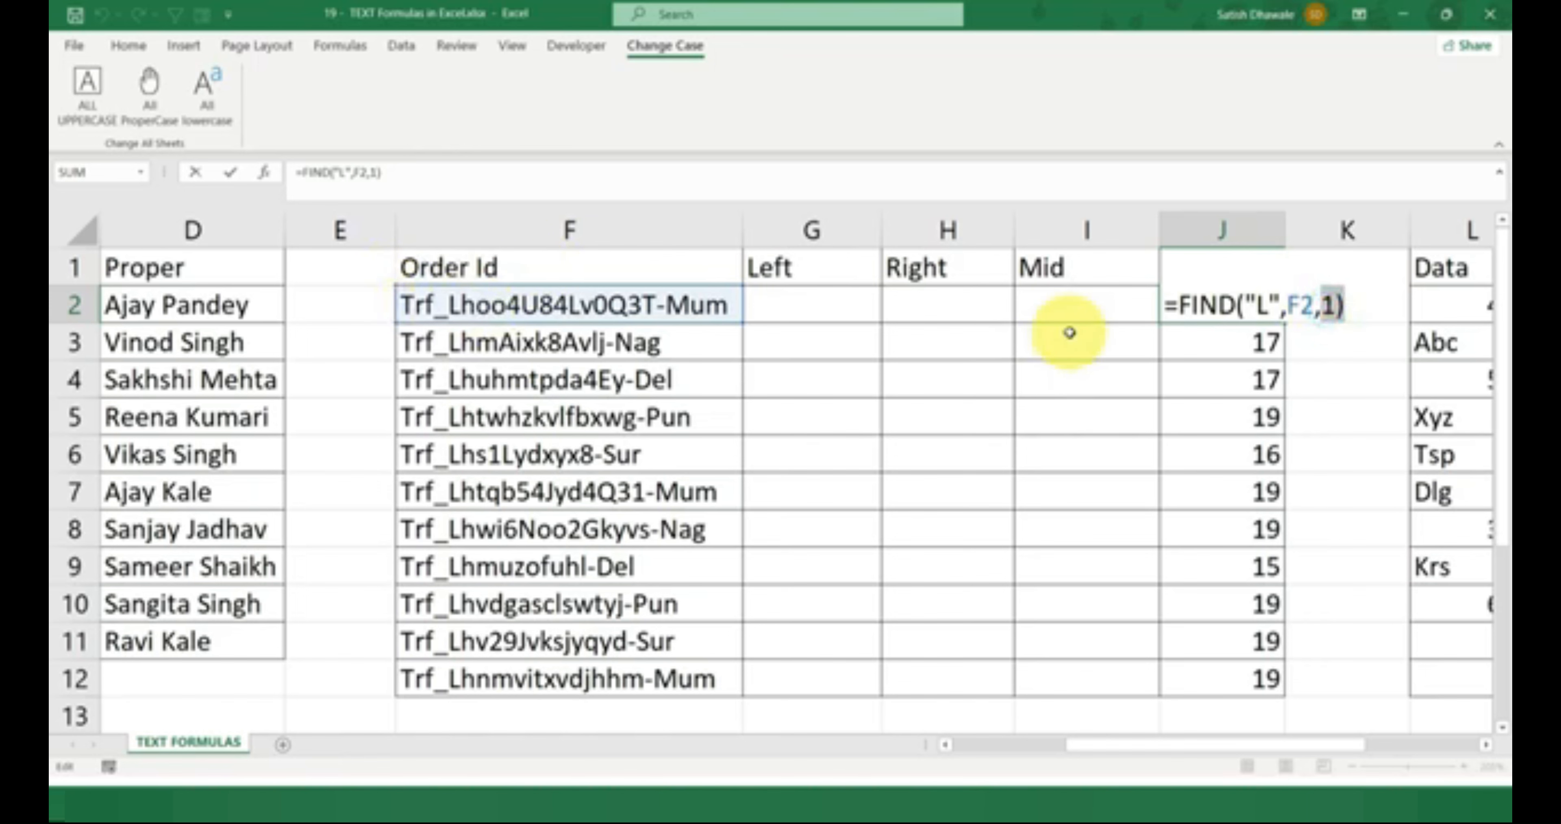
key("Left")
key("Delete")
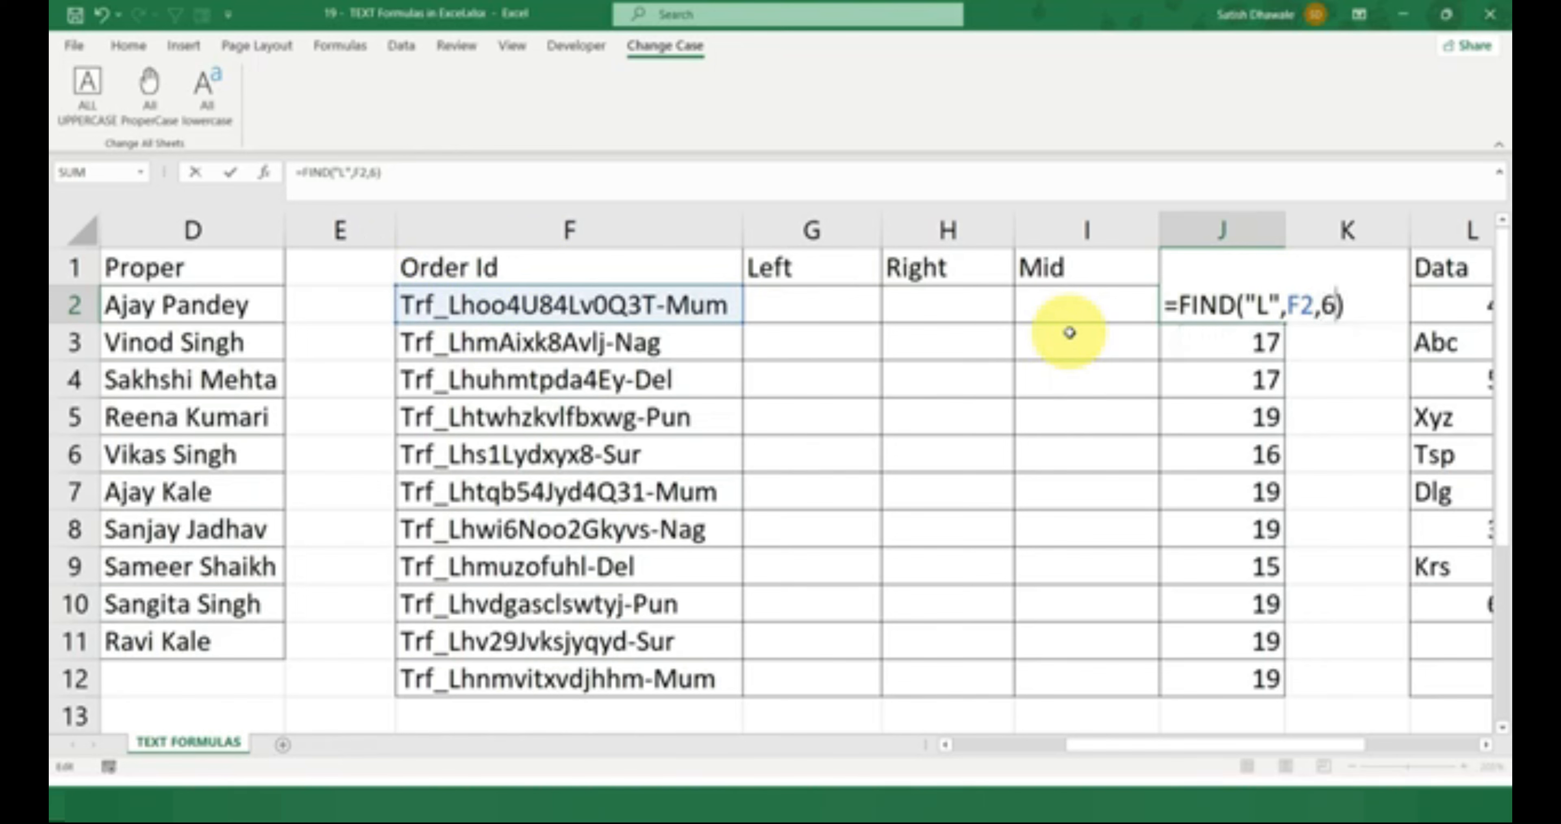
key("Return")
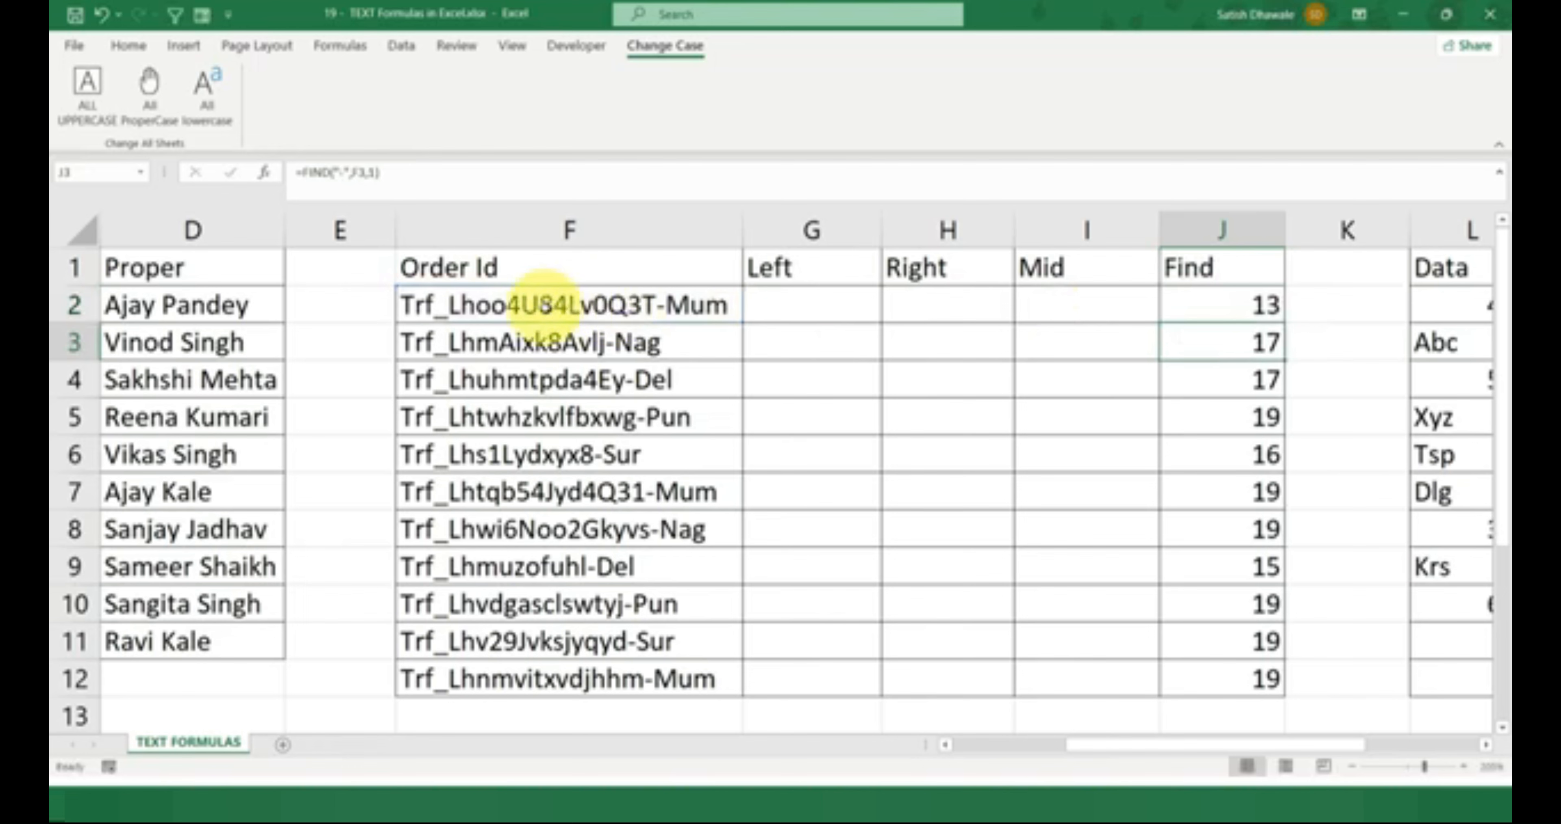
Check the order ID in F2 and set the start position in J2's FIND formula back to 1
left_click(572, 314)
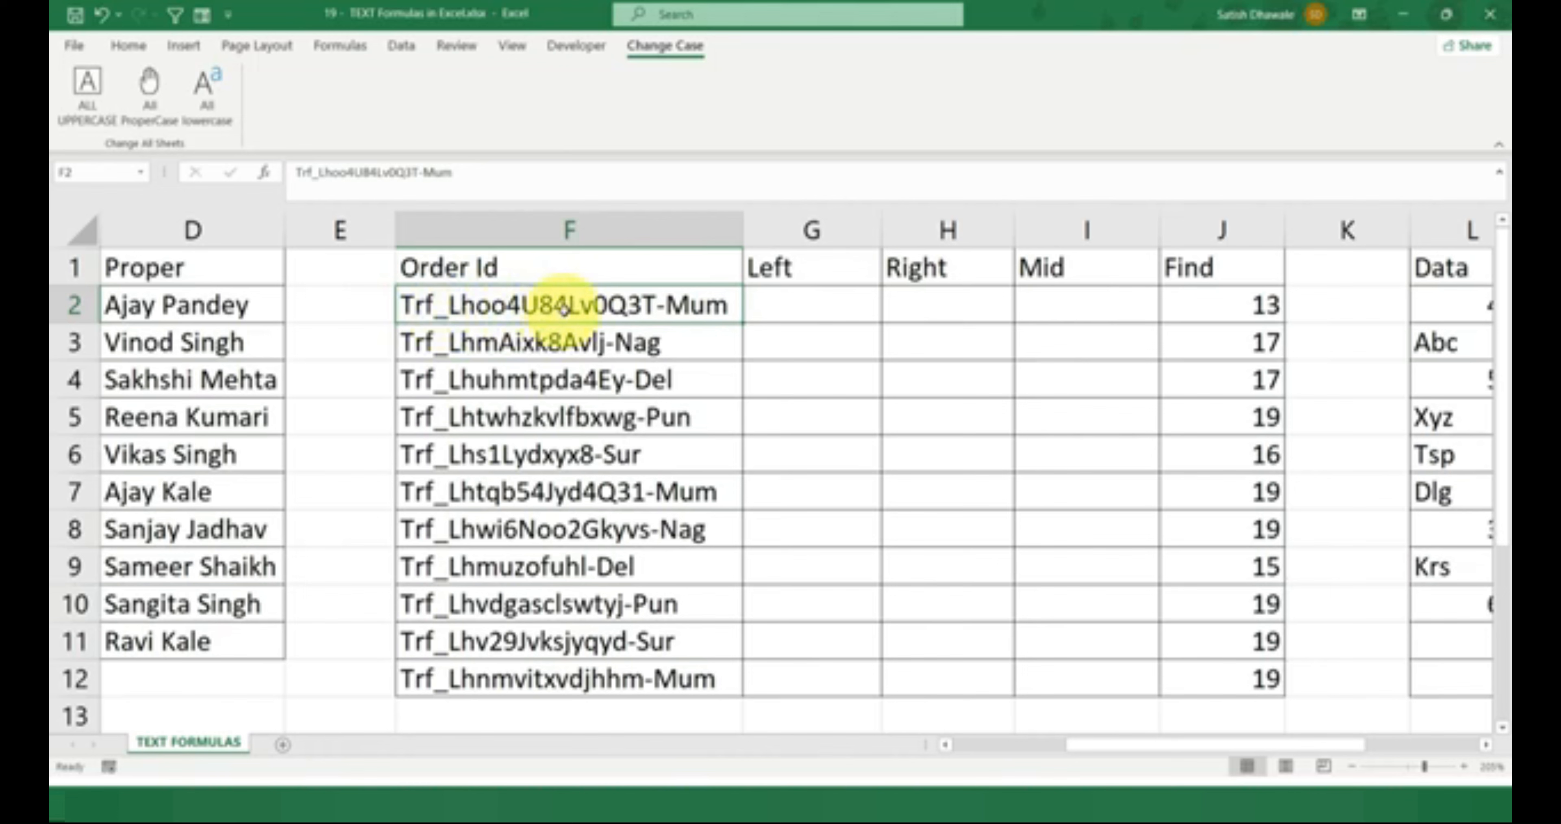
left_click(1247, 306)
double_click(1278, 303)
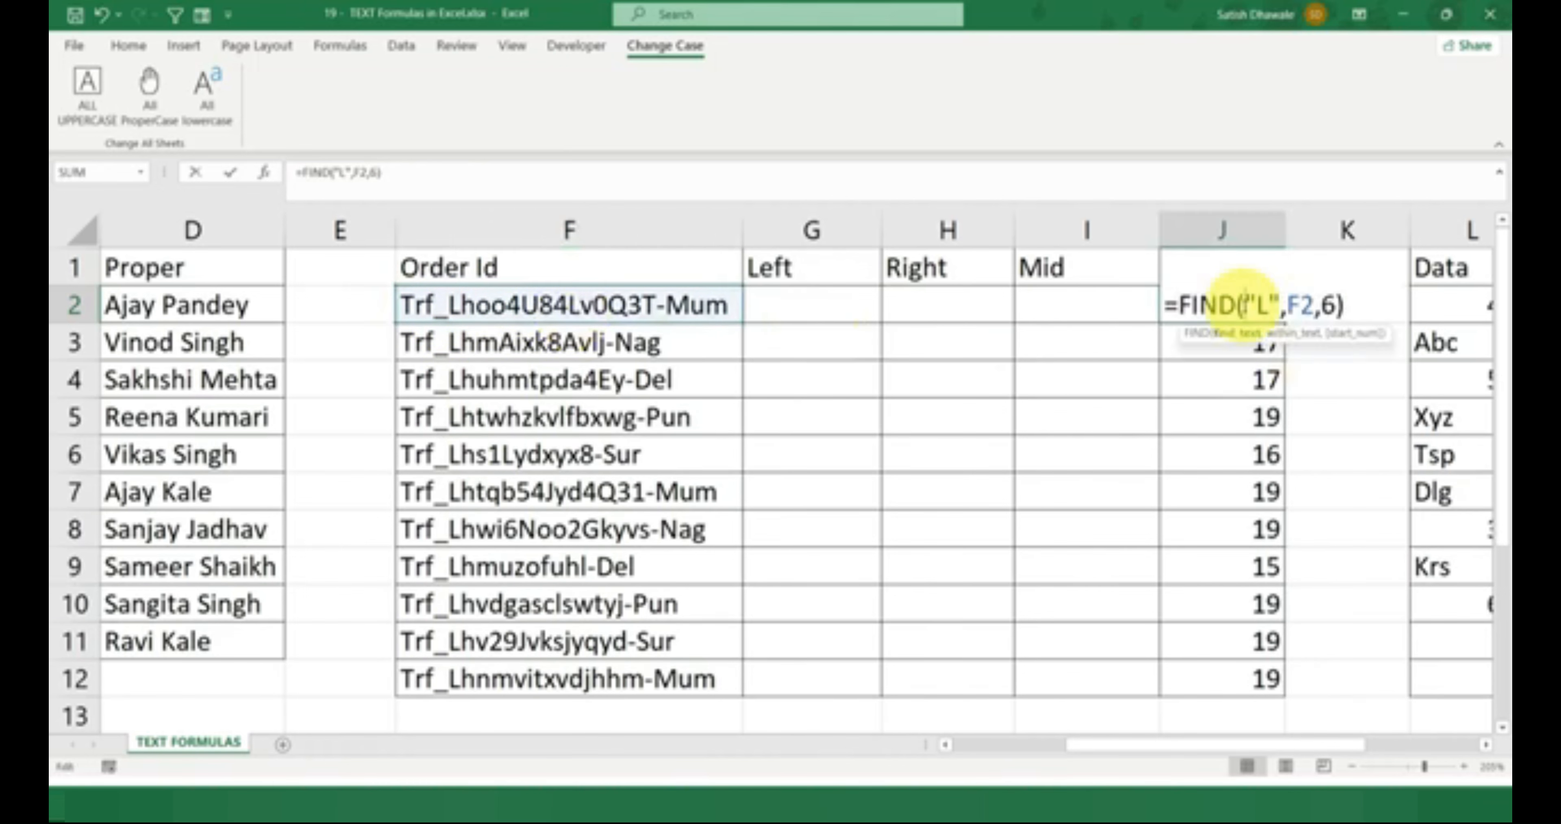
left_click(1337, 304)
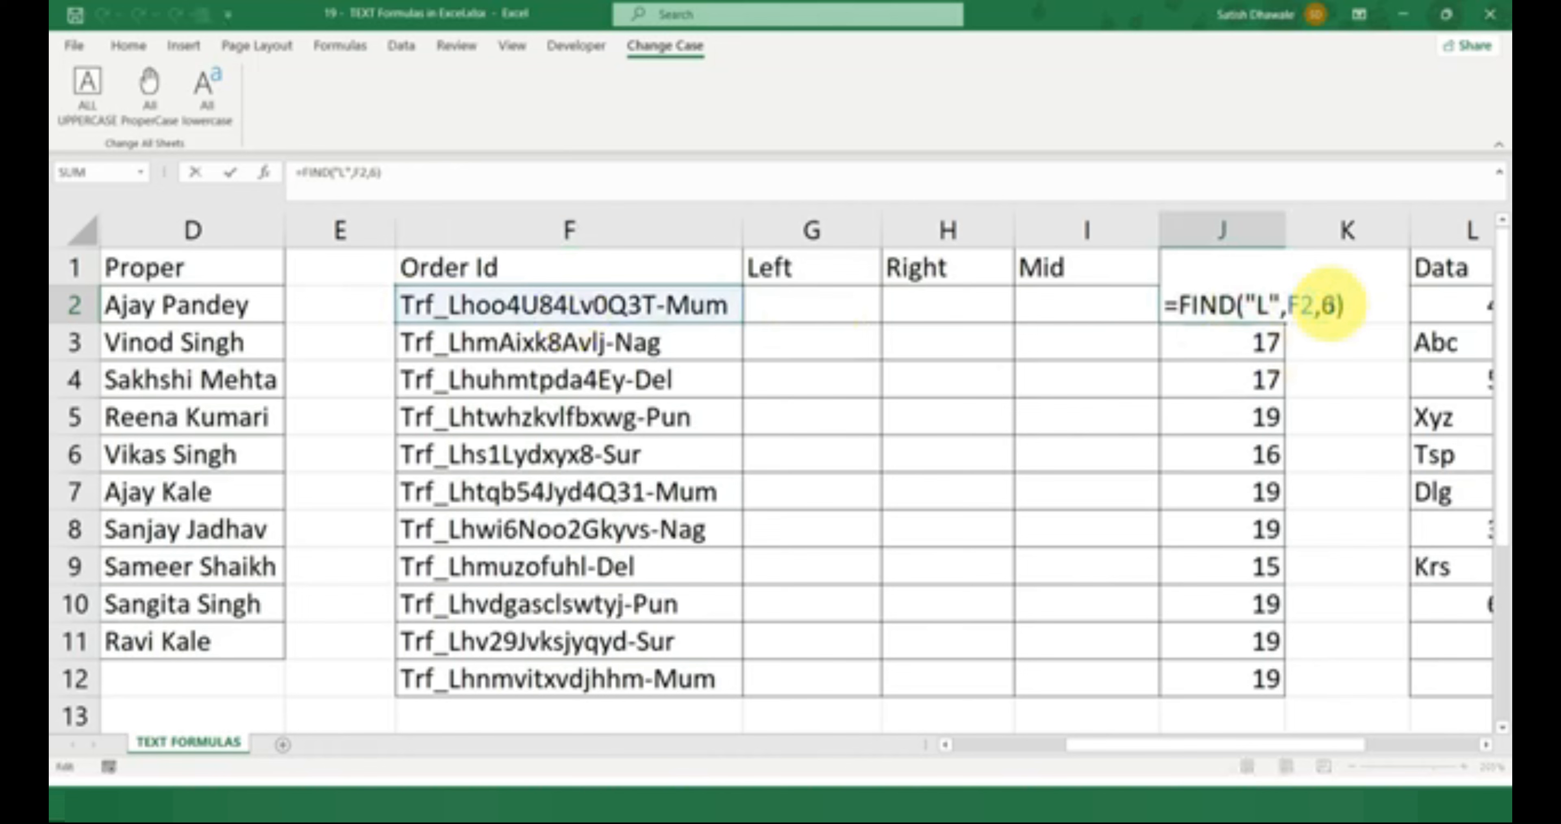
left_click(1332, 305)
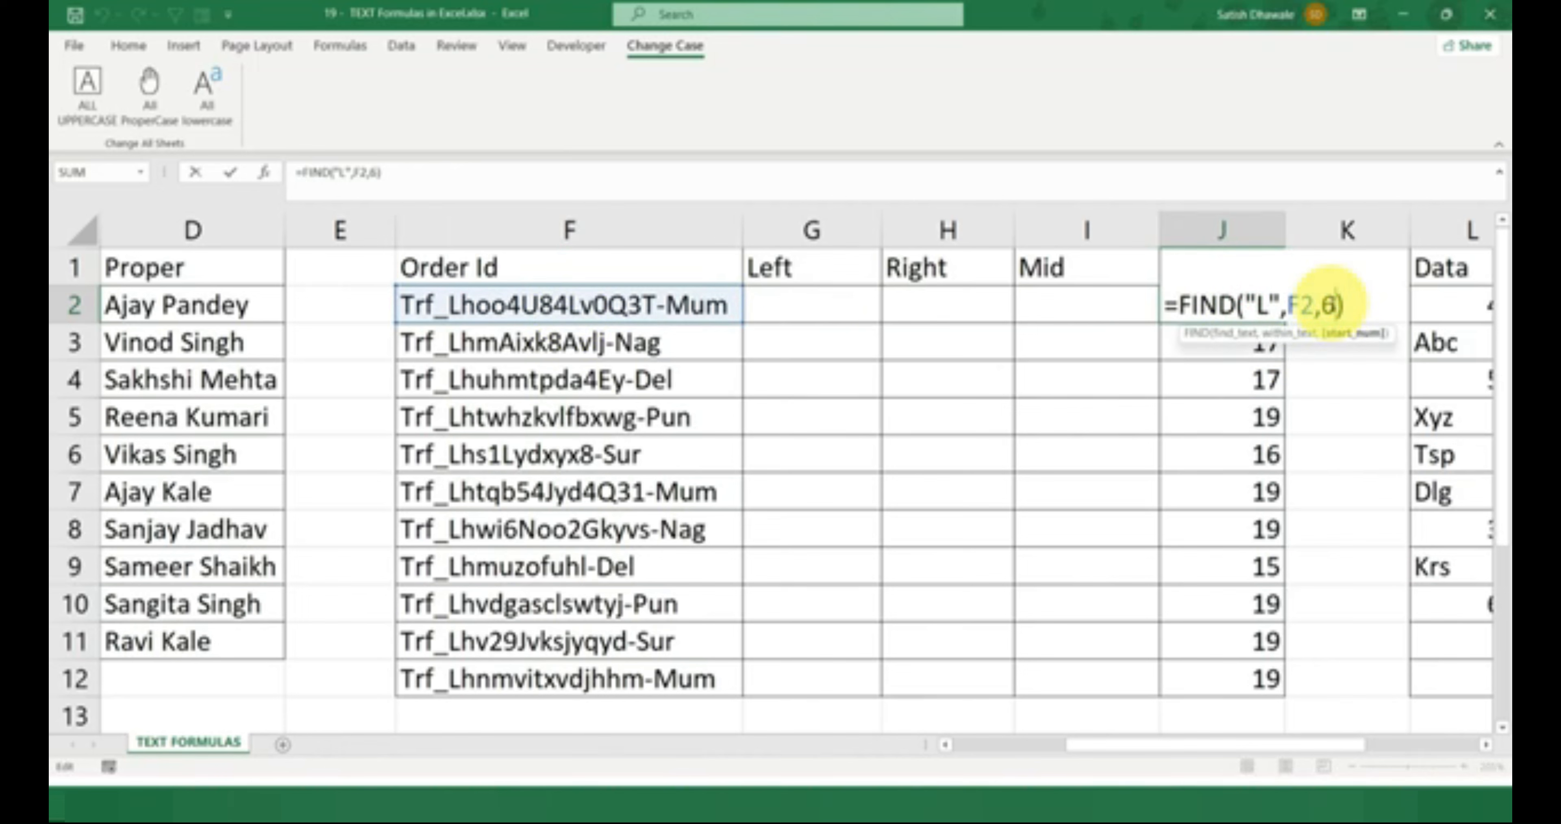
type("1")
key("Return")
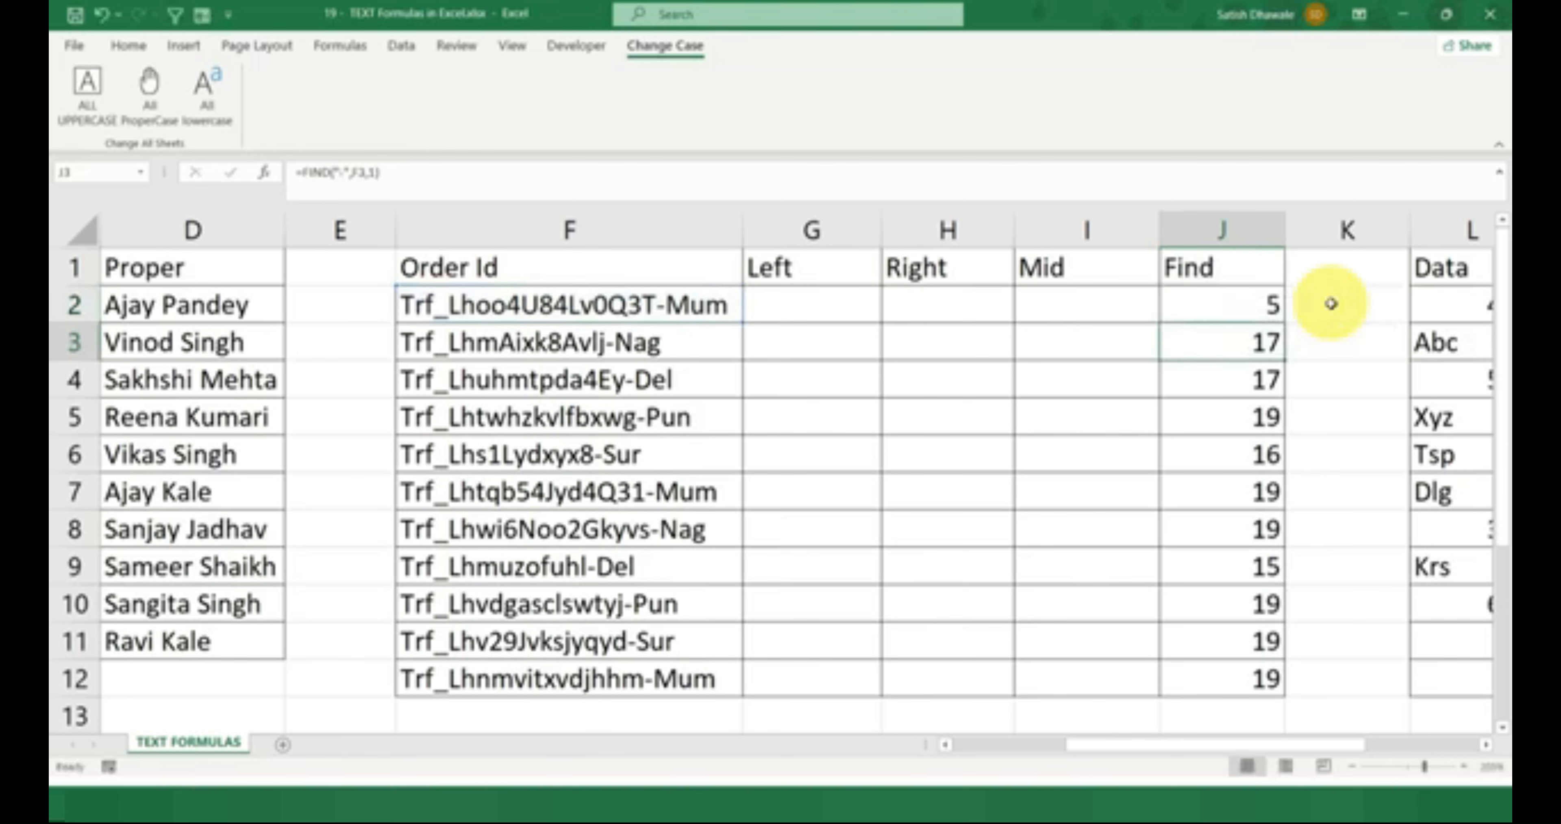
Change the search character in J2's FIND formula to "-" and fill the formula down to J12
double_click(1285, 304)
left_click(1247, 306)
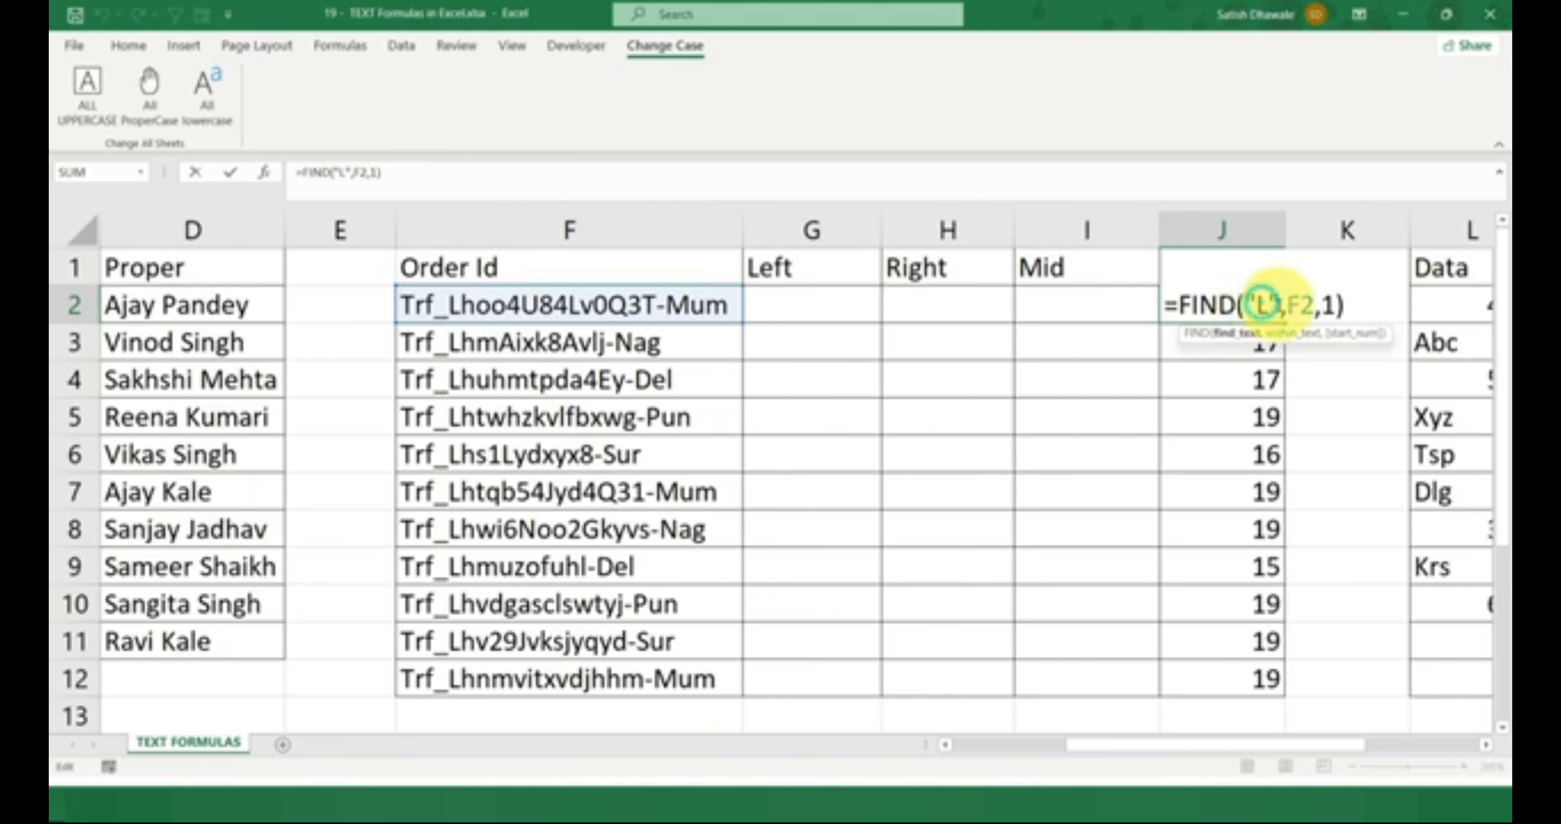
key("BackSpace")
type("-")
key("Return")
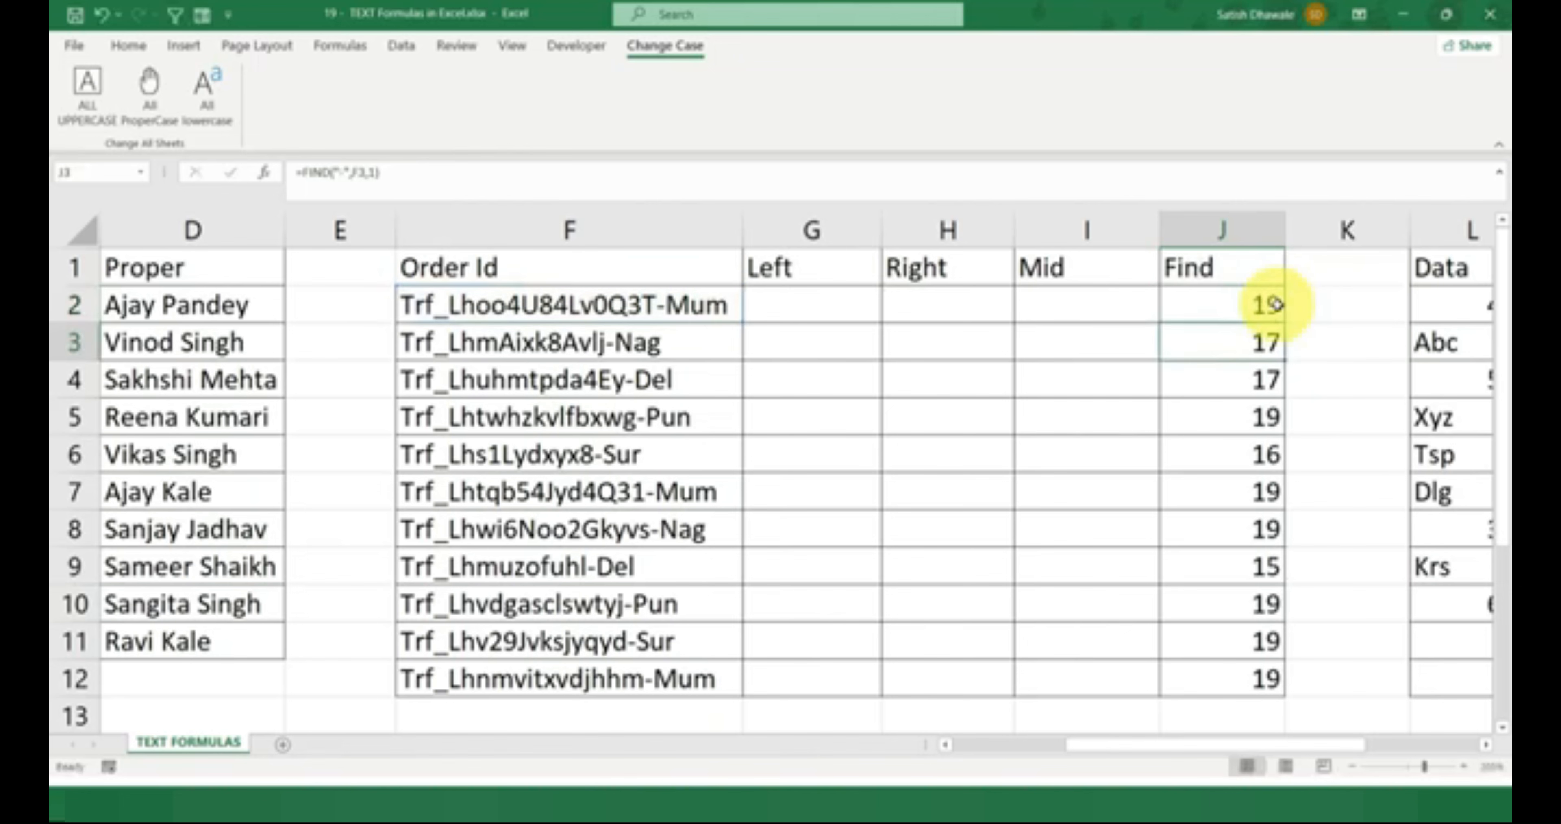
left_click(1270, 305)
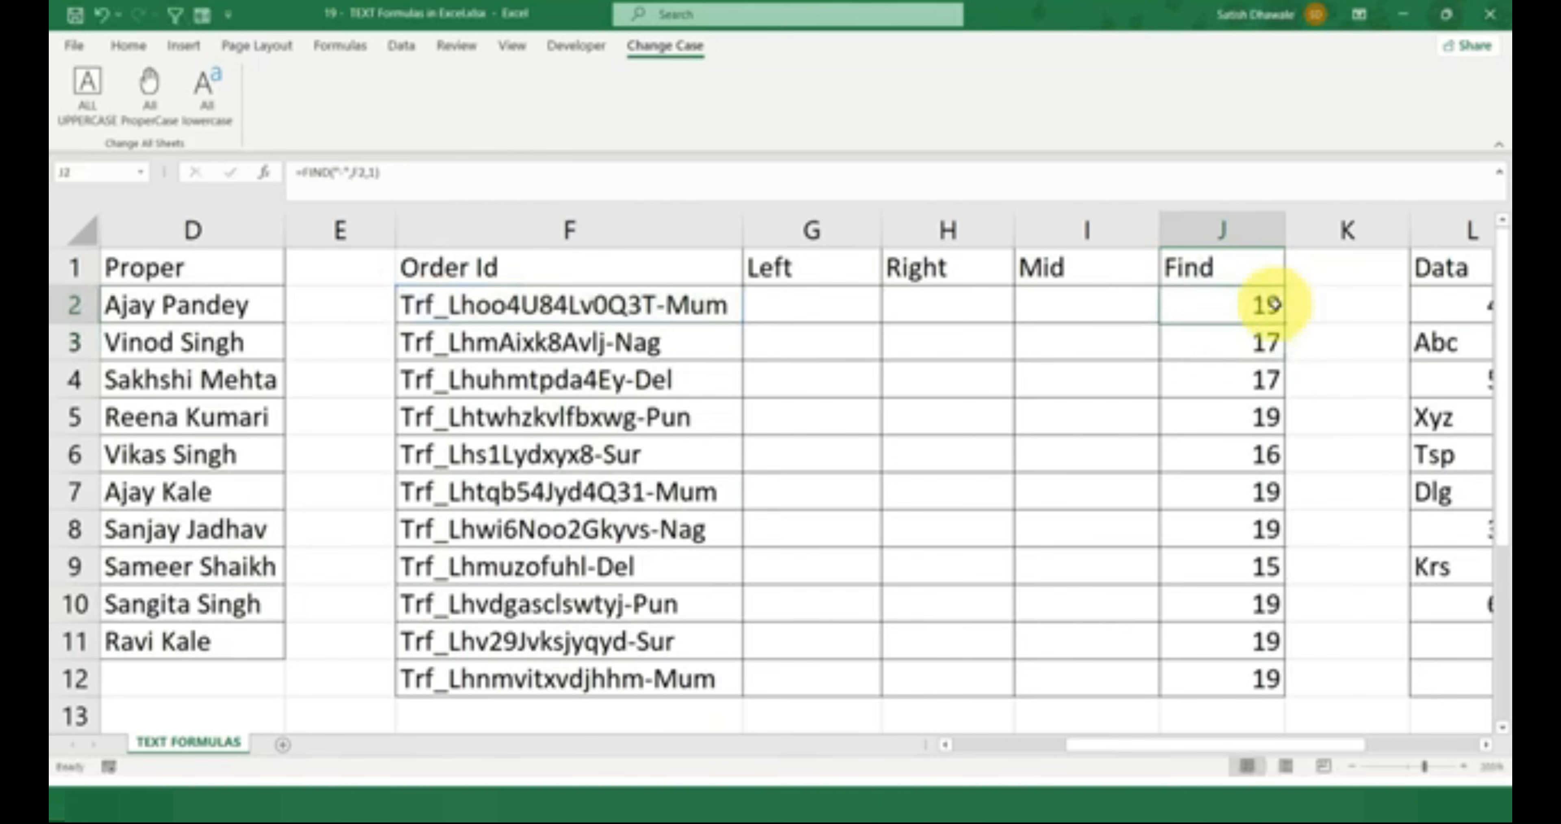
double_click(1287, 322)
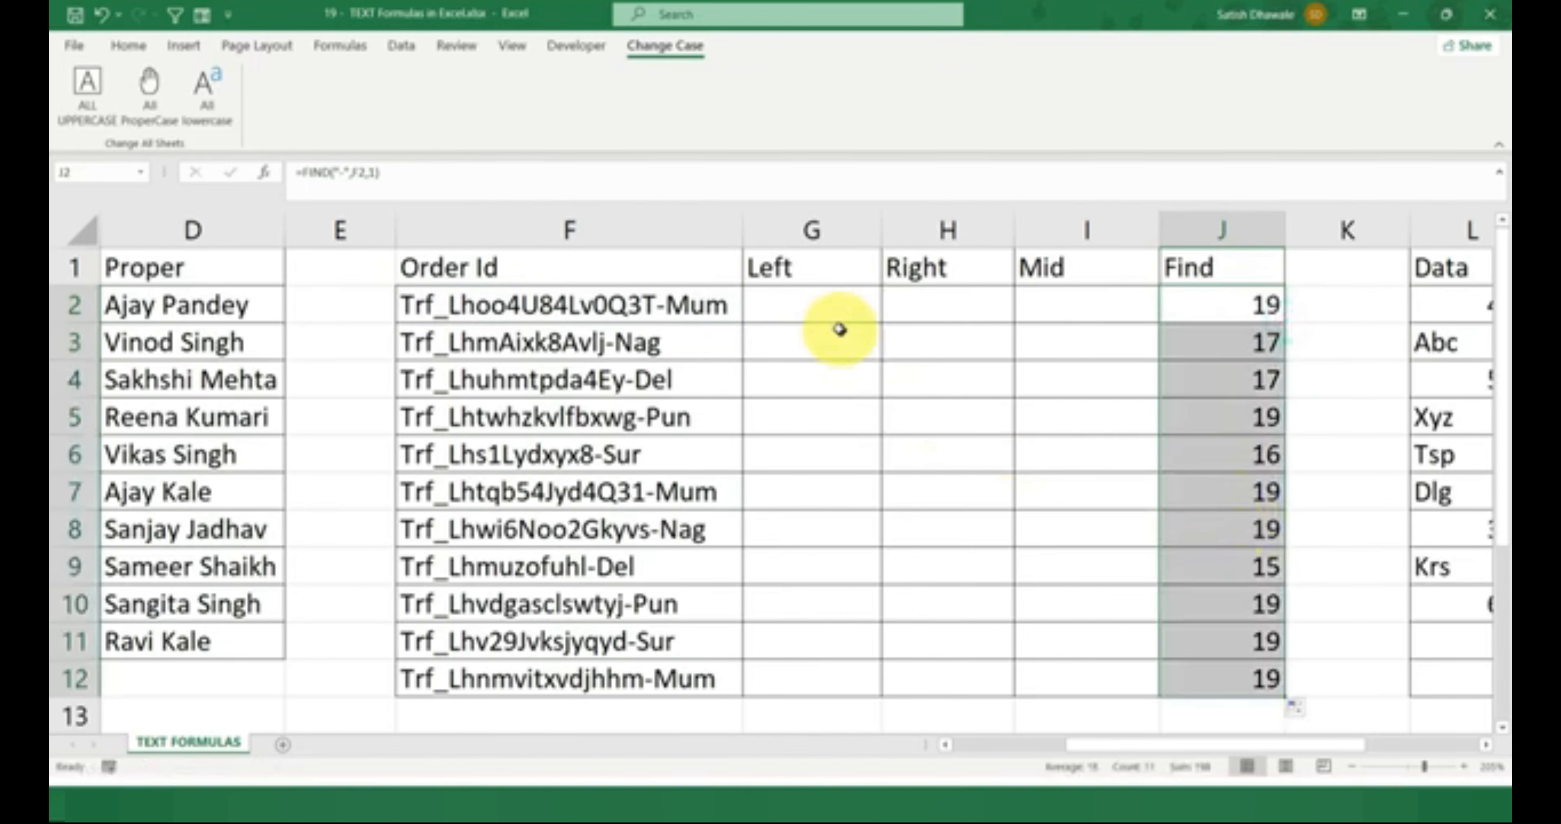
Add the column header "LEN" in K1, beside the Find column
left_click(836, 305)
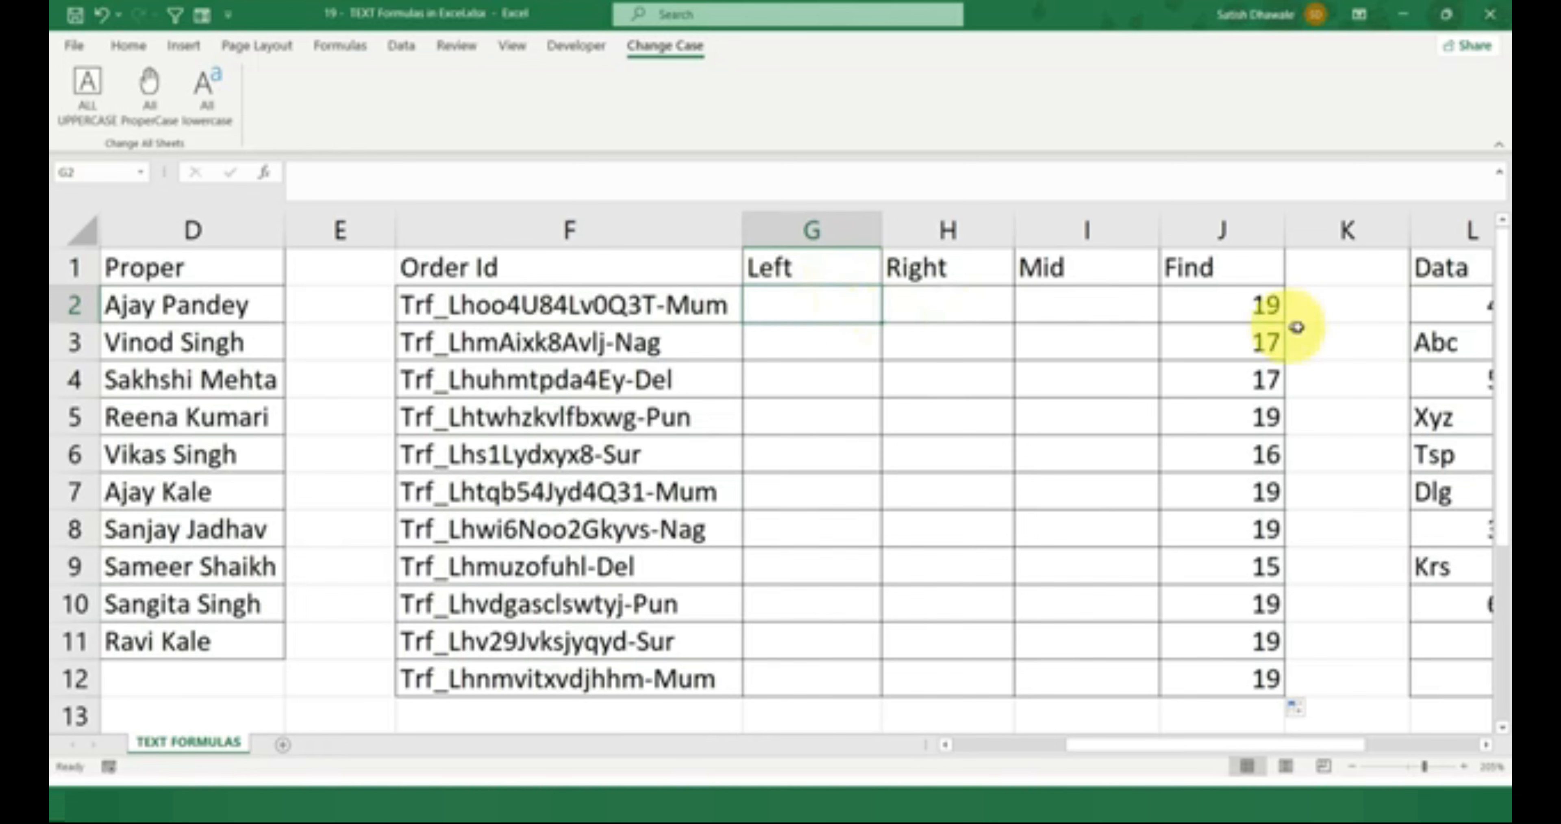
left_click(1358, 269)
type("k")
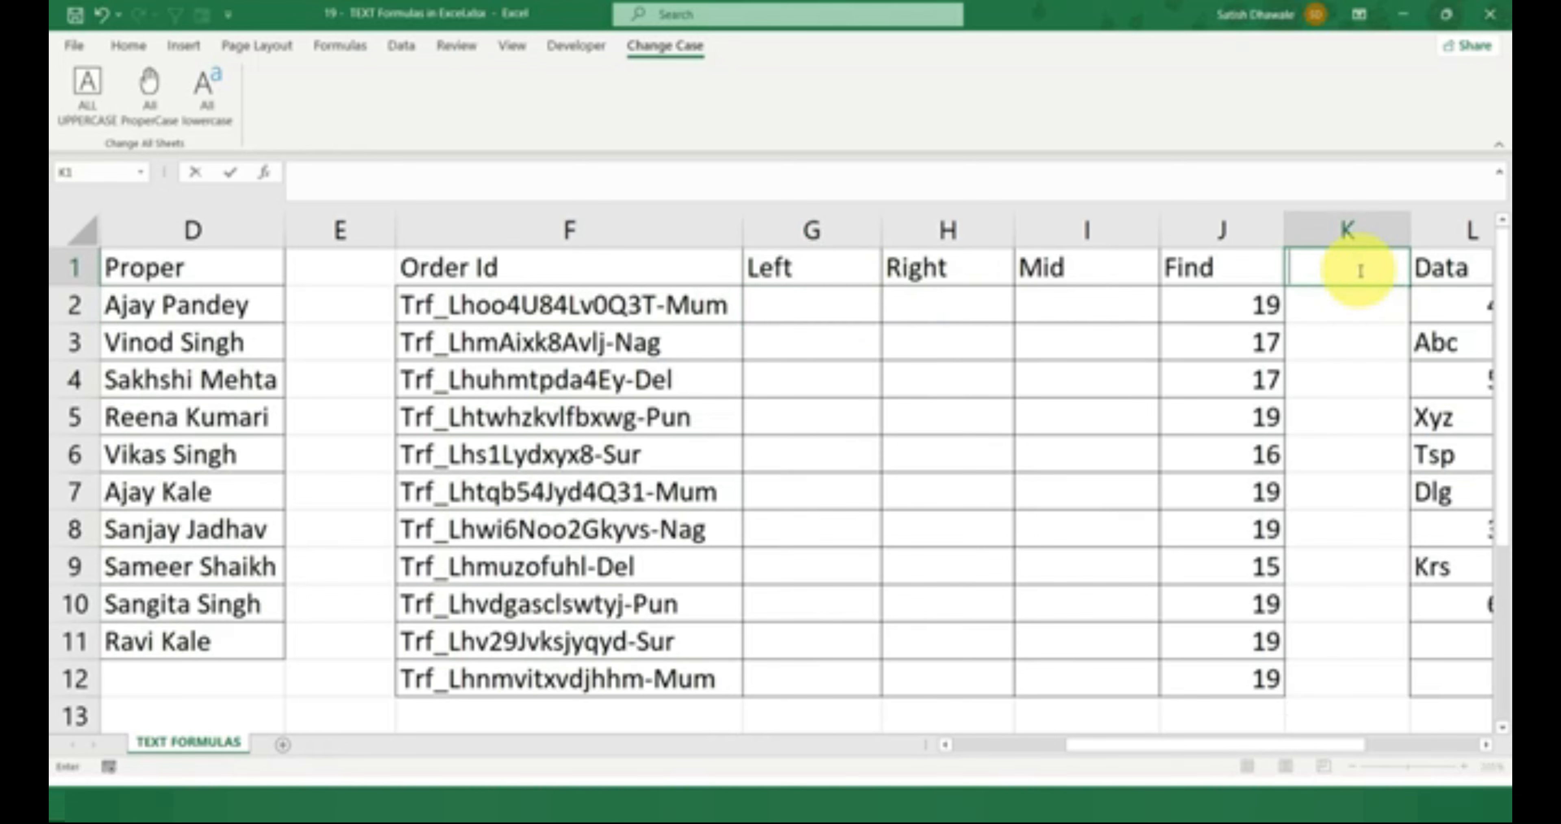
type("LEN")
key("Return")
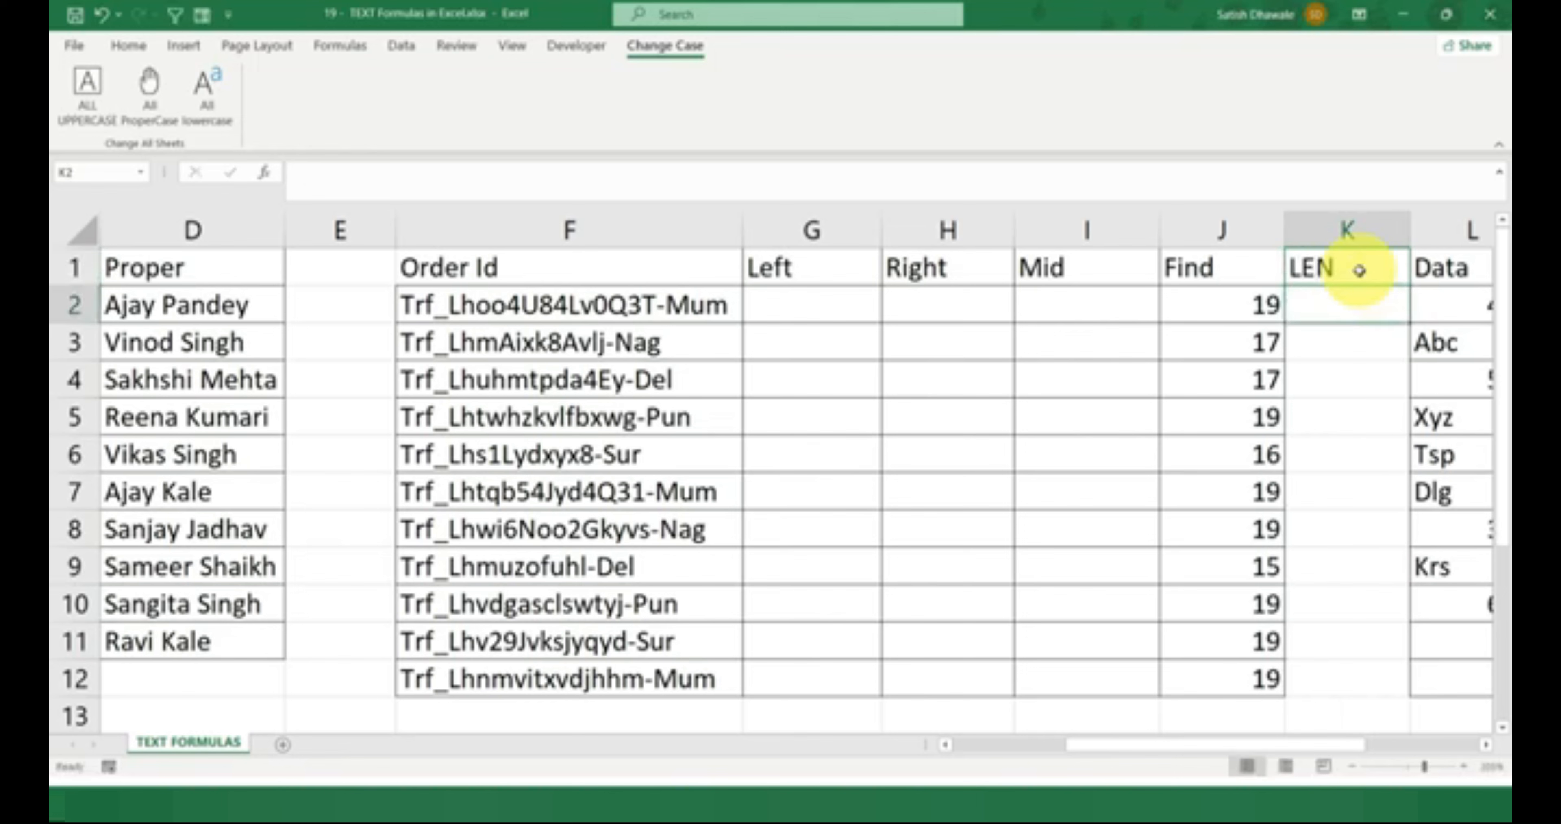
Enter =LEN(F2) in K2 to count the order ID's characters and fill the formula down to K12
type("=")
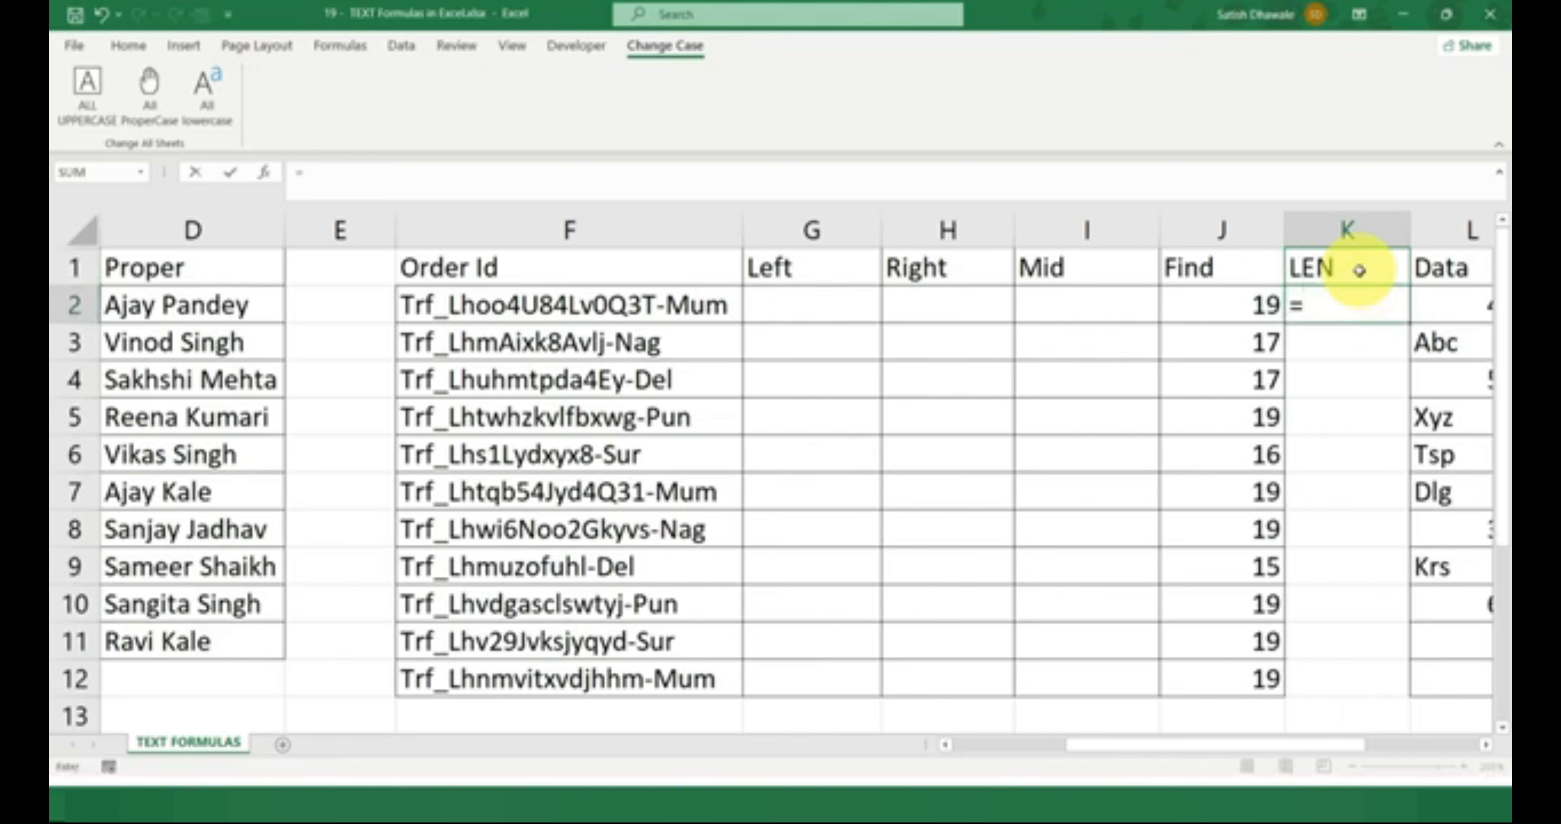
type("LEN(")
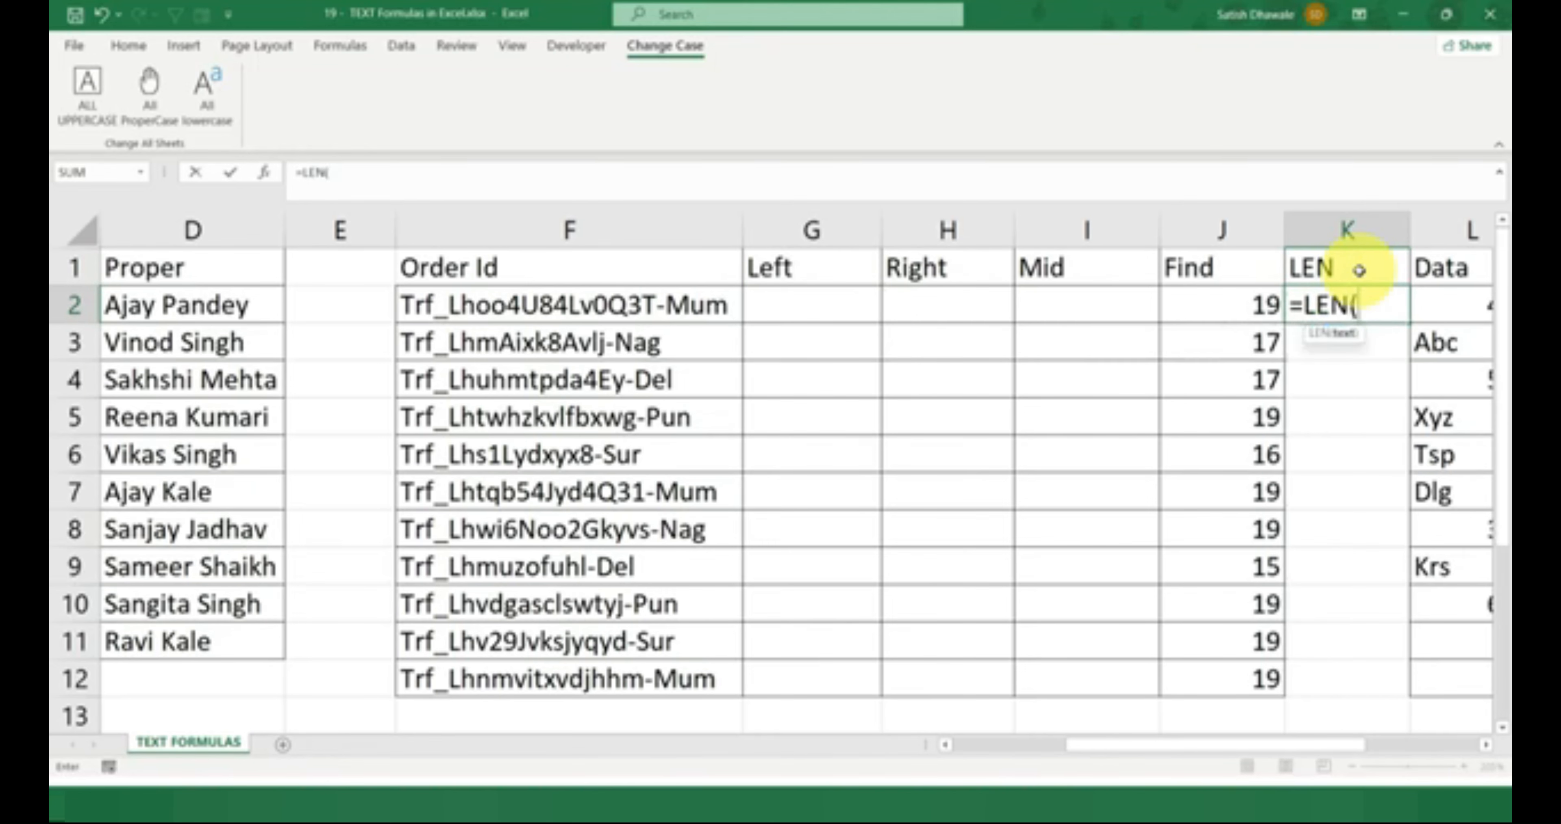
left_click(624, 305)
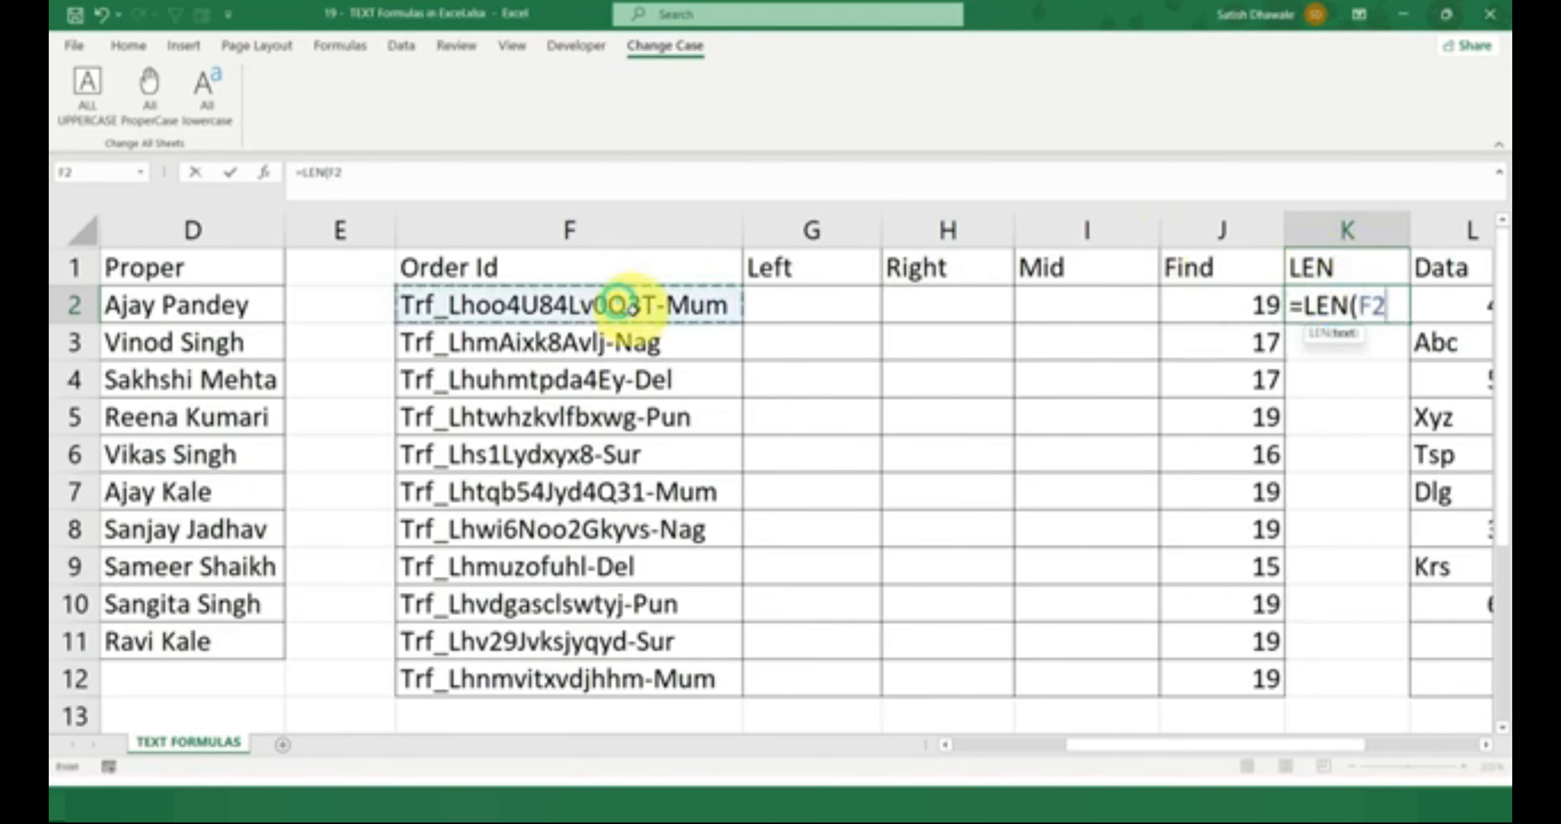
type(")")
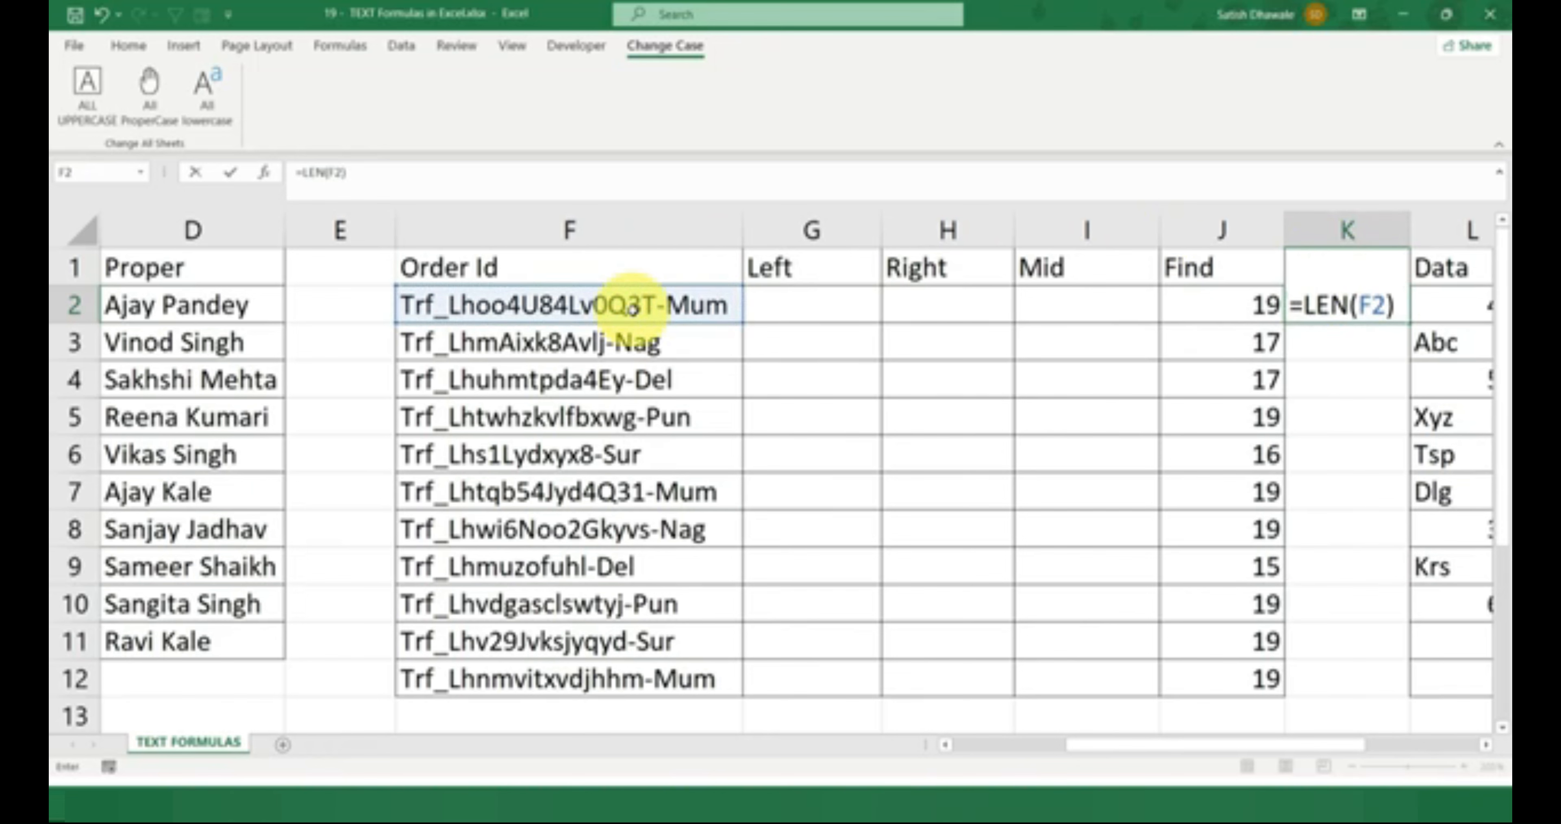
key("Return")
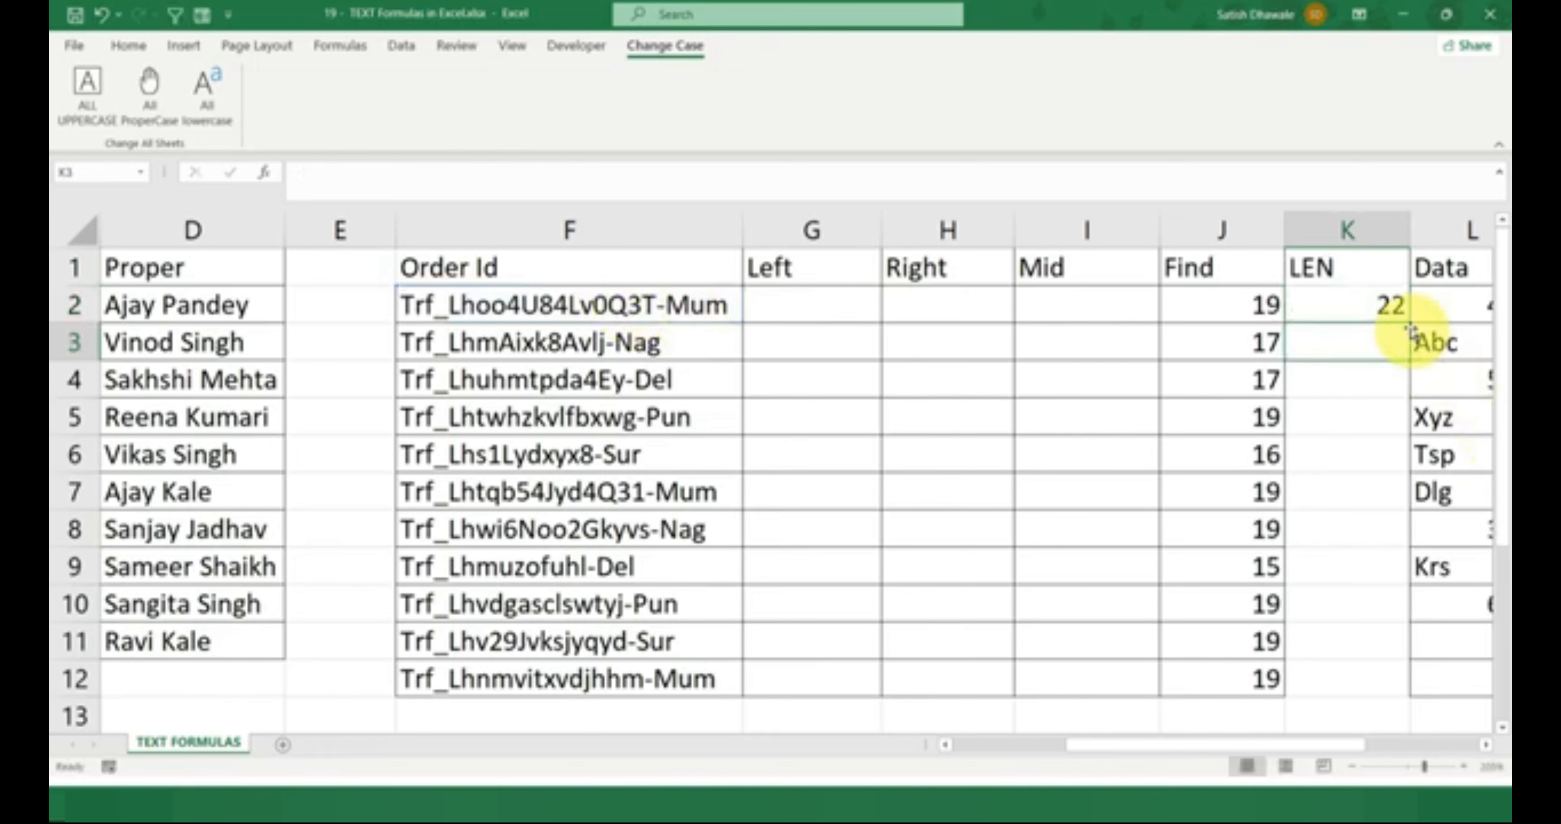
left_click(1397, 307)
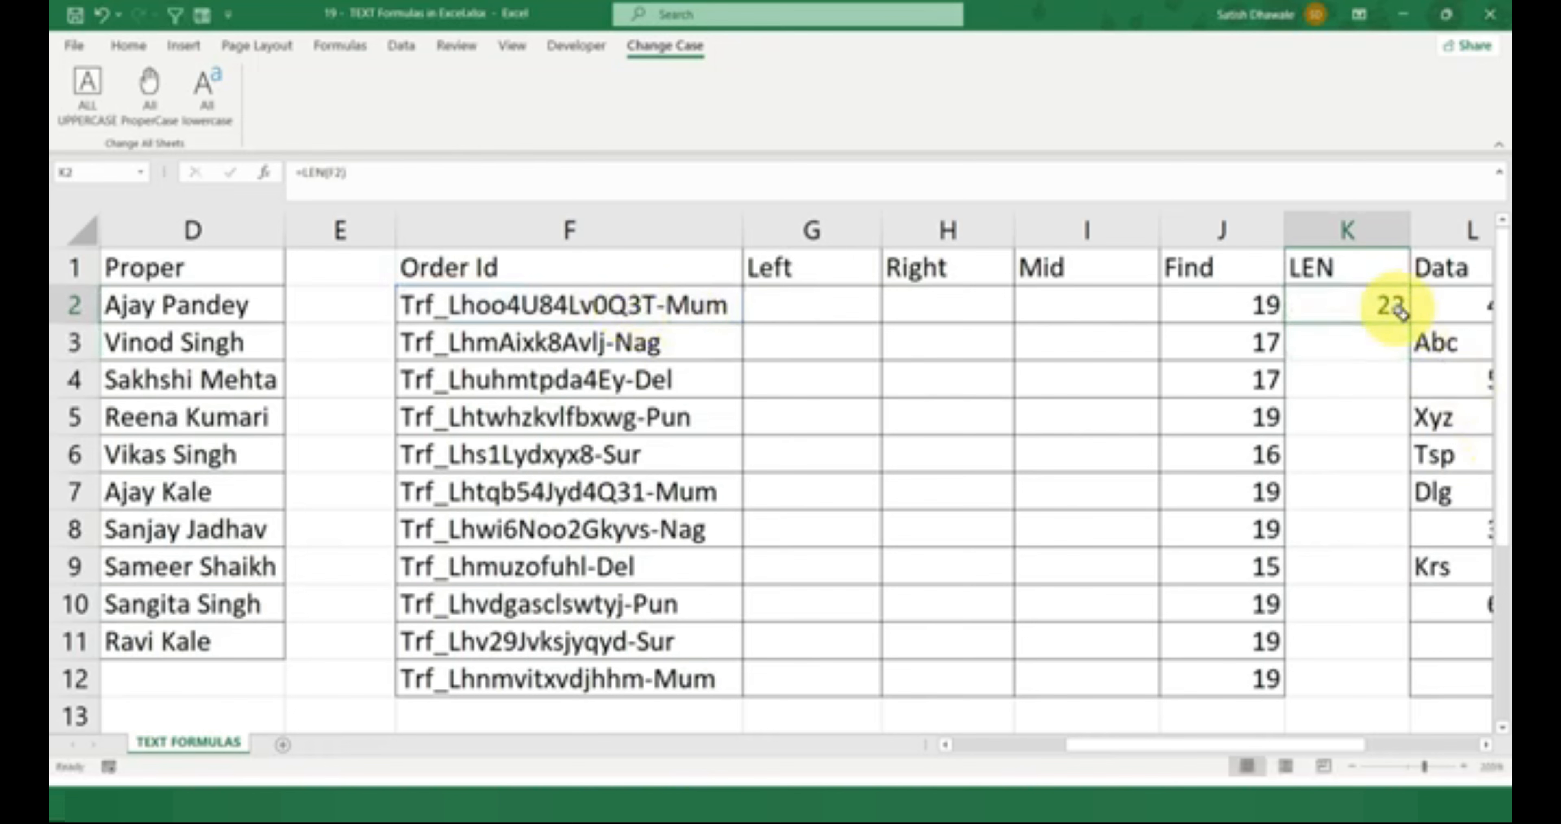
double_click(1409, 323)
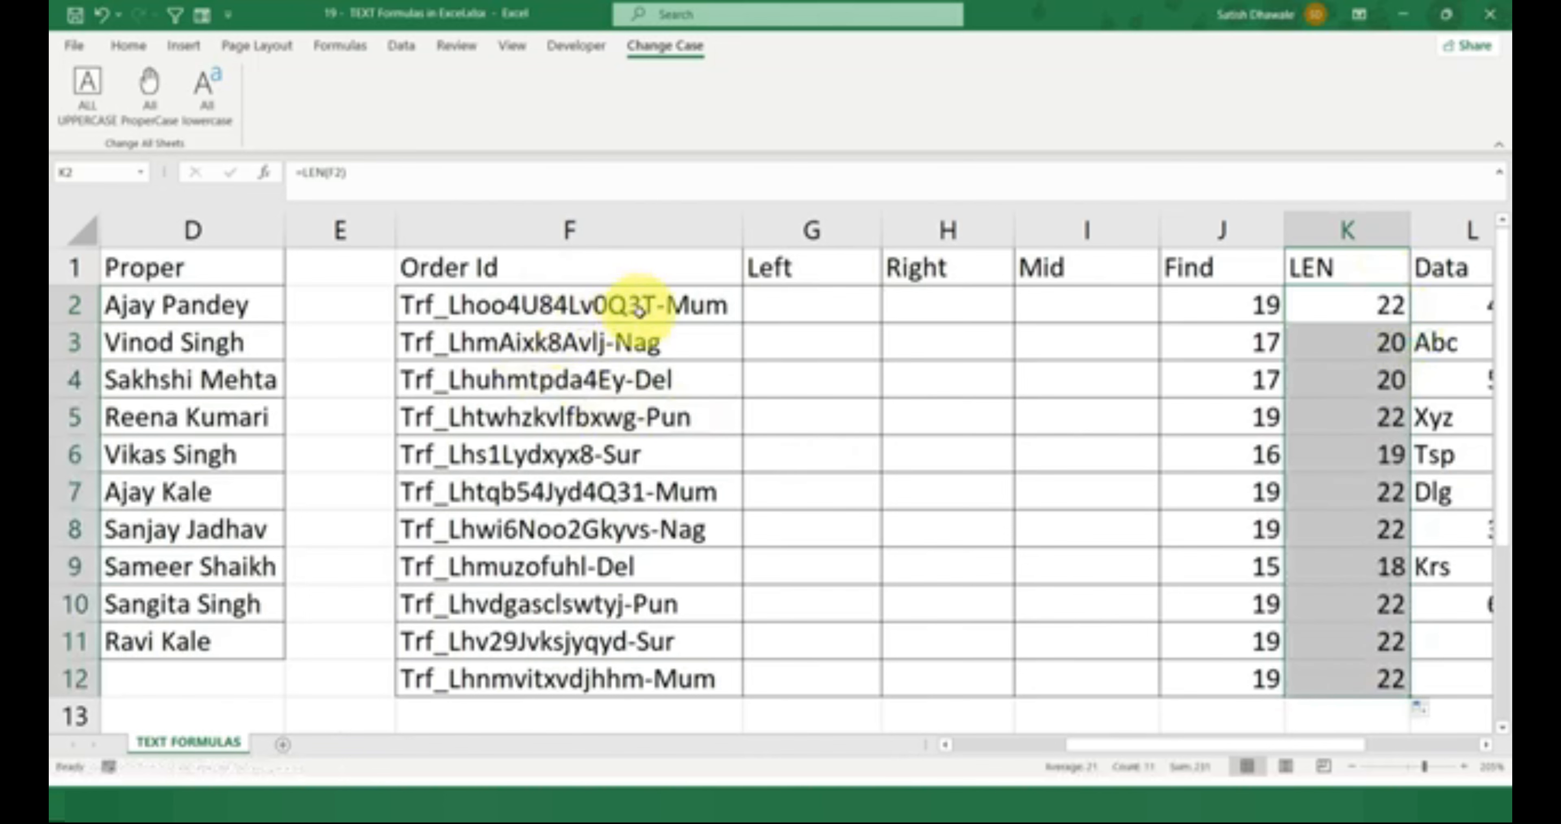
Examine the LEN results in K2:K12 cell by cell and inspect the formula in K2
left_click_drag(1359, 305, 1349, 670)
left_click(1384, 306)
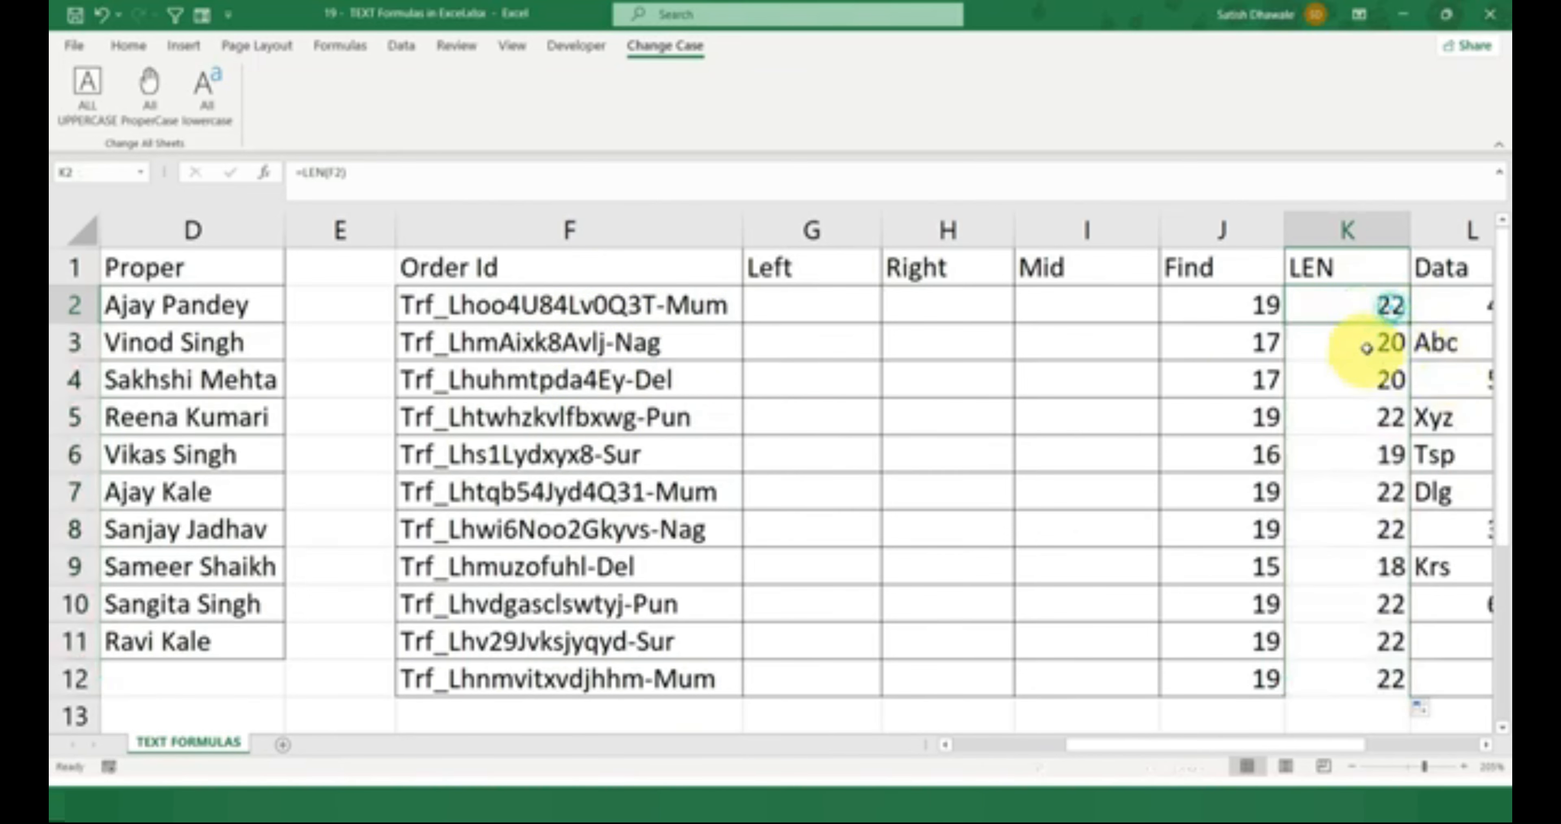
left_click(1366, 345)
left_click(1365, 381)
left_click(1365, 418)
left_click(1364, 451)
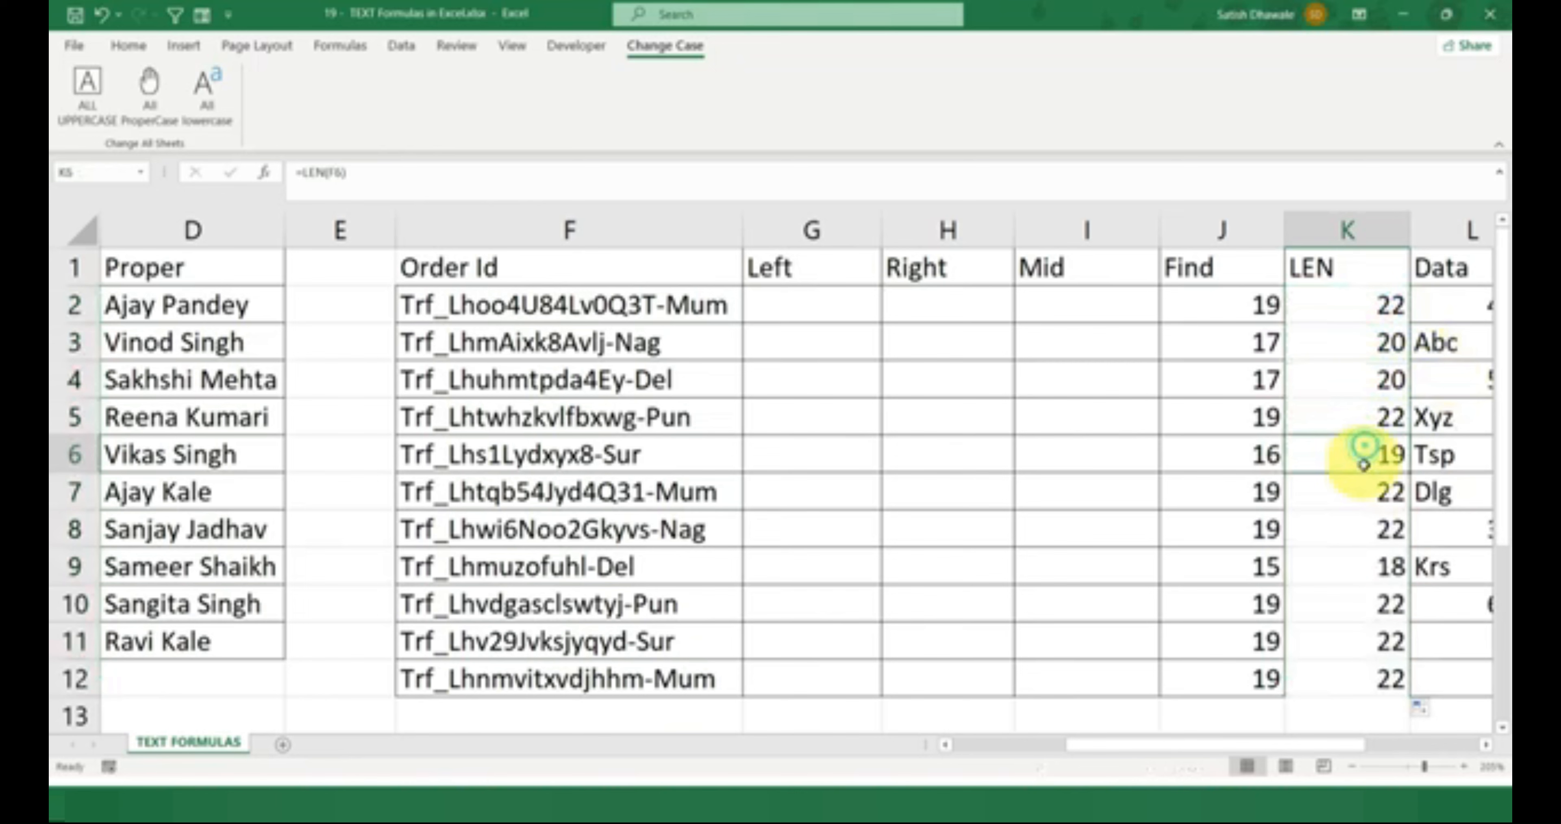
left_click(1366, 491)
left_click(1369, 524)
double_click(1394, 306)
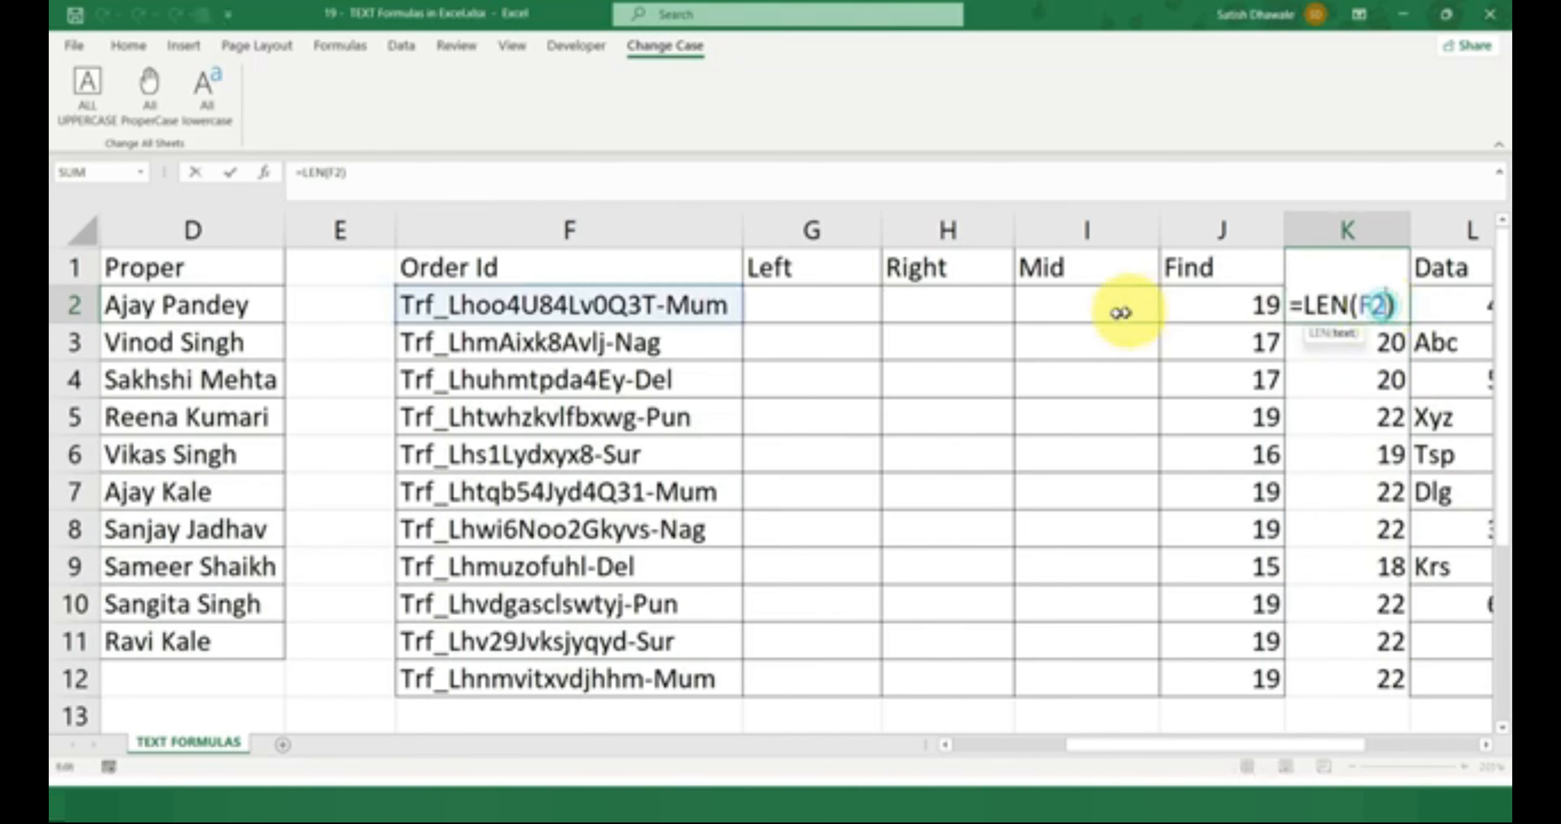
Test the LEN formula by replacing the order ID in F2 with "A" and with "B"
left_click(621, 304)
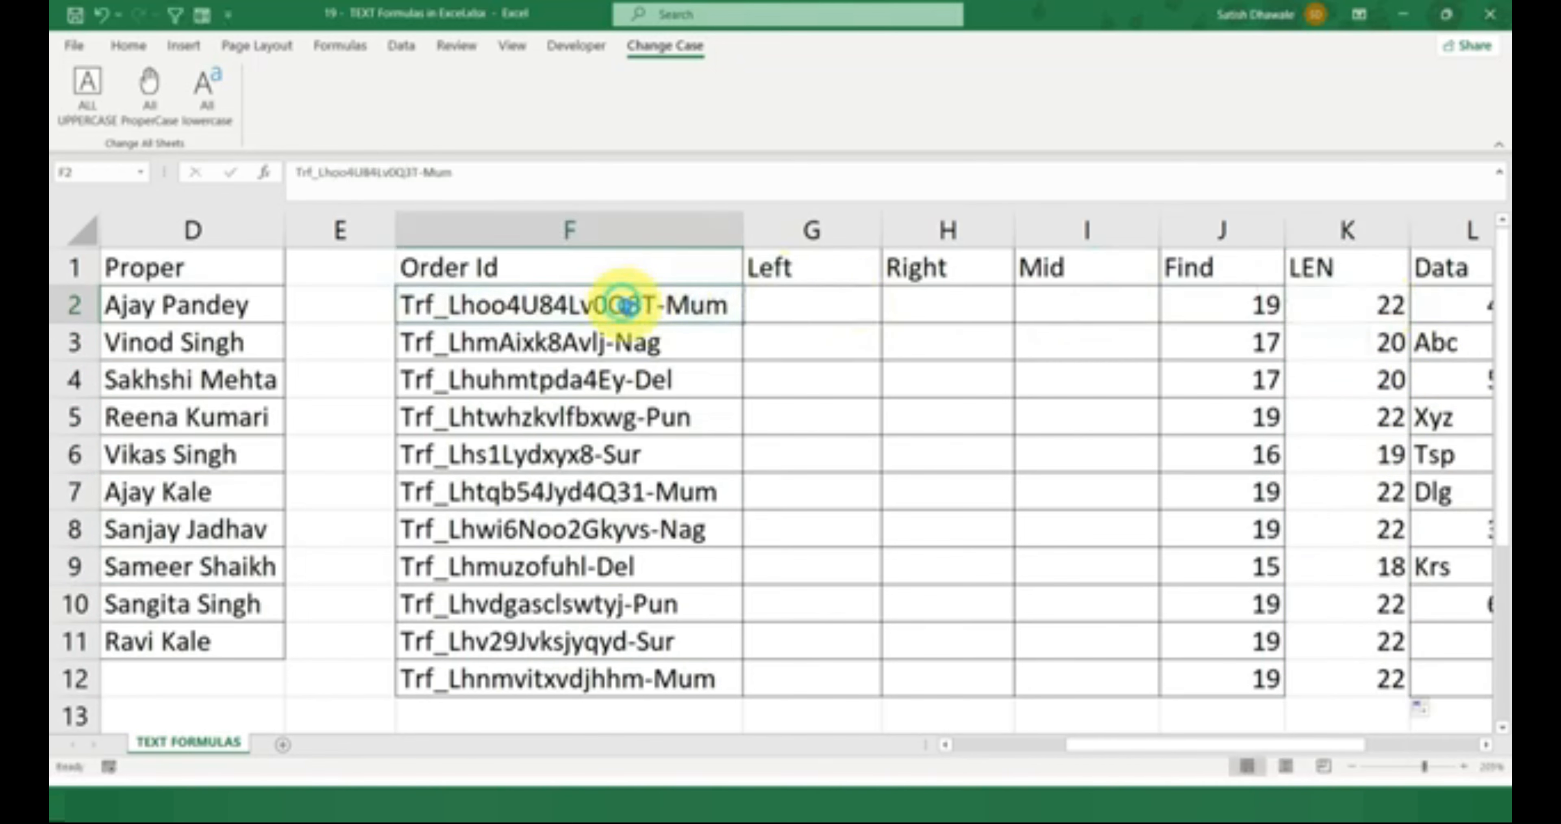
key("Delete")
type("A")
key("Return")
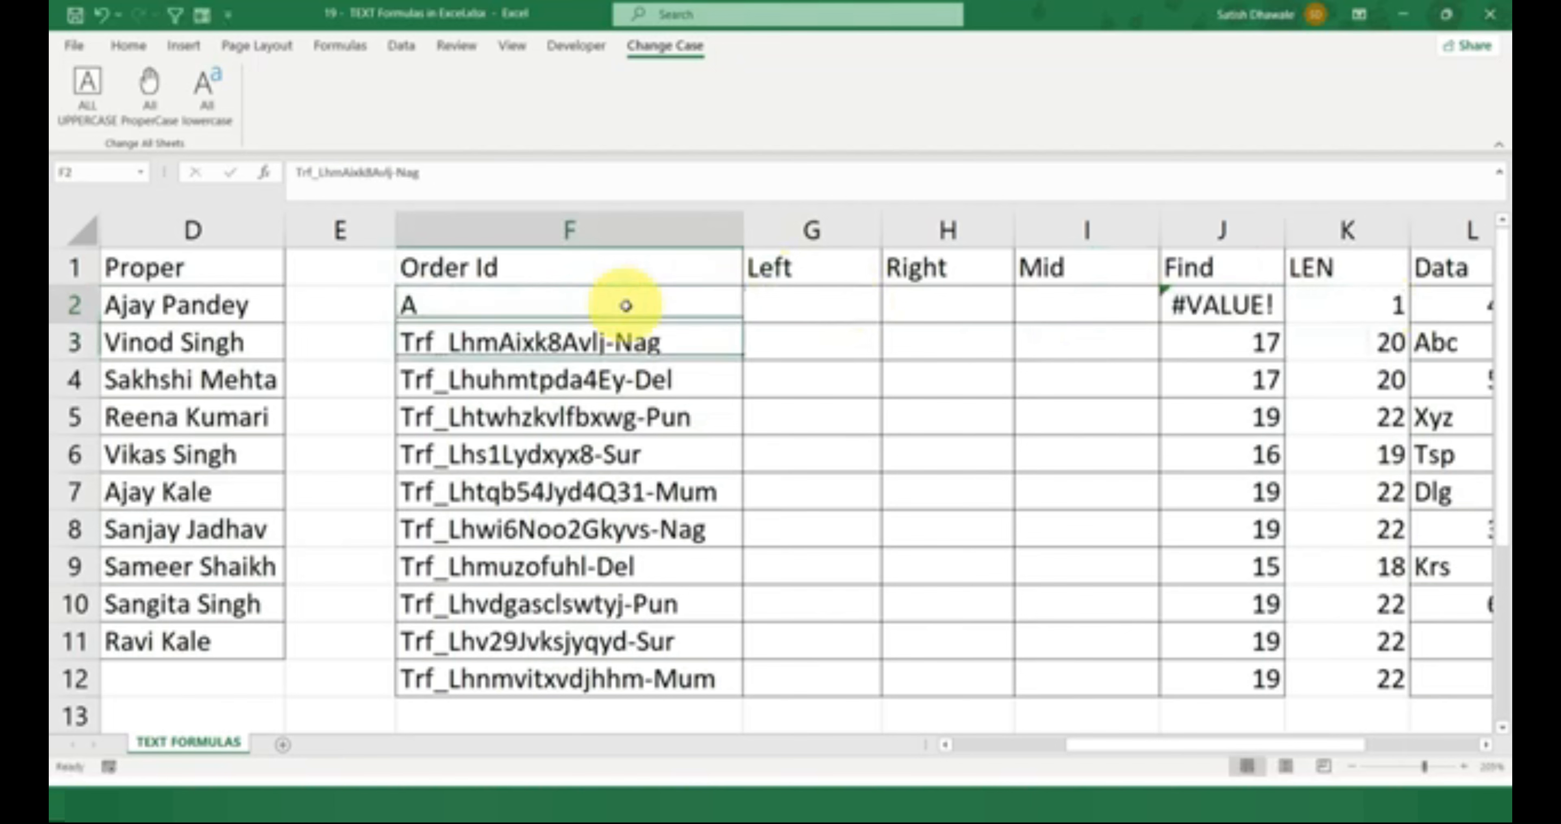
left_click(626, 305)
type("B")
key("Return")
Test the LEN formula with longer text in F2, entering "ABC" and "DSFDSFD"
left_click(626, 305)
type("ABC")
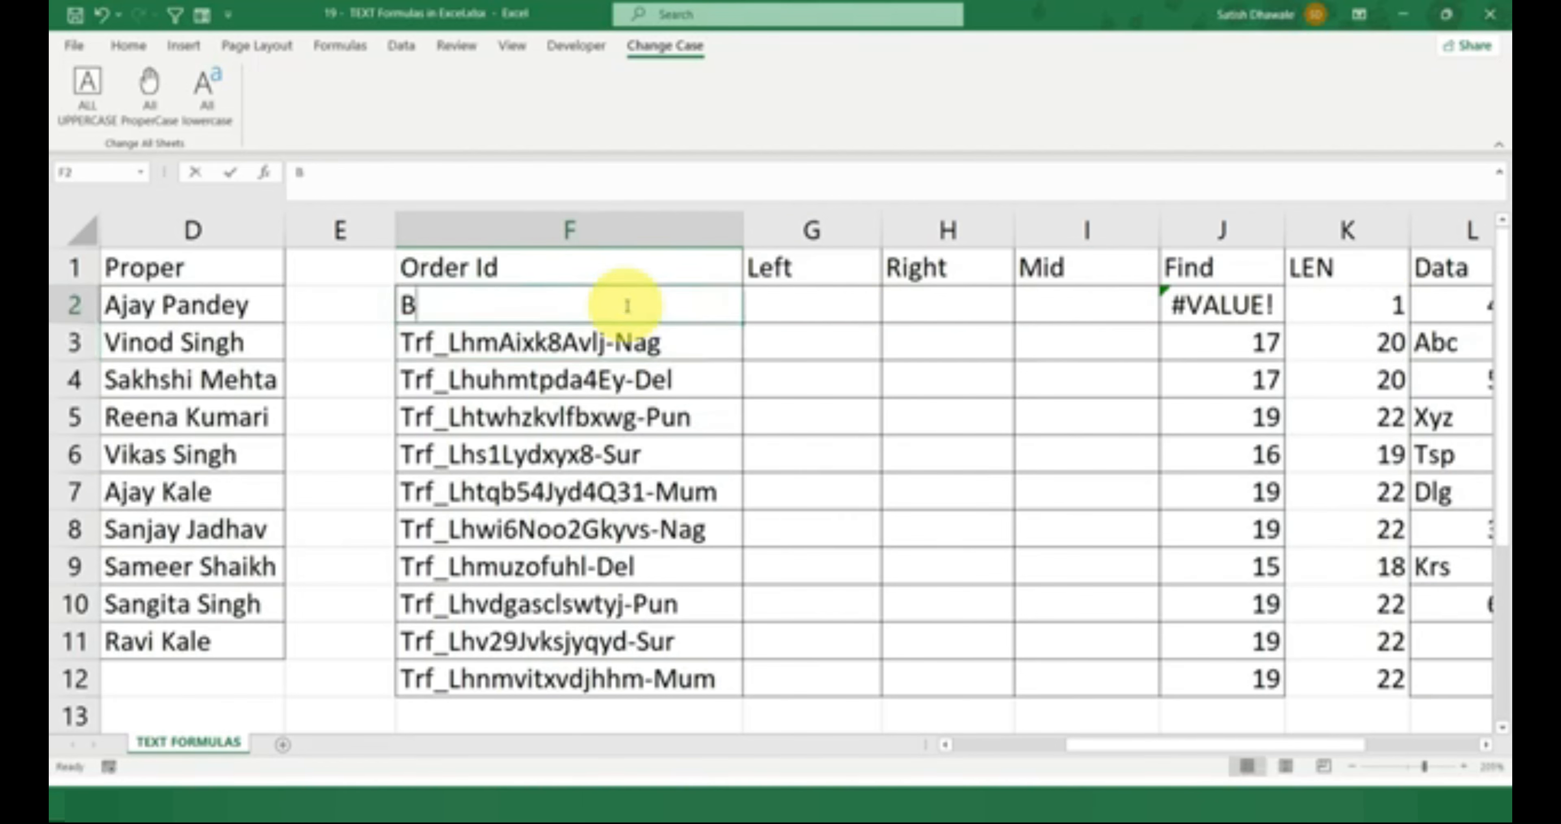
key("Return")
left_click(626, 305)
type("DS")
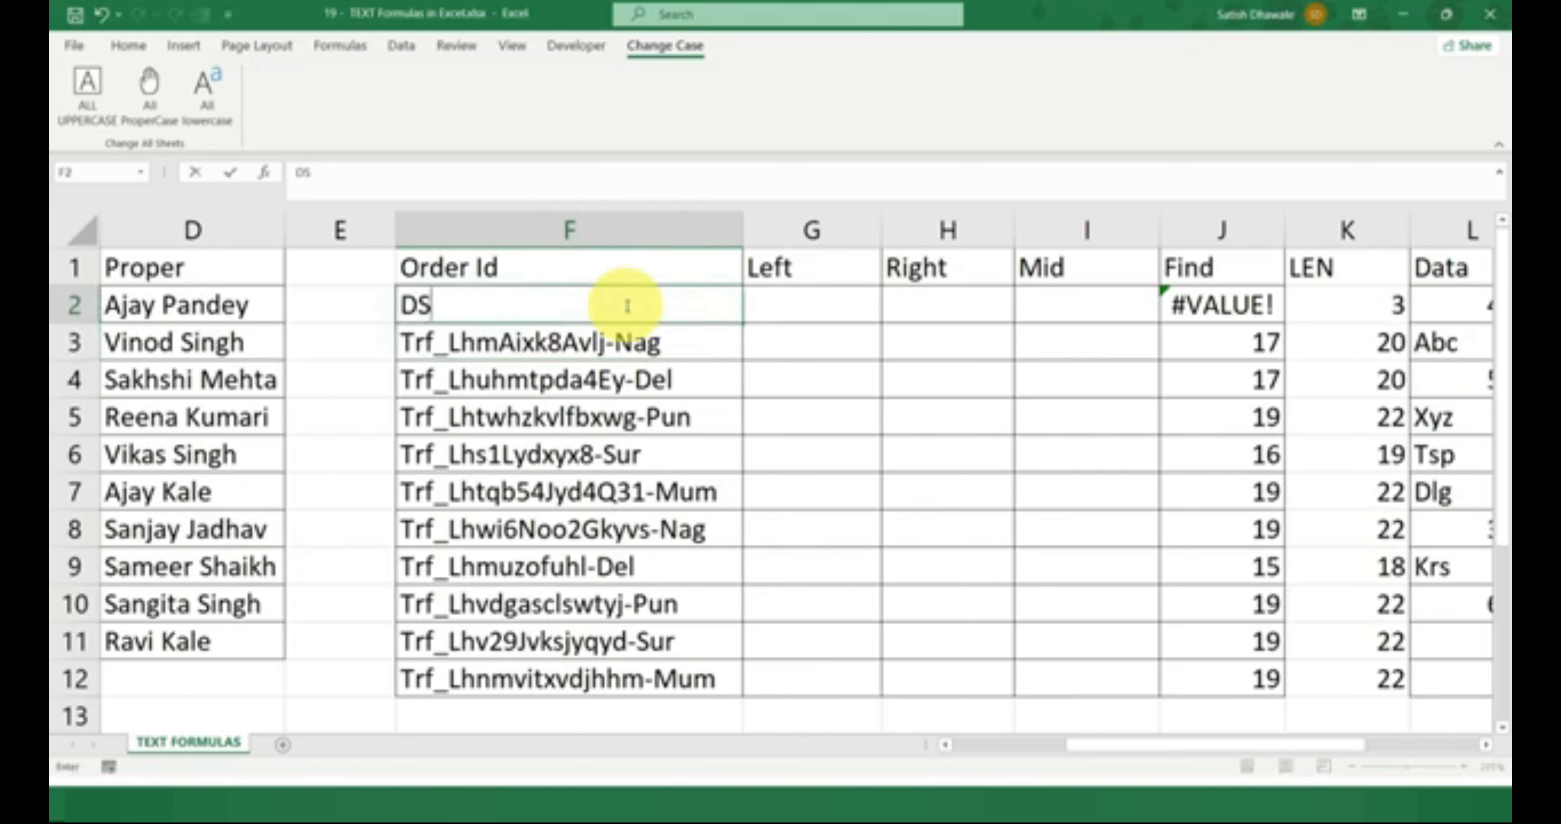
type("FDSFD")
key("Return")
Undo all the test entries in F2 to bring back its order ID, and select G2 in the Left column
left_click(626, 306)
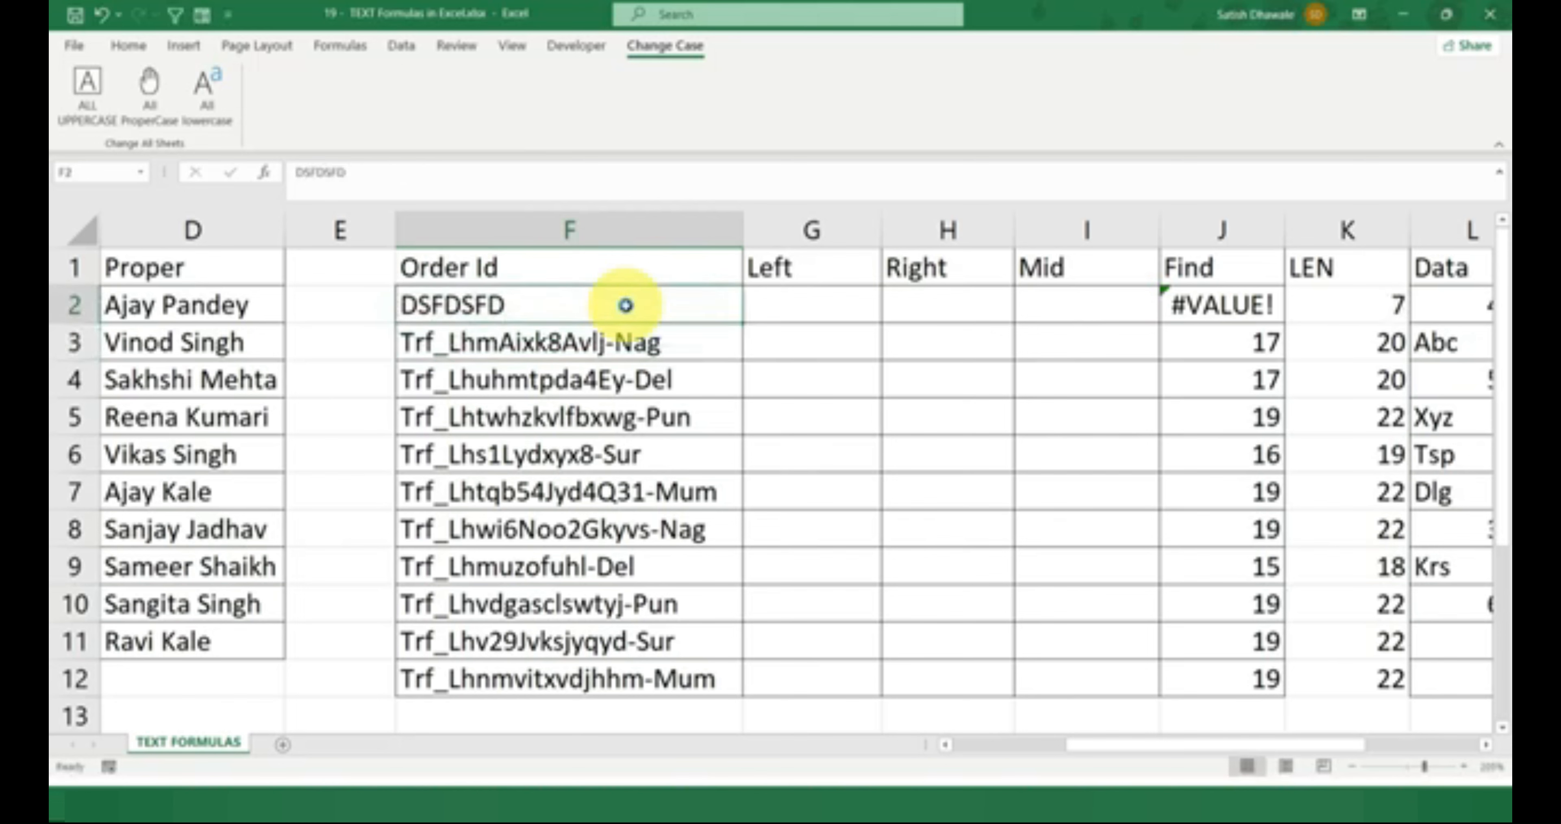
key("ctrl+z")
key("ctrl+z")
key("ctrl+z")
key("ctrl+z")
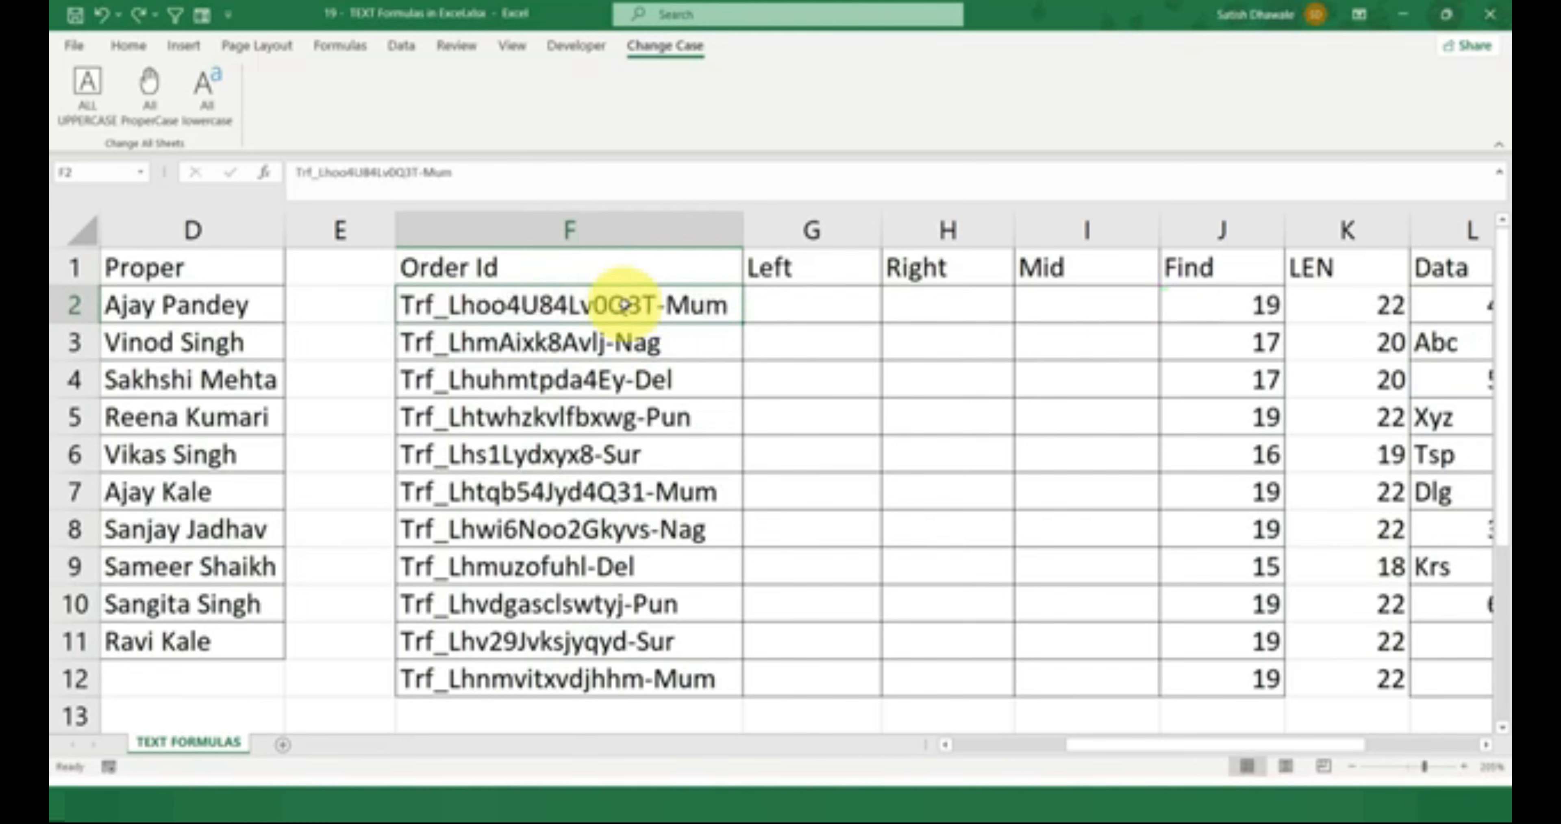
left_click(808, 301)
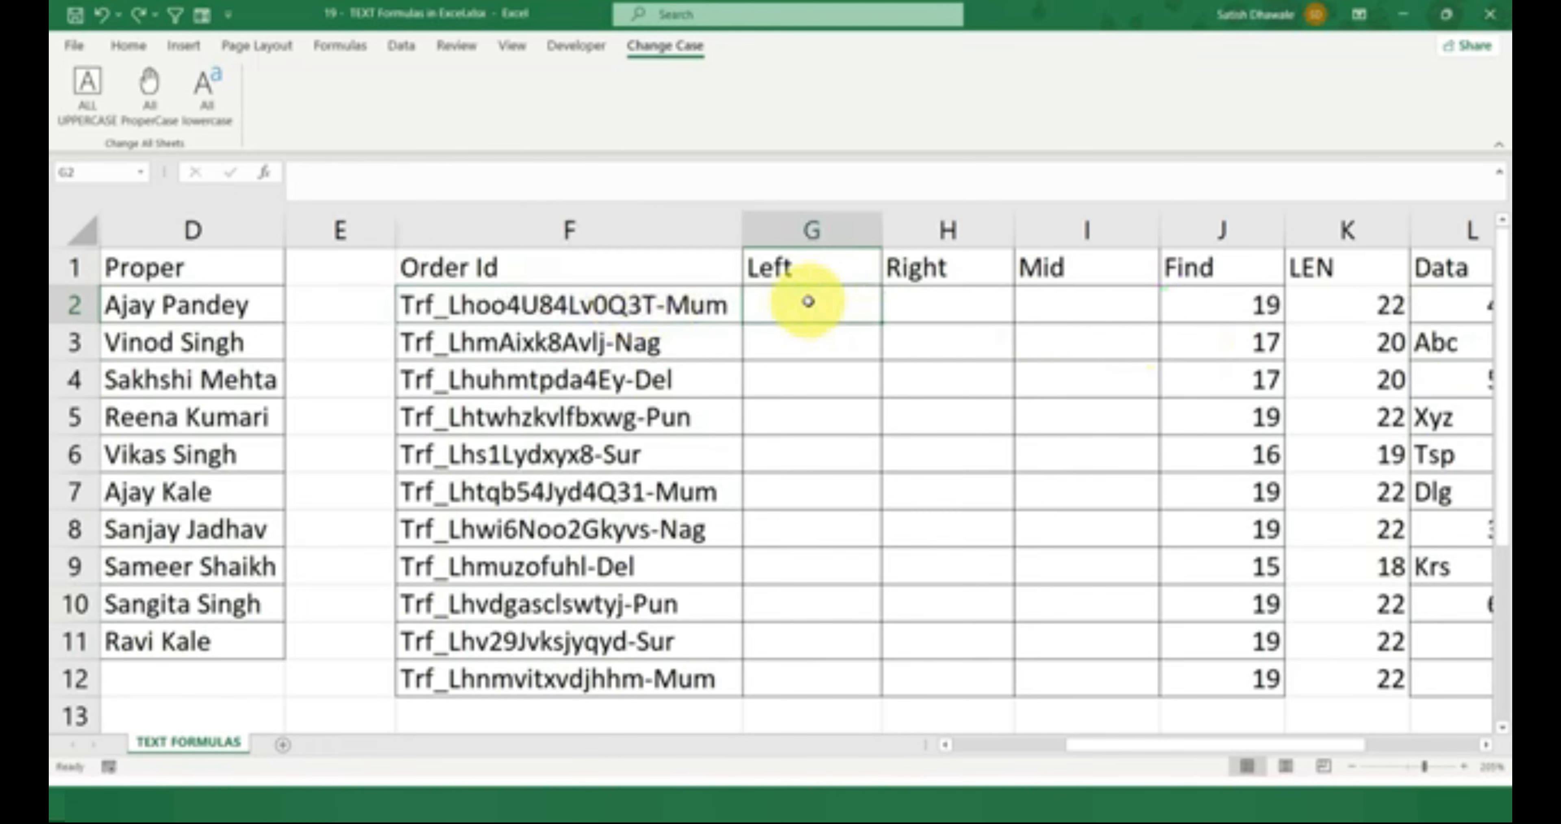
Try extracting the first three characters of the order IDs with =LEFT(F2,3) filled down G2:G12, and clear the results
left_click_drag(1375, 270, 1261, 667)
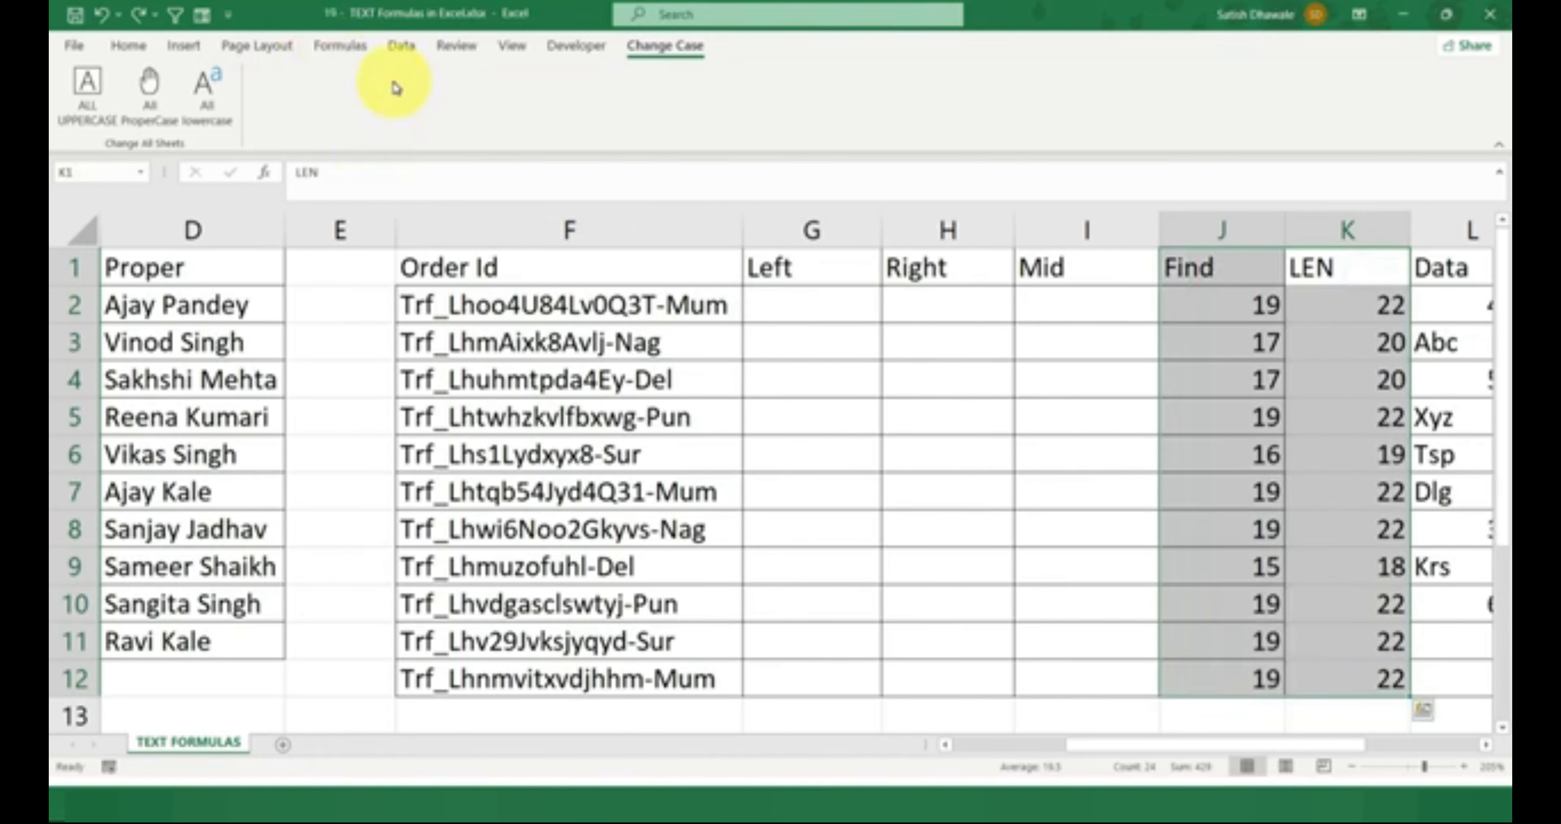
left_click(622, 306)
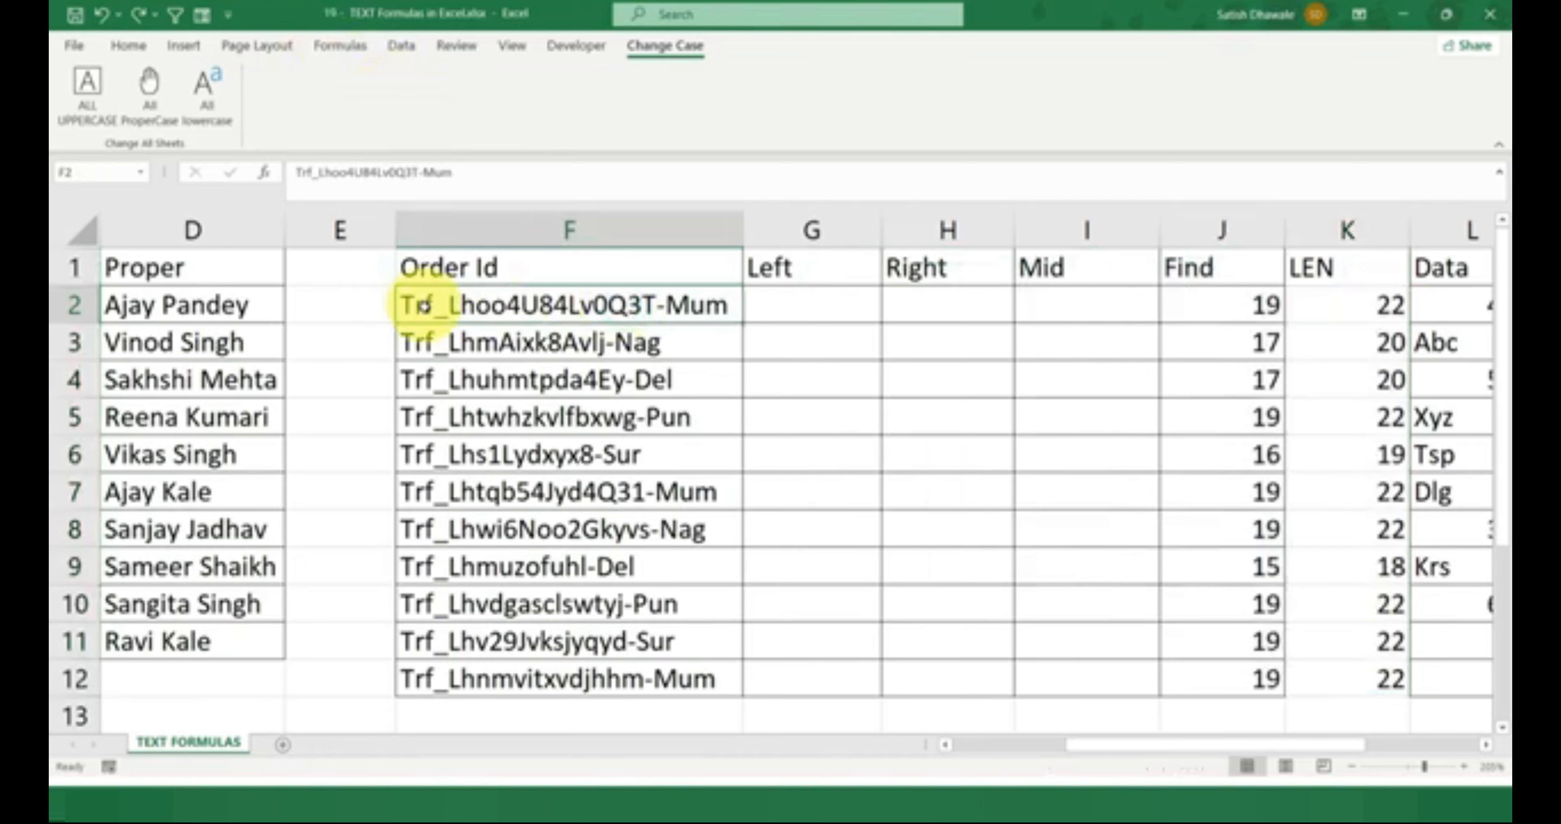
left_click(774, 301)
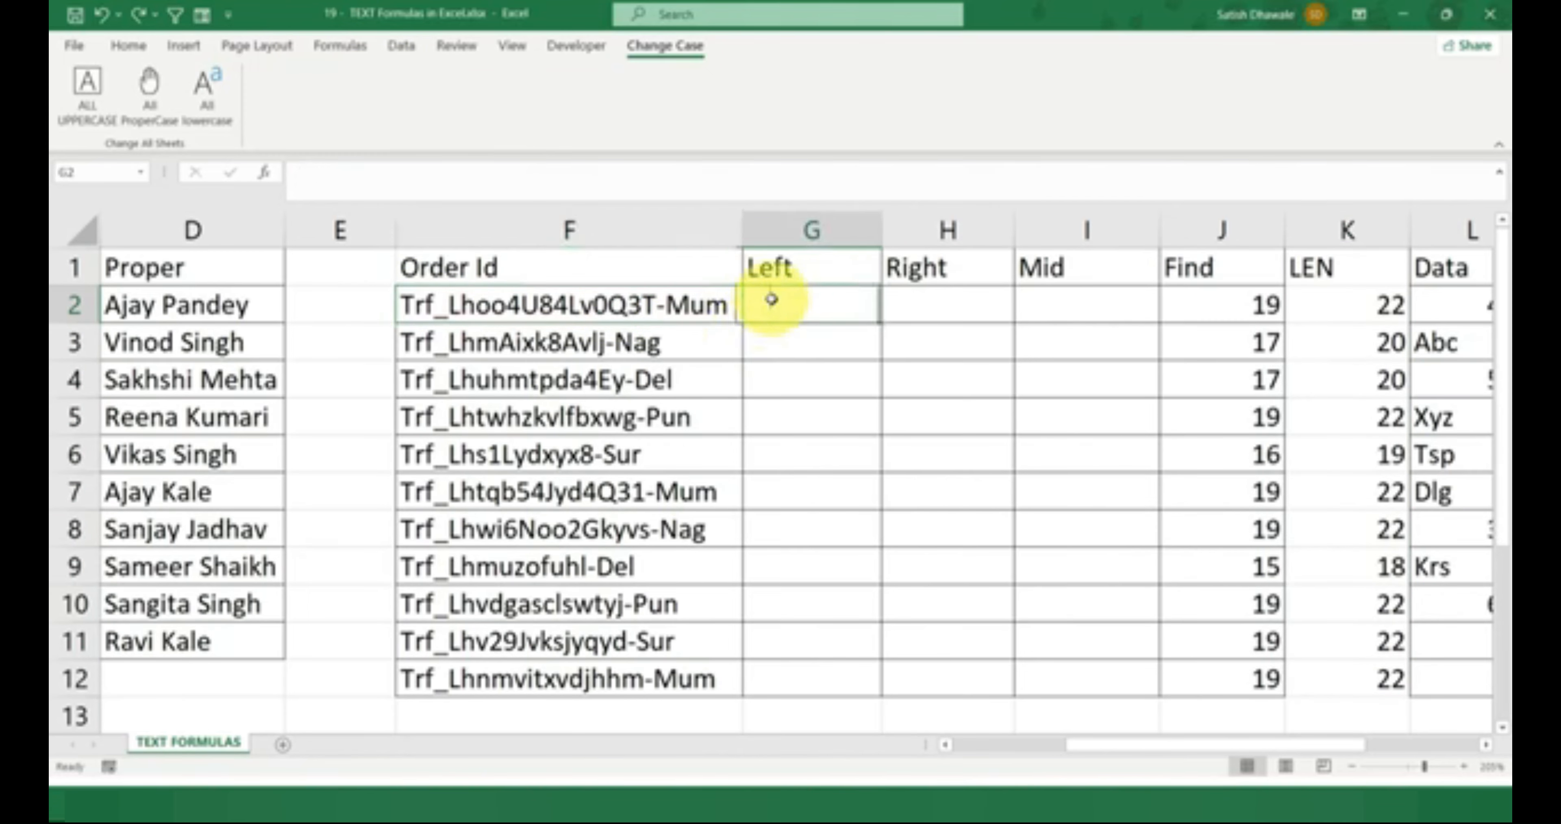
type("=LEFT(")
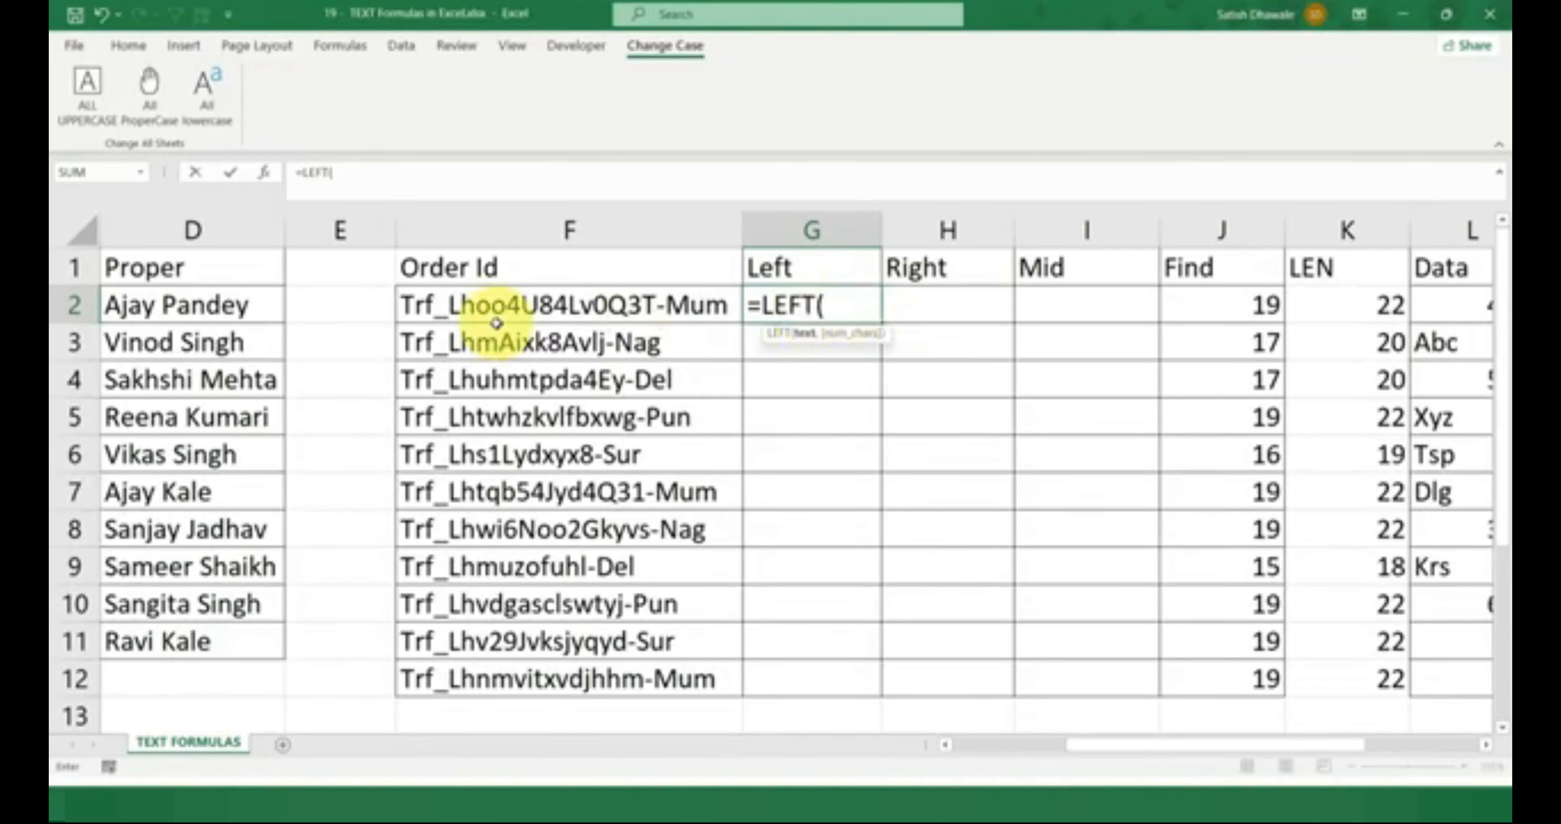
left_click(498, 306)
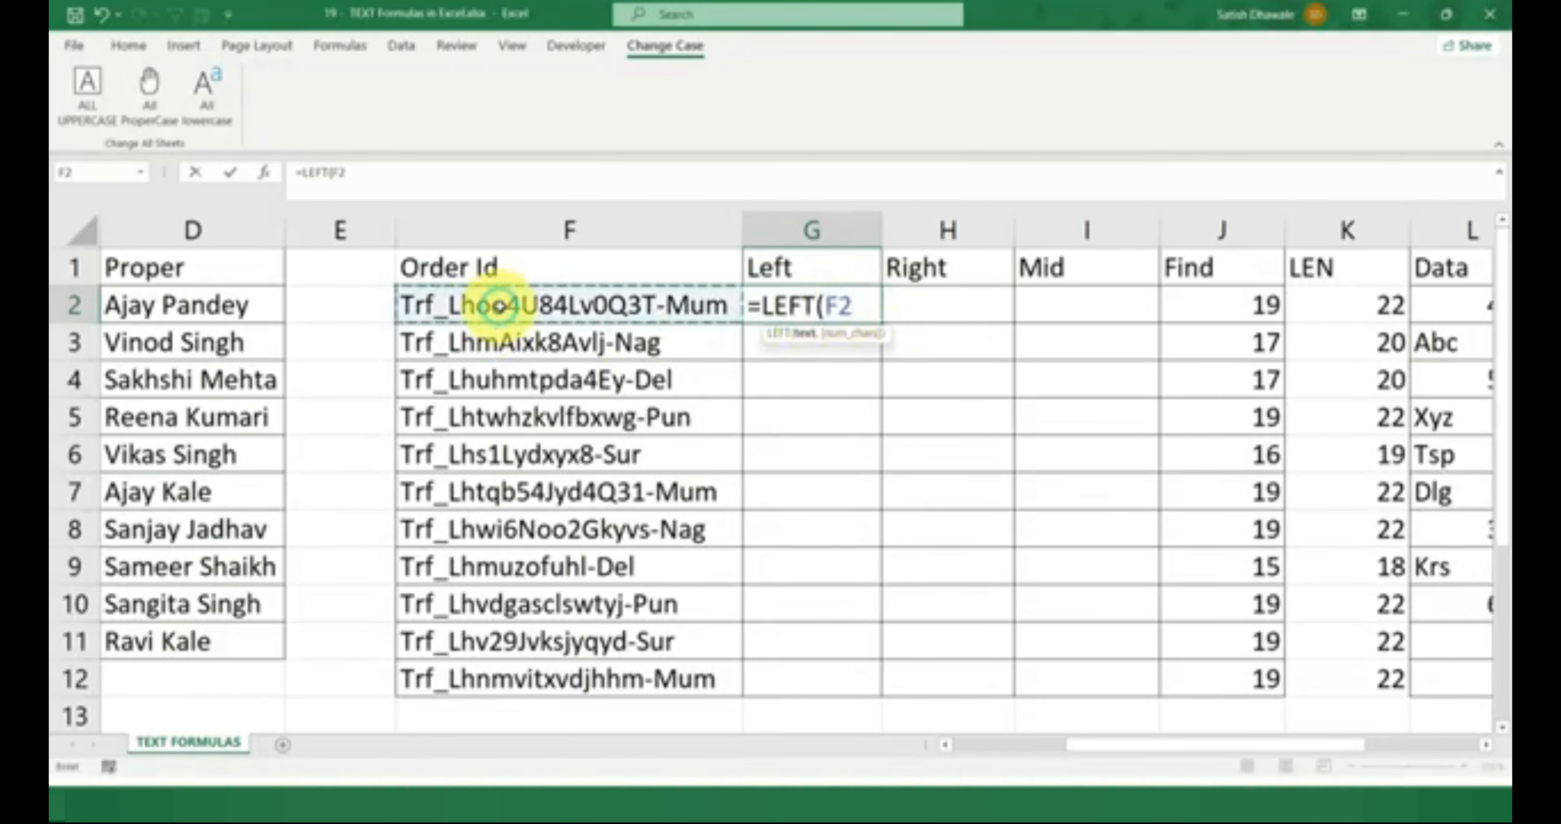
type(",3")
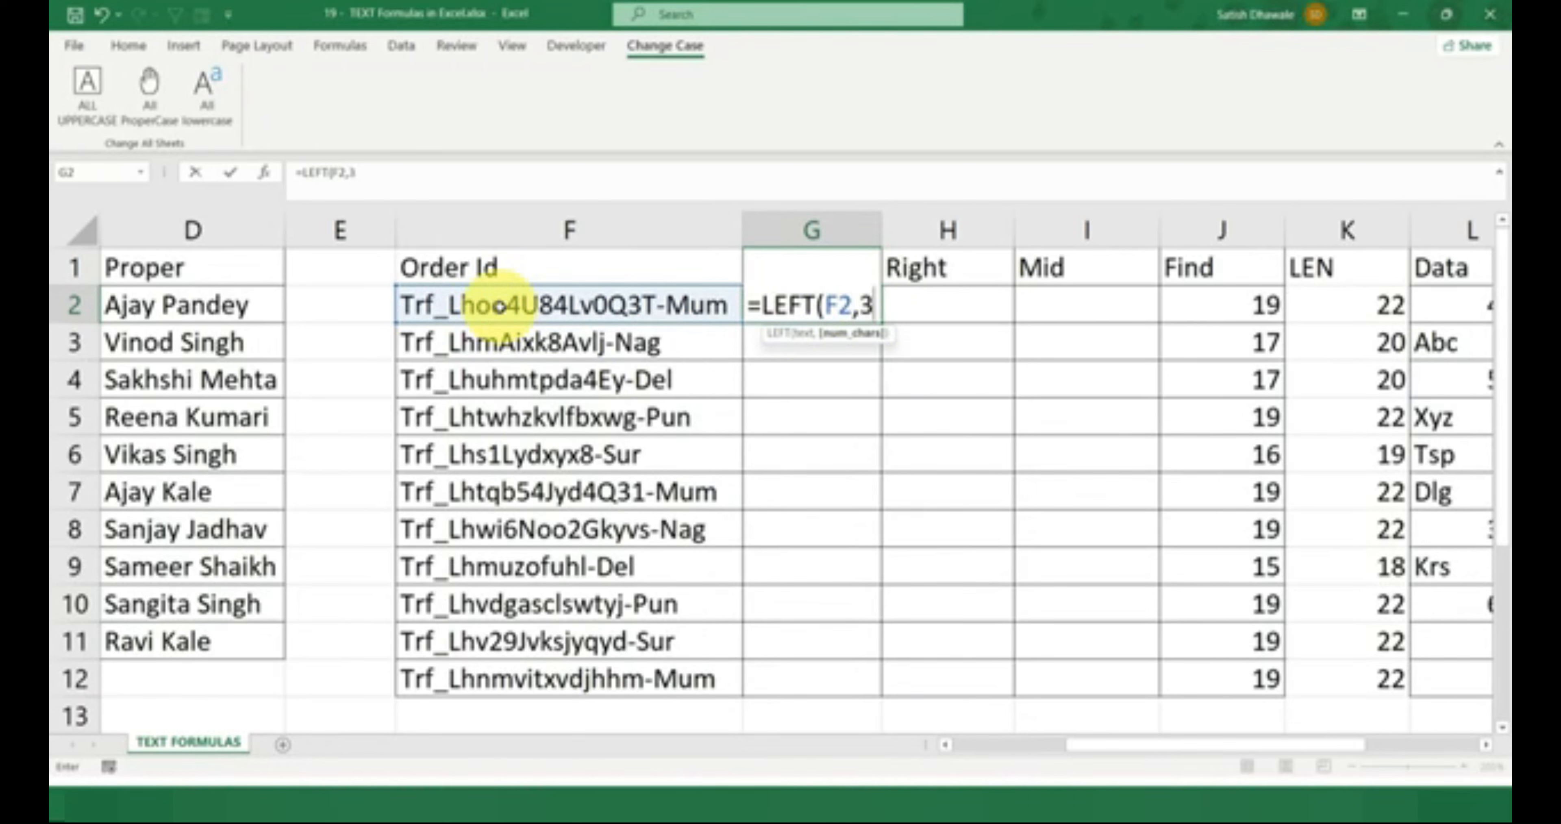
key("Return")
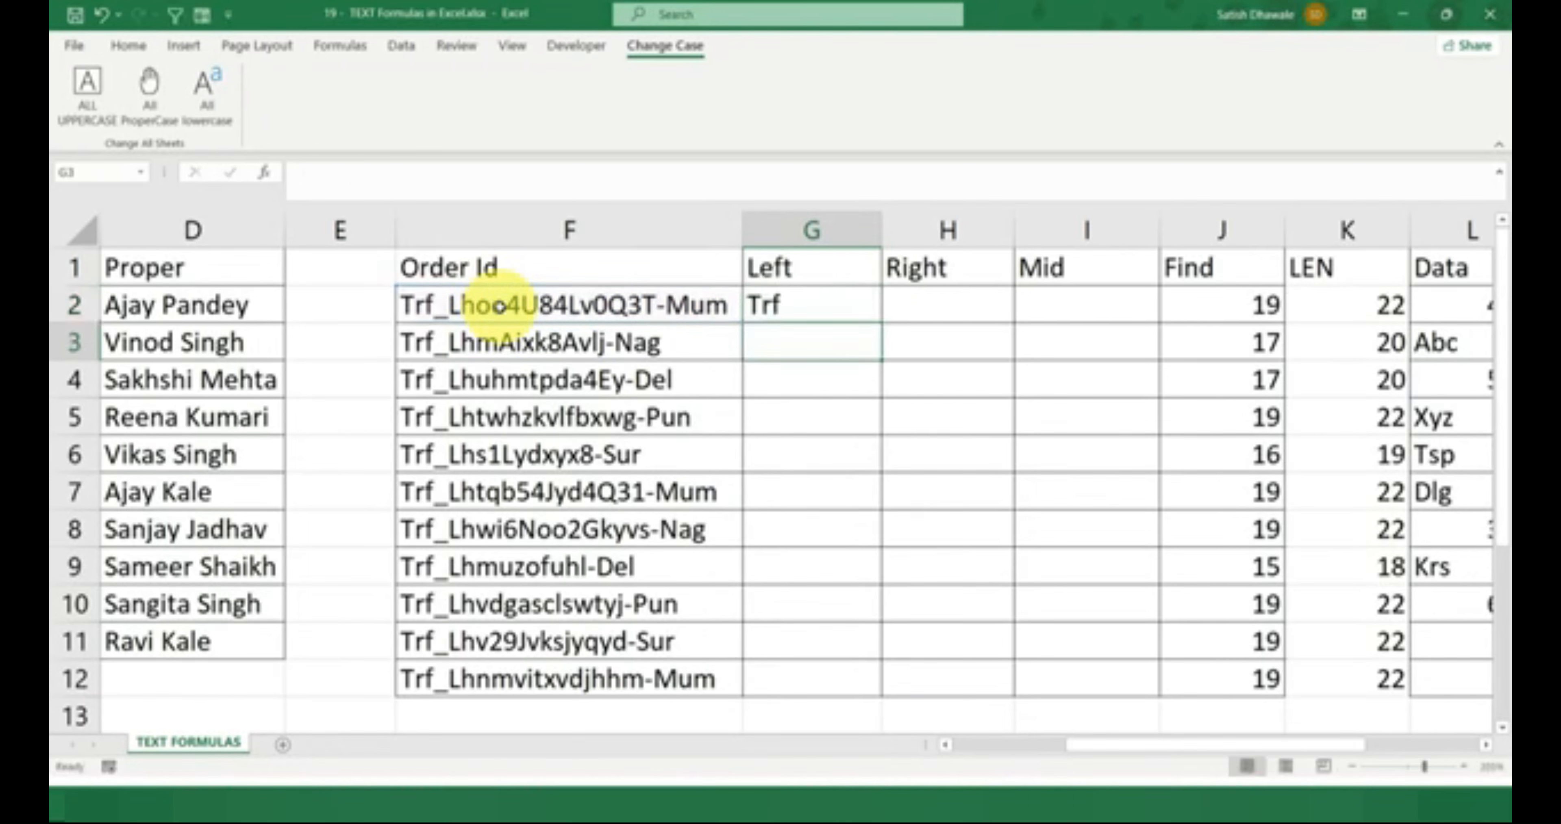
left_click(868, 310)
double_click(882, 322)
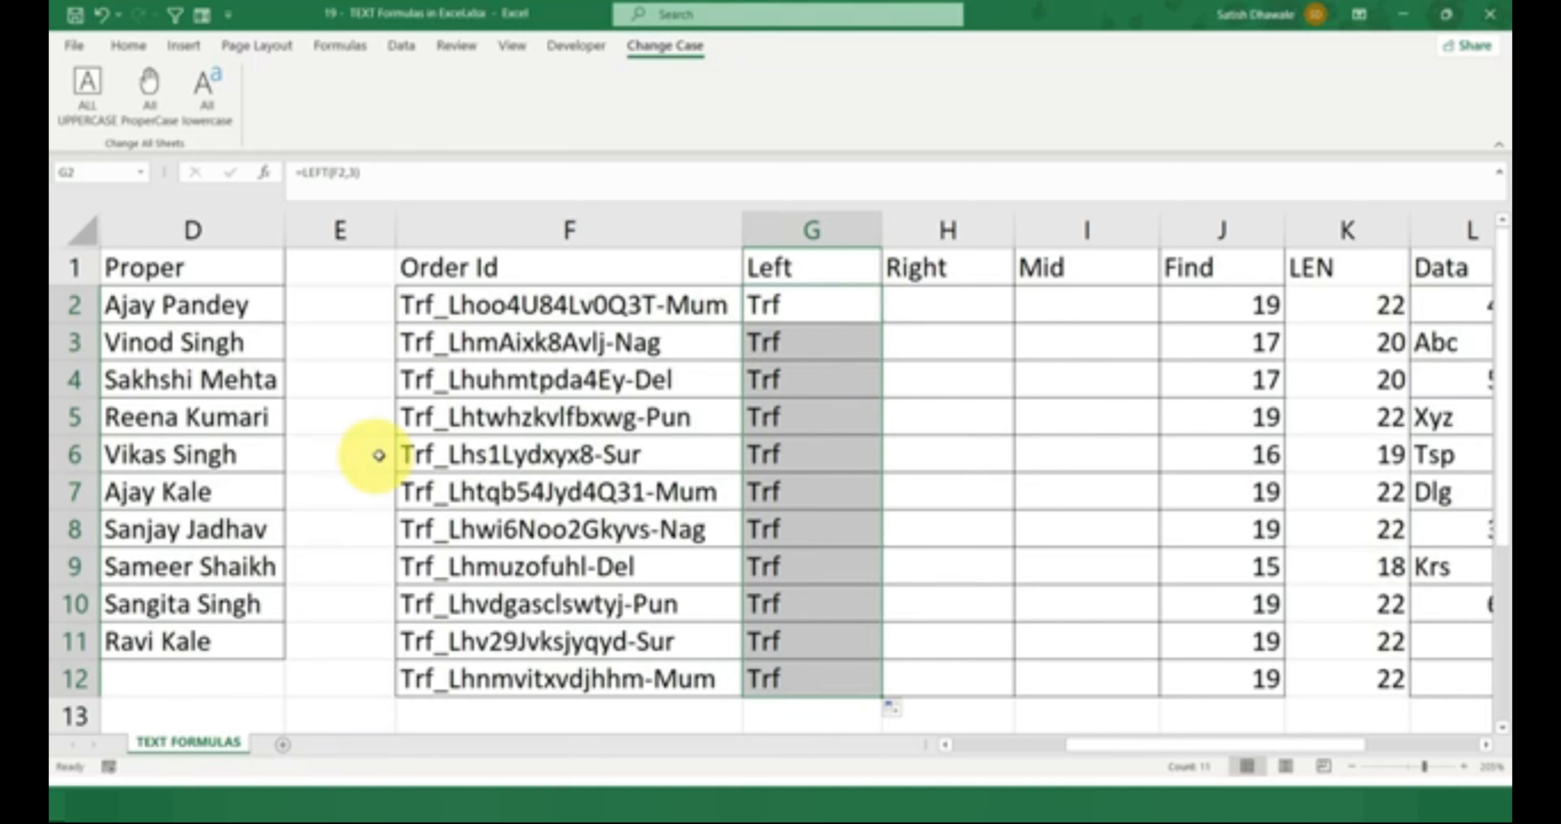
key("Delete")
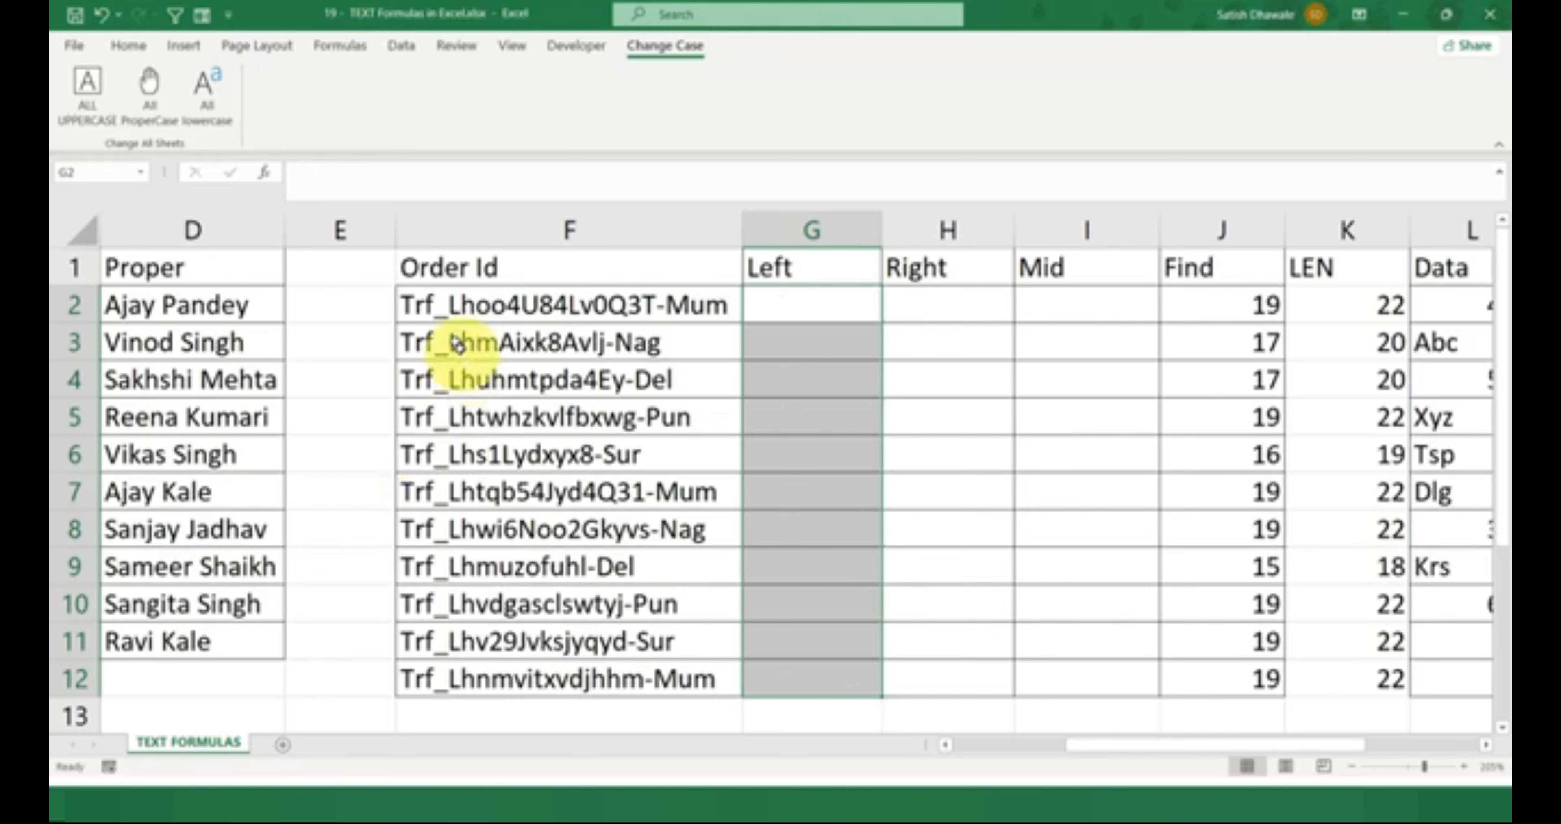
Change the order ID prefixes to TrfA in F2 and TrfDD in F4, and autofit the width of column F
double_click(435, 305)
type("A")
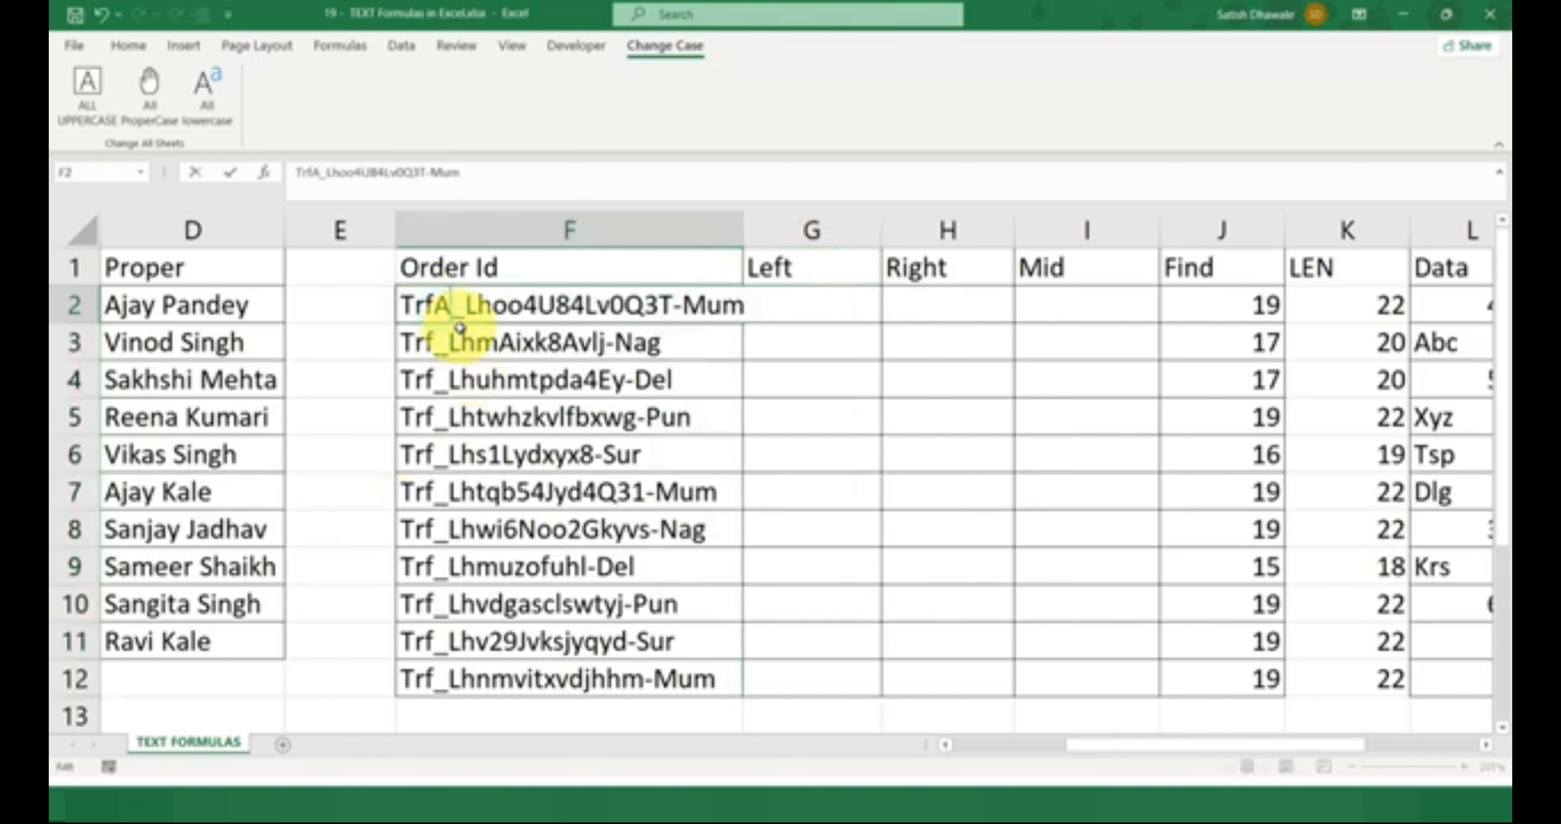
key("Return")
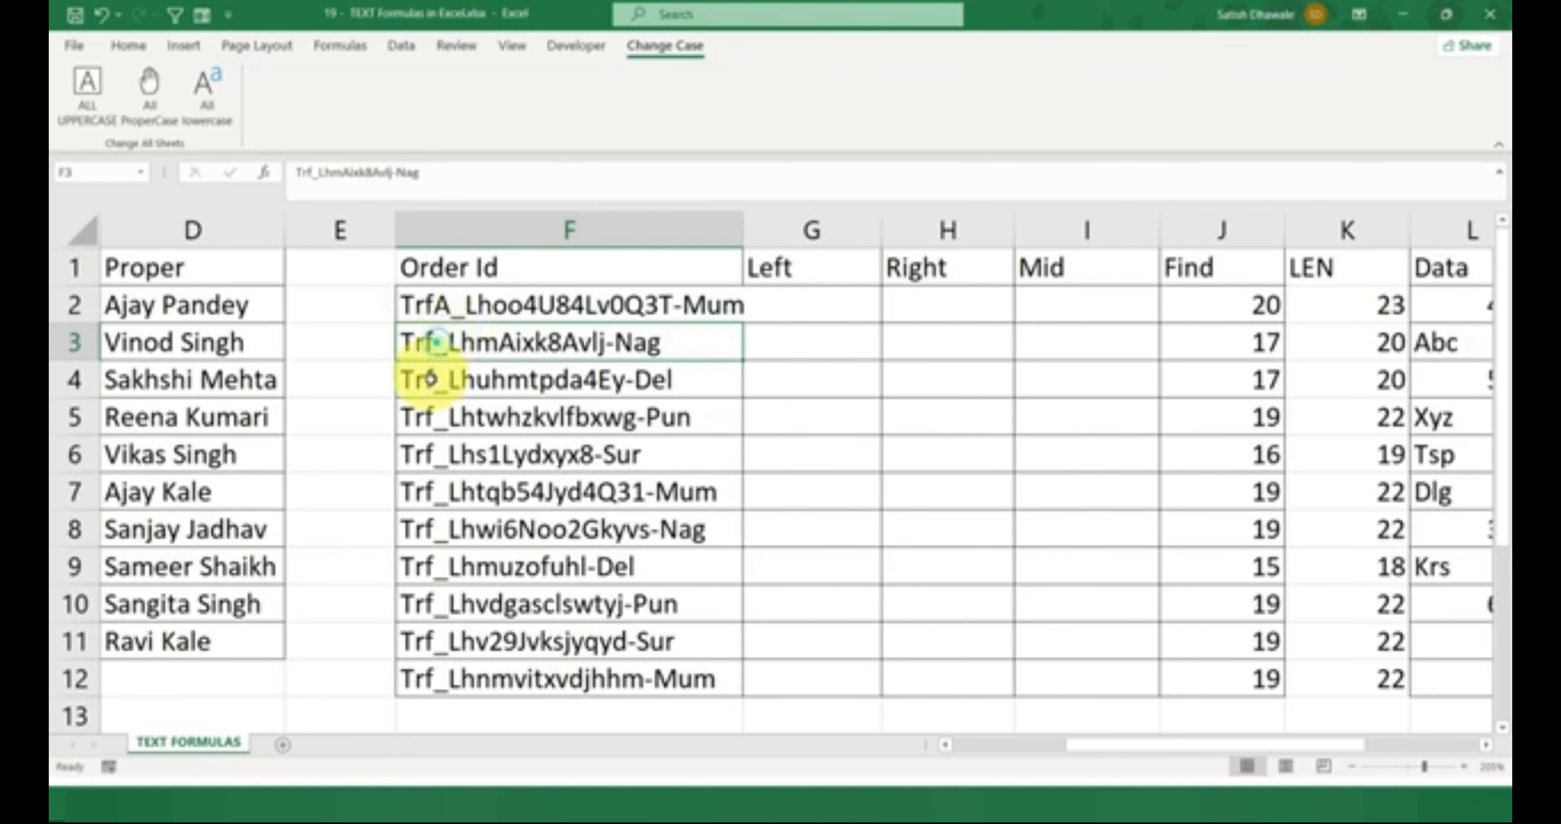
double_click(449, 380)
type("DD")
key("Return")
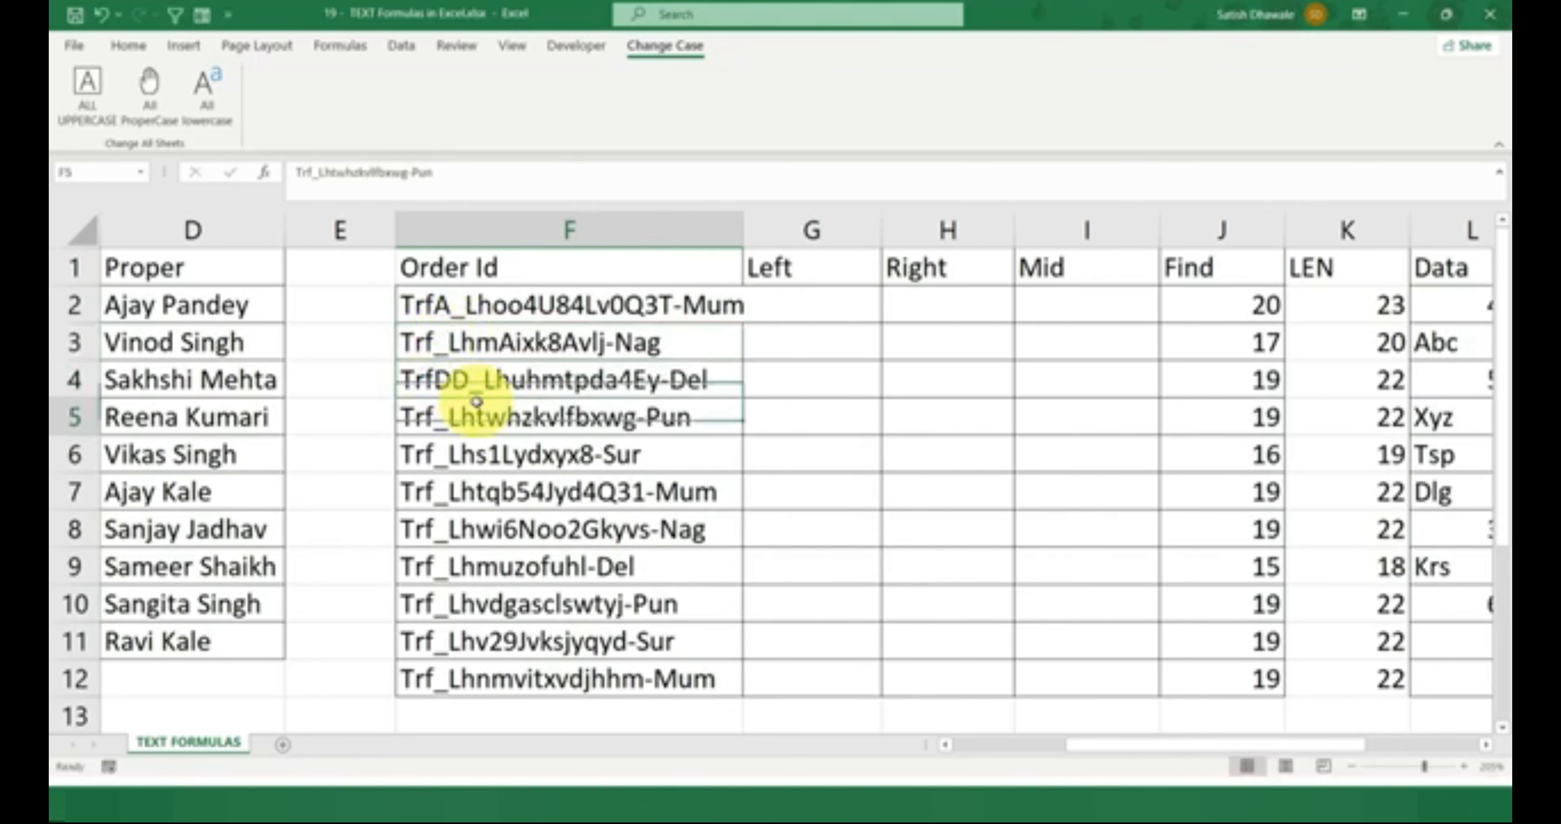
left_click(813, 301)
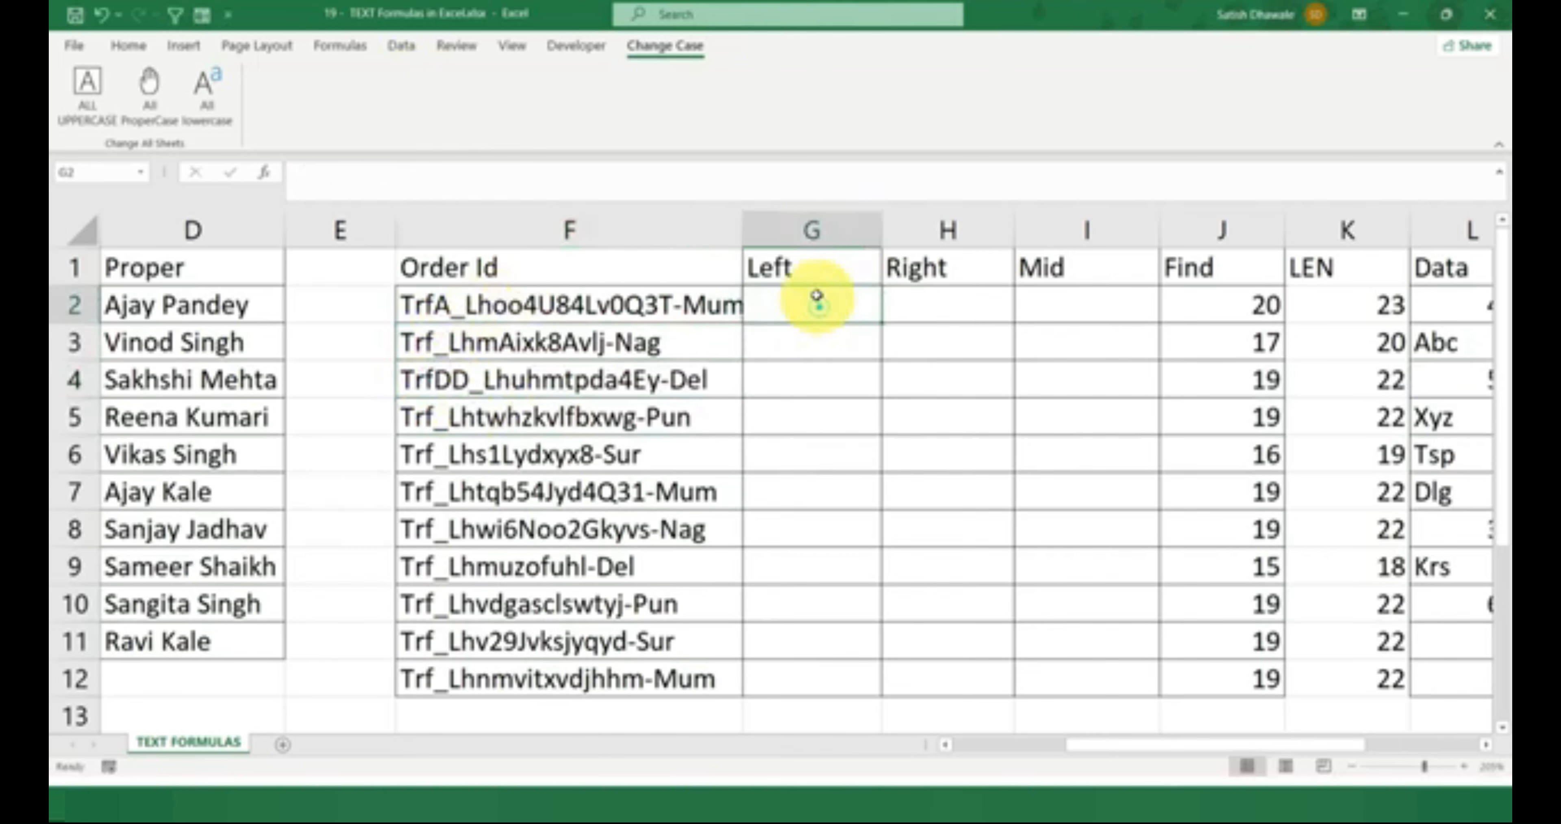
double_click(742, 238)
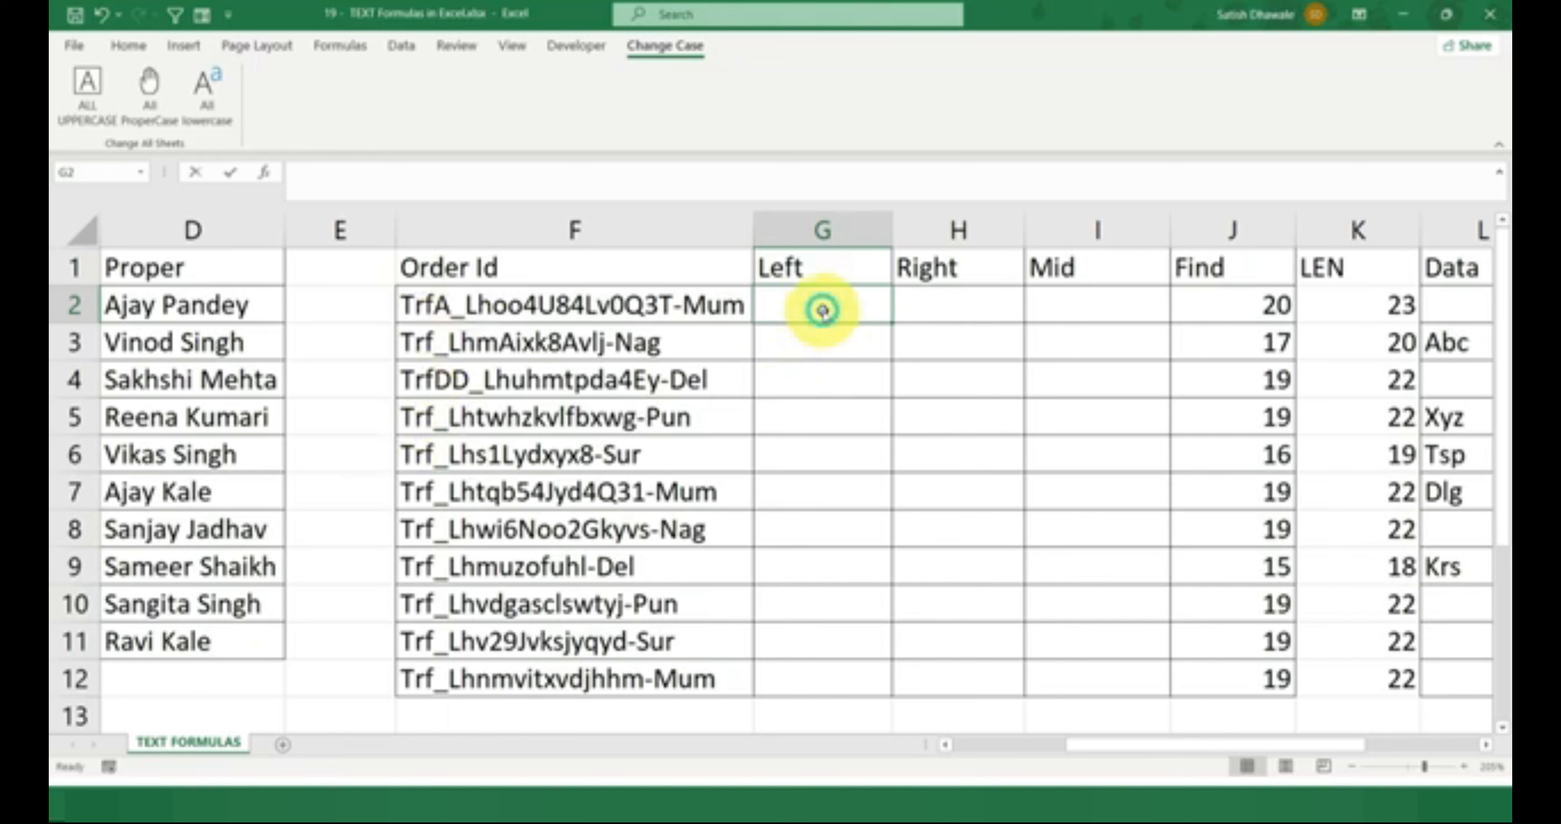
Try =LEFT(F2,3) in G2 on the modified order IDs, filled down to G6, and clear those cells
type("=LEFT(E2")
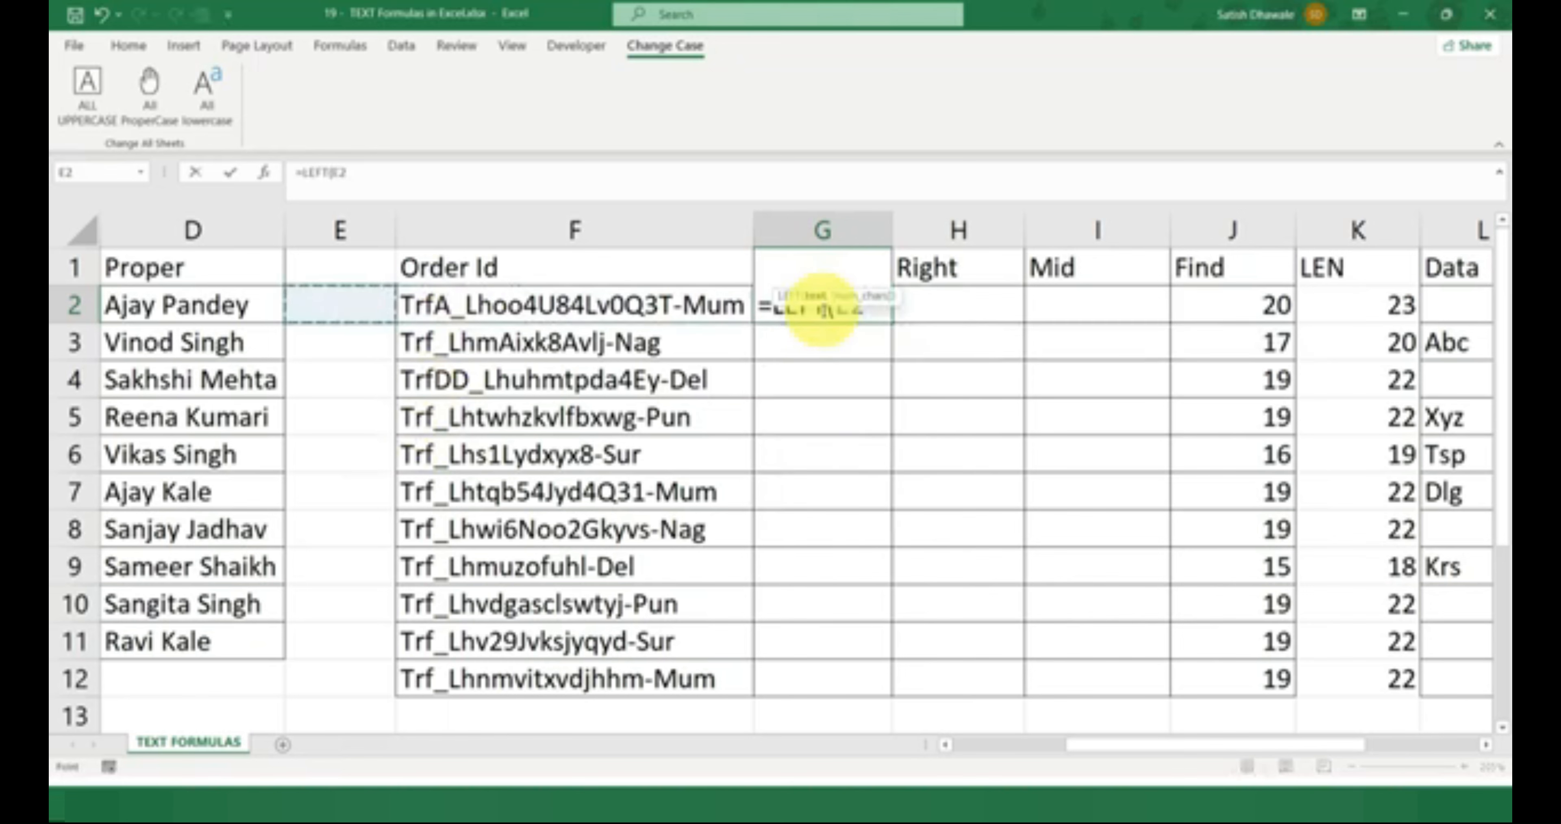
key("Right")
type(",3")
key("Return")
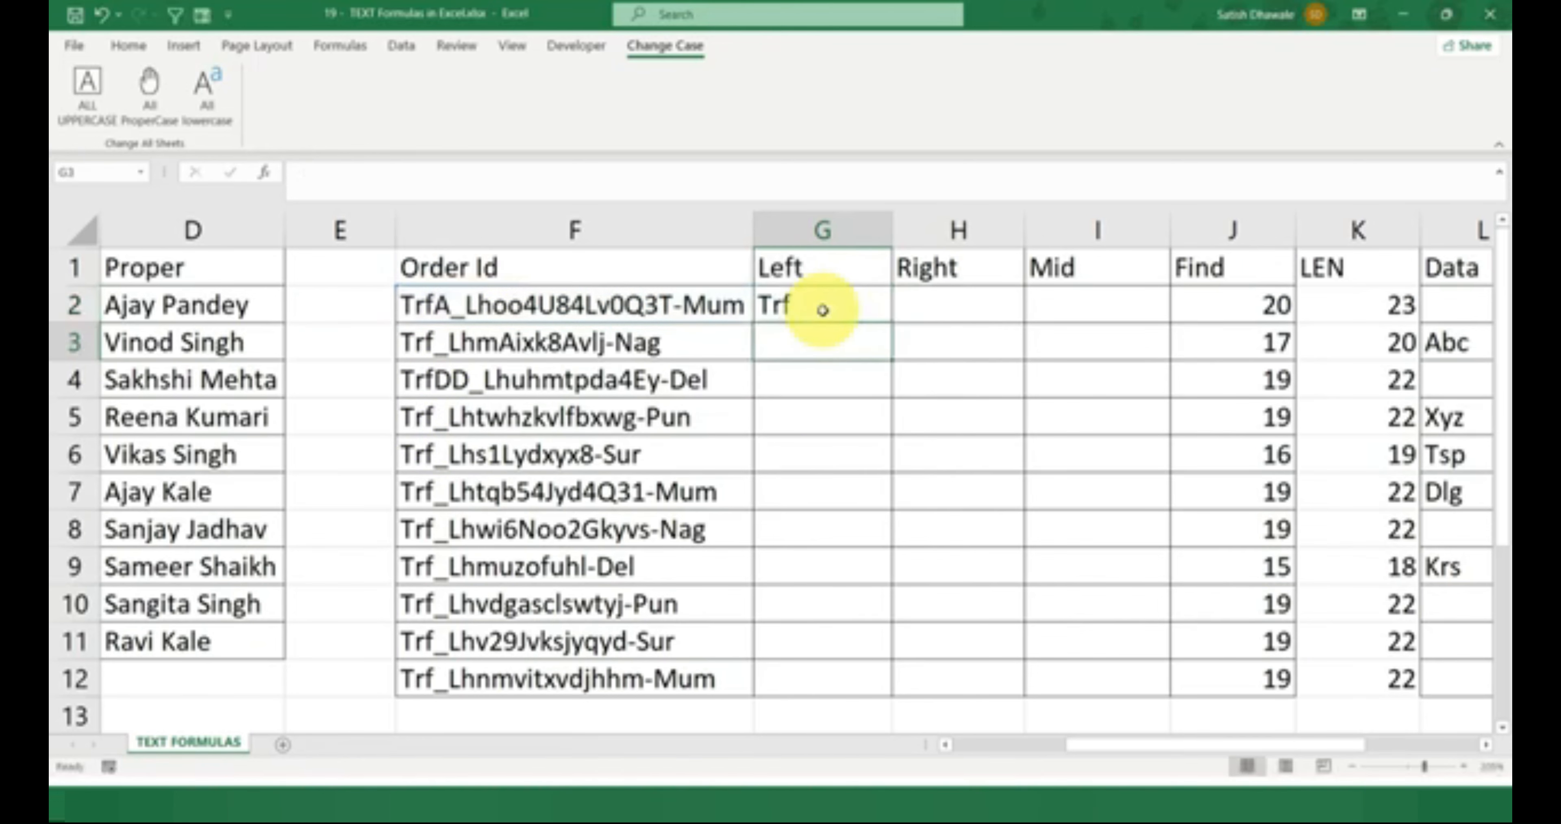
left_click(807, 306)
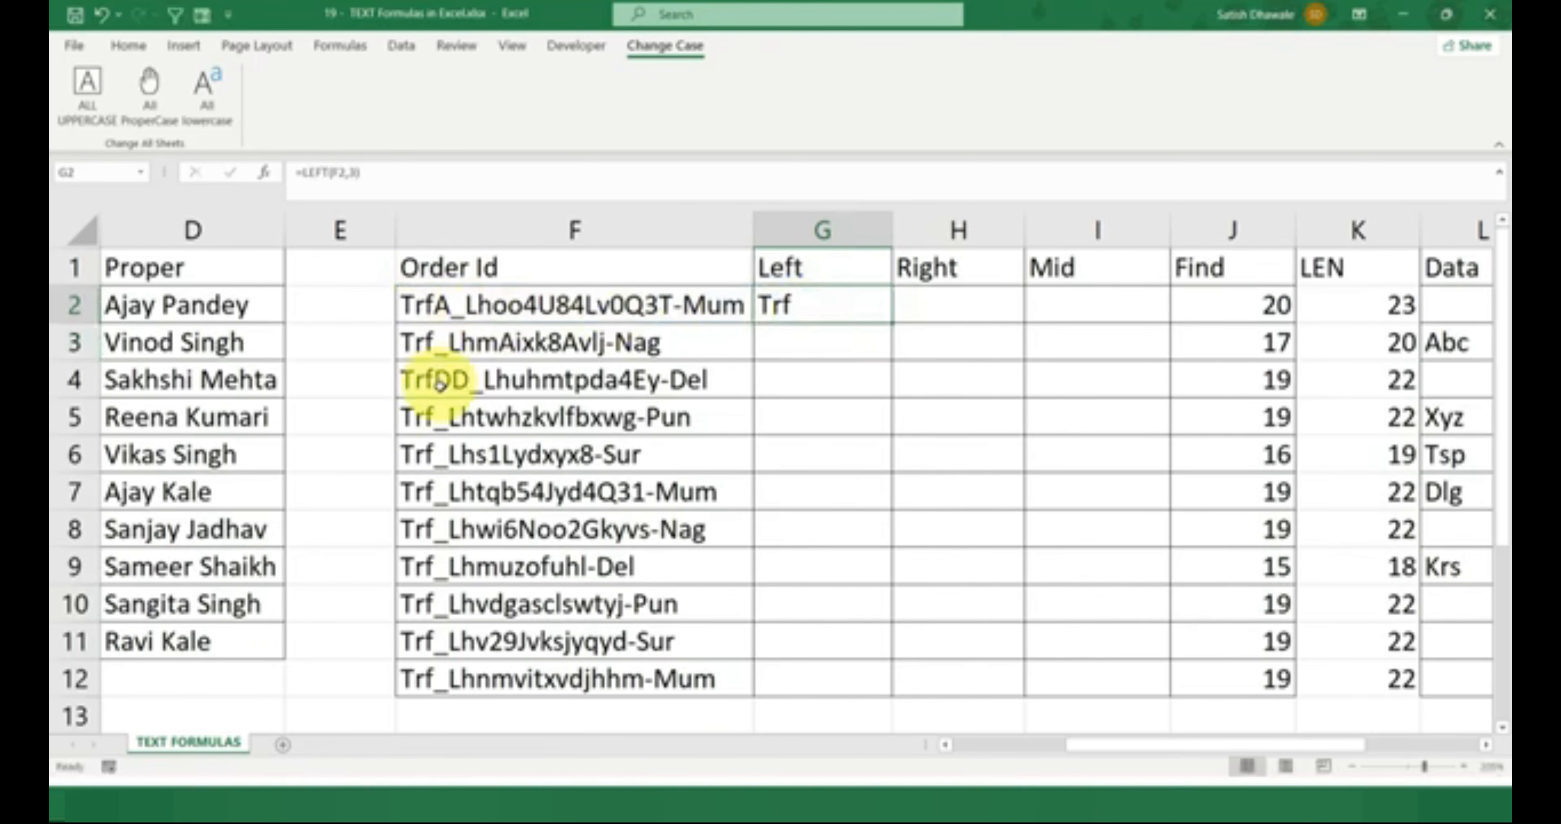
left_click_drag(891, 323, 873, 470)
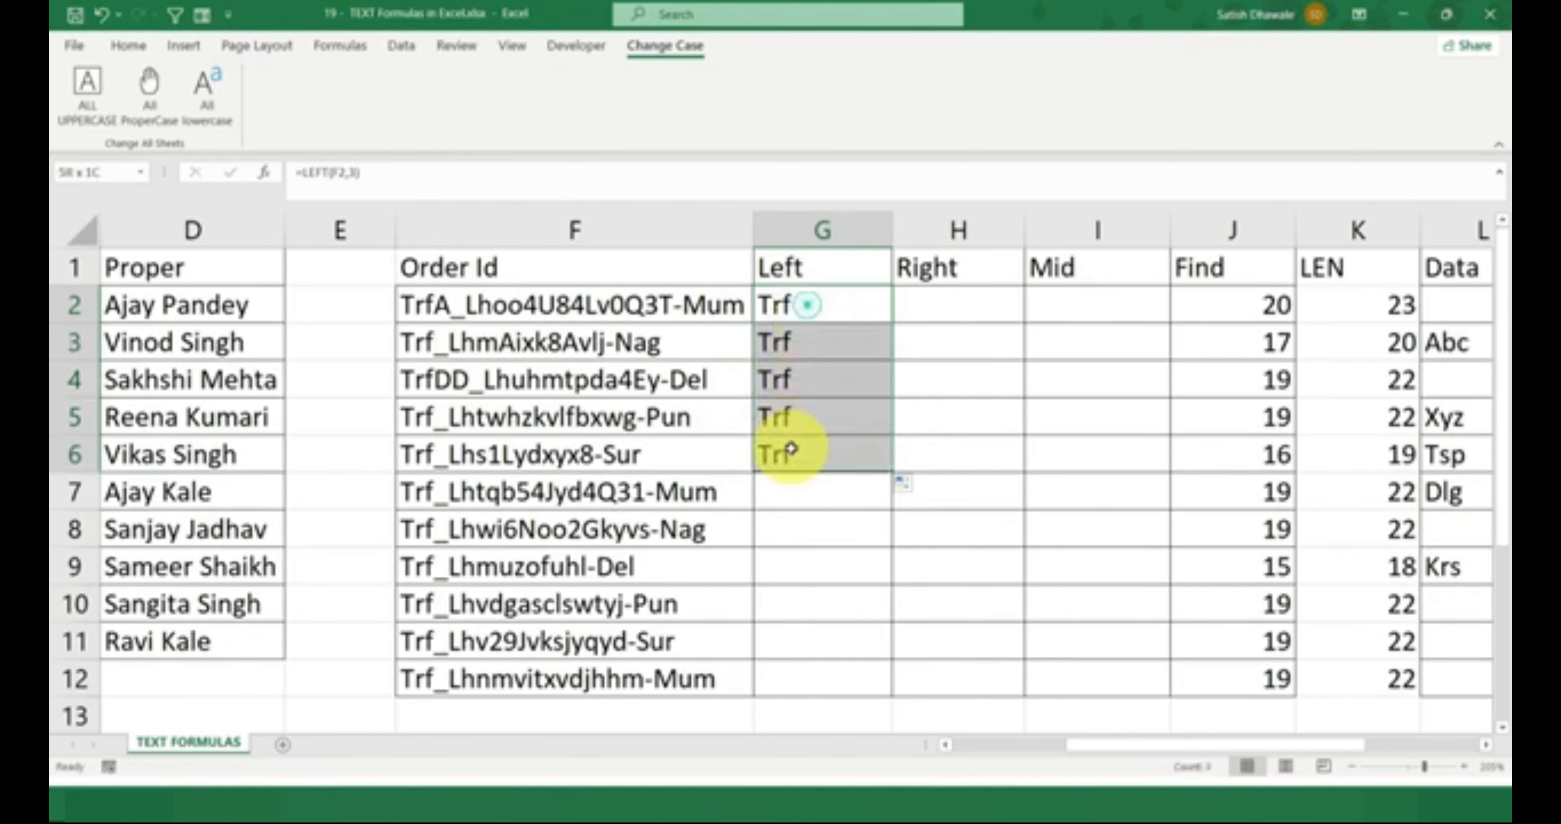
key("Delete")
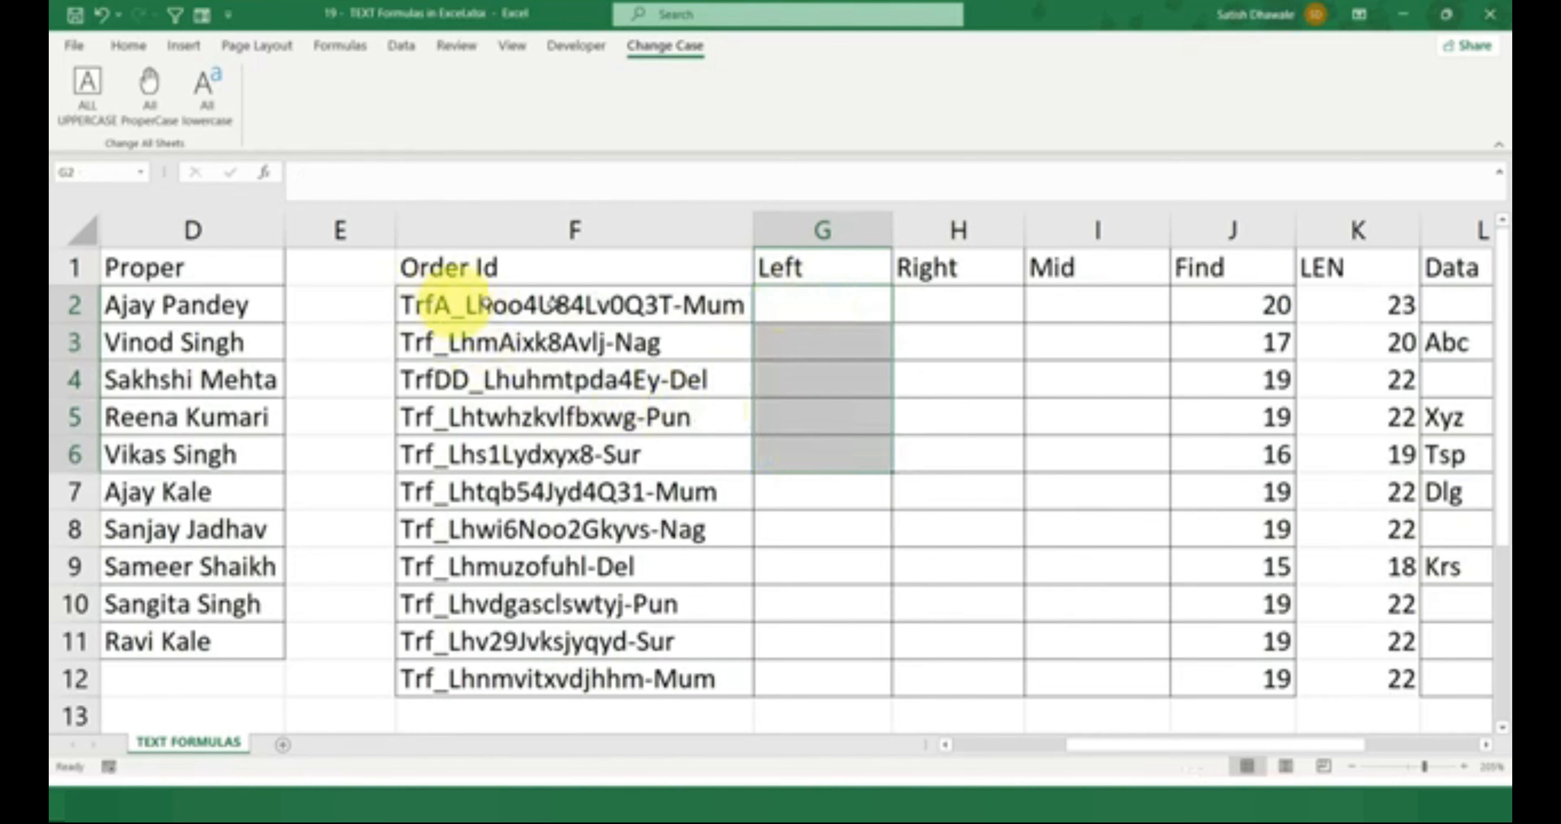
Find the underscore's position in the first order ID by entering =FIND("_",F2,1) in G2
left_click(836, 306)
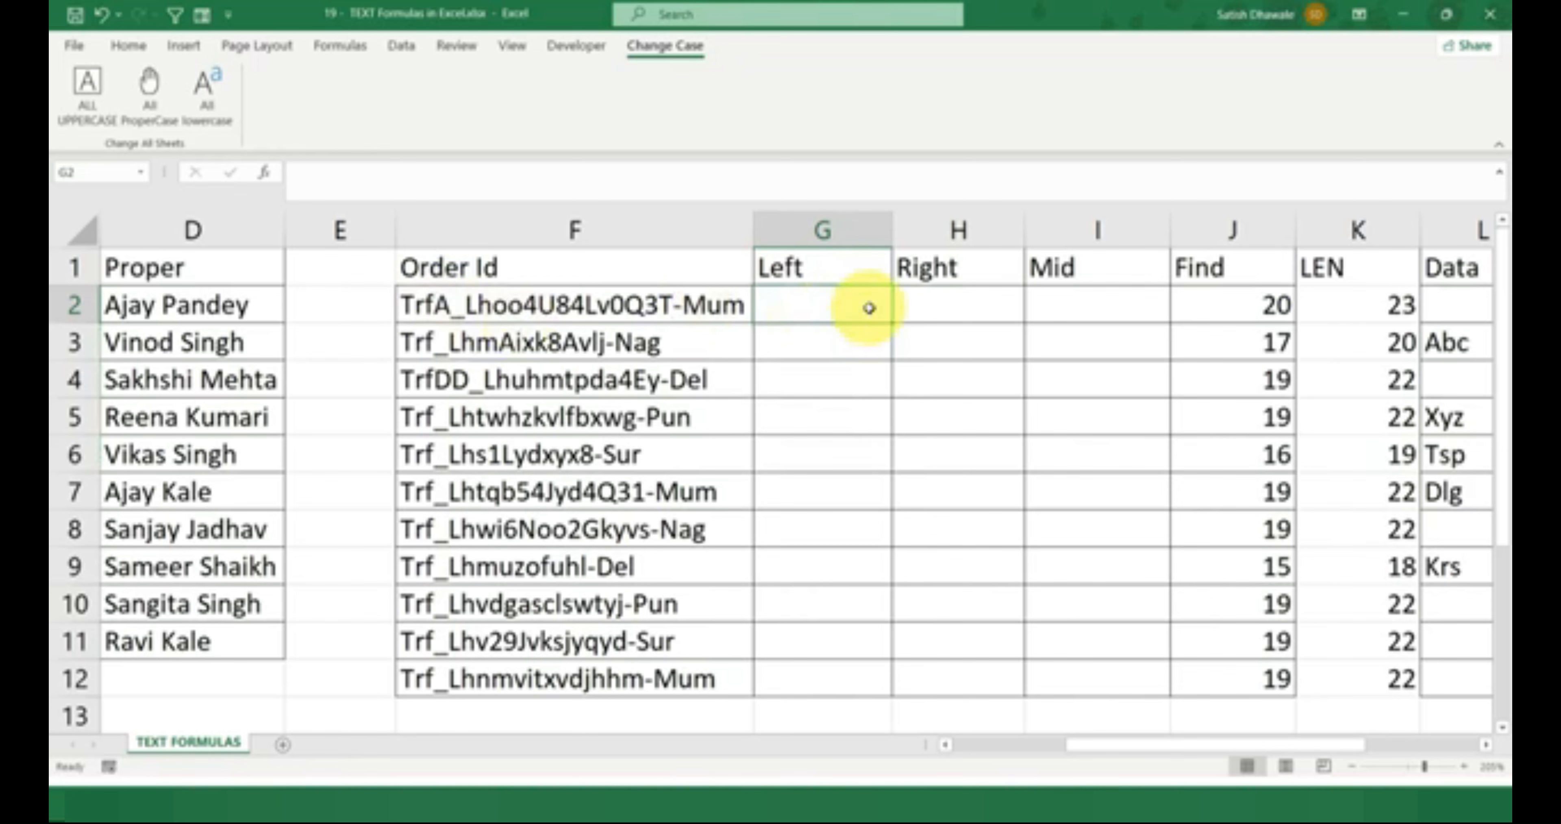
type("=")
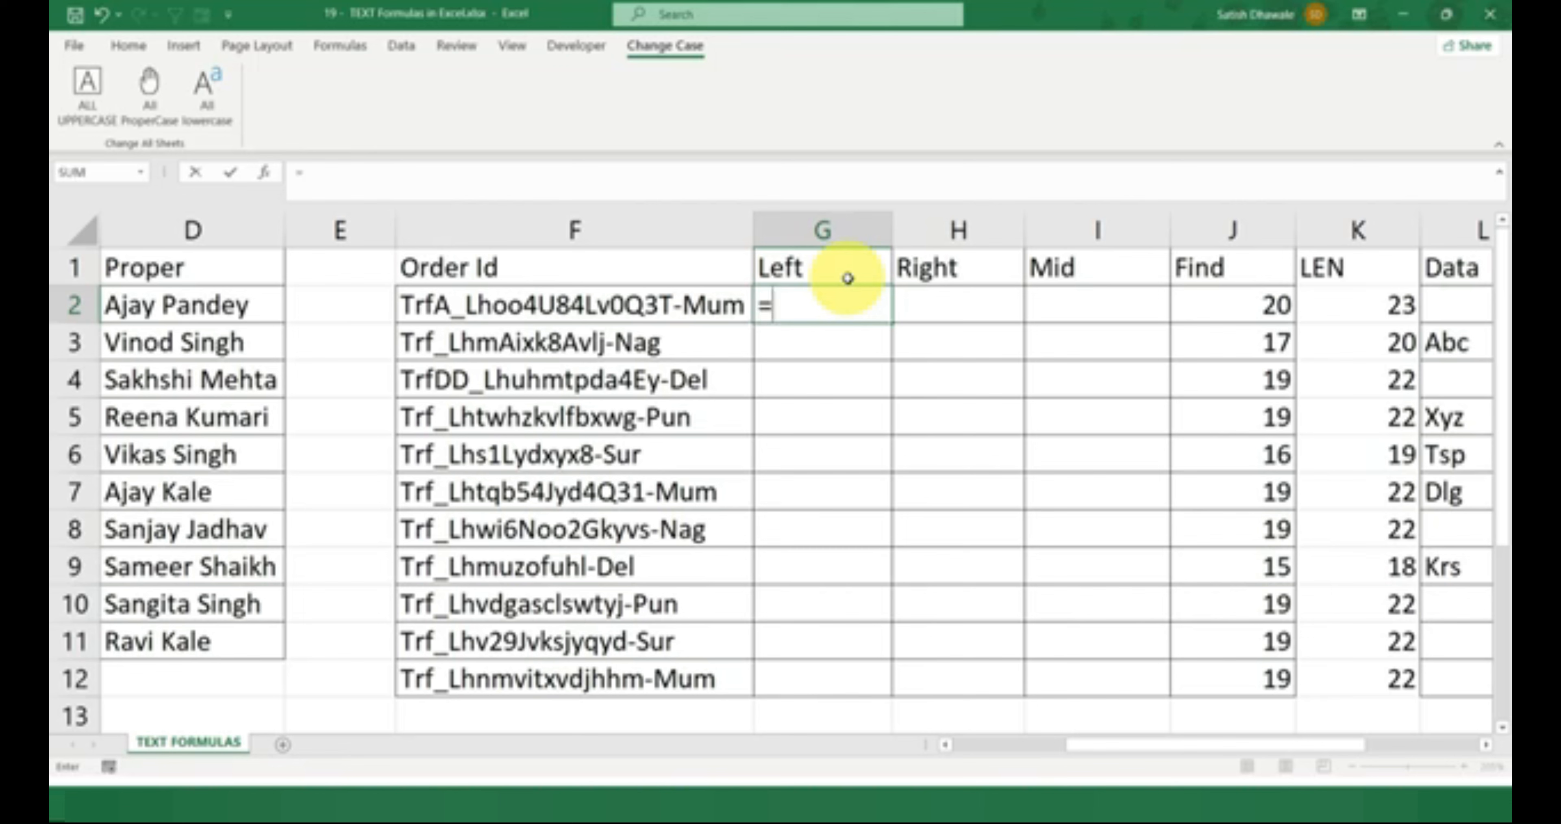
type("FIND(\"")
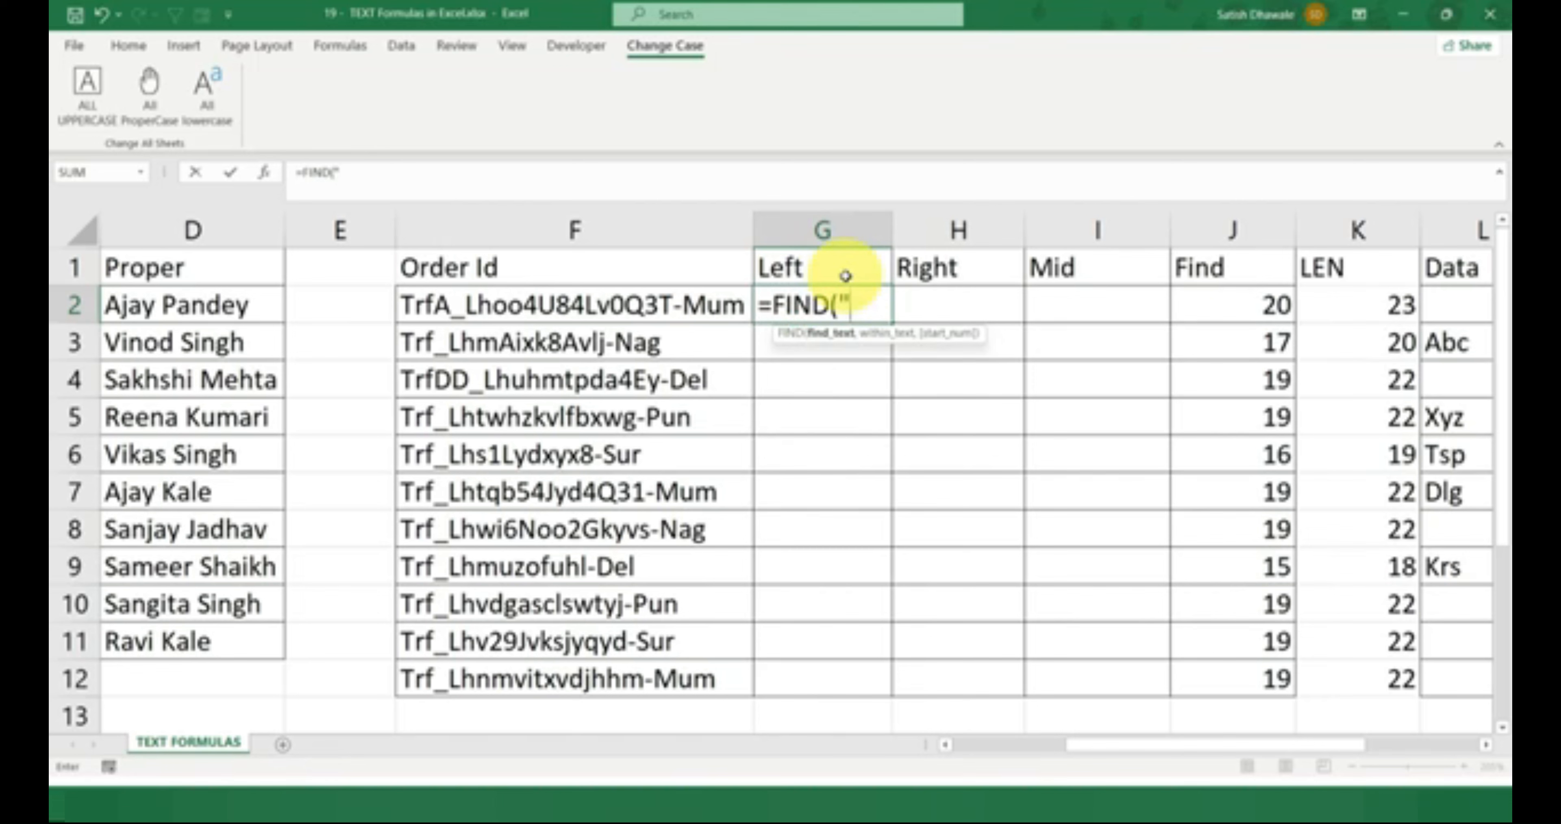
type("_\"")
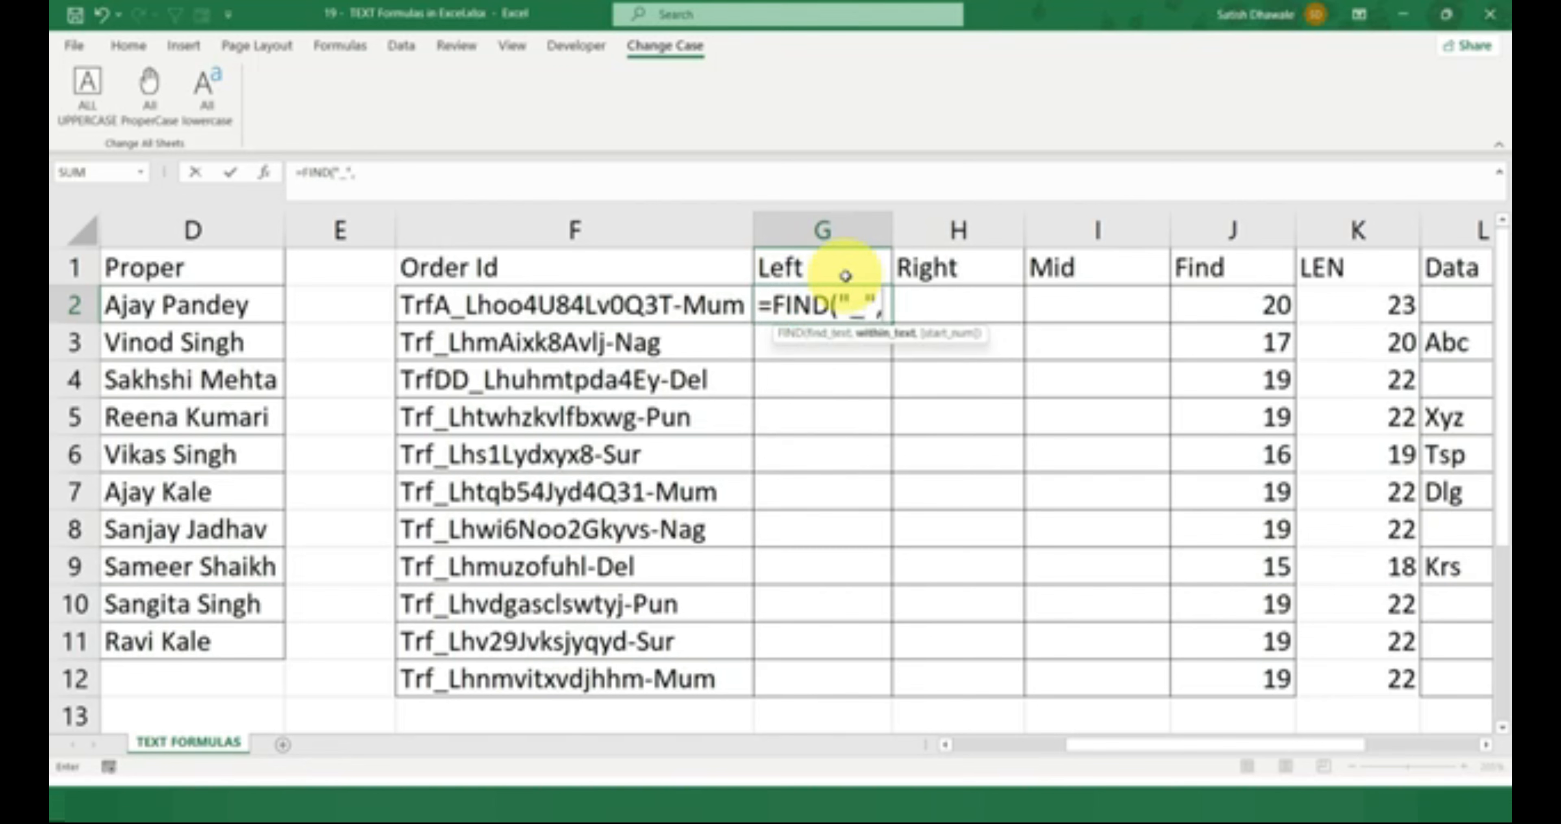
type(",")
left_click(691, 305)
type(",1")
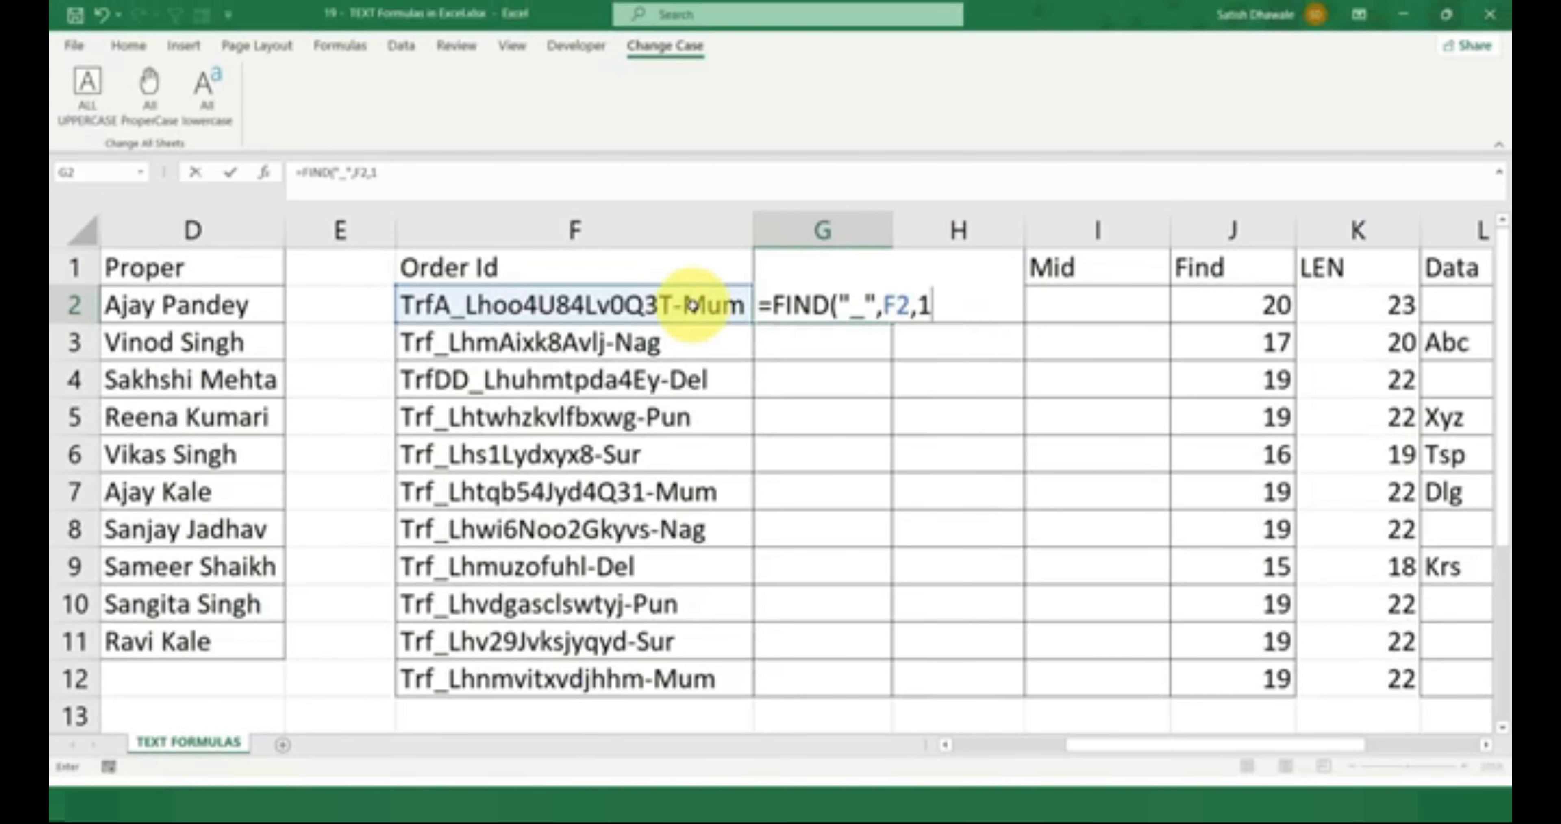
key("Return")
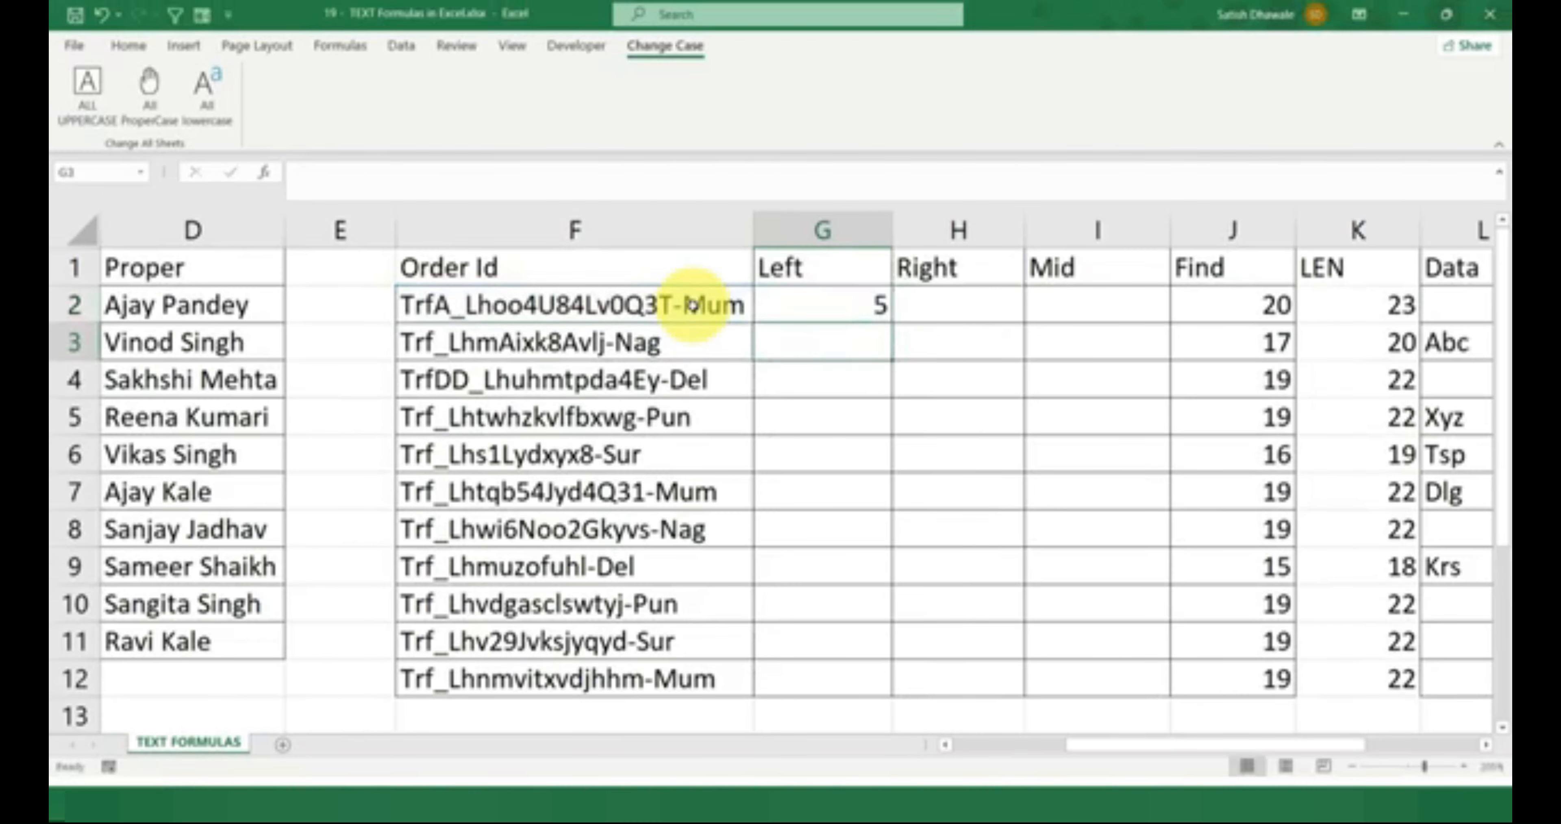
Cut the FIND expression in G2 and nest it in LEFT as the character count: =LEFT(F2,FIND("_",F2,1)
left_click(778, 316)
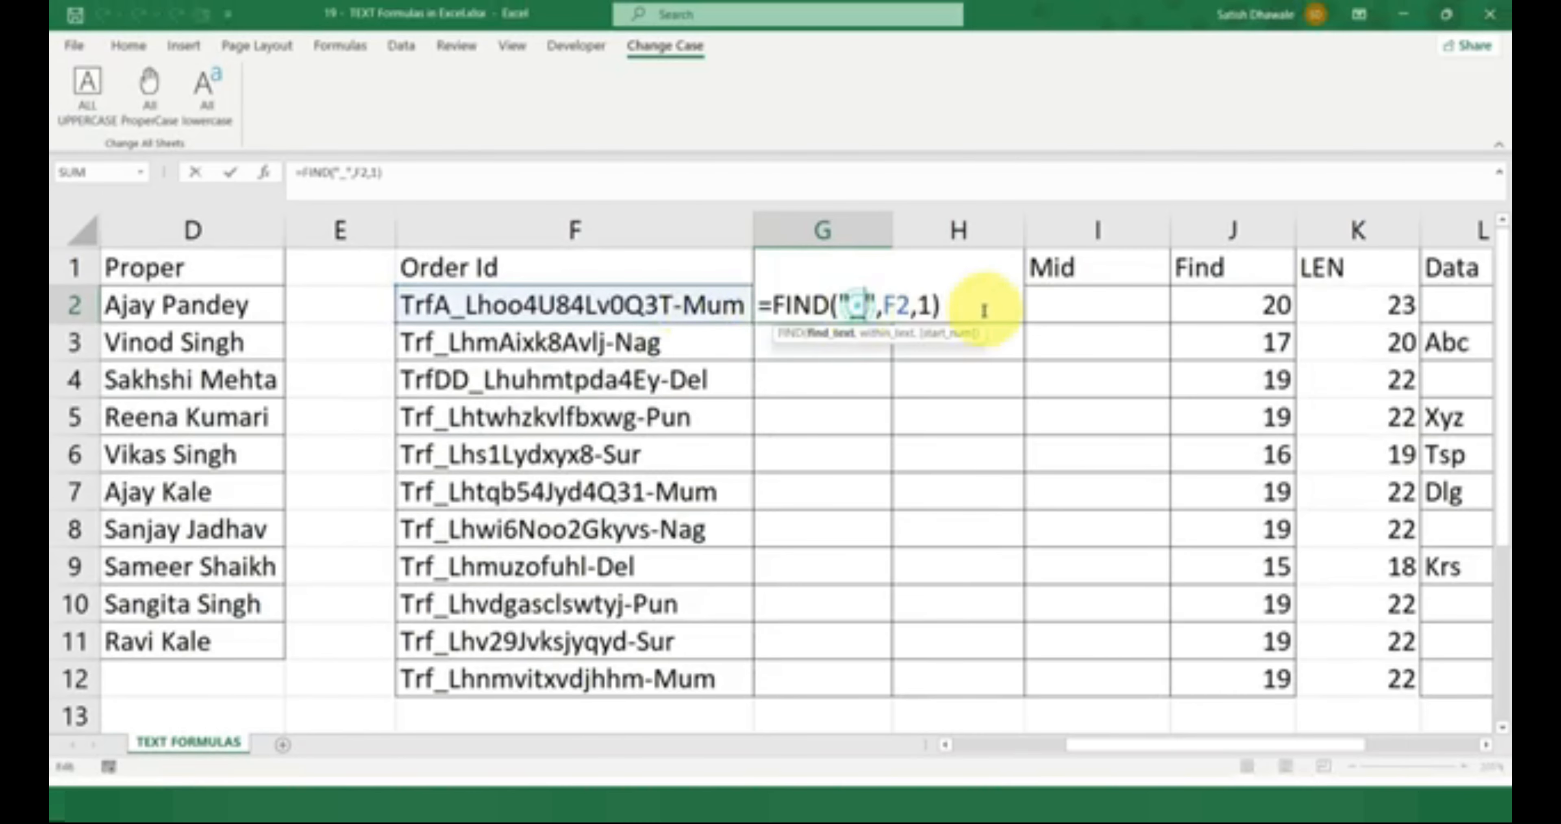
left_click_drag(986, 306, 755, 306)
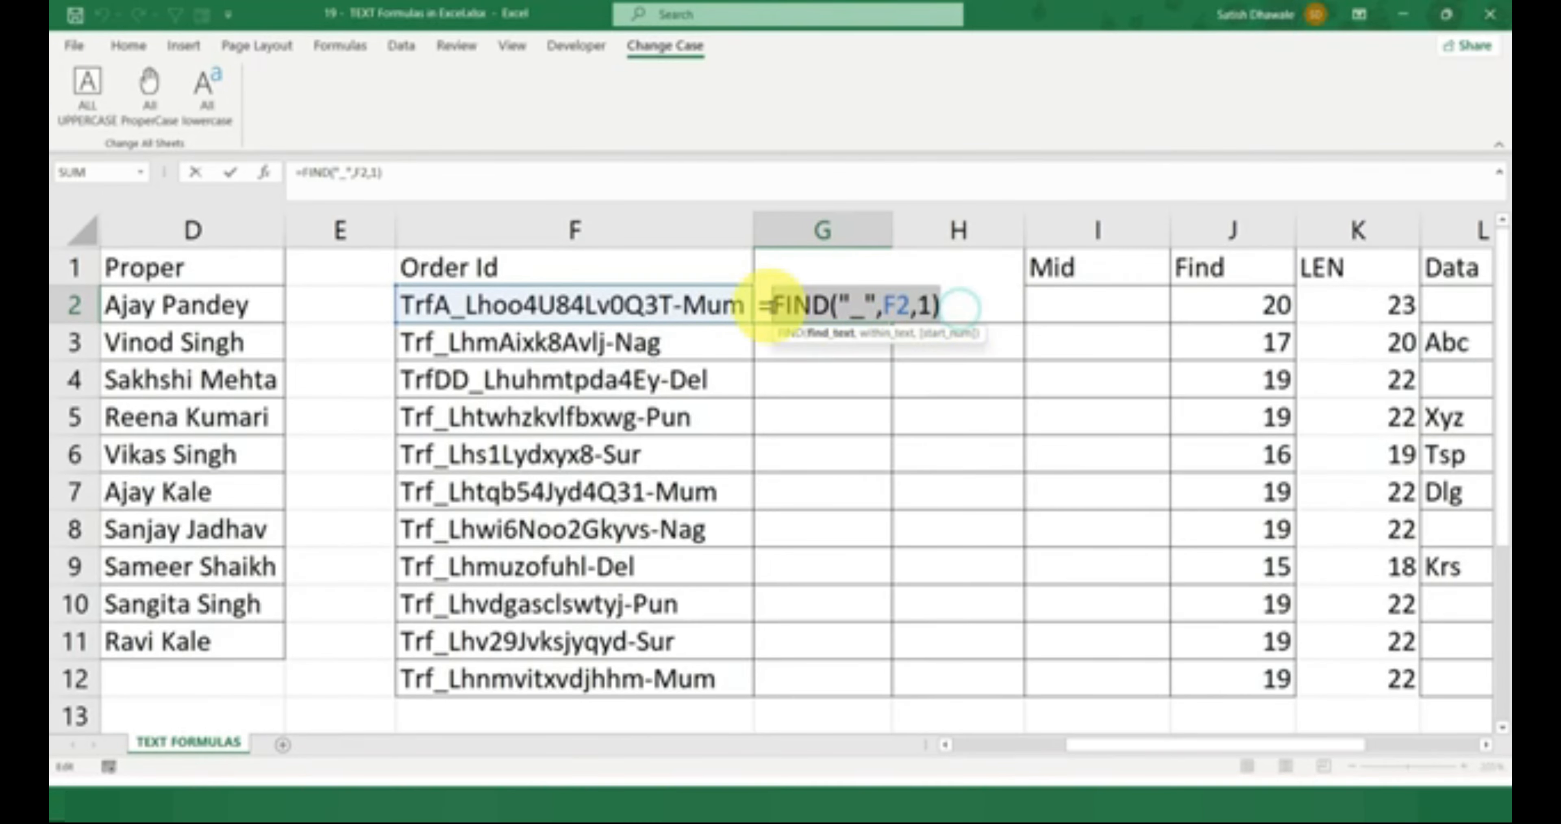
key("ctrl+x")
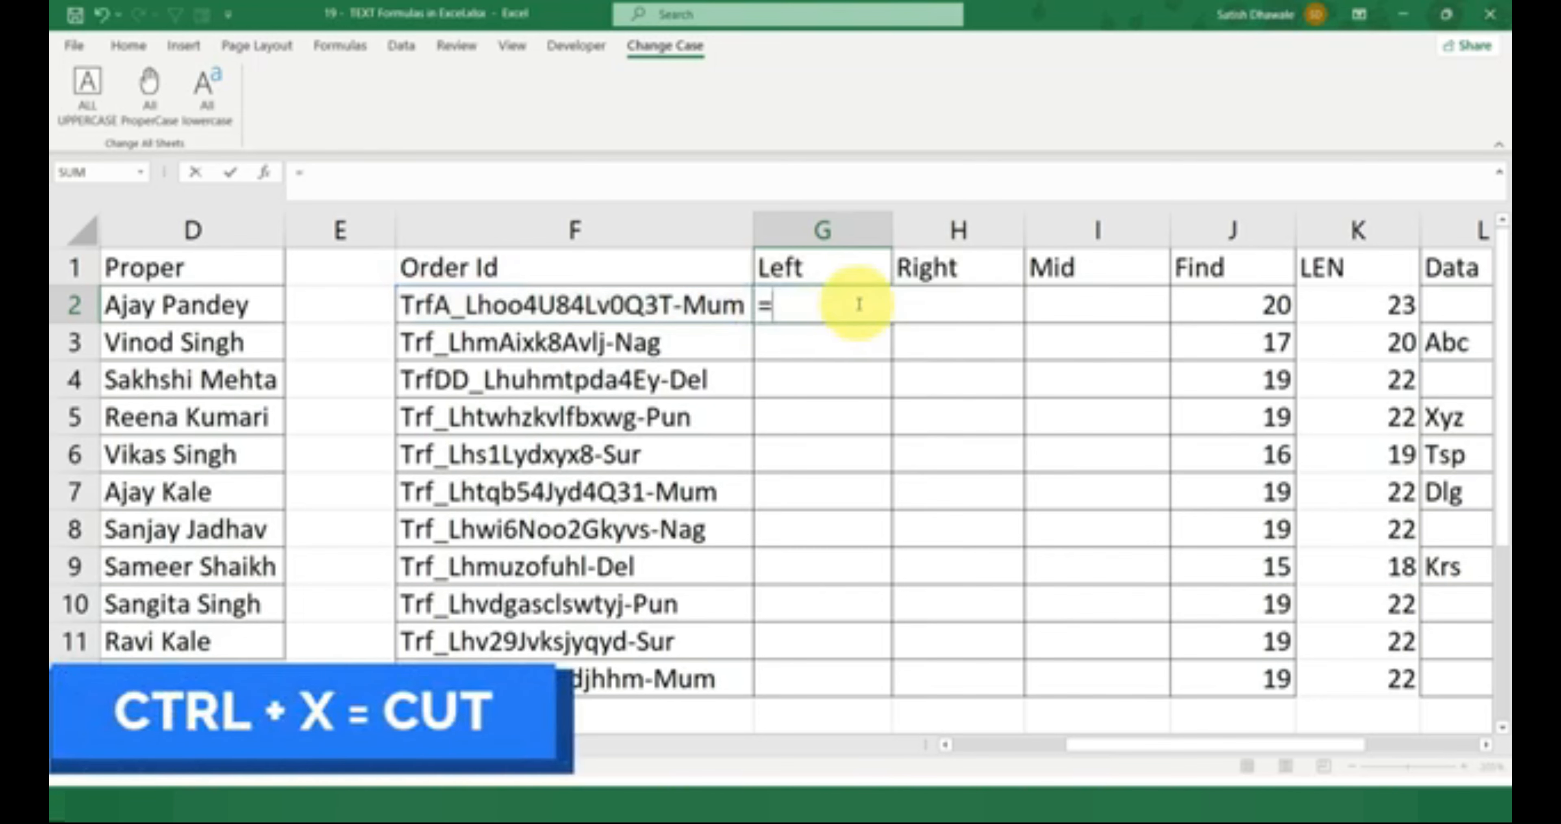
type("LEF")
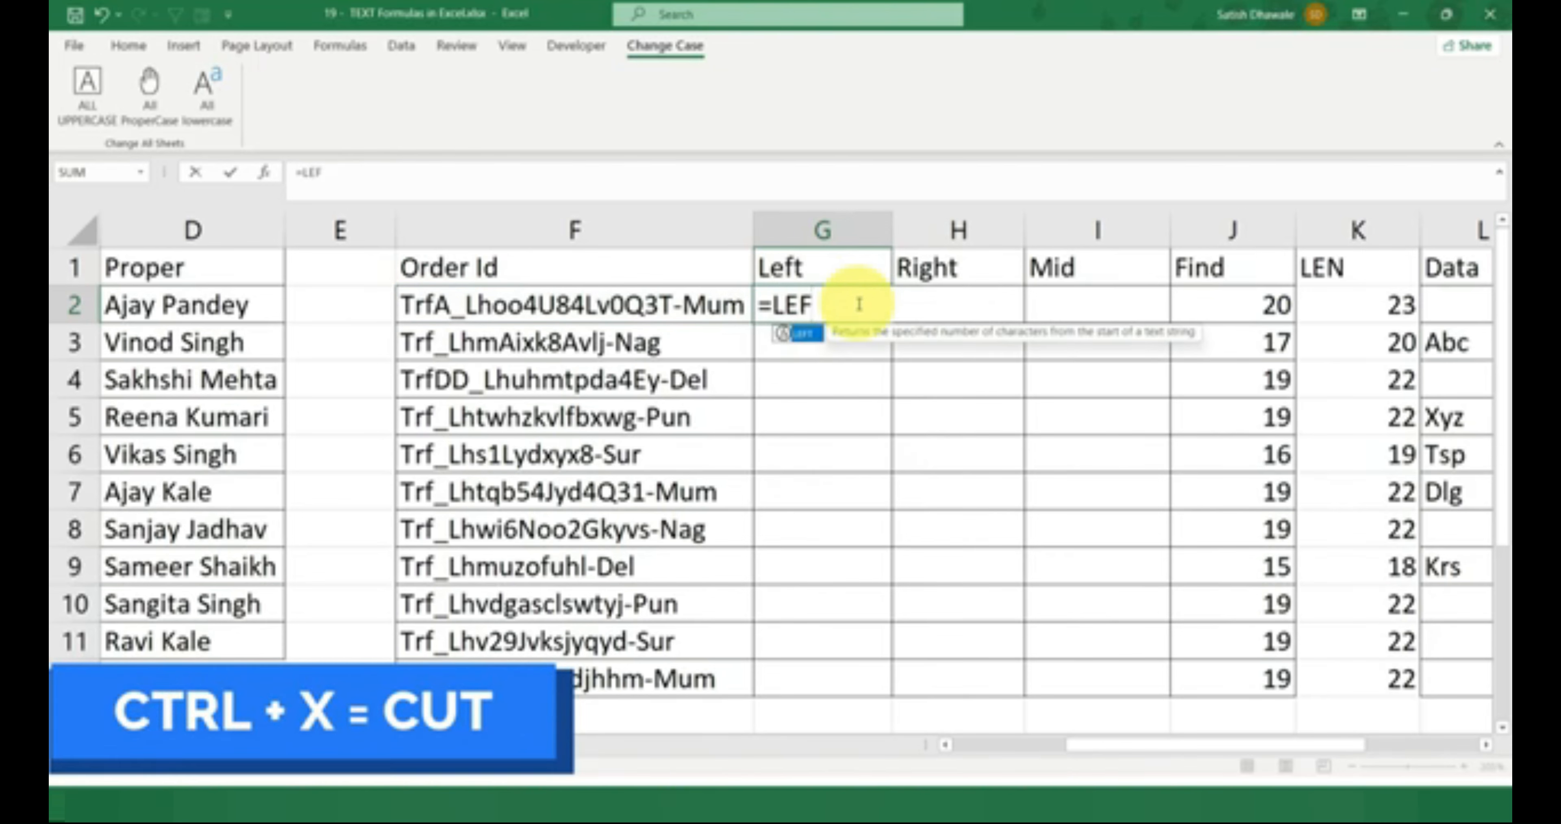
key("Tab")
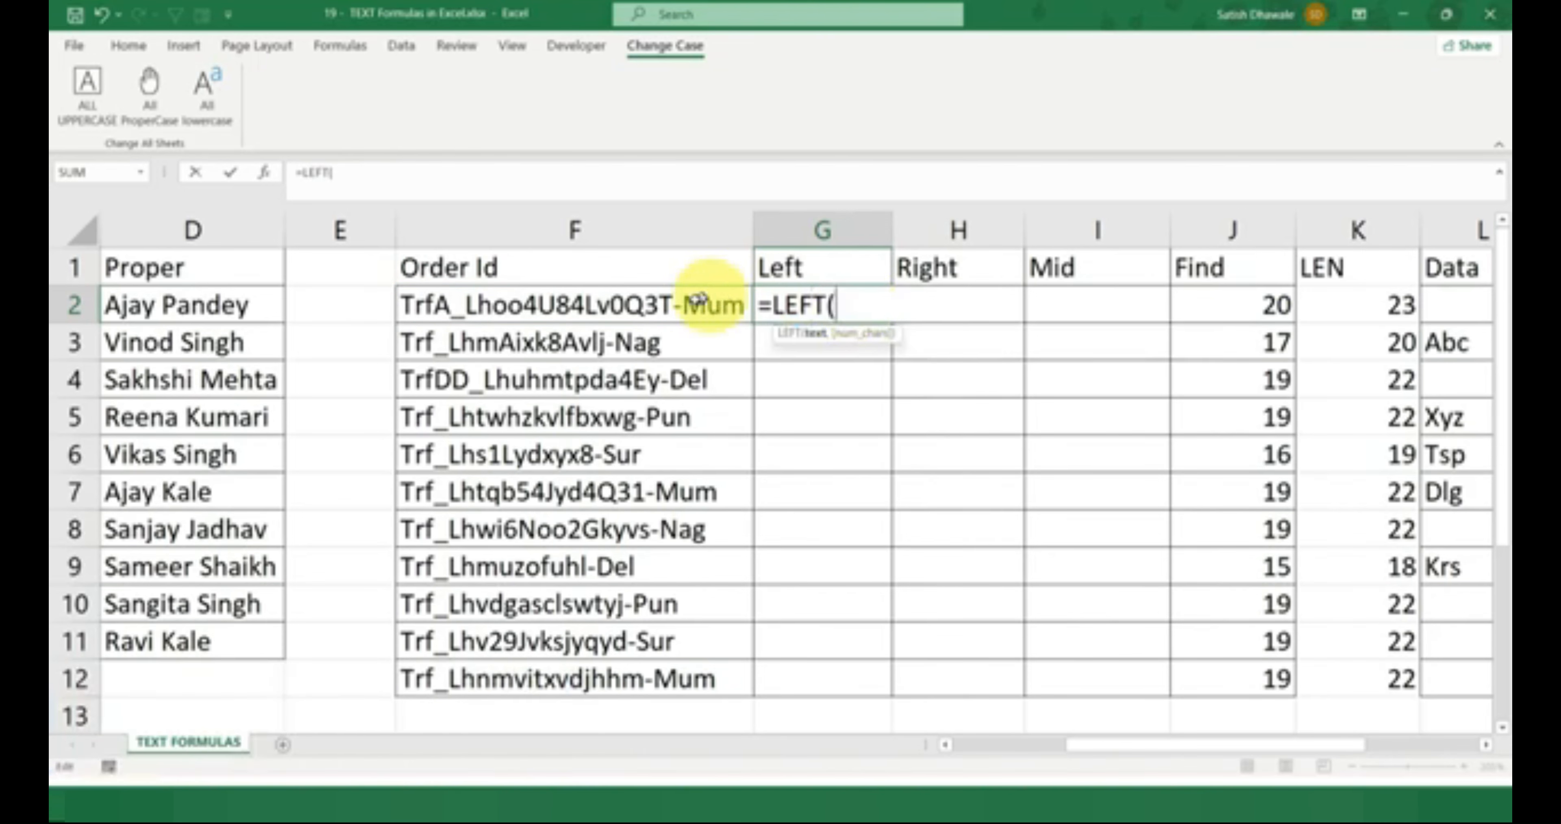
left_click(676, 304)
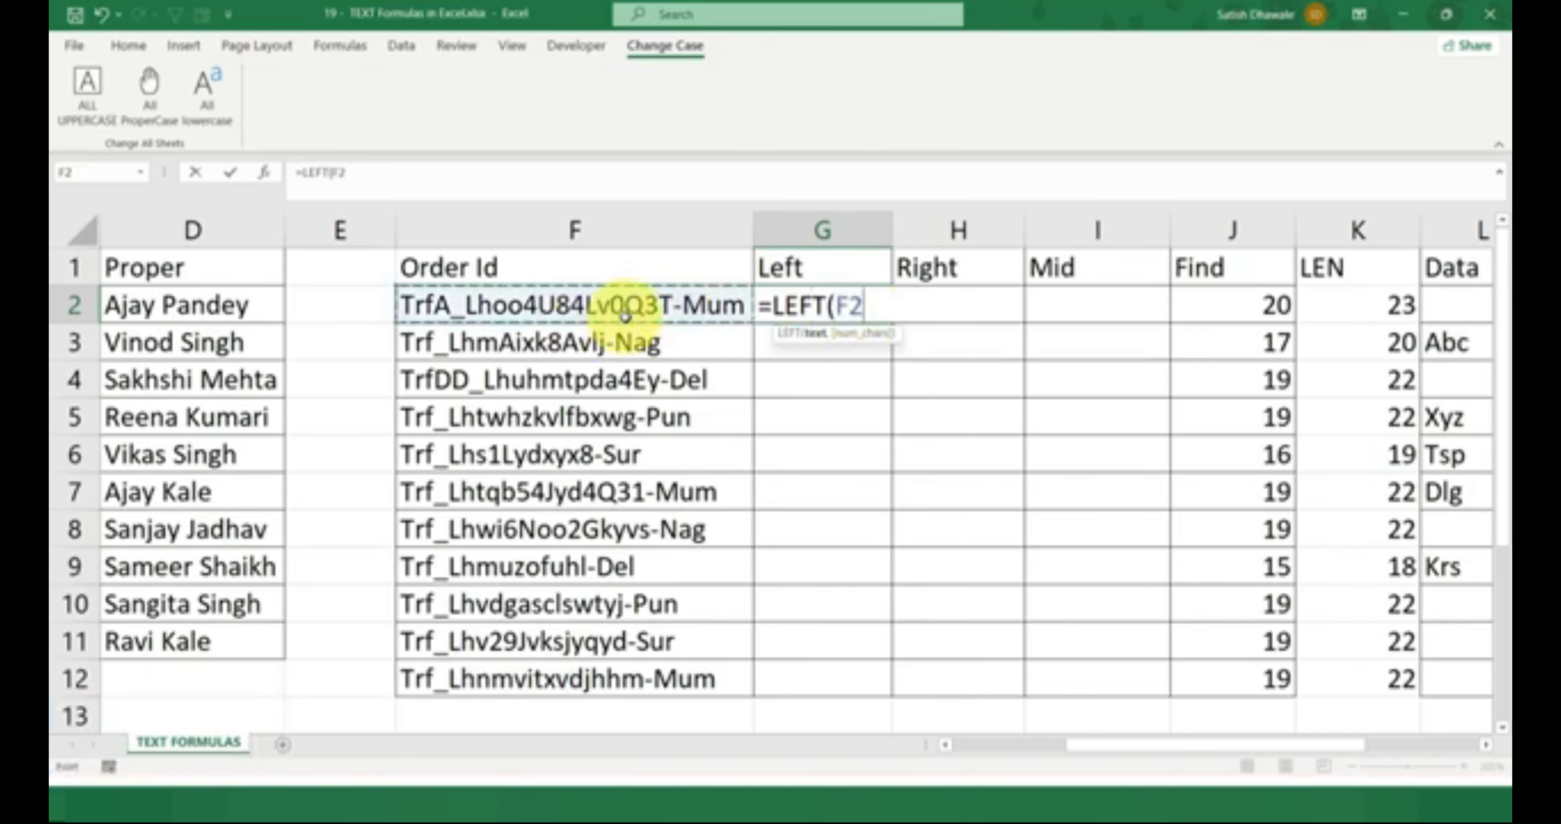
type(",")
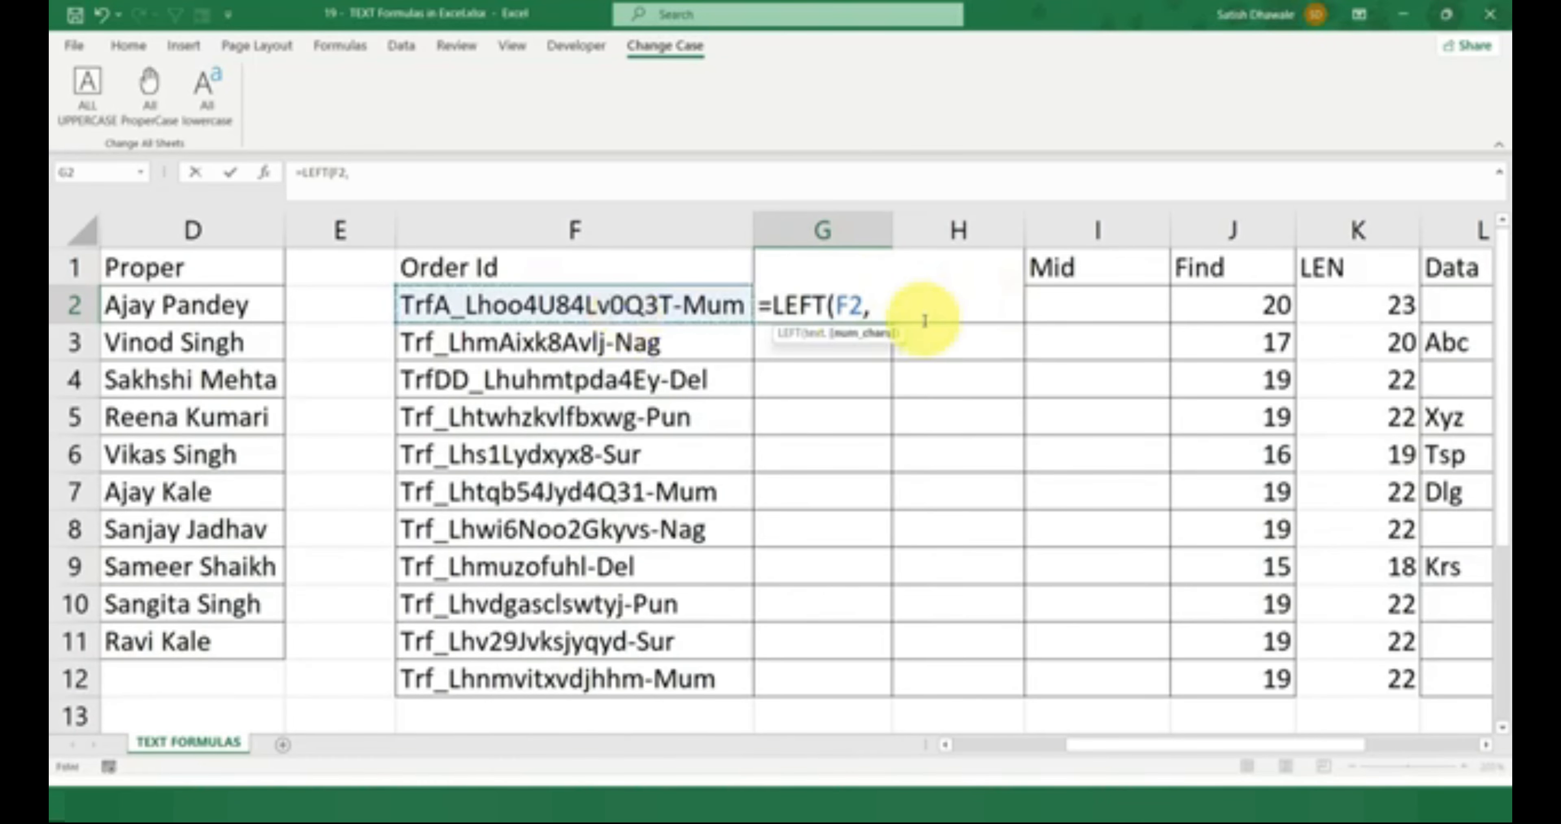
type("FIND(\"_\",F2,1)")
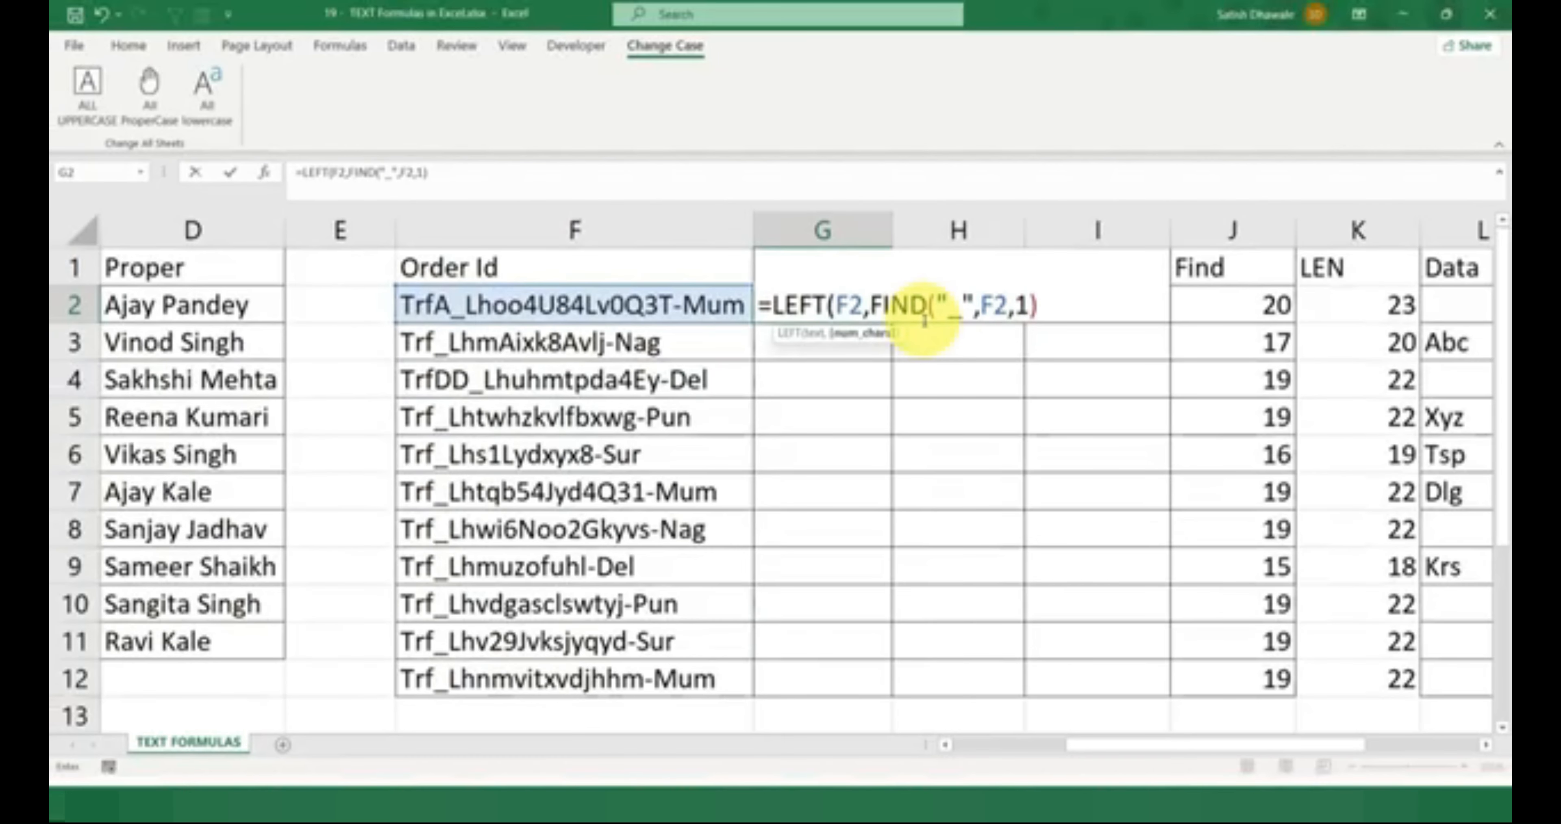
Evaluate the nested FIND part of G2's formula, restore the expression, and enter the formula as =LEFT(F2,FIND("_",F2,1))
left_click_drag(871, 300, 1038, 306)
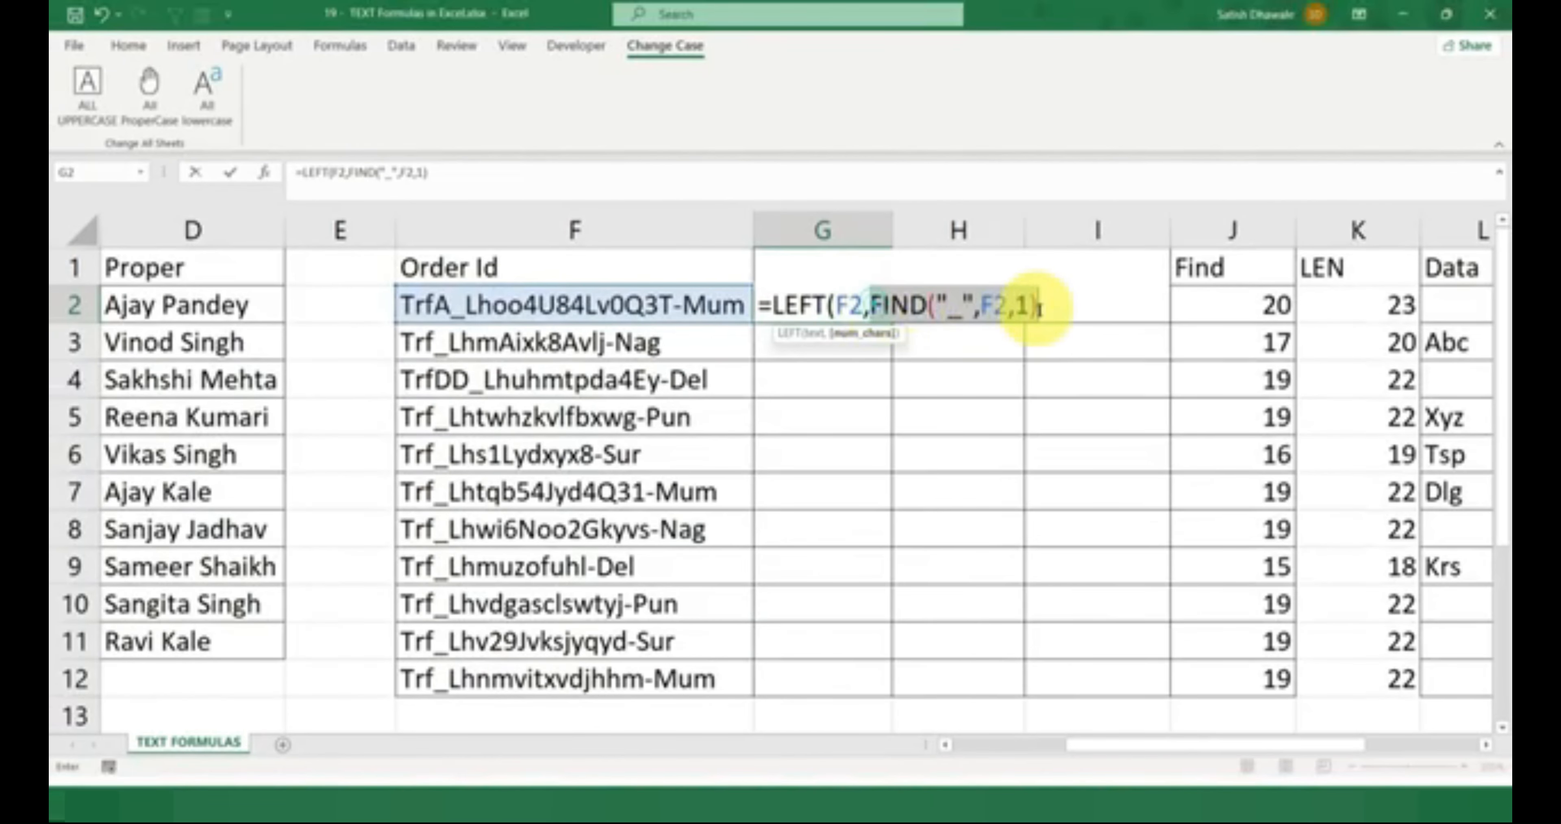
type("5")
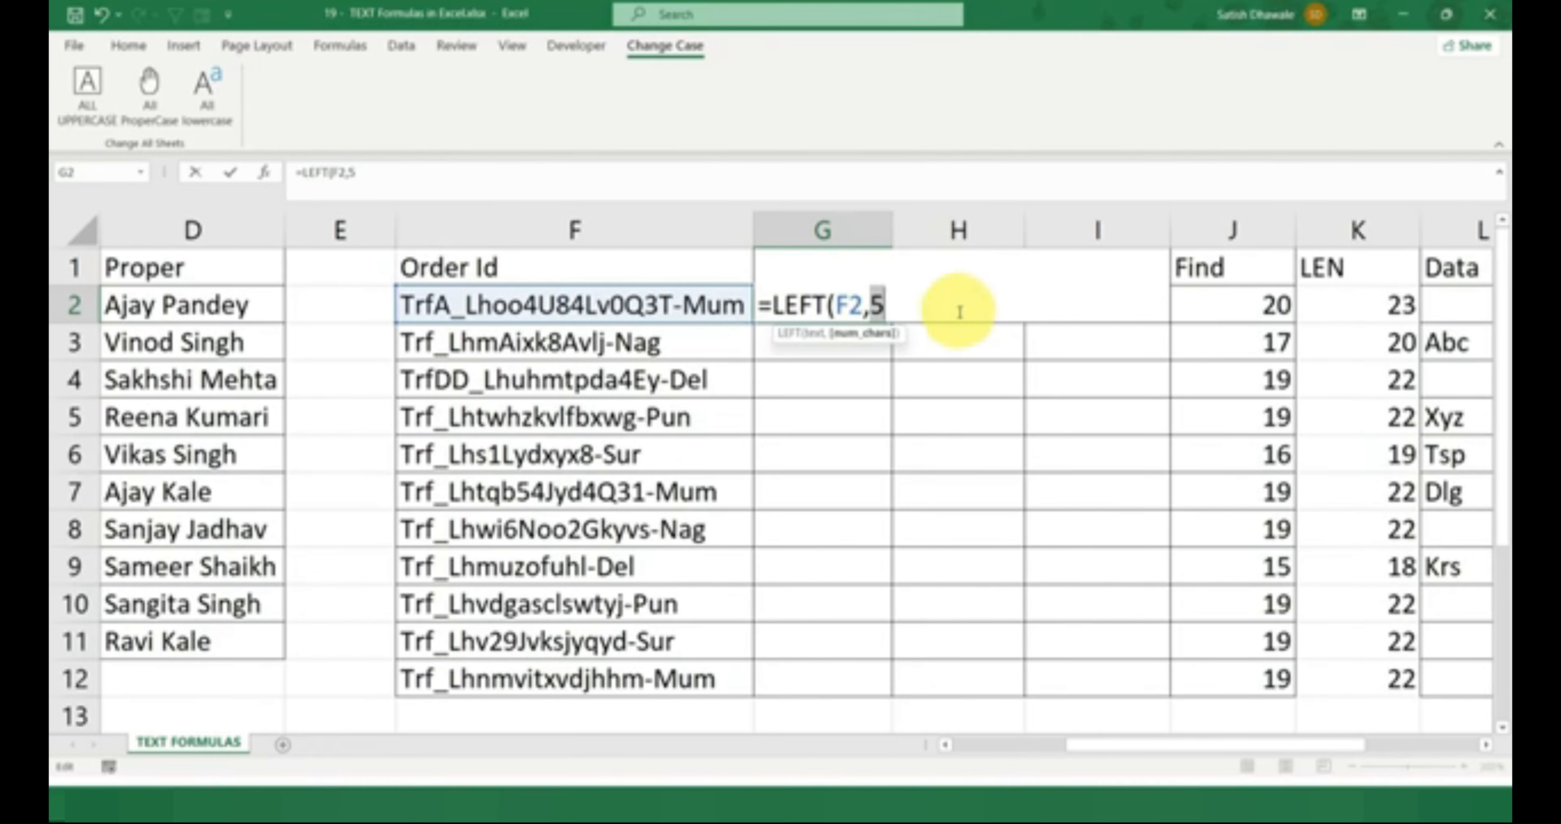
key("ctrl+z")
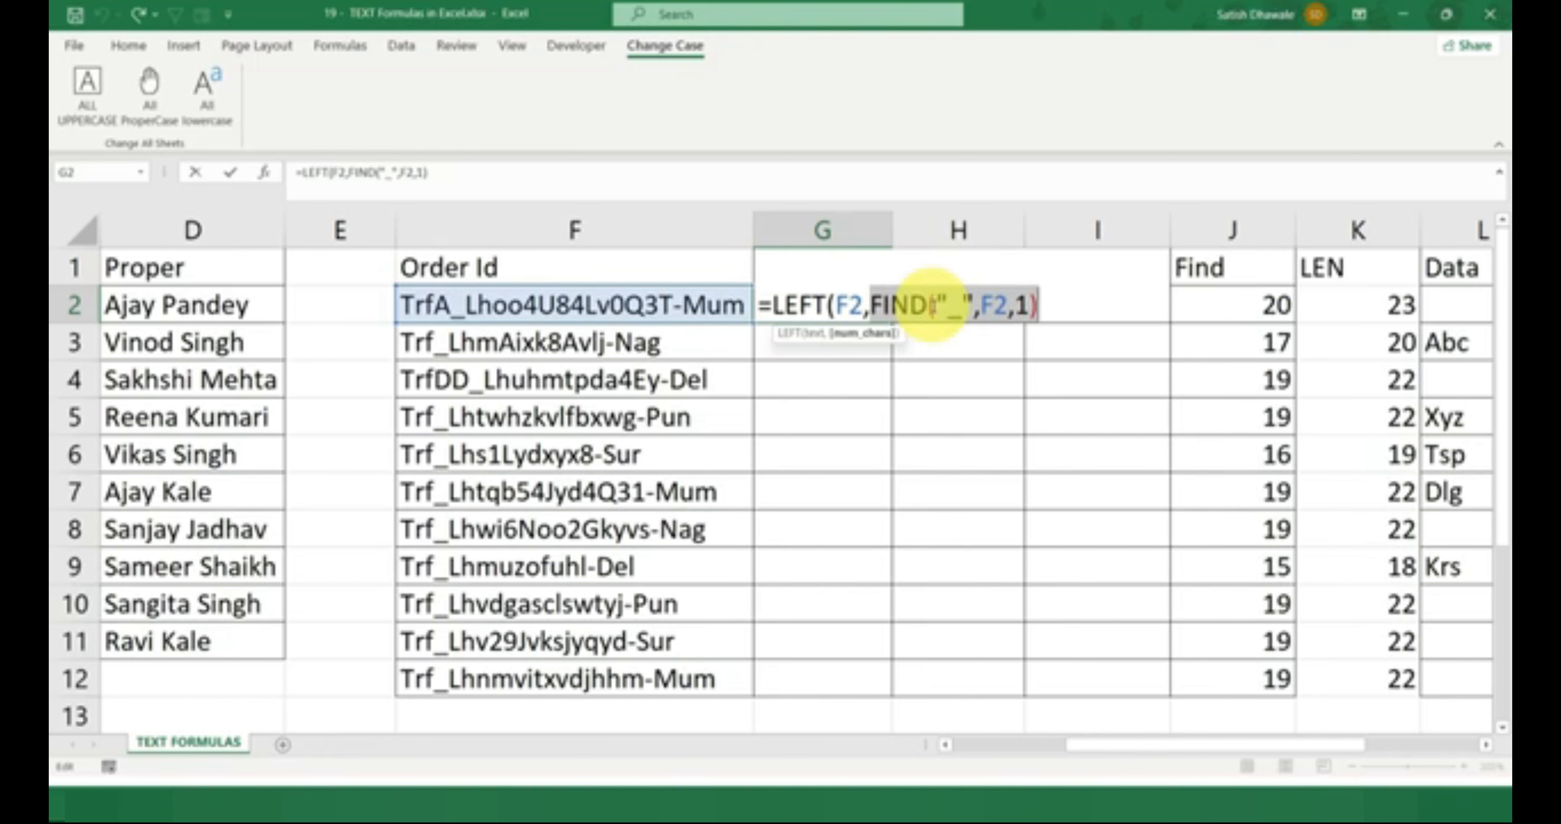
key("Return")
key("Return")
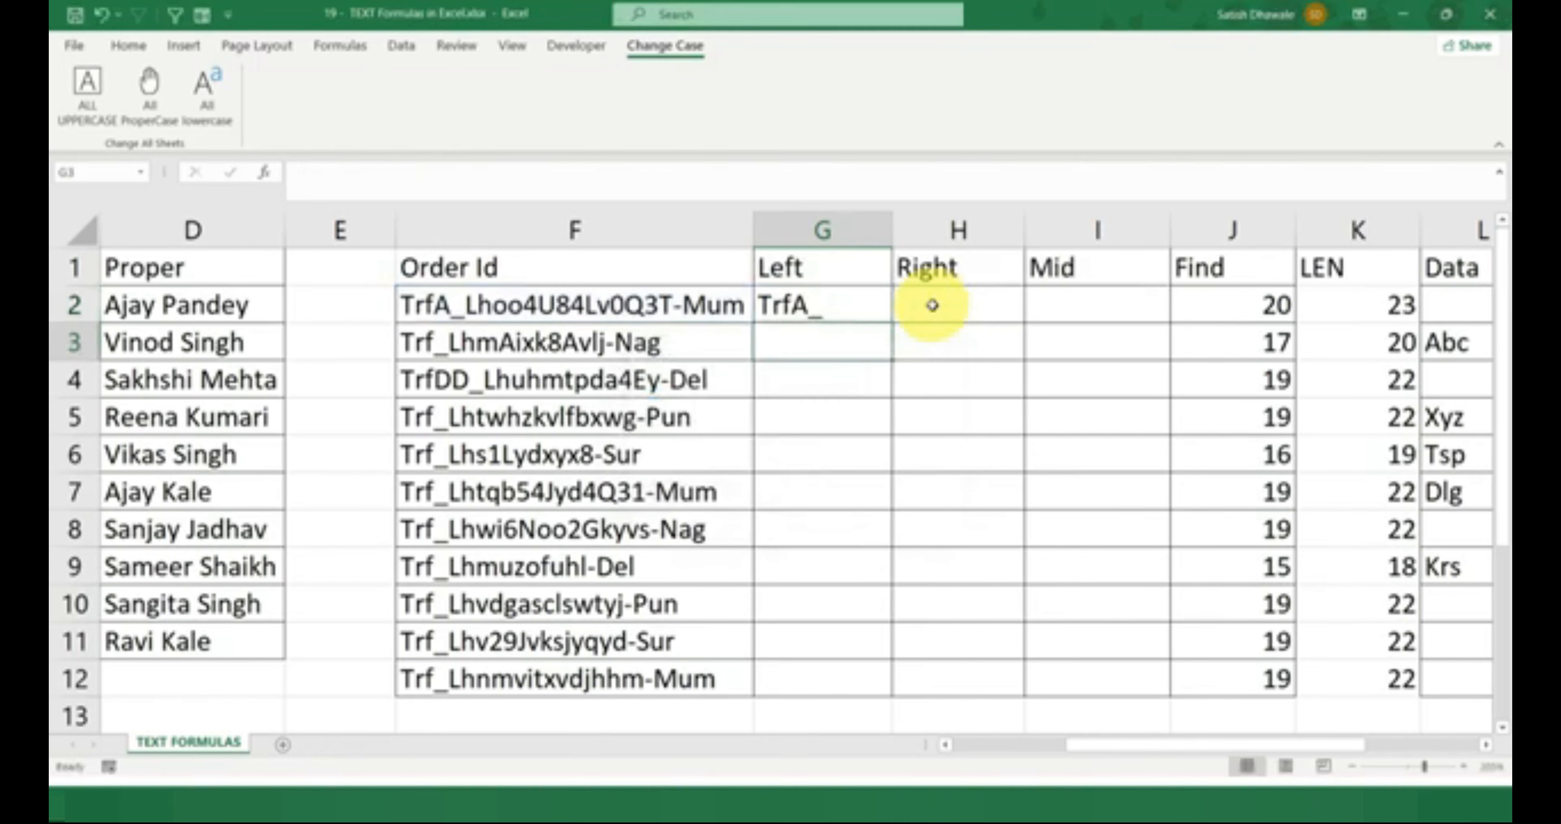
Review the nested FIND argument in G2 and fill the LEFT formula down to G12
left_click(843, 301)
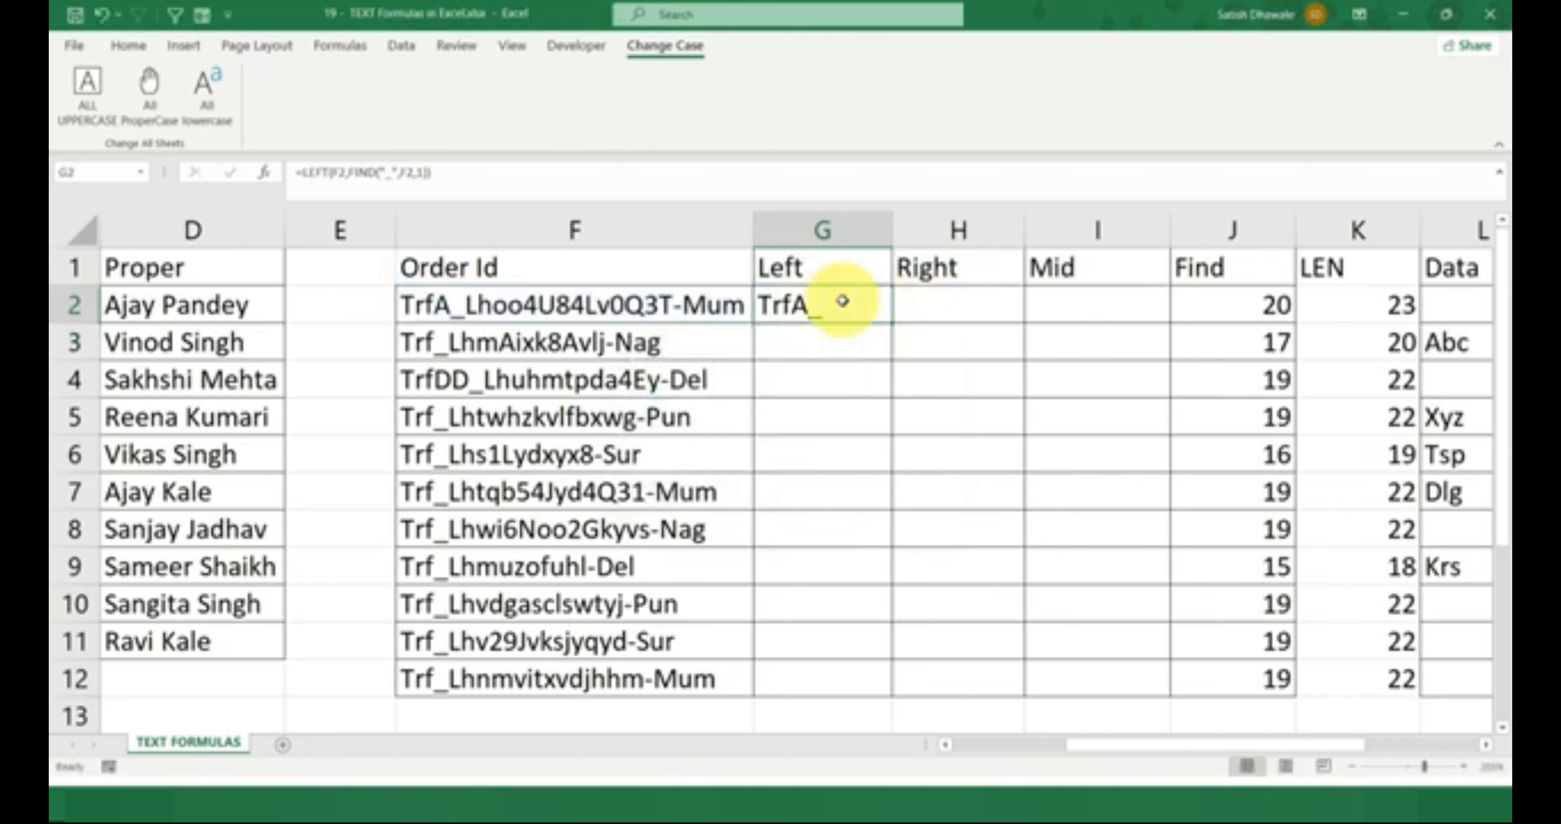
double_click(843, 301)
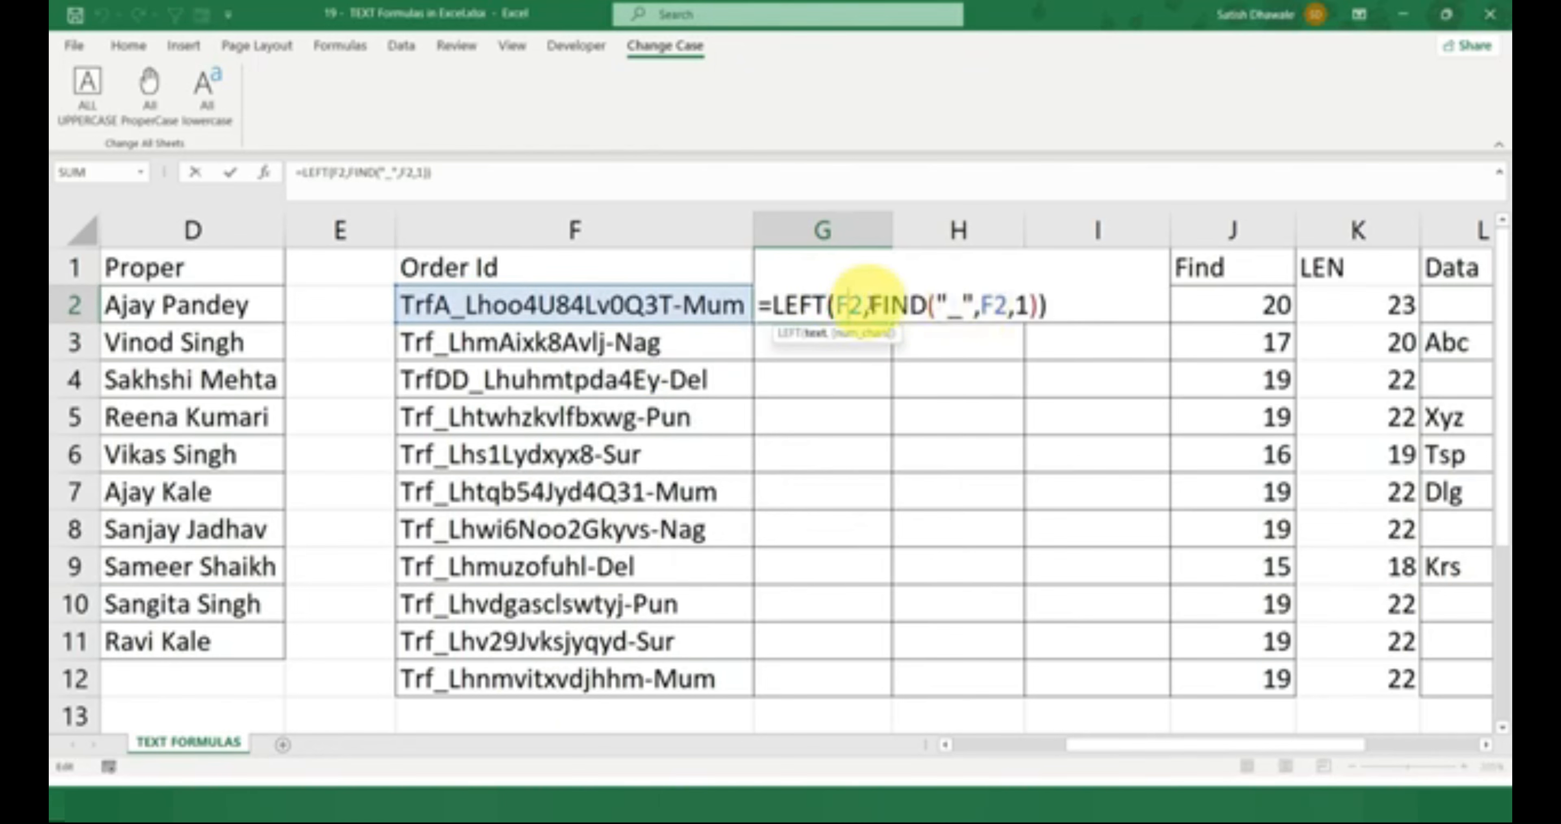
left_click_drag(869, 301, 1030, 303)
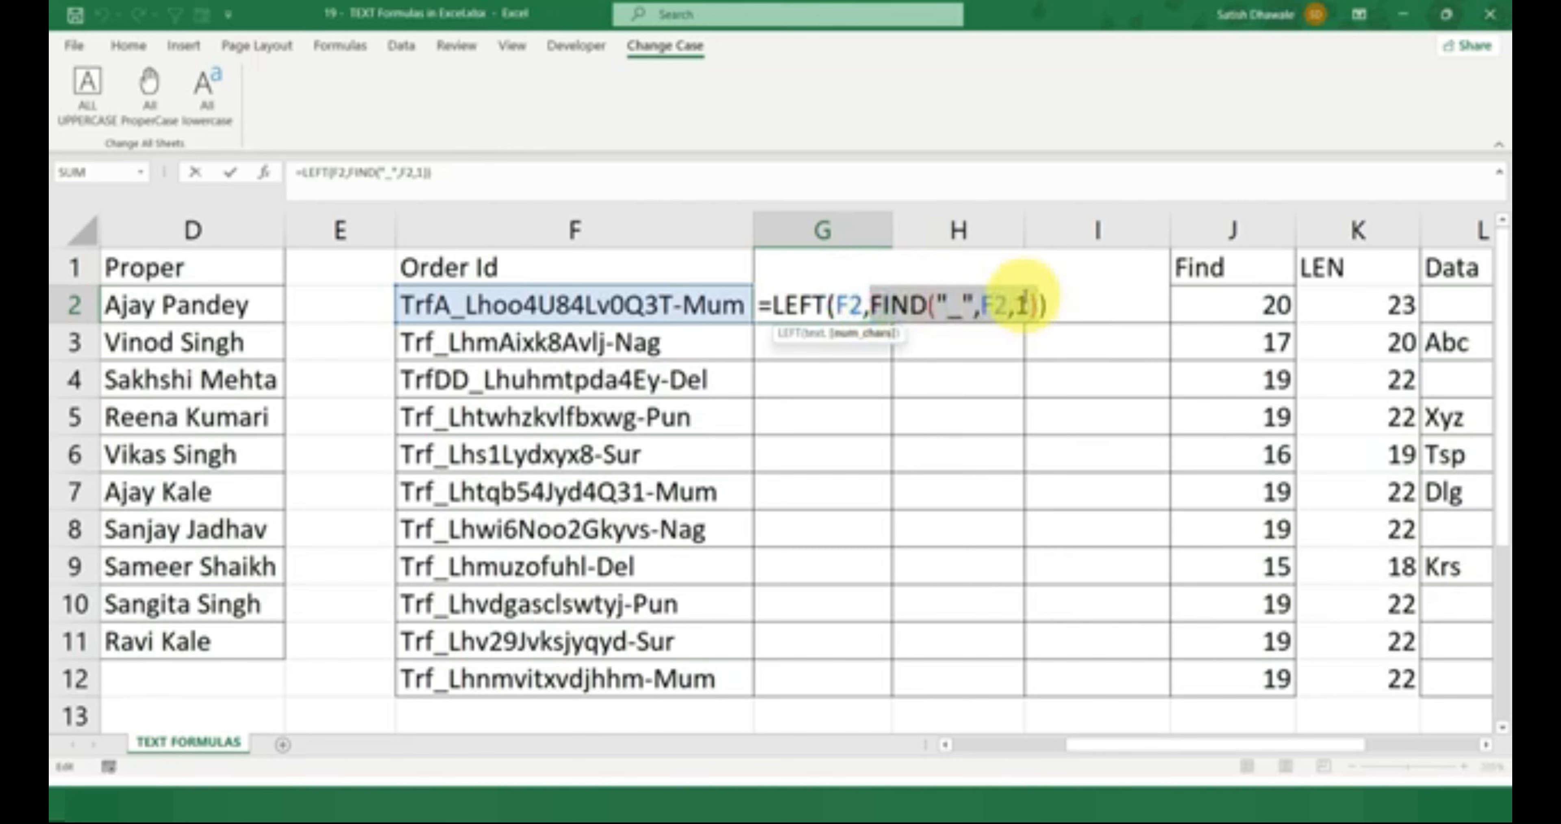
key("Return")
left_click(866, 306)
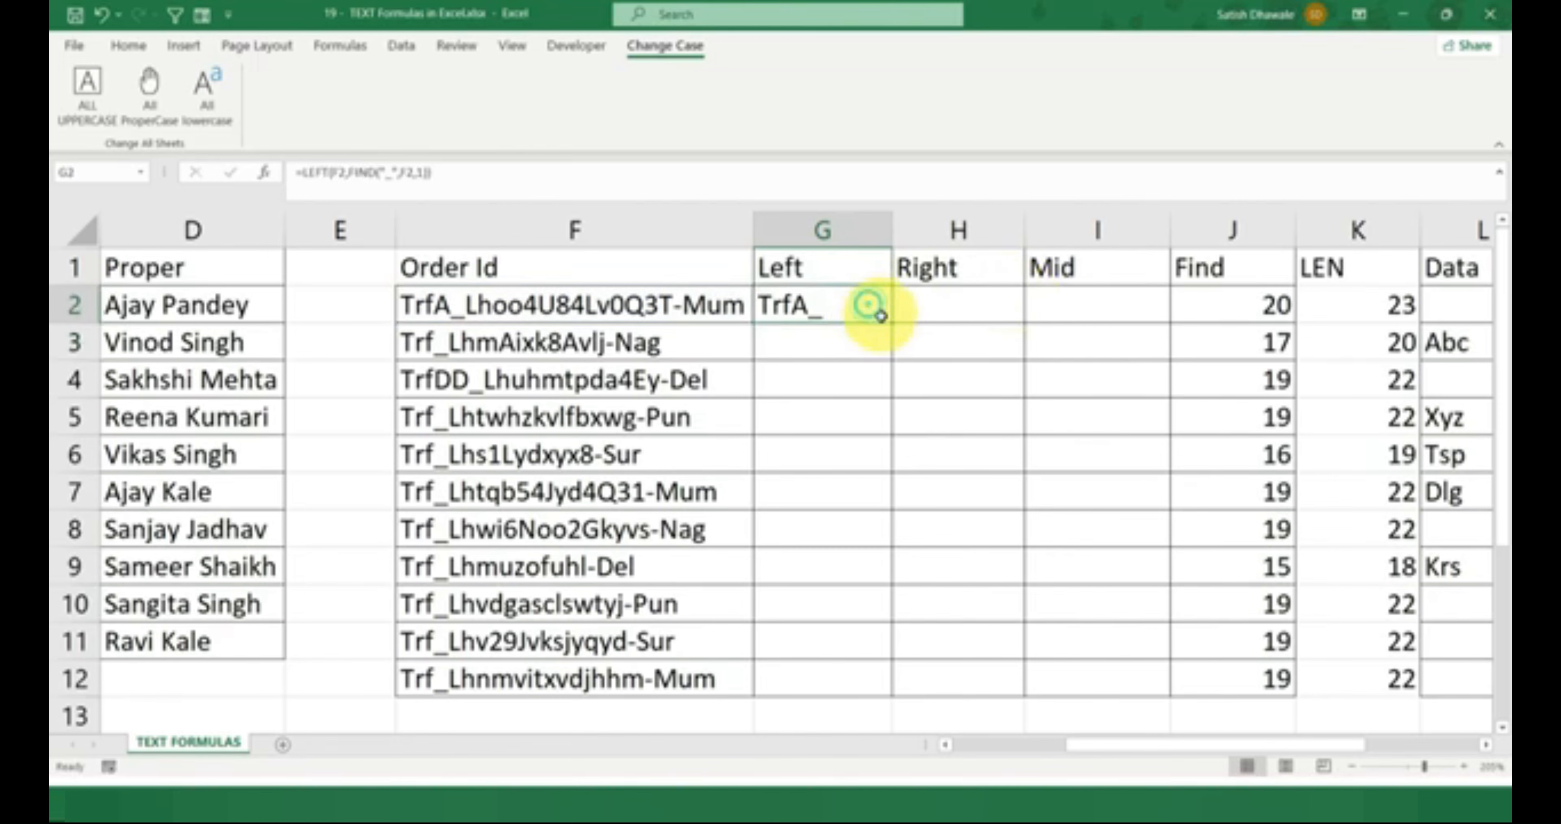
left_click_drag(895, 324, 892, 674)
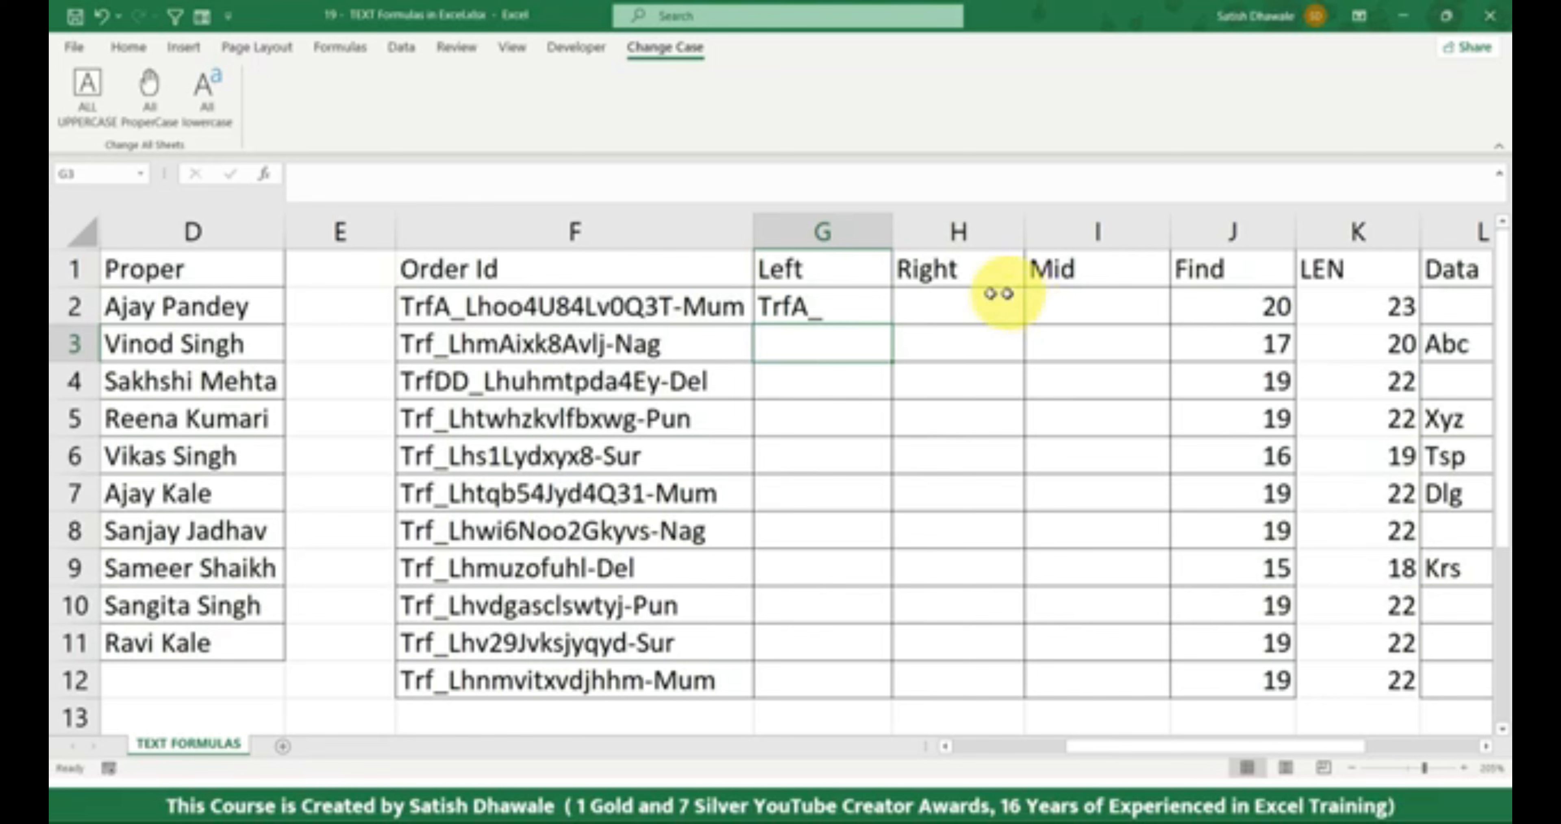
left_click(873, 310)
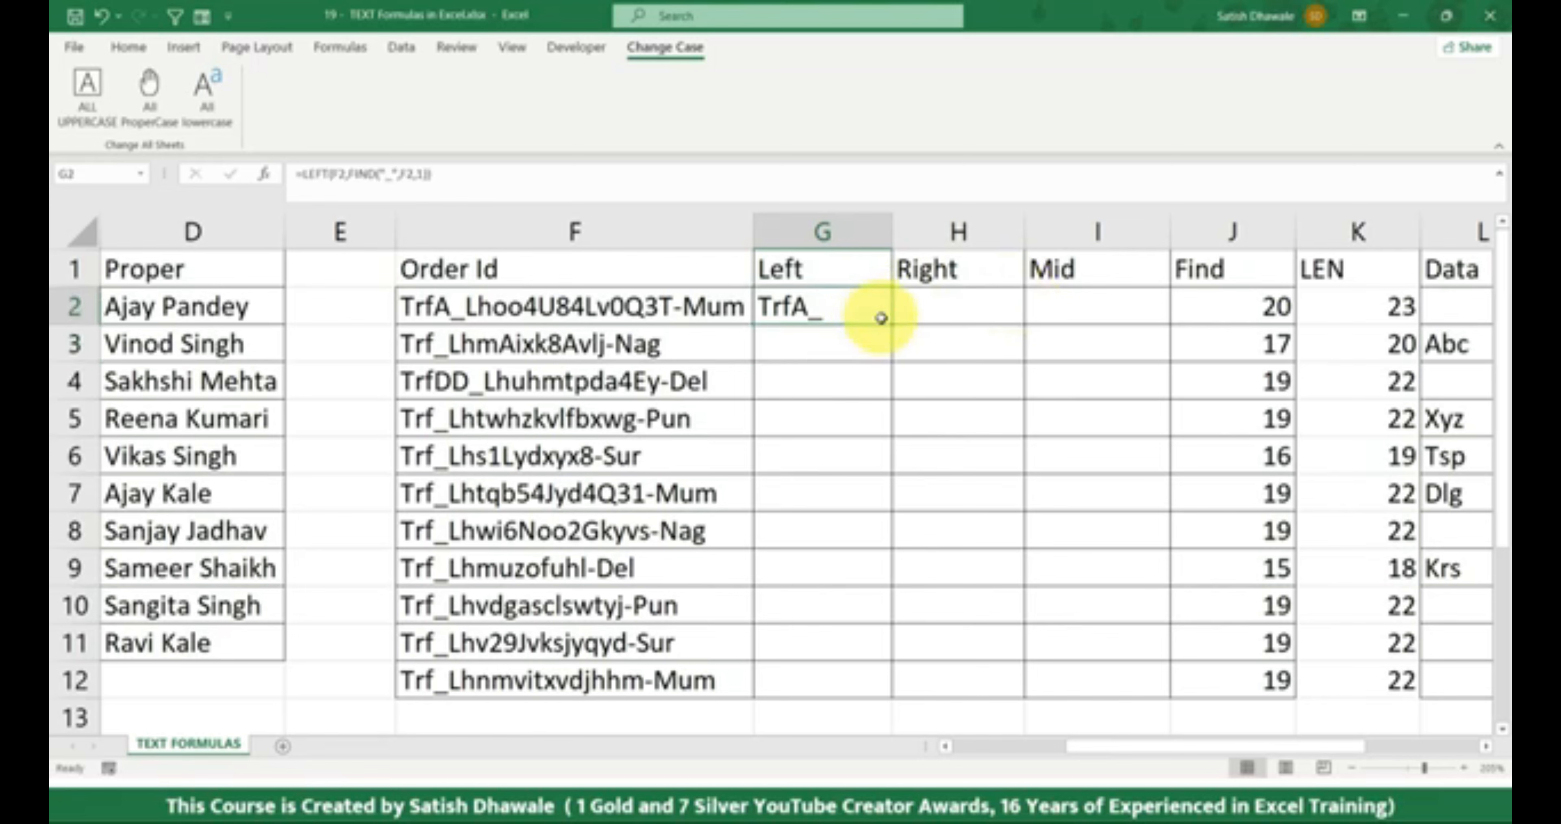
left_click_drag(891, 325, 891, 682)
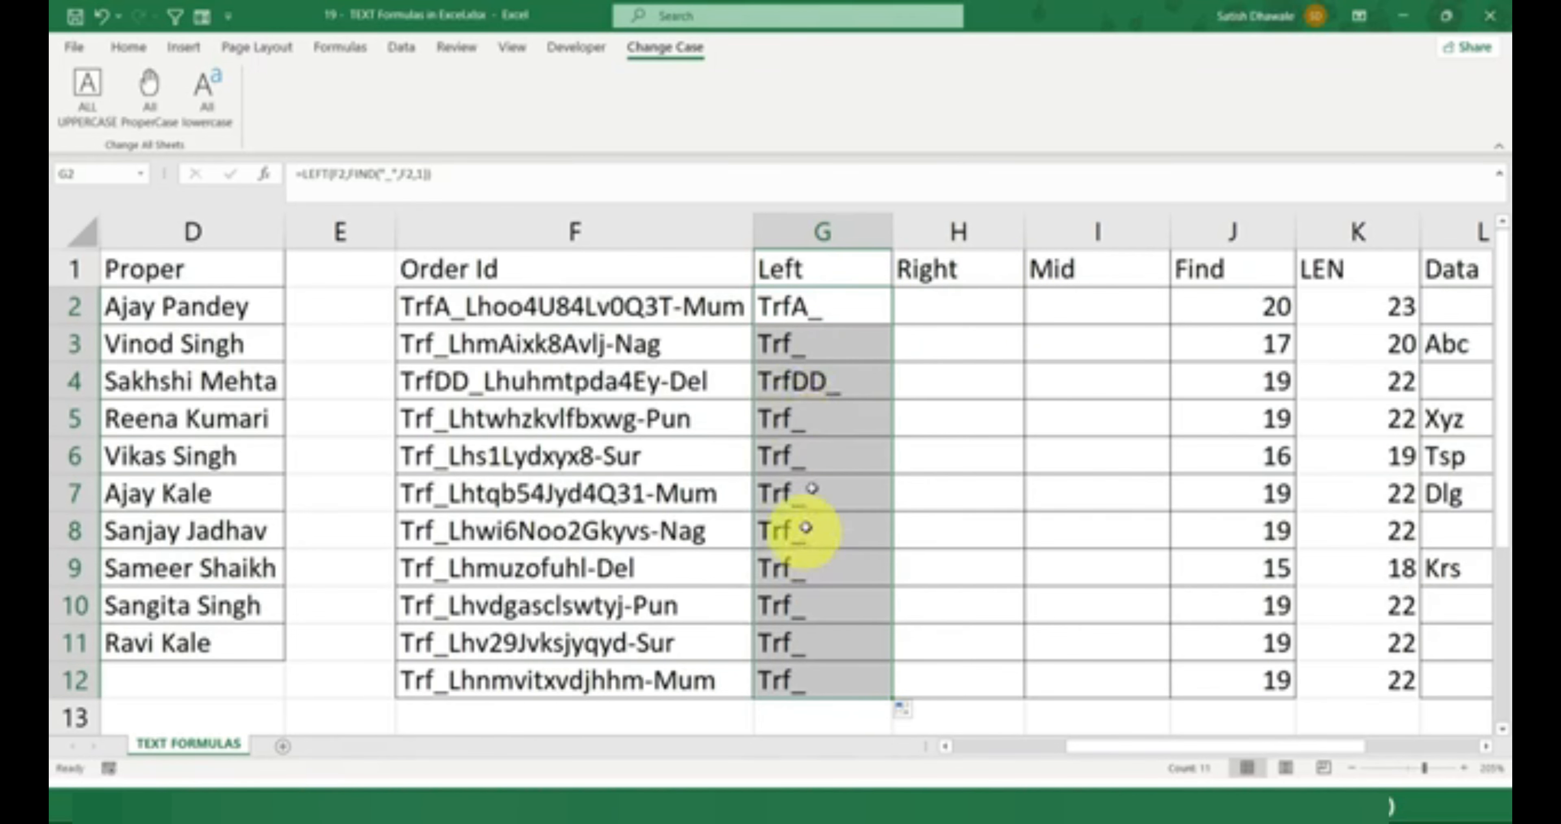
Exclude the underscore by changing G2 to =LEFT(F2,FIND("_",F2,1)-1) and fill it down to G12
double_click(827, 303)
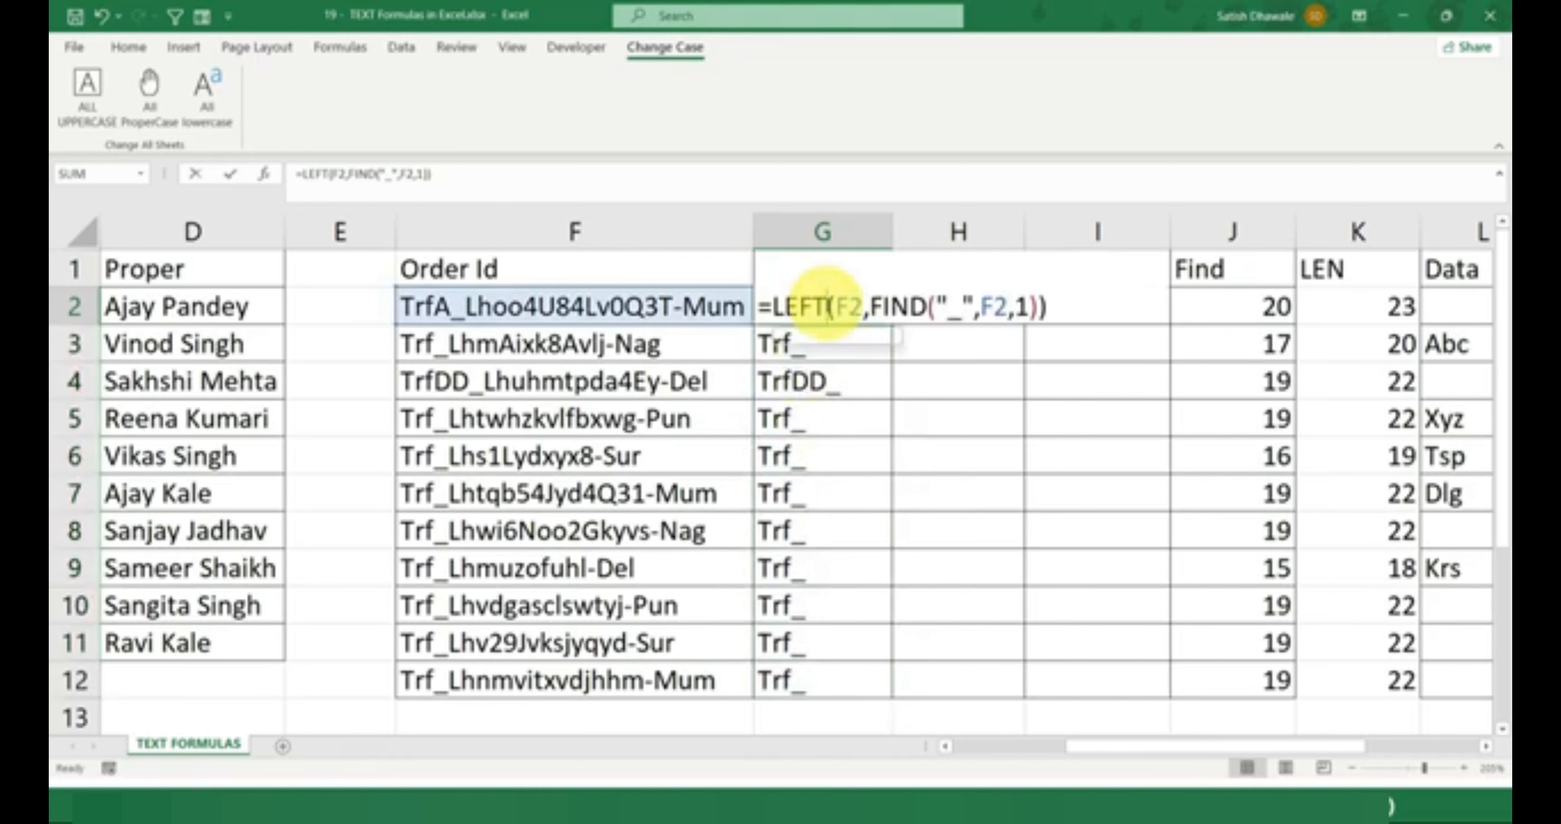
left_click_drag(871, 307, 1042, 309)
left_click(1073, 305)
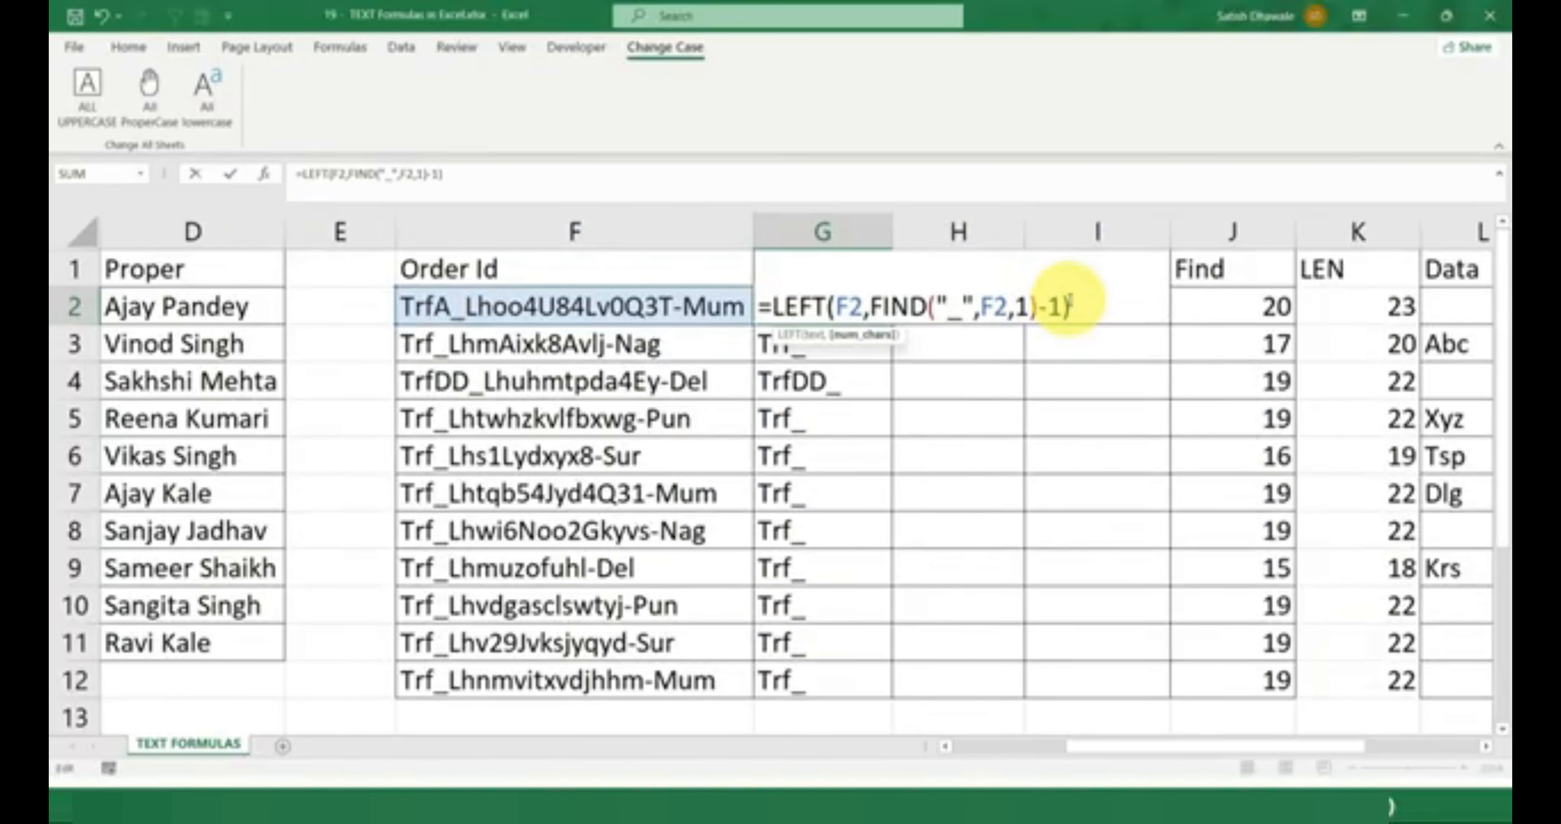
key("Return")
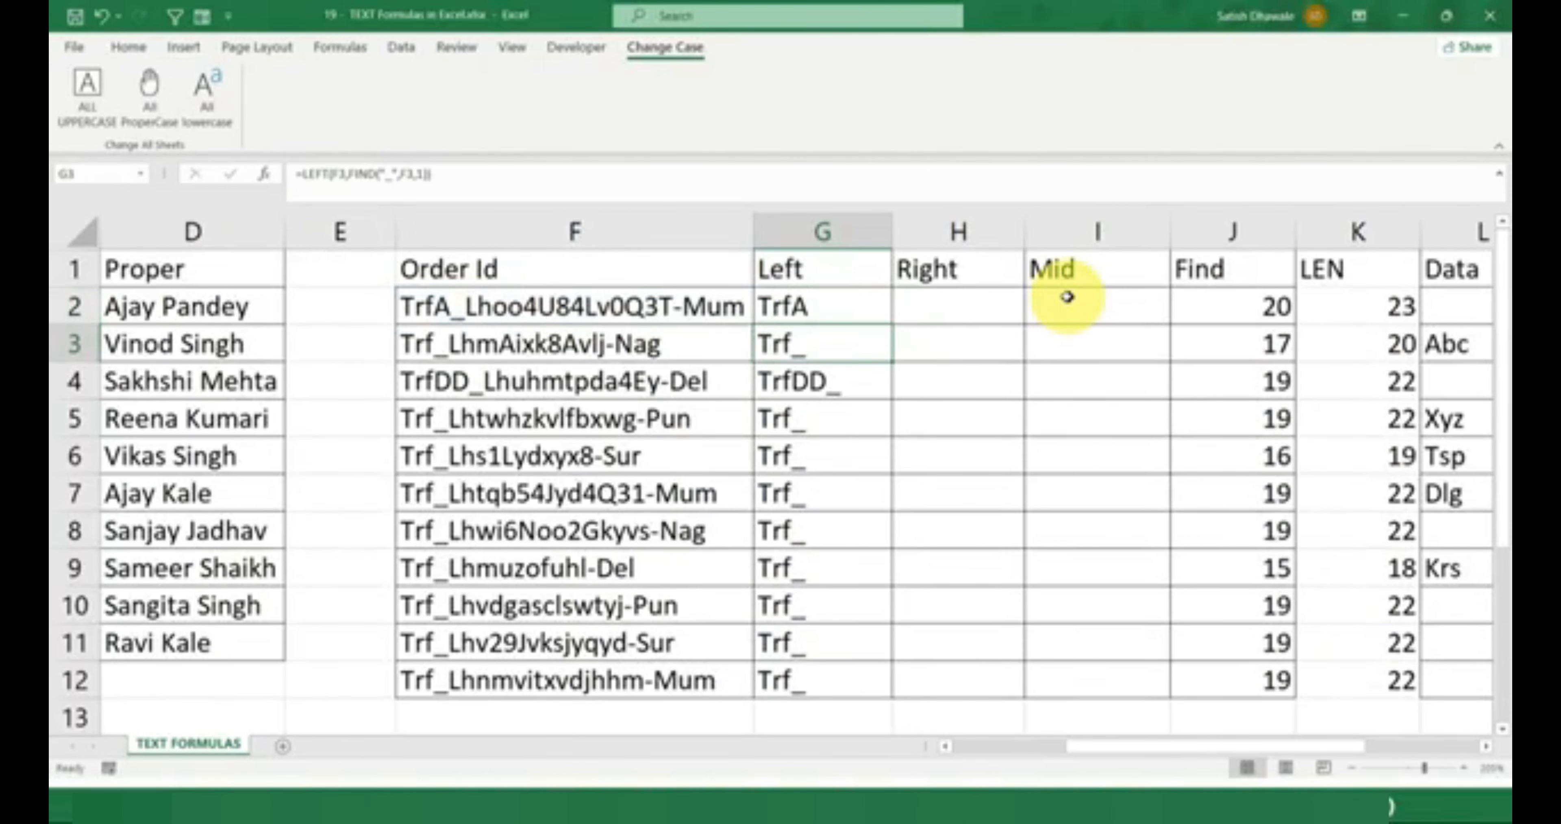
left_click(873, 308)
double_click(891, 324)
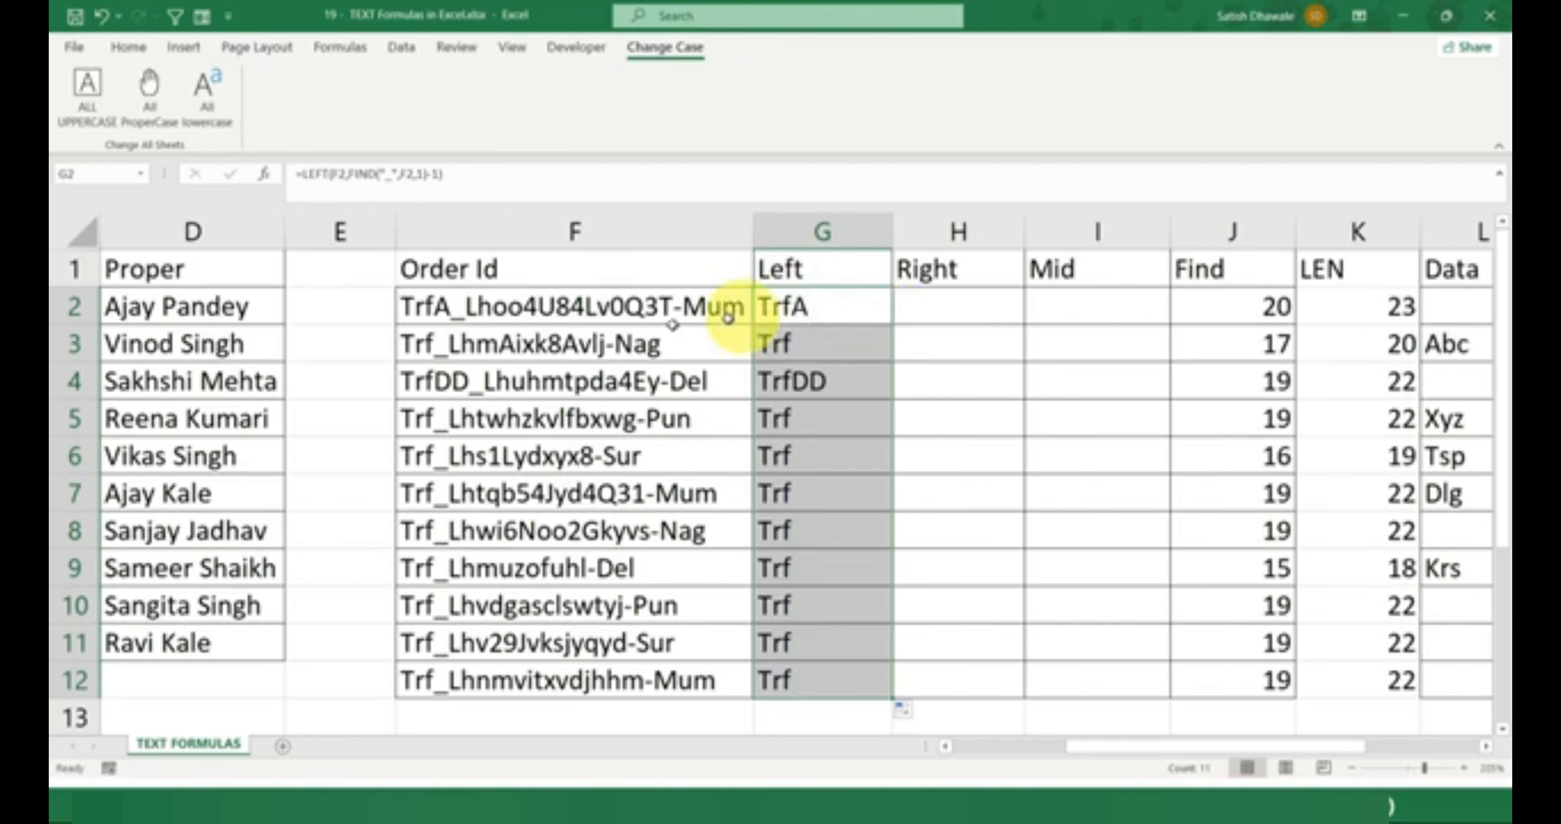
Compare the order IDs in F2:F12 with the extracted prefixes in G2:G12 and inspect G2's formula
left_click_drag(474, 311, 479, 665)
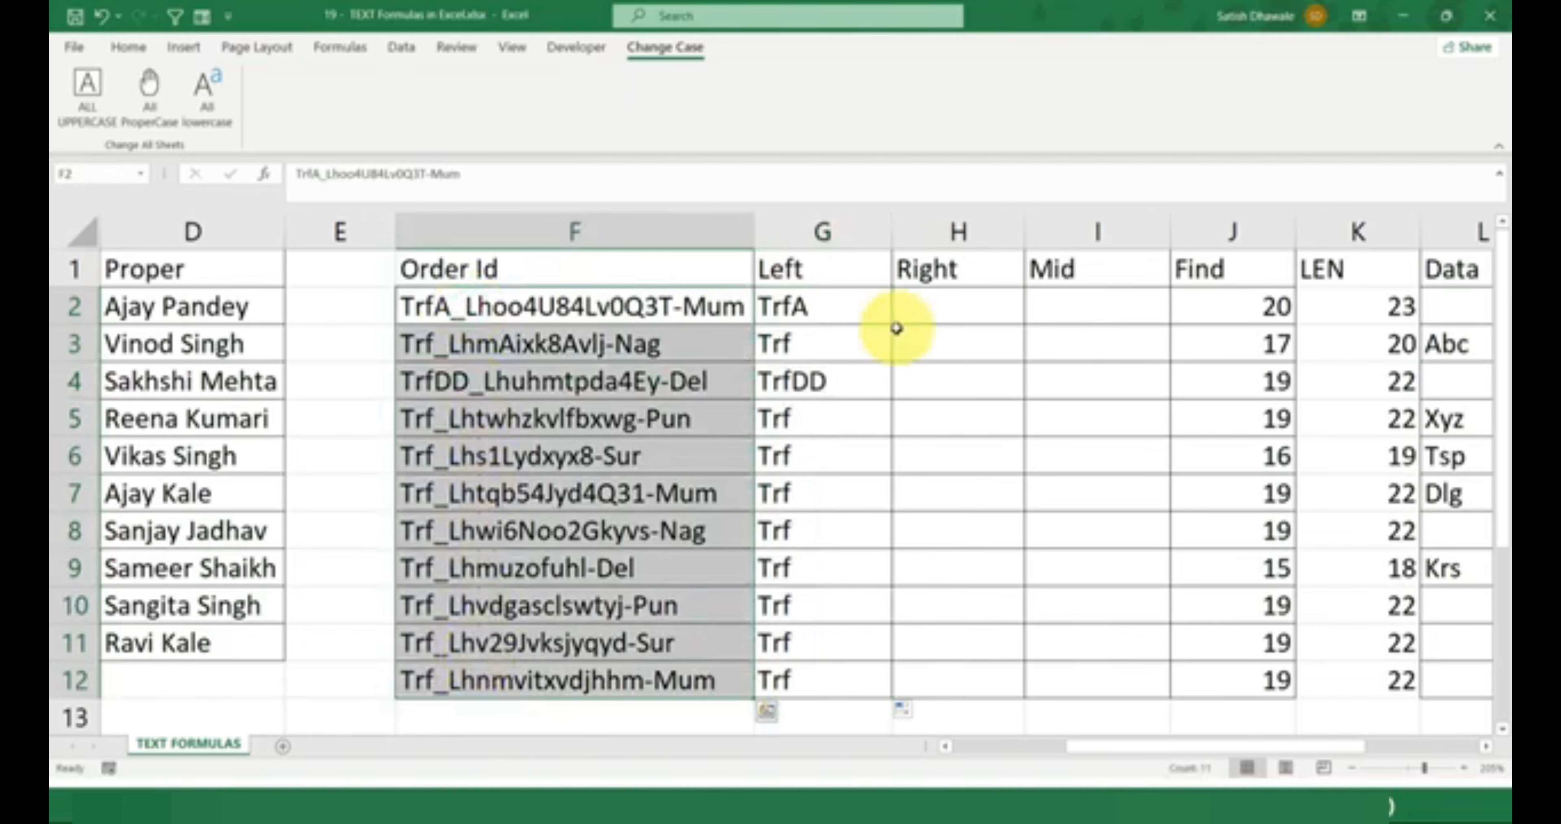
left_click(836, 372)
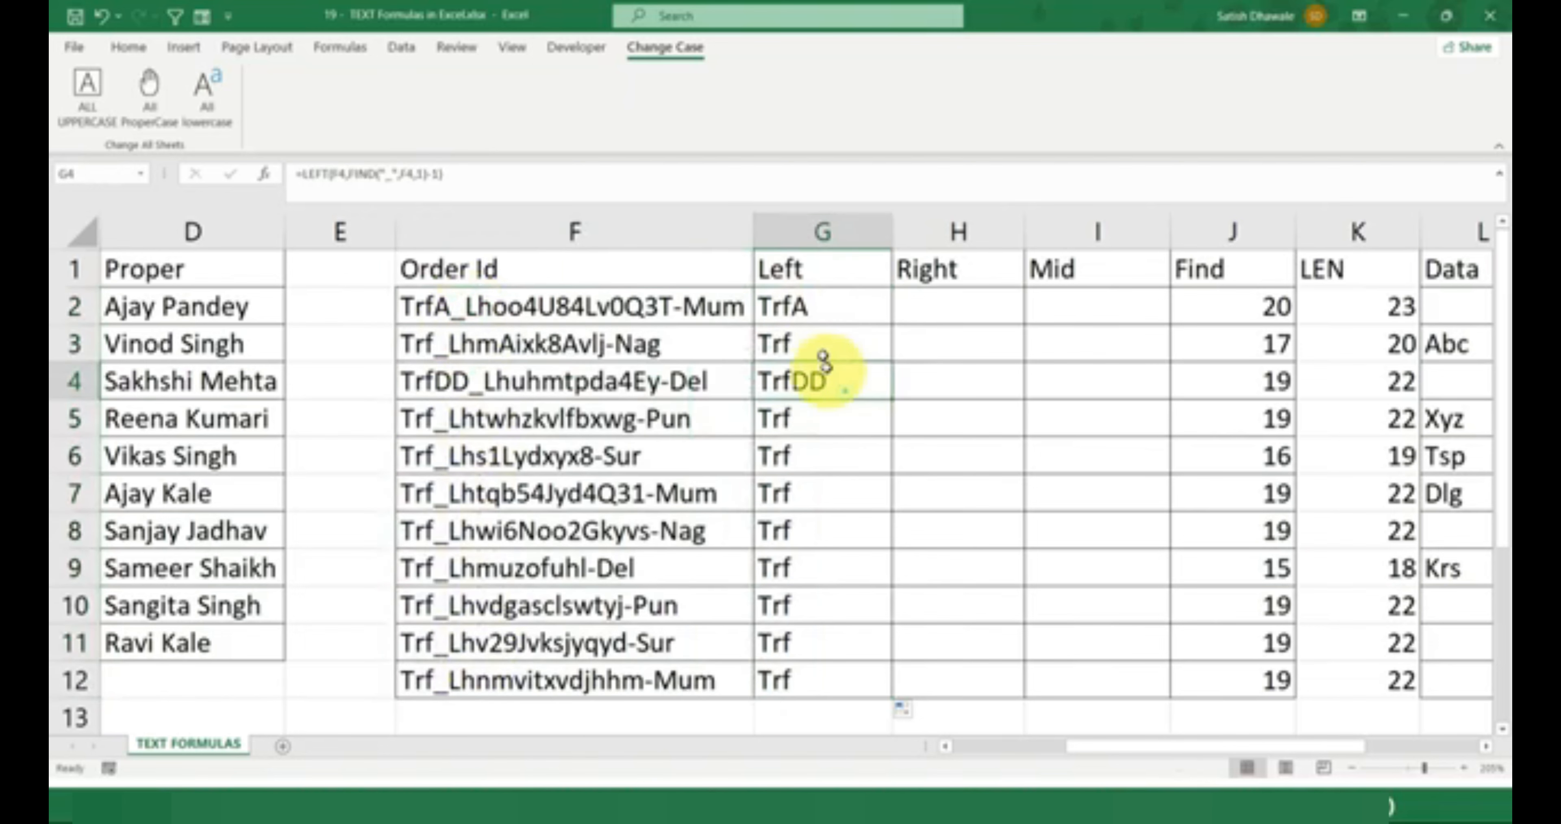
left_click_drag(812, 303, 814, 678)
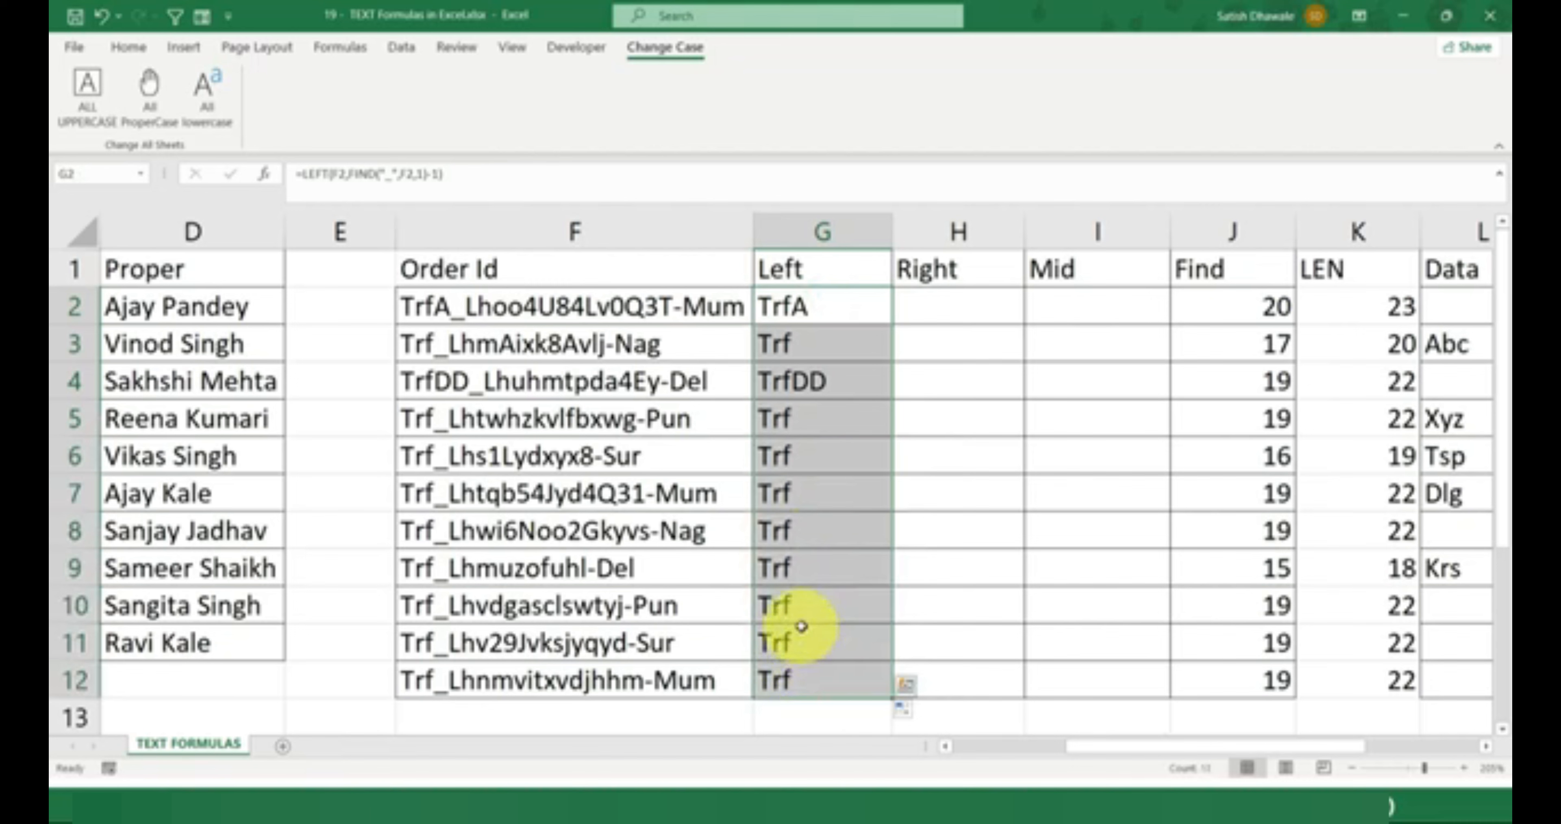
double_click(878, 309)
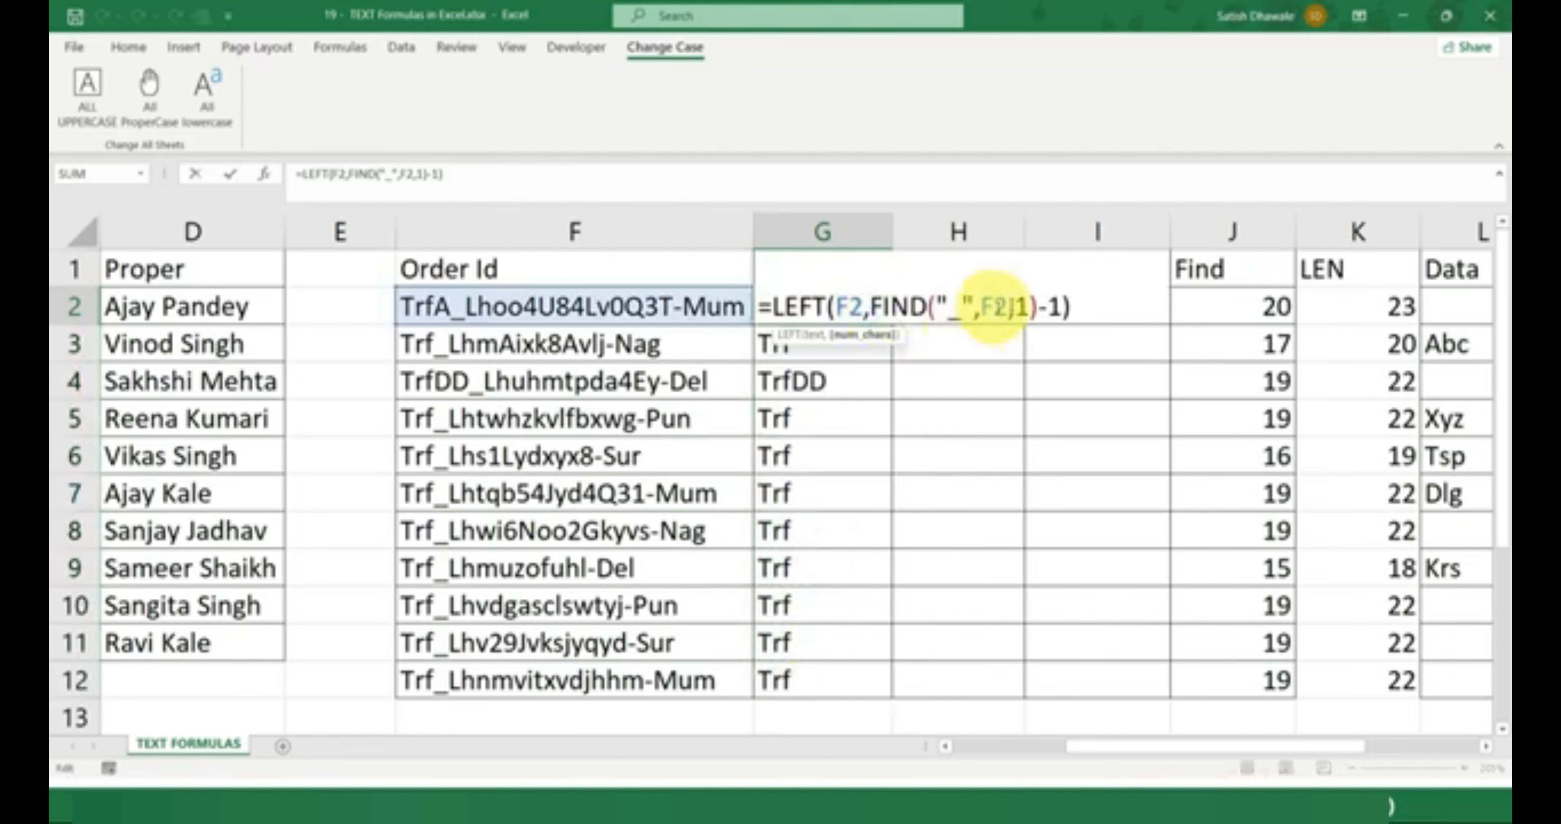
key("Escape")
left_click(591, 302)
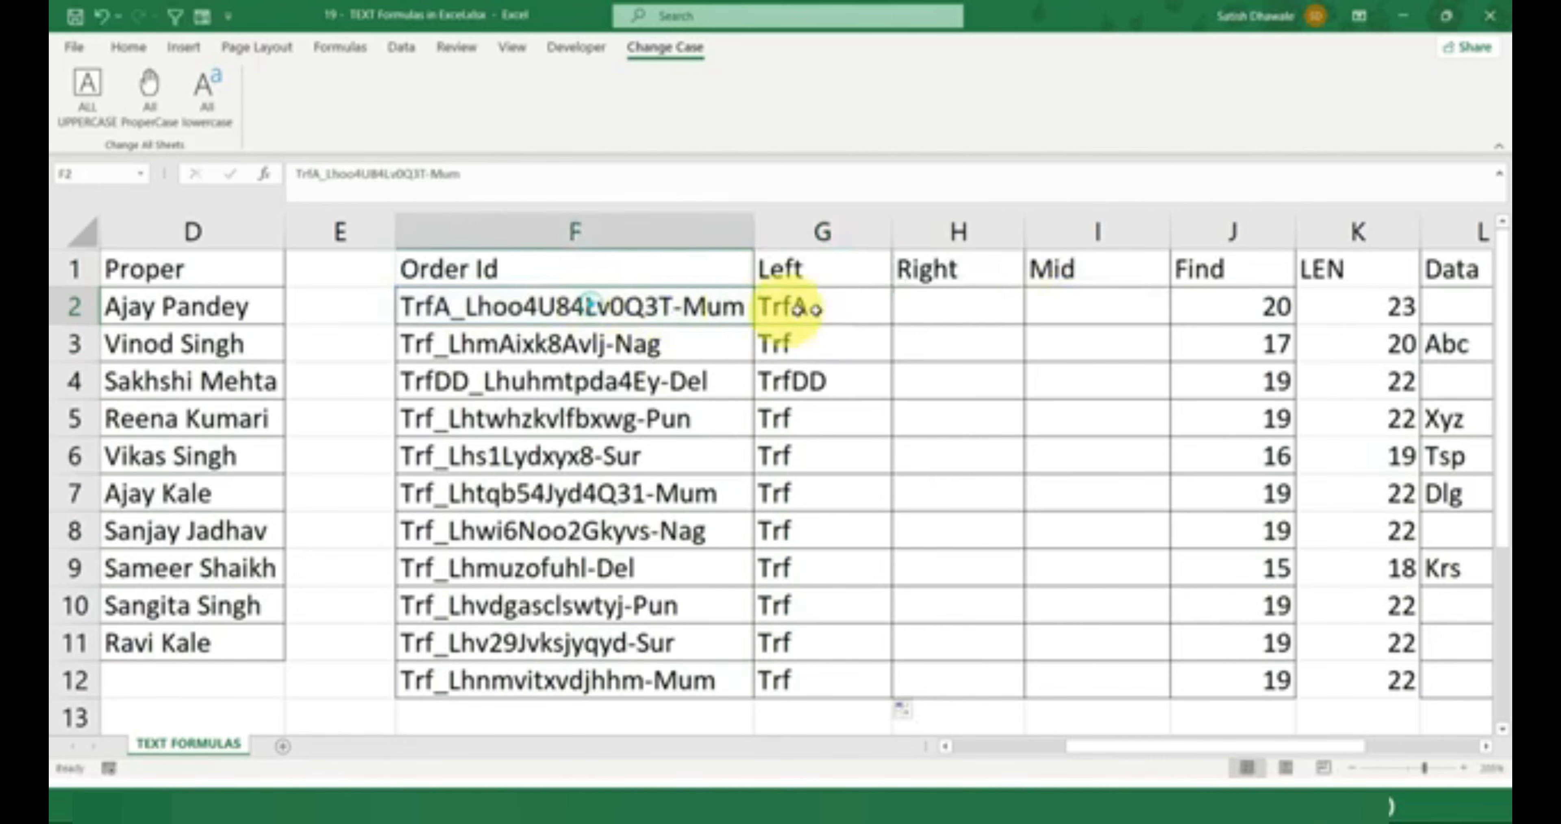
Find the hyphen's position in each order ID by entering =FIND("-",F2,1) in H2 and filling it down to H12
left_click(927, 303)
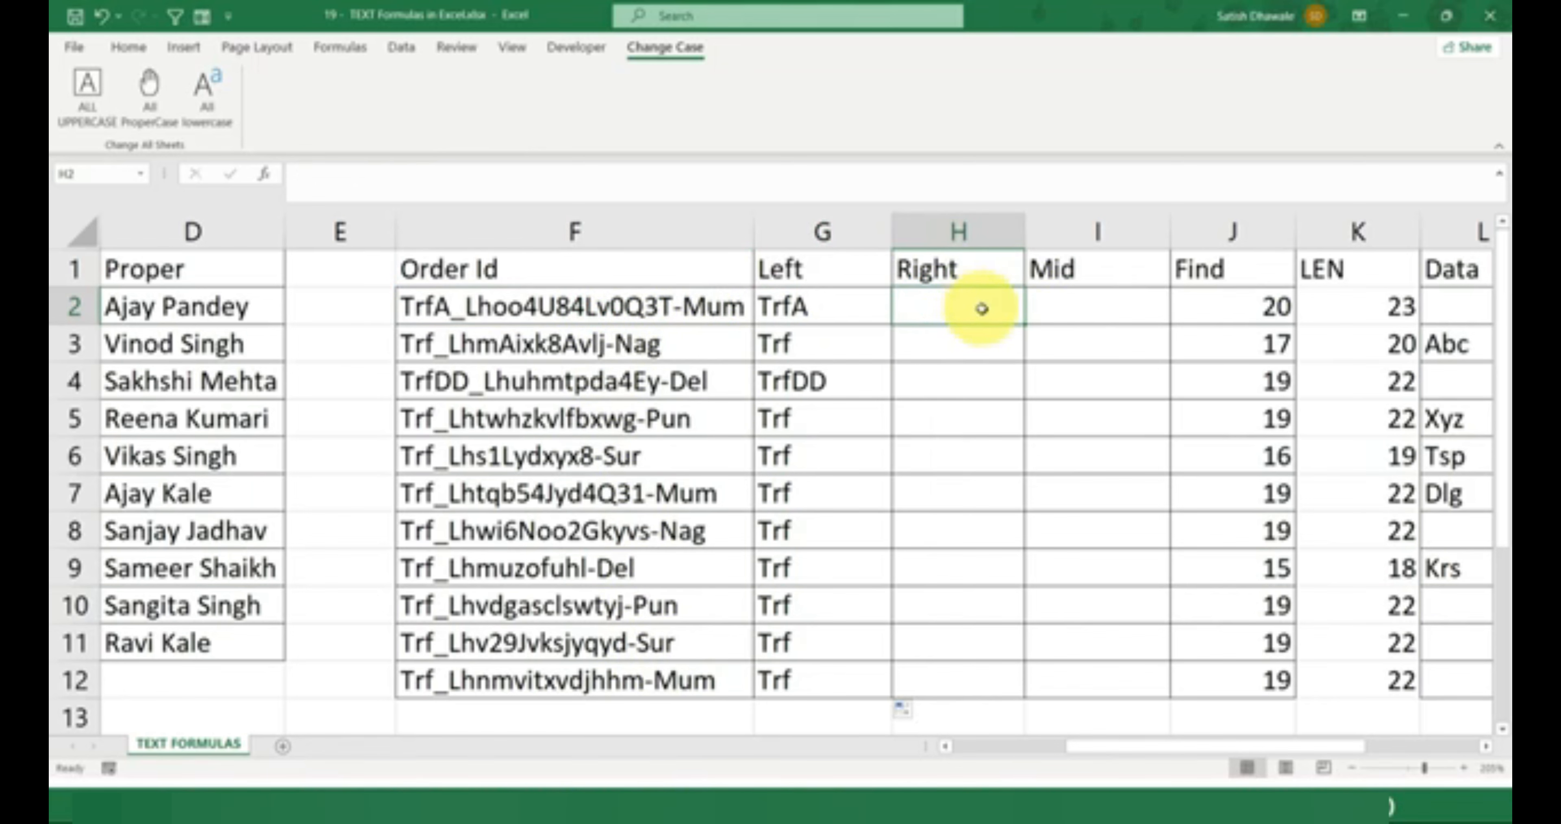
type("=FIND(")
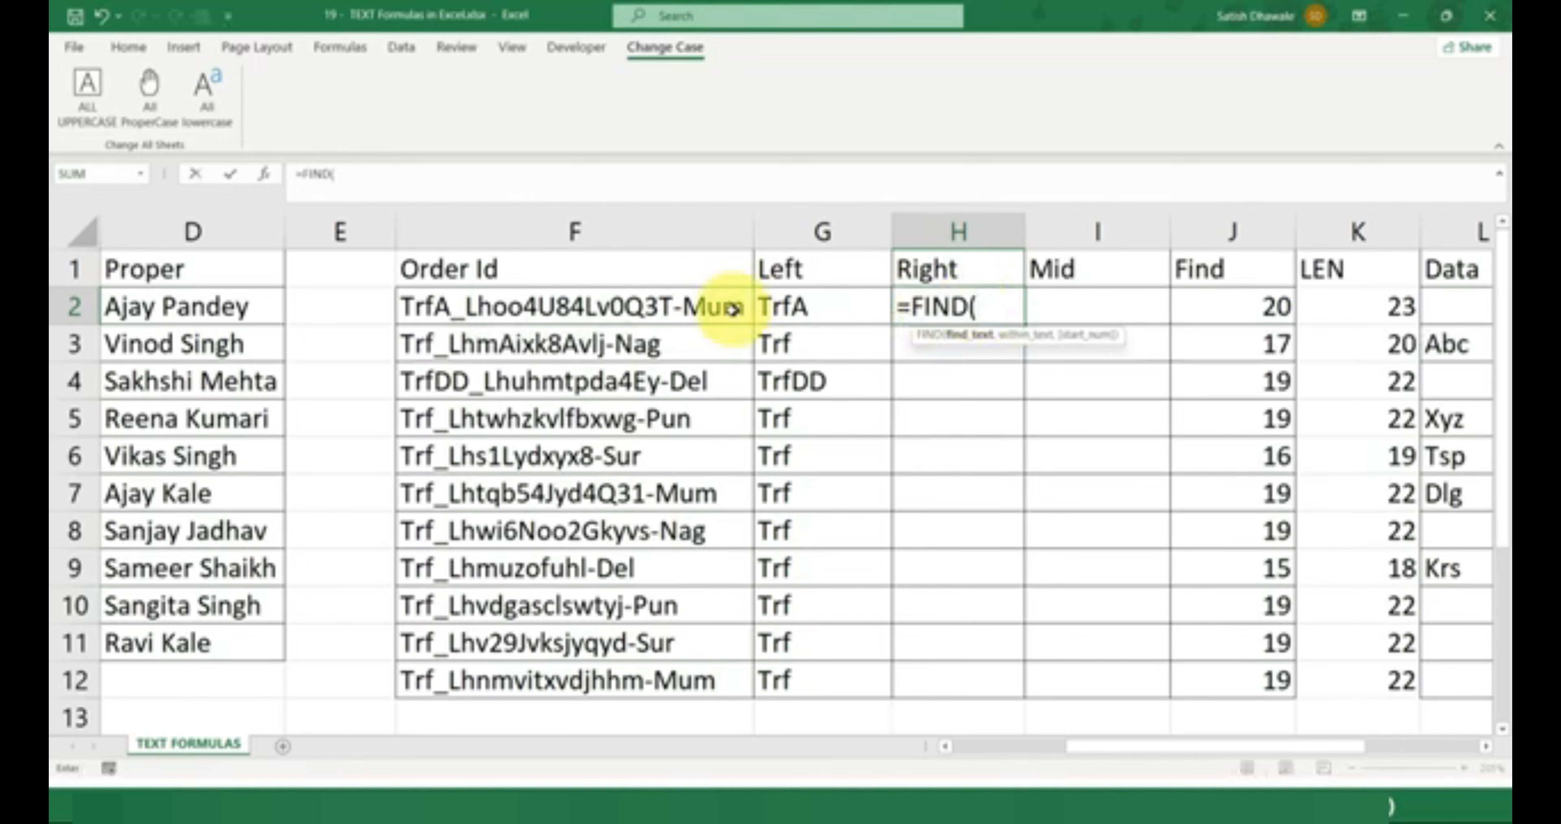
left_click(682, 305)
key("BackSpace")
key("BackSpace")
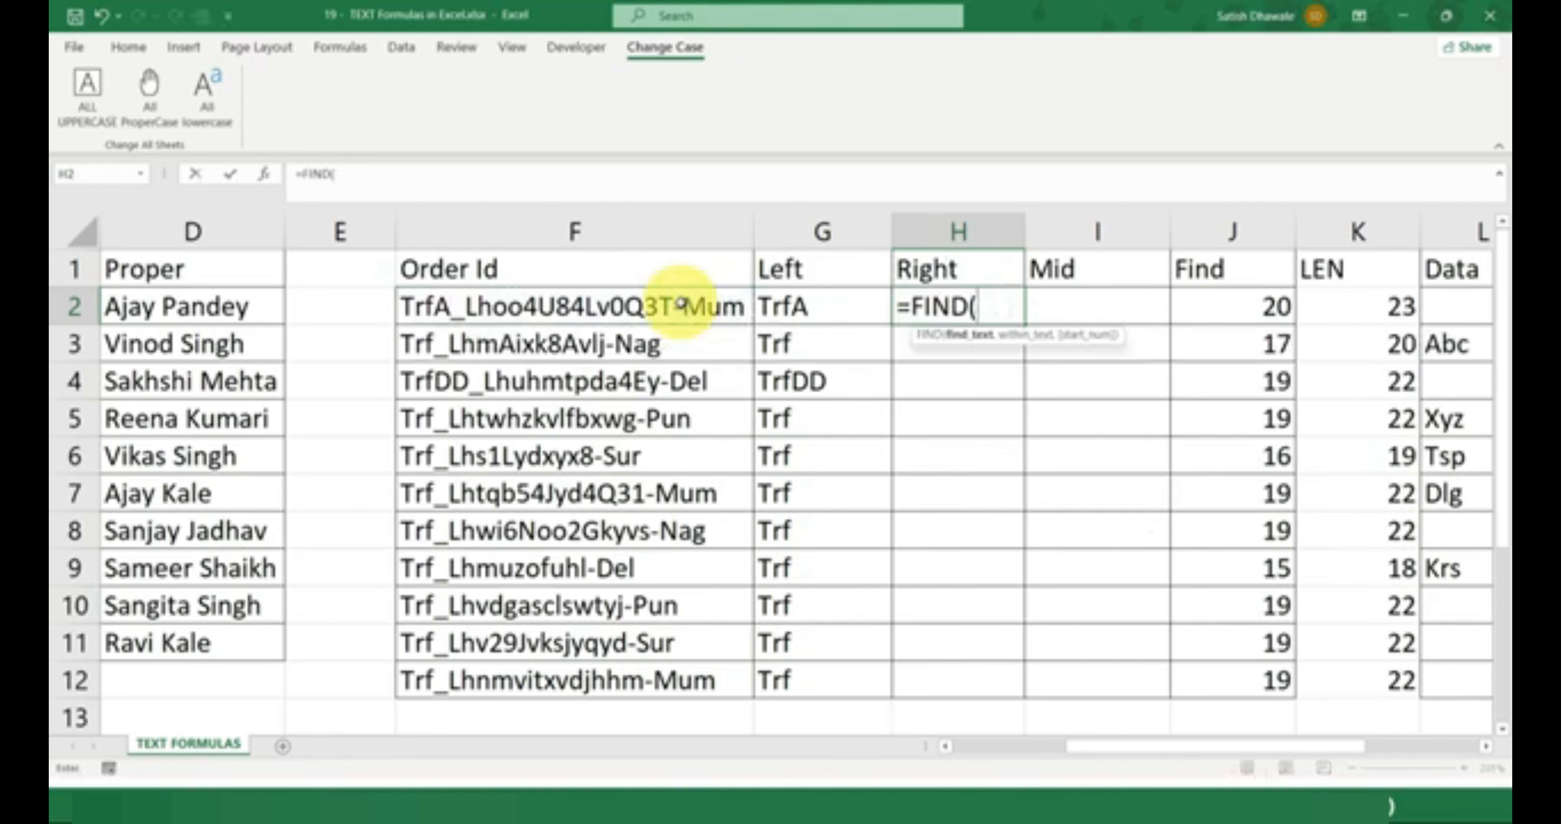
type("\"-\",")
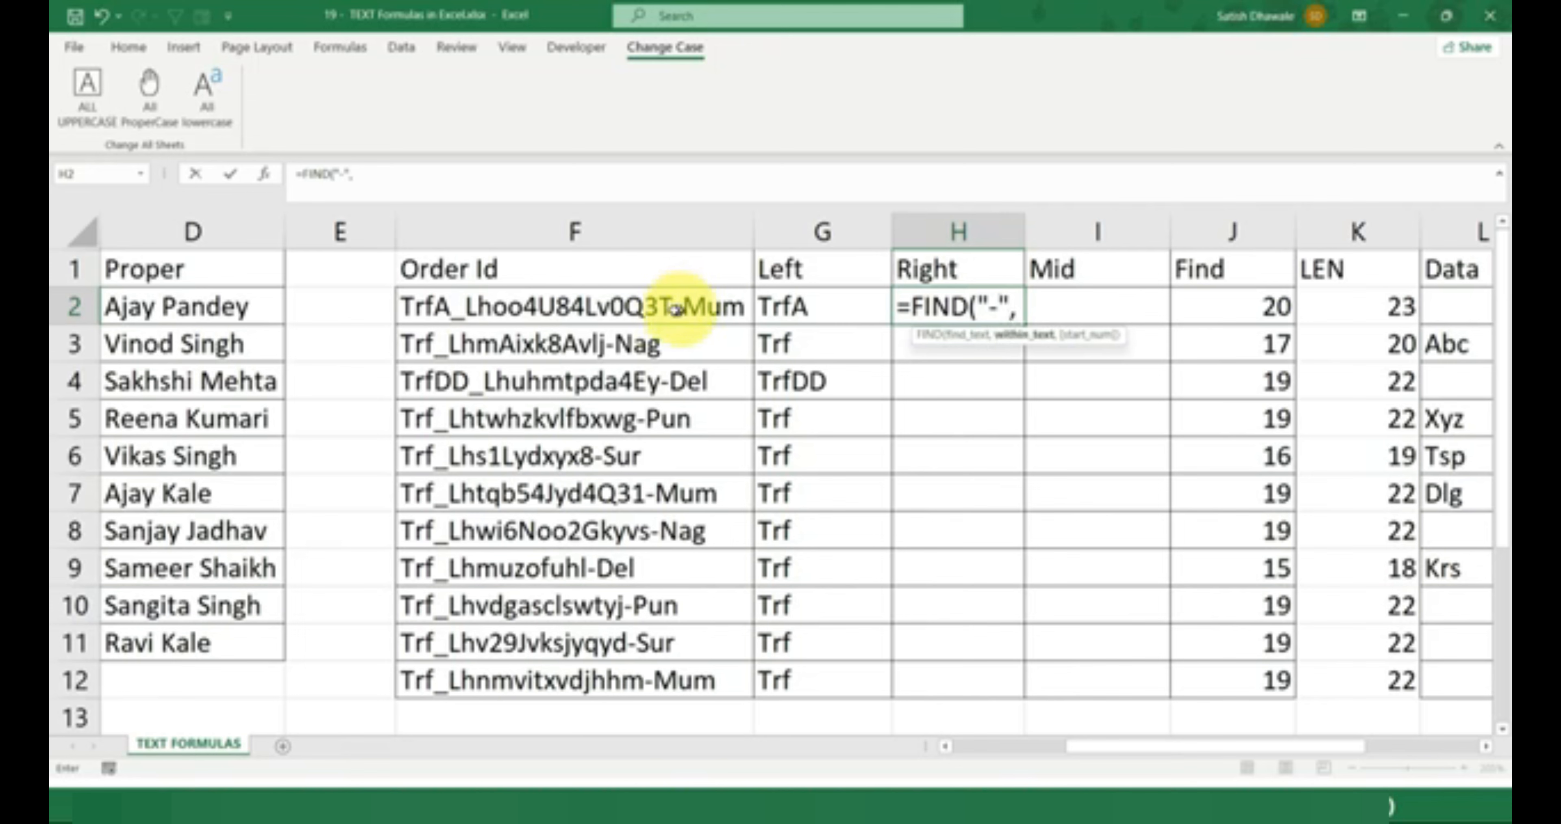
left_click(688, 307)
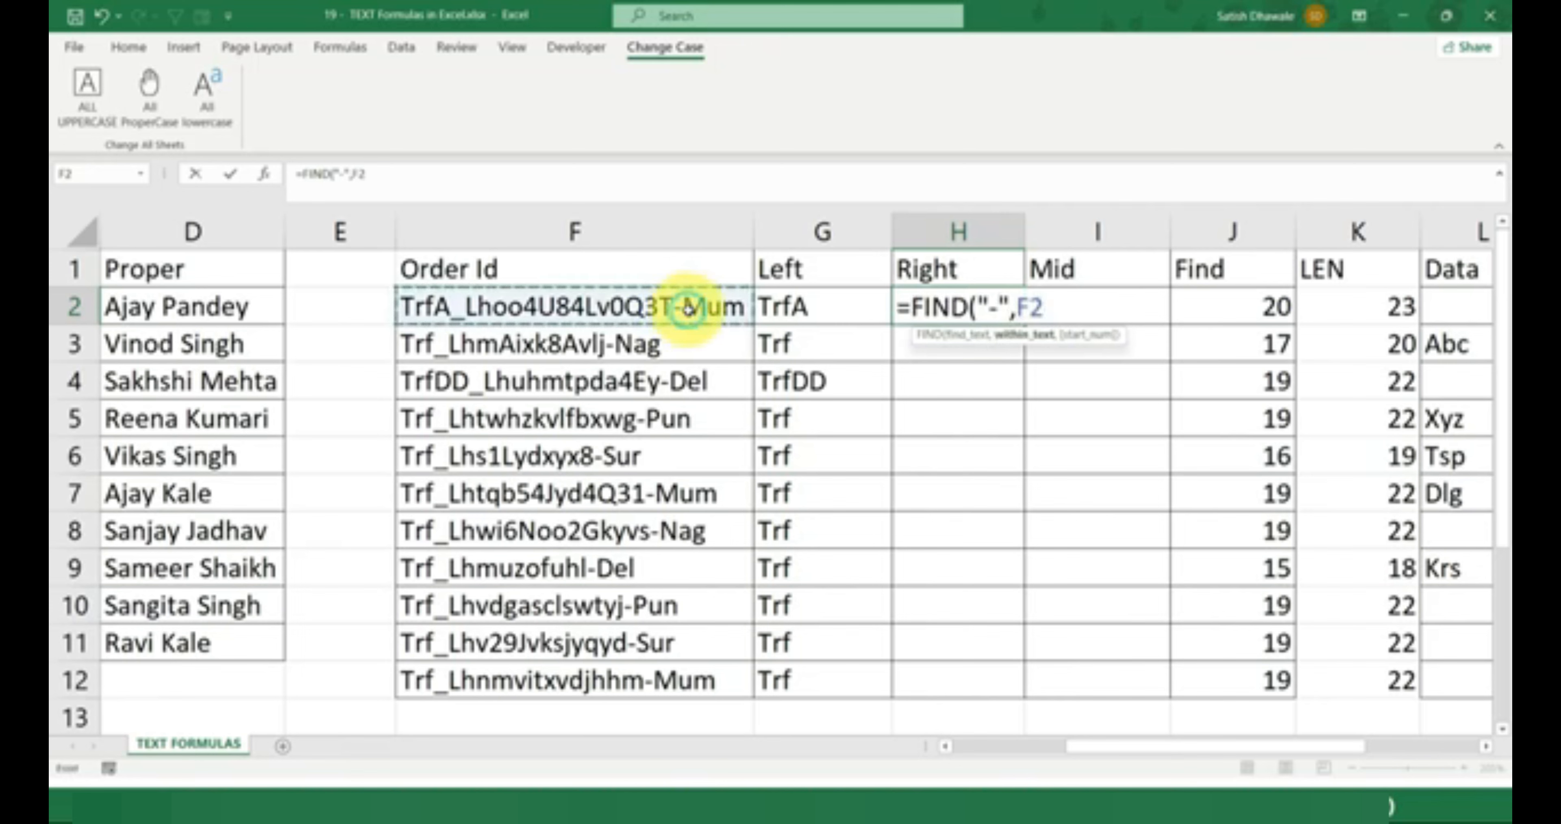
type(",")
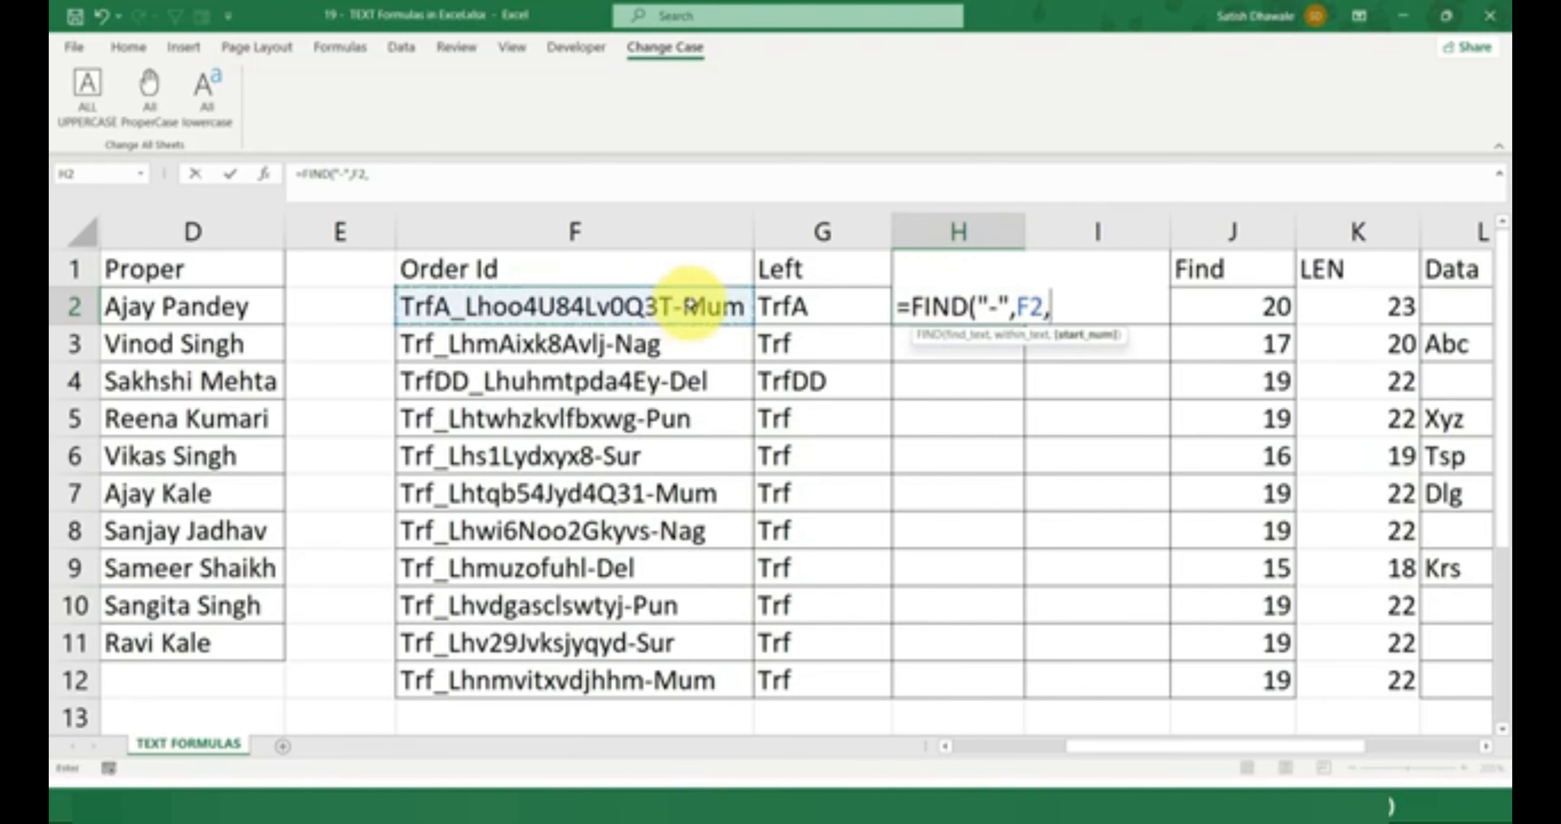
type("1)")
key("Return")
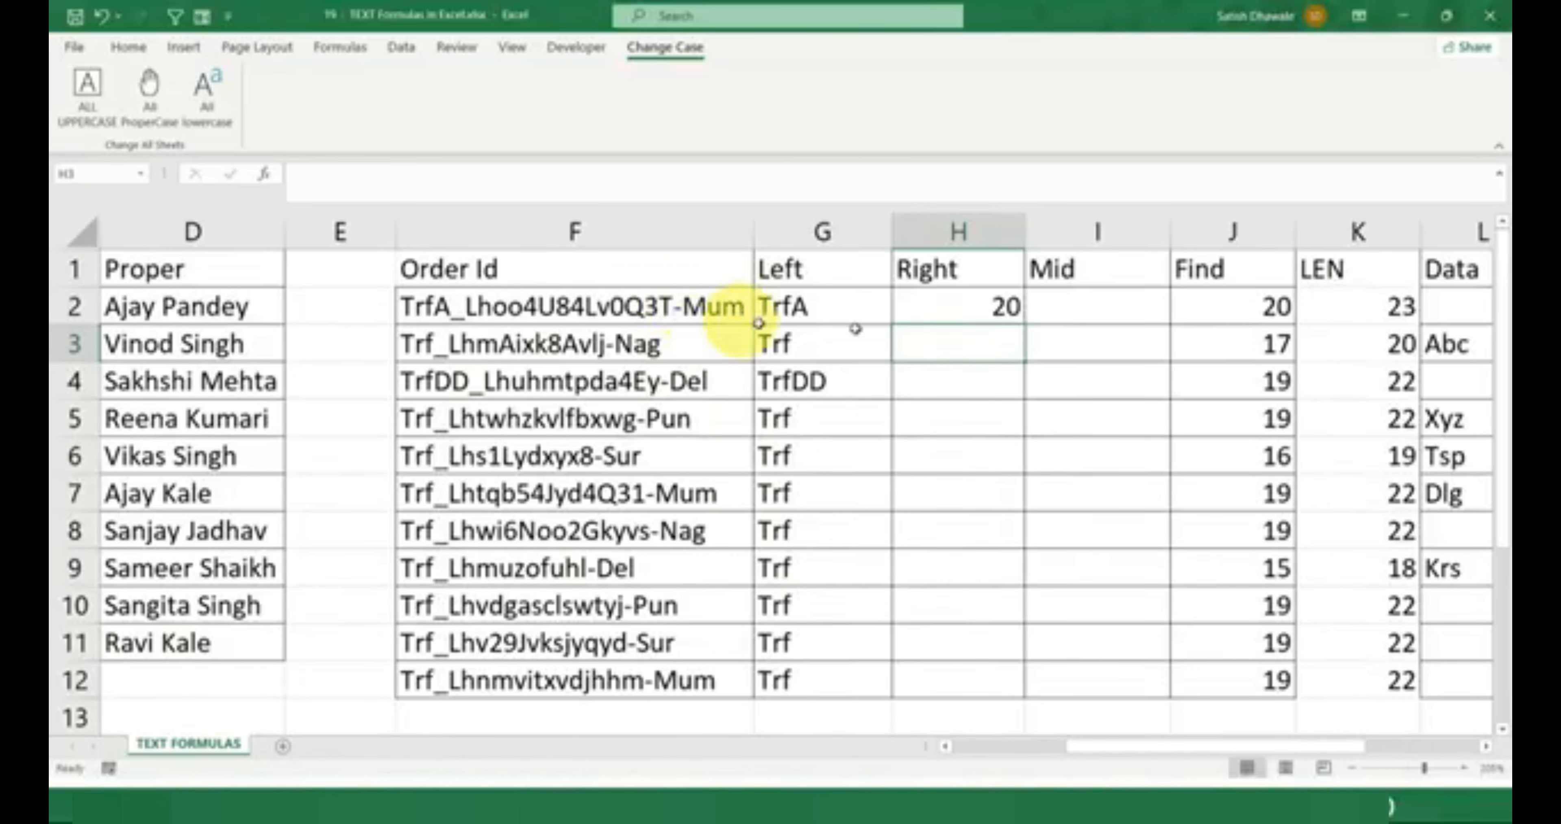
left_click(1005, 307)
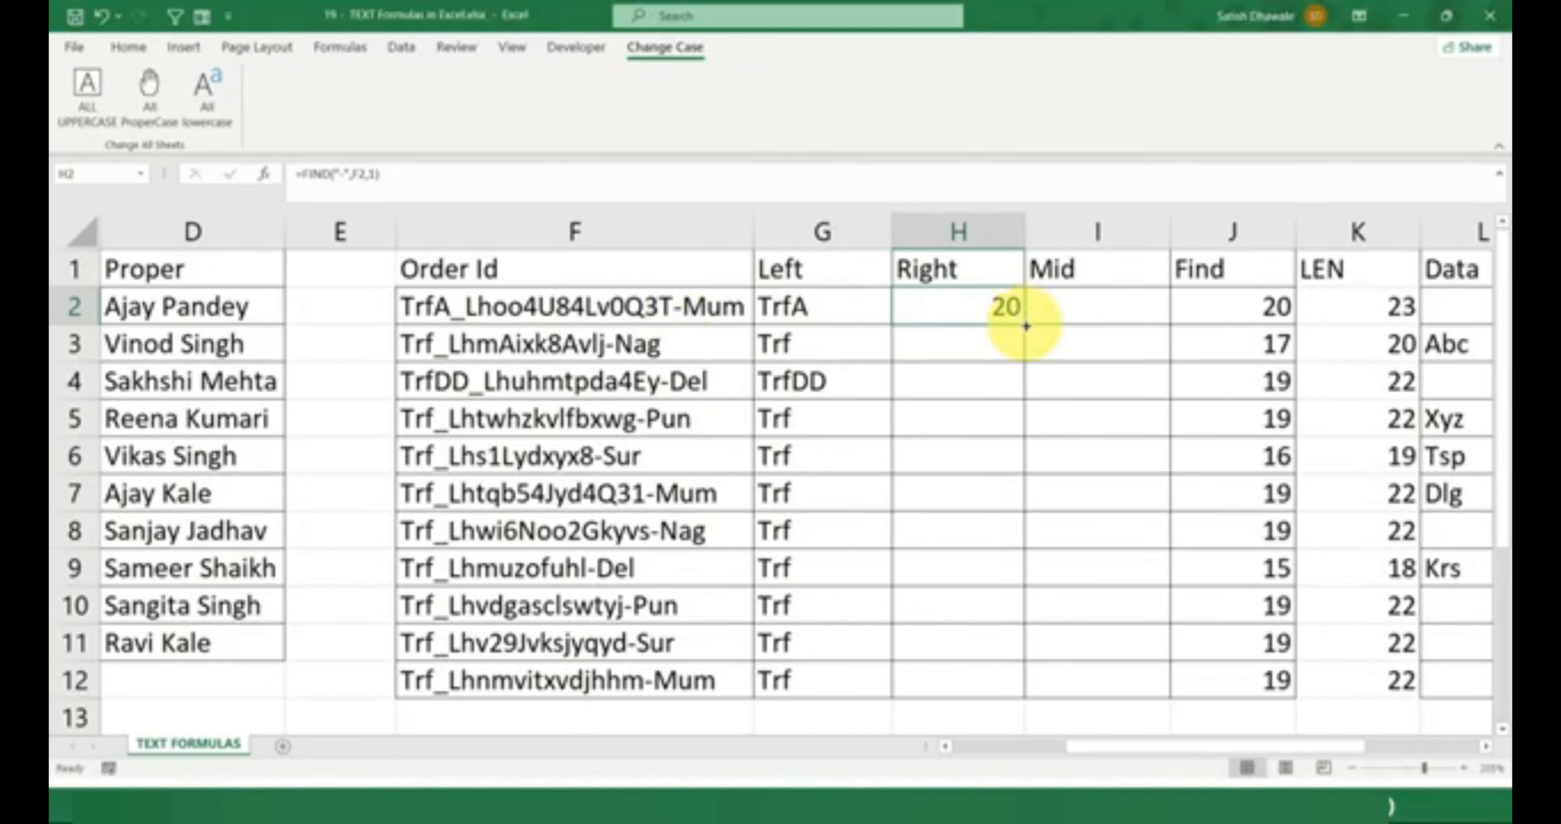
left_click_drag(1024, 327, 997, 696)
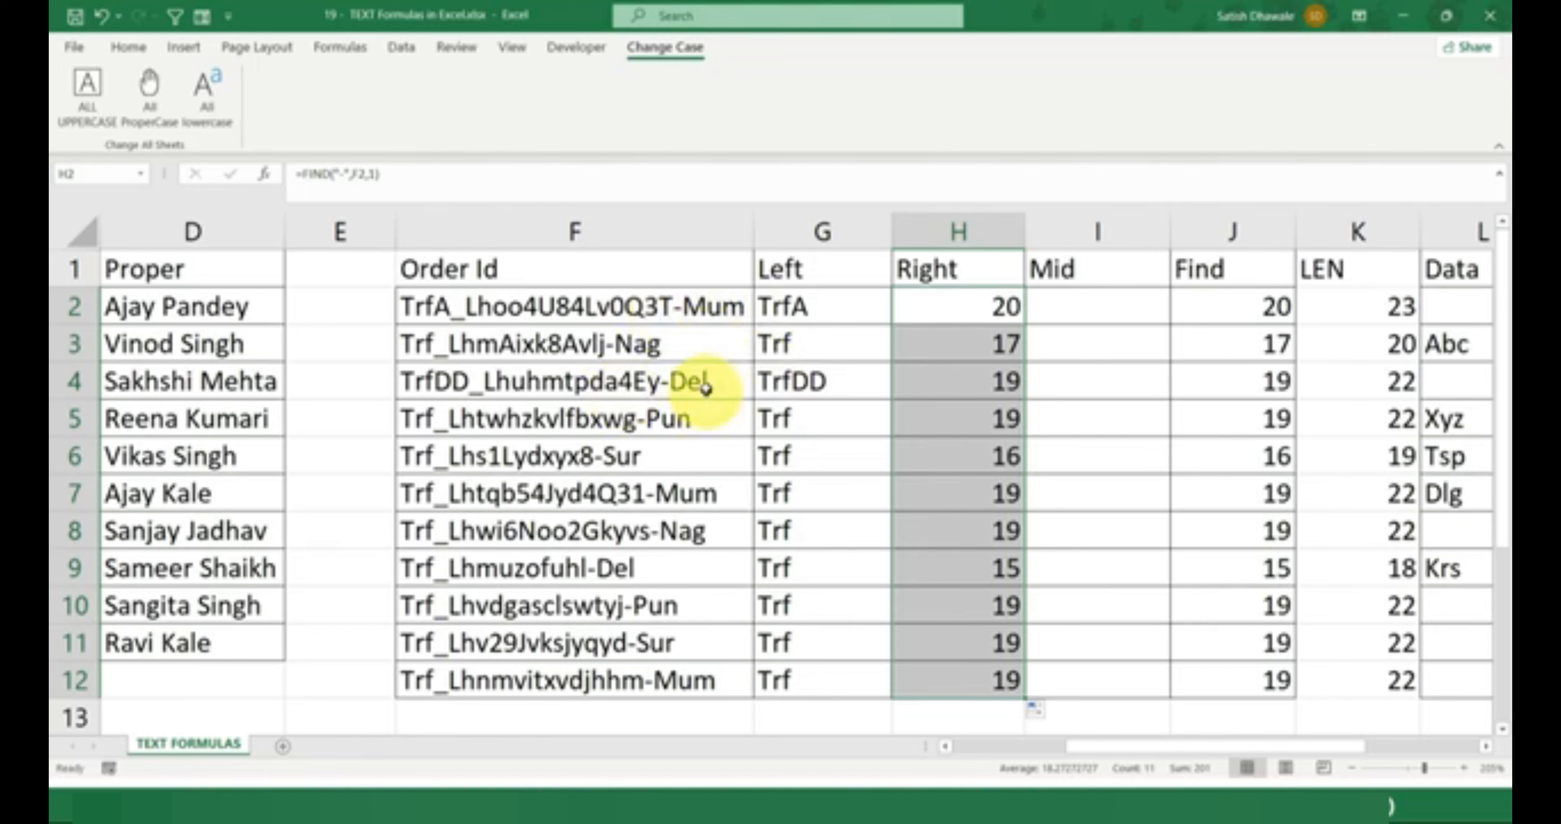
Change the ending of the order ID in F3 to Naga
double_click(677, 347)
type("A")
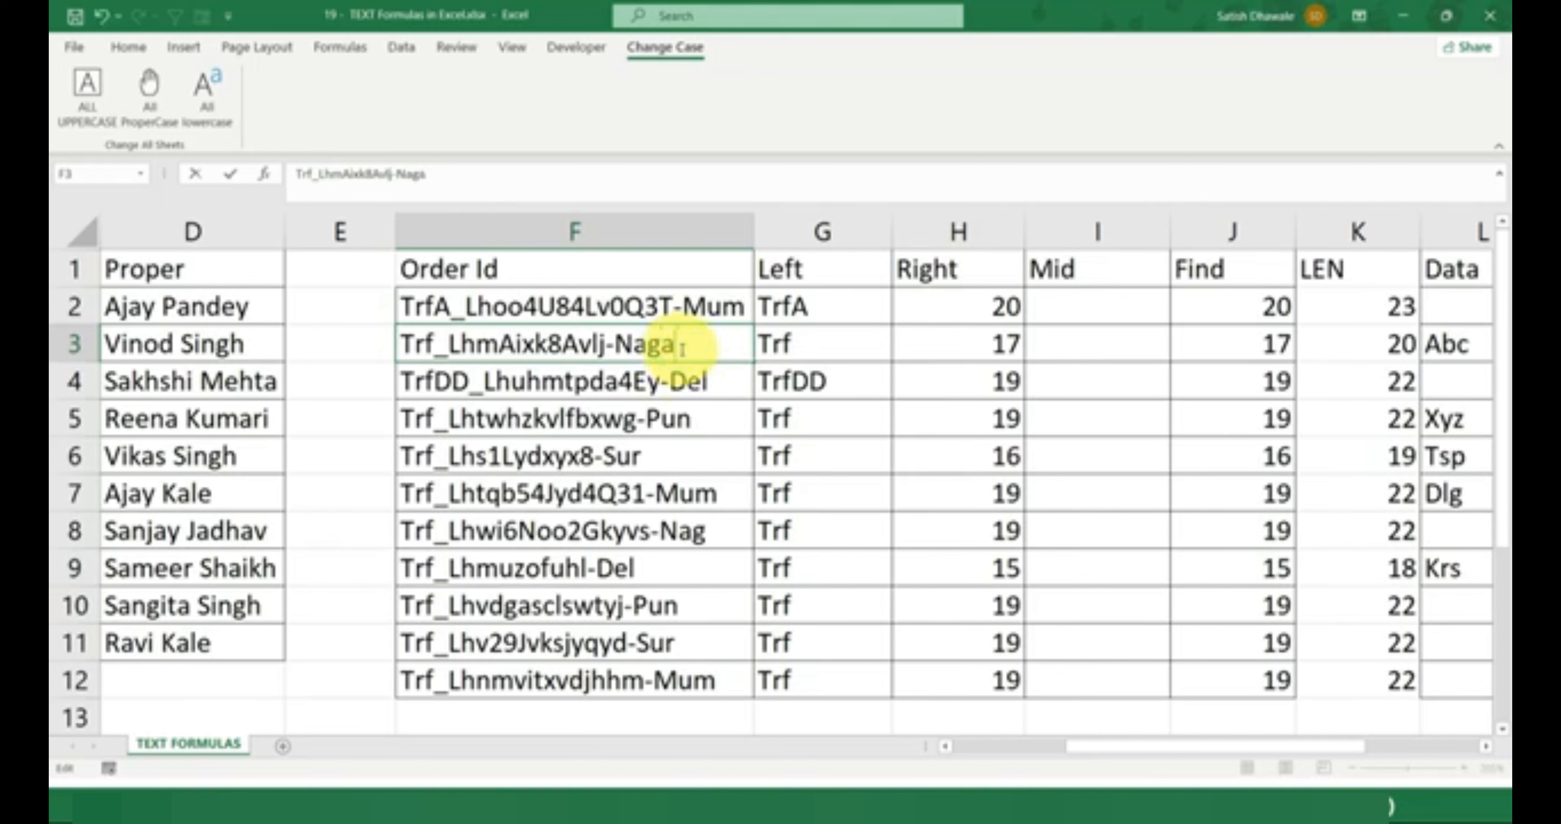
key("Return")
Clear the FIND formulas from H2:H12 in the Right column
left_click_drag(960, 312, 952, 678)
left_click(991, 307)
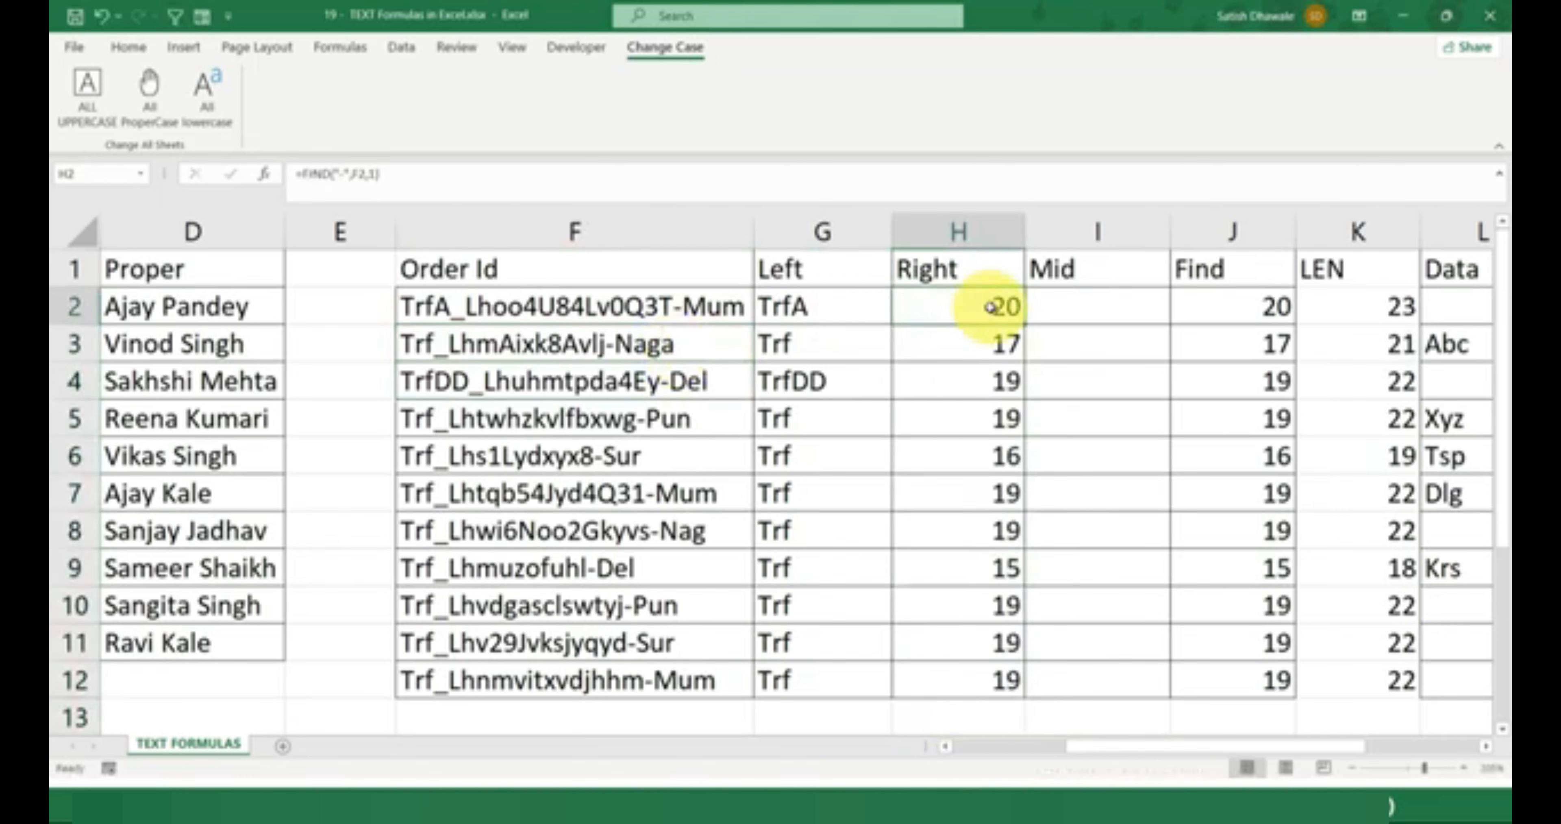
double_click(991, 307)
left_click_drag(910, 307, 1108, 301)
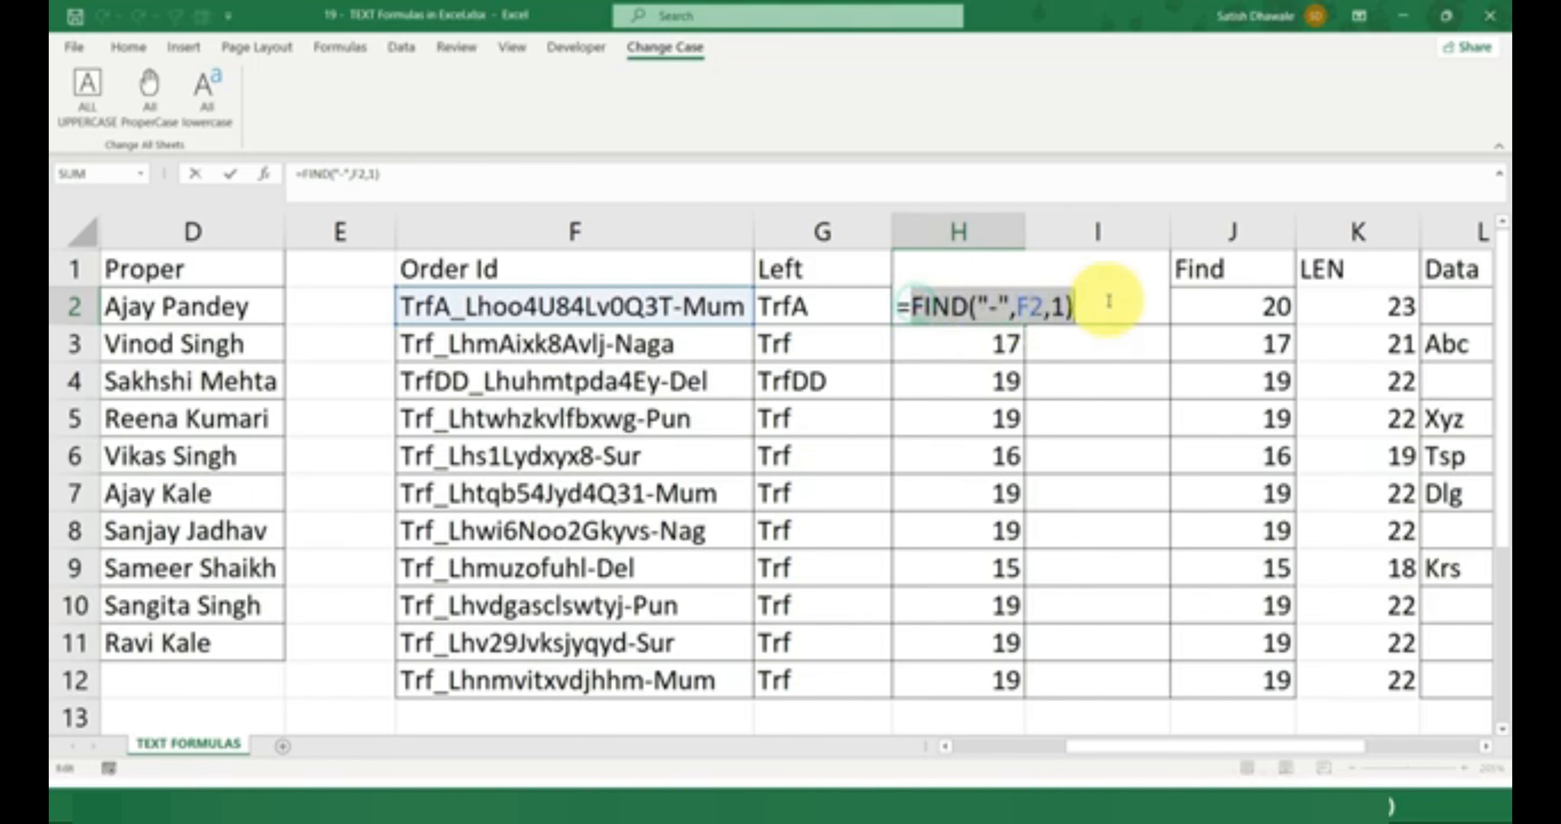
key("BackSpace")
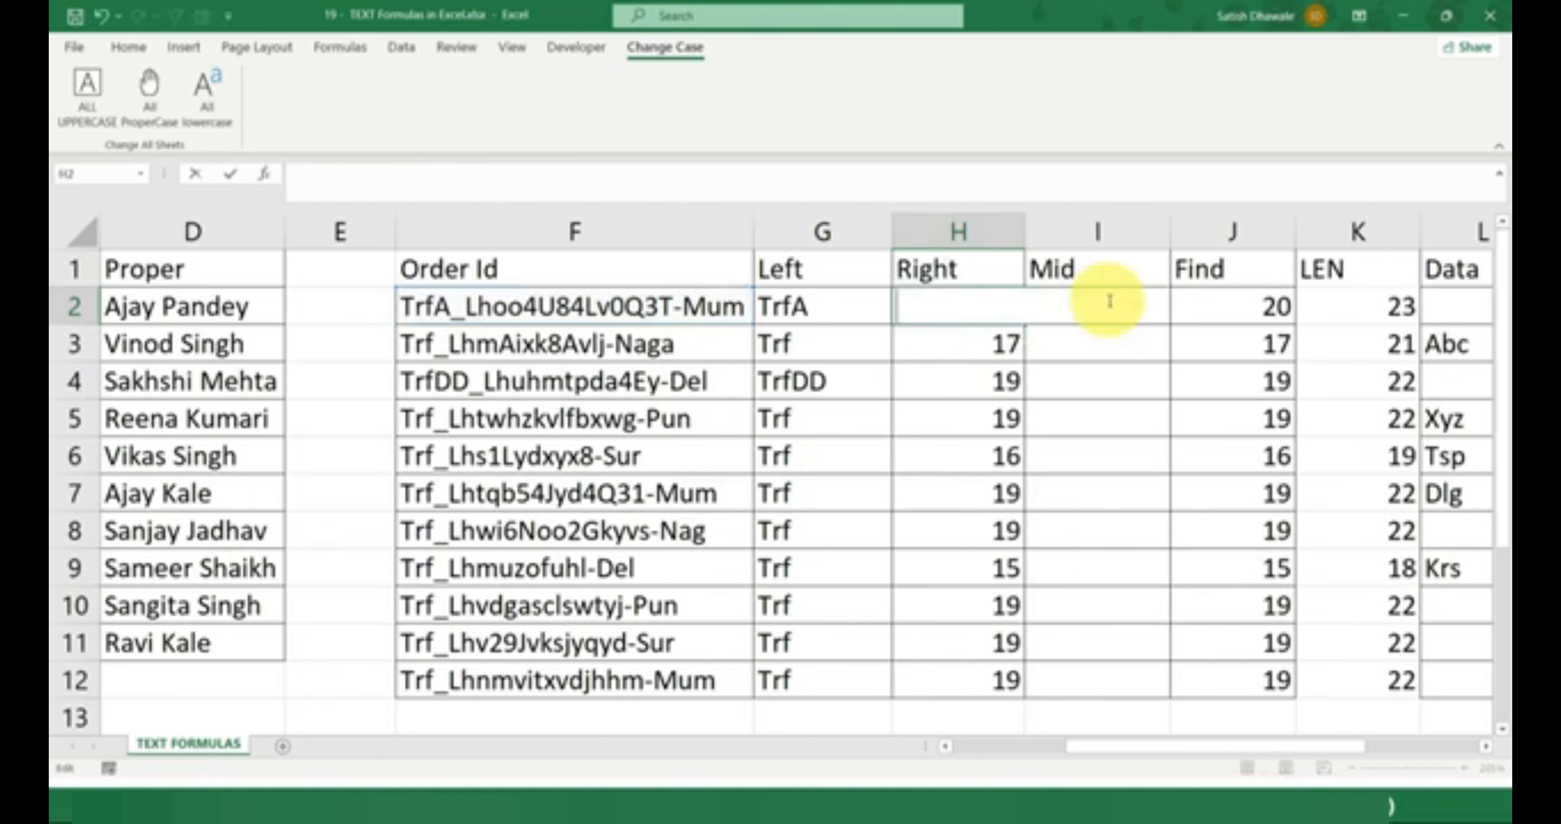
key("Escape")
key("shift+Down")
key("shift+Down")
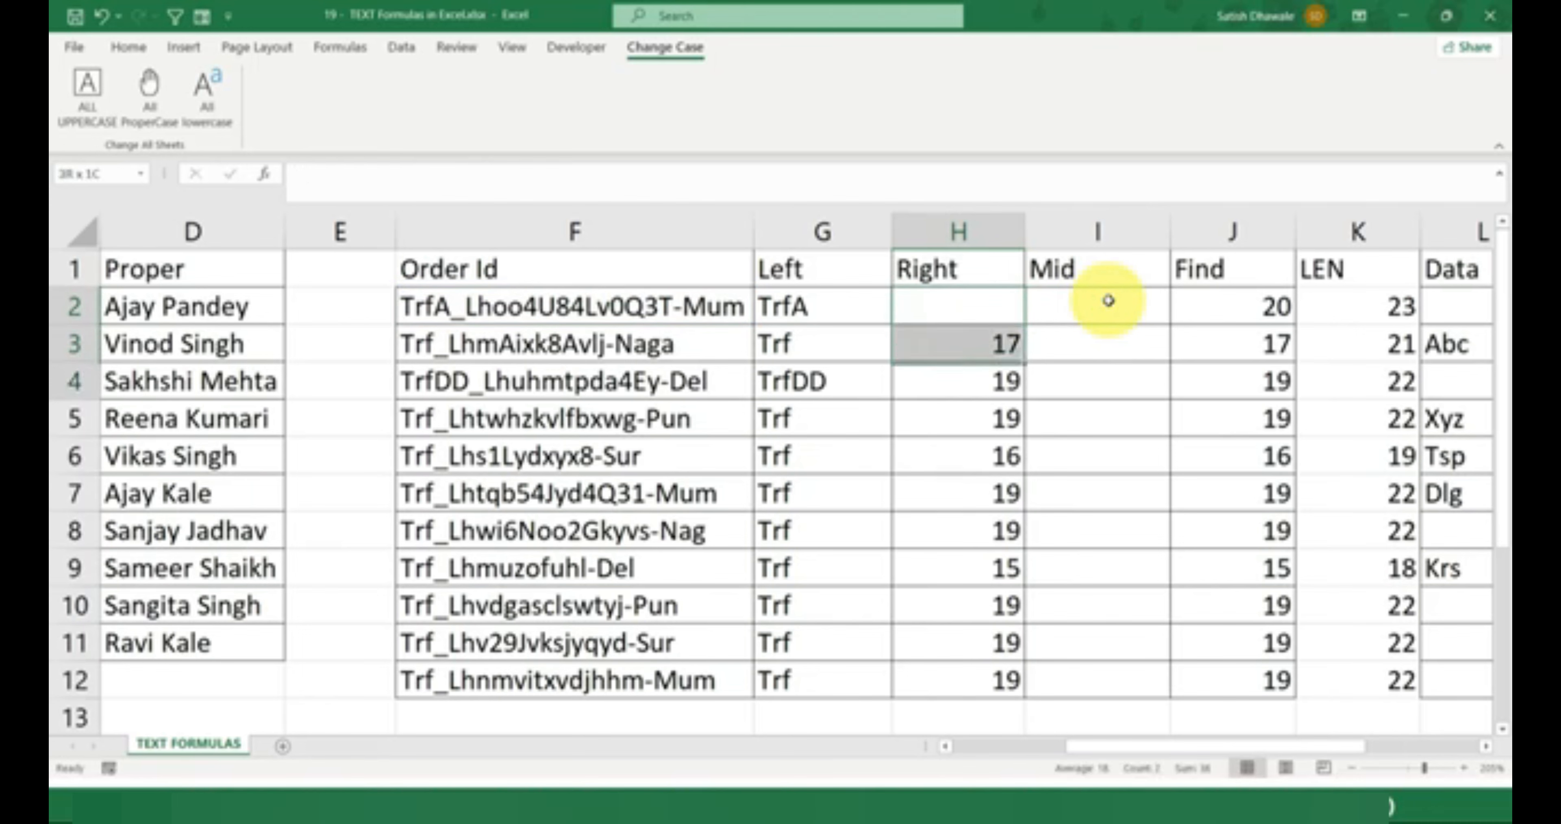
key("shift+Down")
key("shift+Down")
key("shift+Down")
key("shift+Down")
key("shift+Down")
key("shift+Down")
key("shift+Down")
key("shift+Down")
key("Delete")
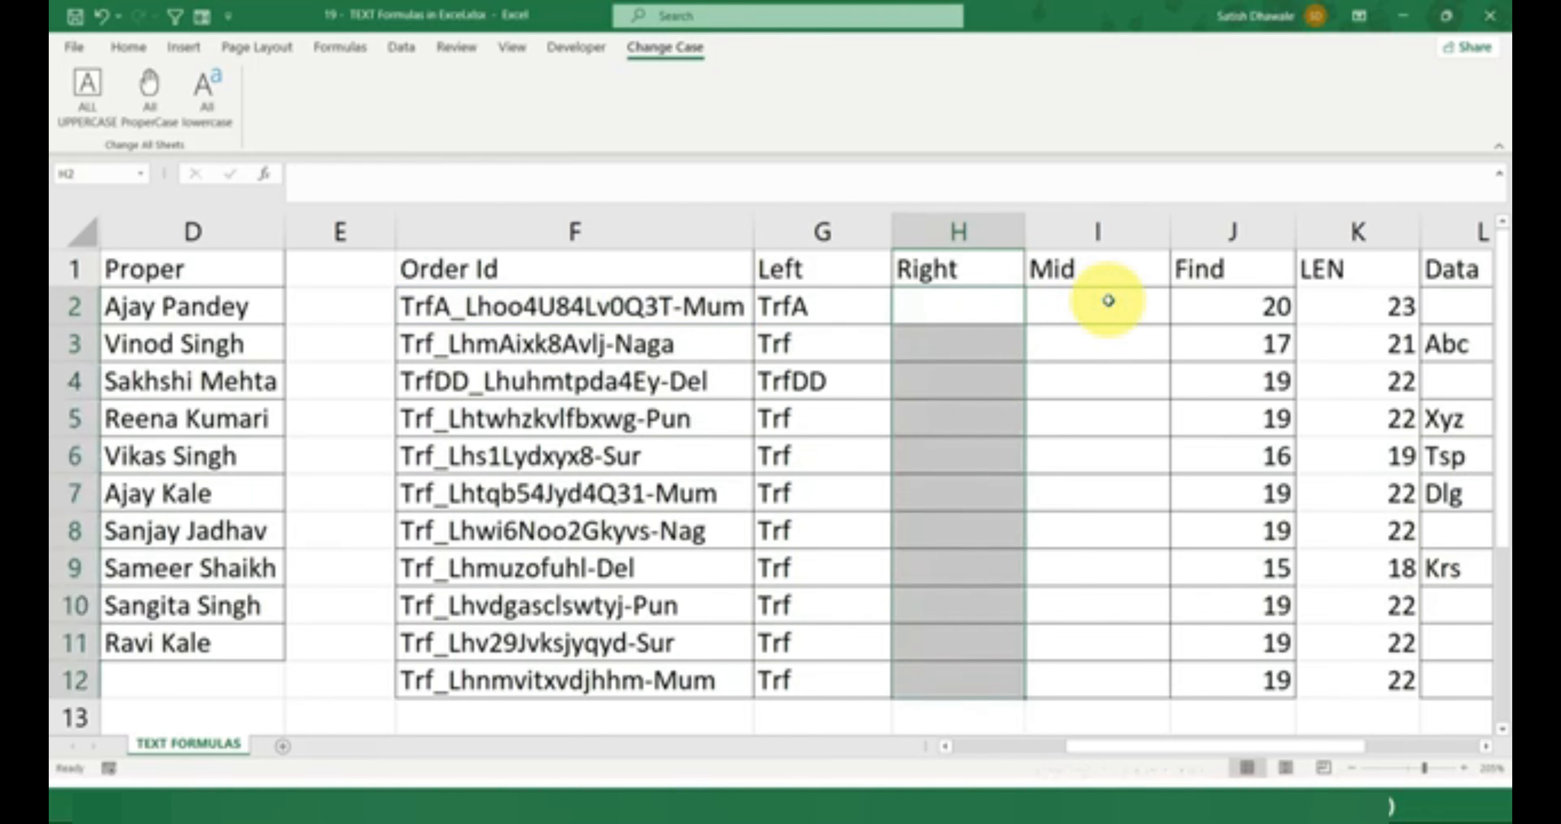
Change the ending of the order ID in F3 to Nag
double_click(673, 340)
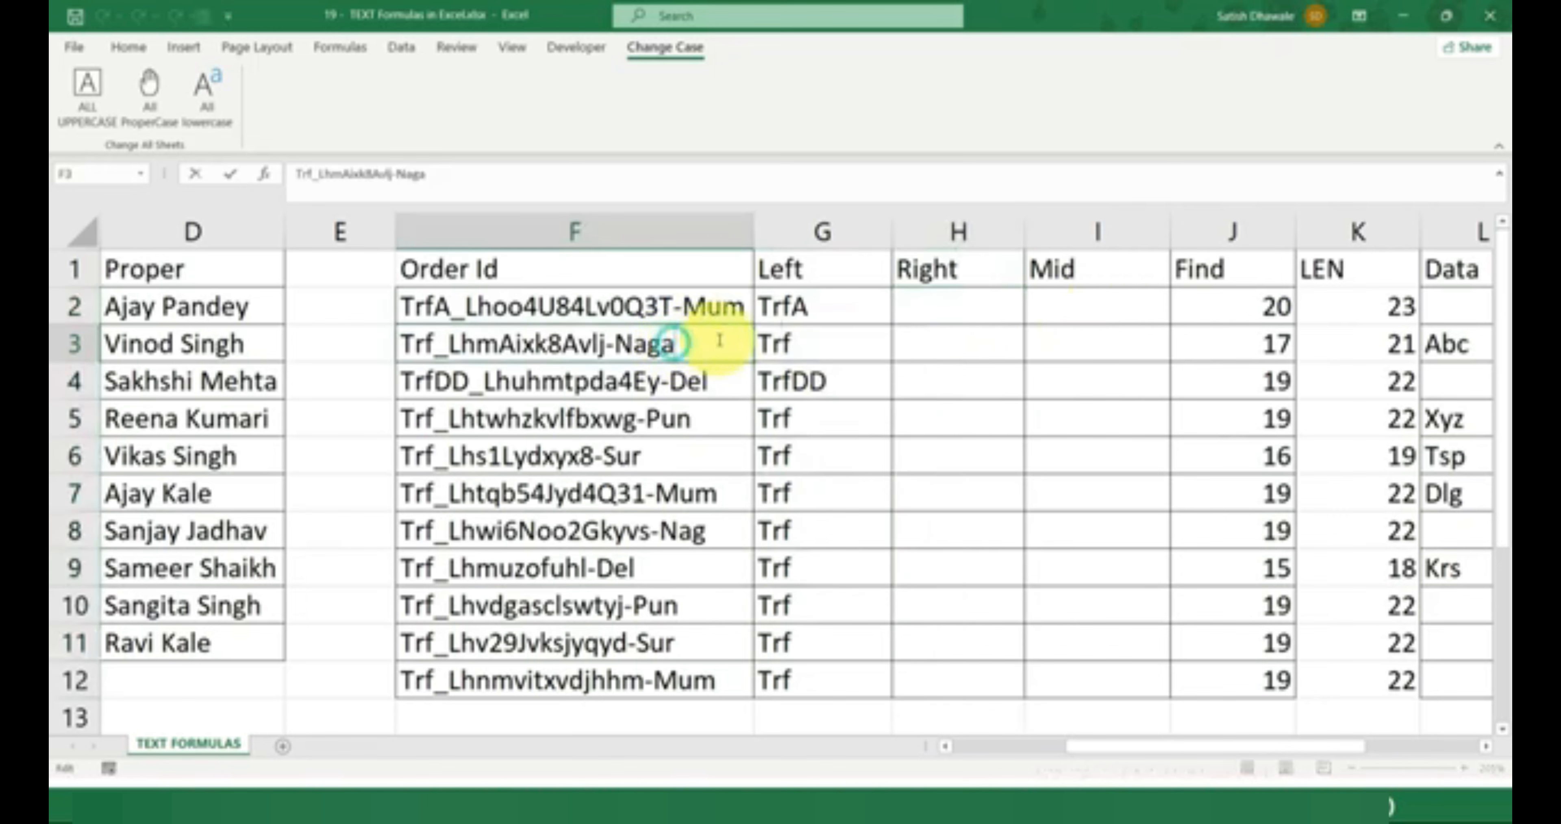
key("BackSpace")
key("Return")
Extract the last three characters of each order ID by entering =RIGHT(F2,3) in H2 and filling it down to H12
left_click(952, 298)
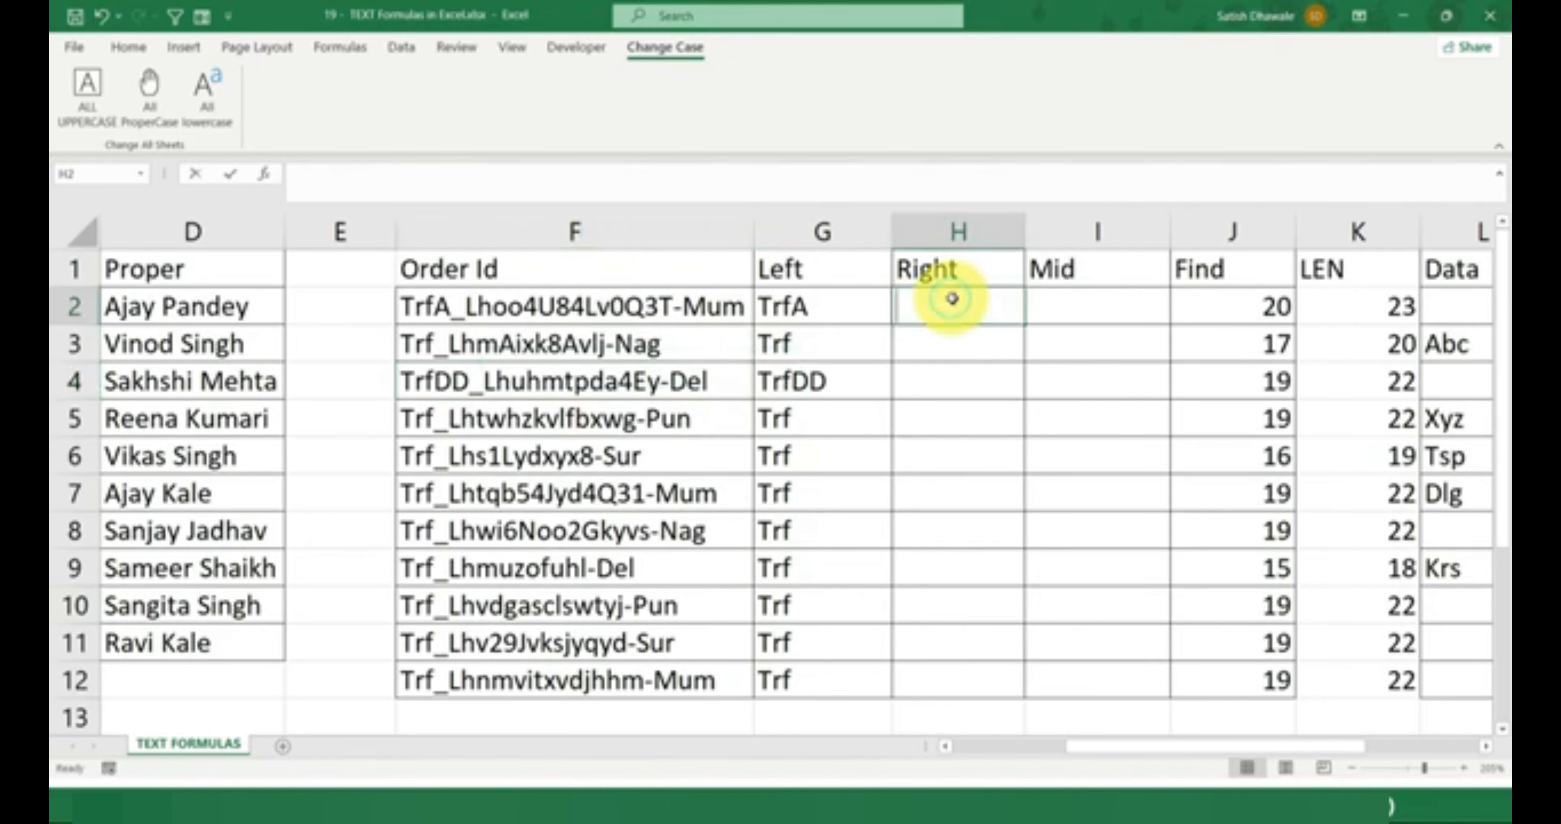
type("=right")
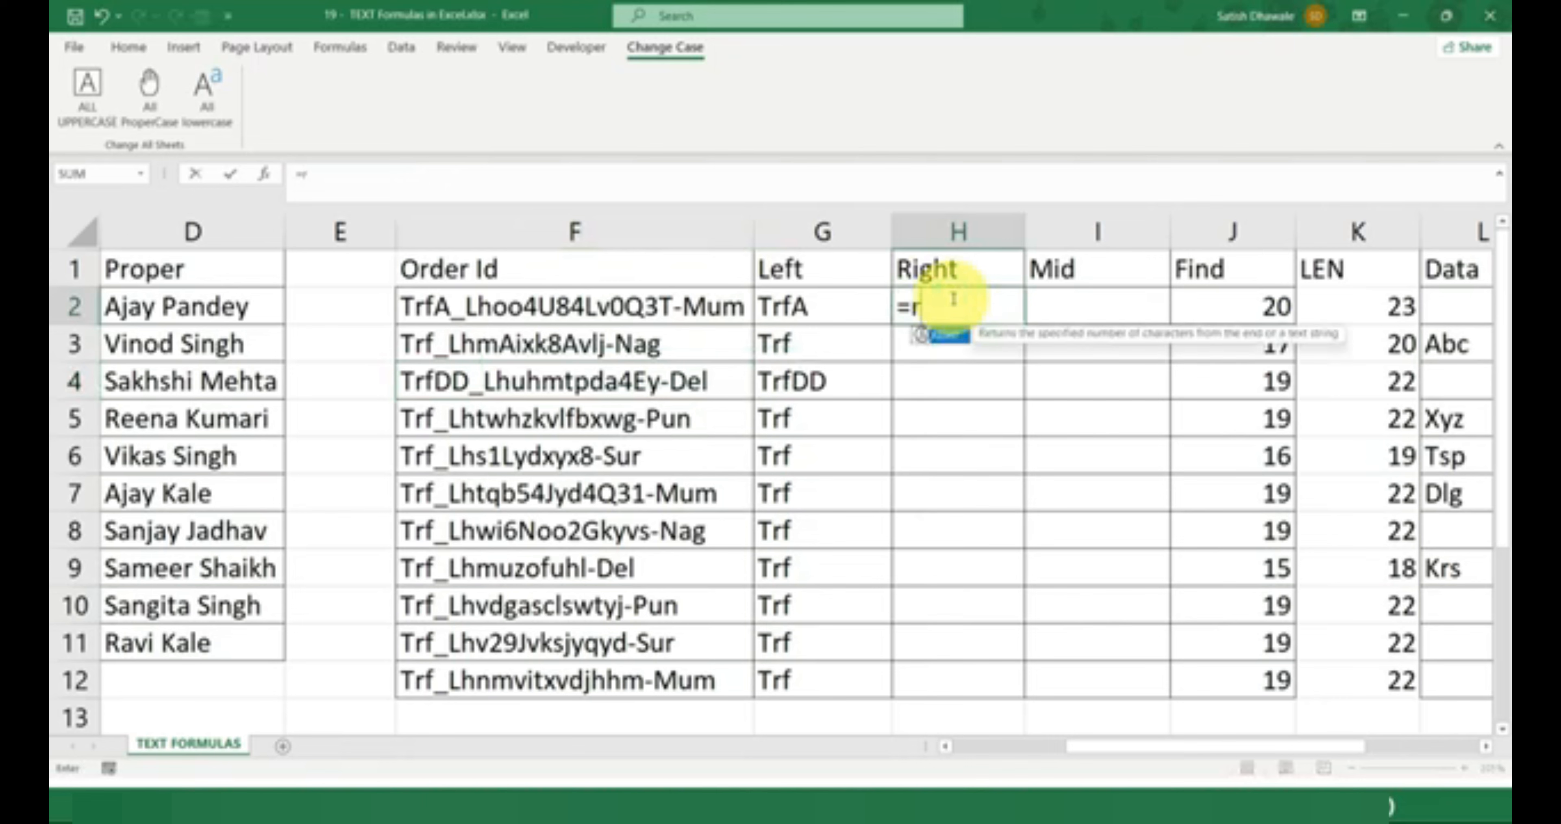
key("Tab")
left_click(750, 298)
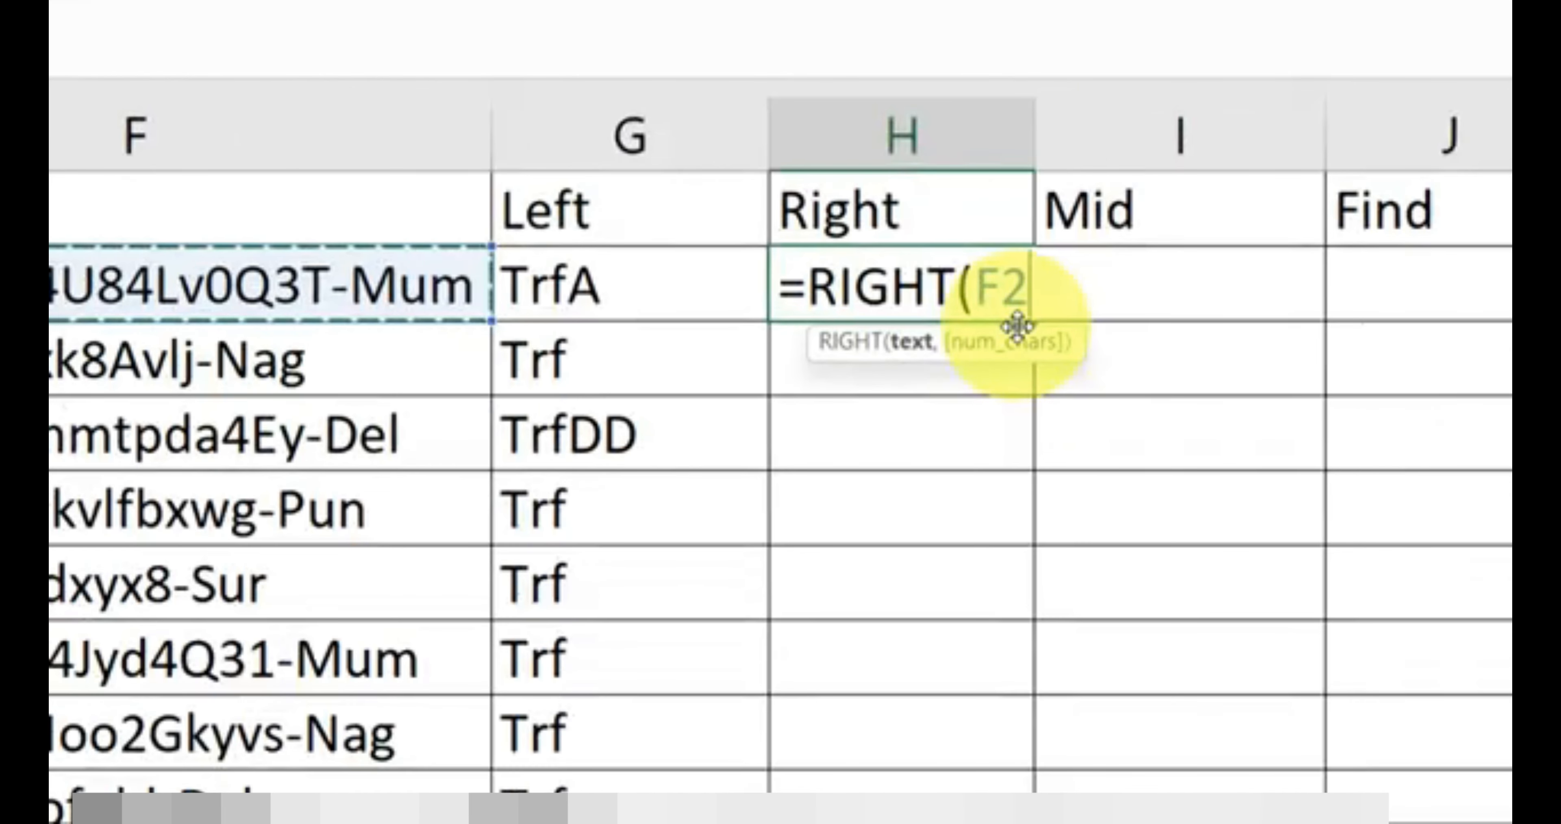
type(",")
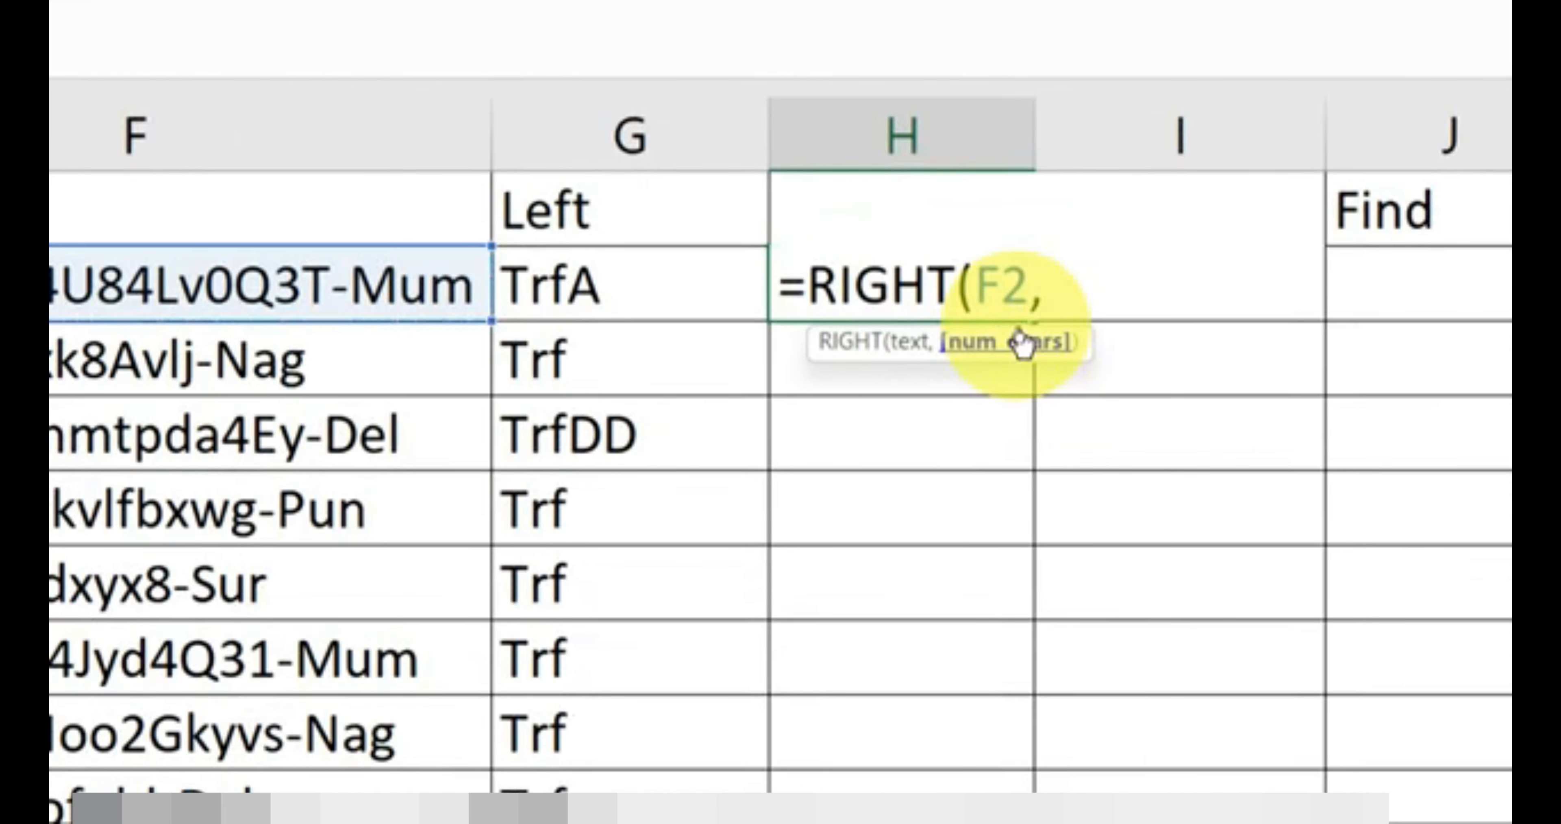
type("3")
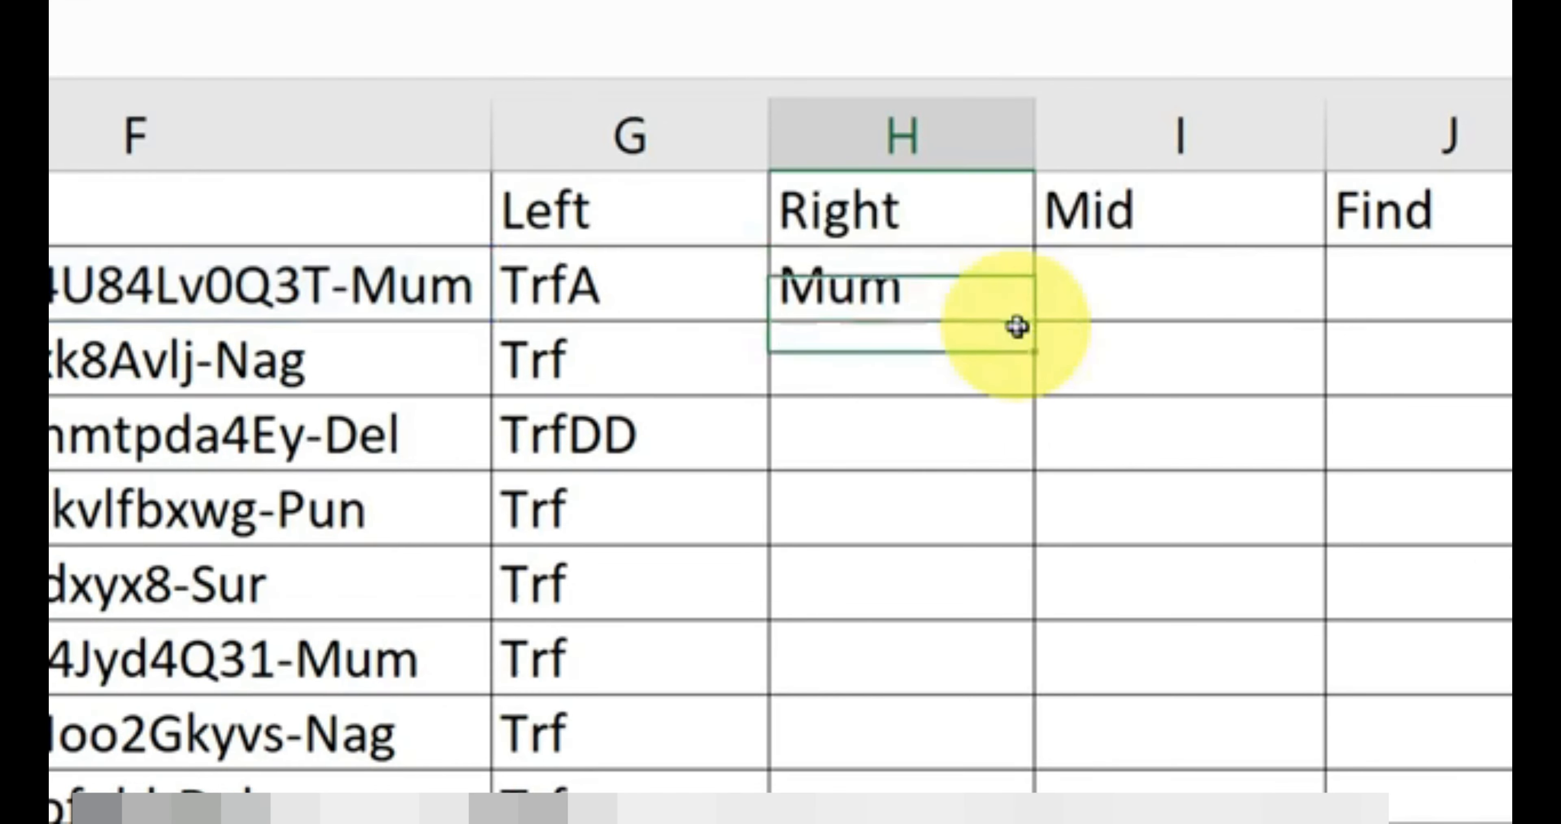
type(")")
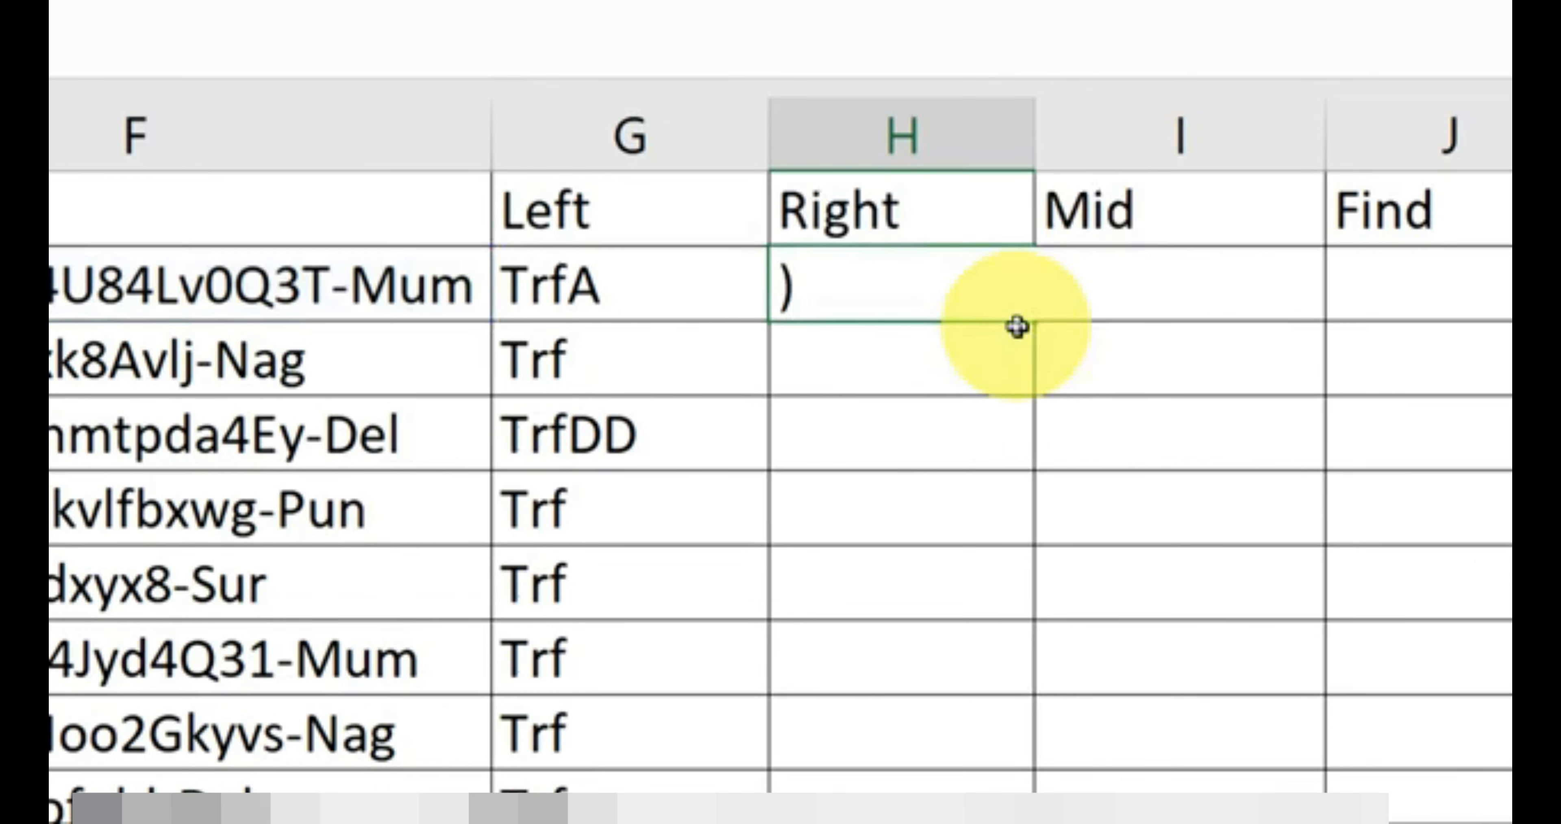
key("ctrl+Return")
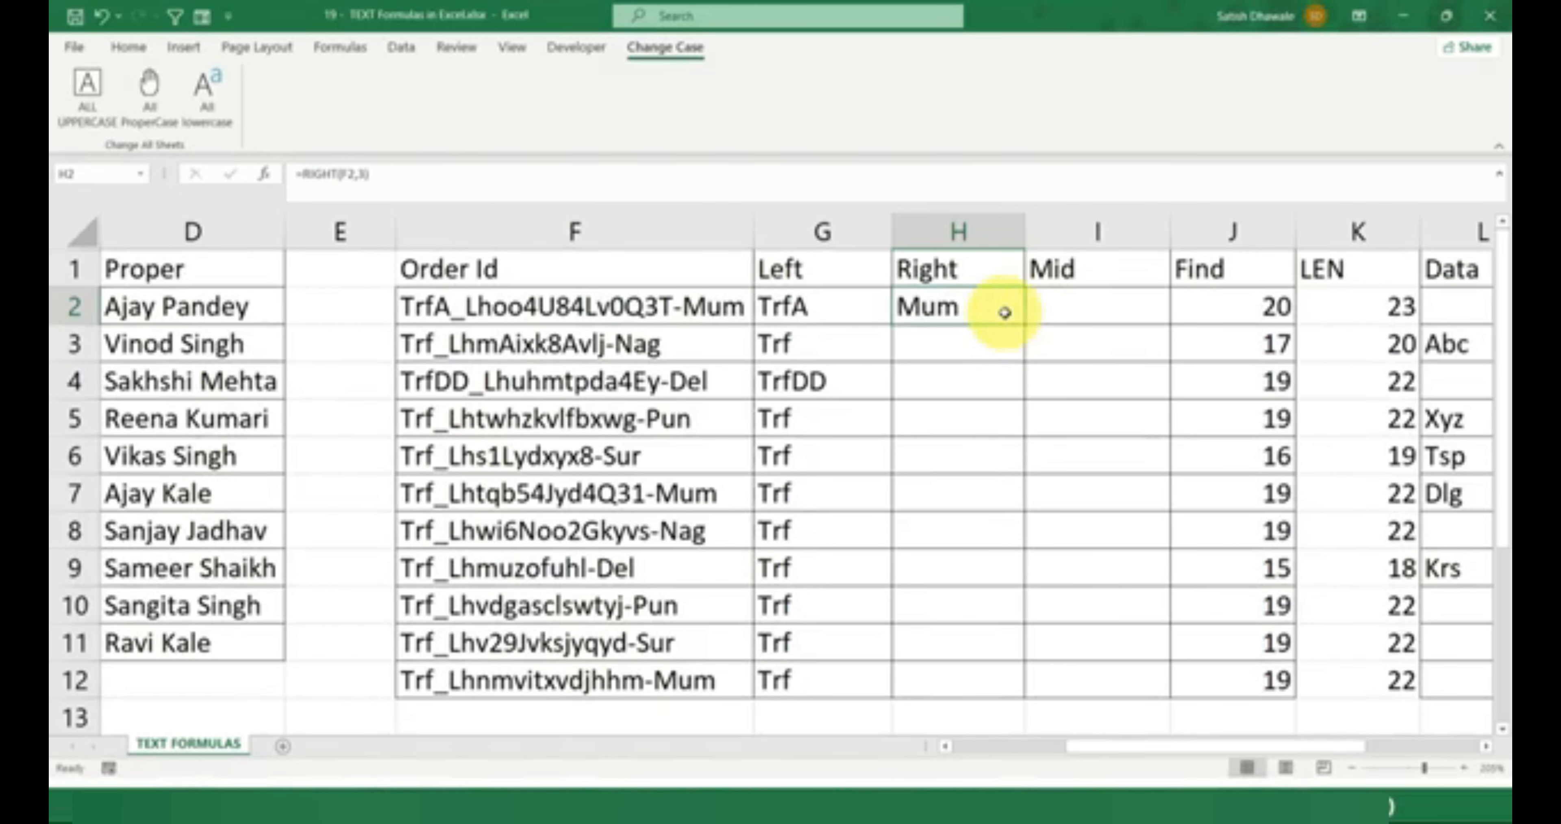
double_click(1023, 324)
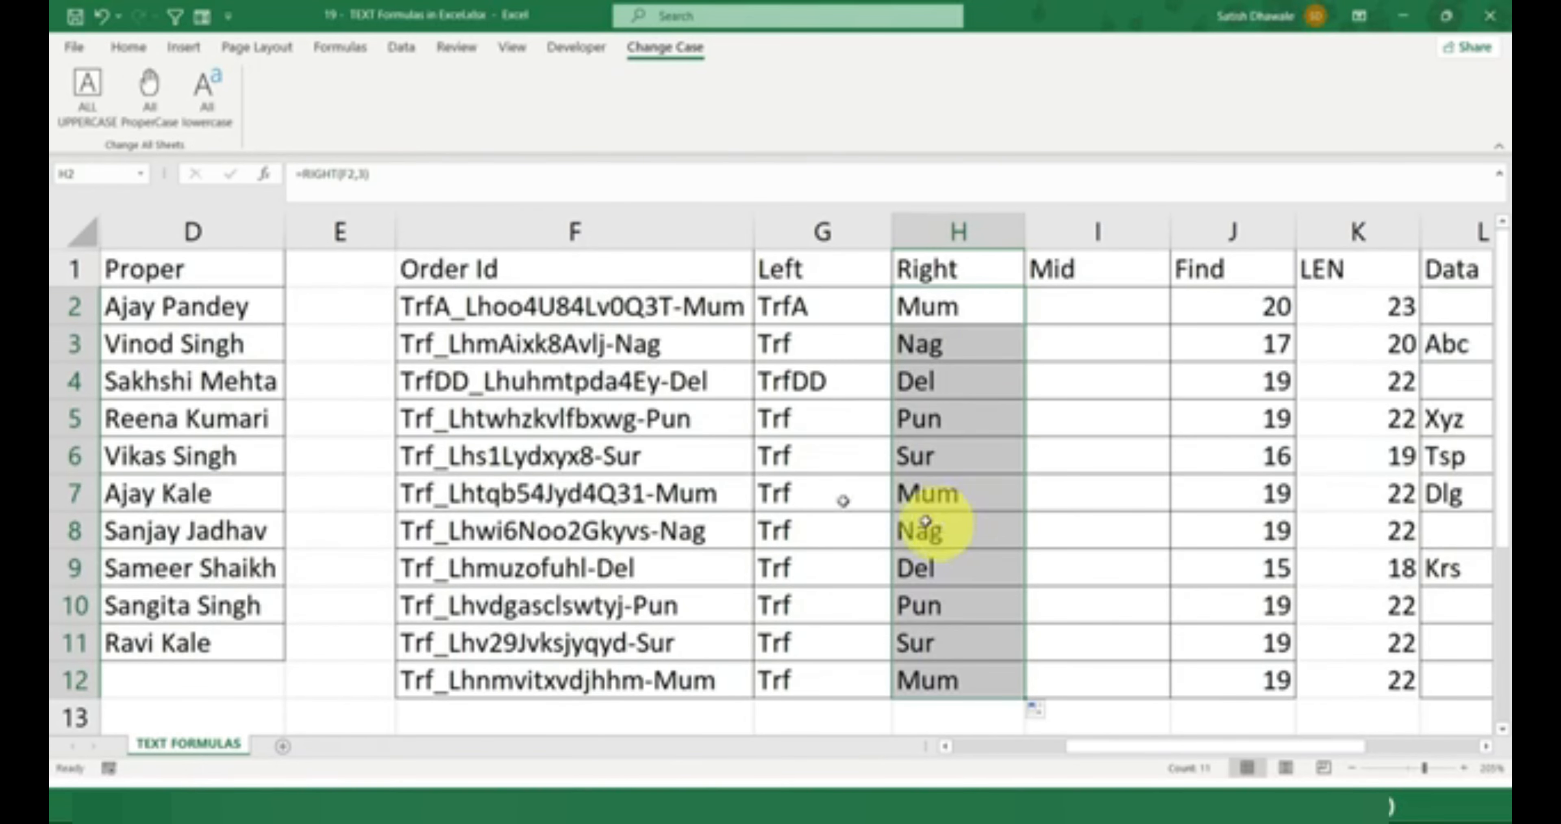
Change the order ID endings to Naga in F3, Pune in F5 and Sura in F6
left_click(674, 358)
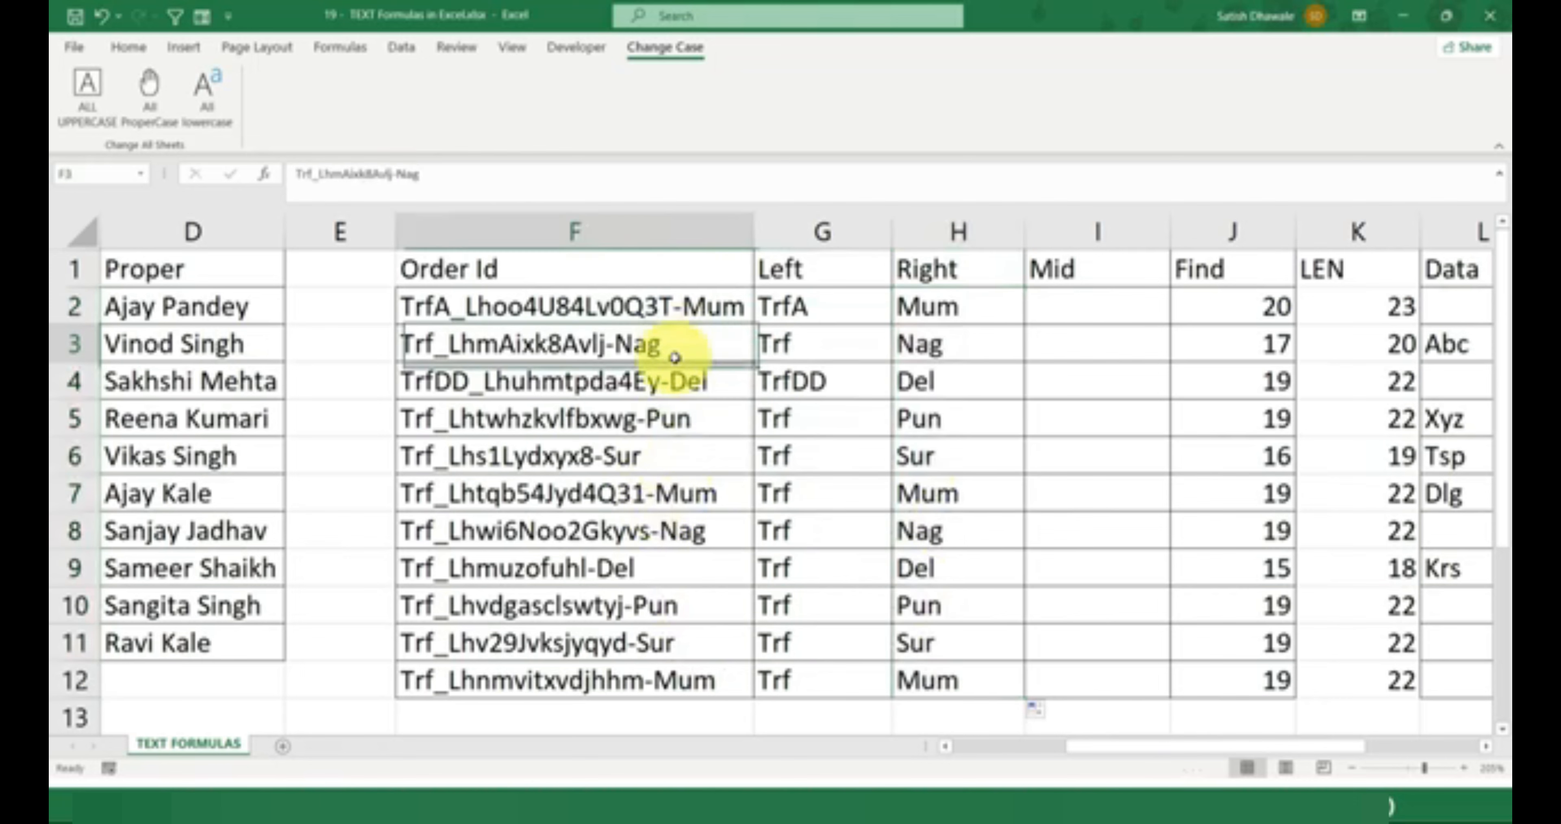
double_click(674, 357)
type("a")
key("Return")
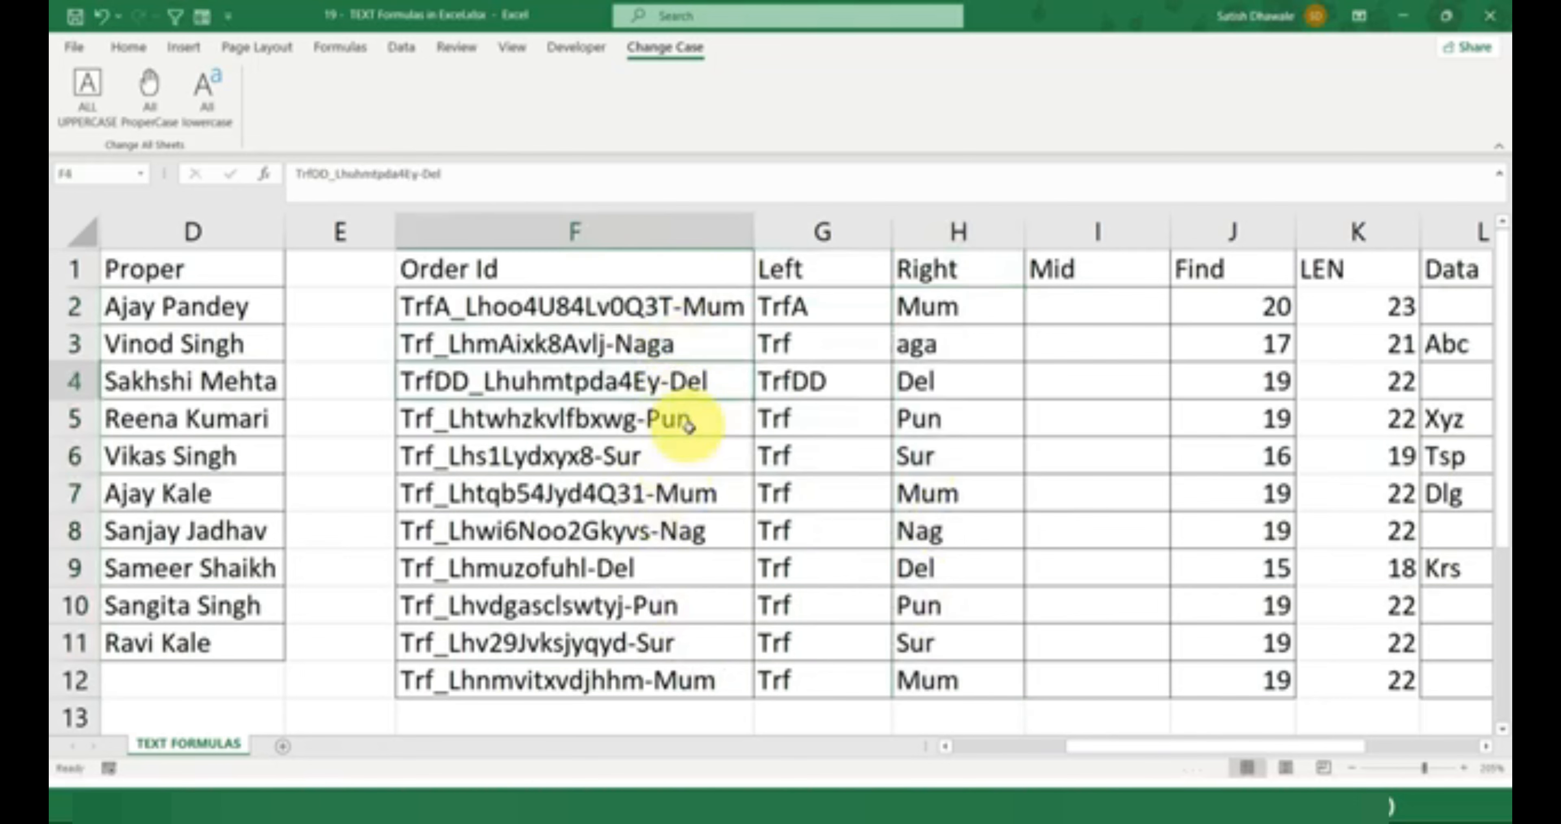
double_click(698, 418)
type("e")
key("Return")
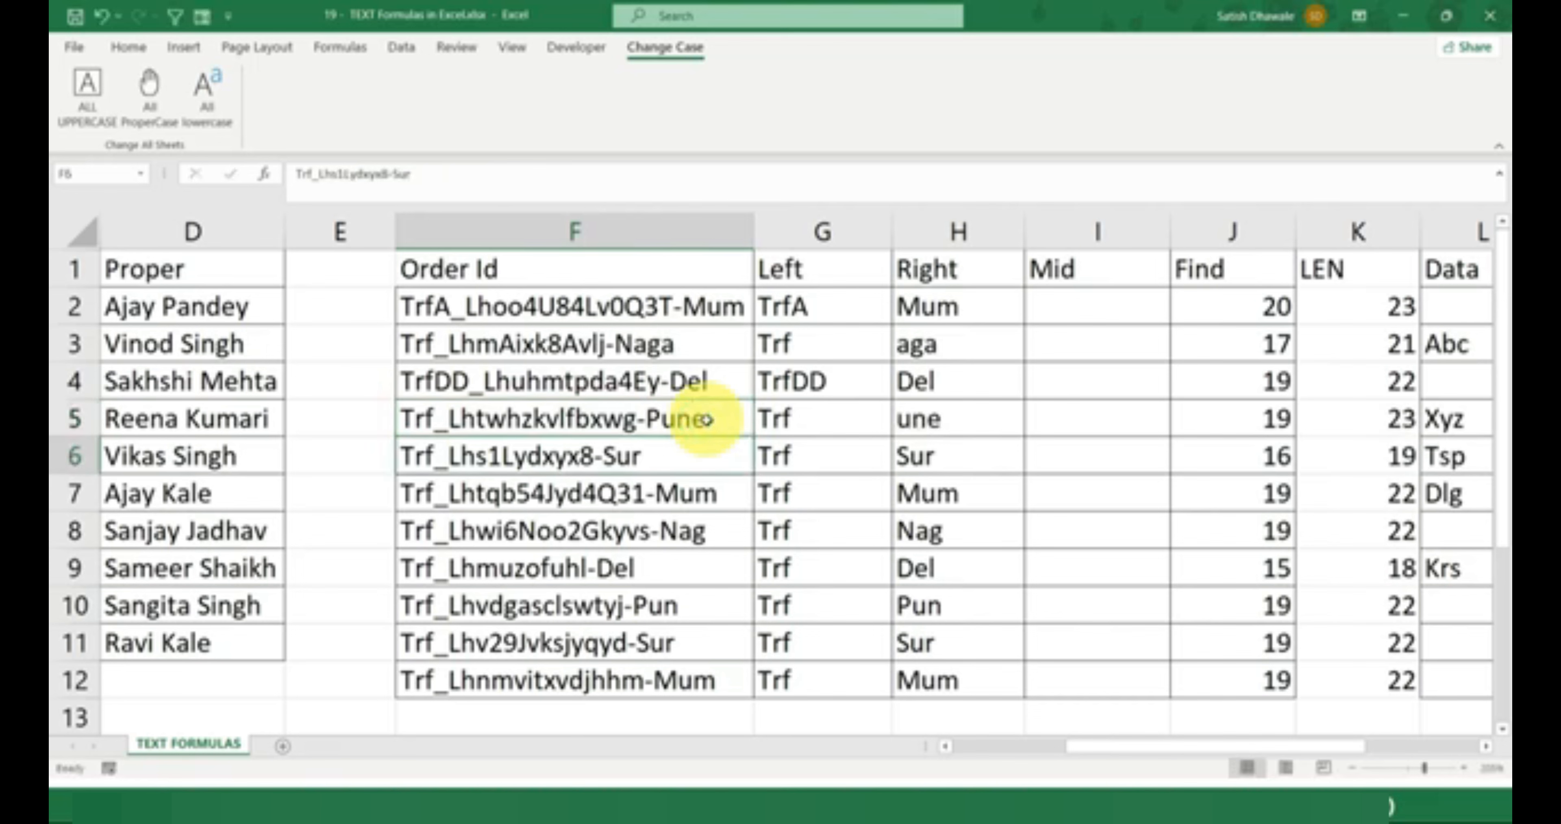
double_click(681, 453)
type("a")
key("Return")
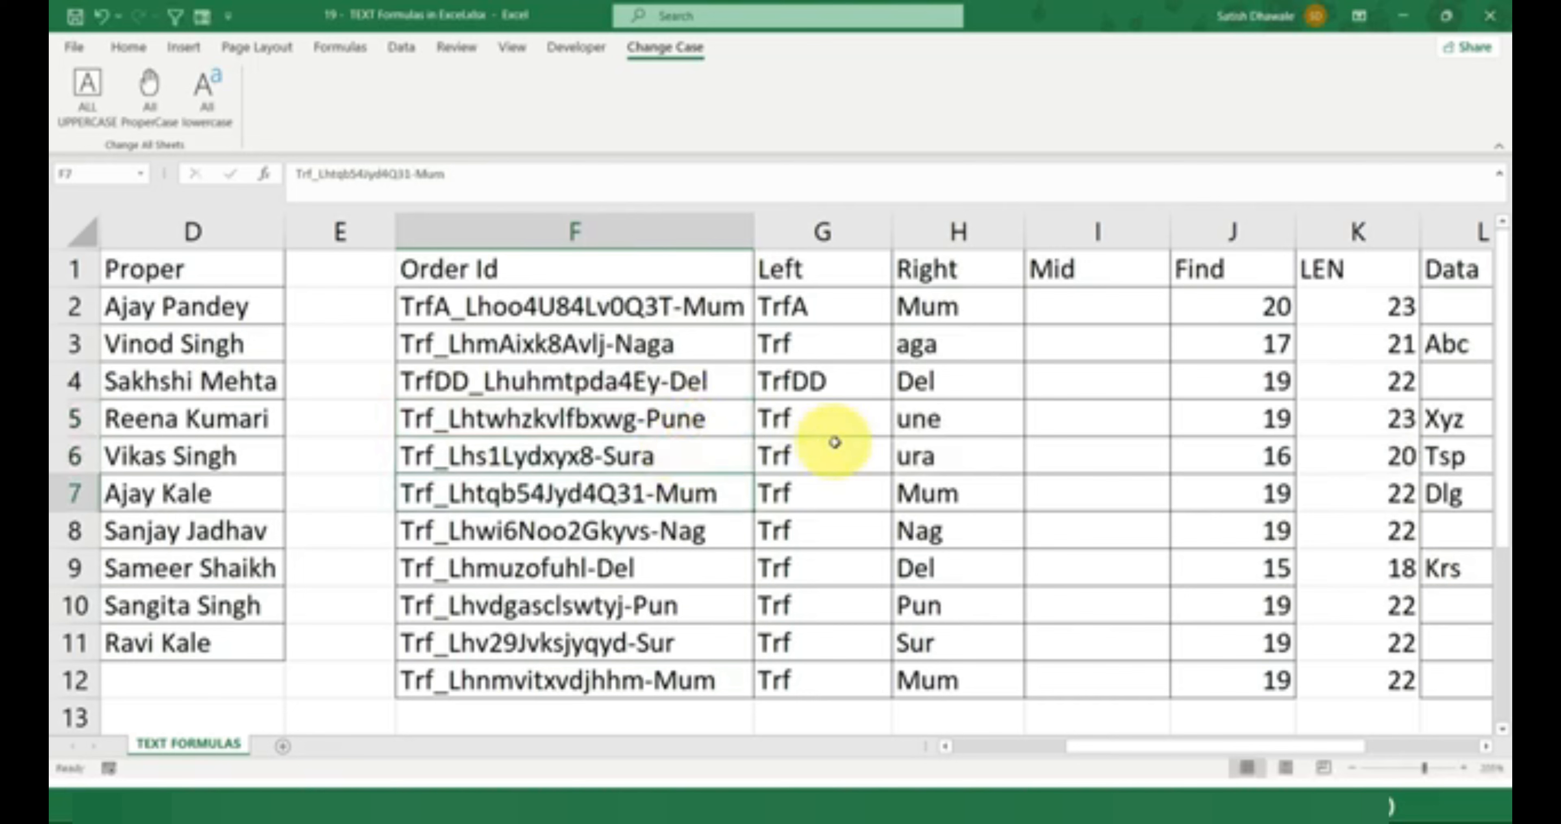
Check the extracted suffixes in H6, H3 and H5 and inspect the RIGHT formula in H2
left_click(937, 455)
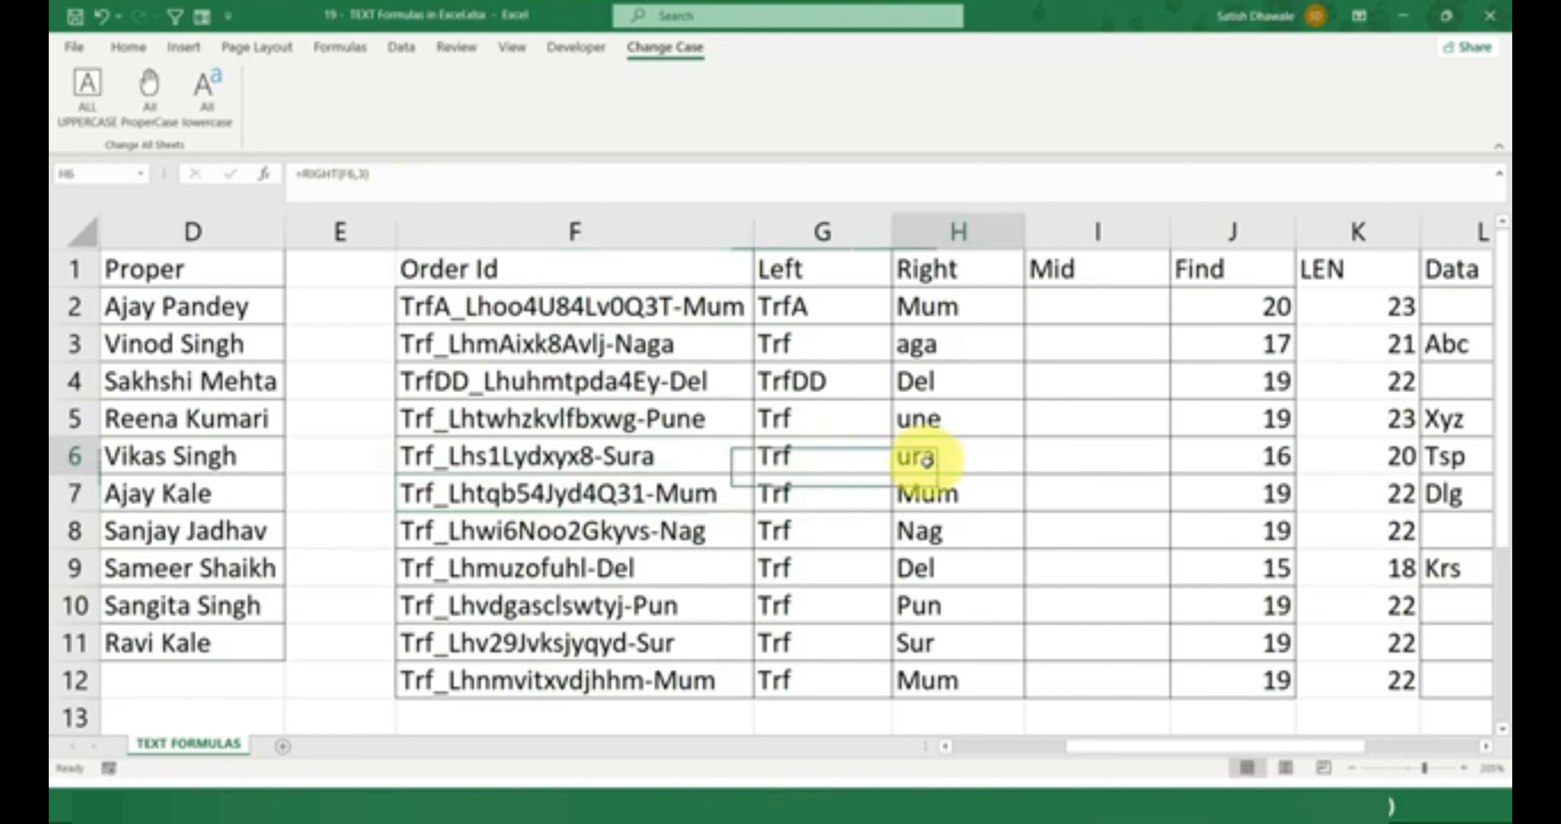
left_click(949, 346)
left_click(943, 420)
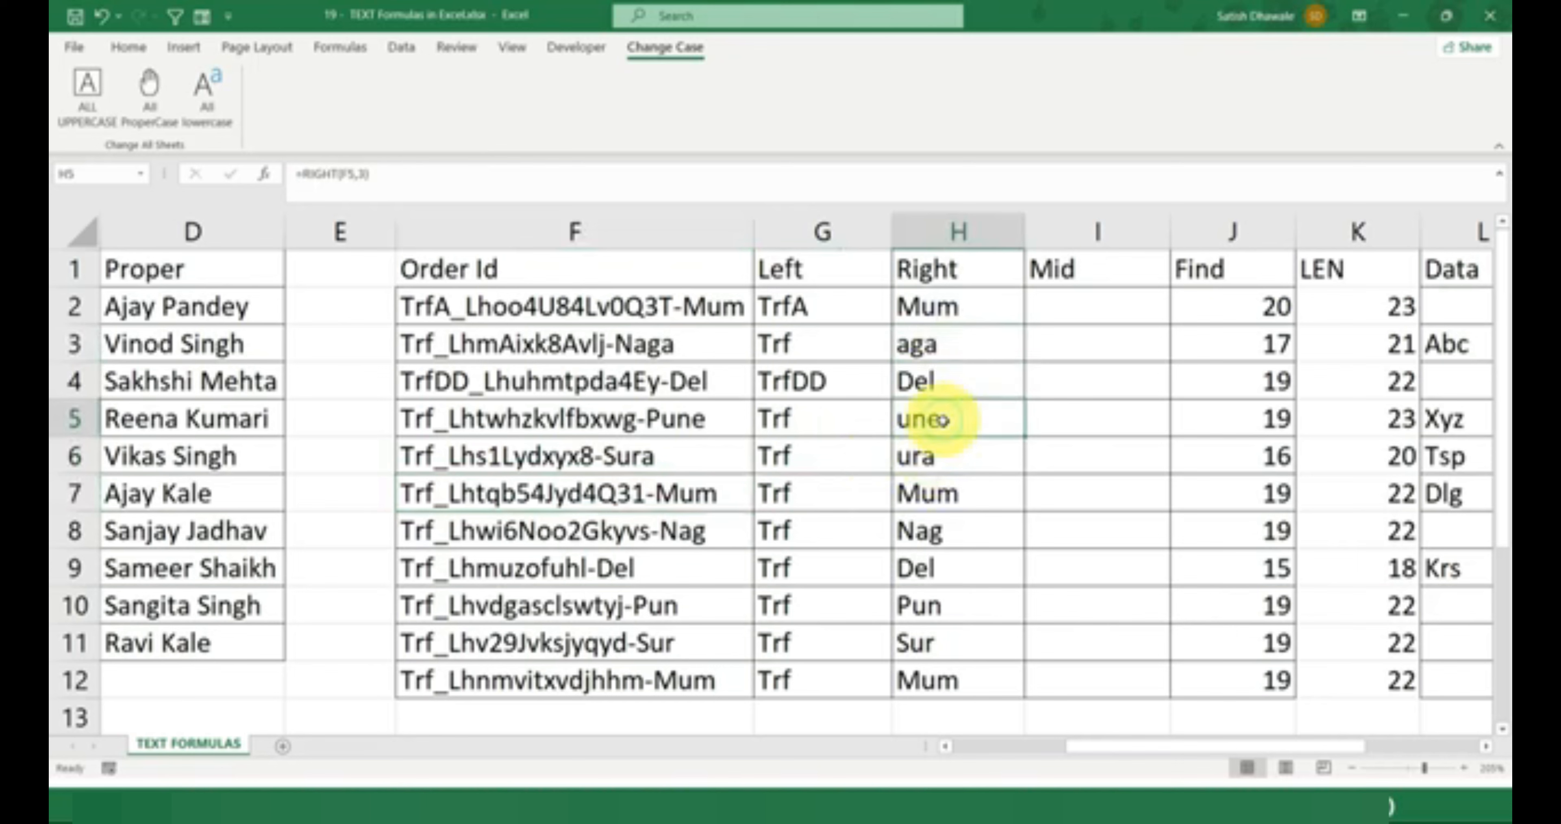
double_click(967, 304)
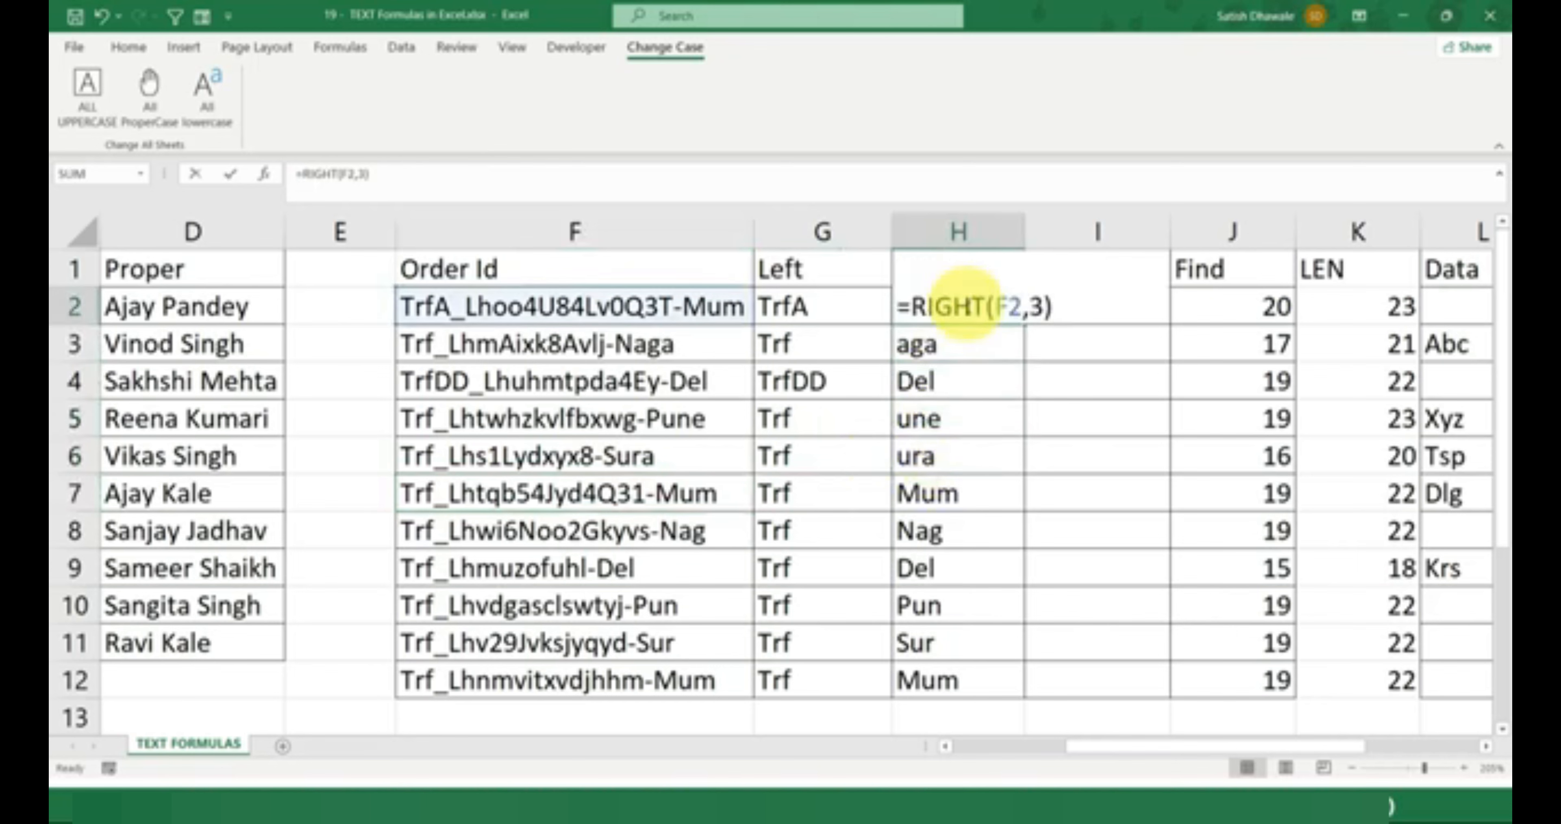
key("Escape")
double_click(973, 314)
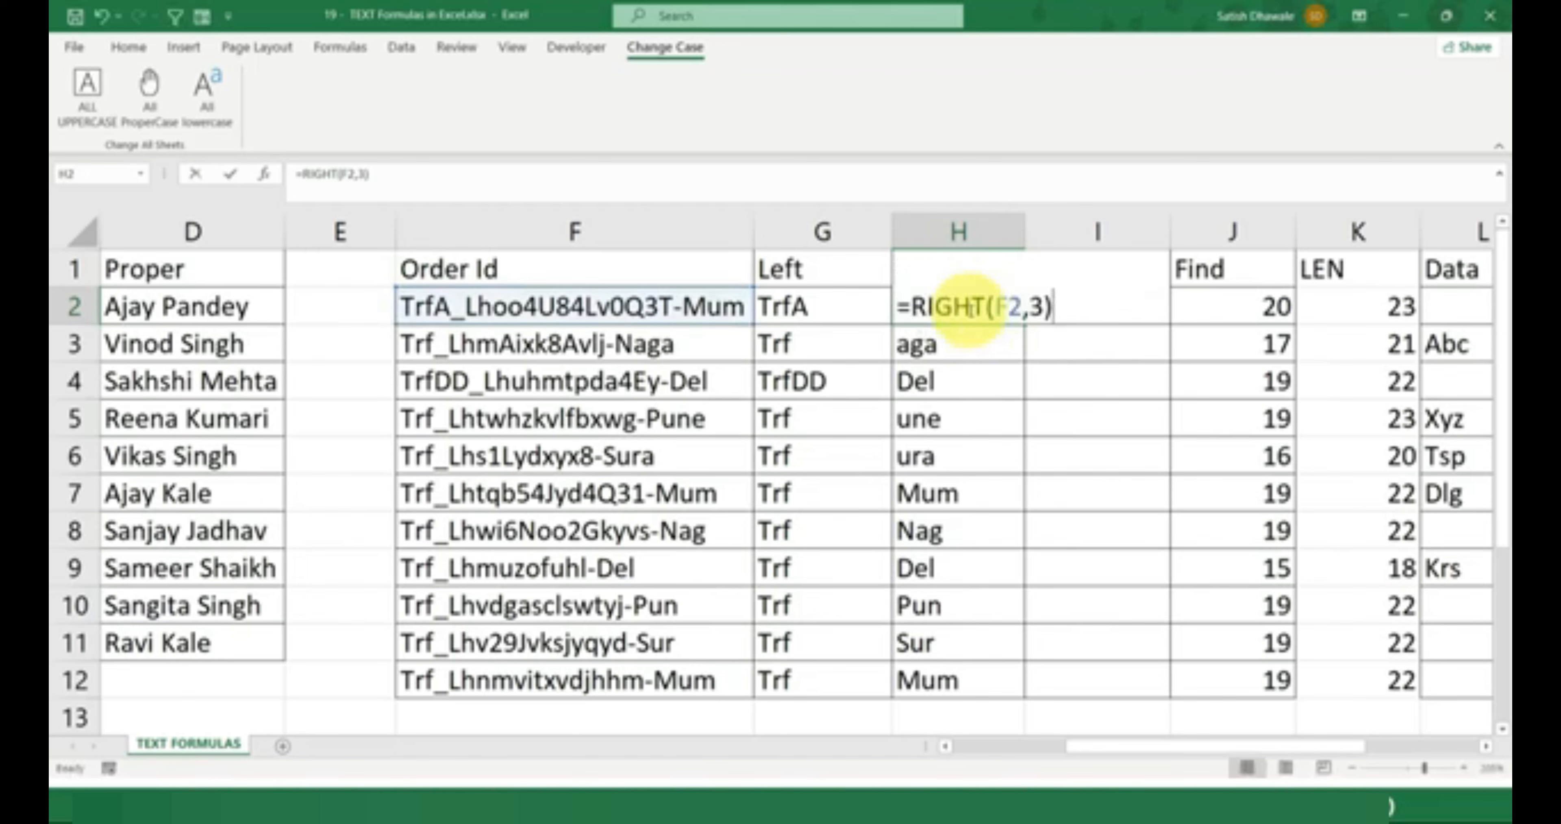
key("Escape")
Clear the RIGHT formulas from H2:H12
left_click_drag(983, 341, 915, 667)
key("Delete")
double_click(1025, 308)
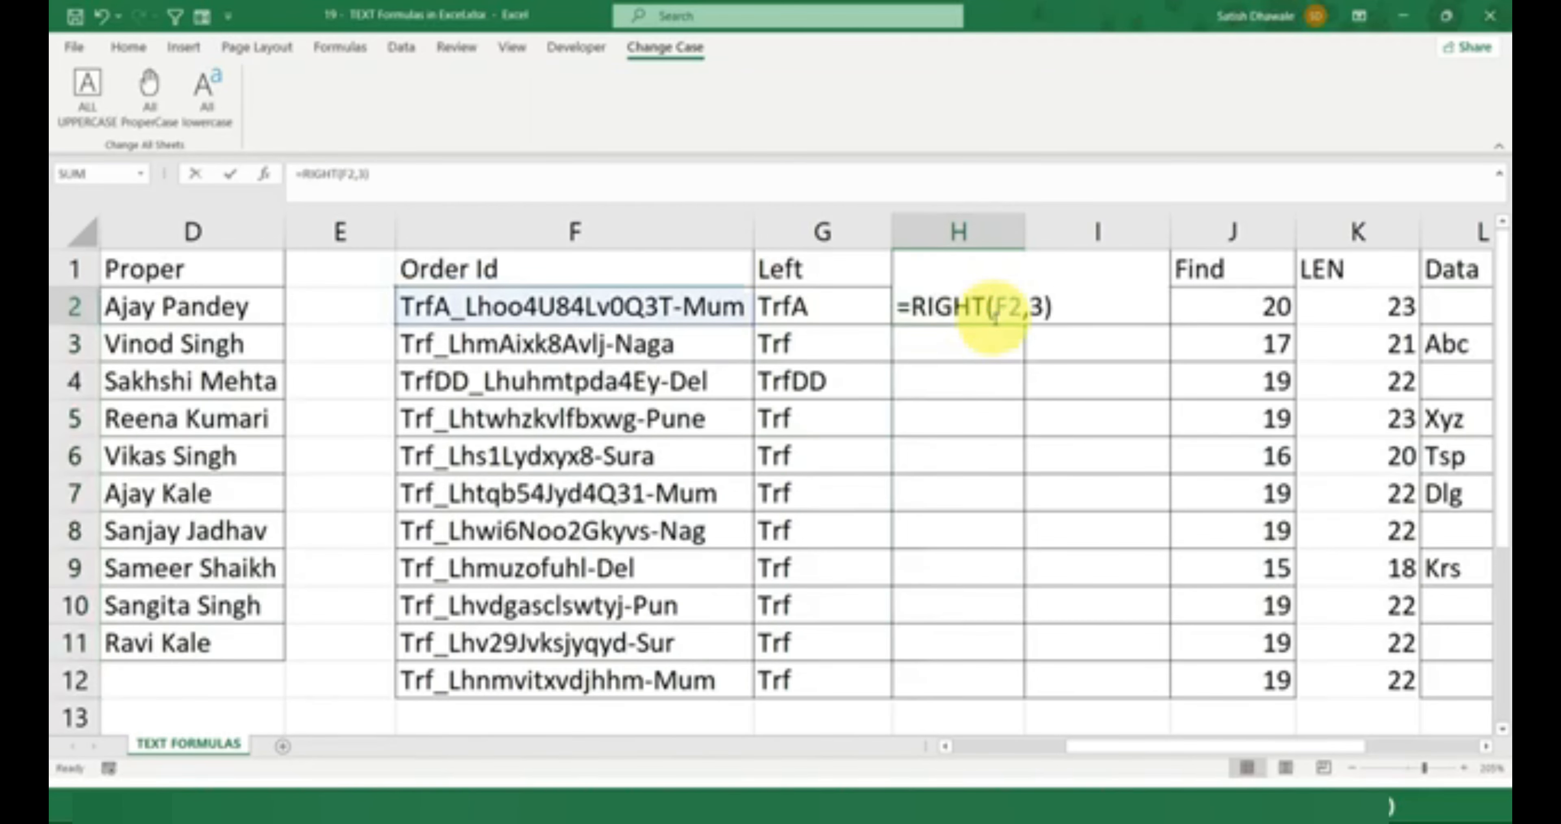
double_click(1037, 309)
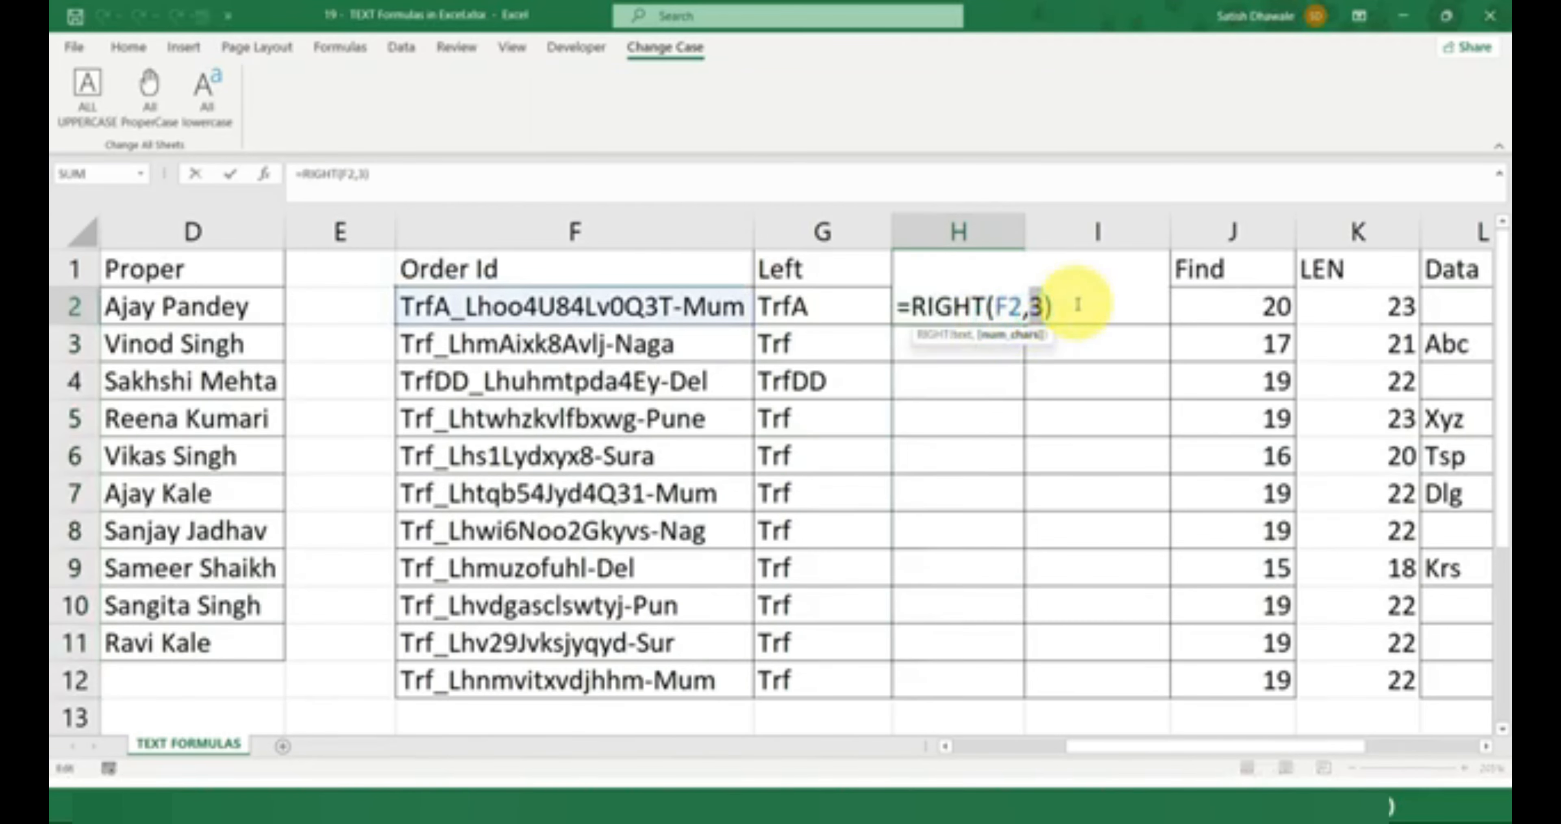
key("BackSpace")
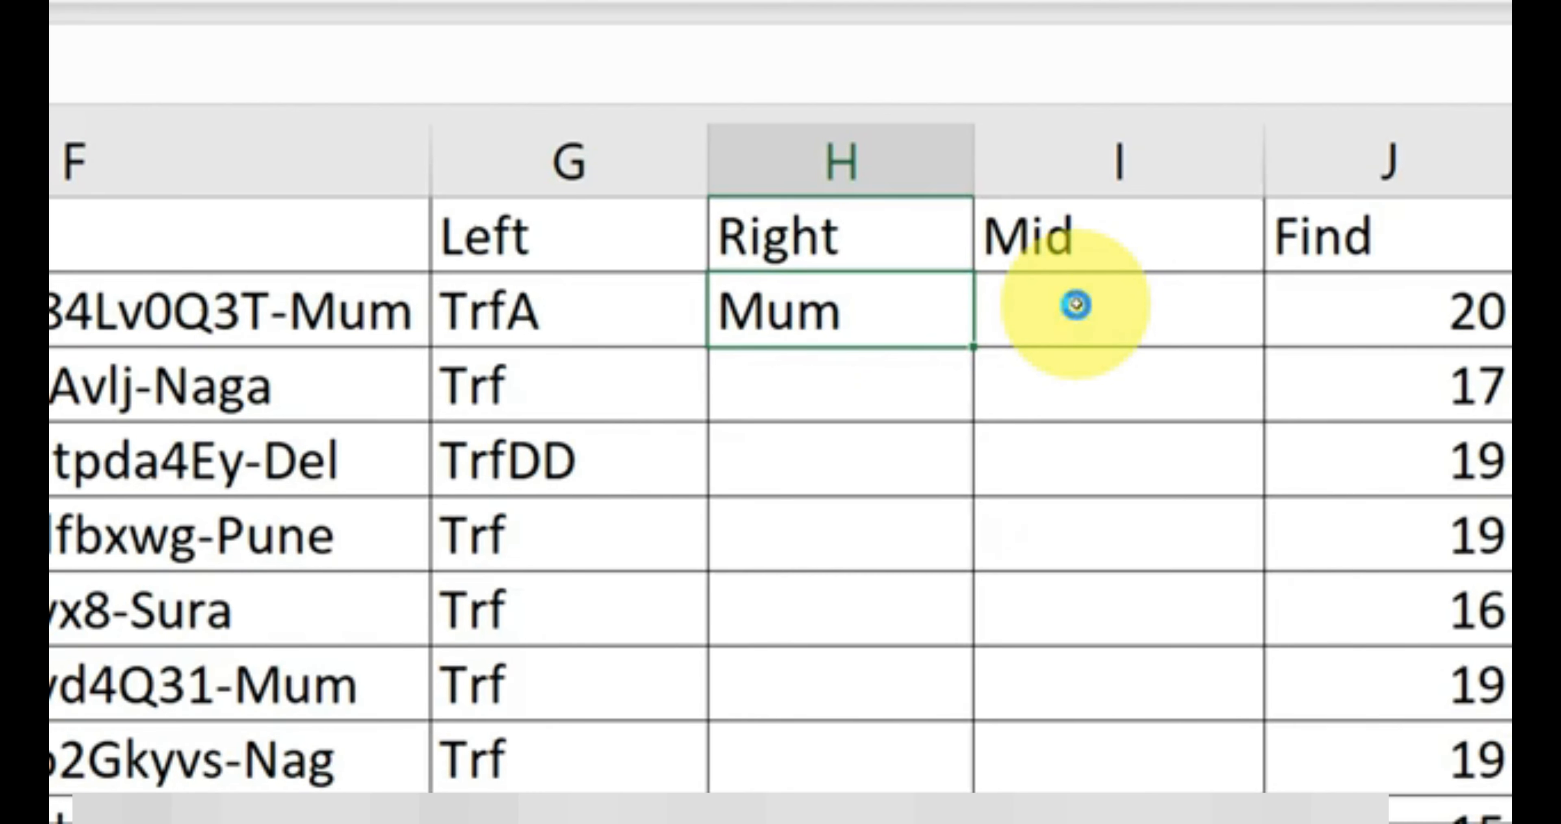
key("Delete")
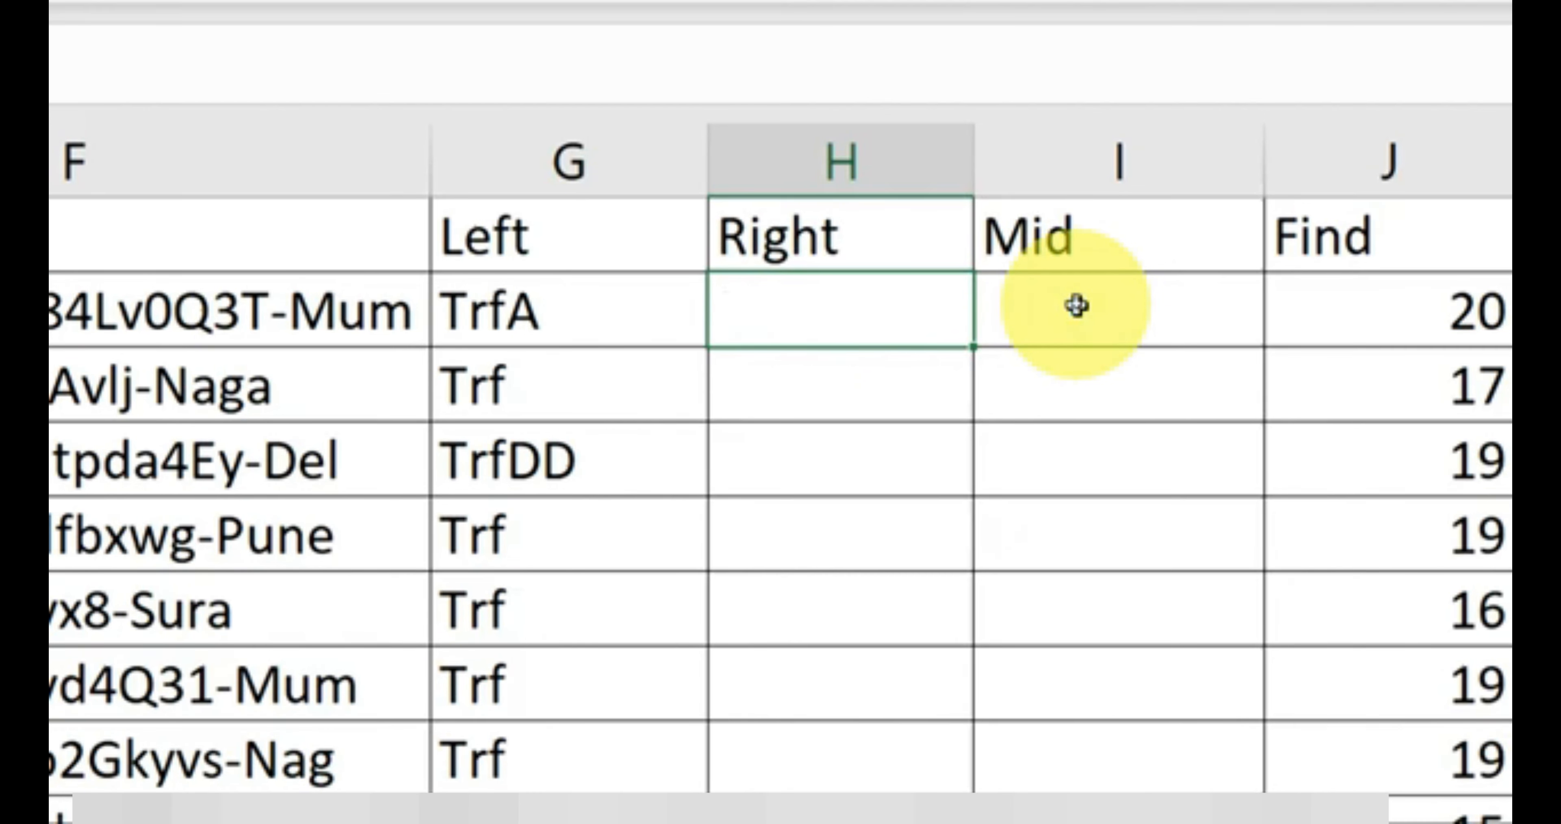
Enter =FIND("-",F2,1) in H2 to locate the hyphen in the first order ID
type("FIND(\"-\",F2,1)")
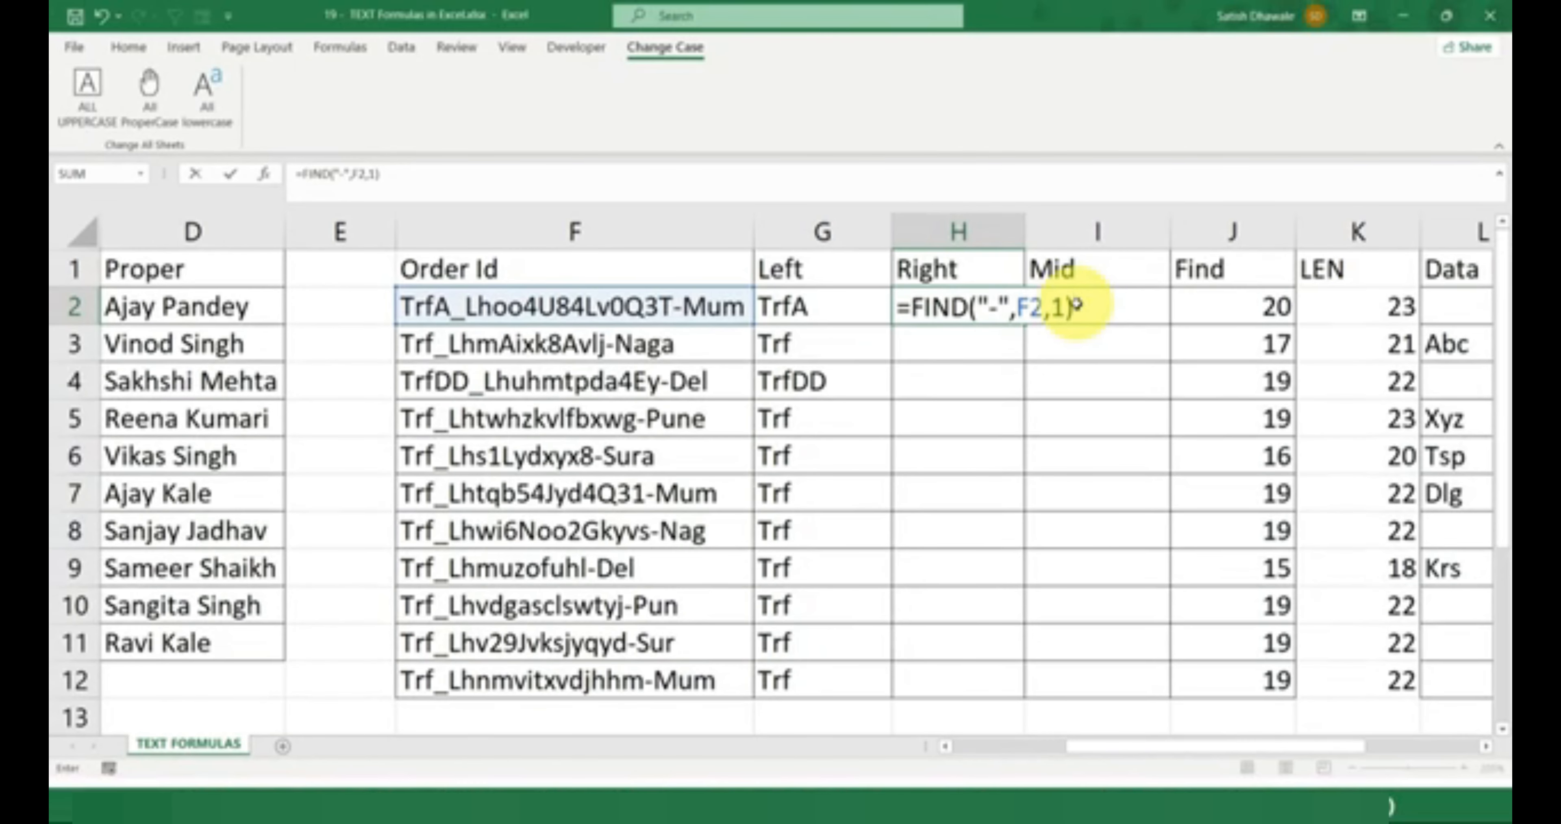
key("Return")
key("Up")
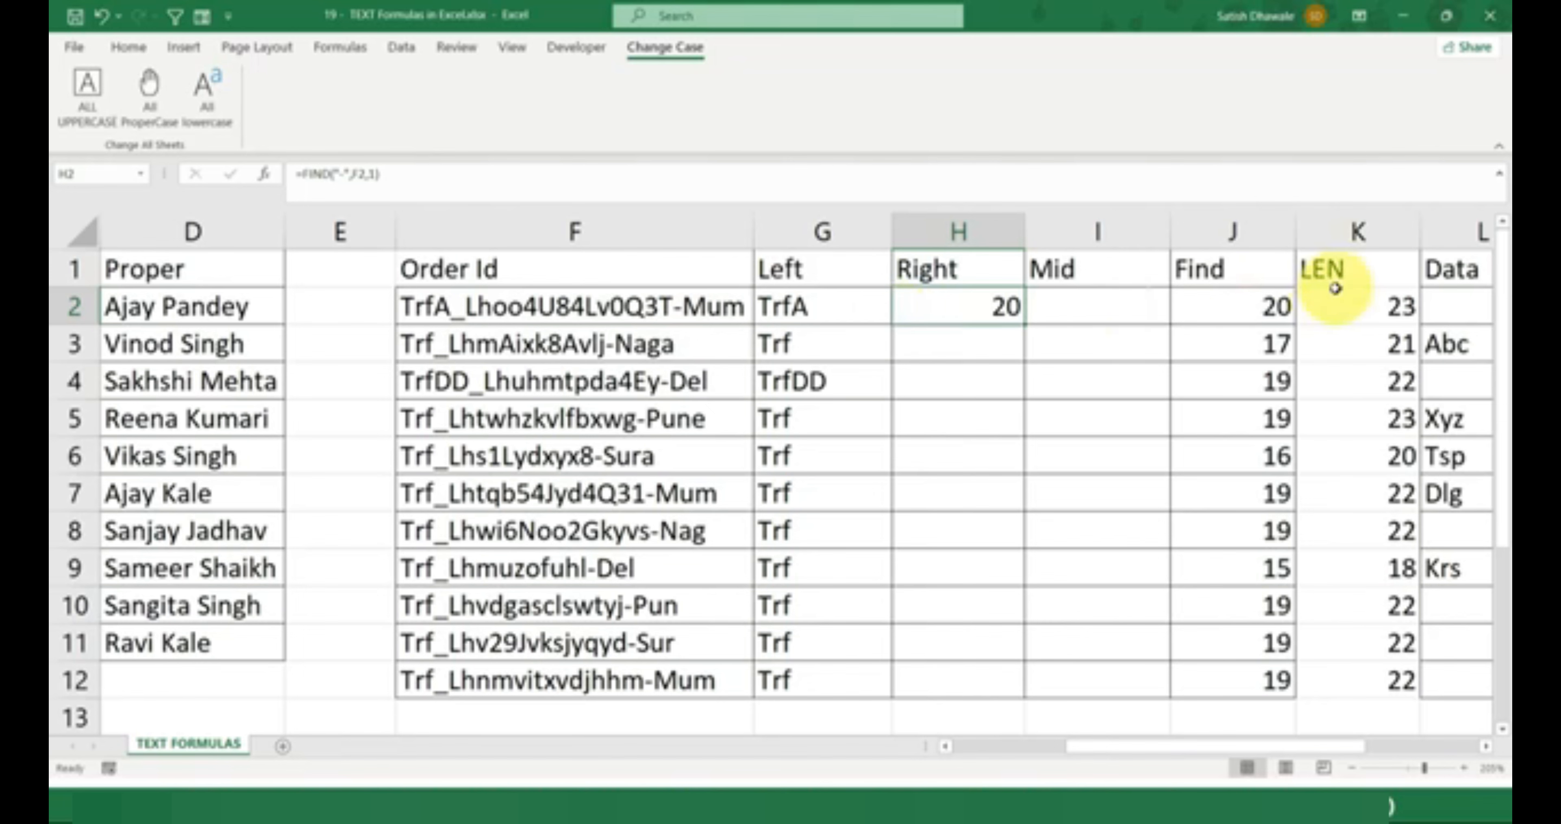
Check the LEN formula in K2 and extend H2's formula to =len(F2)-FIND("-",F2,1)
left_click(1357, 301)
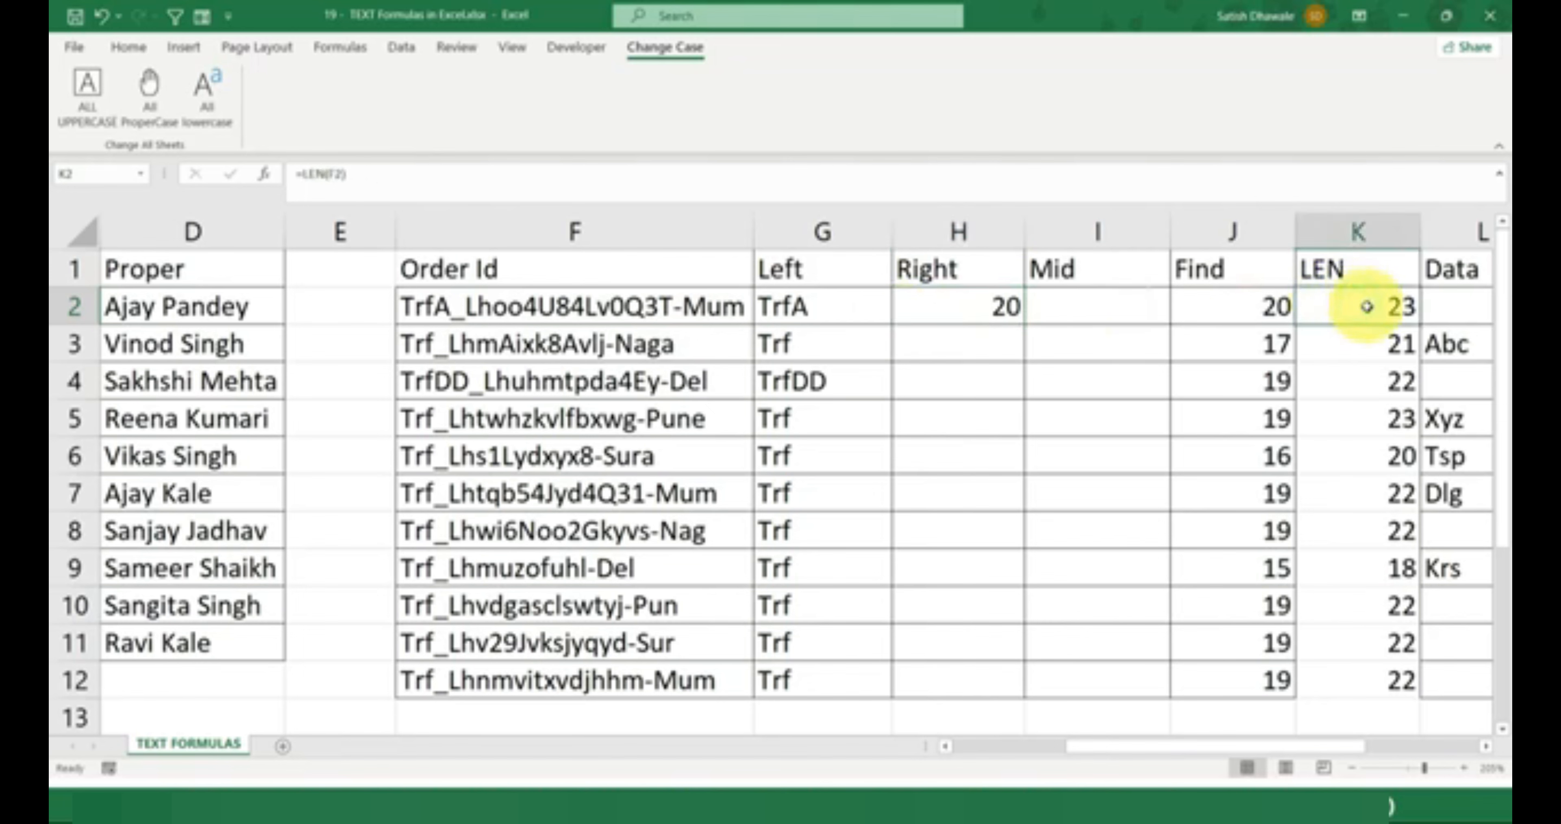
left_click(1000, 303)
double_click(994, 305)
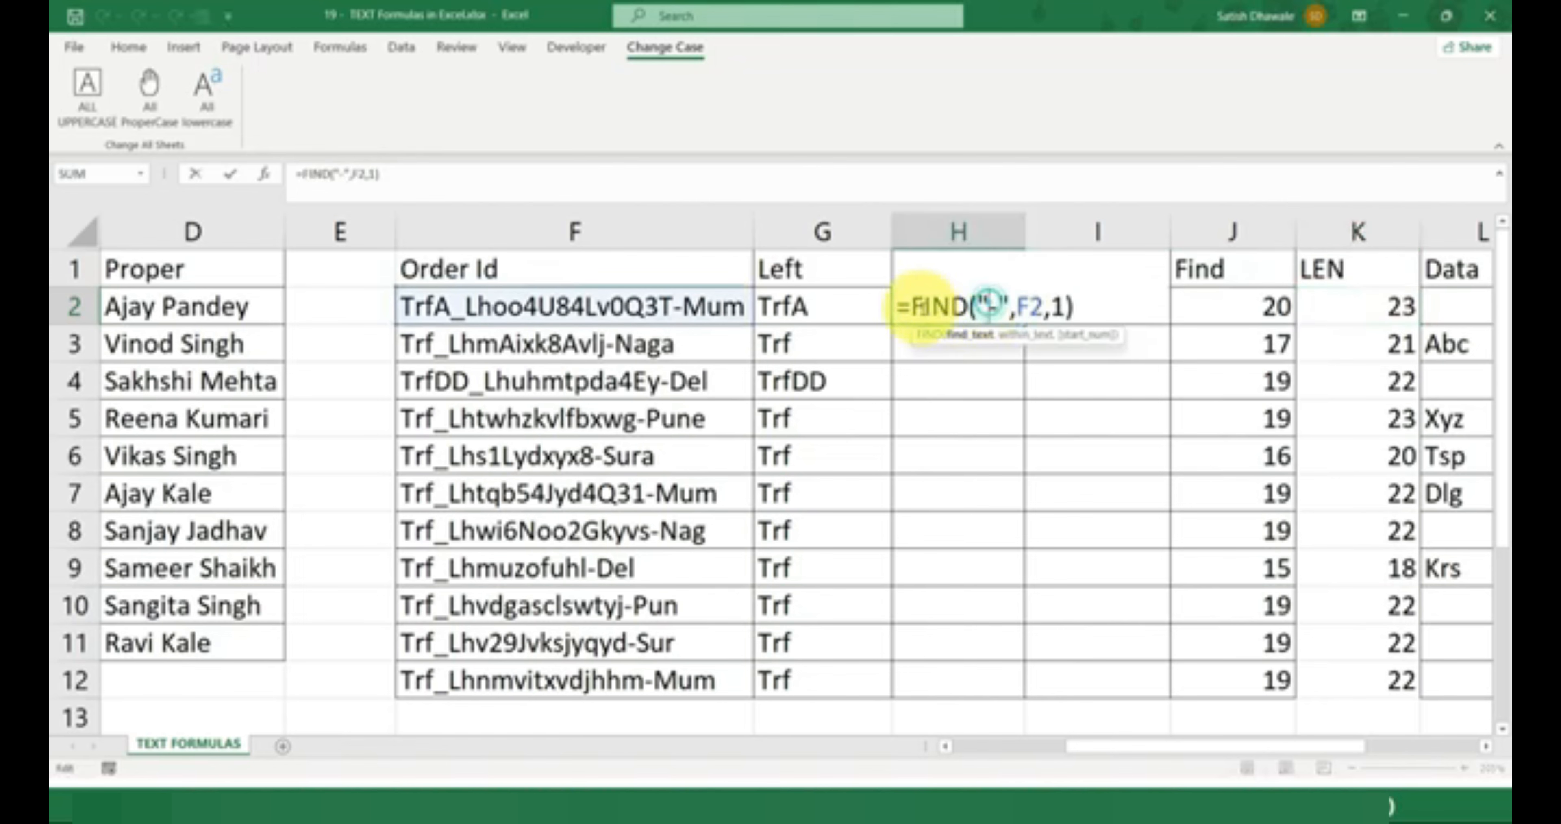
left_click(908, 306)
type("len")
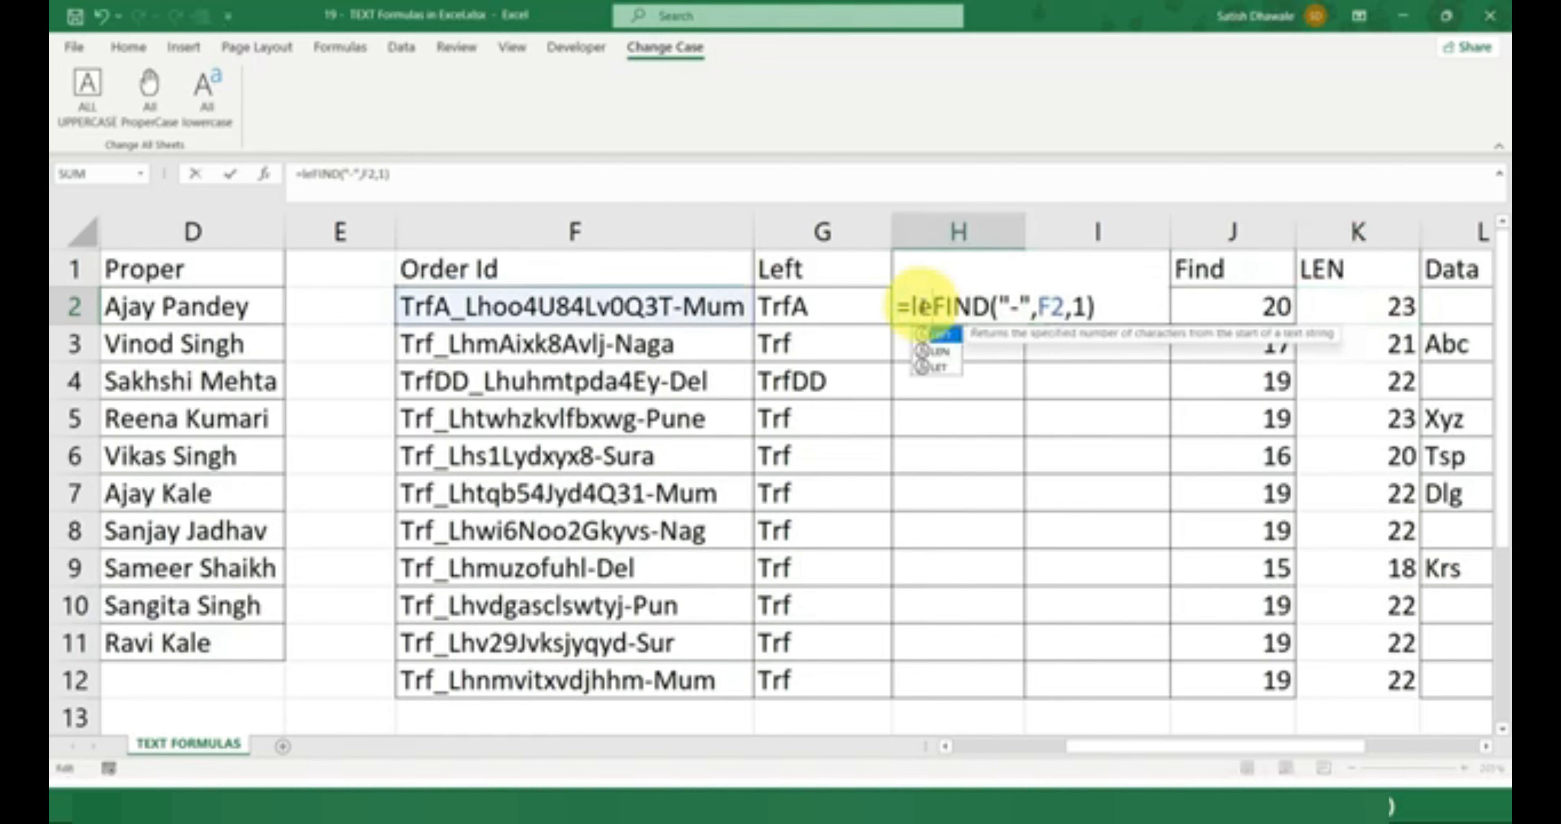
type("(")
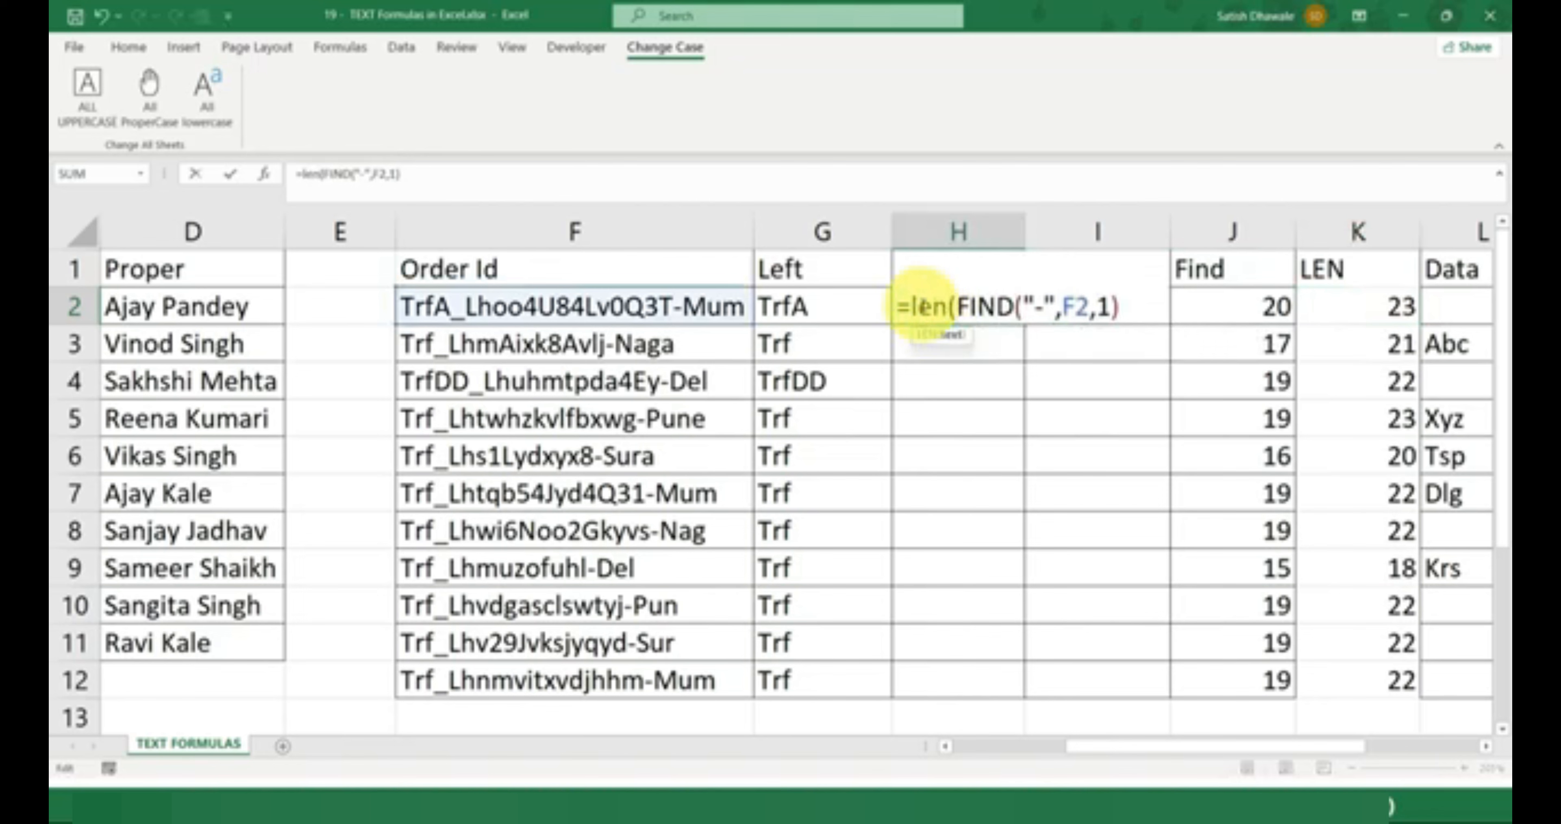
left_click(691, 306)
type(")")
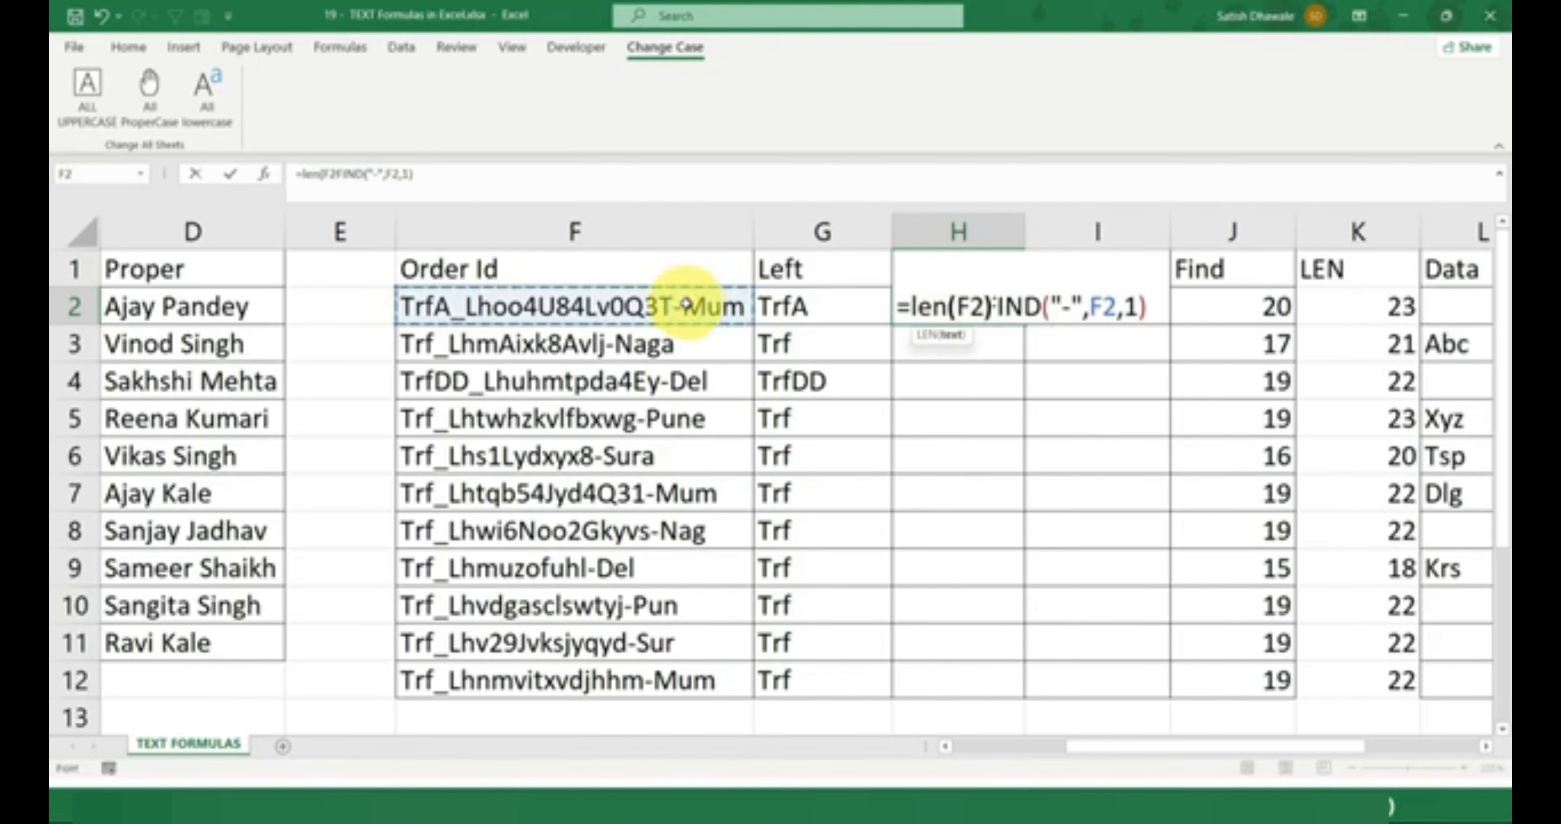
type("-")
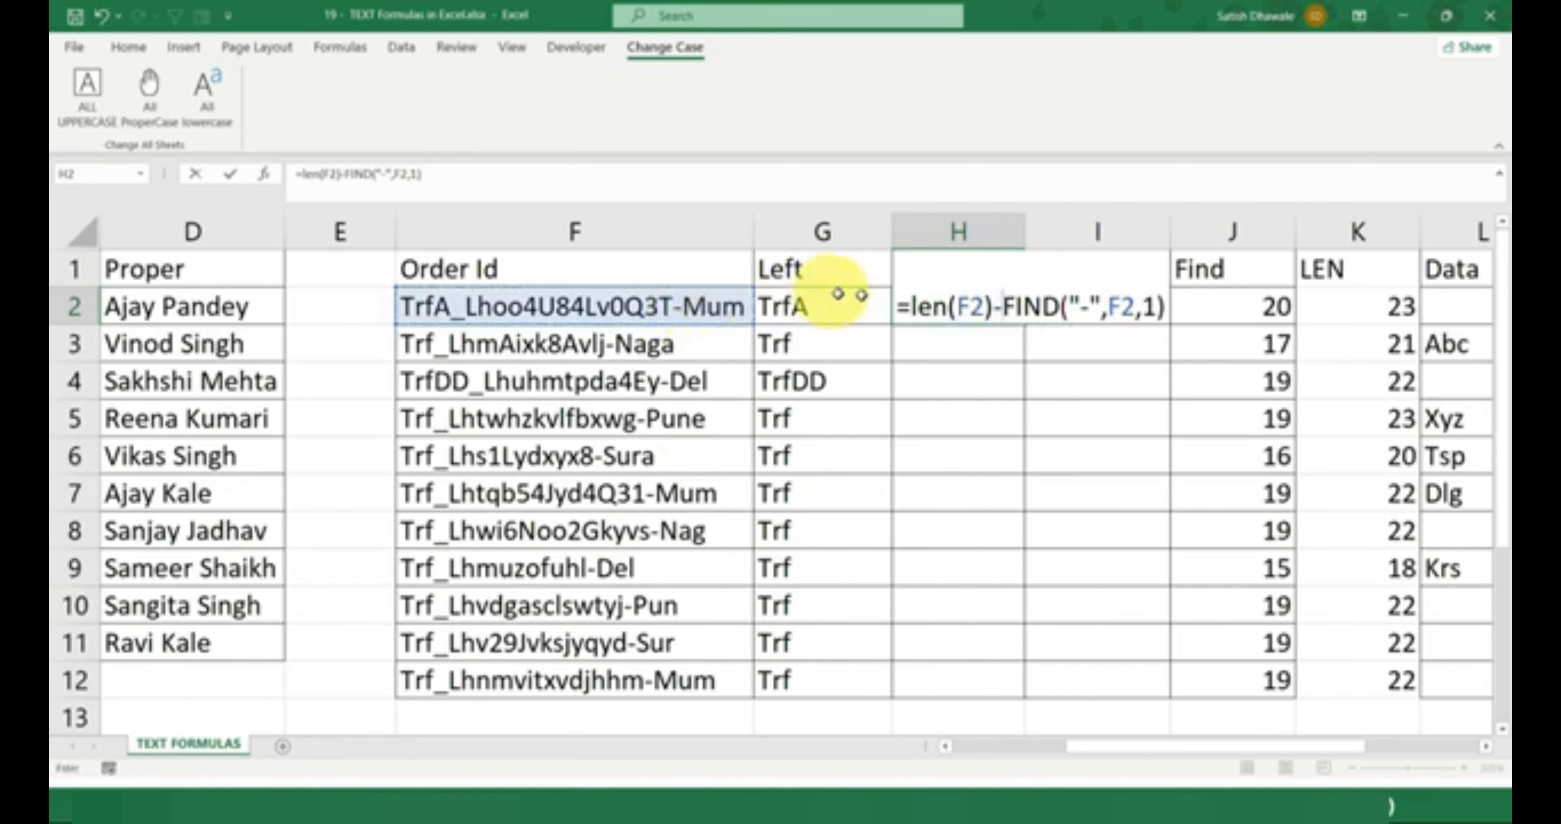
Evaluate the len(F2) and FIND("-",F2,1) parts of H2's formula separately, restoring each expression after viewing it
left_click_drag(912, 307, 999, 318)
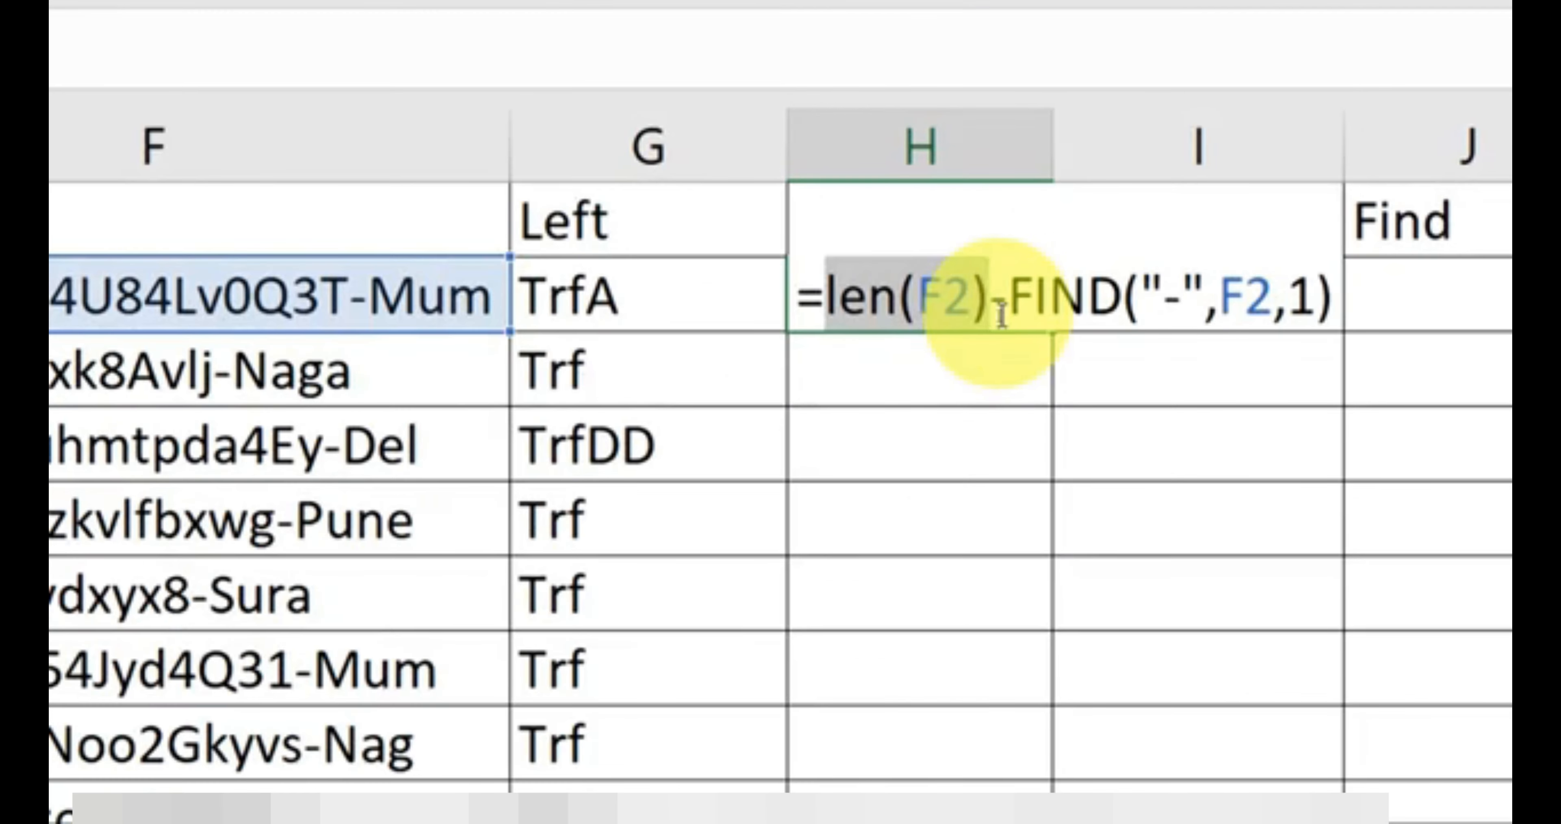
key("F9")
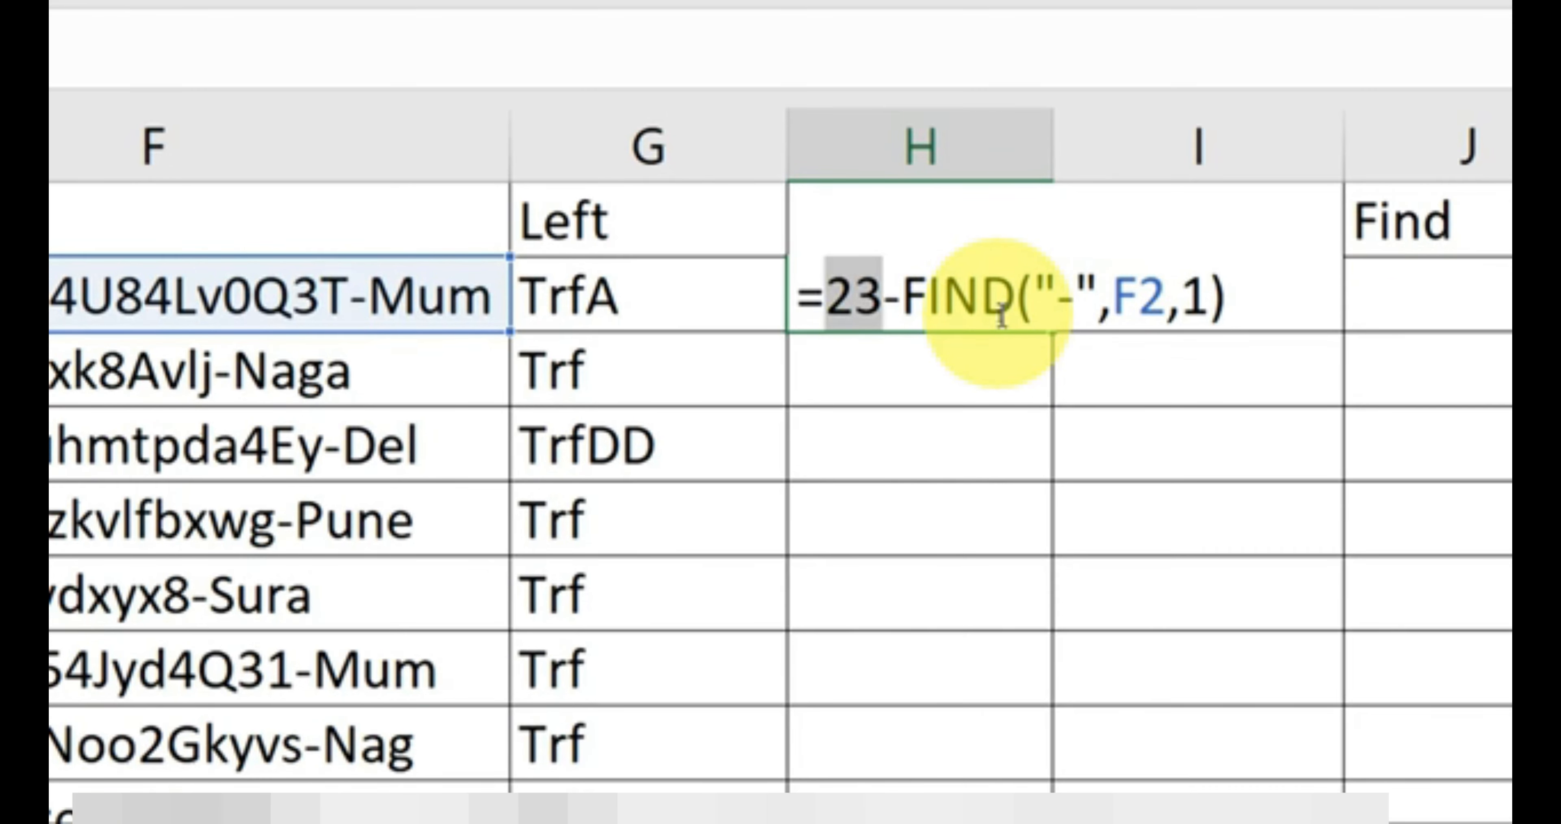
key("ctrl+z")
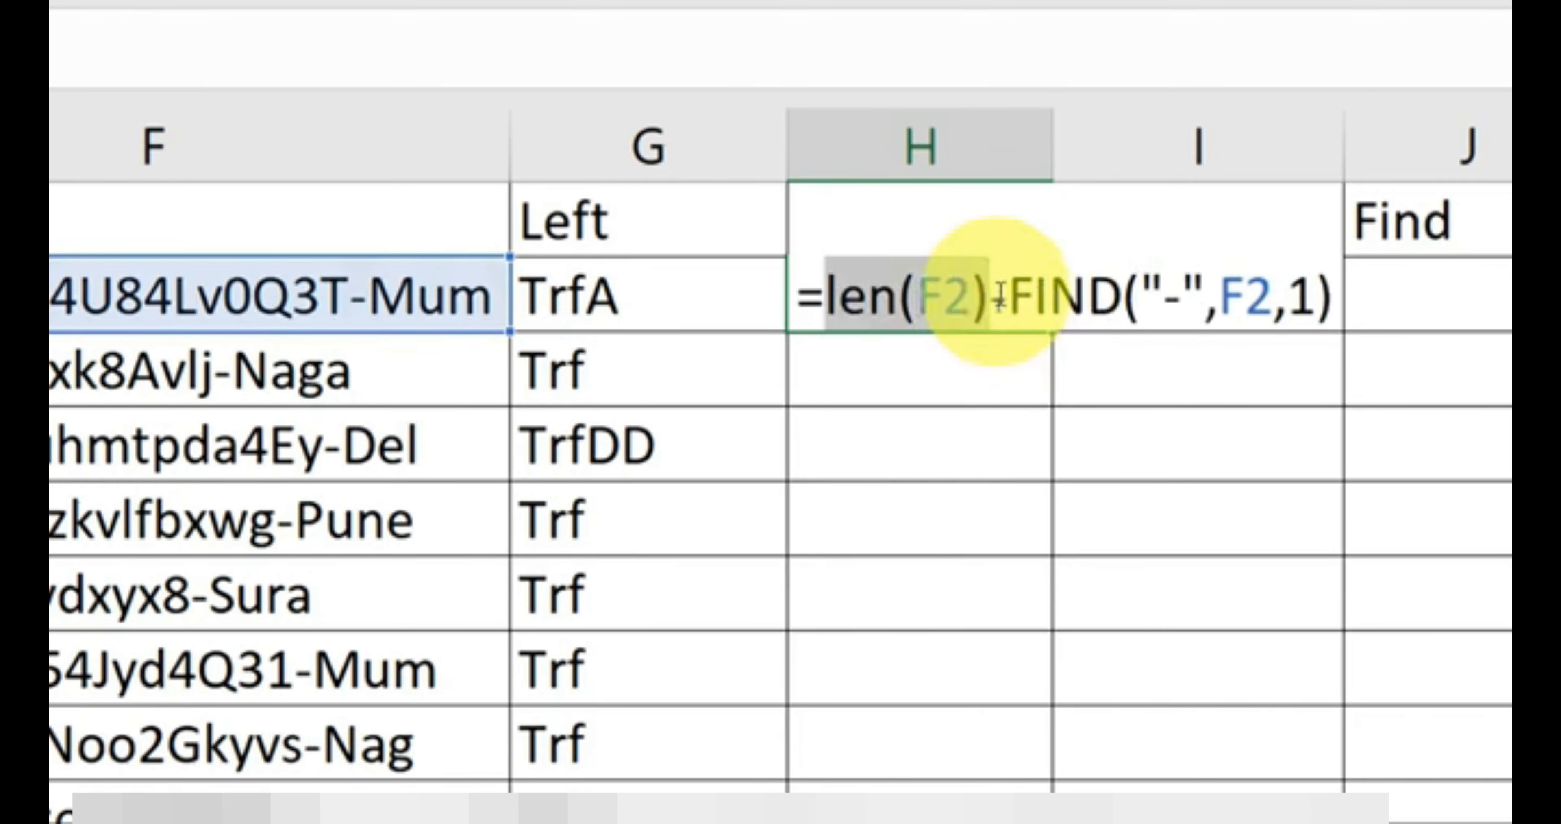
left_click(1003, 302)
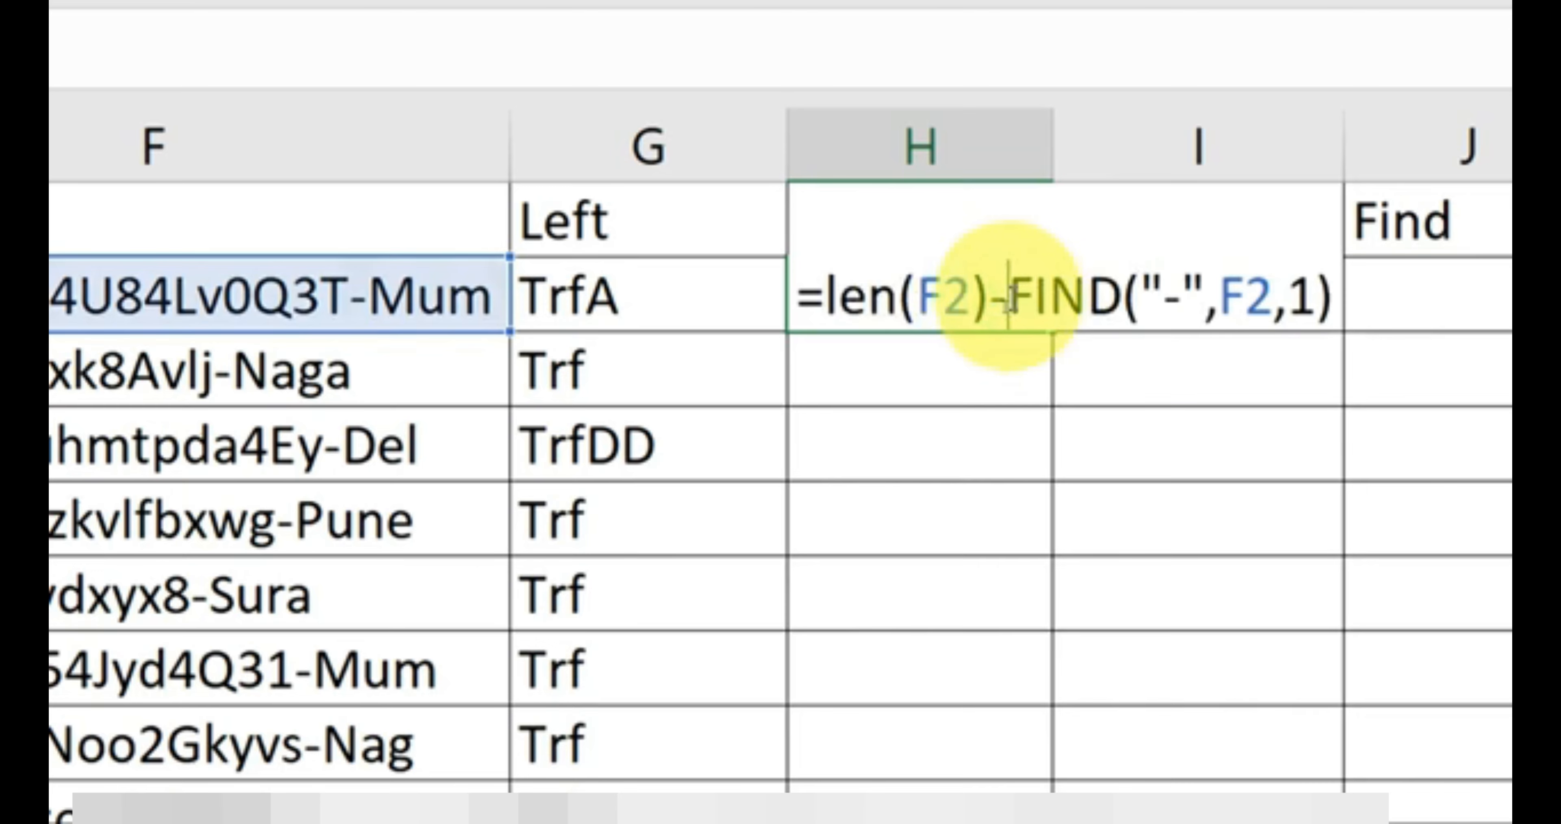
left_click_drag(1008, 302, 1387, 303)
key("F9")
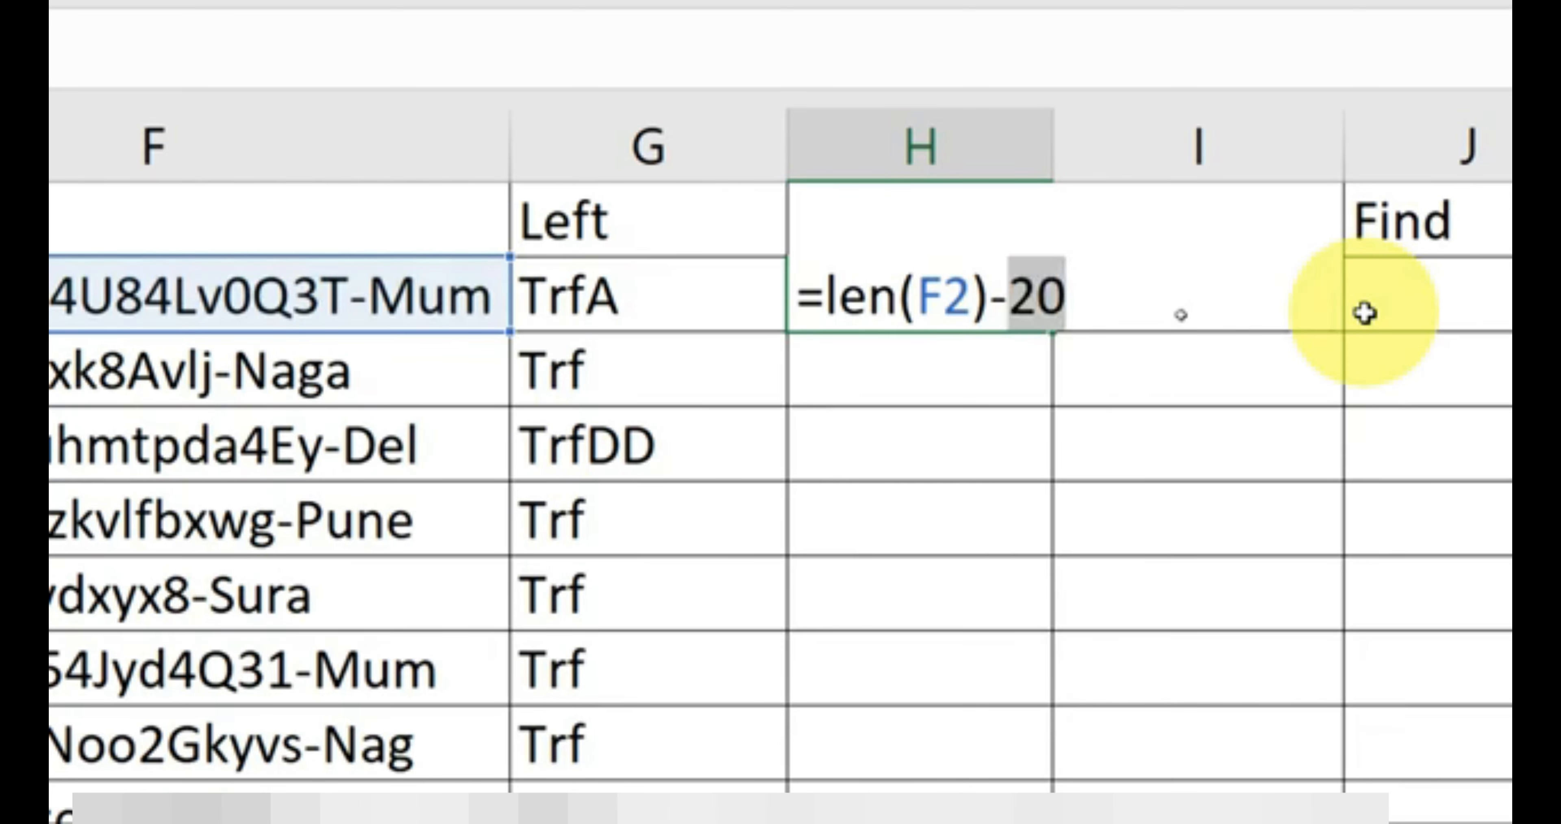
key("ctrl+z")
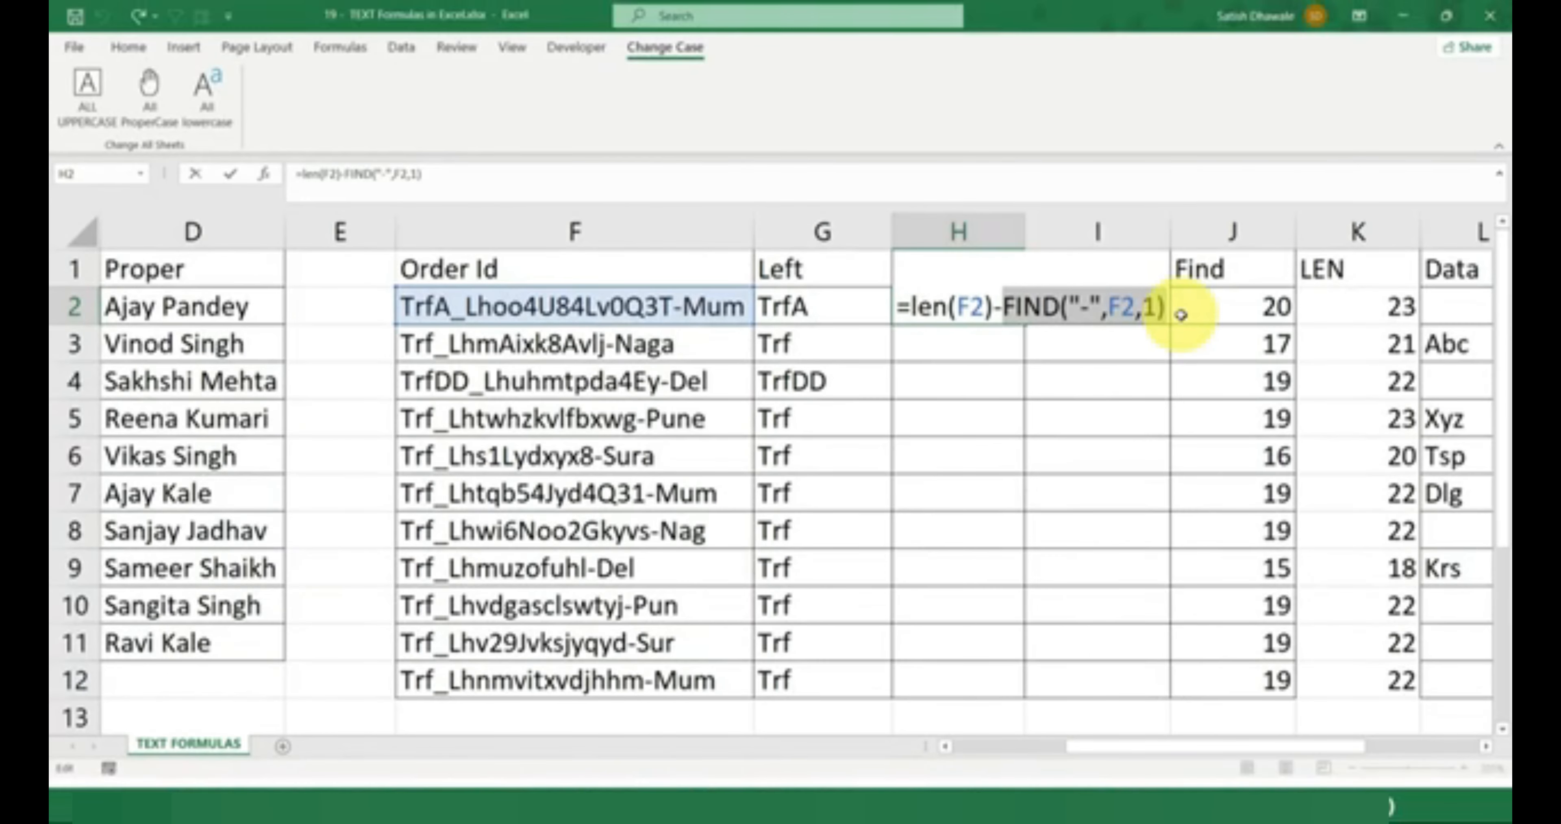
Confirm H2's LEN minus FIND formula and fill it down to H12
key("Return")
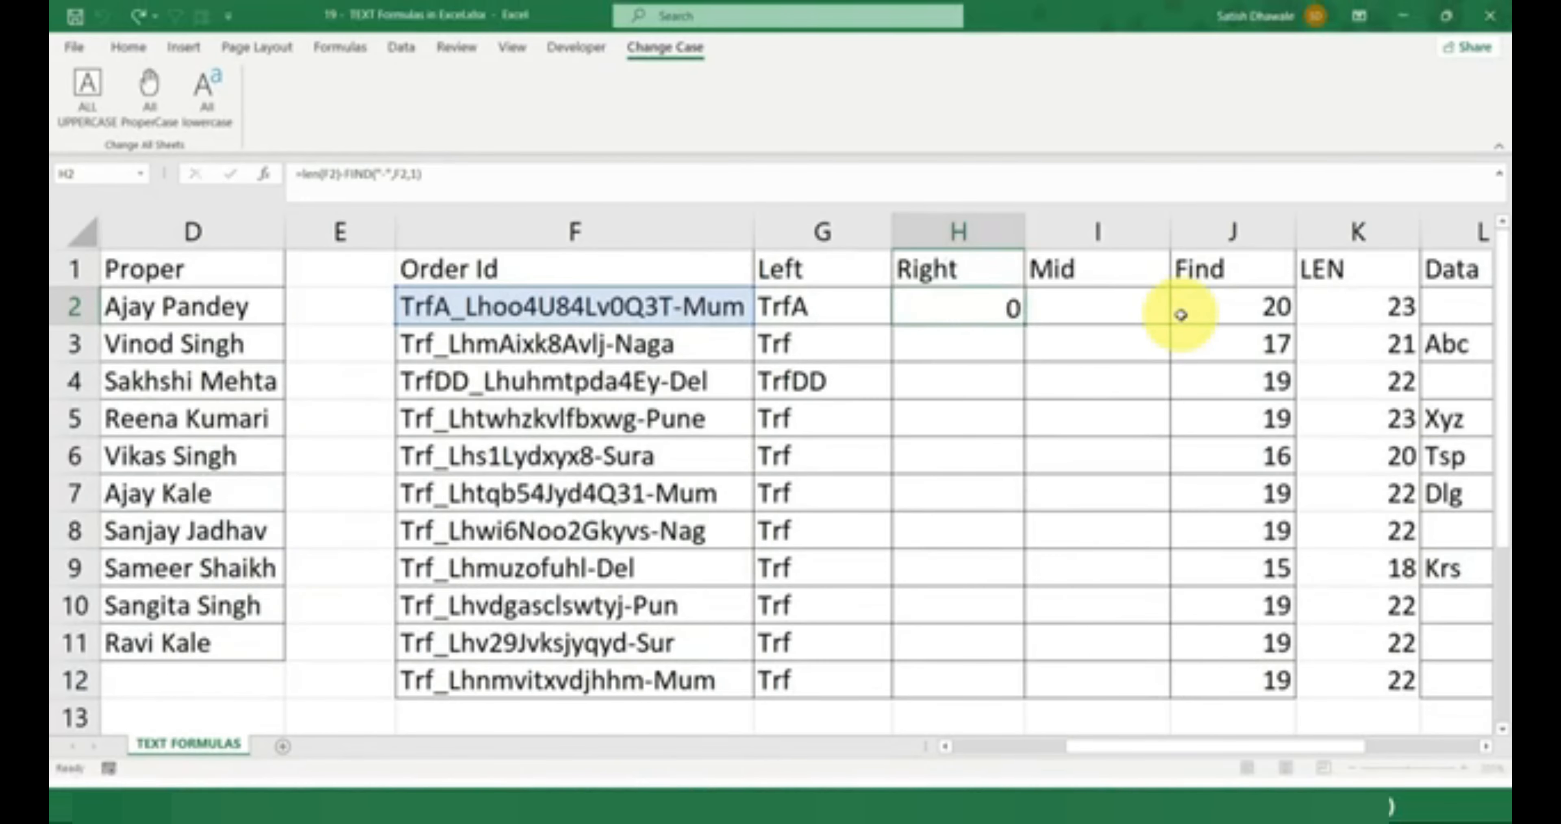
left_click(1009, 307)
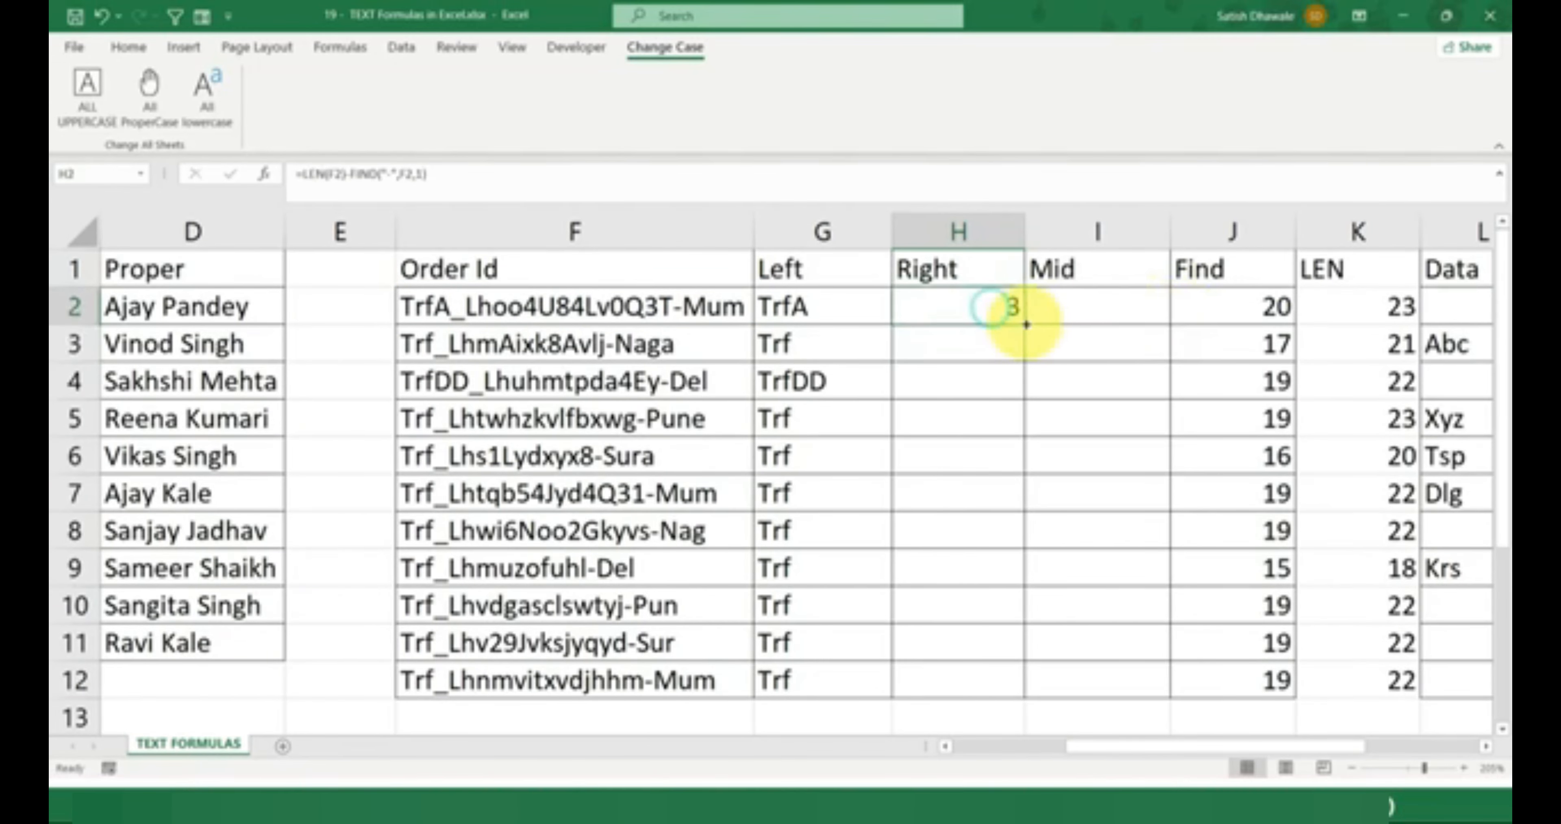
left_click_drag(1023, 326, 1001, 691)
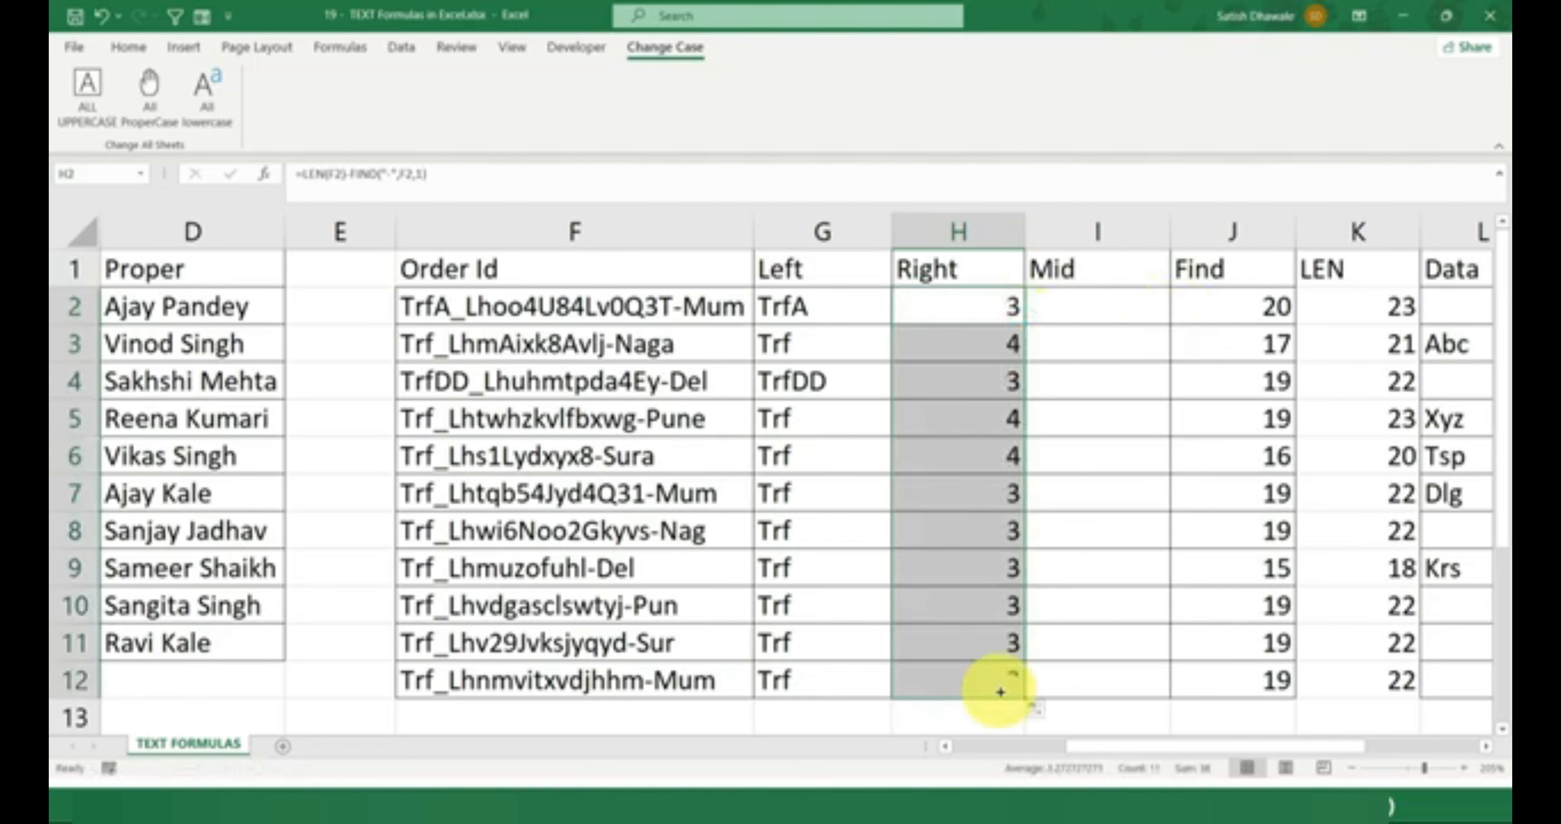
Compare the suffix lengths in column H with the order IDs, checking H3 against F3, the LEN value in K3 and the Find value in J3
left_click(996, 353)
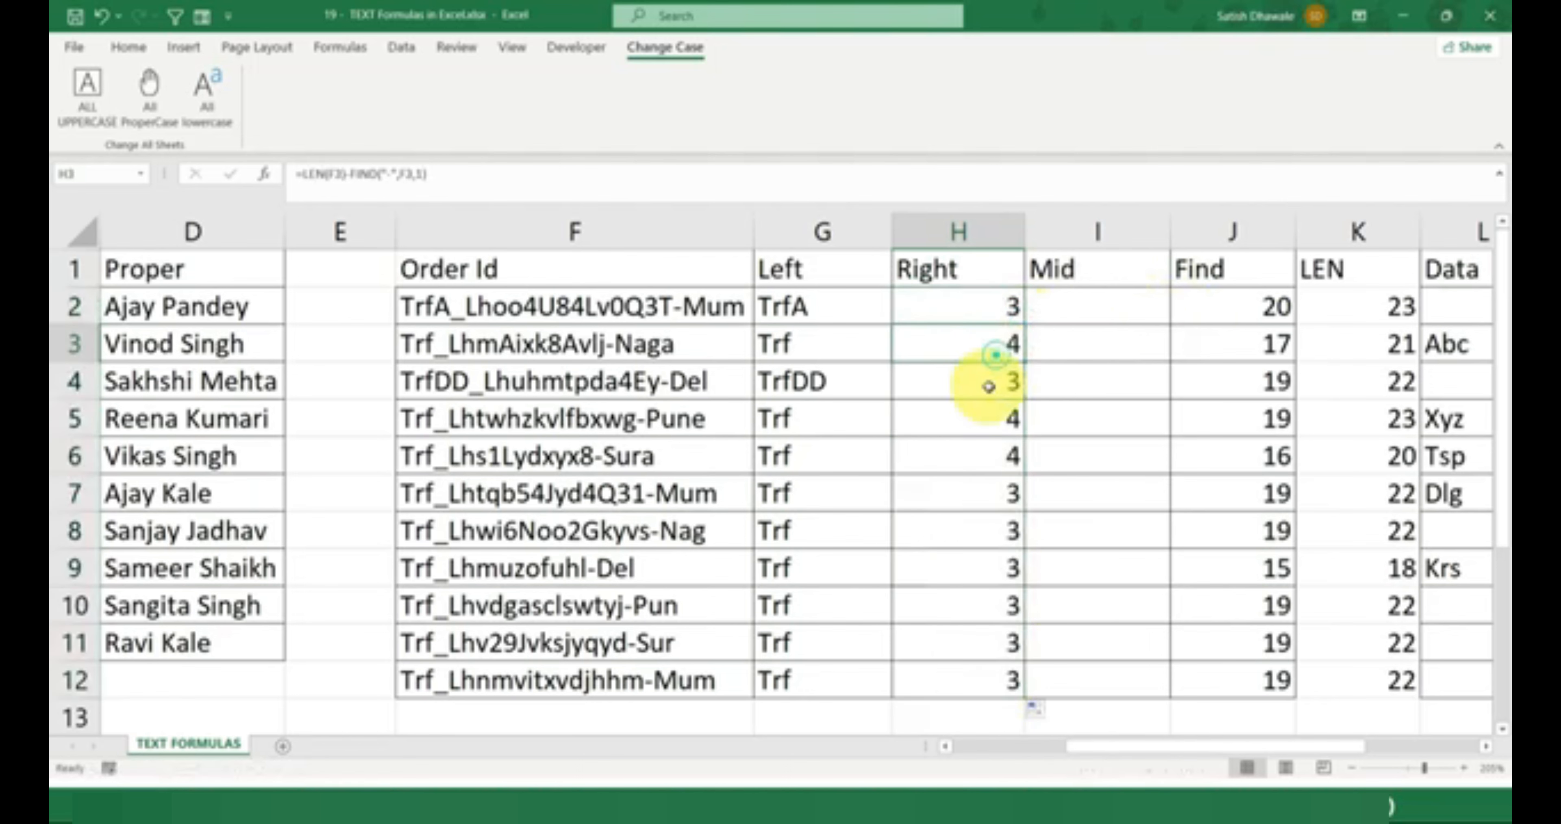
left_click(993, 384)
left_click(992, 409)
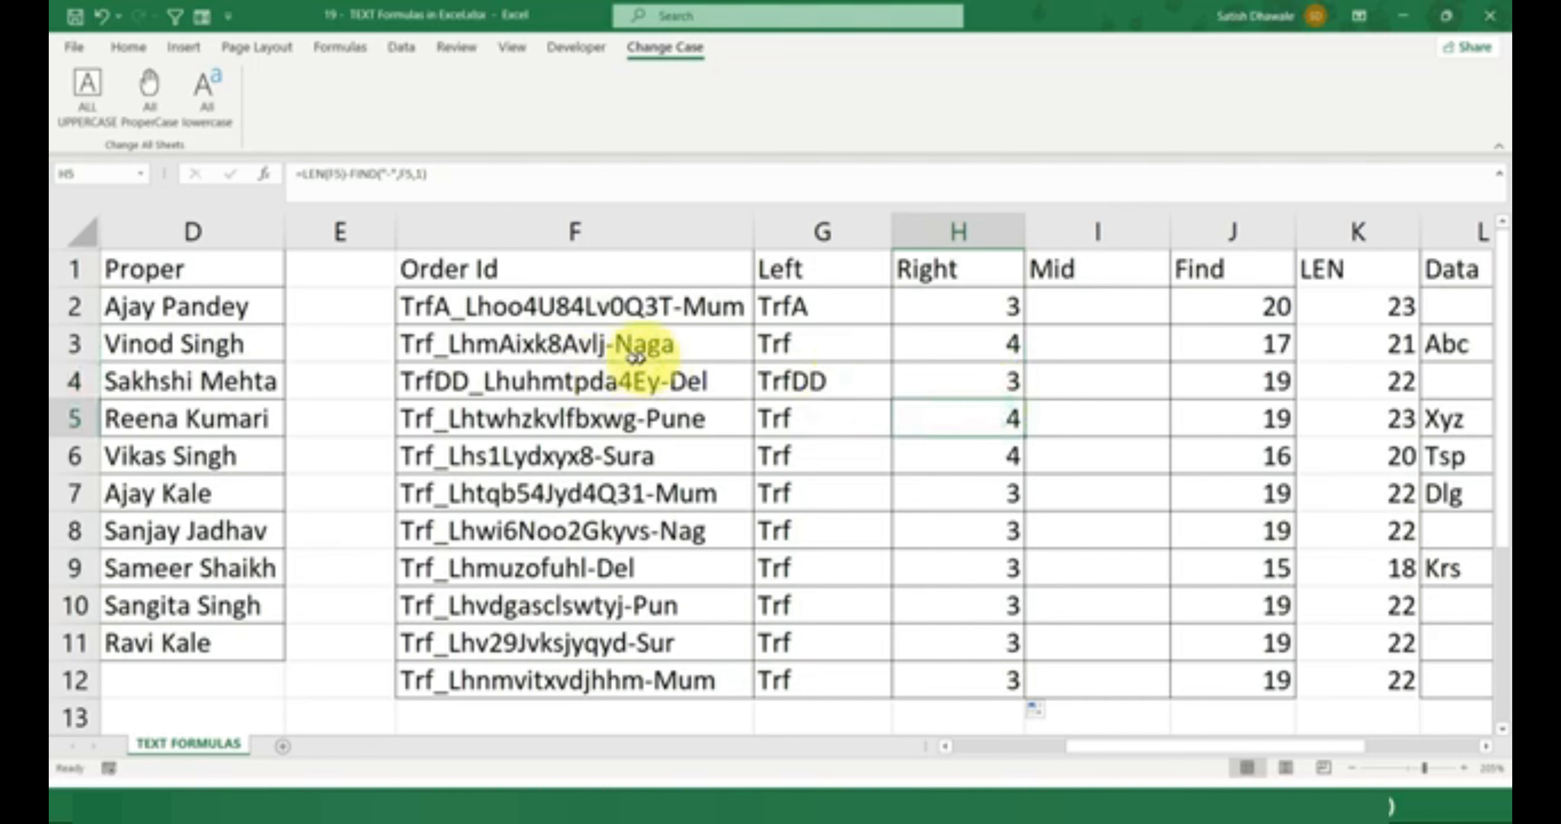
left_click(622, 350)
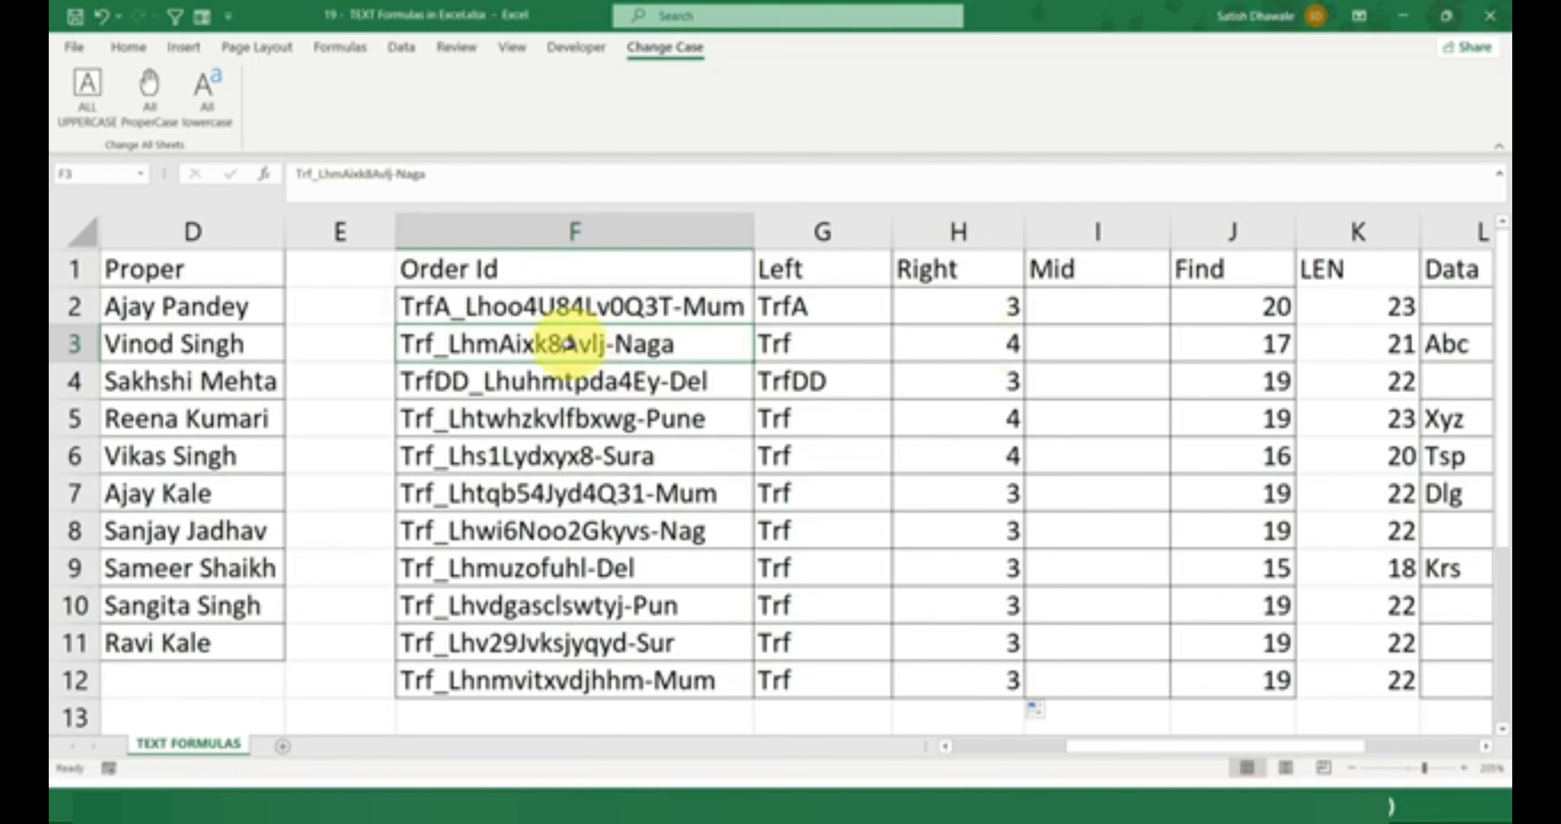
double_click(951, 345)
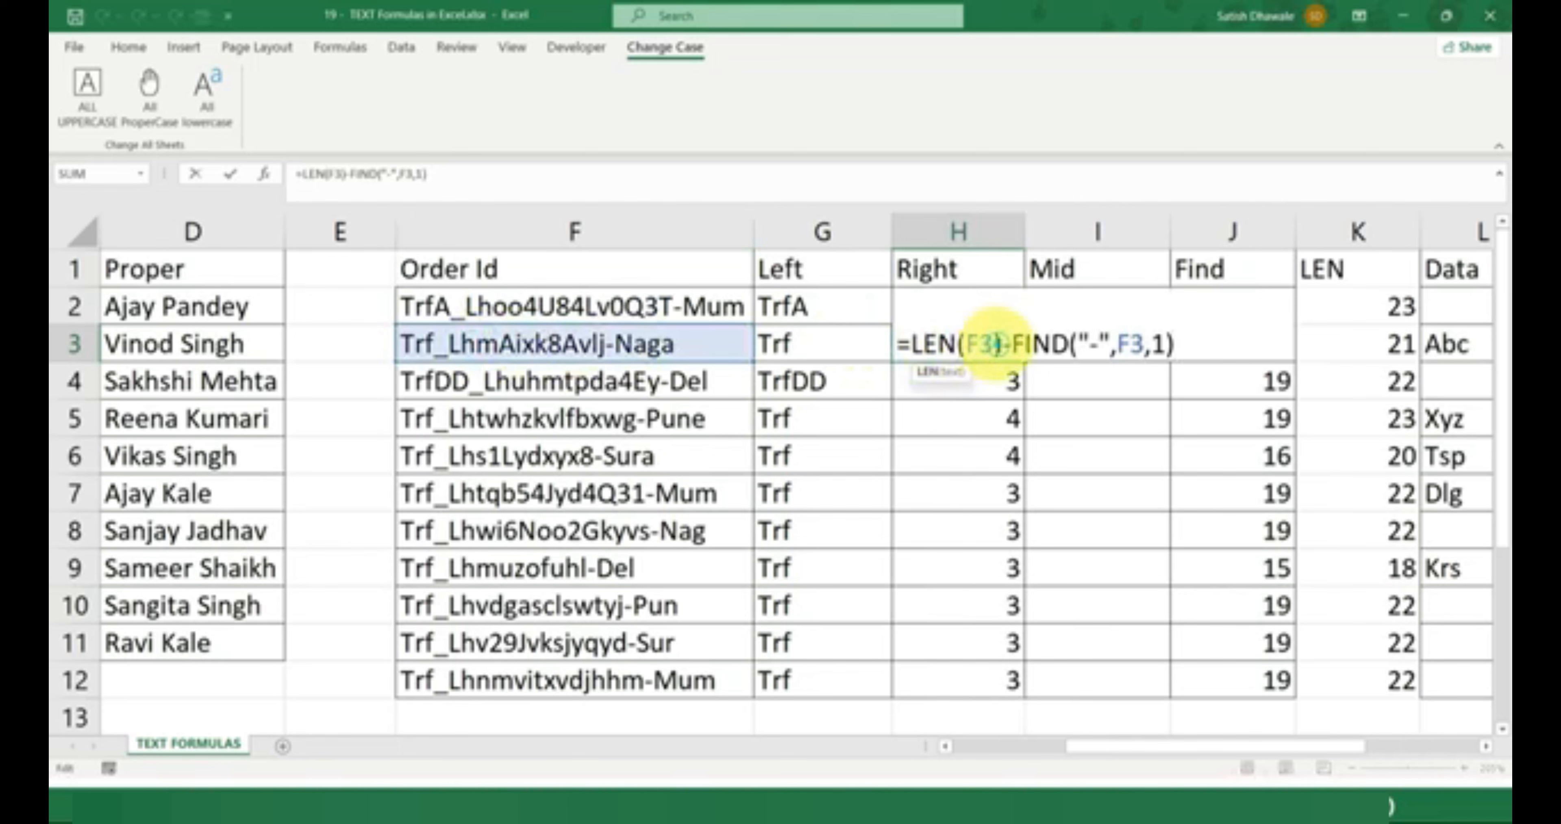
left_click(1327, 354)
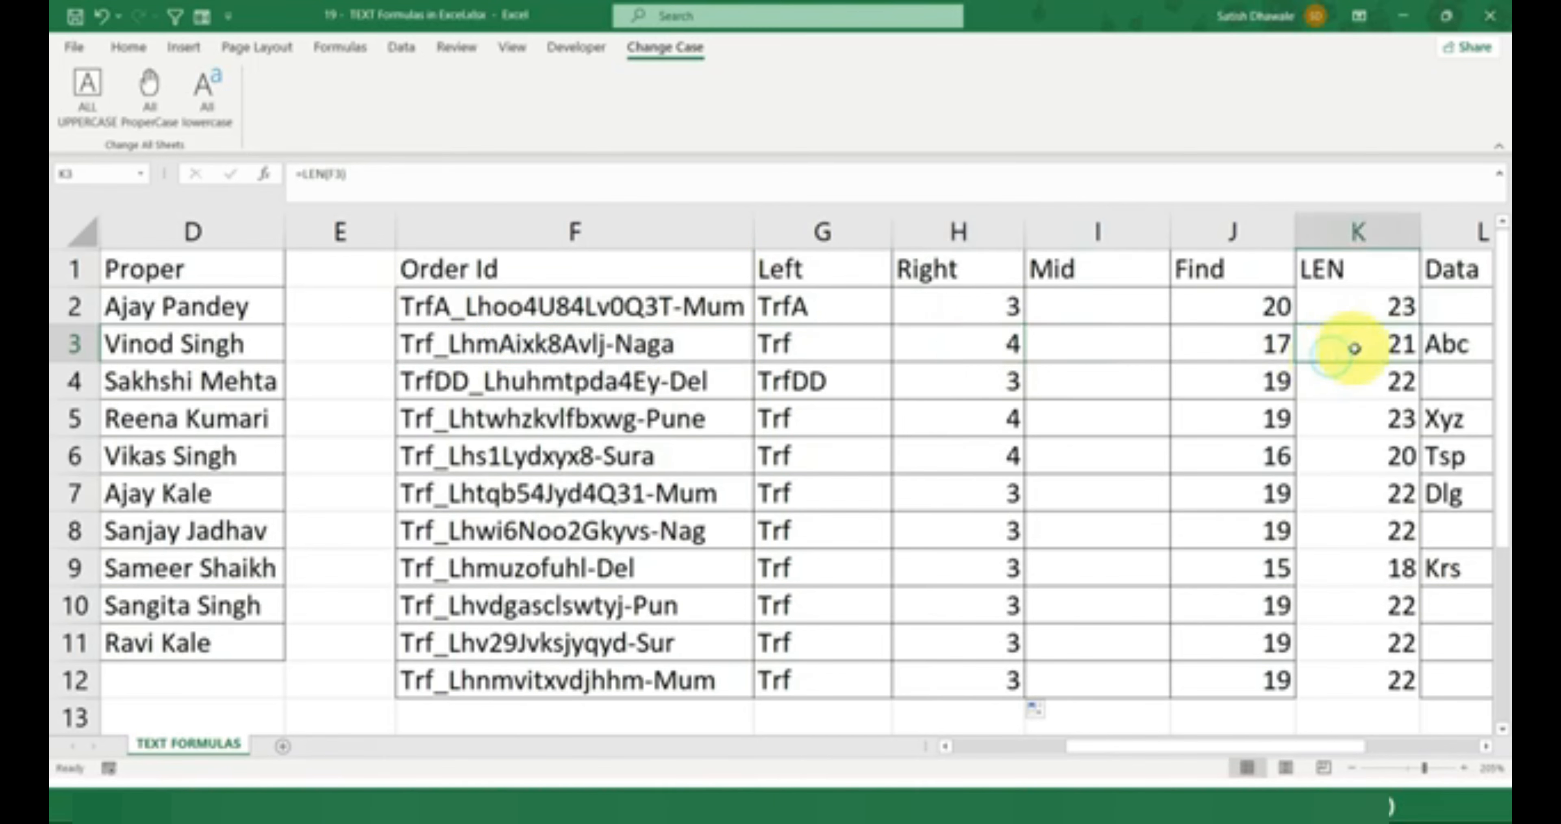
left_click(1253, 344)
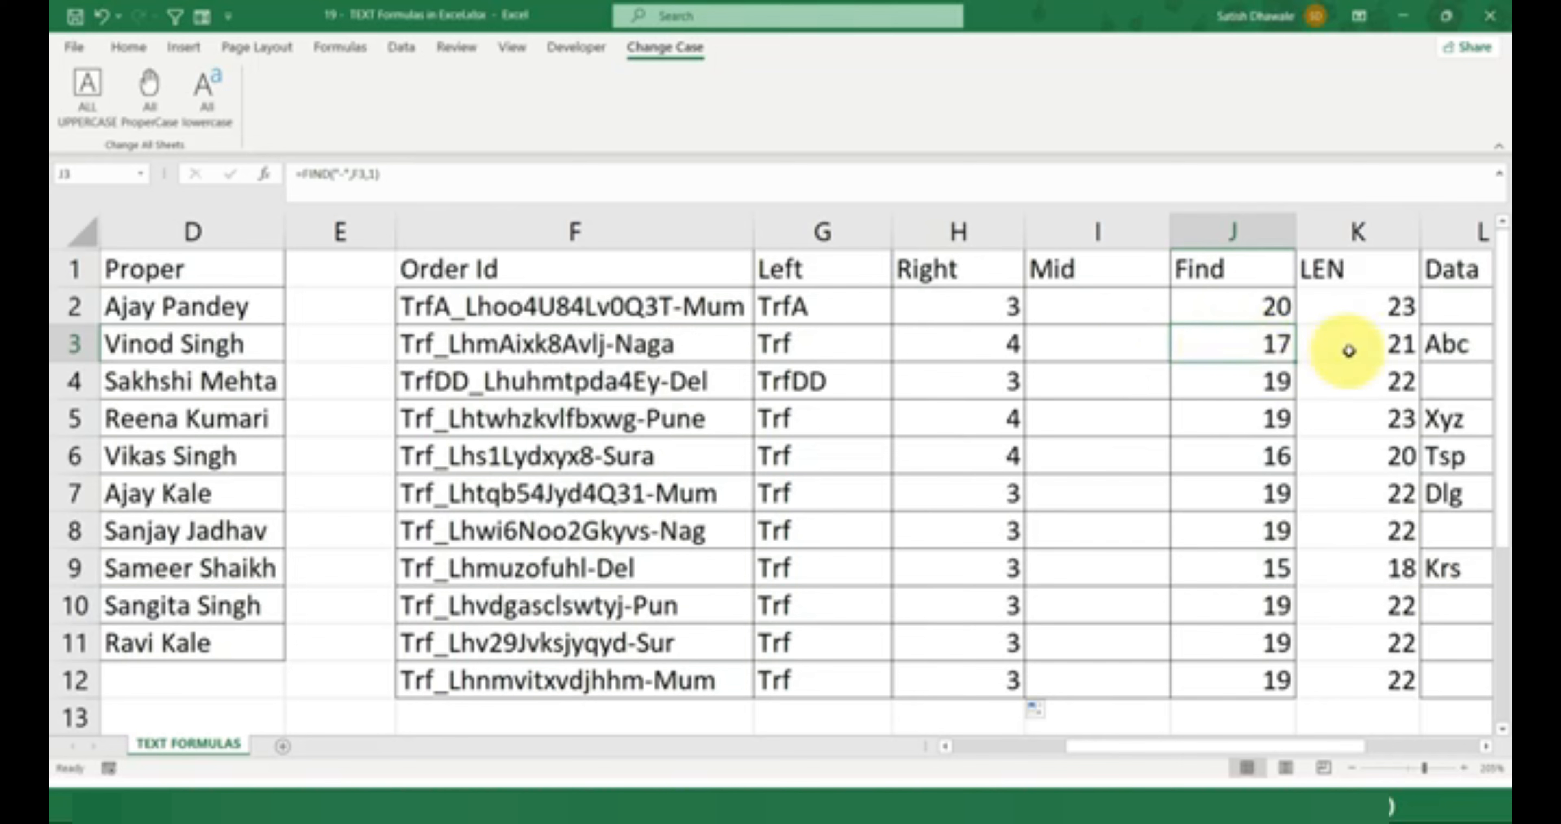
left_click(1371, 346)
left_click(1244, 345)
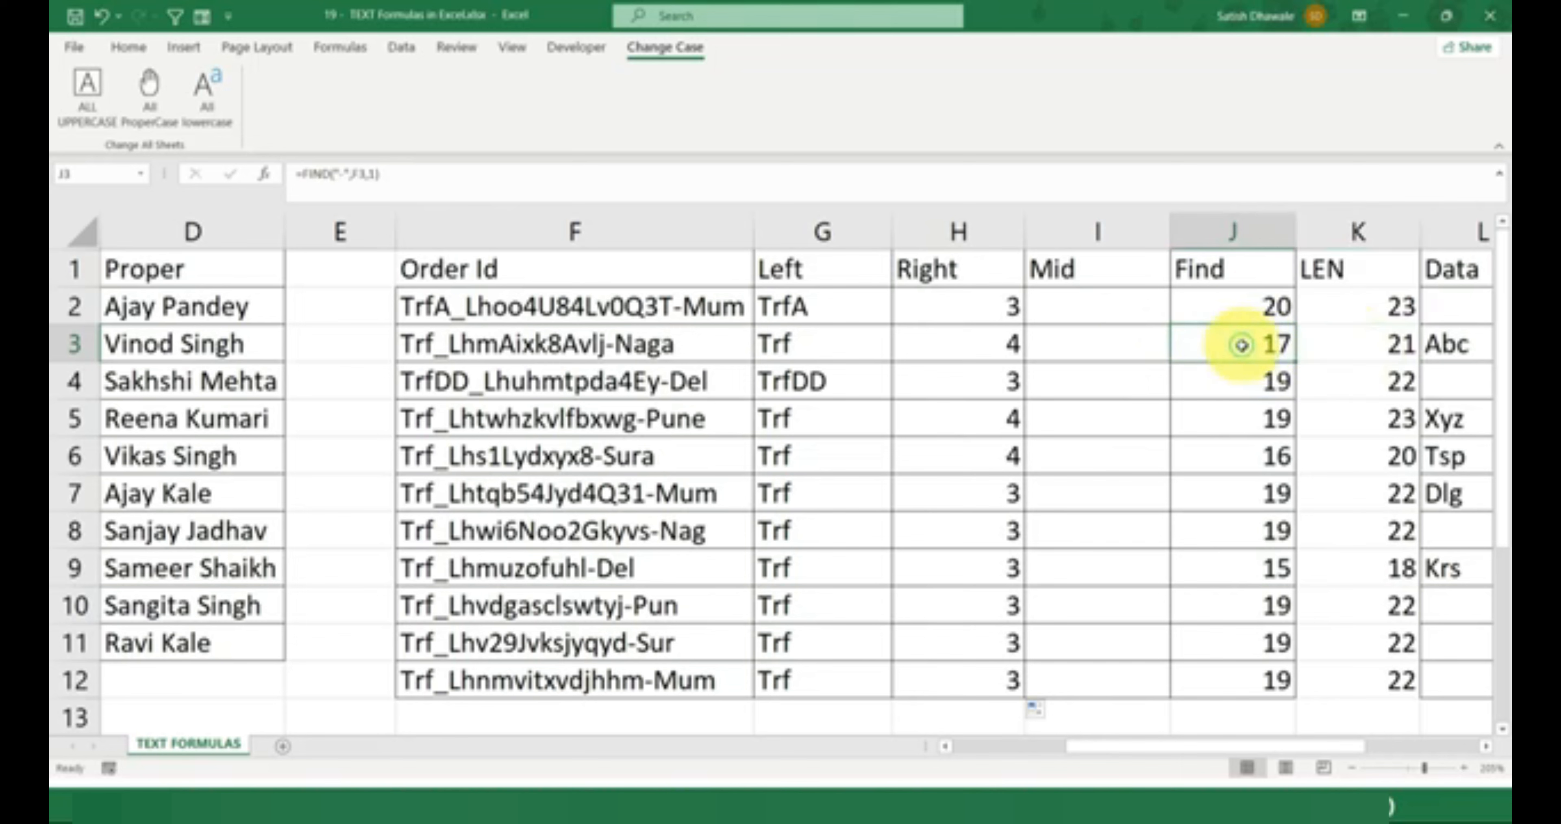
left_click(1009, 345)
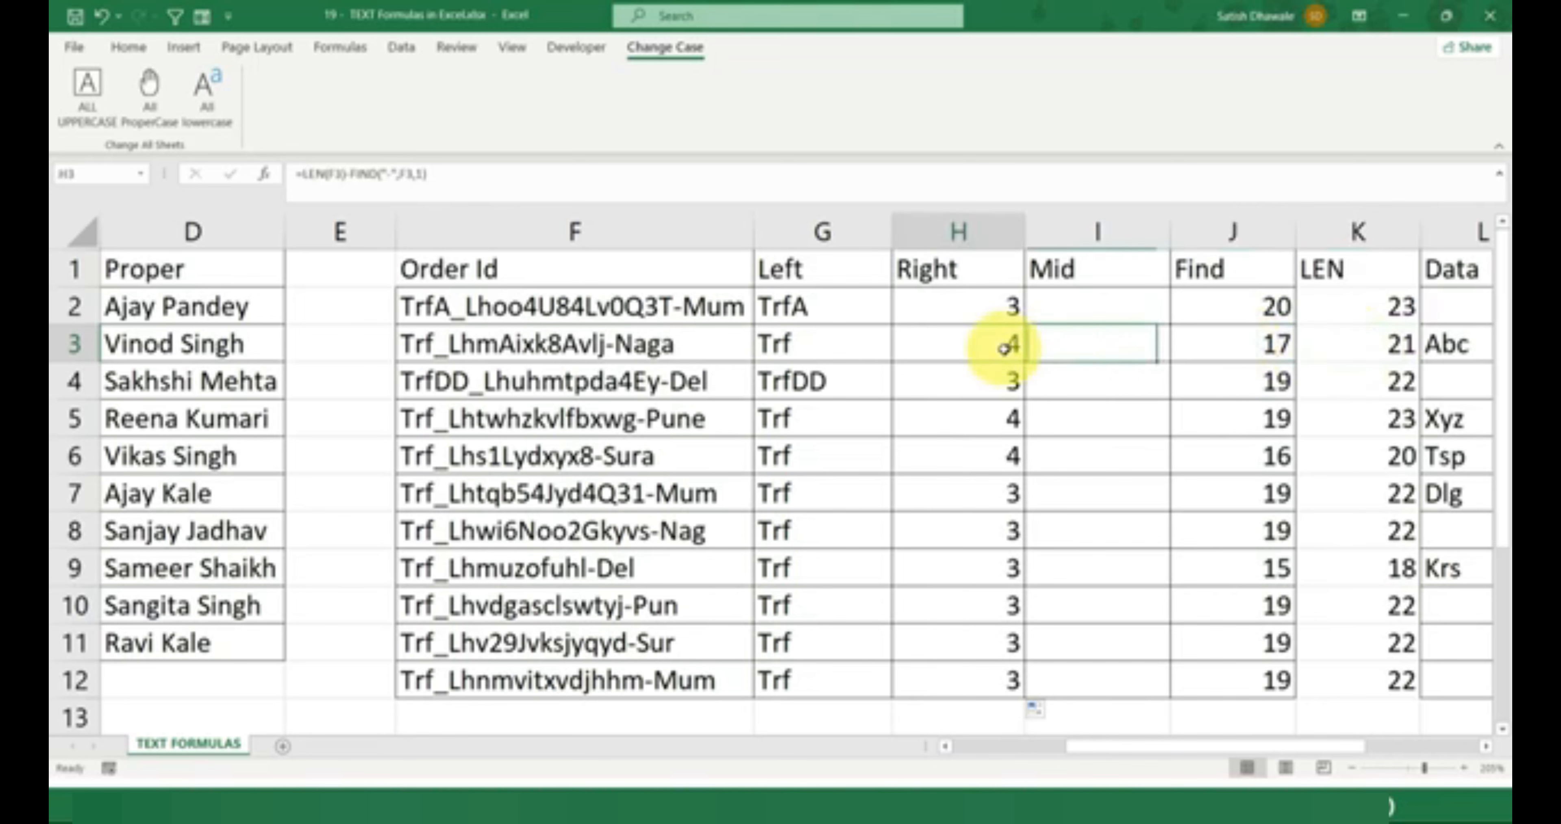
left_click(1385, 348)
left_click(974, 343)
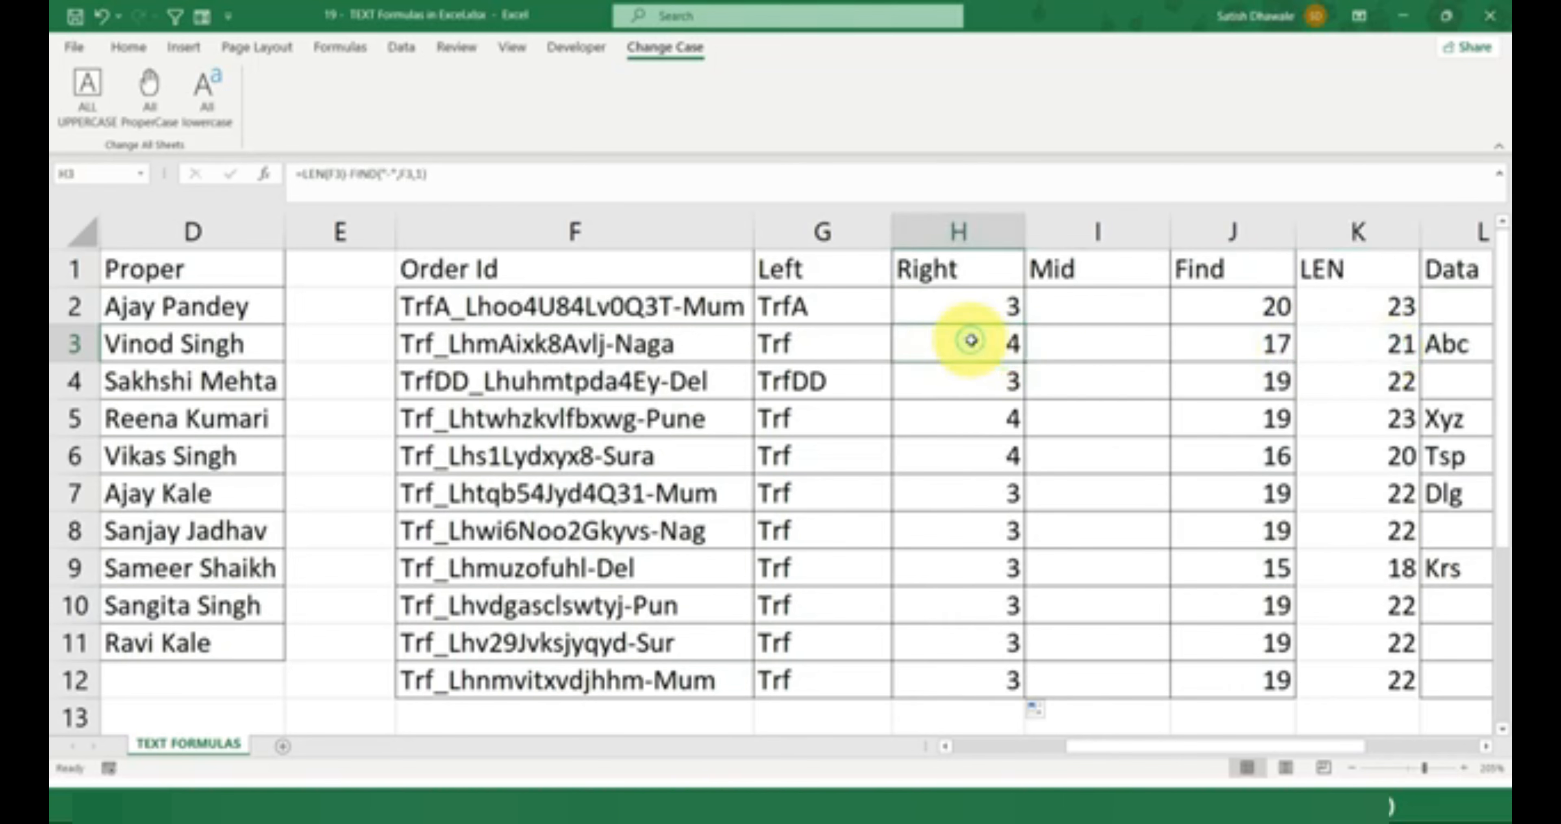
Wrap H2's length calculation in RIGHT so the formula reads =RIGHT(F2,LEN(F2)-FIND("-",F2,1))
left_click(994, 306)
double_click(995, 308)
left_click_drag(908, 308, 1206, 310)
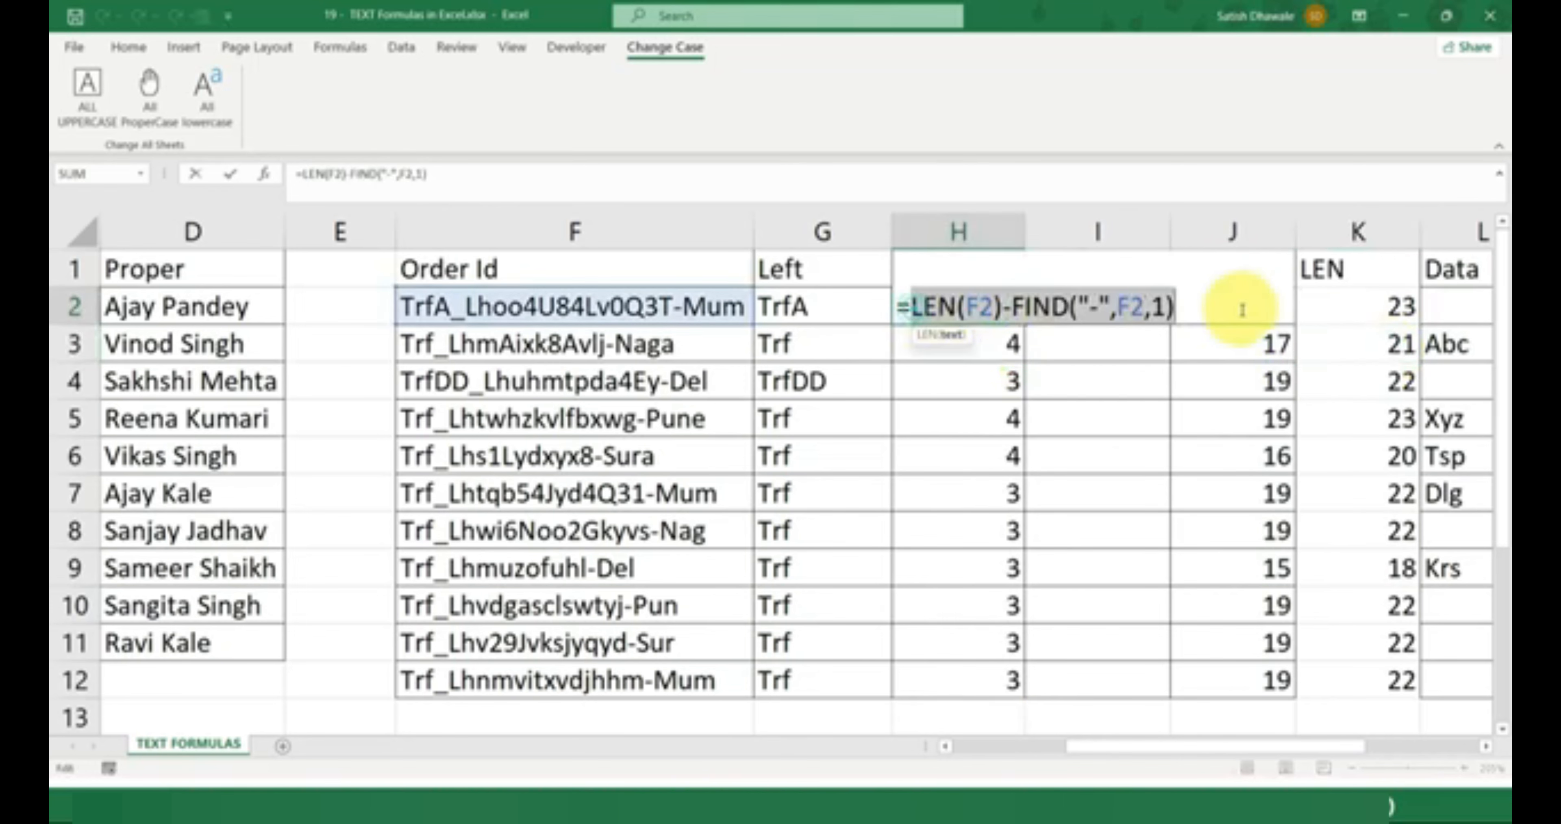
left_click(909, 307)
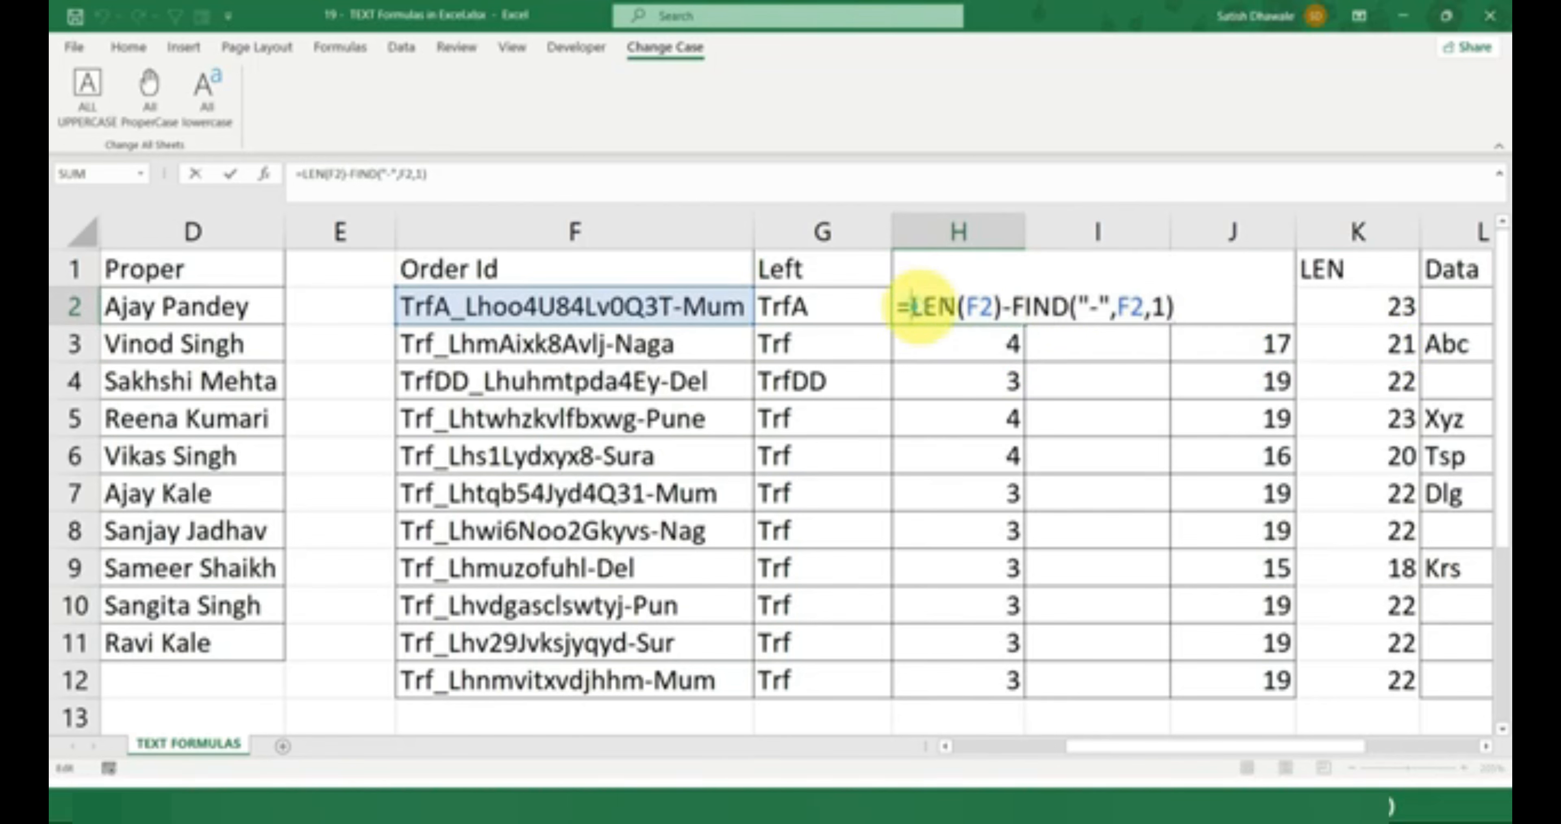
type("righ")
key("Tab")
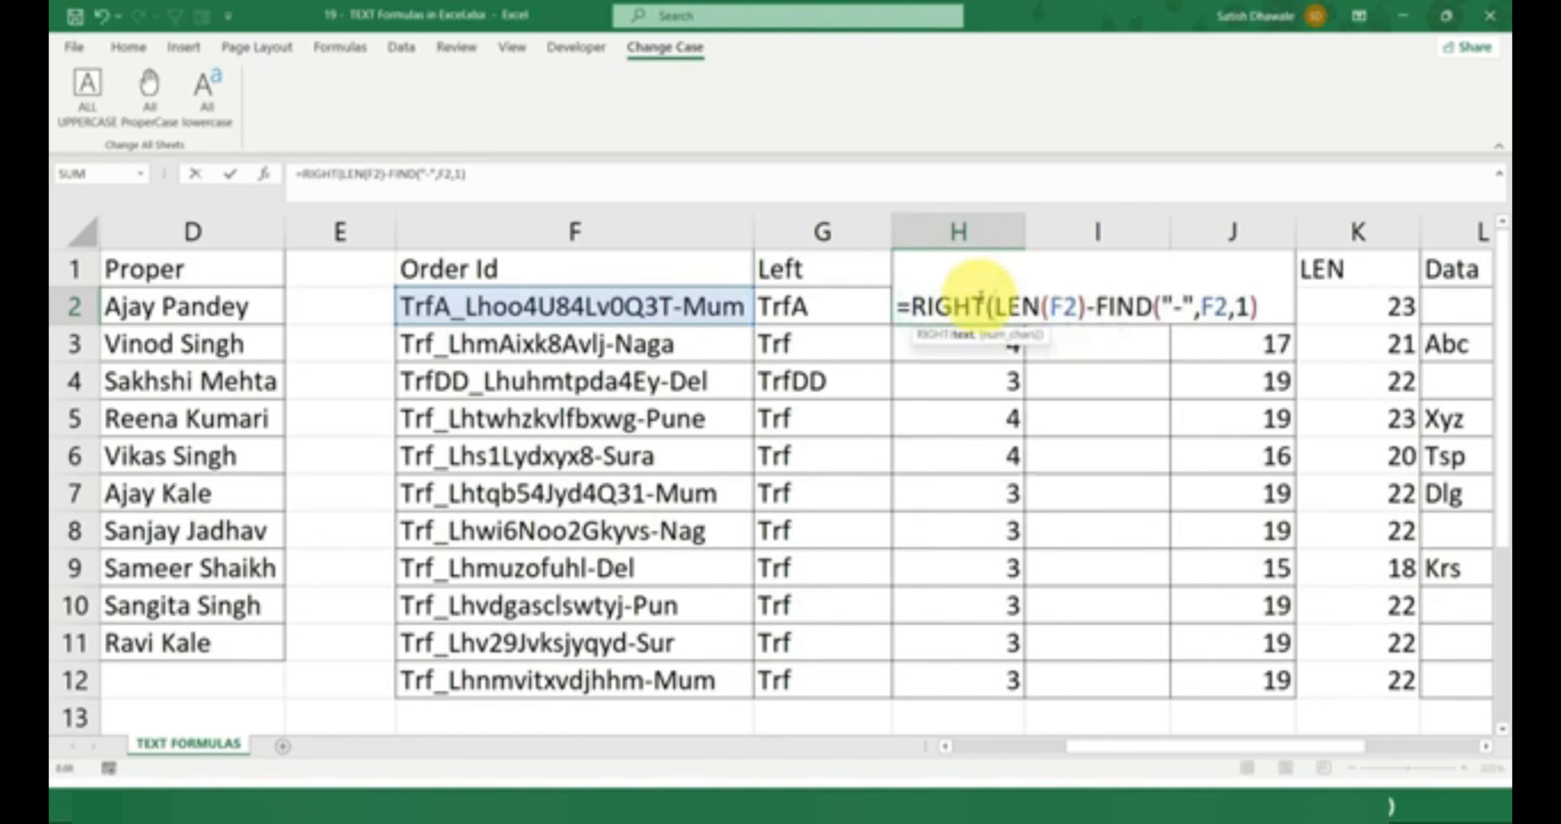
left_click(650, 308)
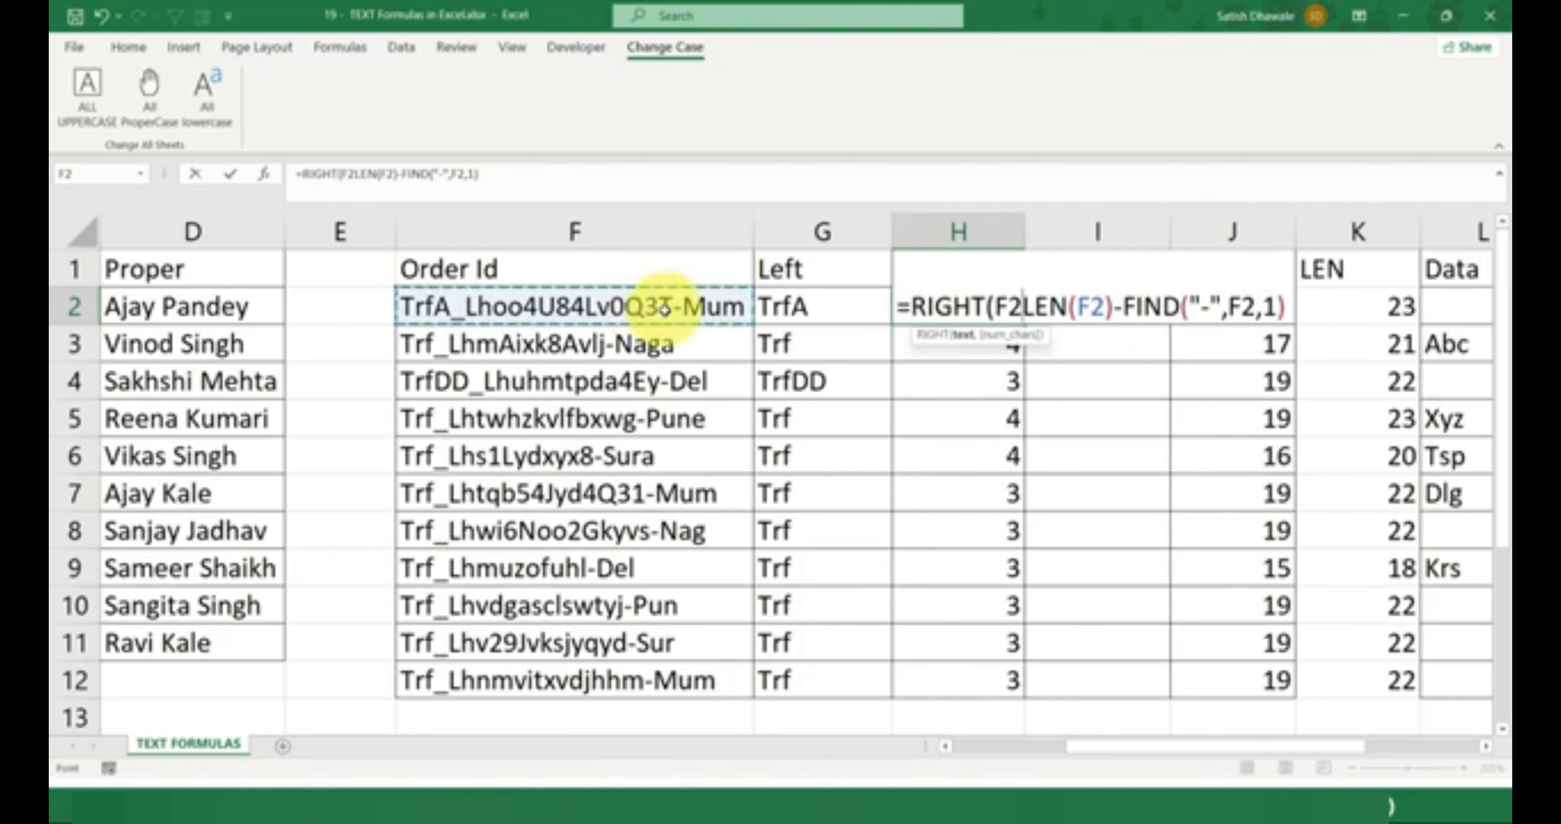
type(",")
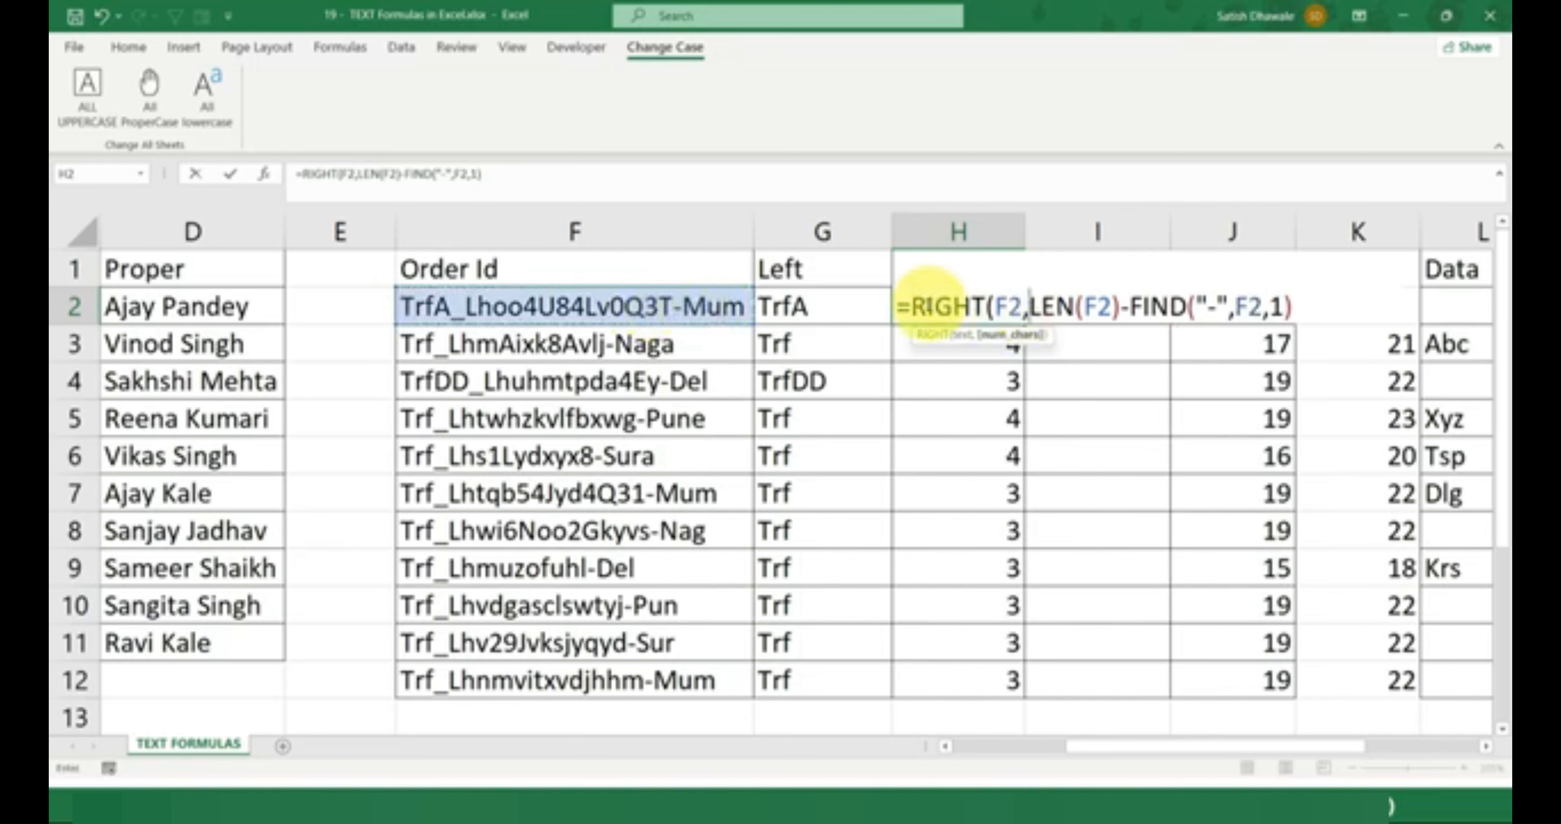
left_click_drag(914, 307, 1020, 302)
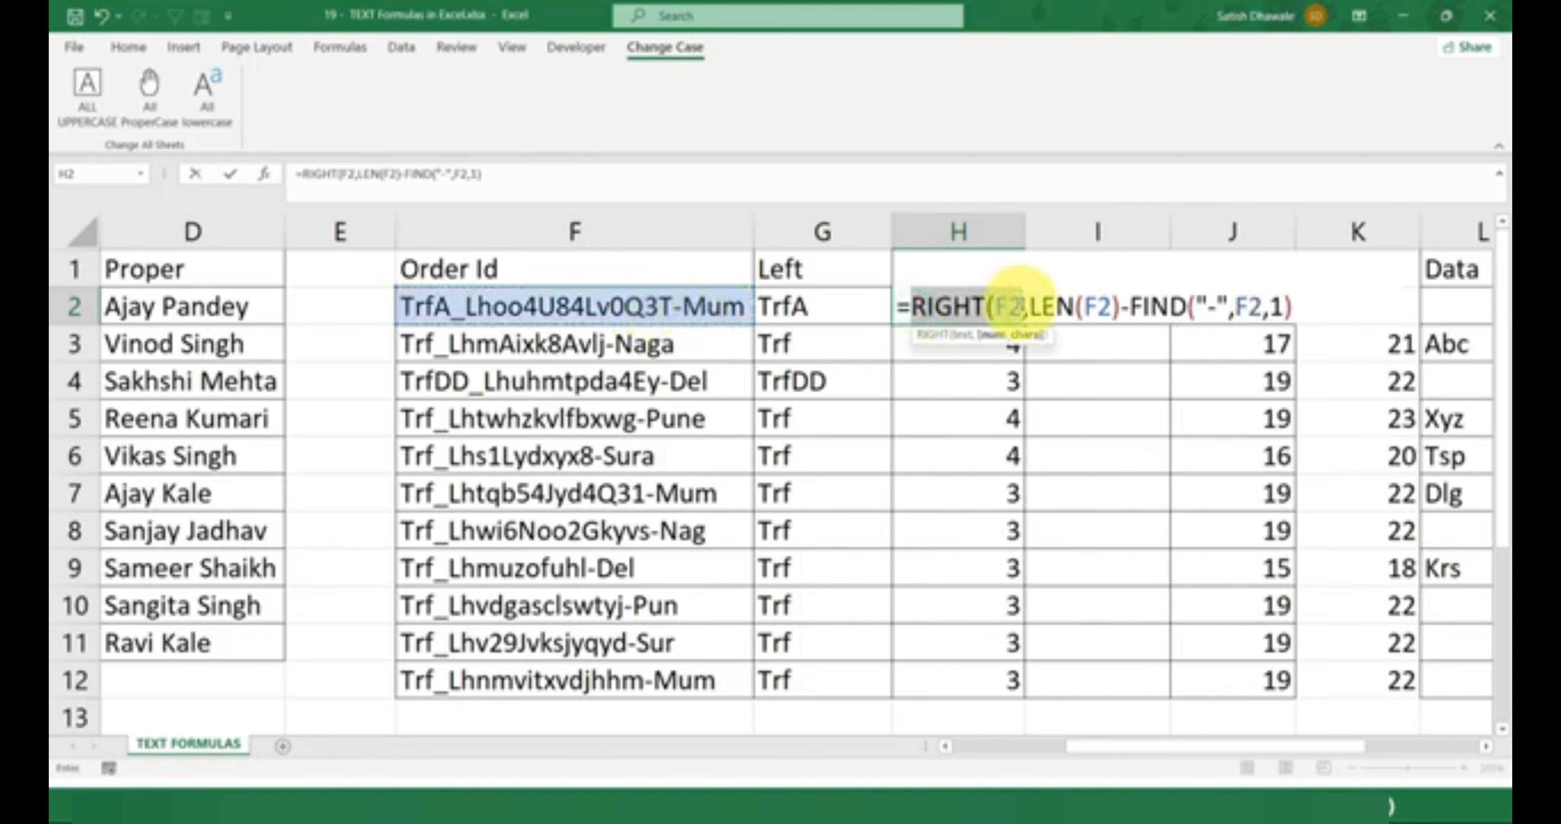
left_click(1038, 303)
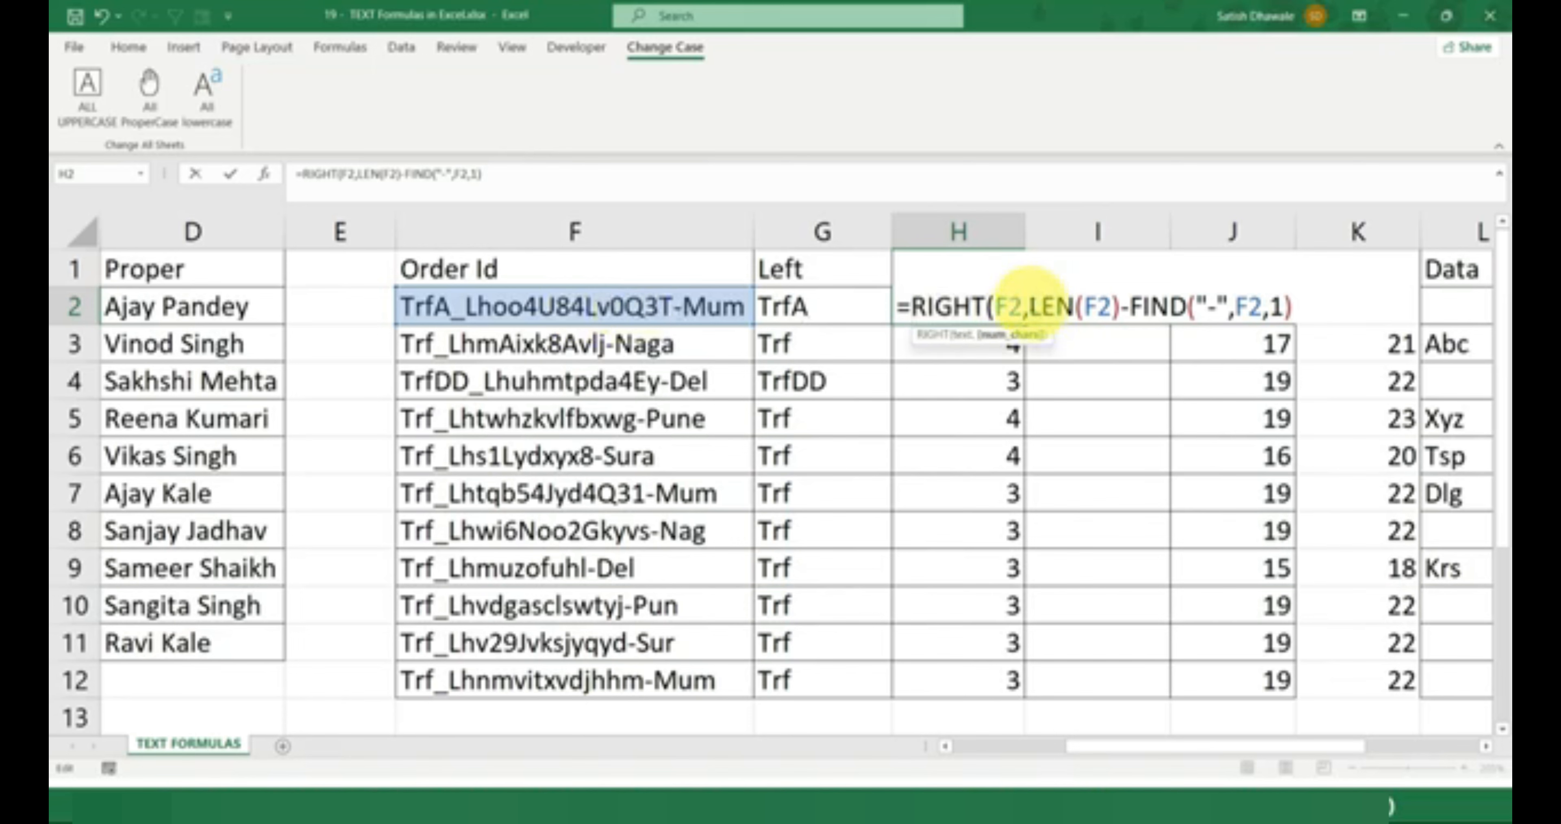
left_click_drag(1030, 301, 1303, 305)
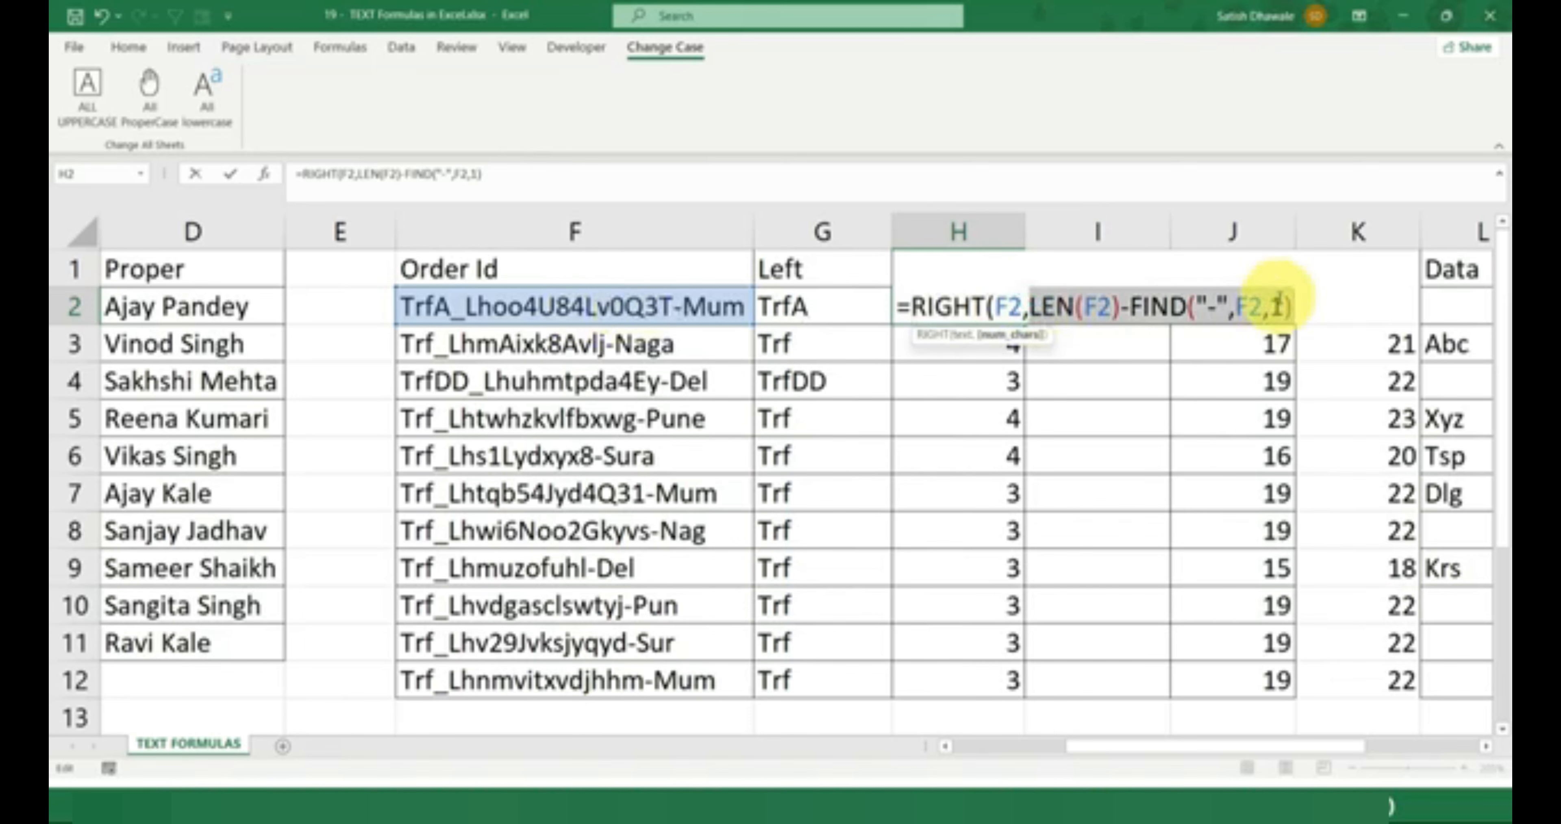
key("Return")
key("Return")
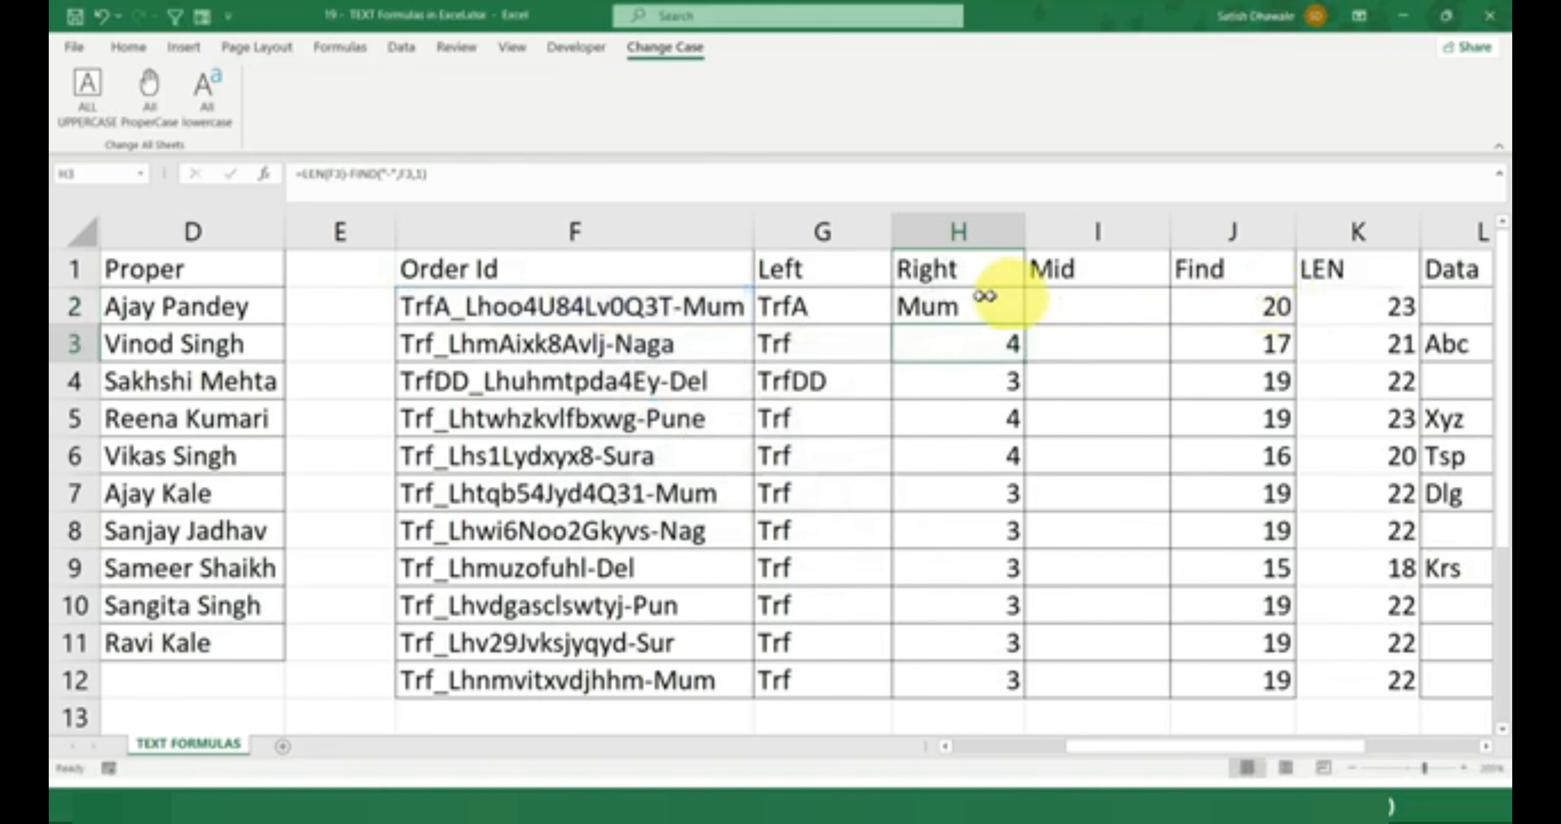
Fill the RIGHT formula from H2 down to H12 and check the result in H3
left_click(991, 305)
double_click(1025, 326)
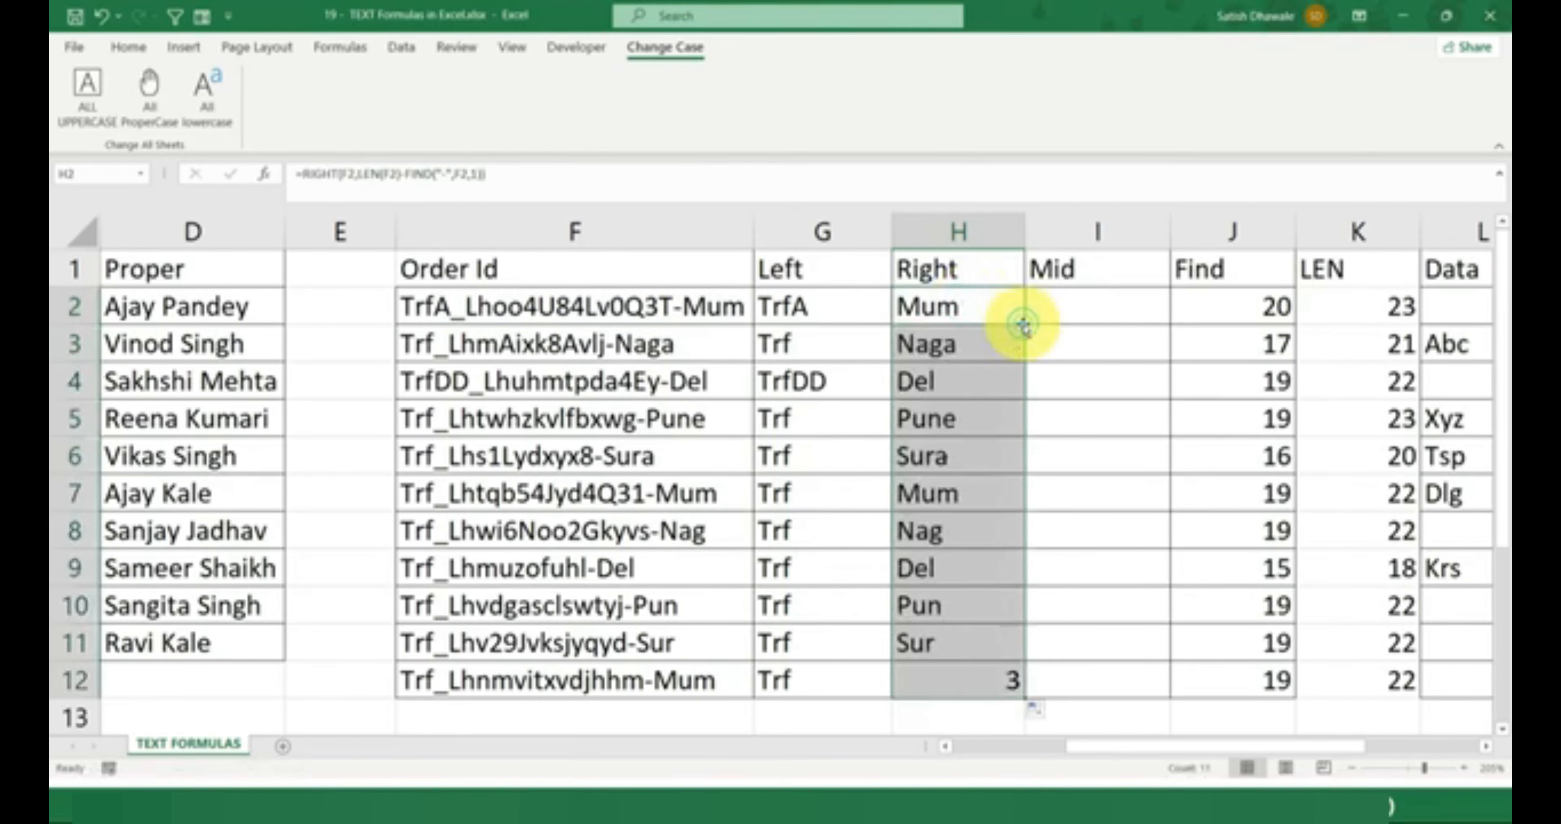
left_click(951, 345)
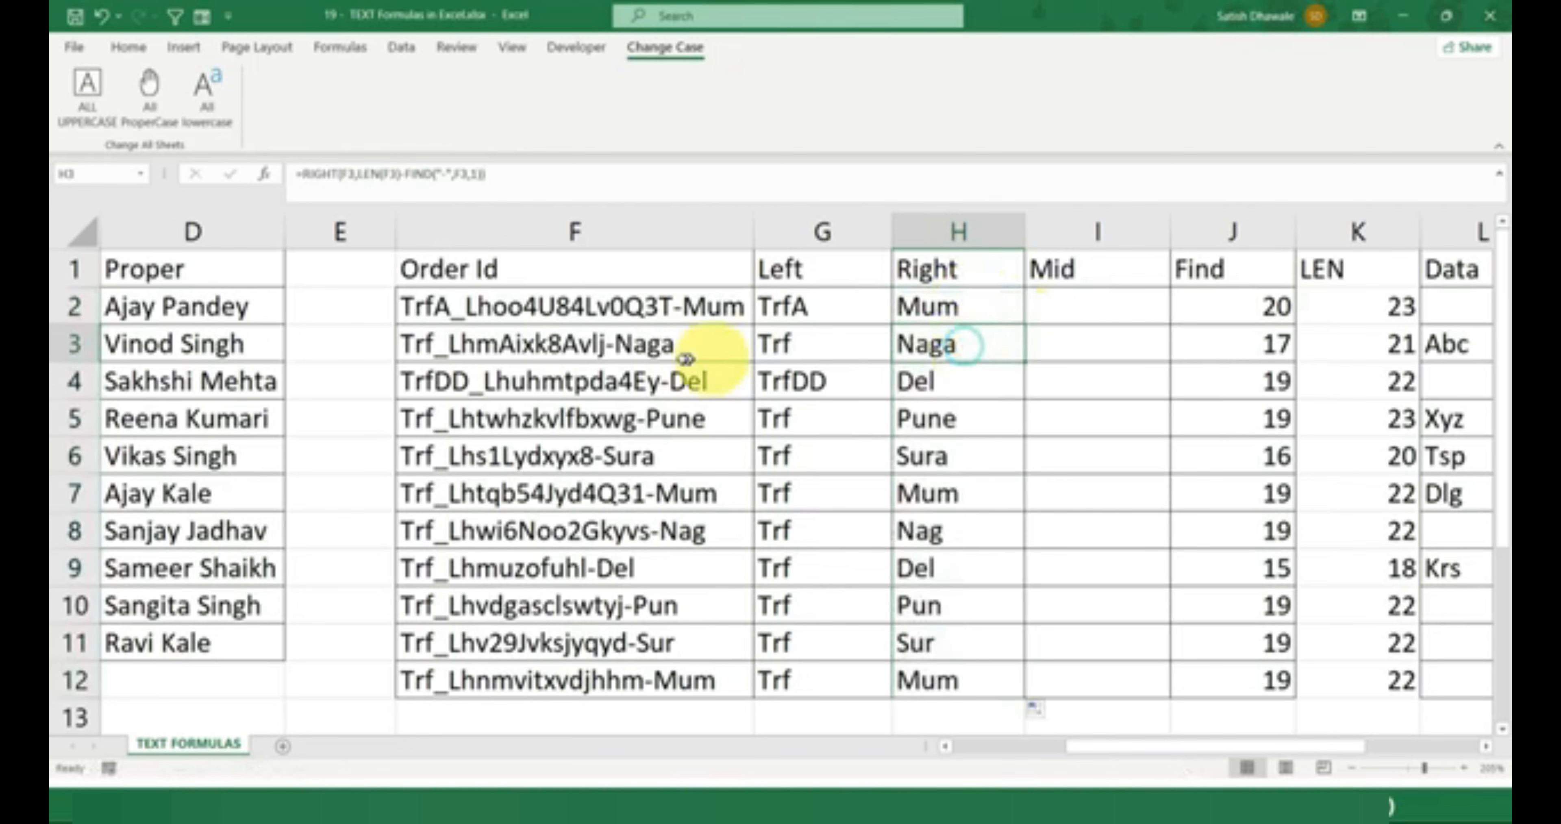
Edit the order ID in F3 so that its suffix after the hyphen reads Nagpur
double_click(688, 342)
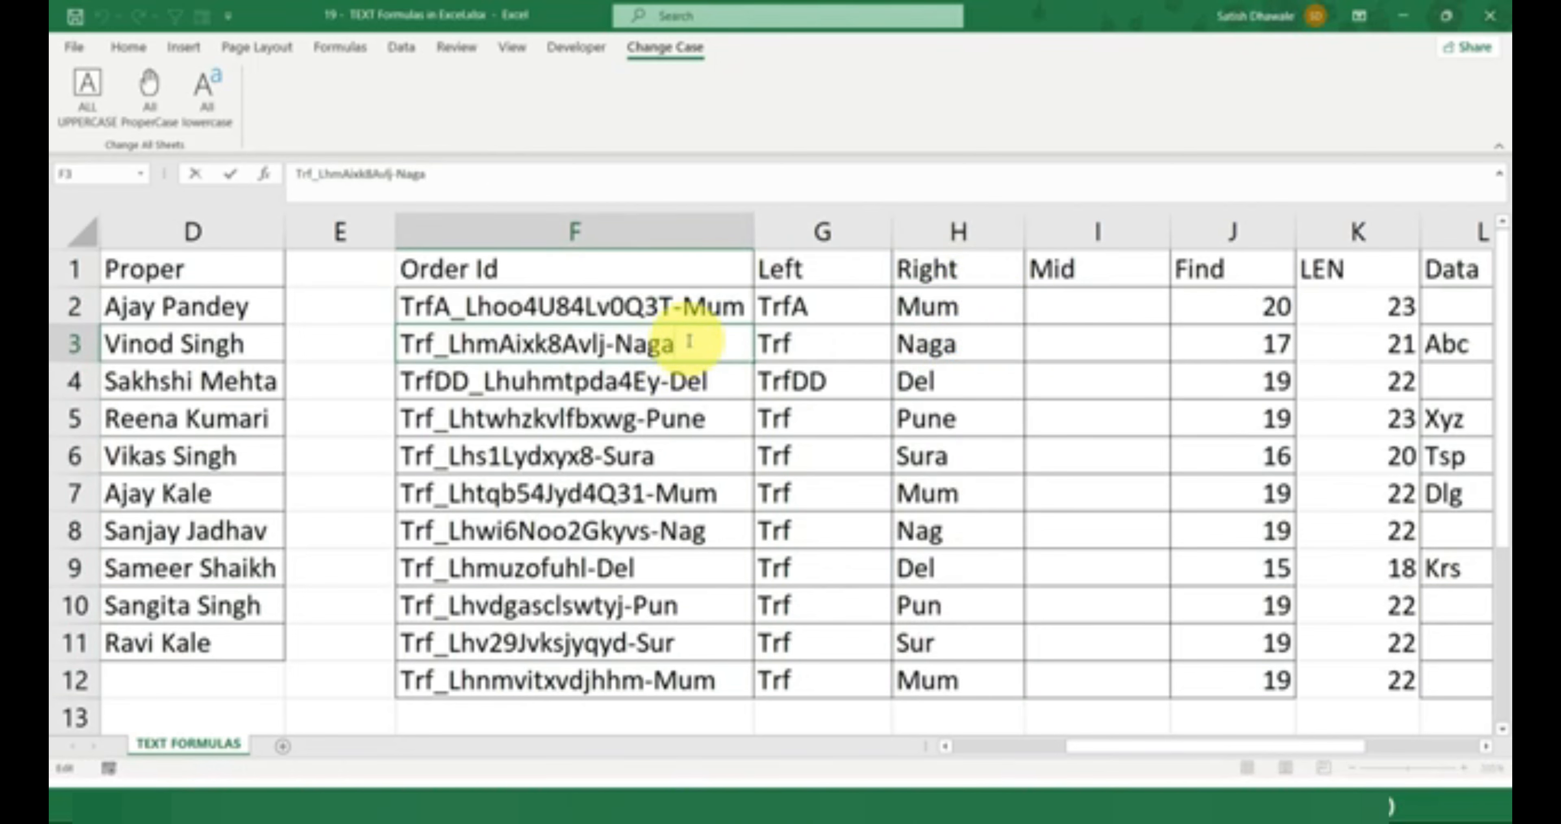
type("pur")
key("Return")
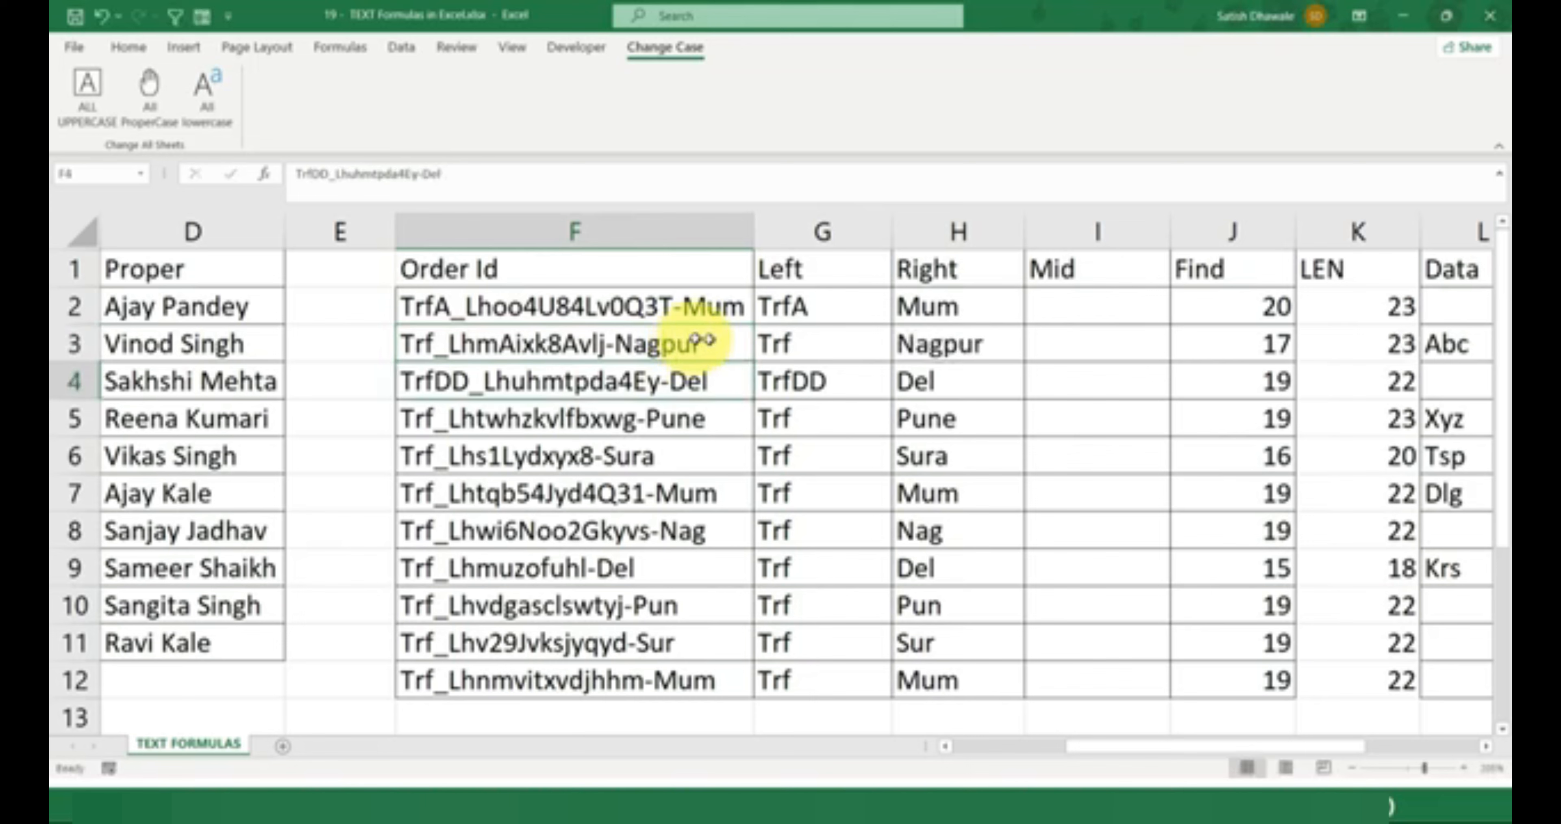
Evaluate LEN(F2) inside H2's RIGHT formula, restore the expression, and review its FIND part
double_click(970, 303)
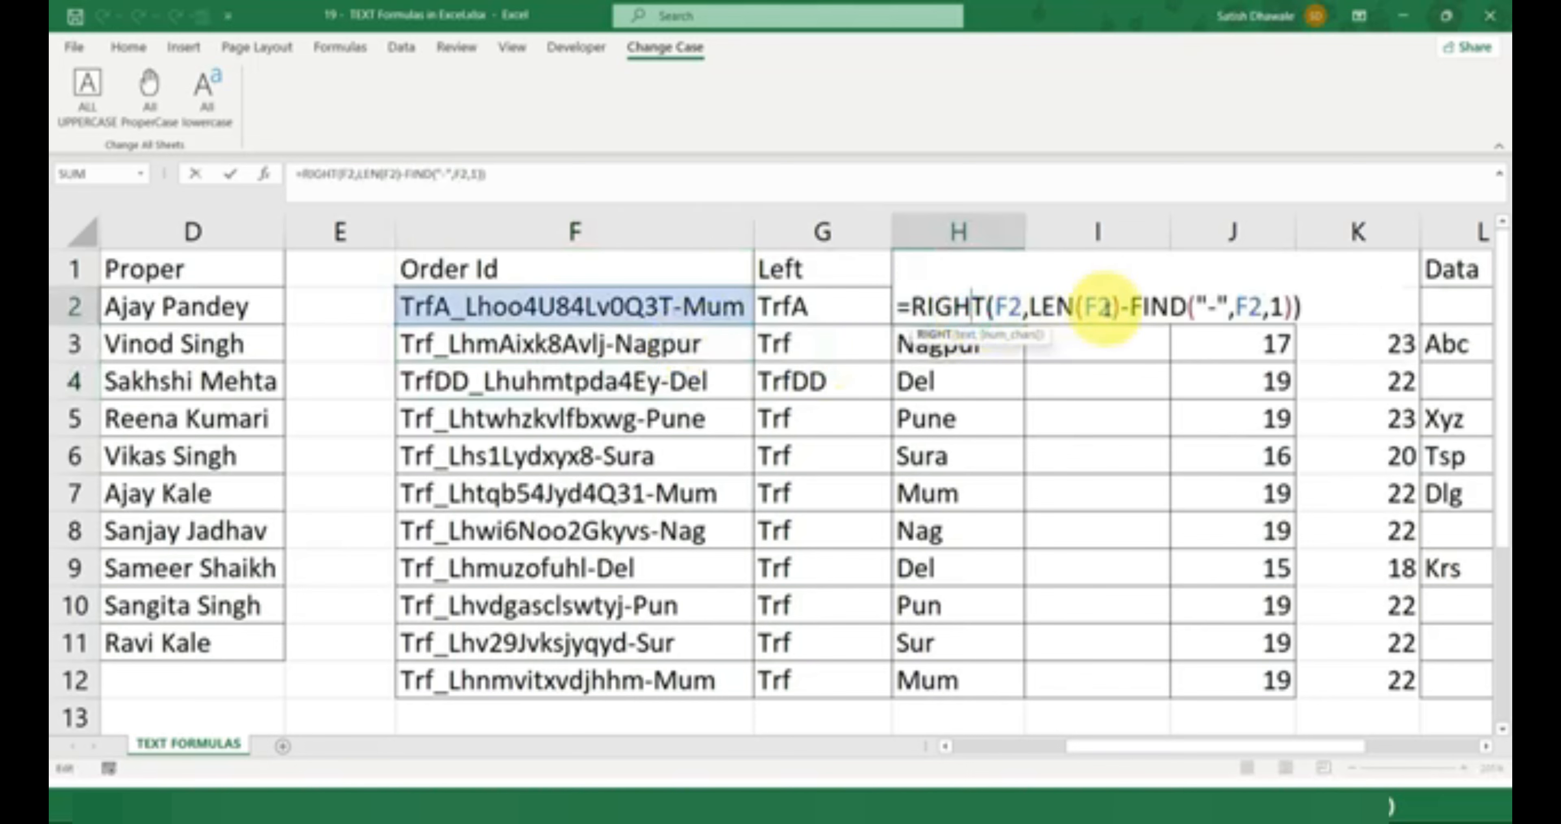
left_click_drag(1032, 306, 1118, 305)
key("F9")
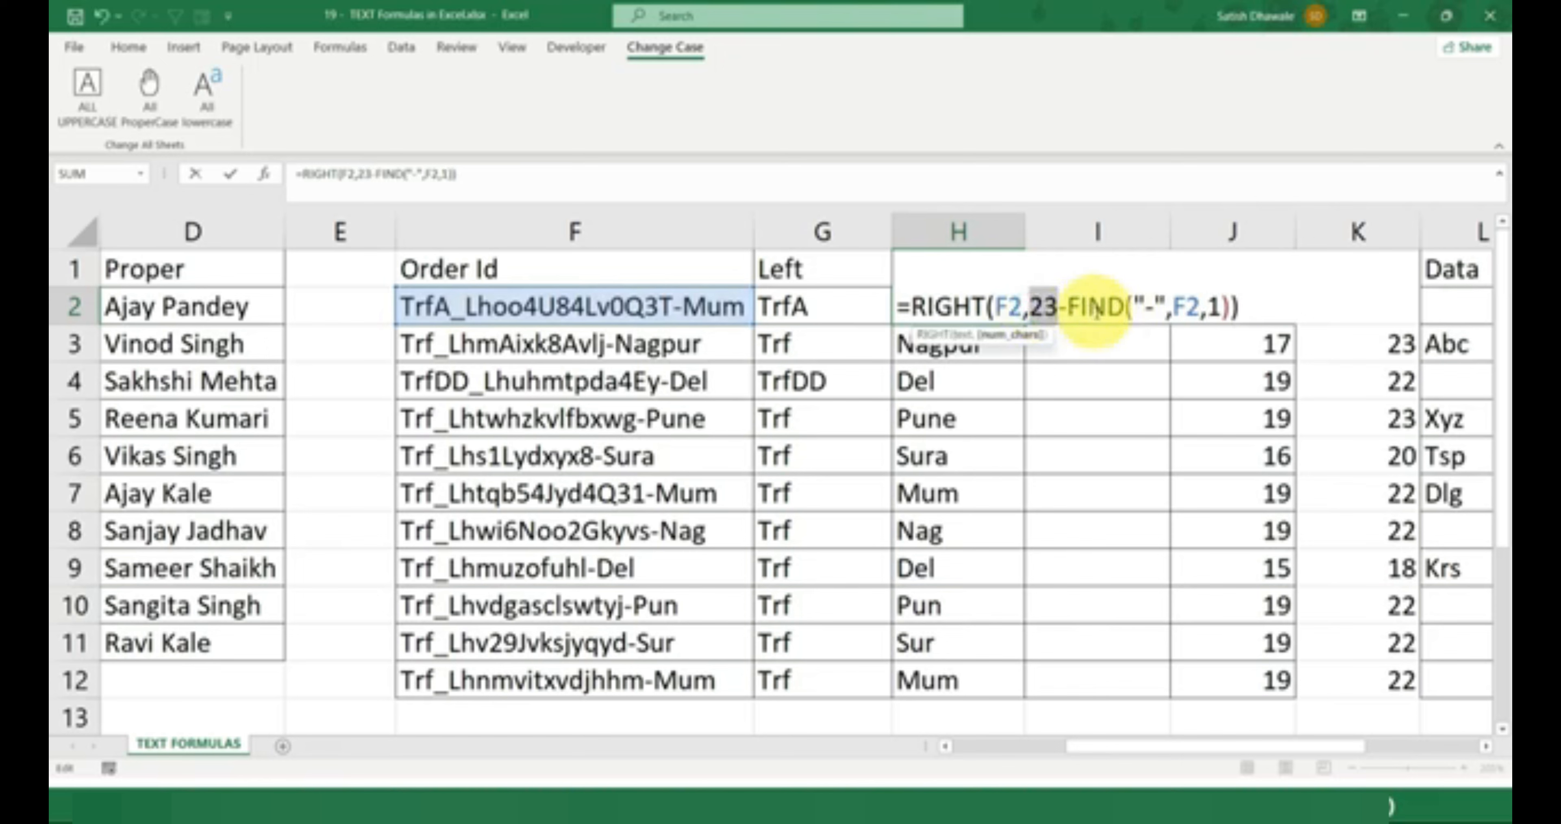
key("ctrl+z")
left_click_drag(1129, 305, 1228, 303)
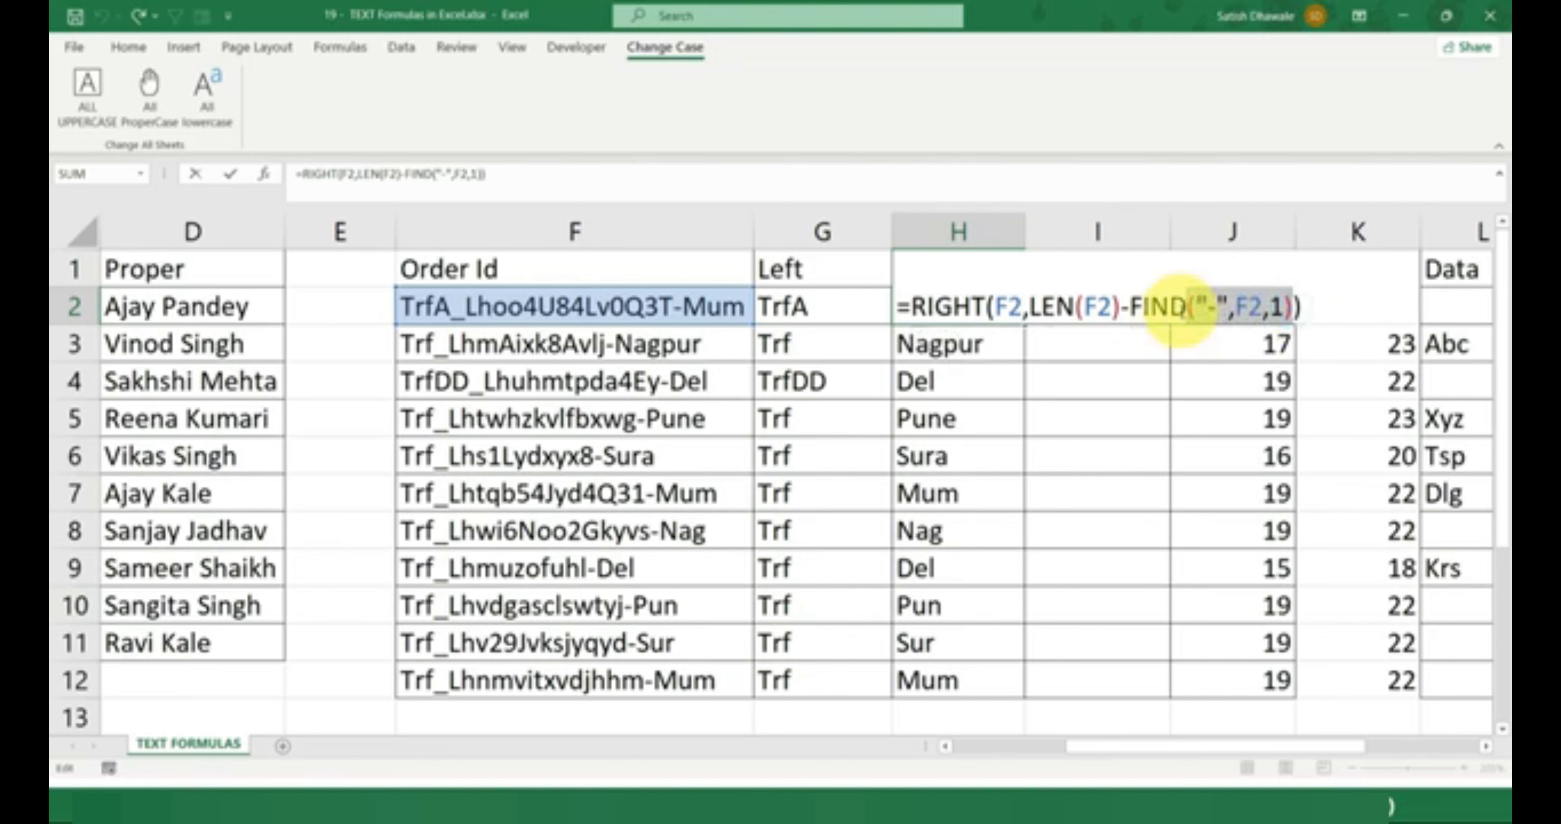
key("Return")
Review the Right results and the LEN column, and inspect the text between the underscore and hyphen in F2 without editing it
left_click_drag(1007, 310, 944, 678)
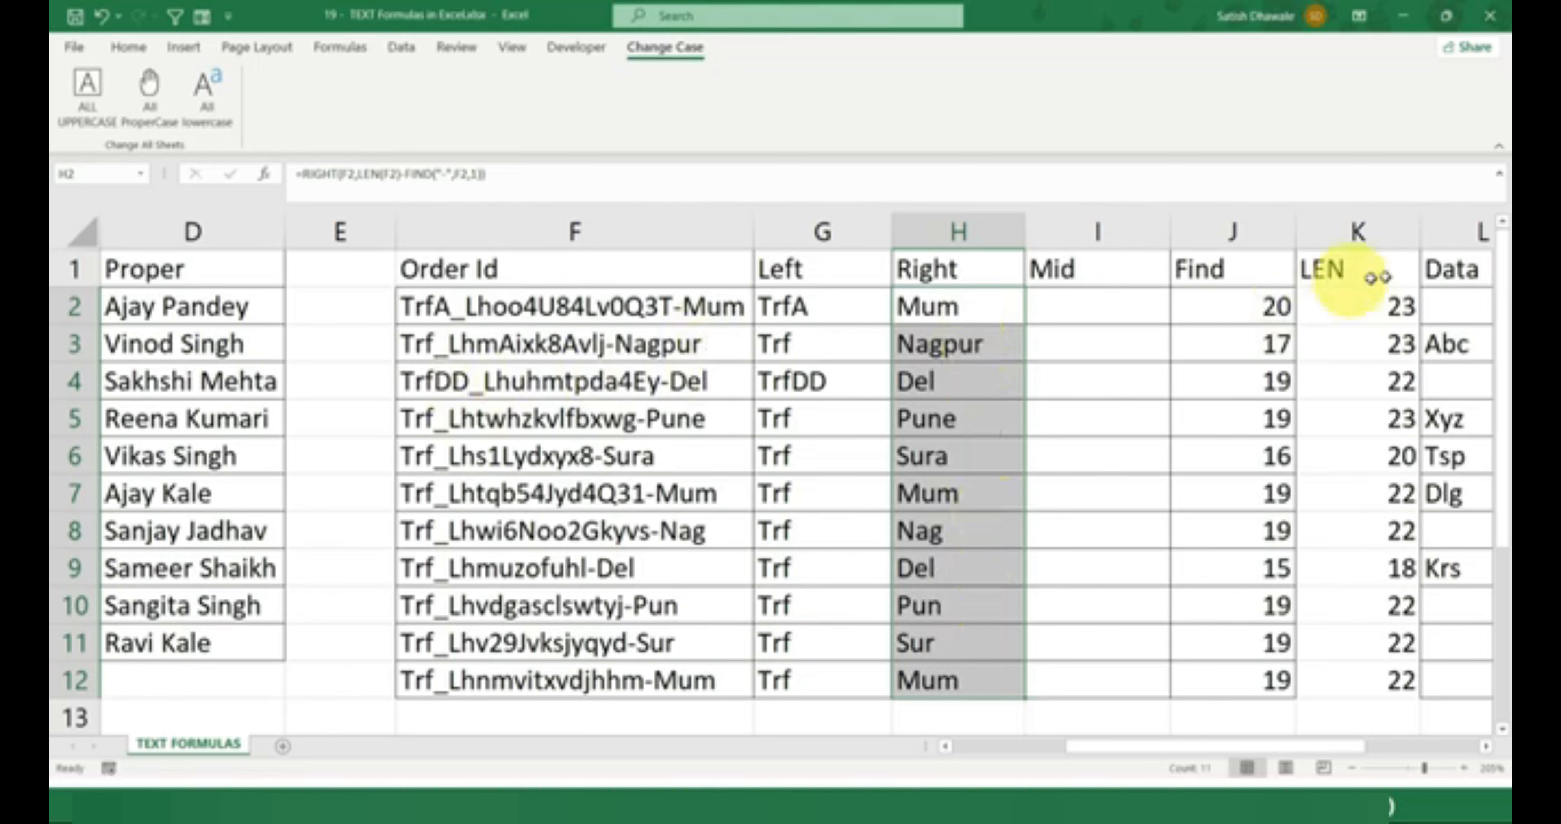
left_click_drag(1384, 276, 1329, 687)
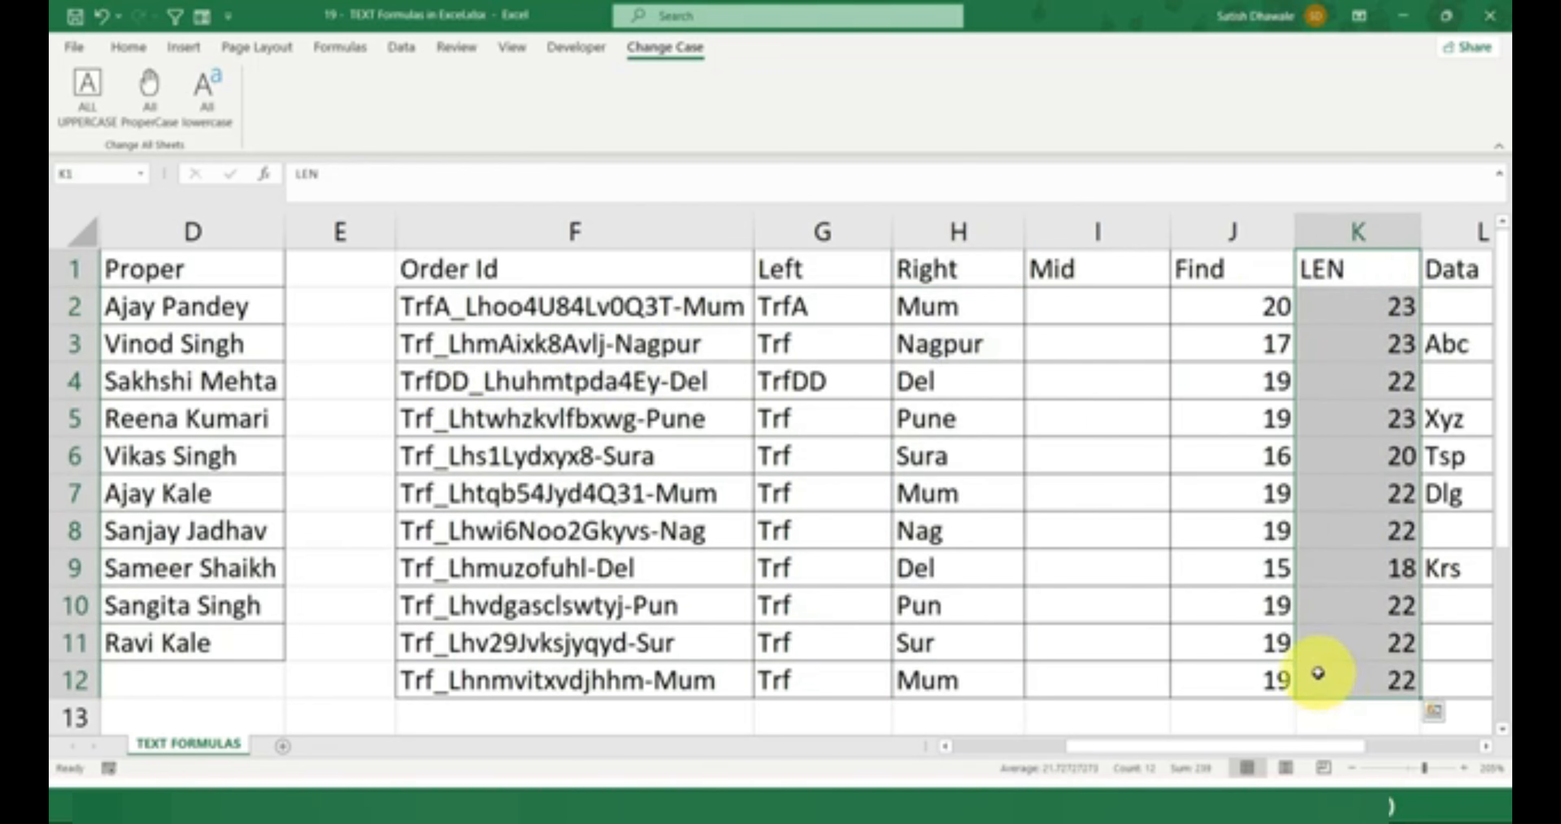
left_click(1104, 305)
left_click(453, 305)
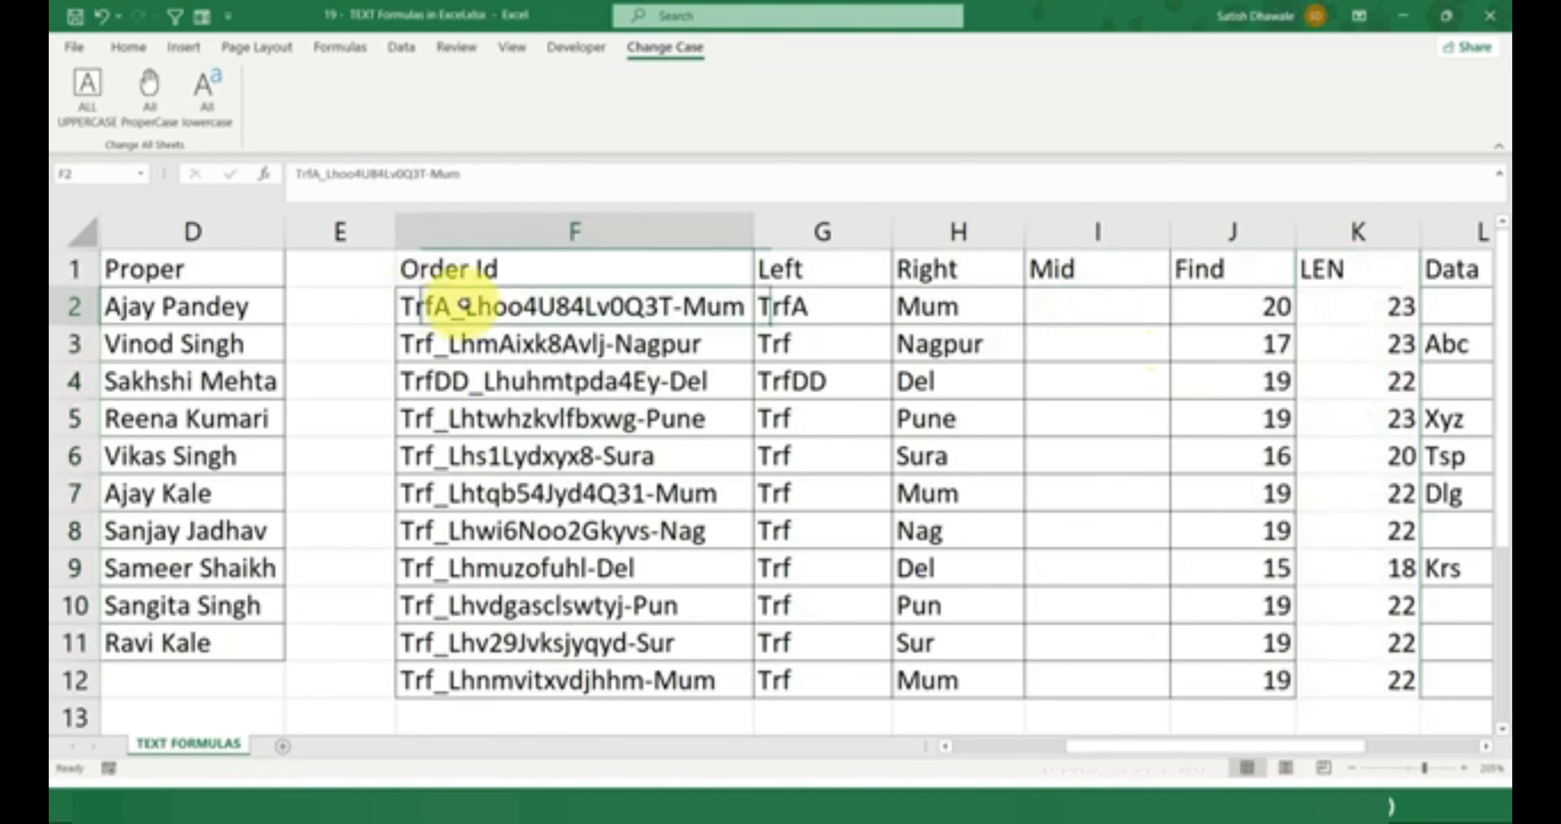
double_click(473, 306)
left_click_drag(472, 306, 677, 309)
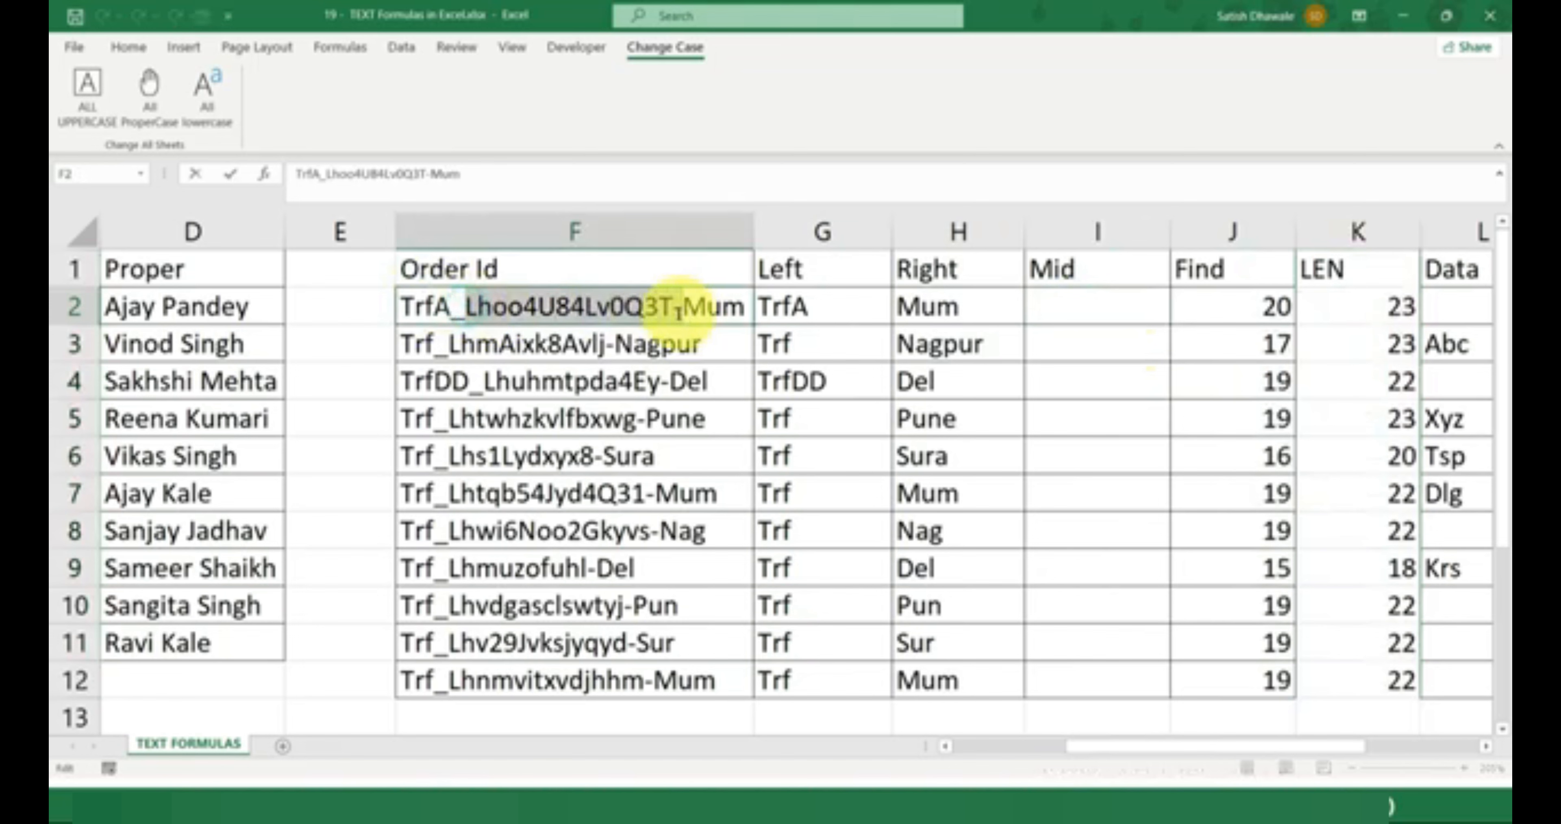
key("Escape")
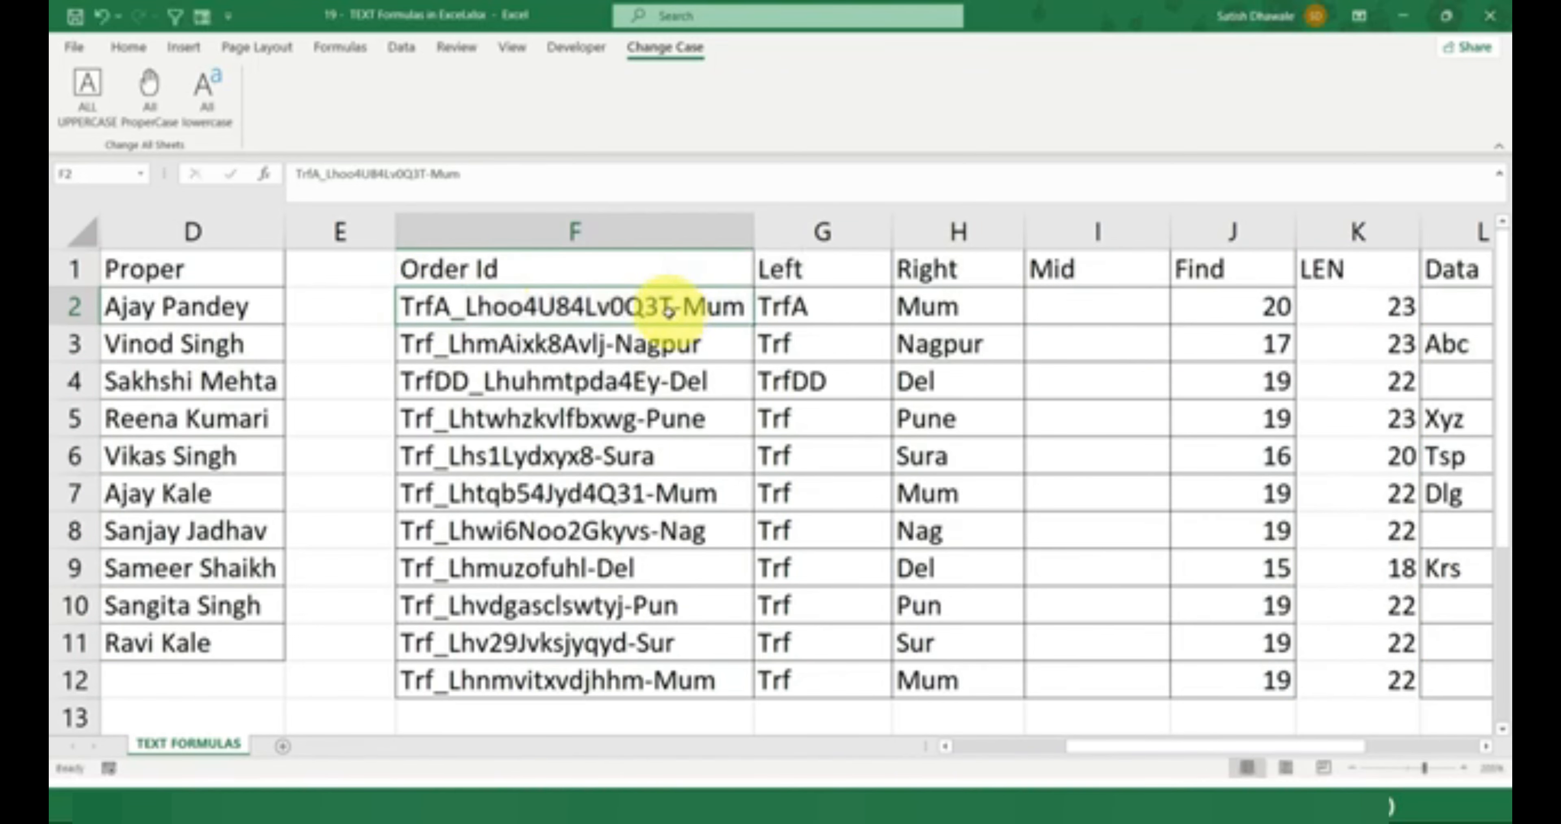
Enter =FIND("_",F2,1) in cell I2 to locate the underscore in the order ID
left_click(1114, 314)
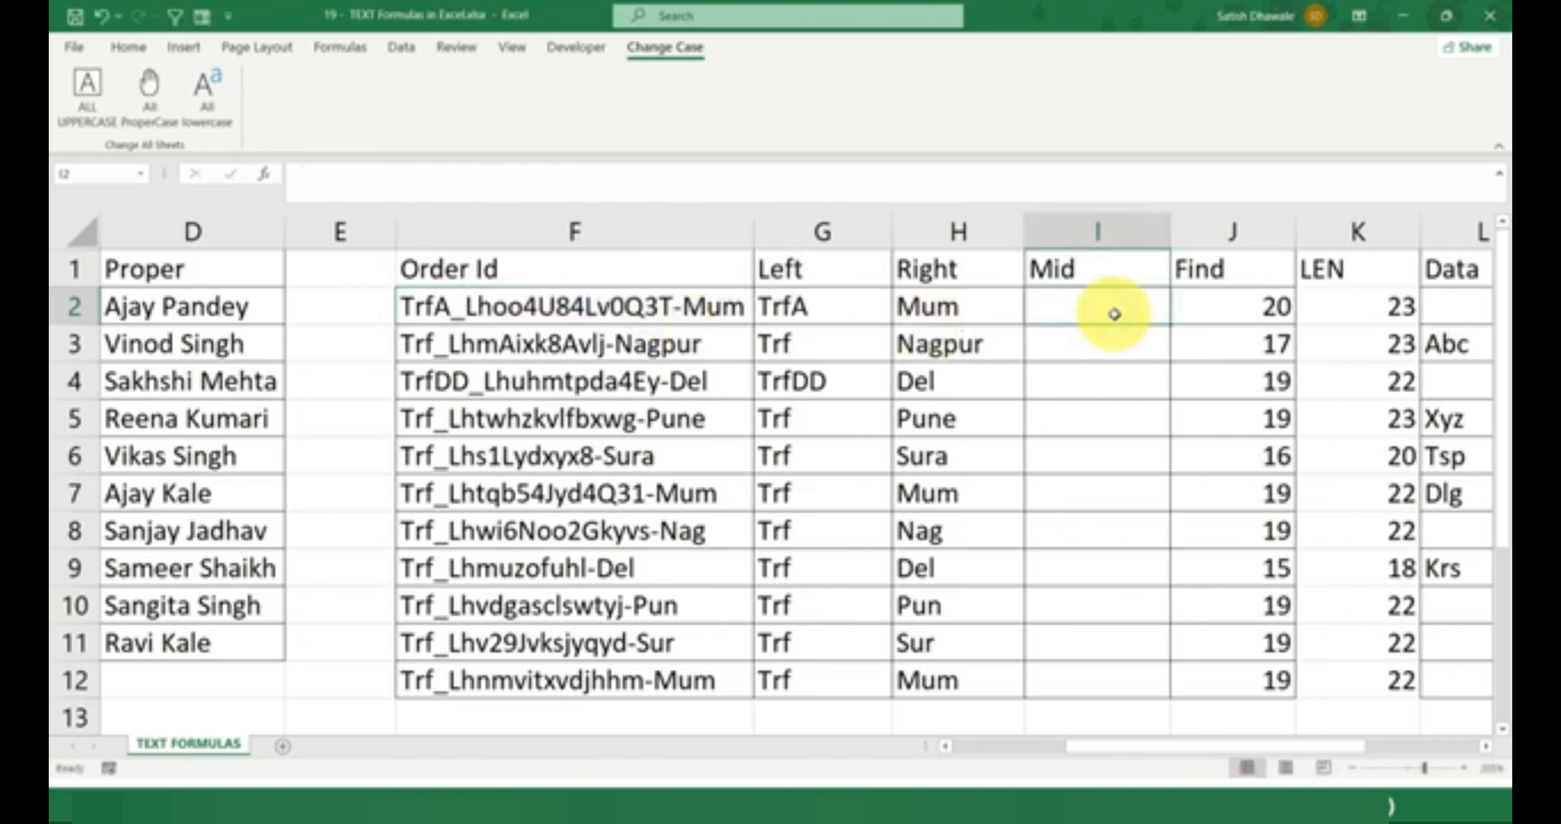
type("=find")
key("Tab")
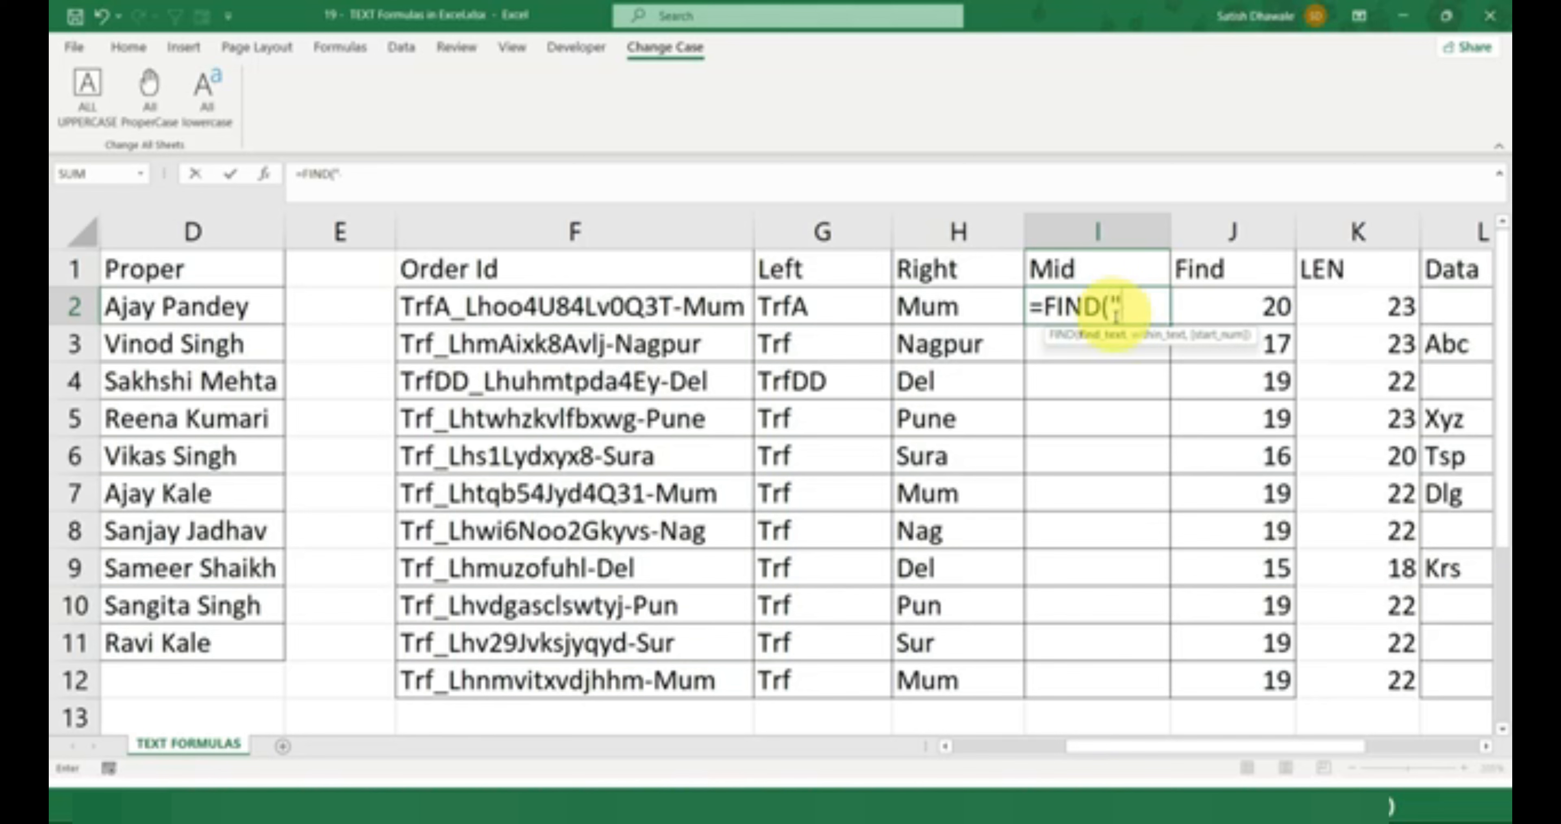
type("\"_\"")
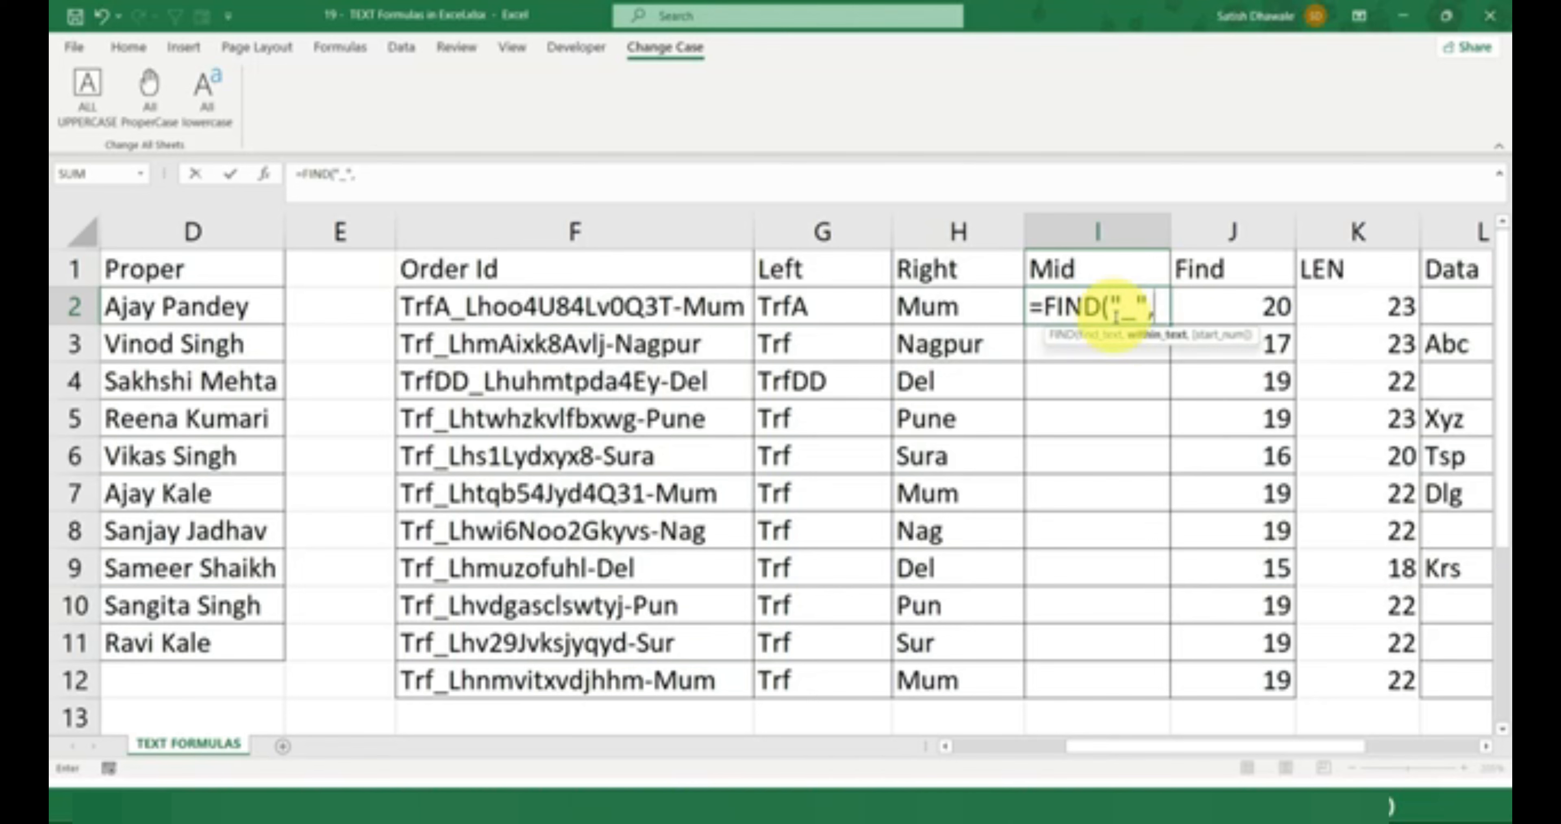
type(",")
left_click(697, 303)
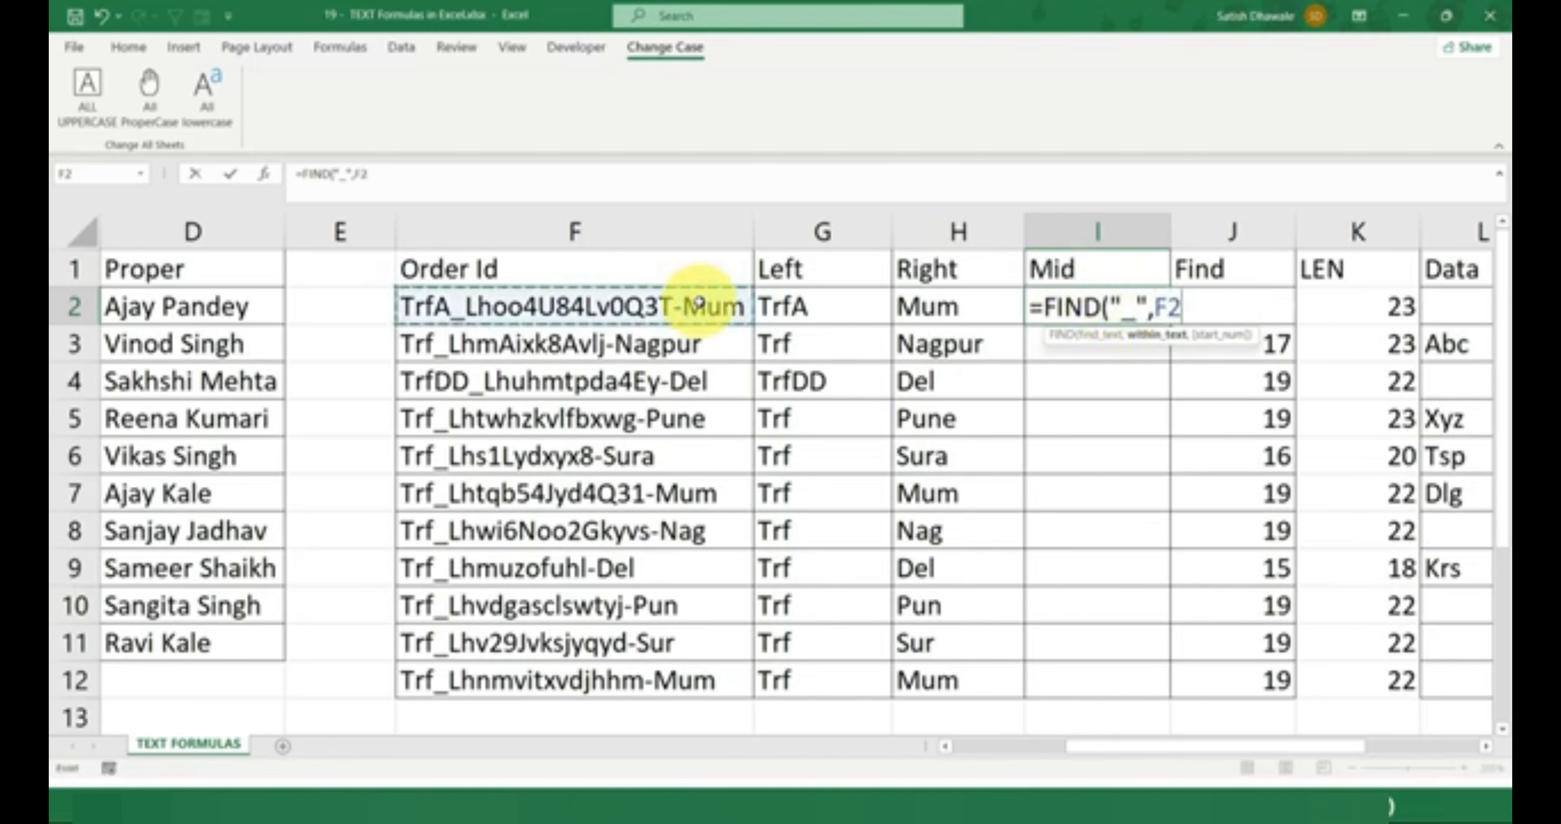
type(",1)")
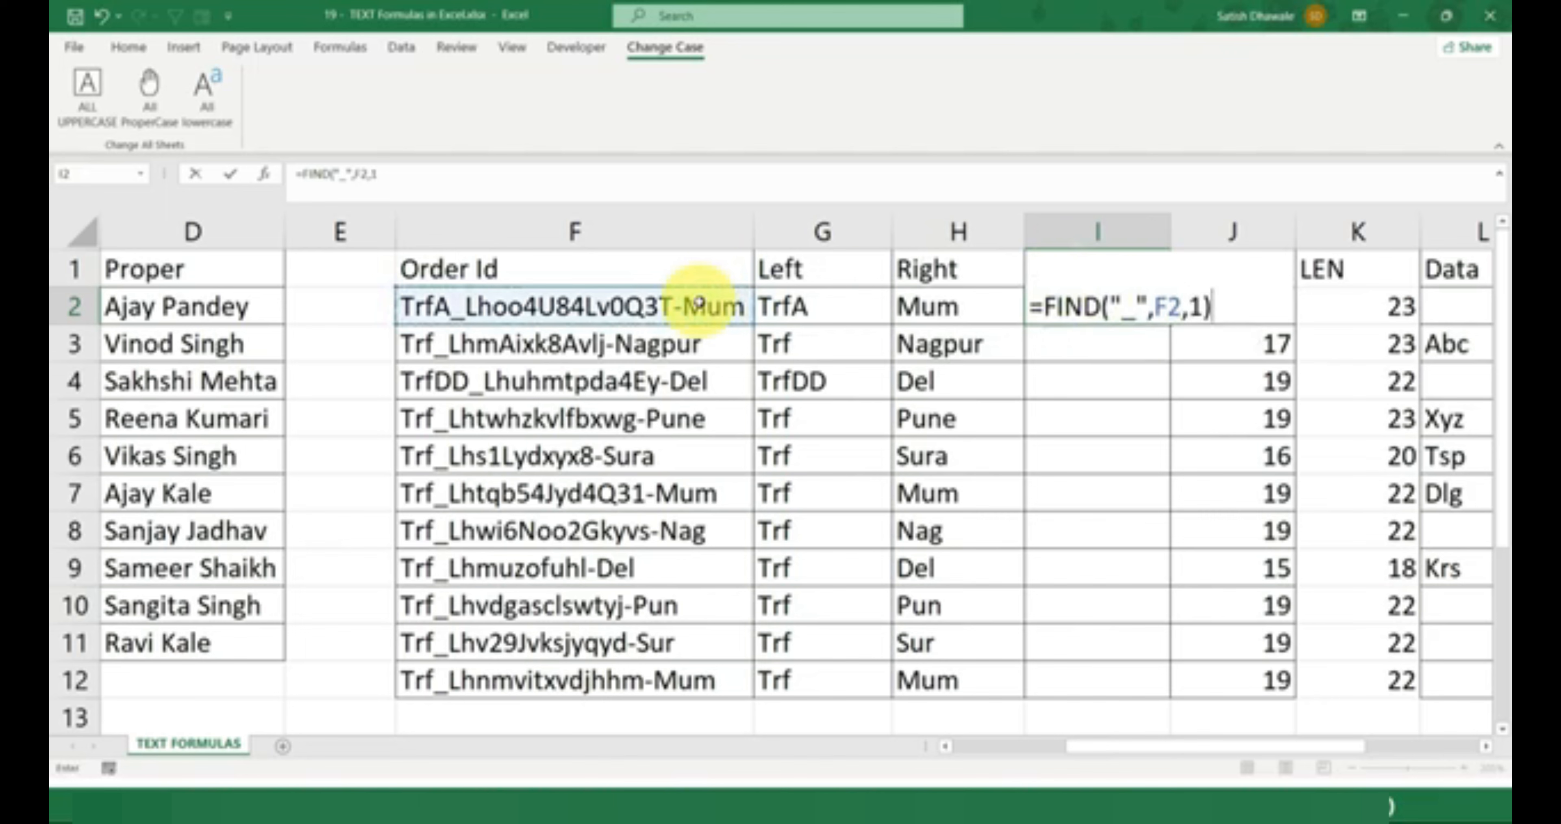
key("Return")
Rework I2 into =MID(F2,FIND("_",F2,1),10), reusing the FIND expression as the start number
left_click(1127, 295)
double_click(1126, 296)
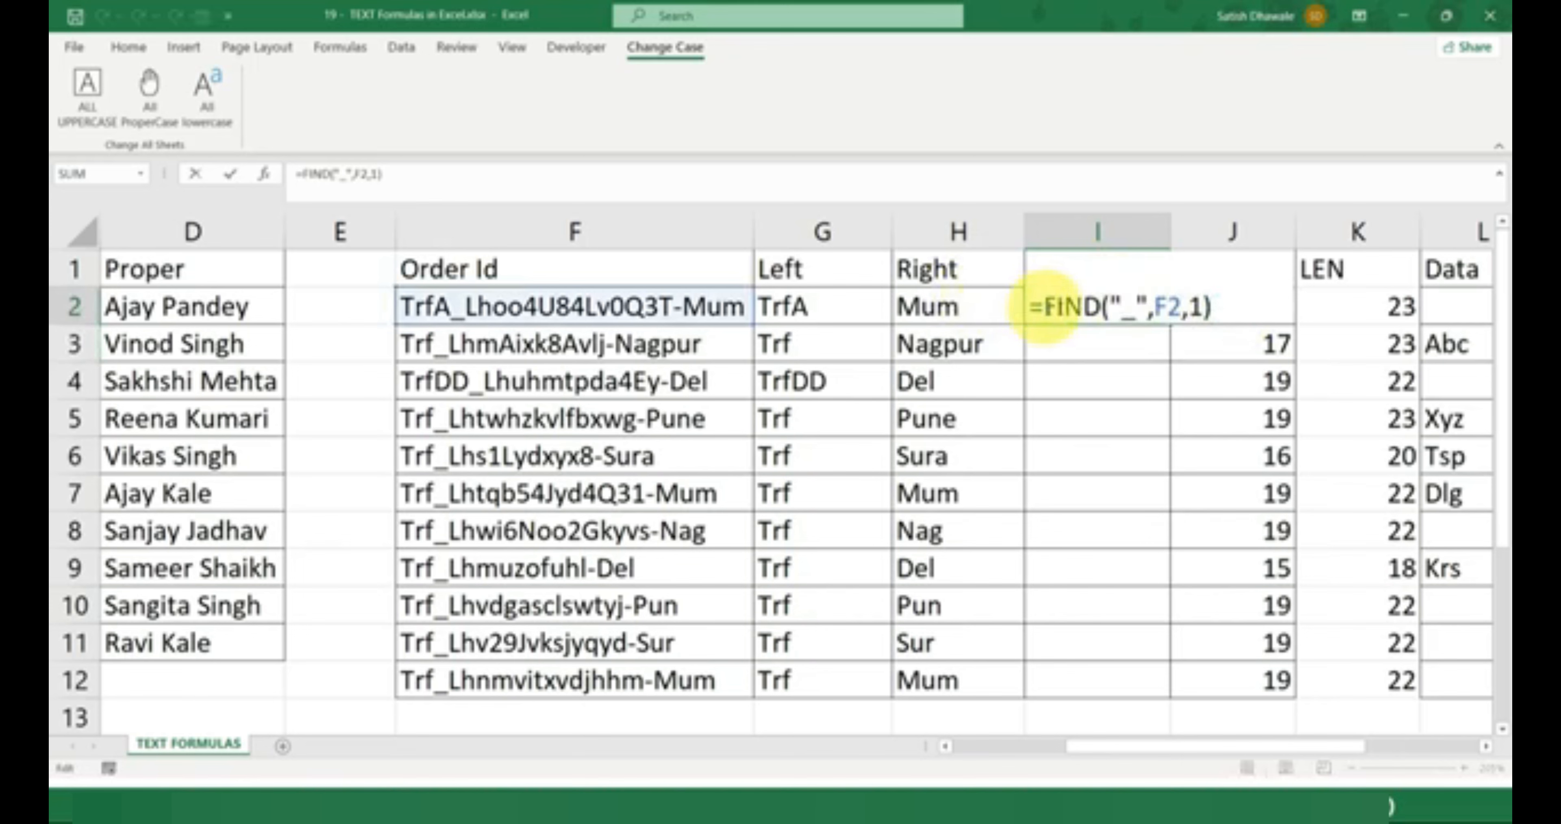
left_click_drag(1043, 307, 1272, 307)
key("Delete")
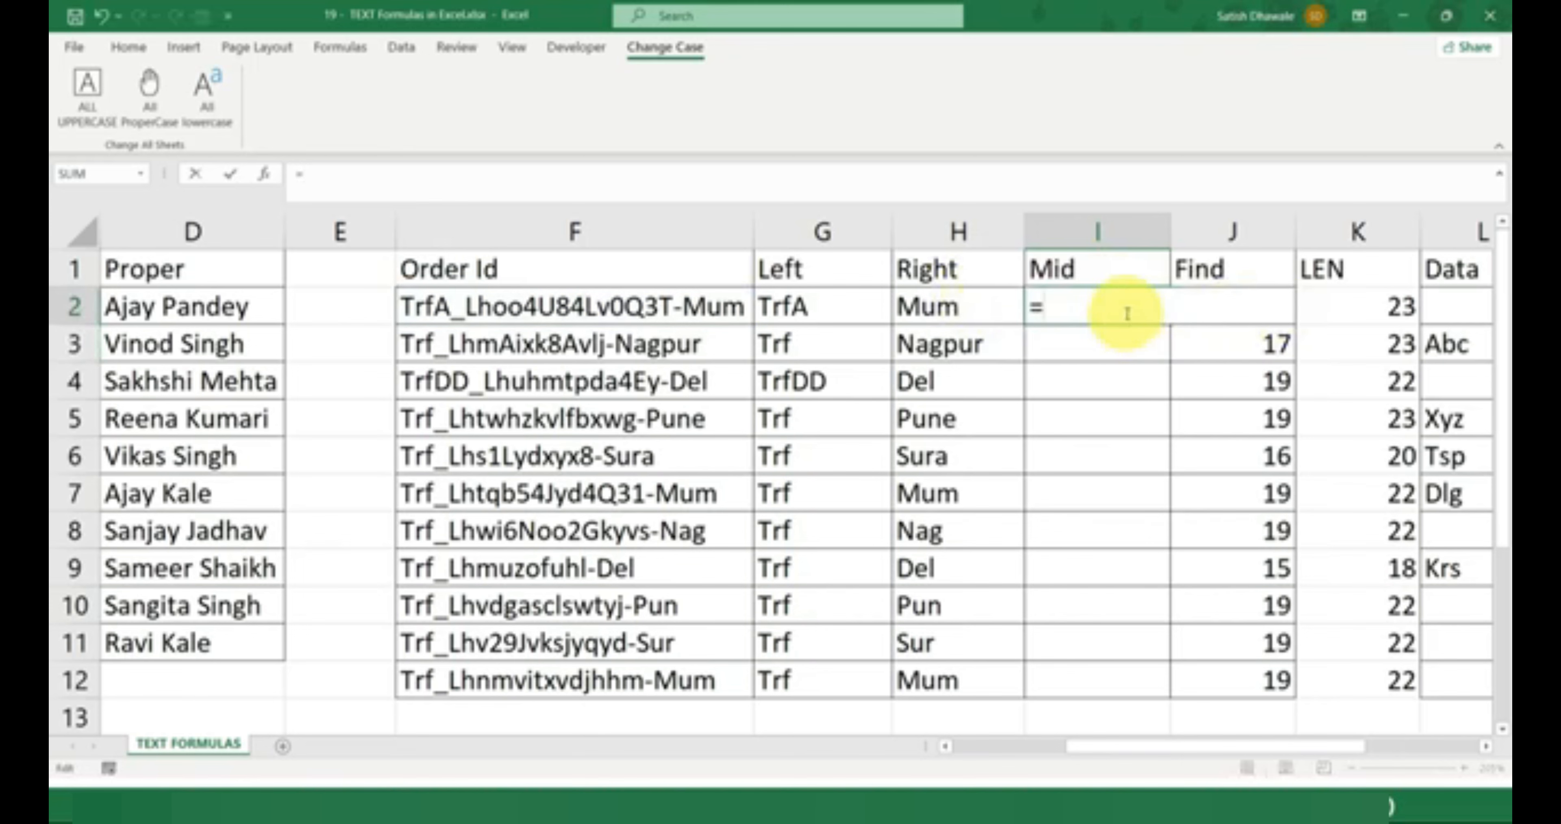
type("mid")
key("Tab")
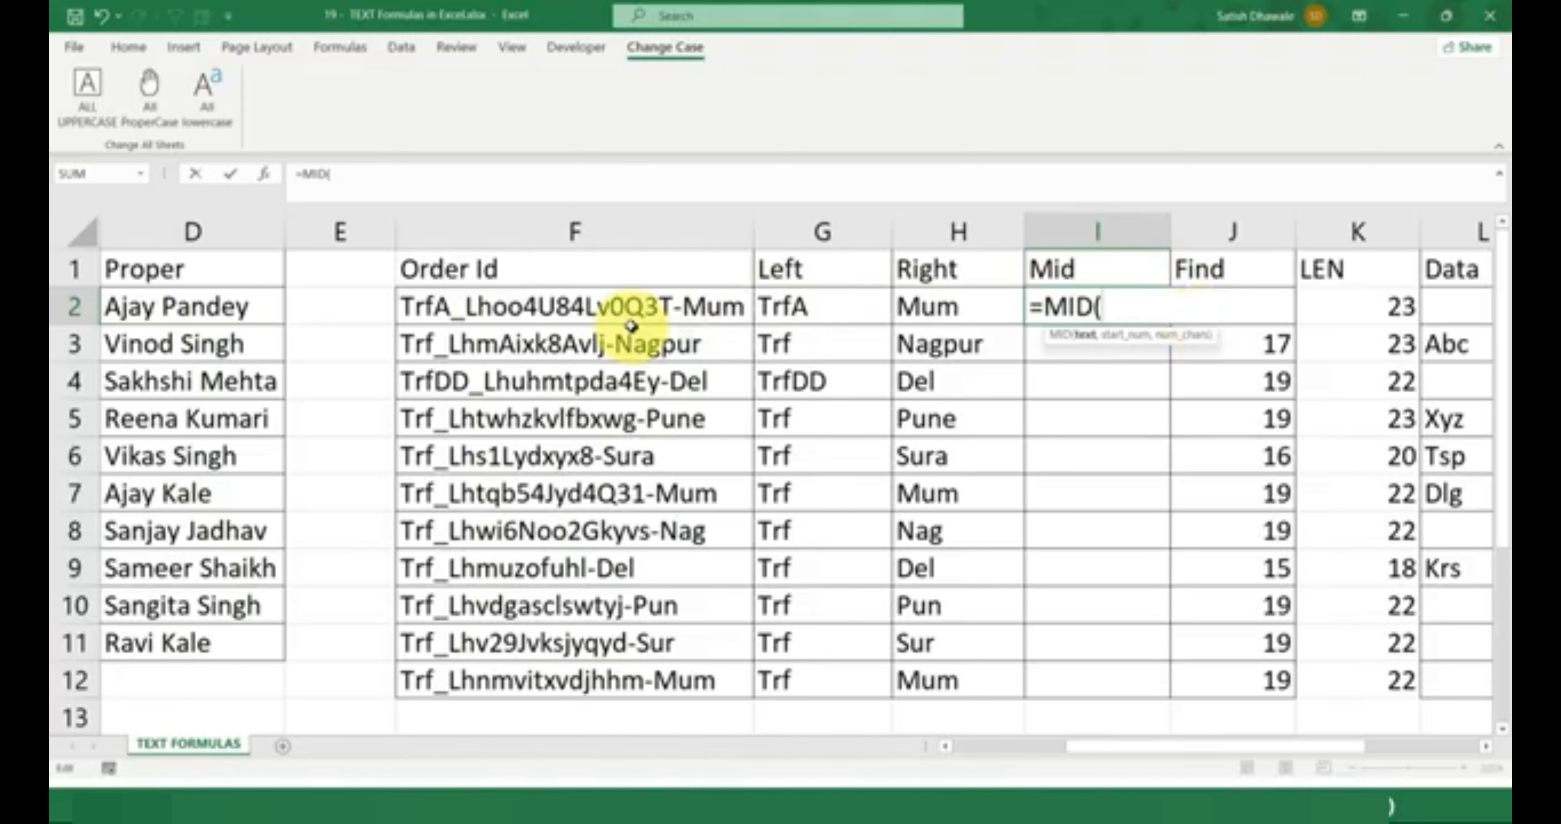
left_click(627, 305)
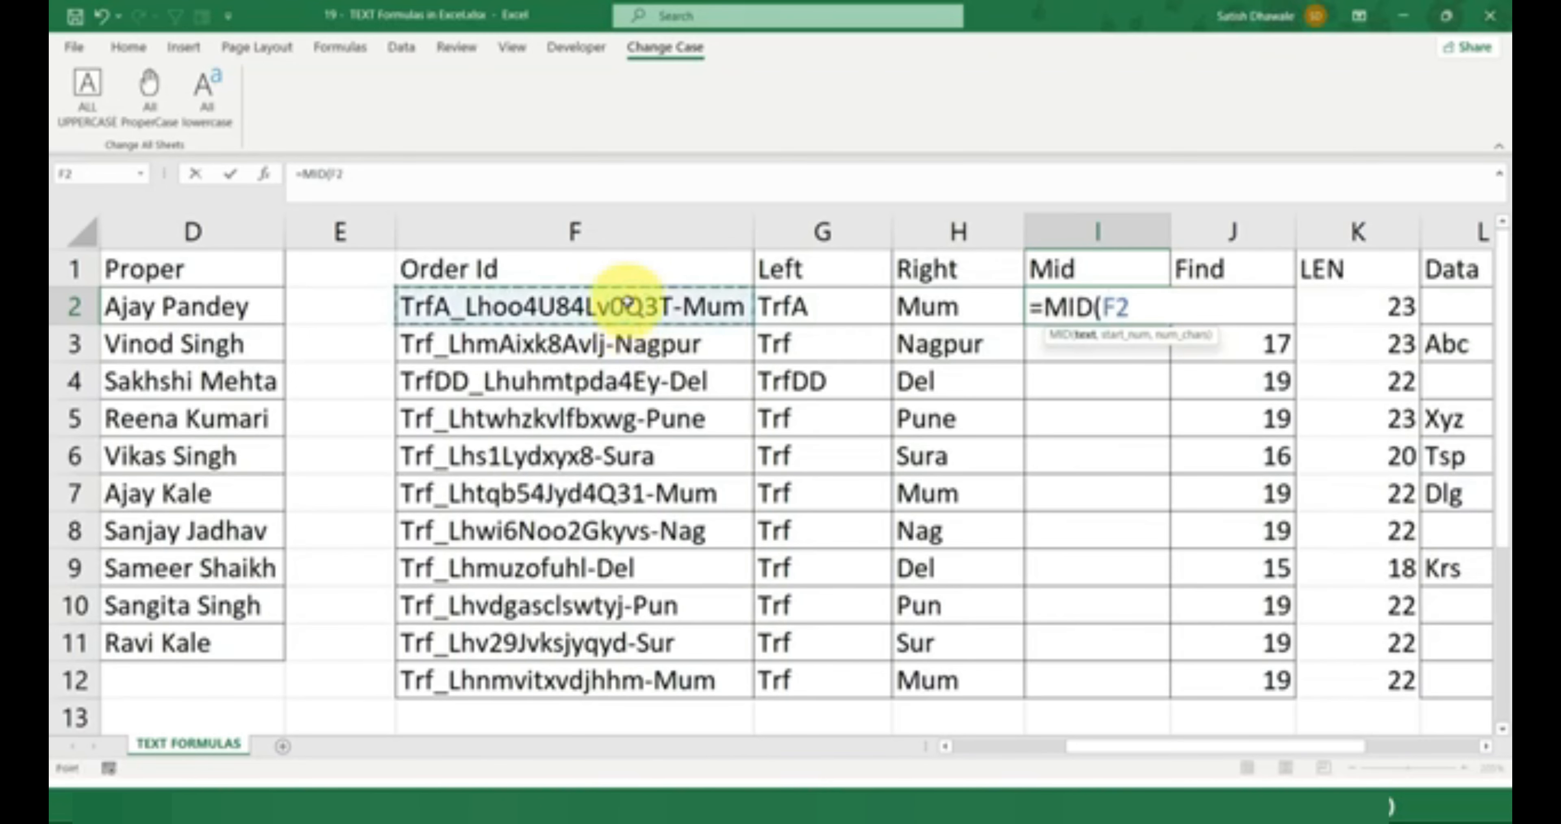
type(",")
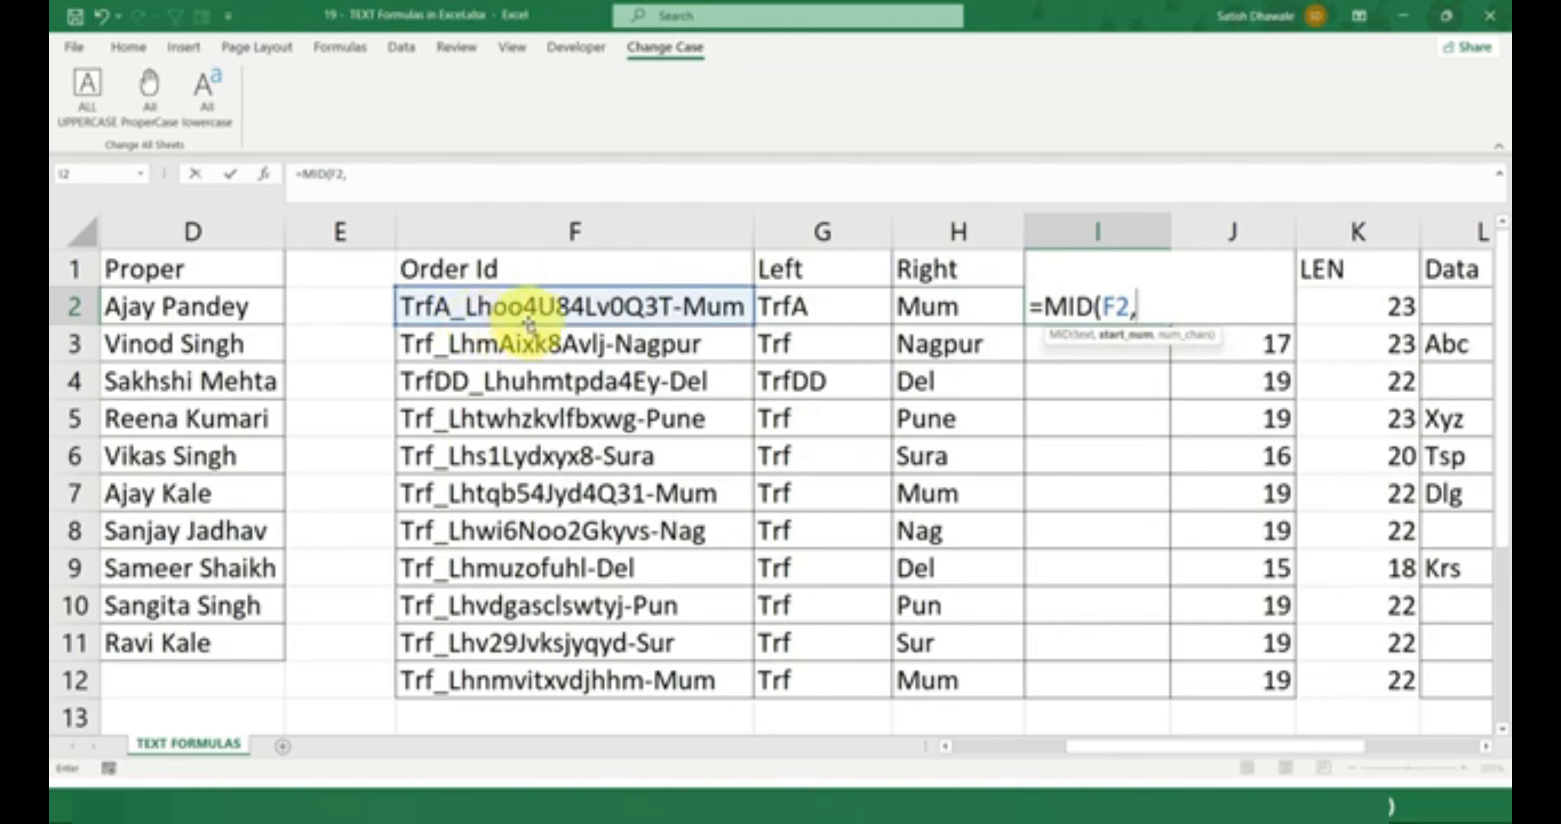
type("FIND(\"_\",F2,1)")
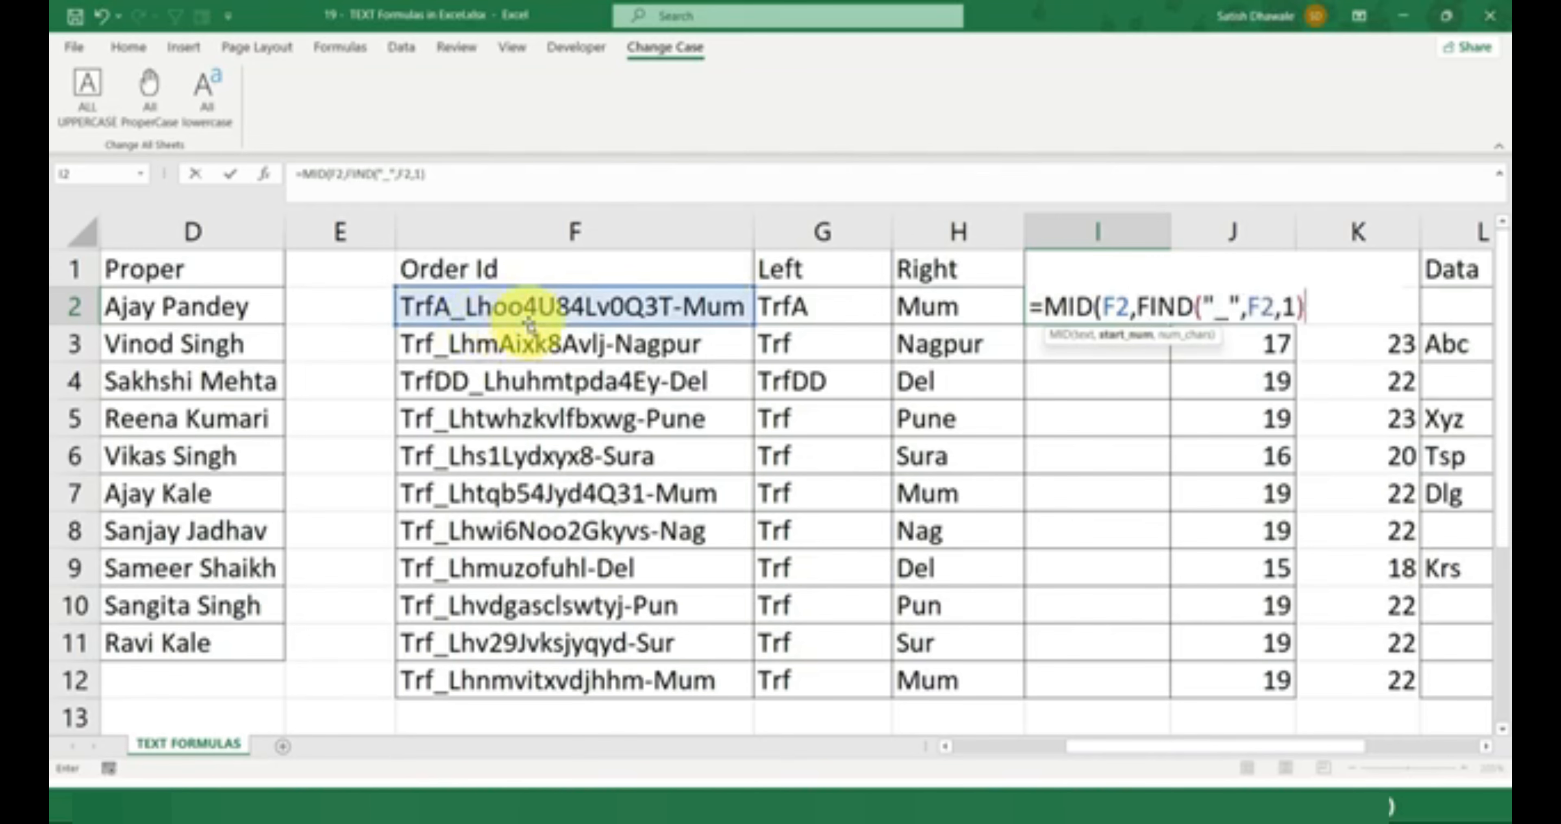
type(",10")
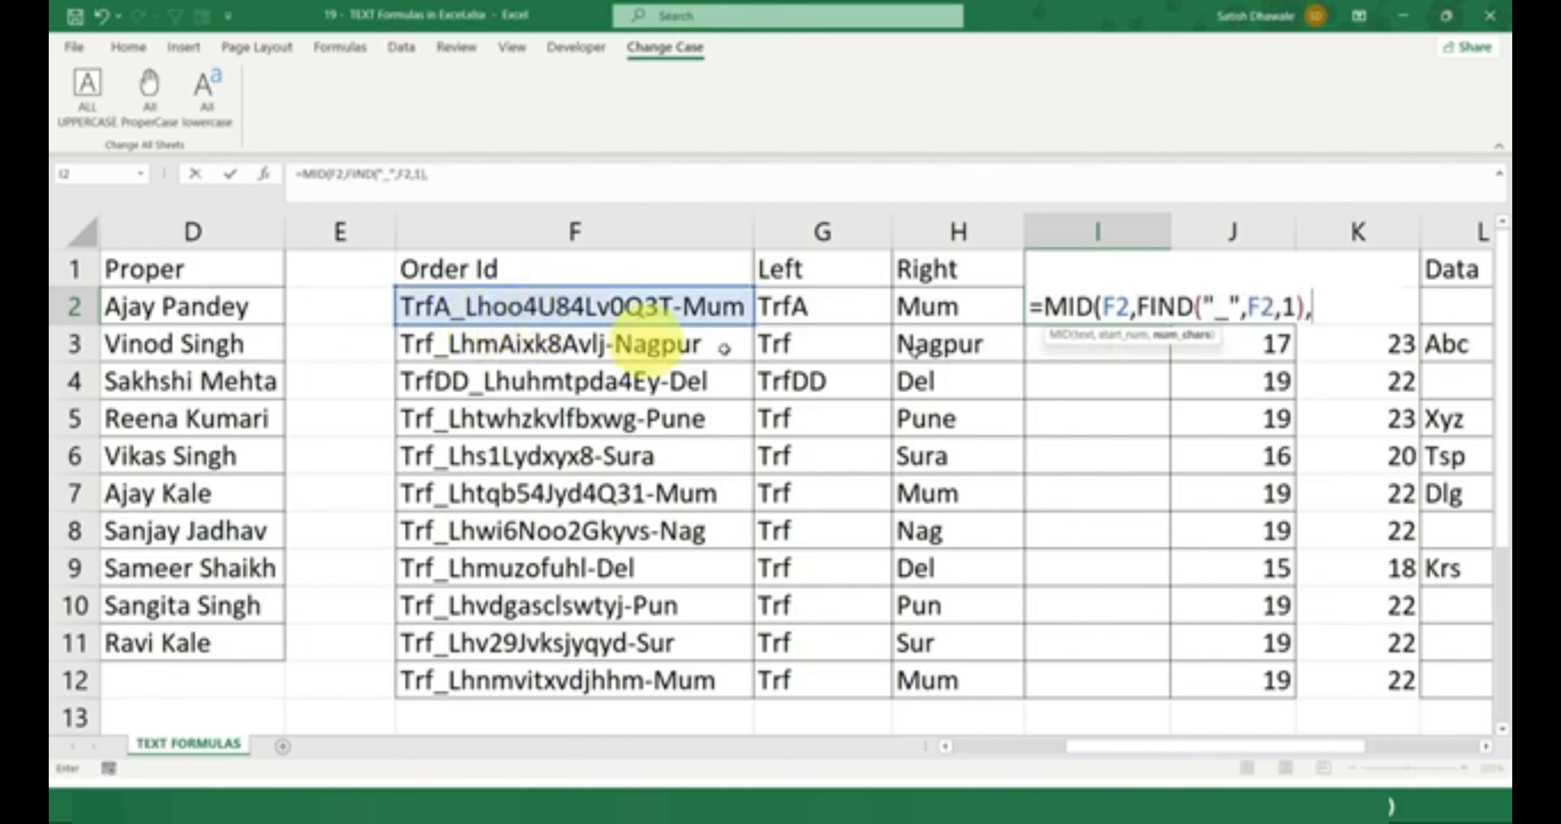
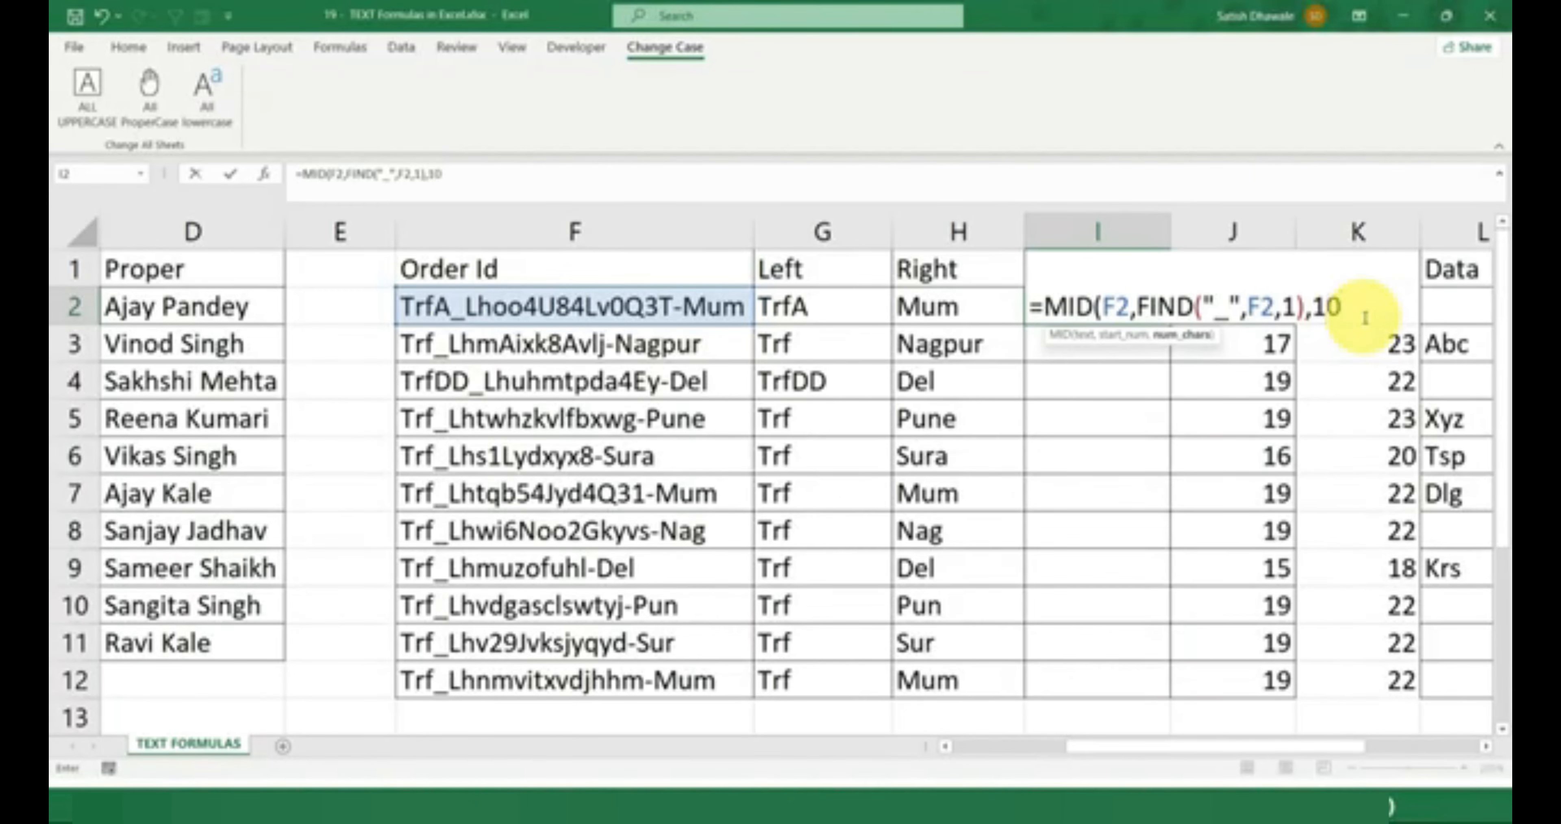
key("Return")
key("Return")
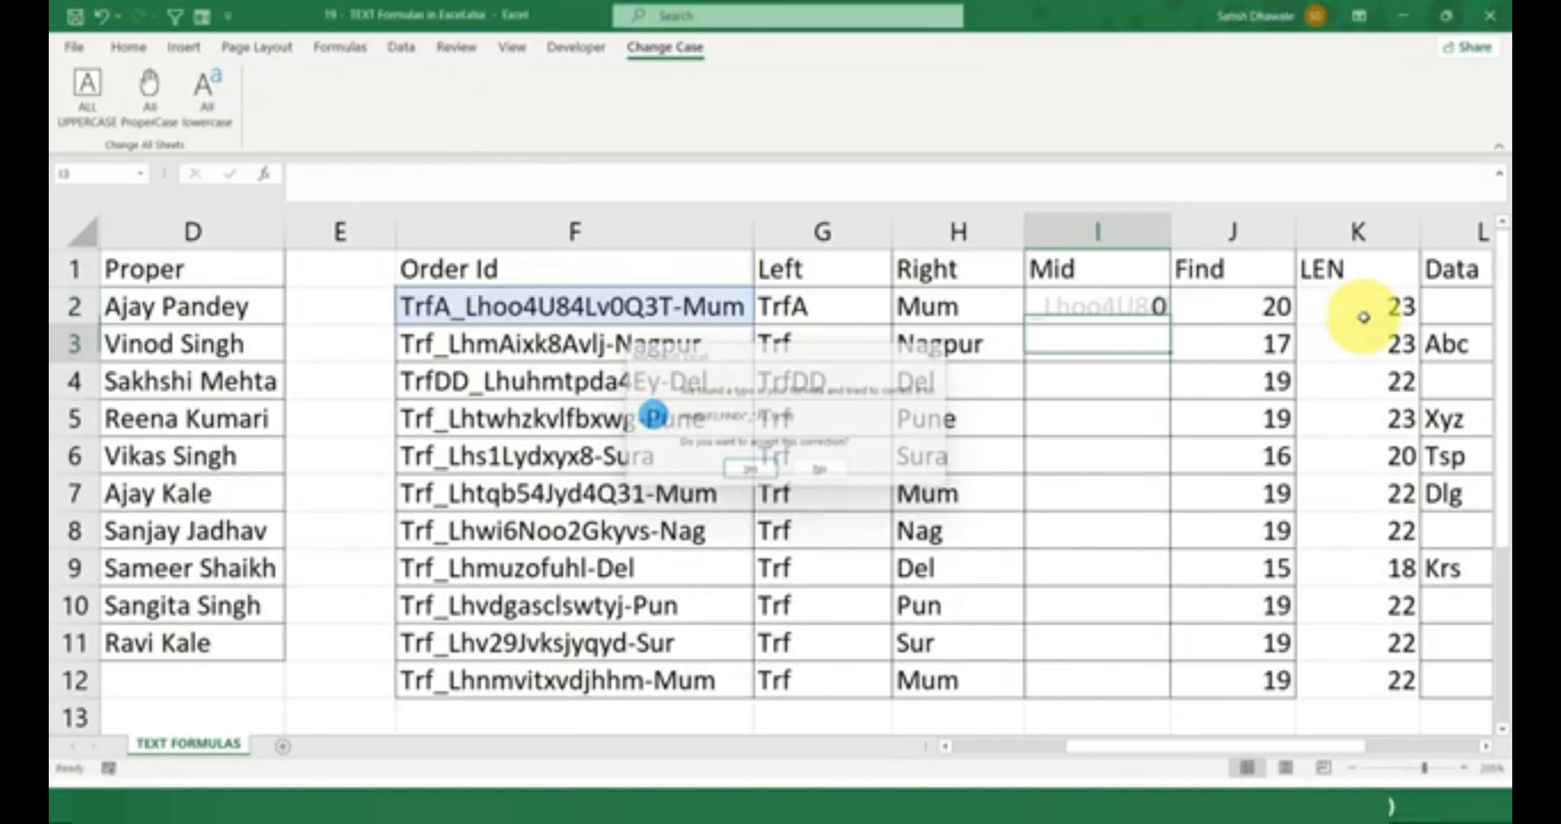
Widen the Mid column slightly and fill the MID formula from I2 down to I11
left_click_drag(1168, 242, 1182, 242)
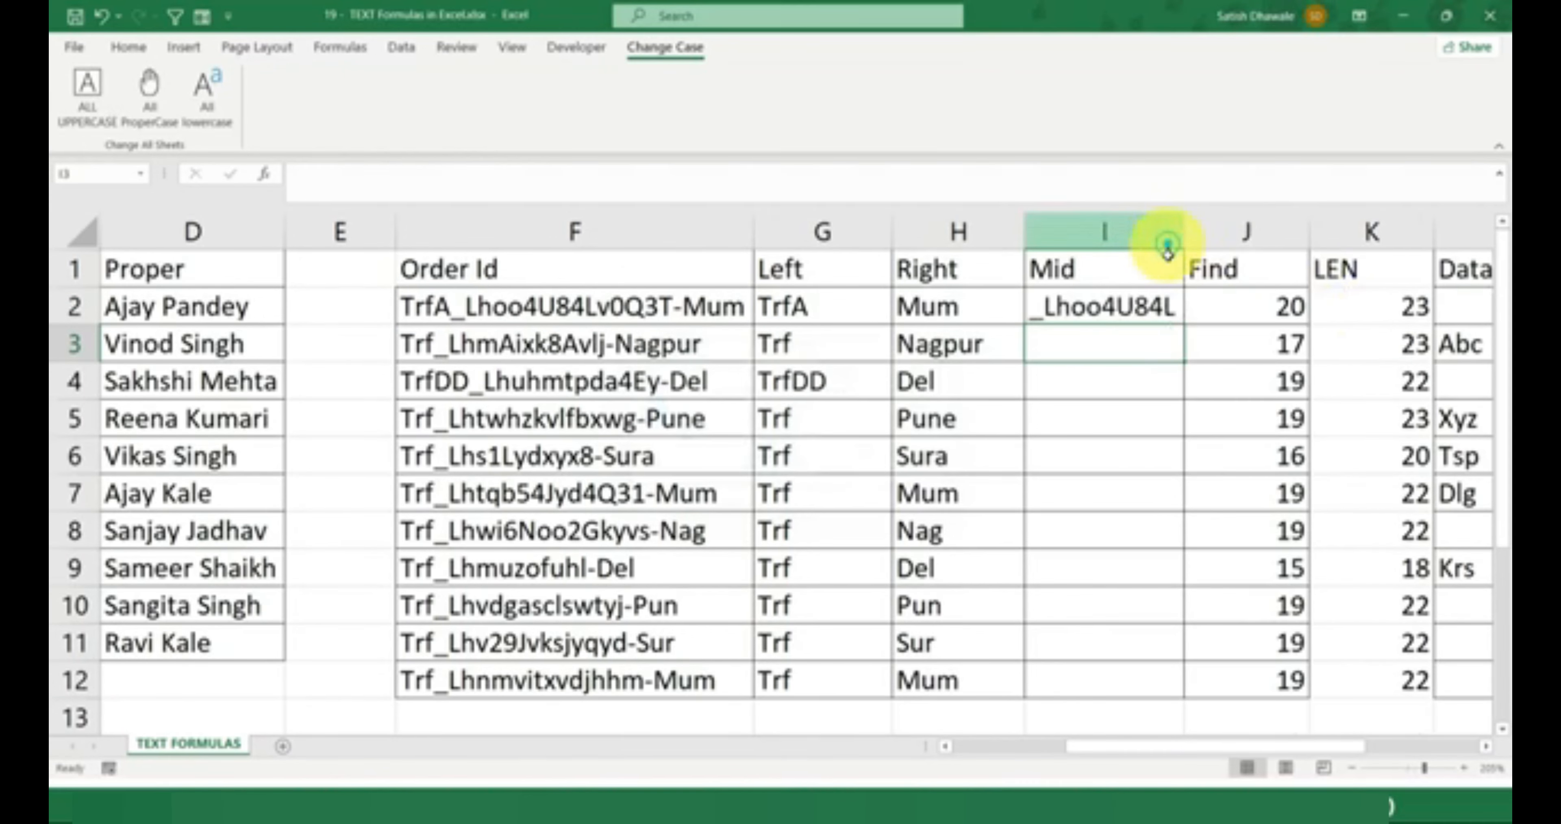
left_click(1049, 306)
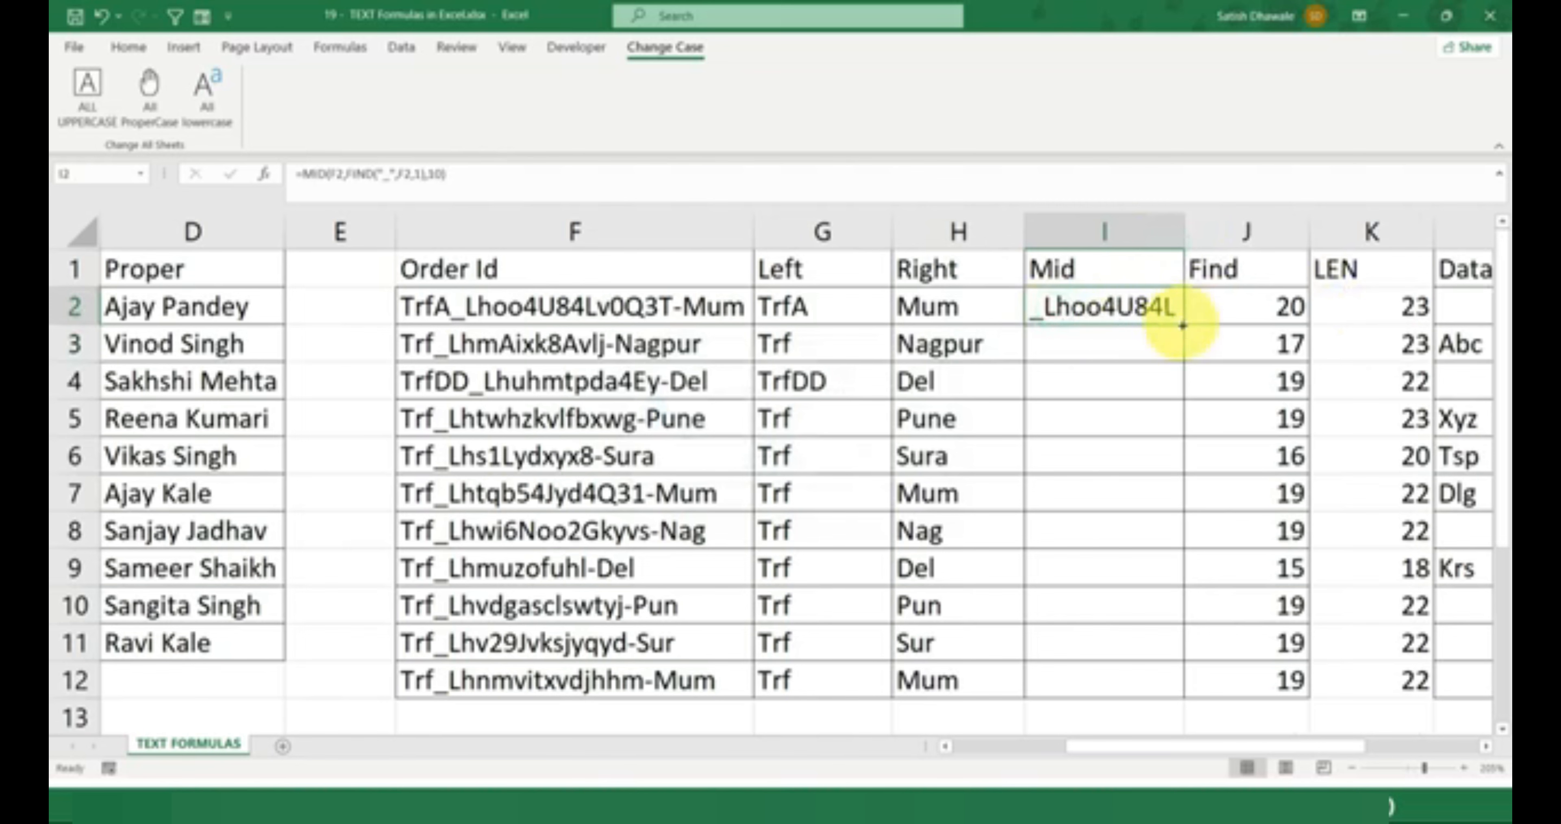
left_click_drag(1182, 325, 1145, 661)
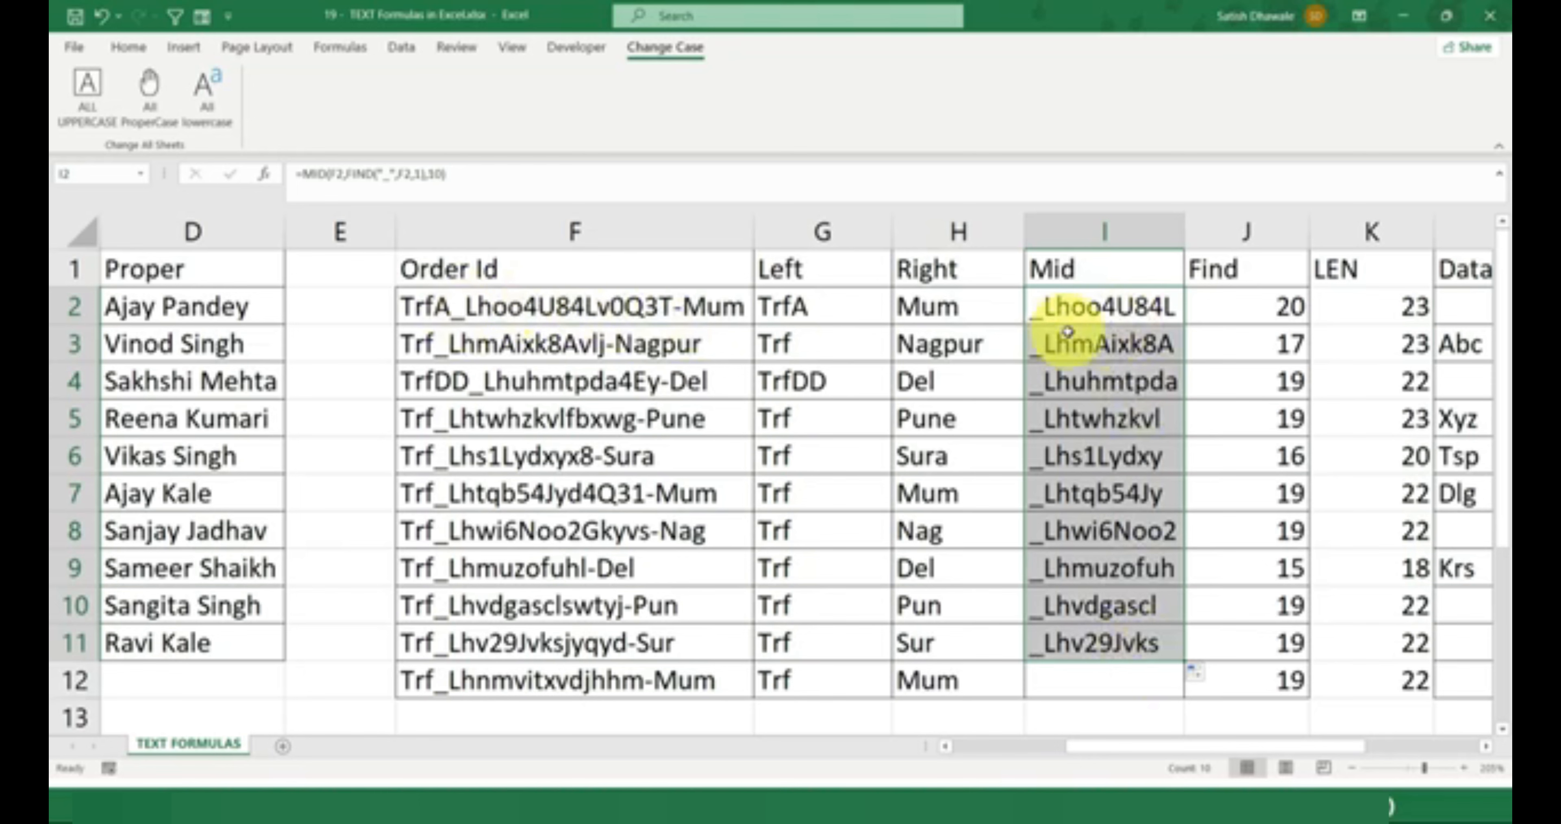
Evaluate the FIND("_",F2,1) part inside I2's MID formula and restore the expression
double_click(1081, 307)
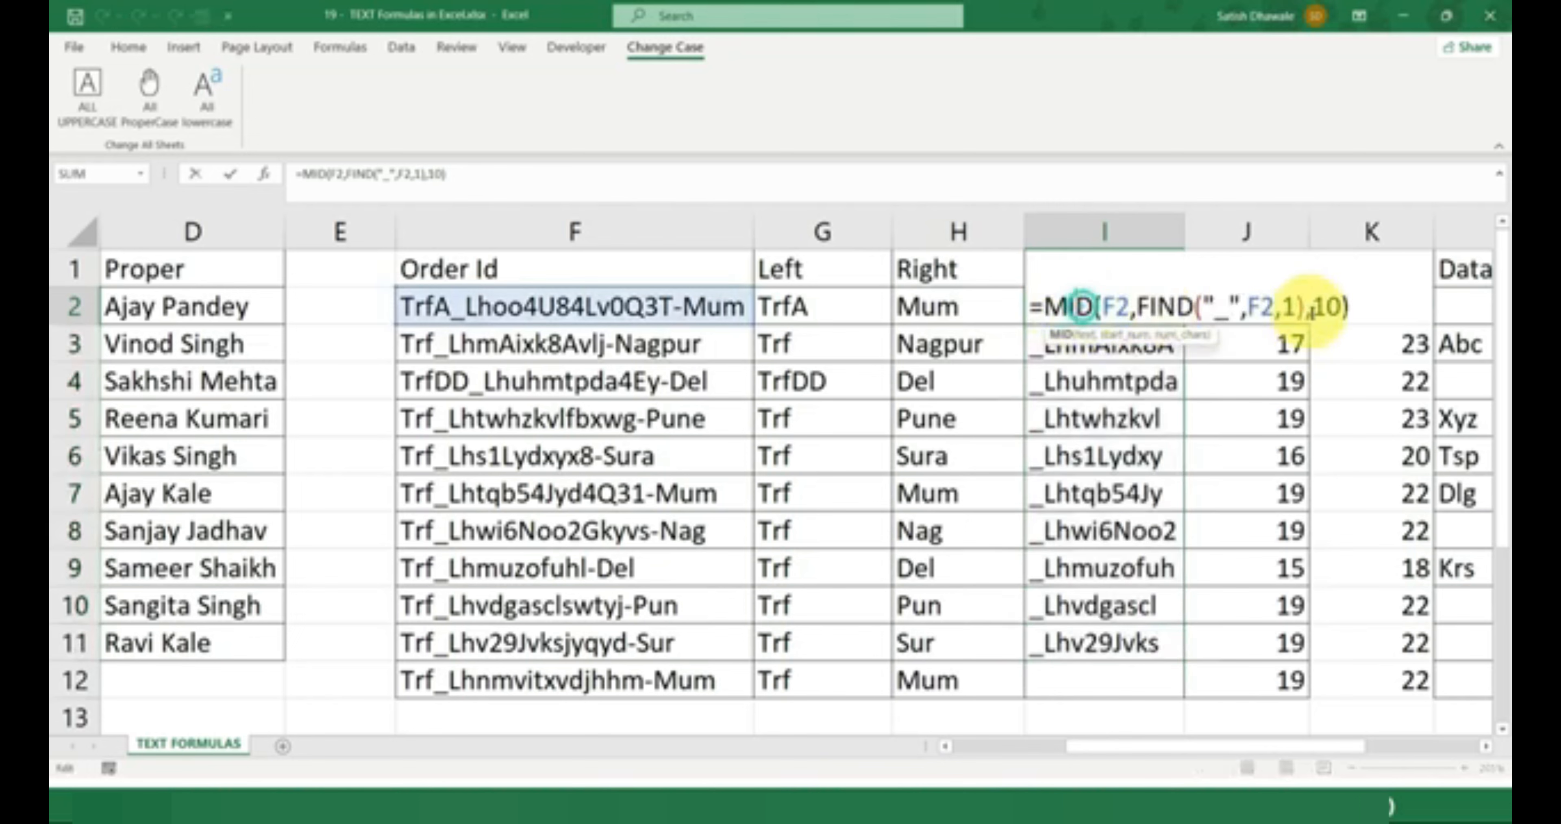
left_click_drag(1303, 306, 1167, 306)
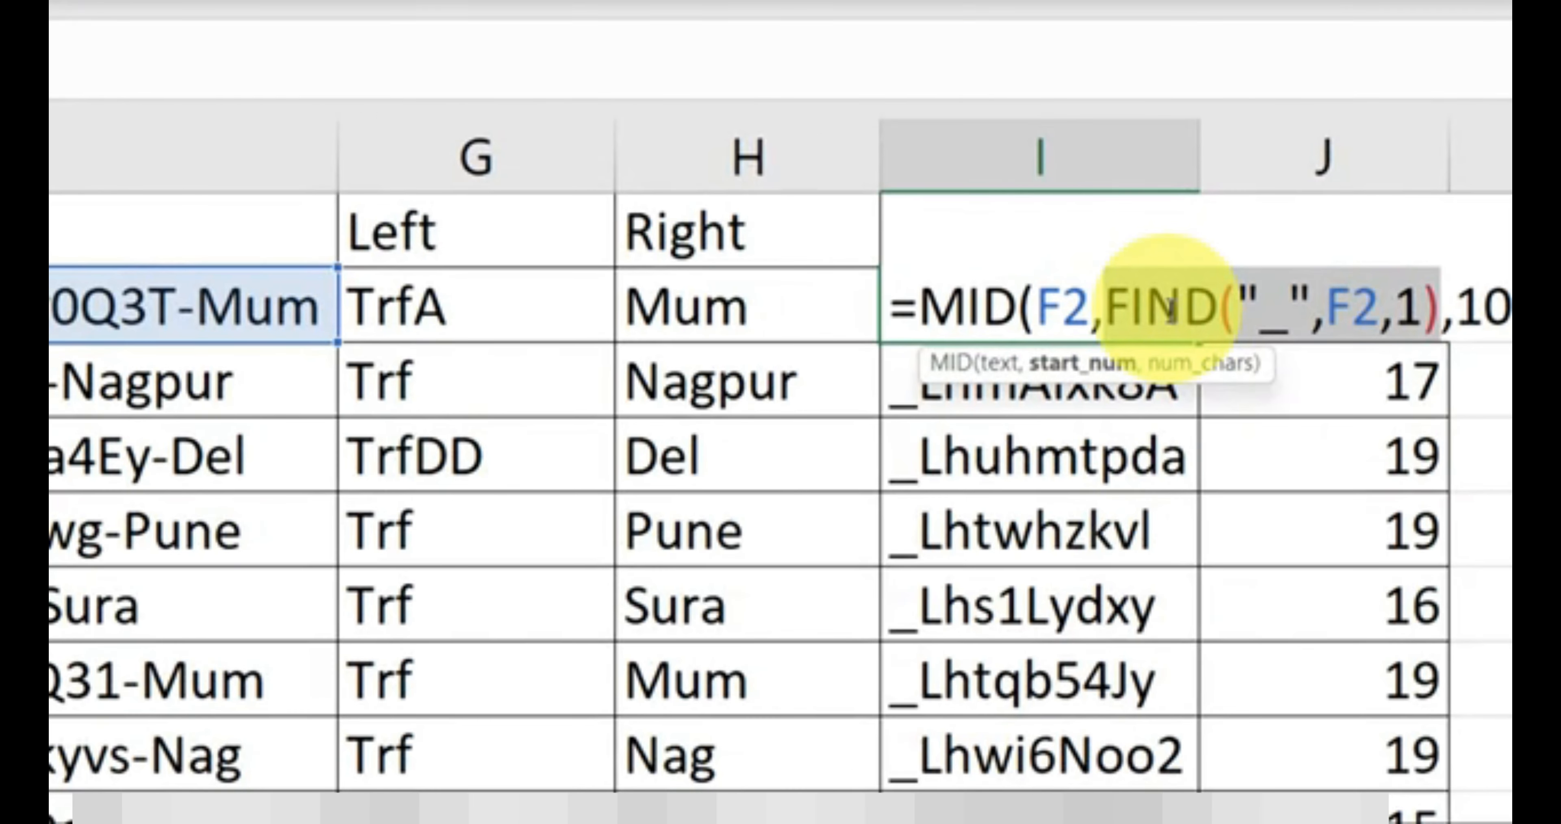
type("5")
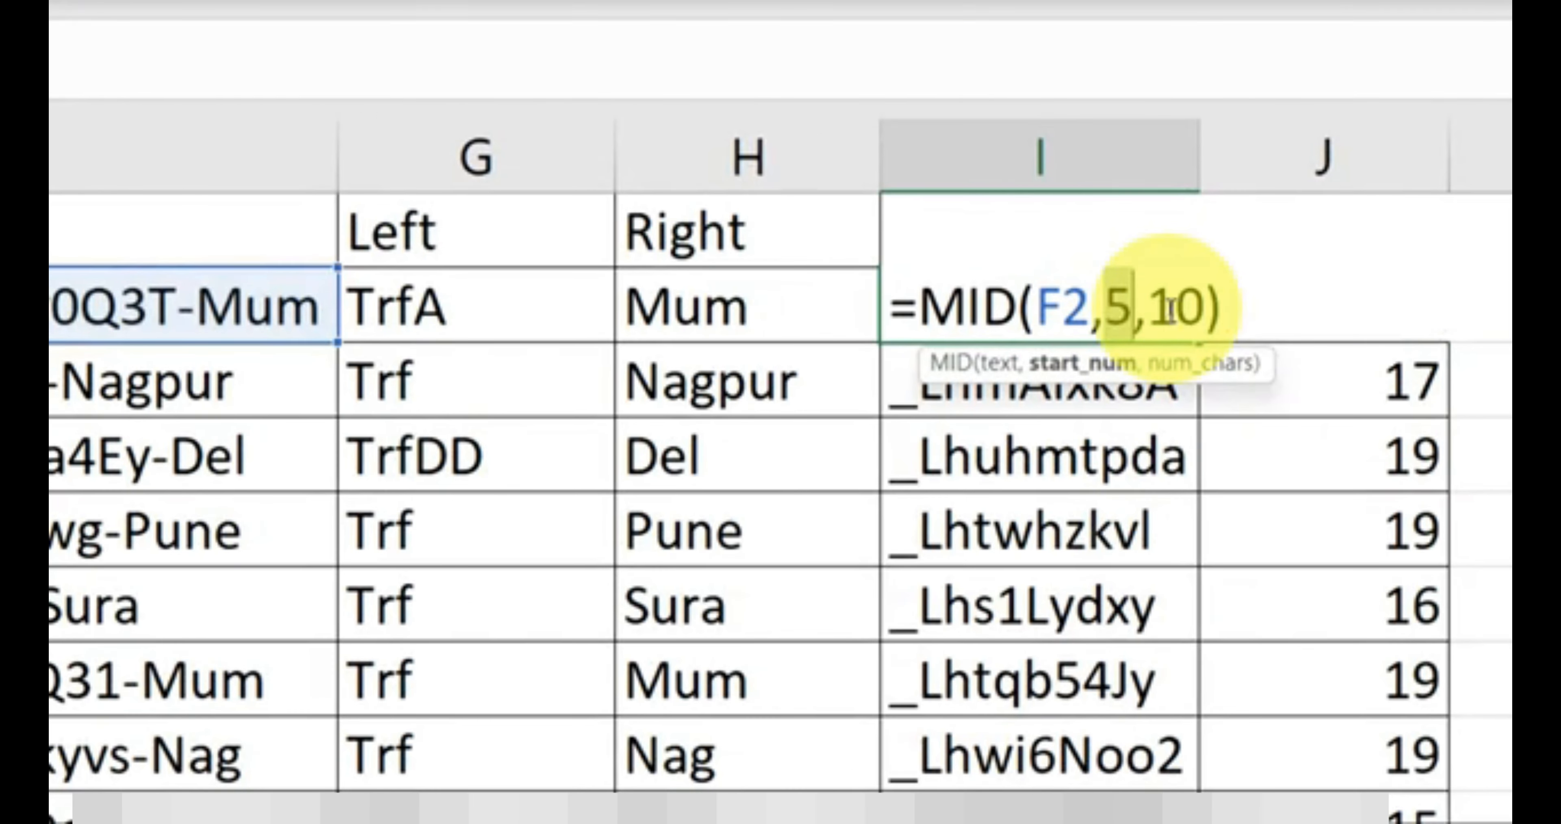
key("ctrl+z")
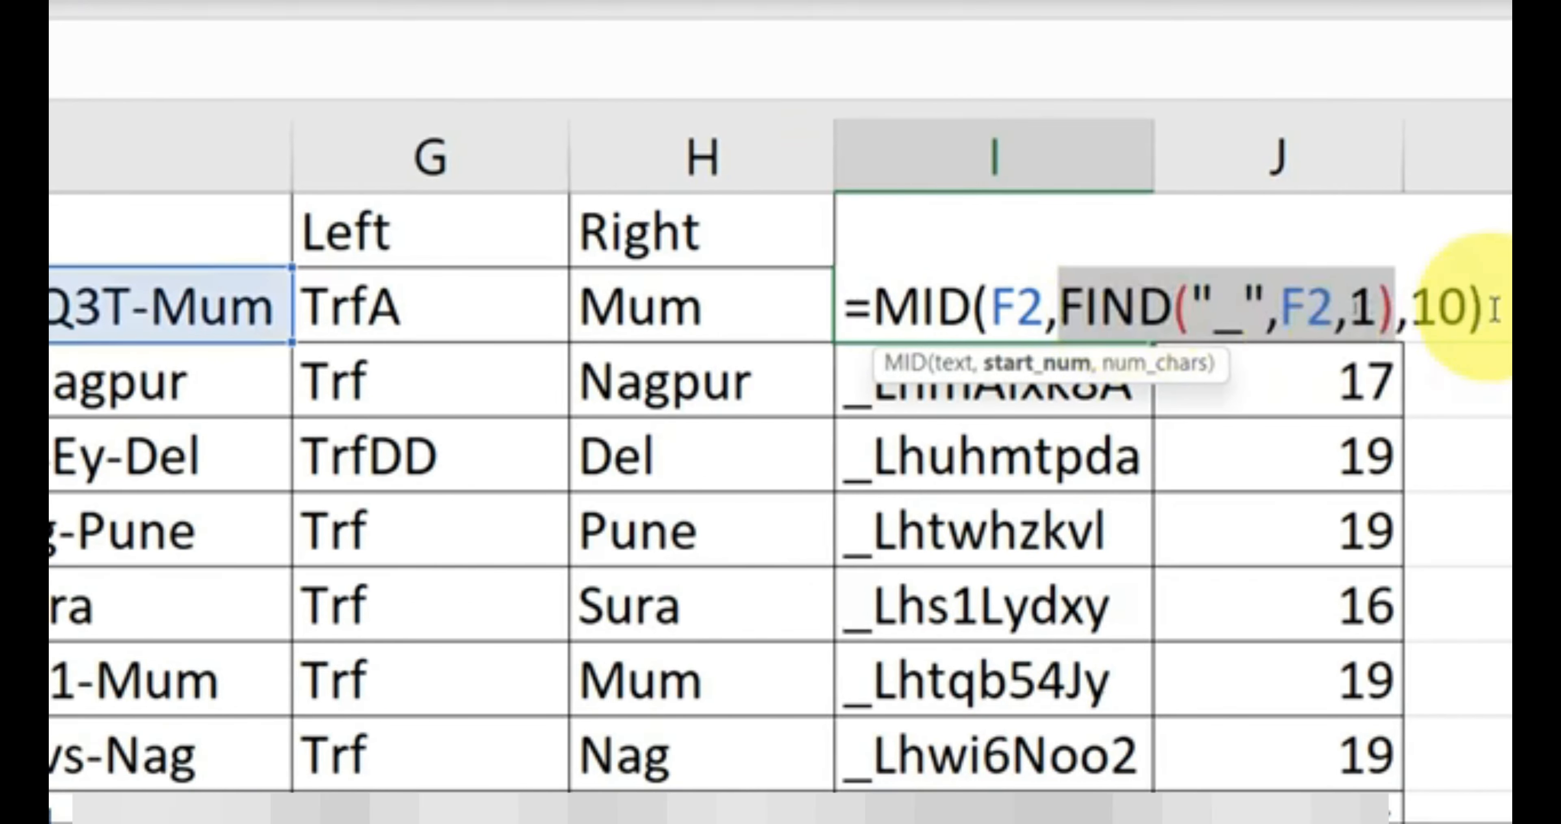
Add +1 after the FIND part of I2's MID formula and fill the revised formula down to I11
left_click(1434, 312)
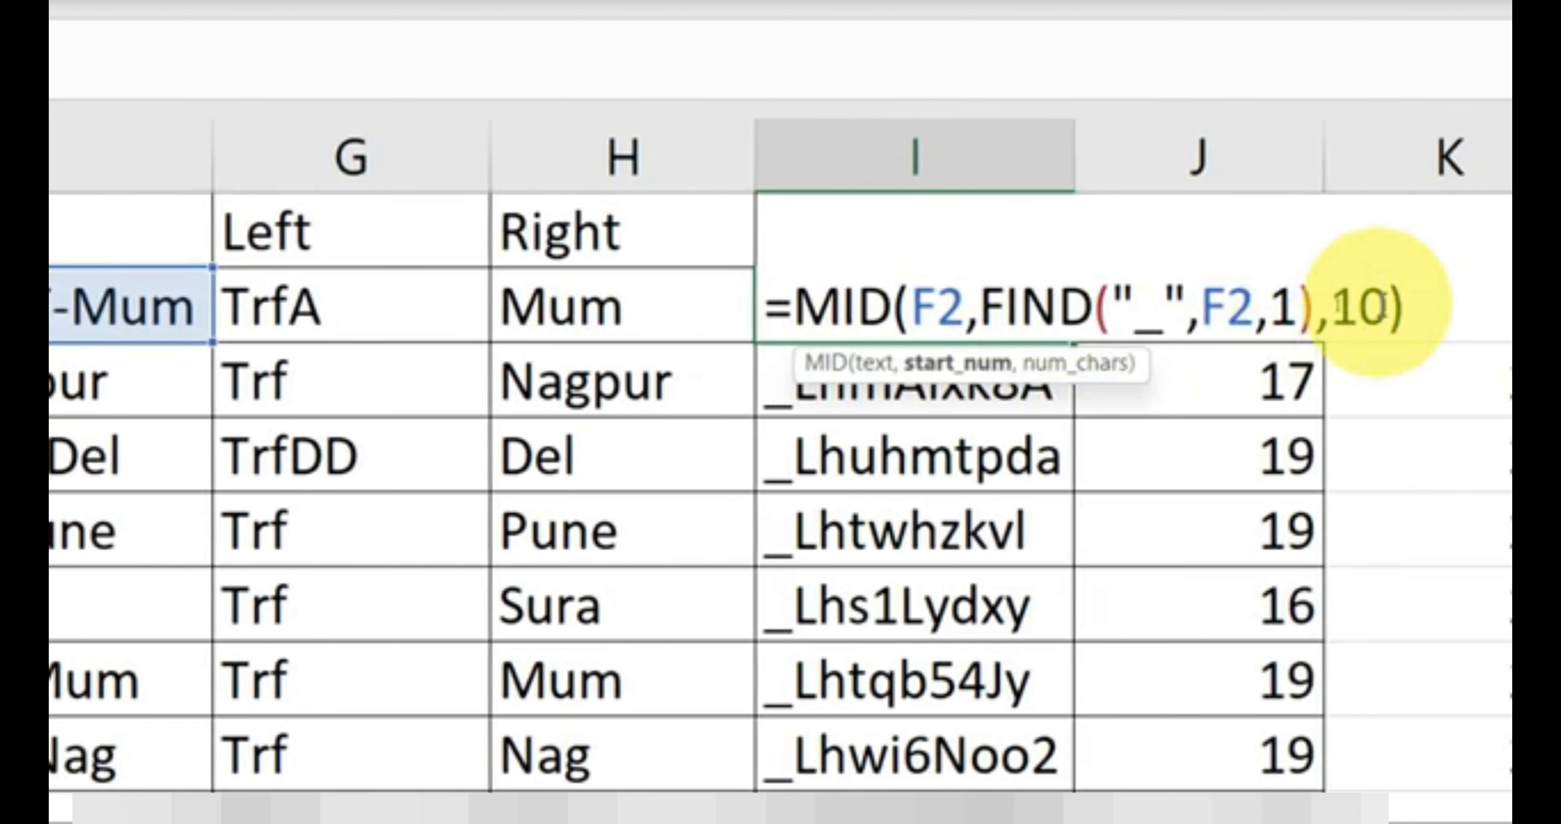
type("+")
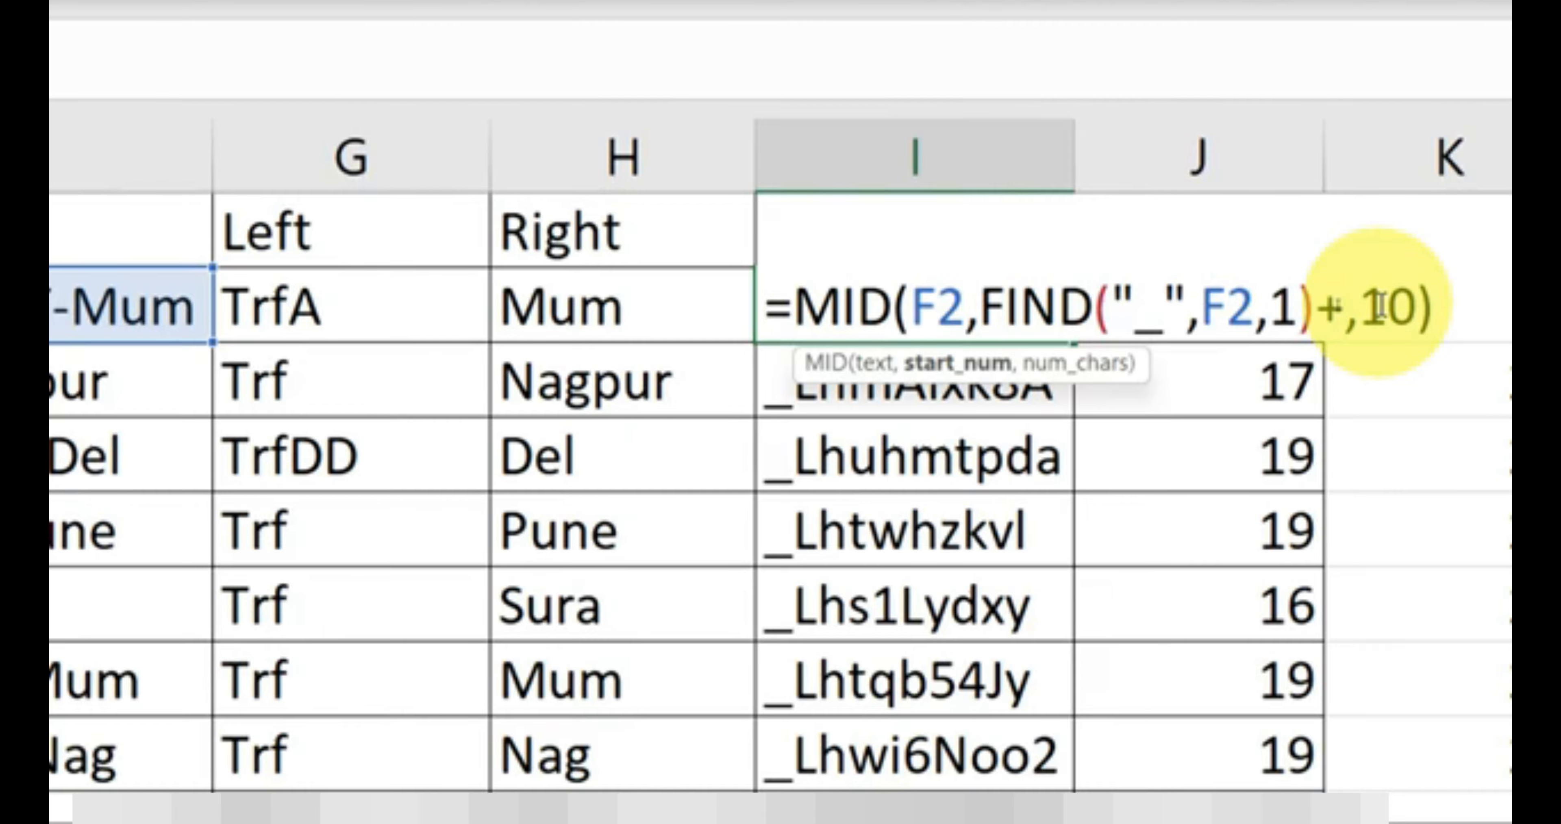
type("1")
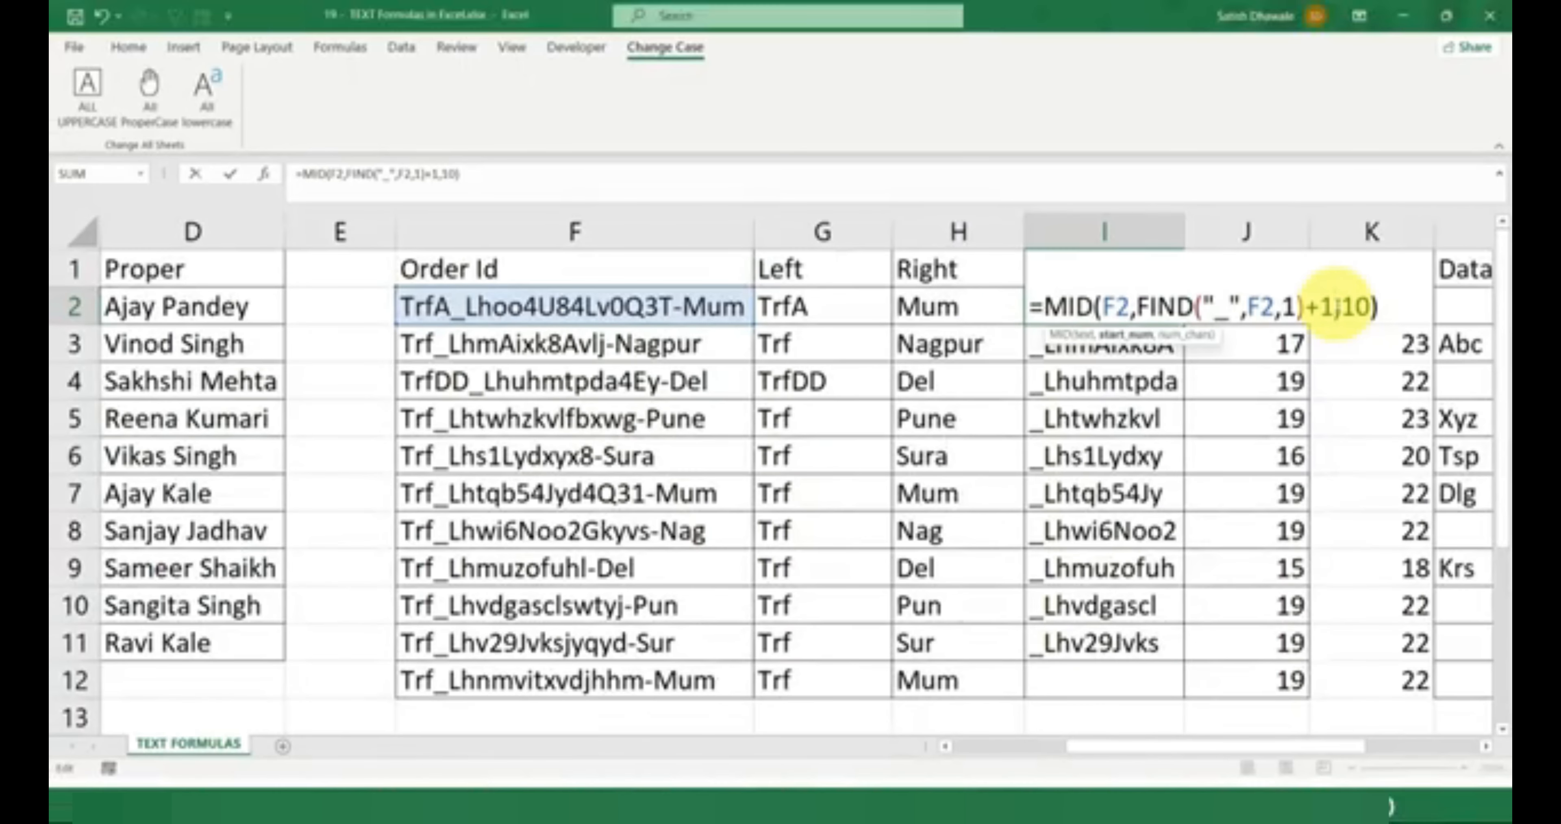
key("Return")
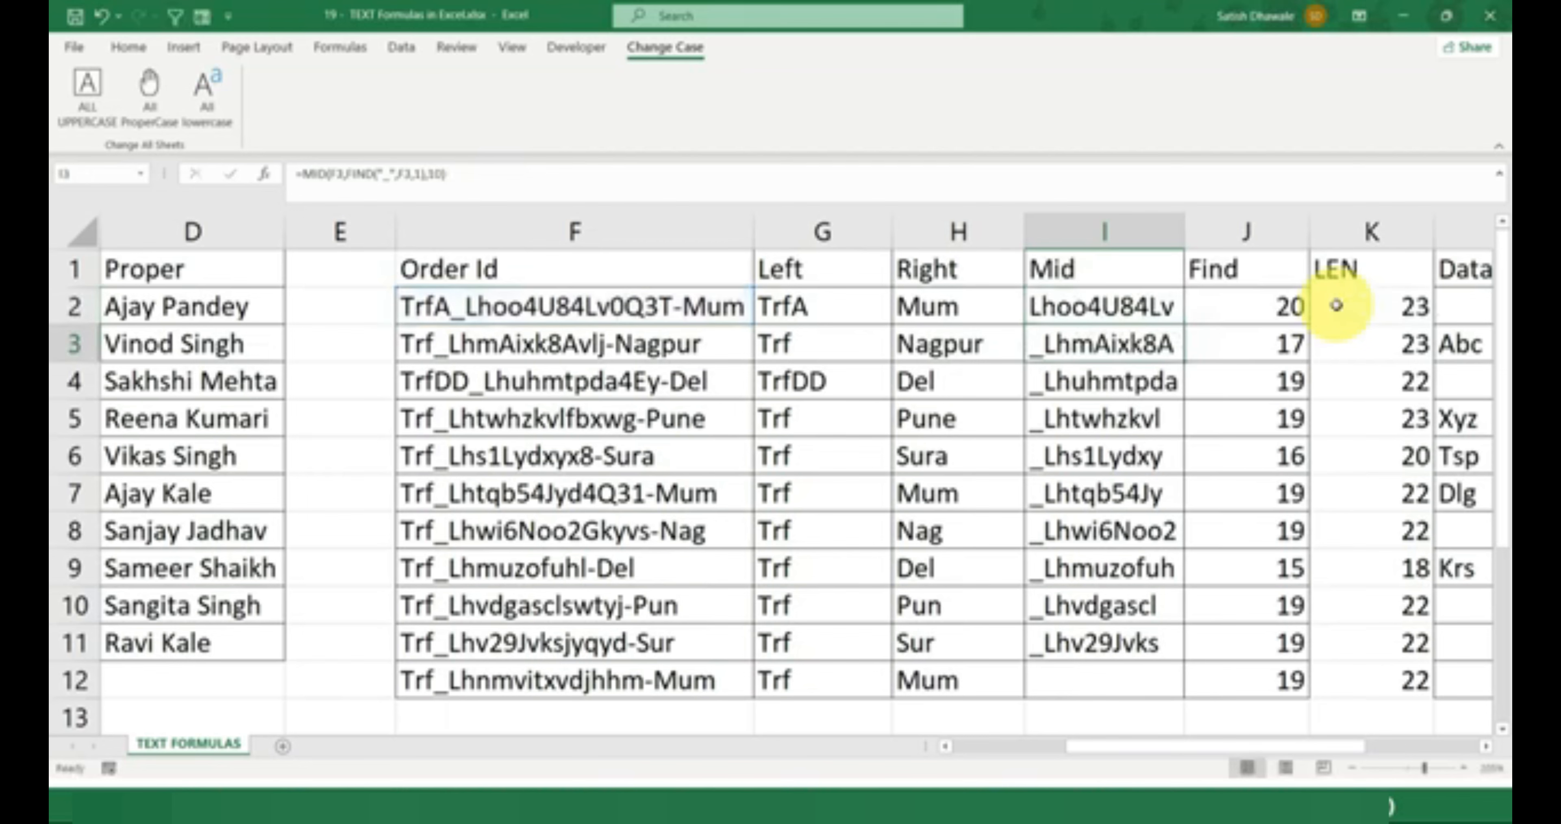
left_click(1121, 308)
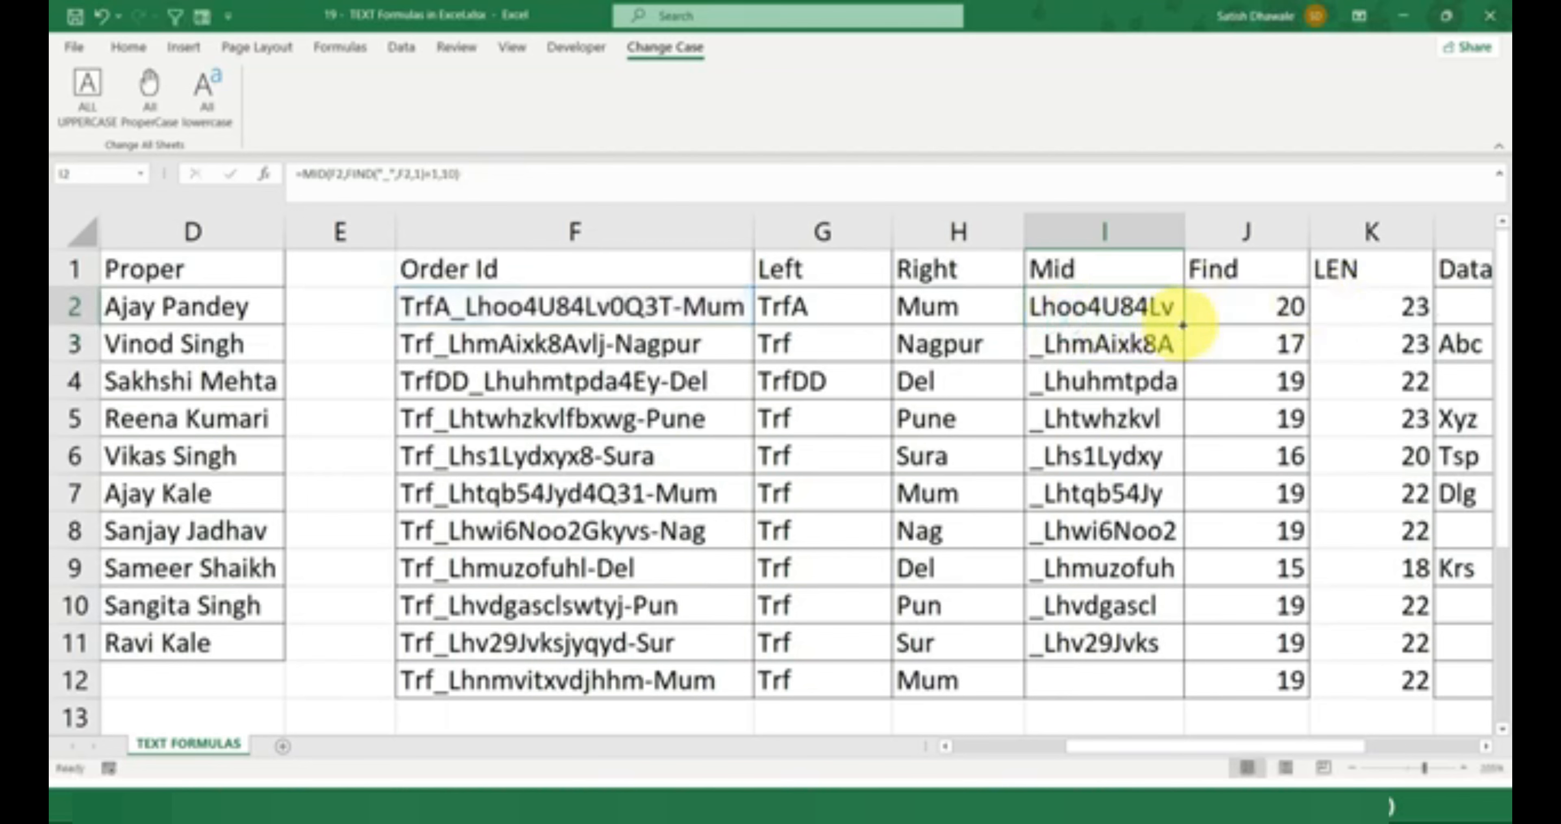
double_click(1185, 326)
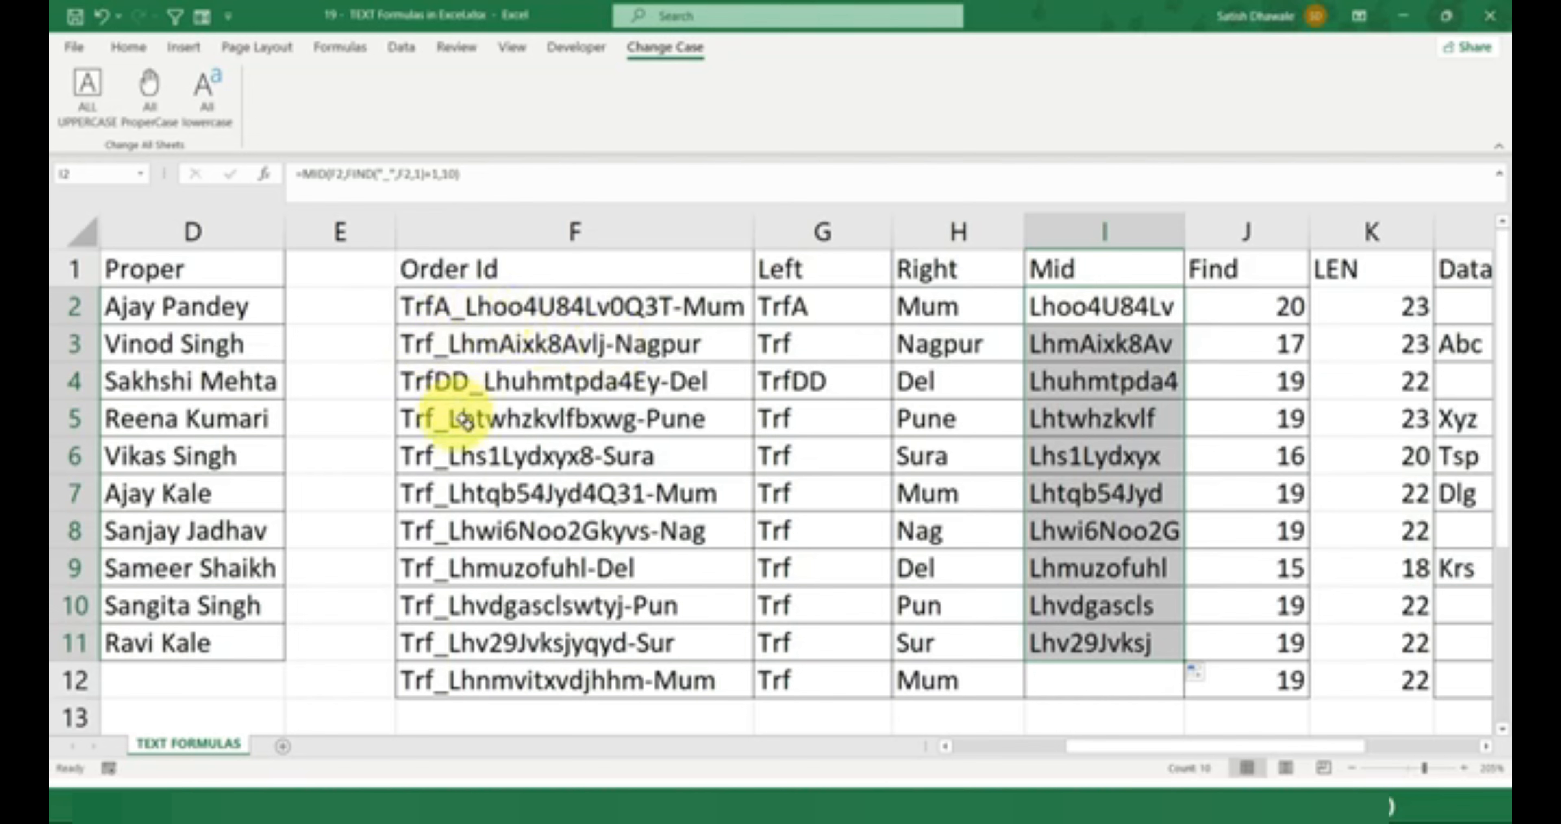
Set the number of characters in I2's MID formula to 30 and fit the Mid column's width to its contents
double_click(1122, 306)
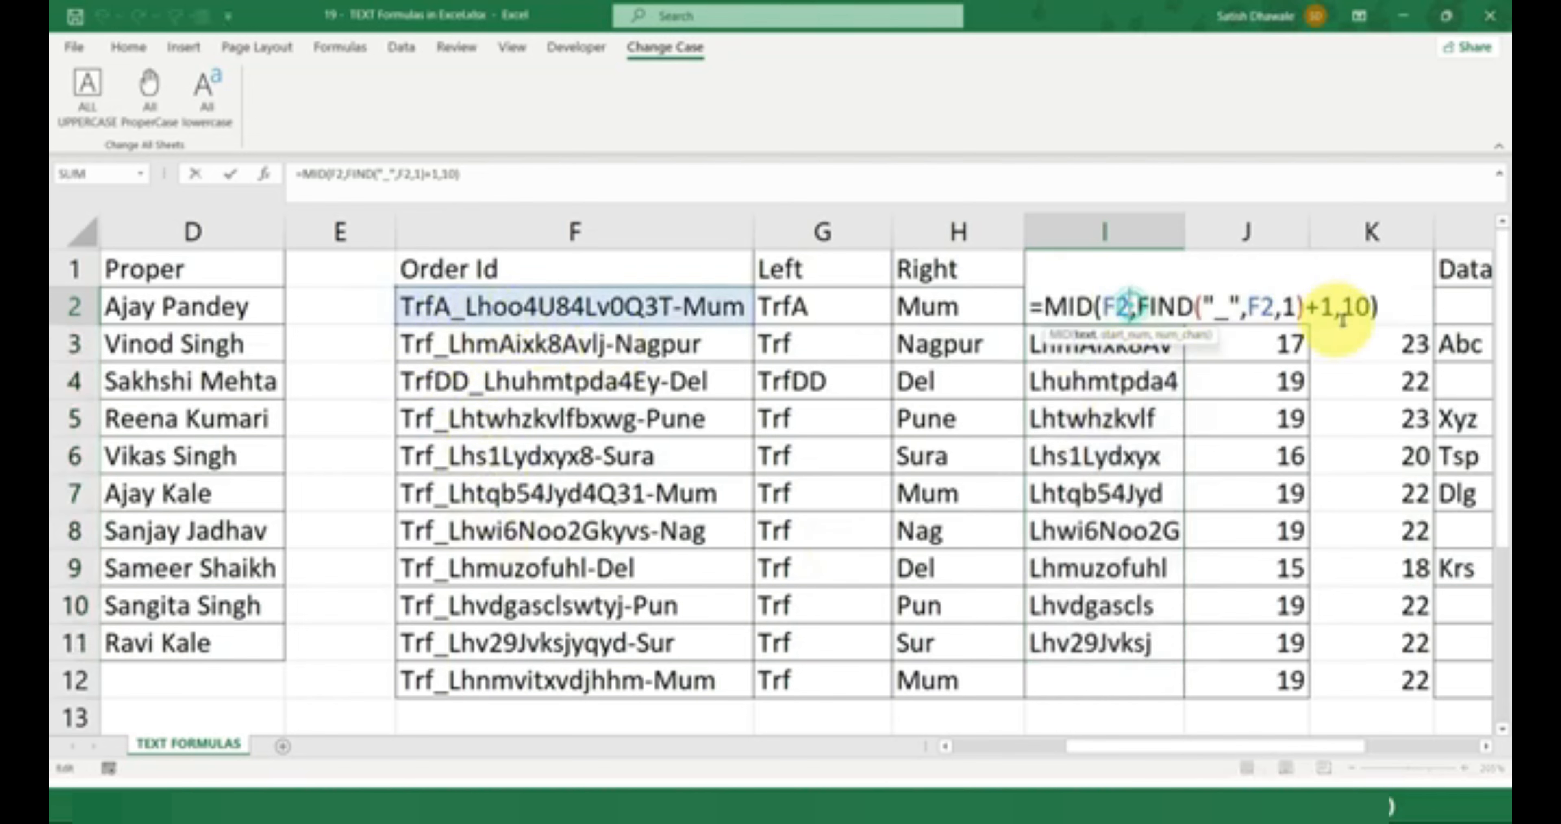
double_click(1347, 308)
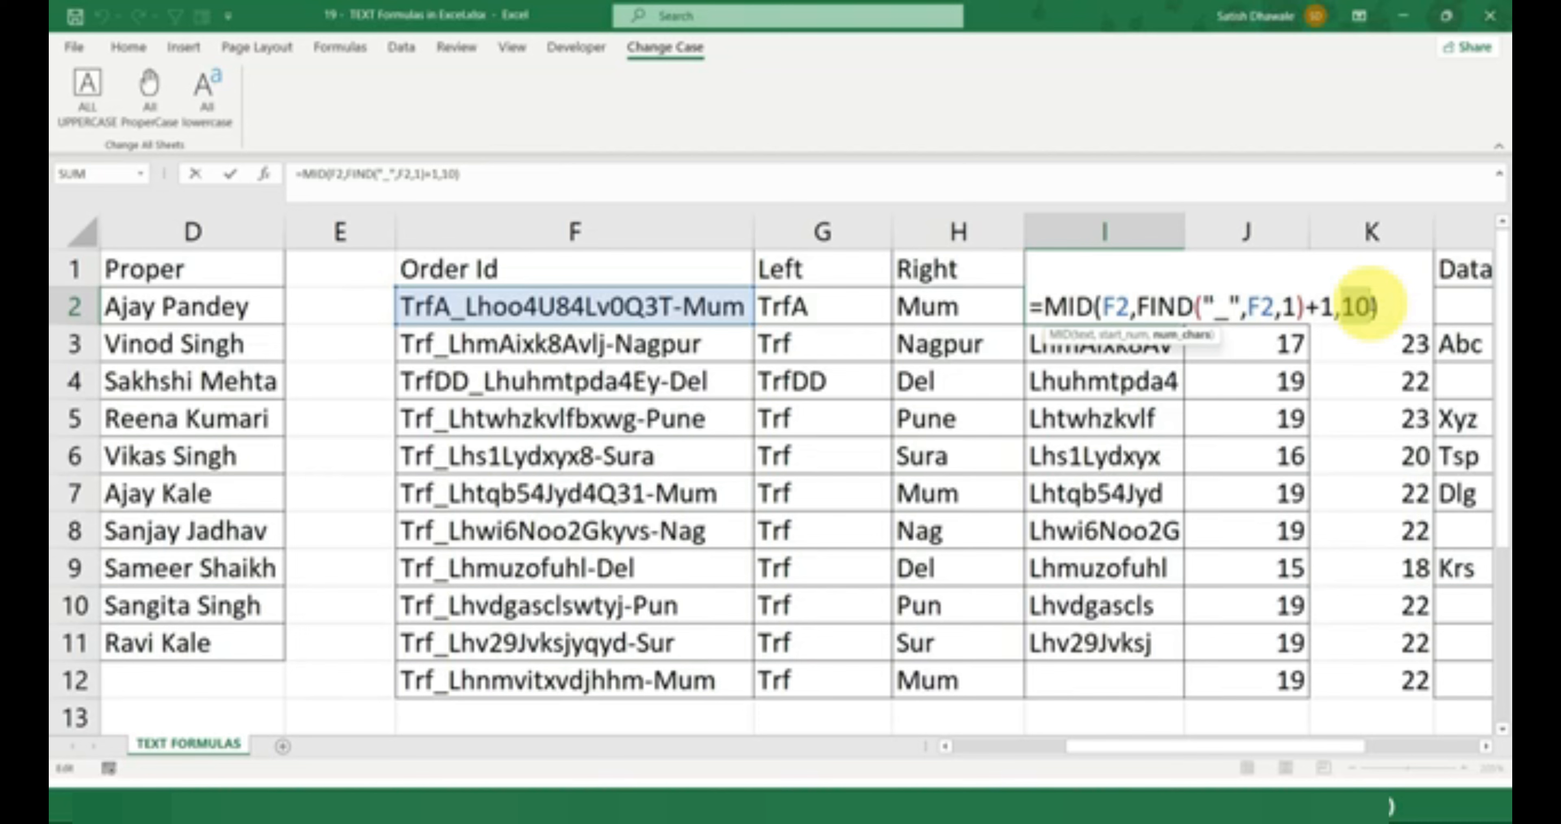
type("30")
key("Return")
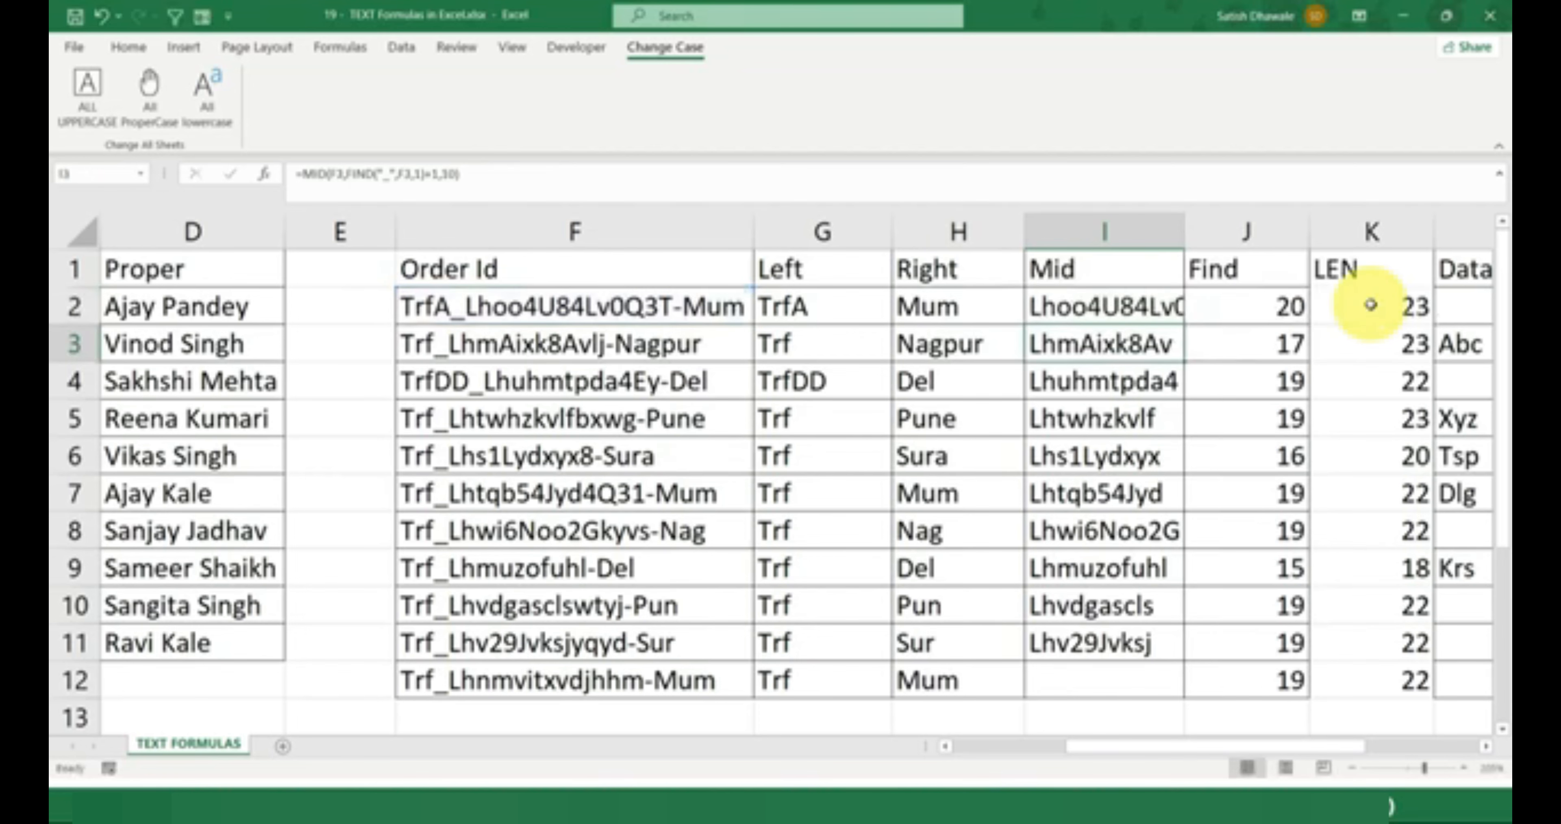
double_click(1177, 226)
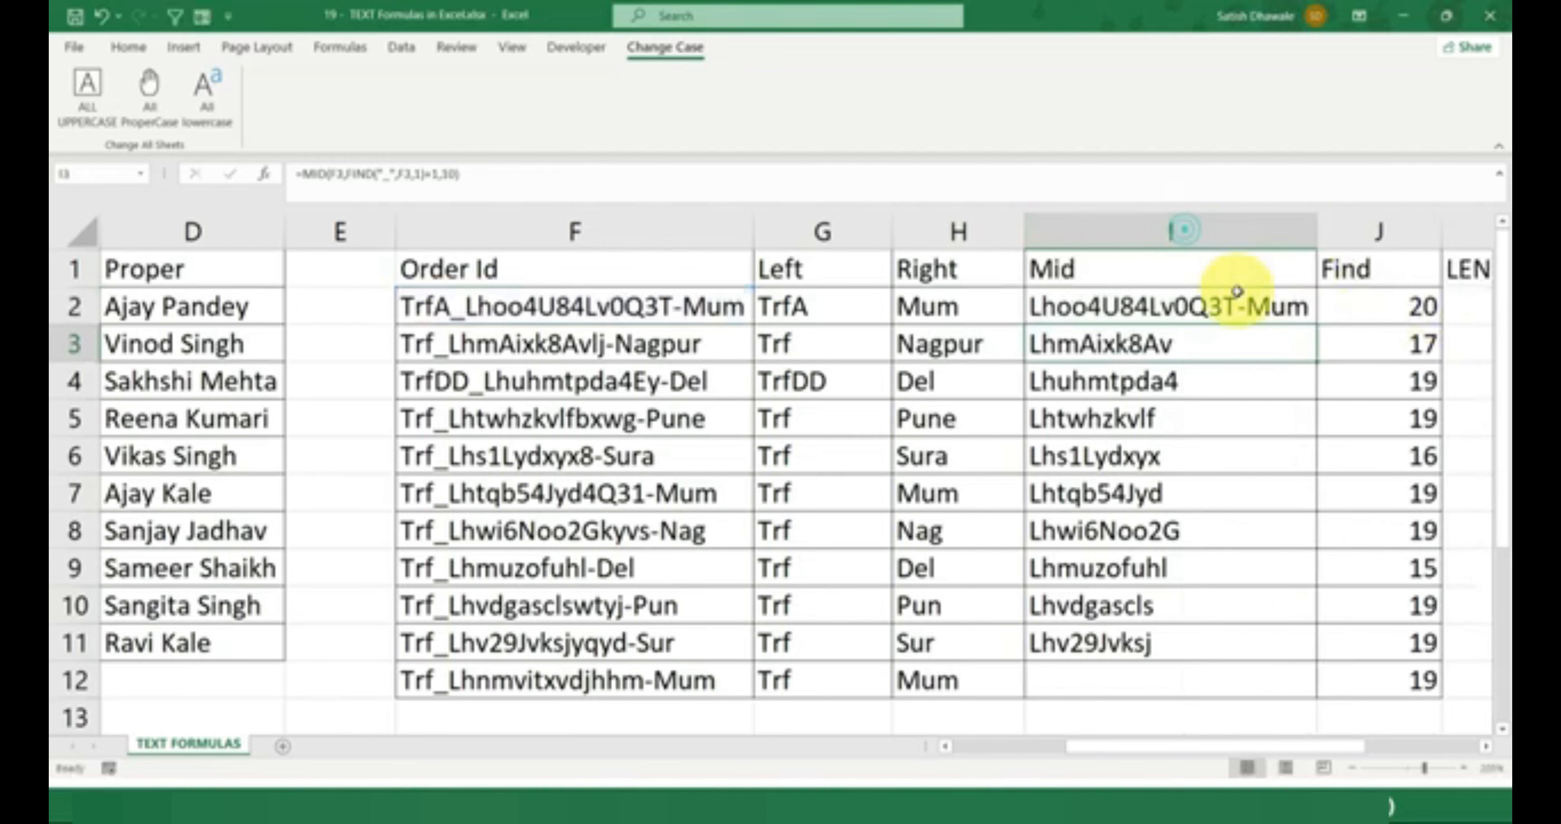
Examine the FIND formula in J2 that locates the hyphen in F2's order ID
left_click(677, 312)
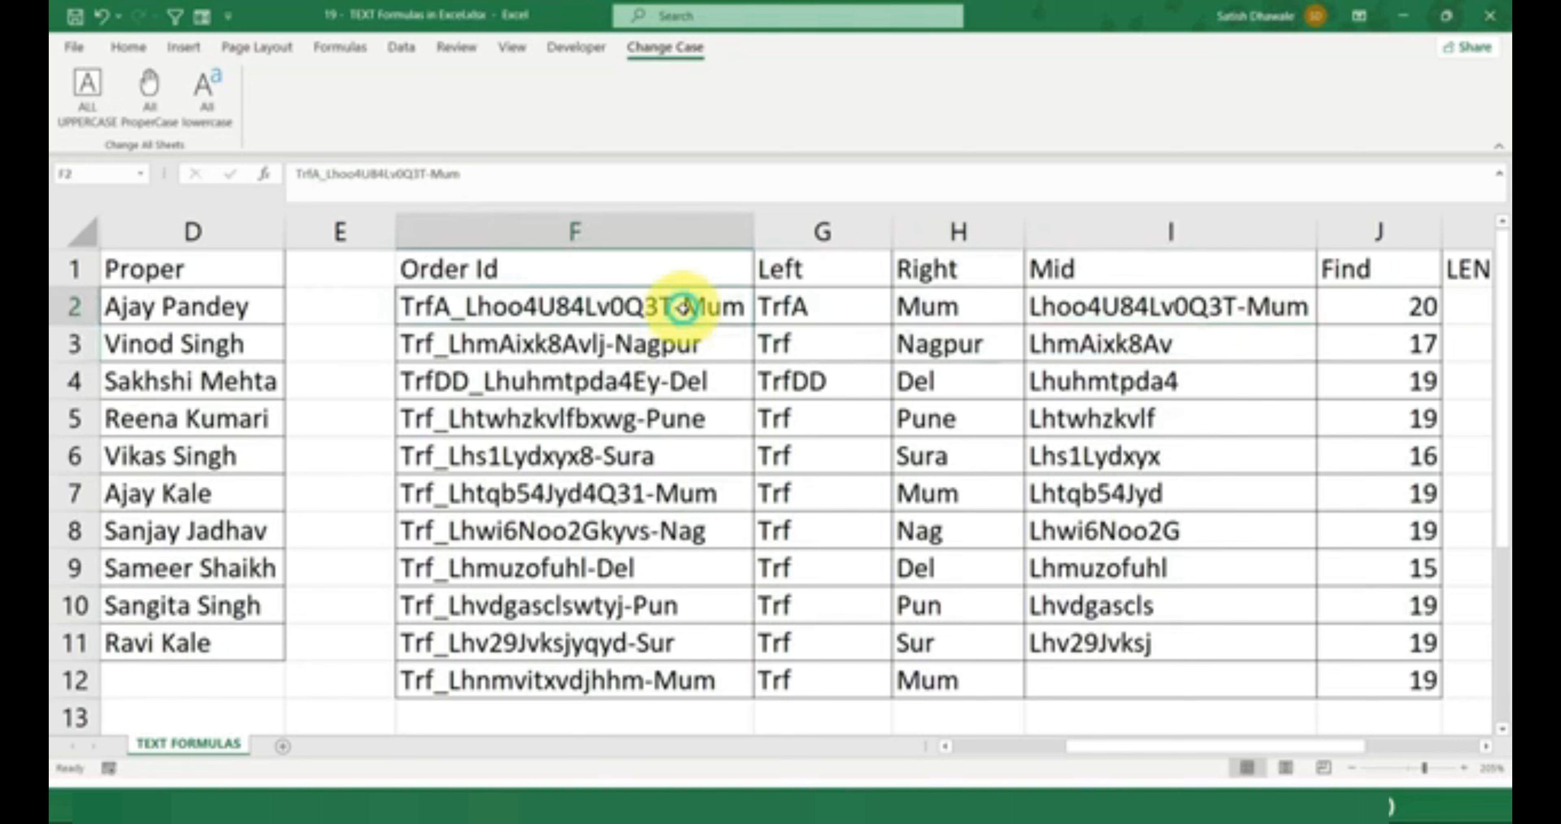
left_click(1264, 309)
left_click(1427, 306)
double_click(1421, 305)
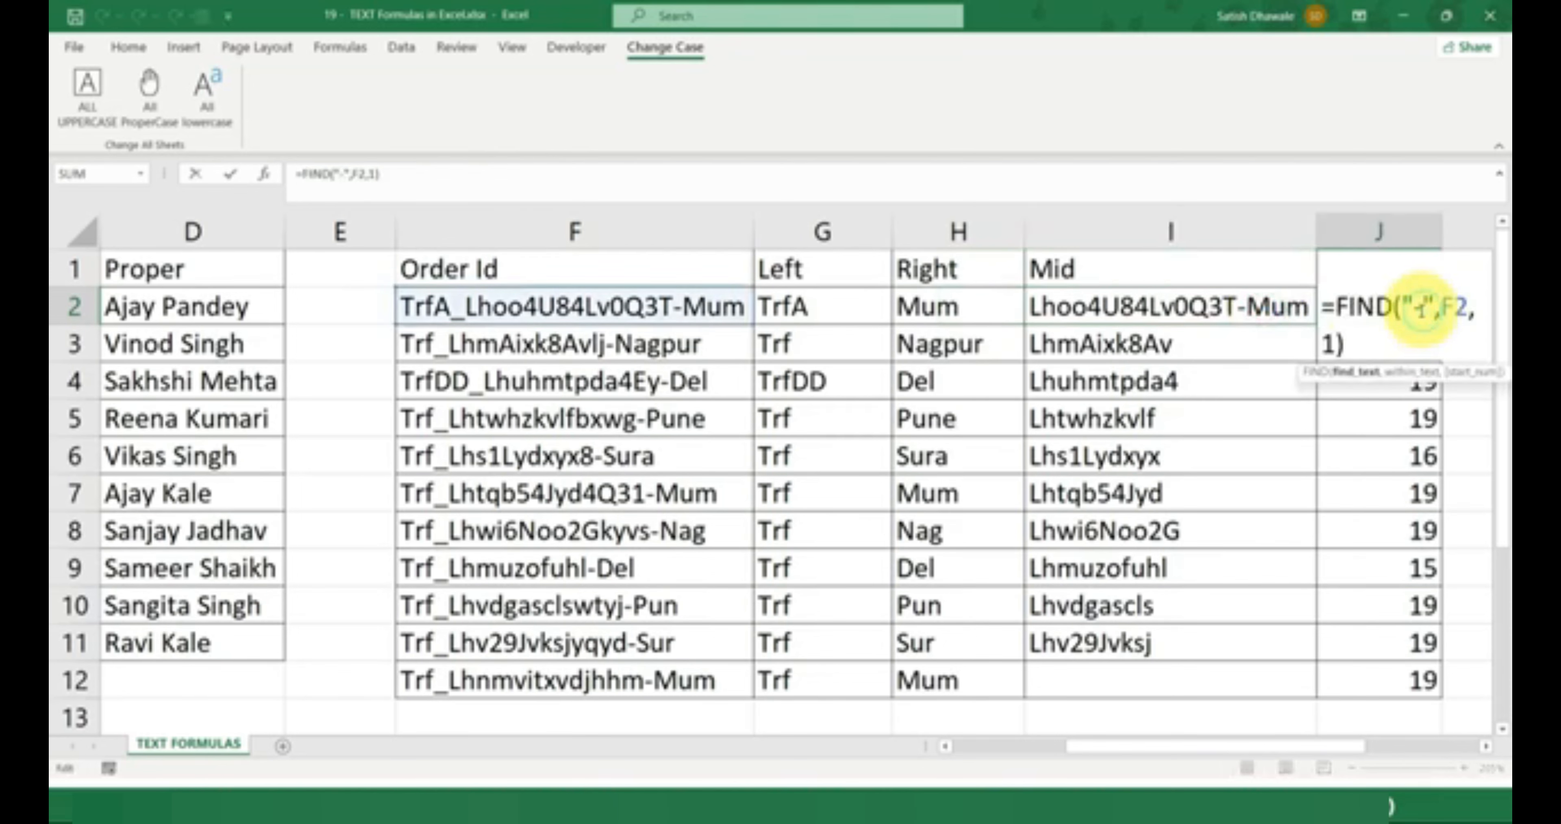
key("Escape")
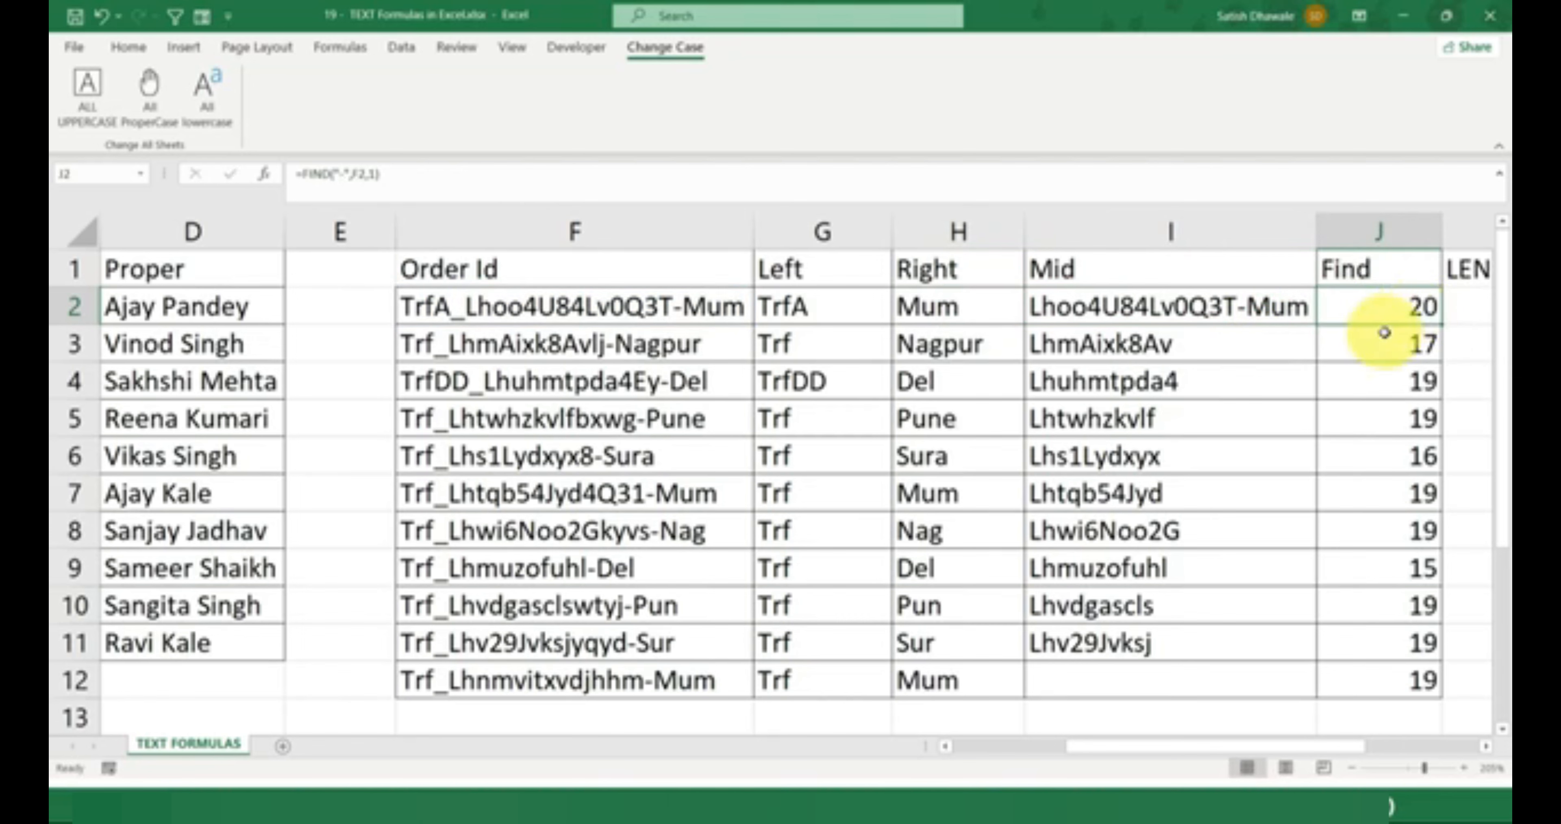
Highlight the text between the underscore and hyphen in F2, and recheck the hyphen FIND formula in J2
double_click(464, 306)
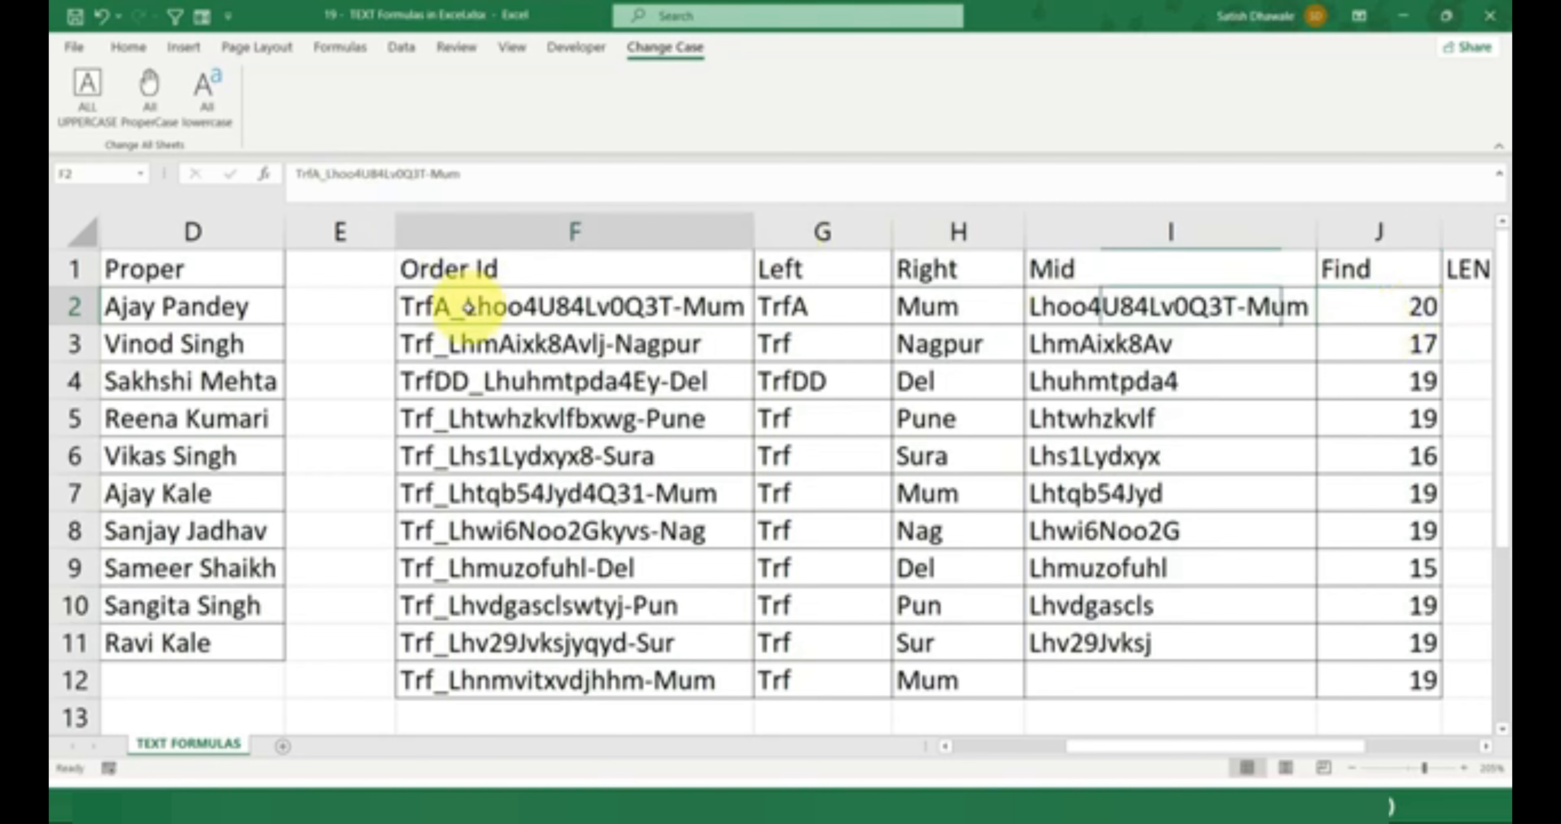
left_click_drag(464, 306, 666, 325)
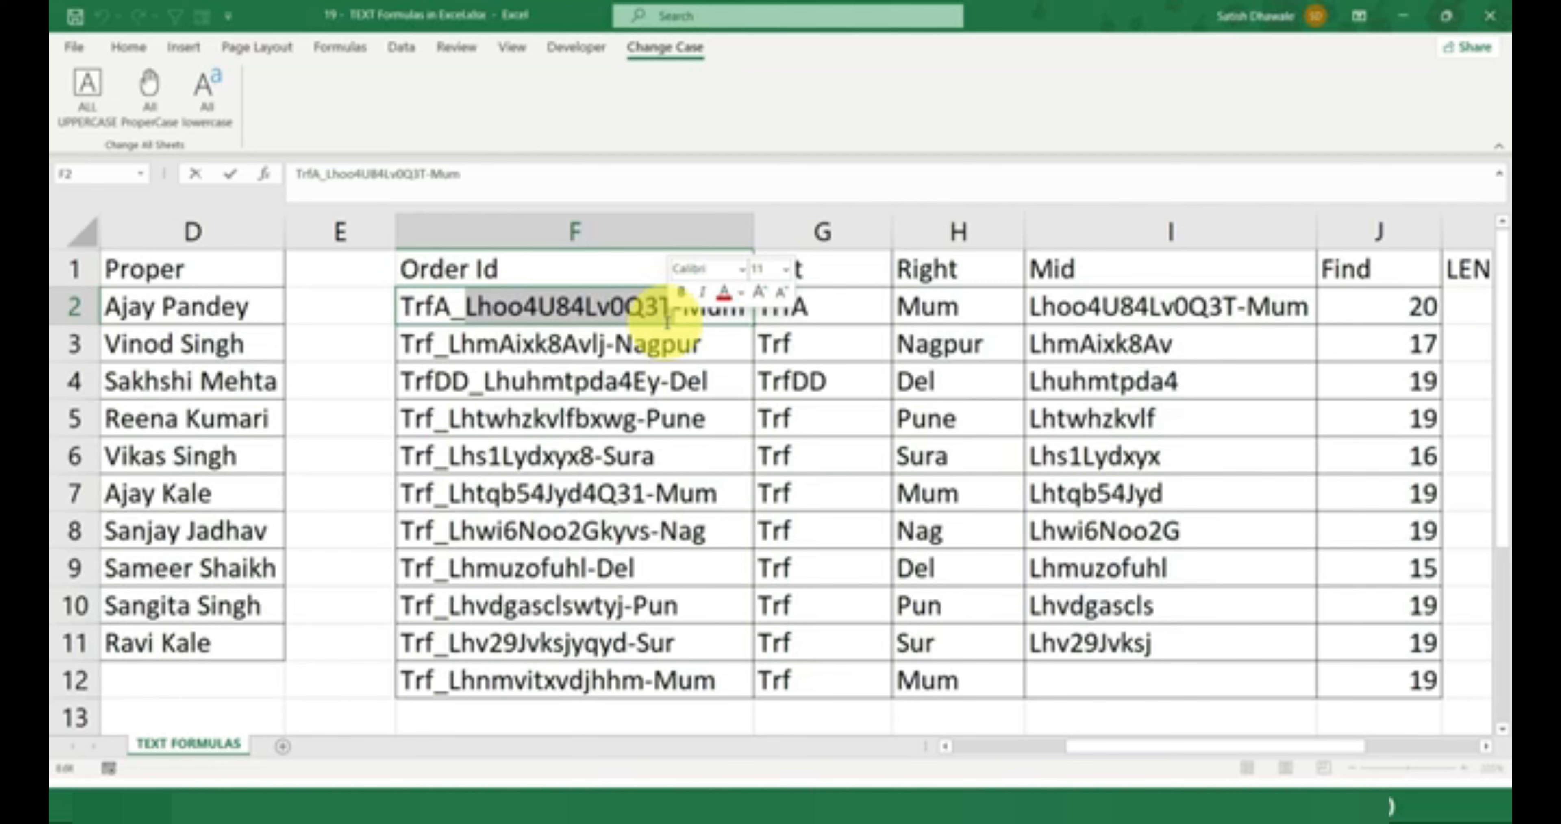
key("Return")
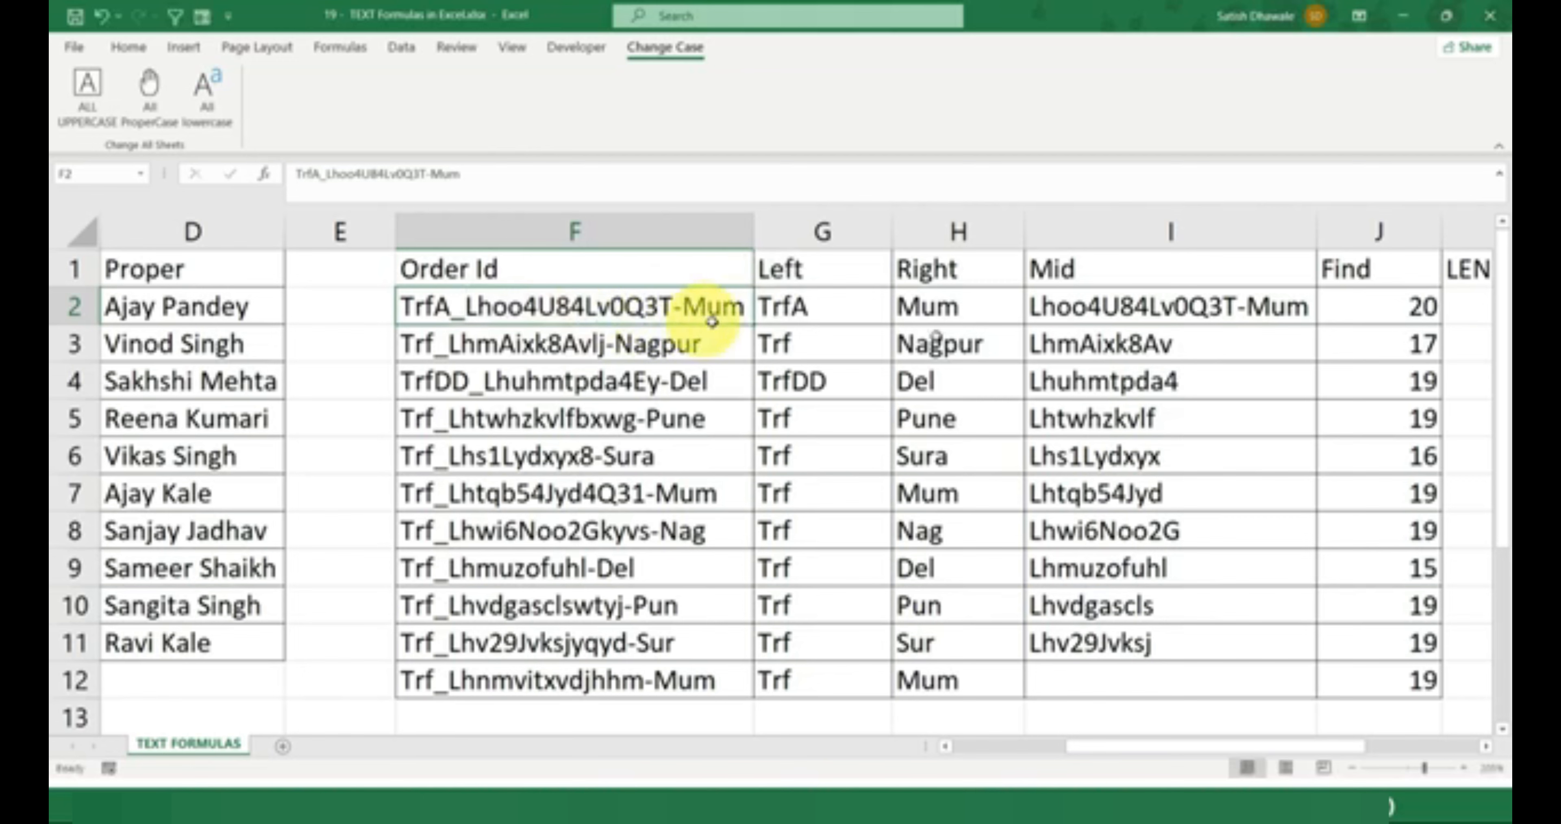
double_click(1424, 306)
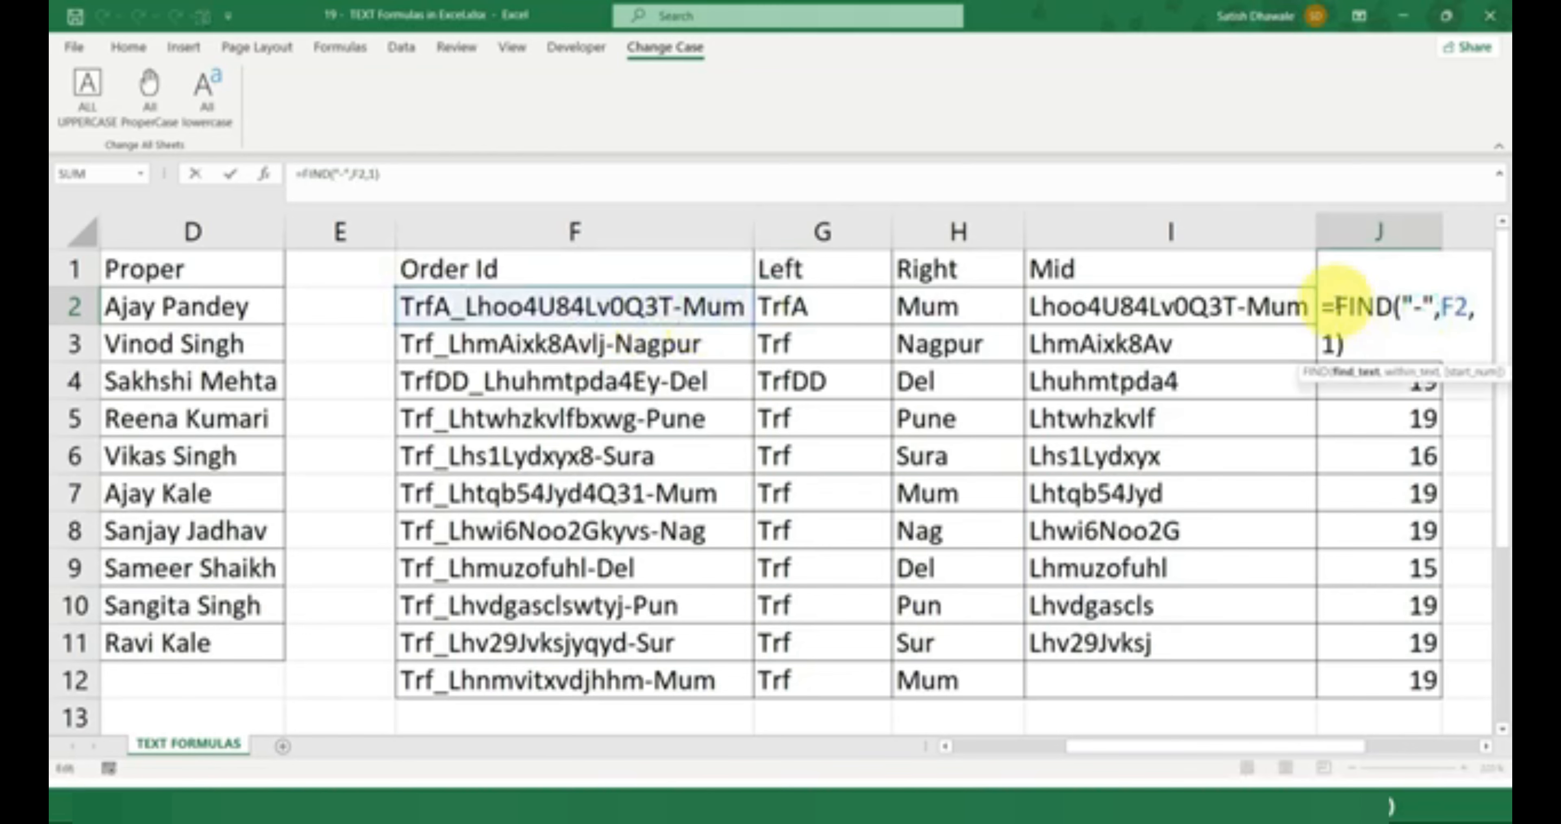
key("ctrl+Return")
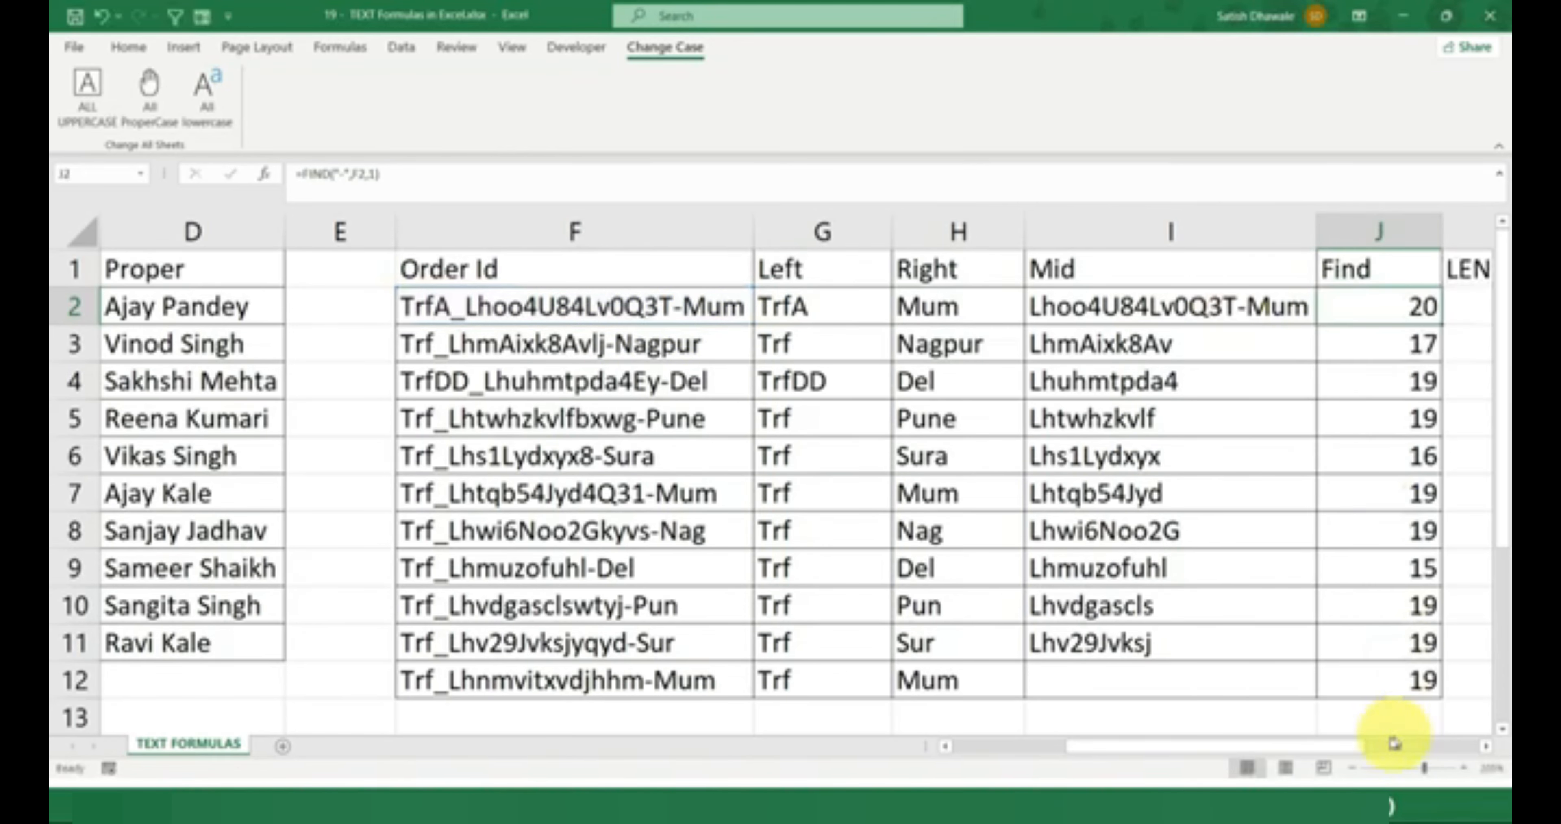
Inspect the number-of-characters argument in I2's MID formula and keep the formula as it is
left_click(1209, 312)
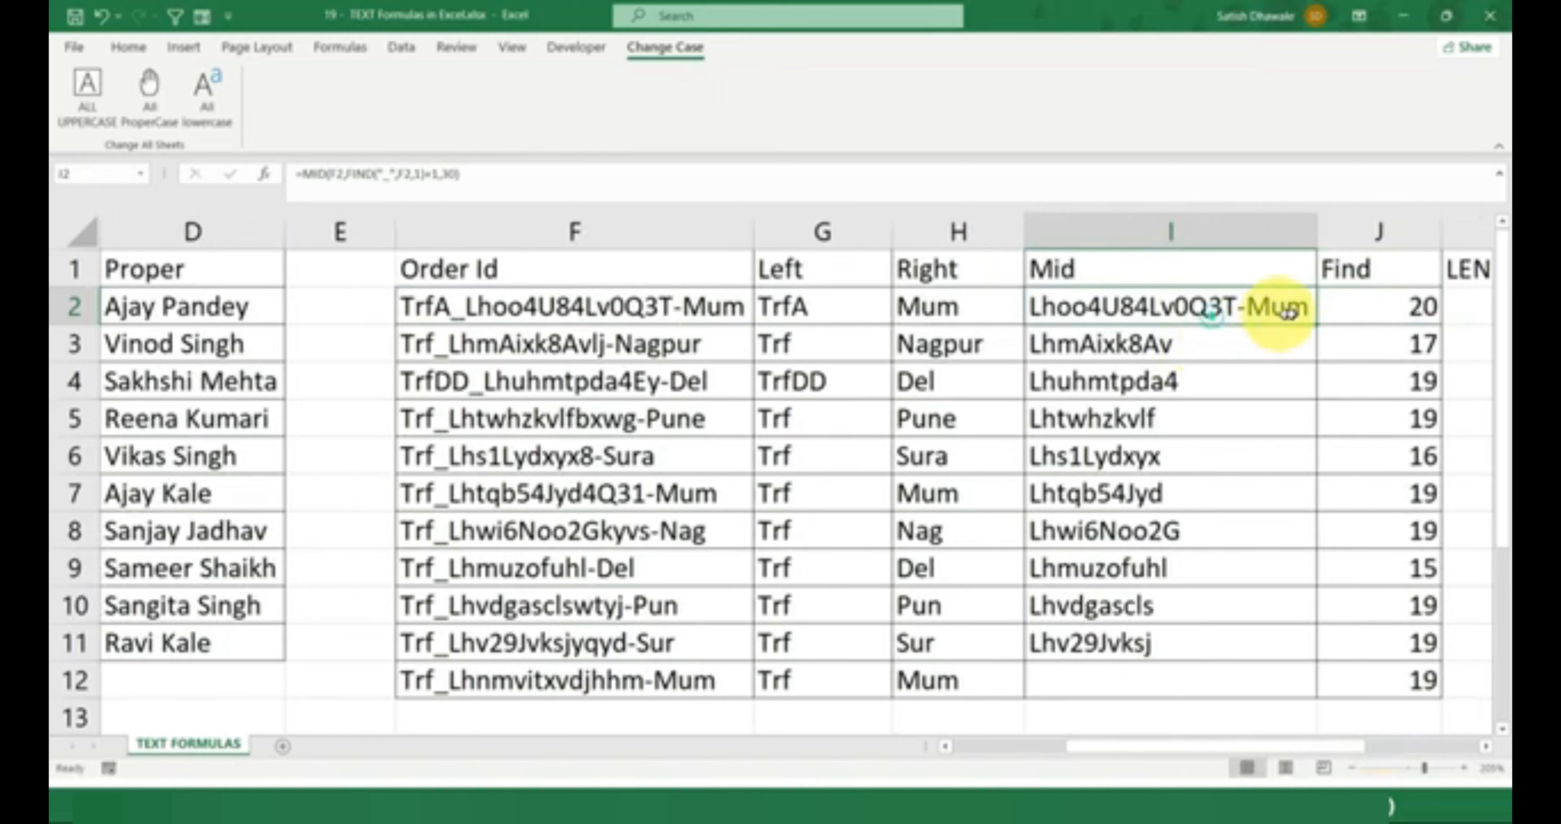
double_click(1303, 309)
double_click(1348, 302)
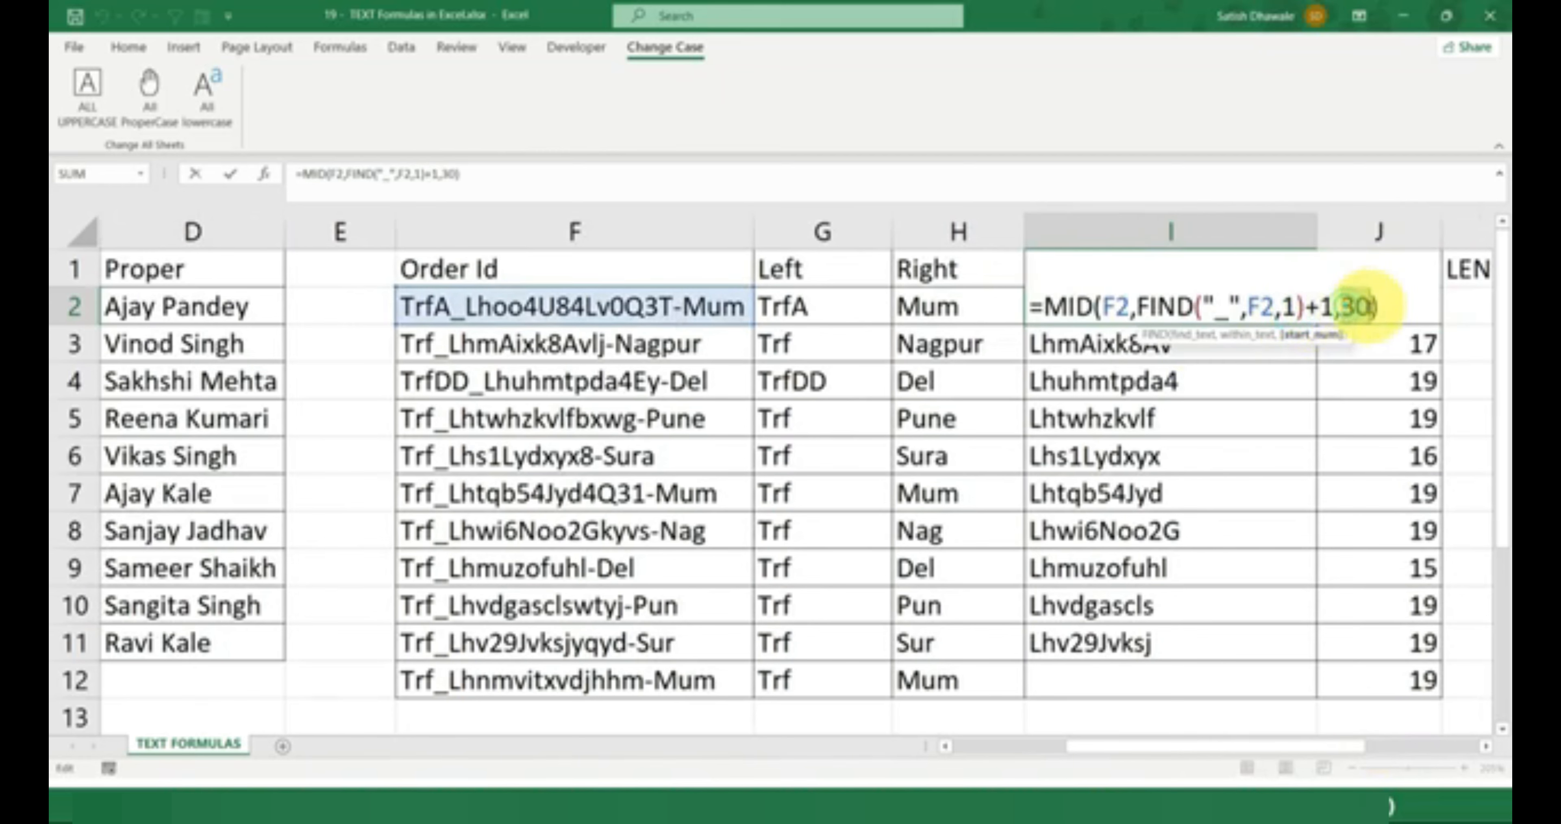
key("Return")
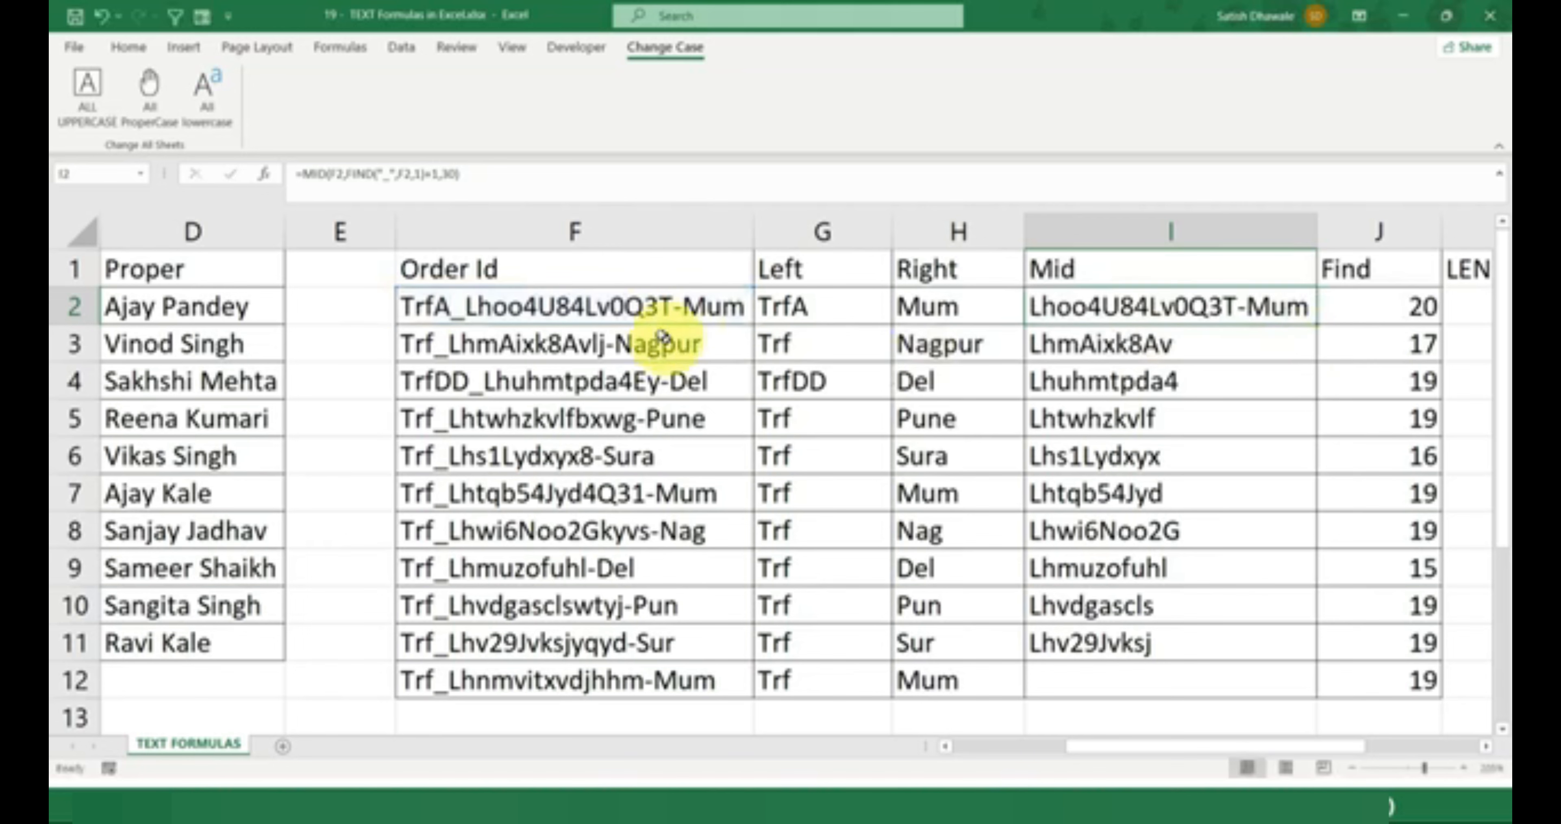
left_click(670, 311)
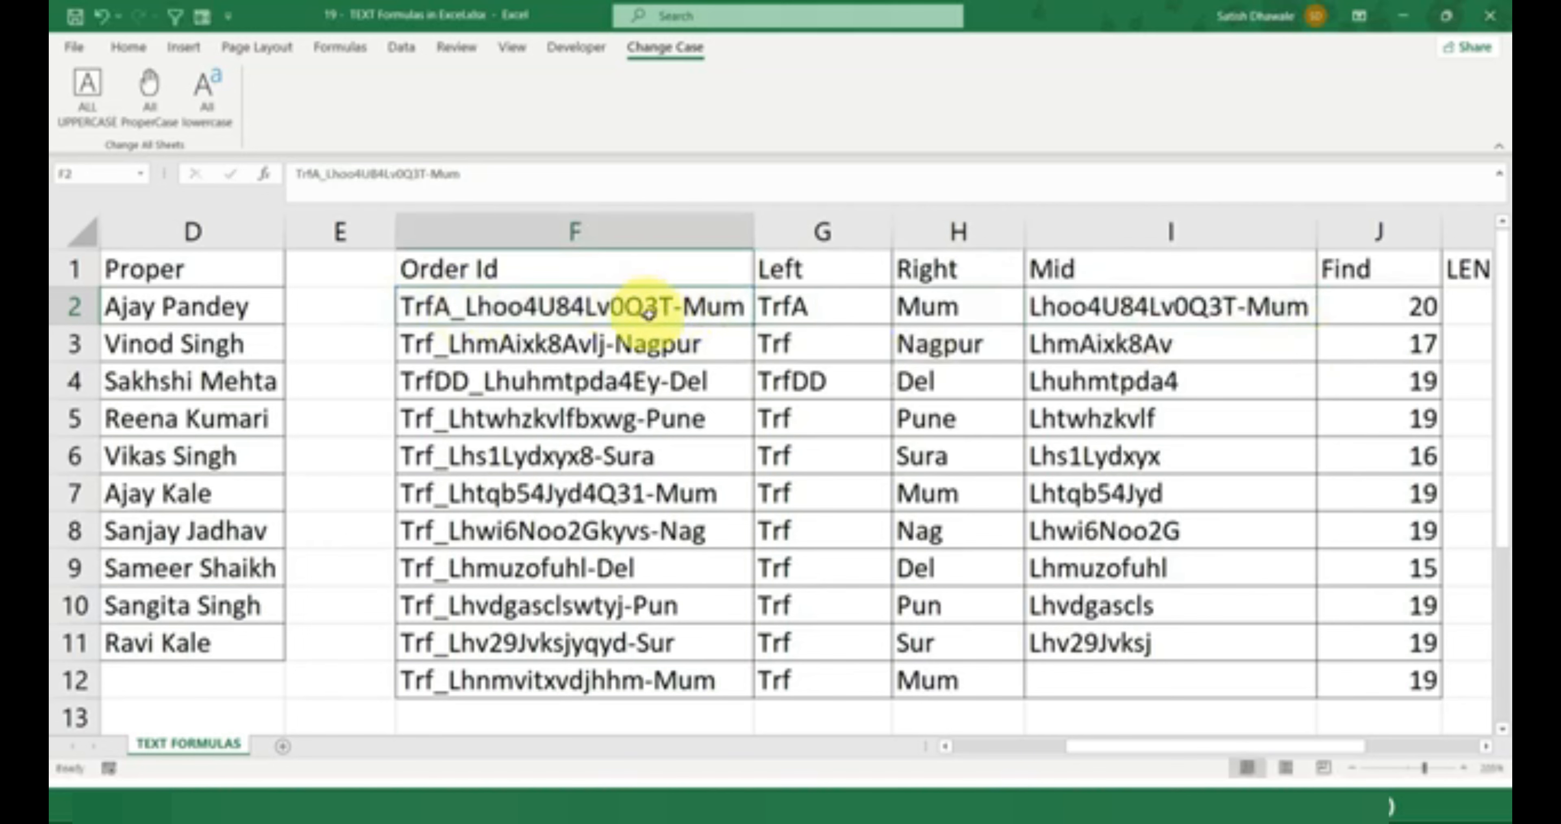
scroll(456, 307, "down", 1)
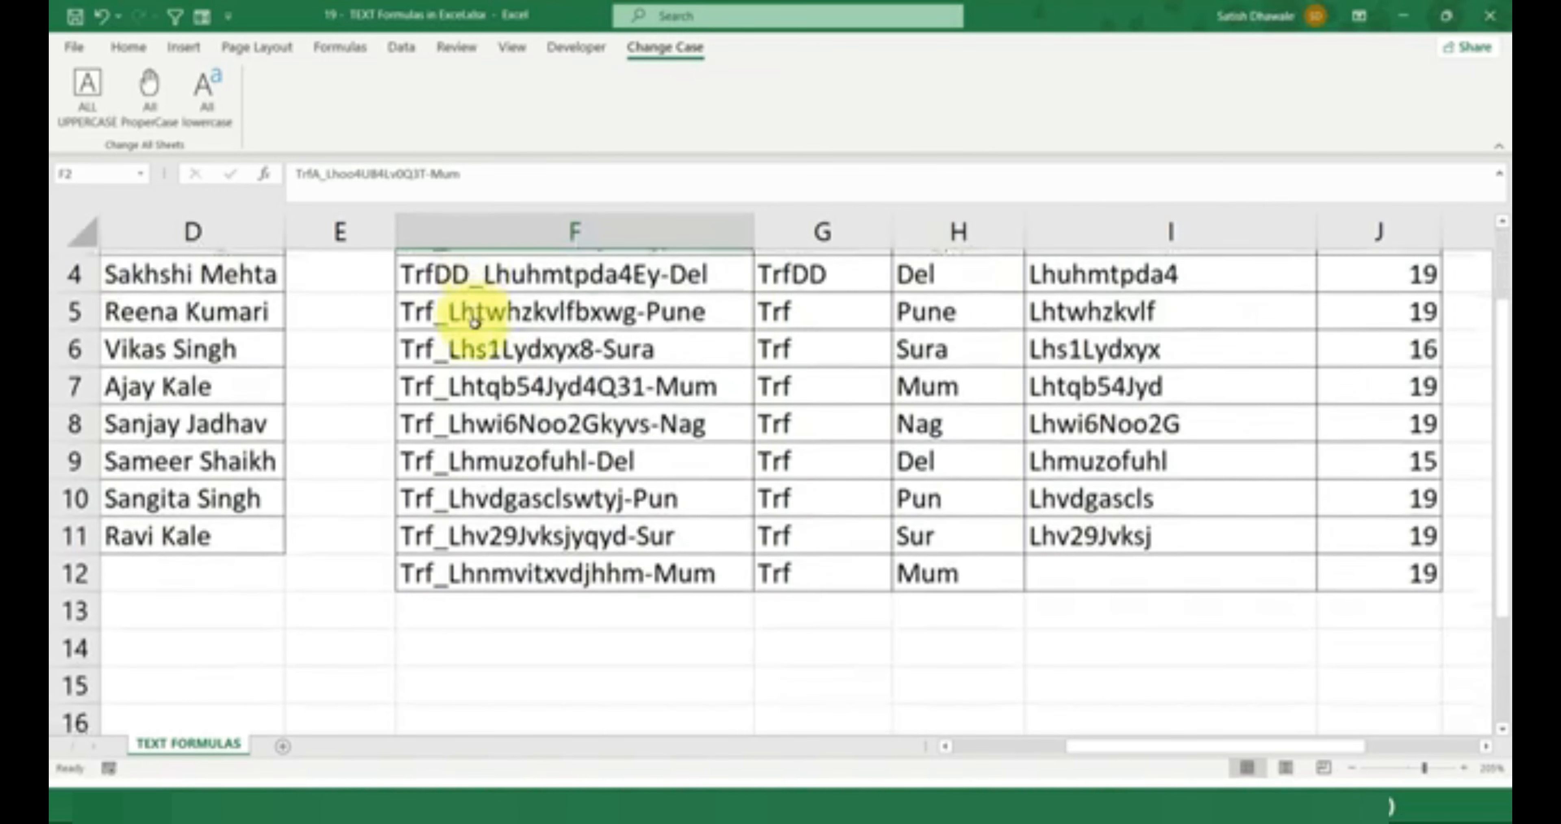
scroll(455, 315, "up", 1)
scroll(540, 370, "down", 2)
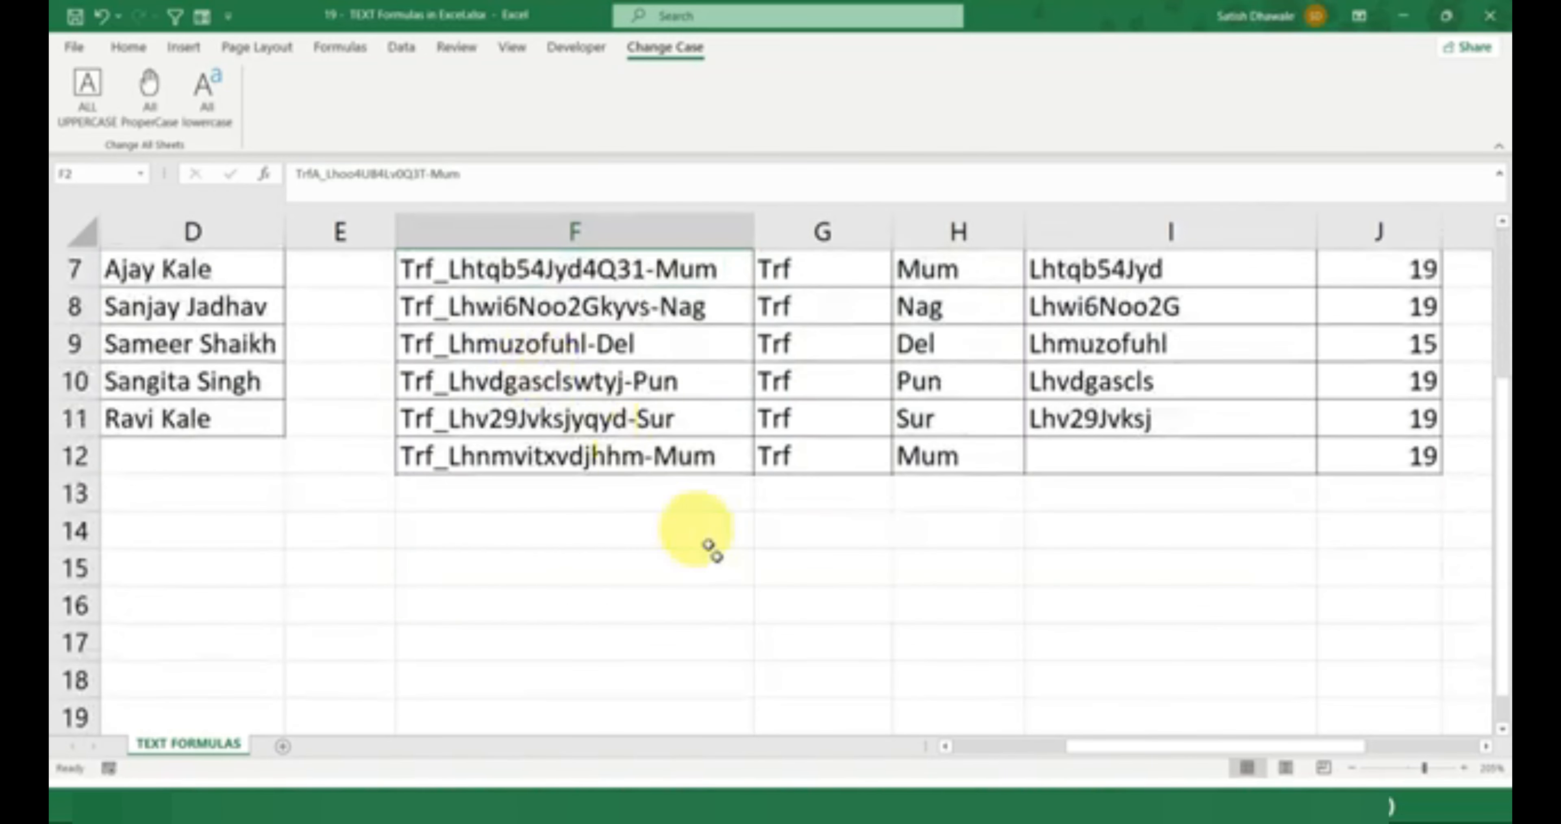
left_click(822, 569)
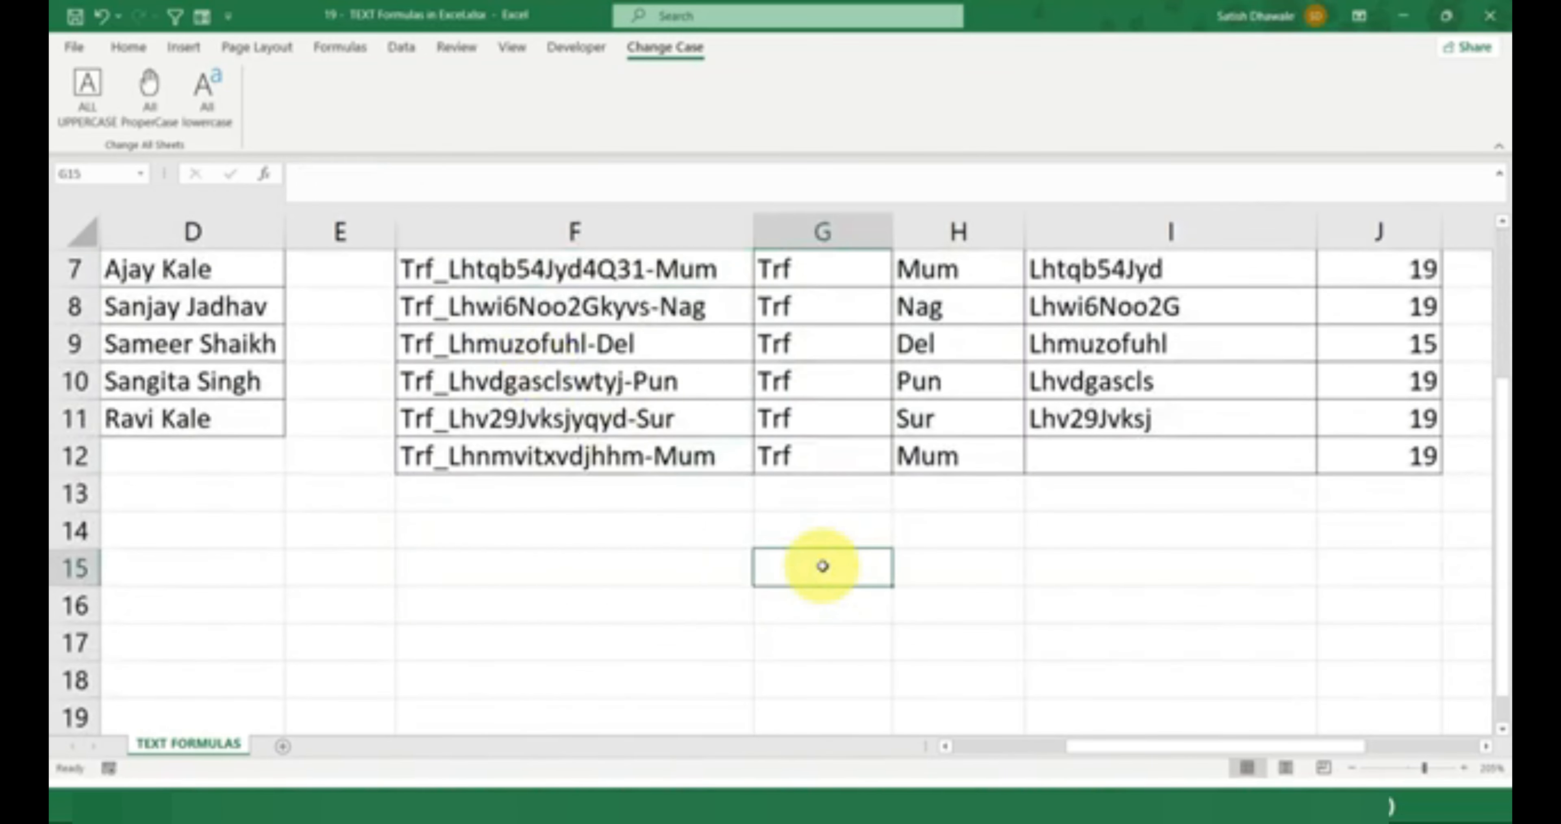
scroll(823, 566, "up", 2)
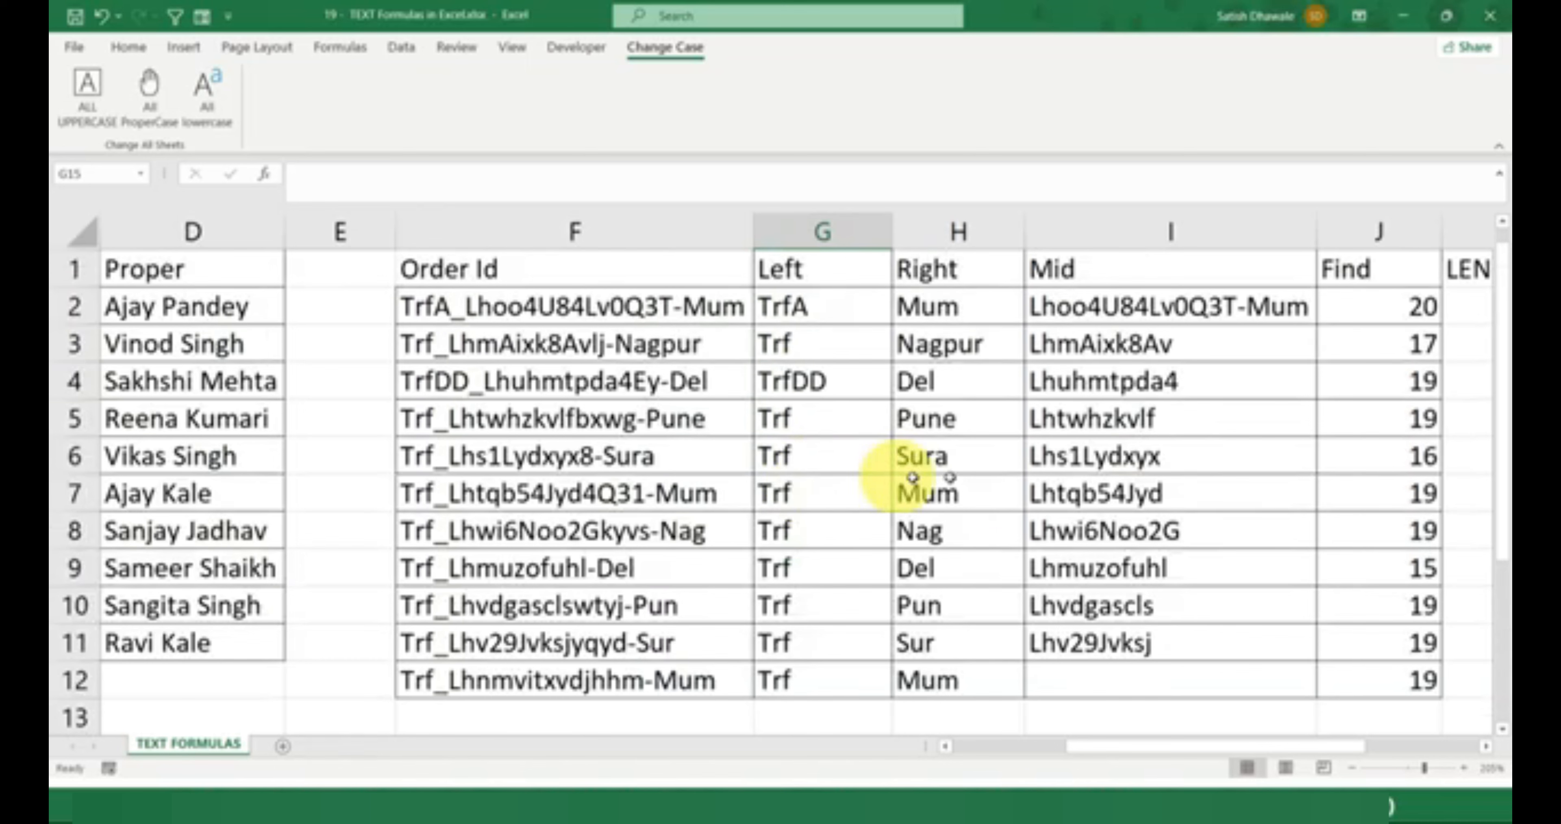
left_click(1406, 310)
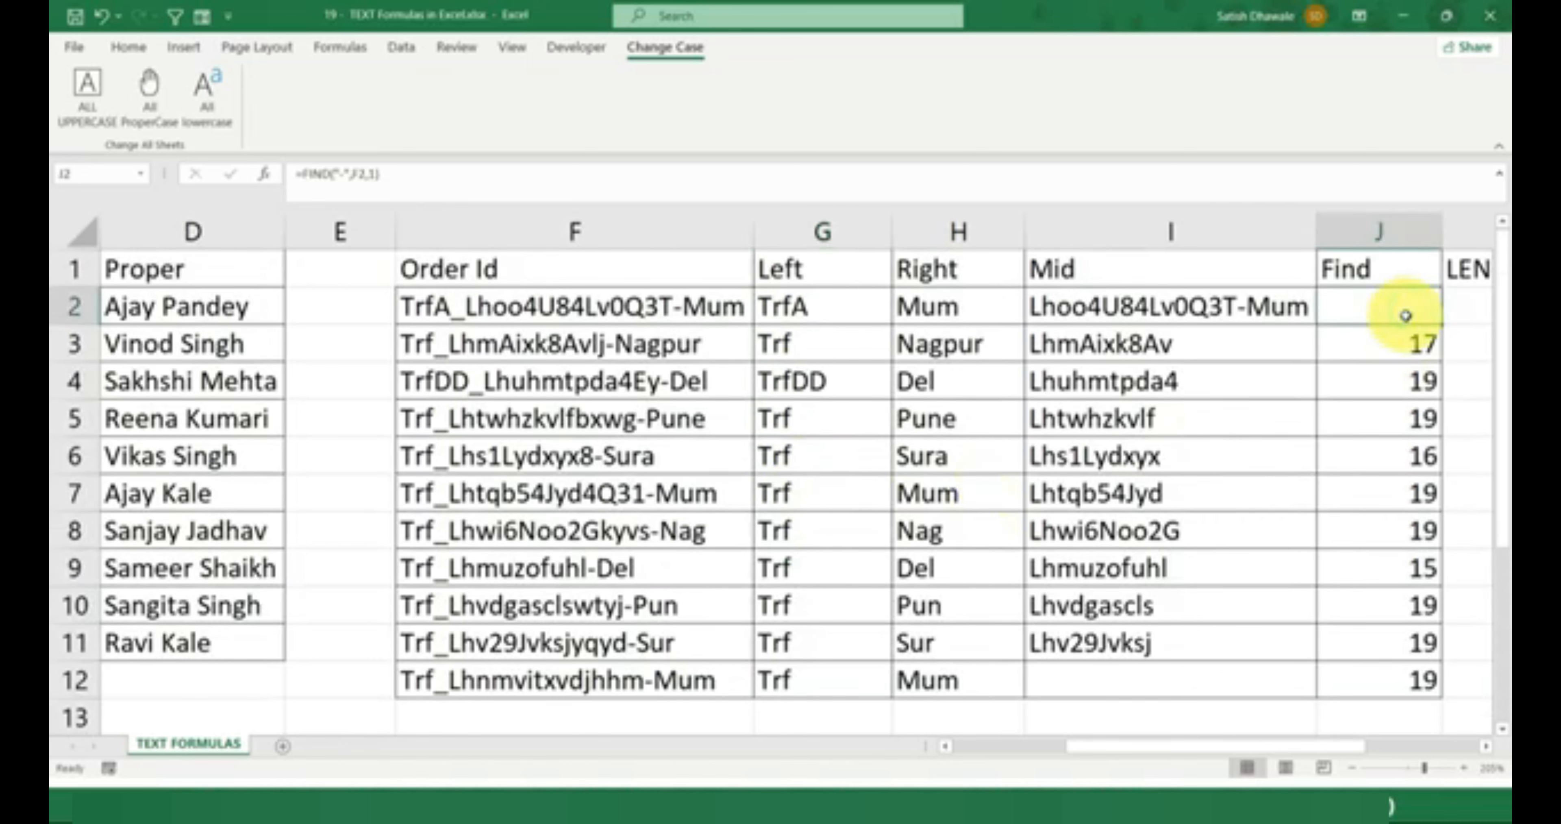
Insert a blank helper column between the Order Id and Left columns
left_click(808, 309)
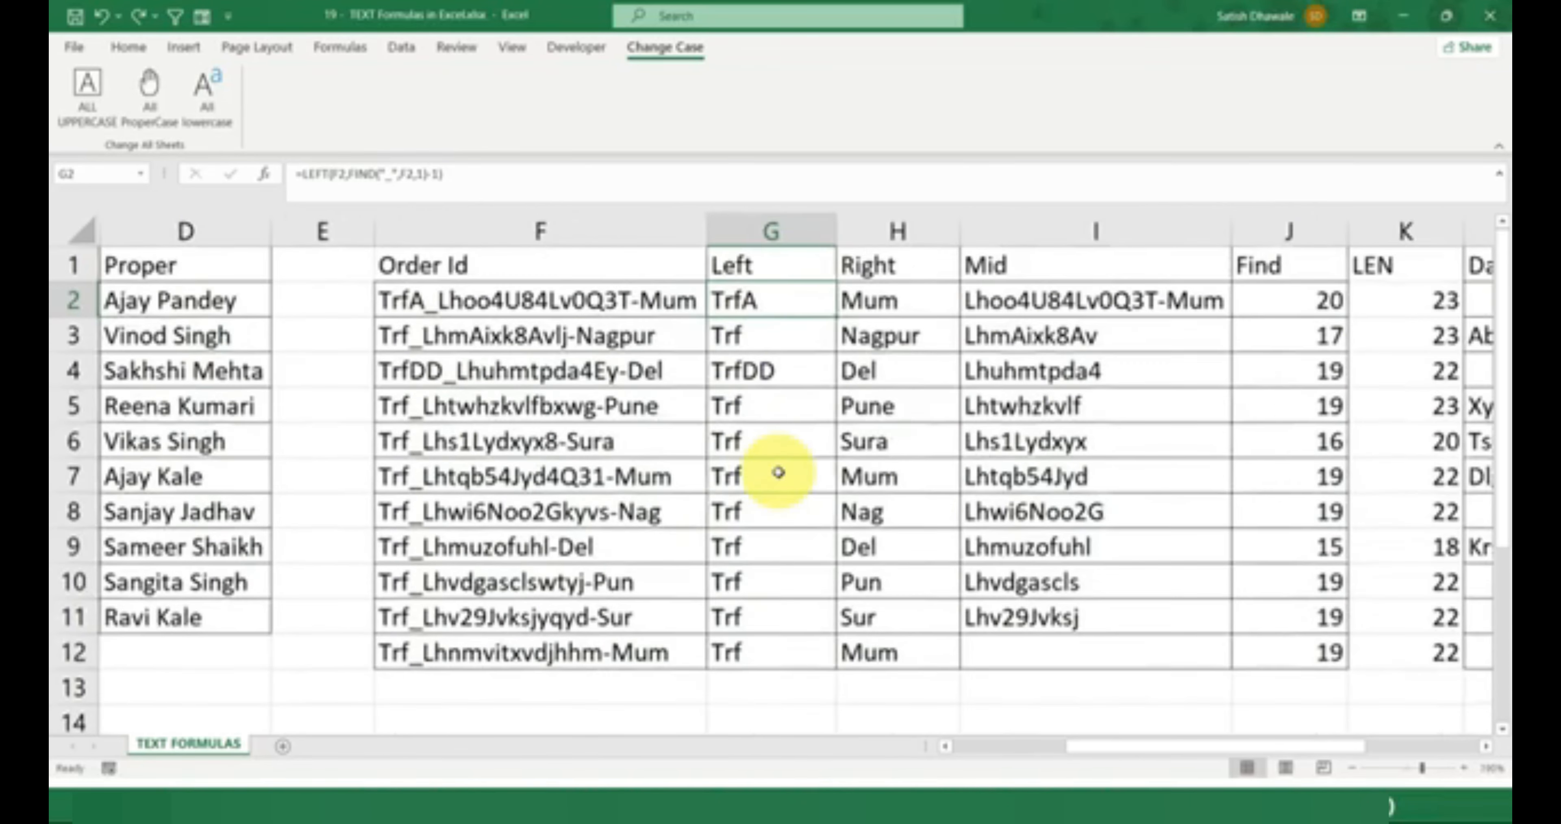
scroll(782, 469, "down", 1)
right_click(726, 243)
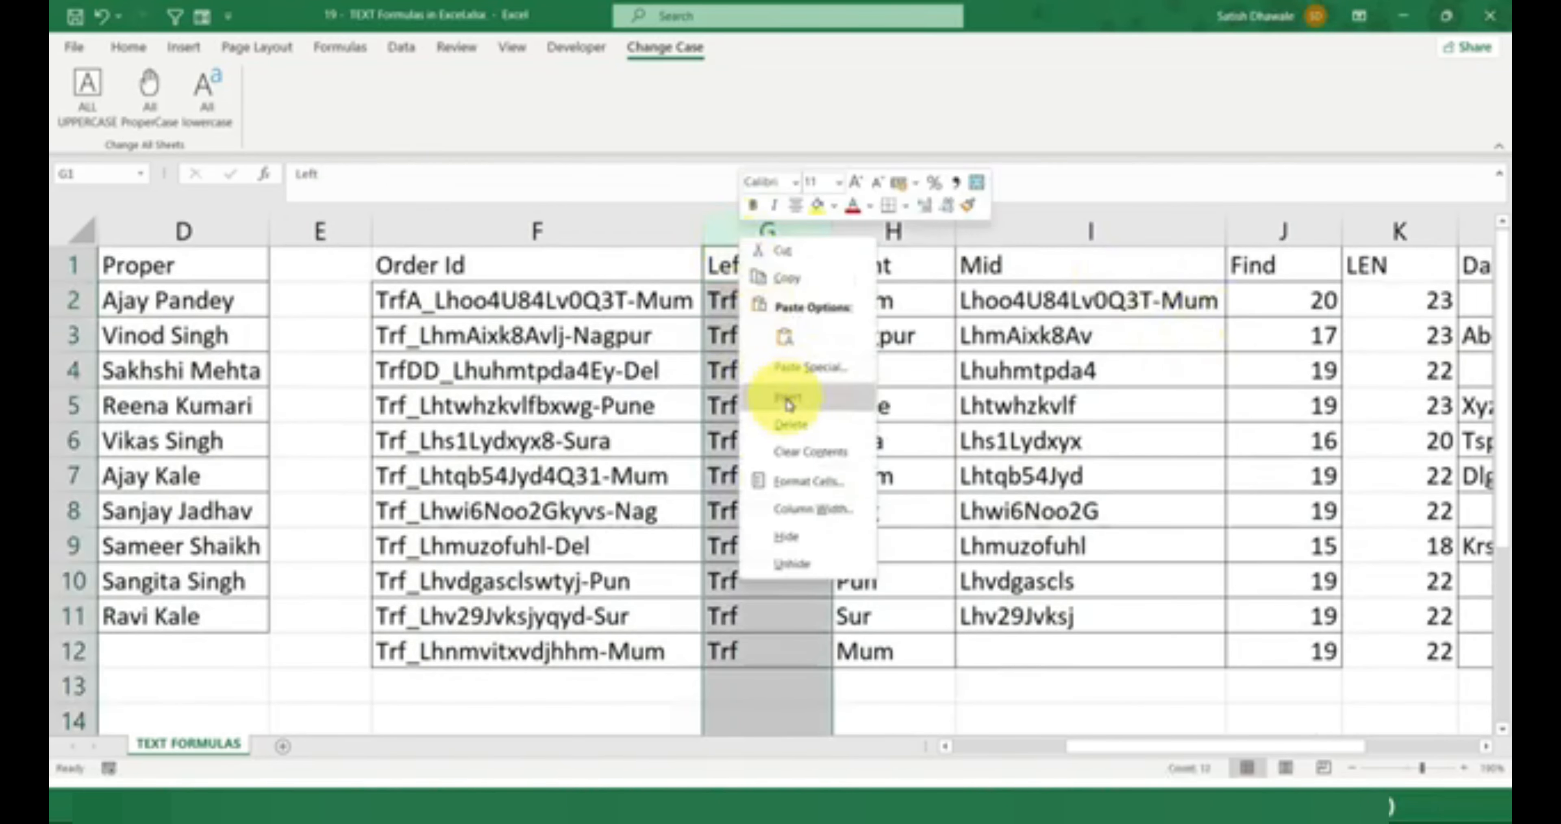
left_click(774, 394)
Enter =FIND("-",F2,1) in G2 to locate the hyphen in the first order ID
left_click(790, 292)
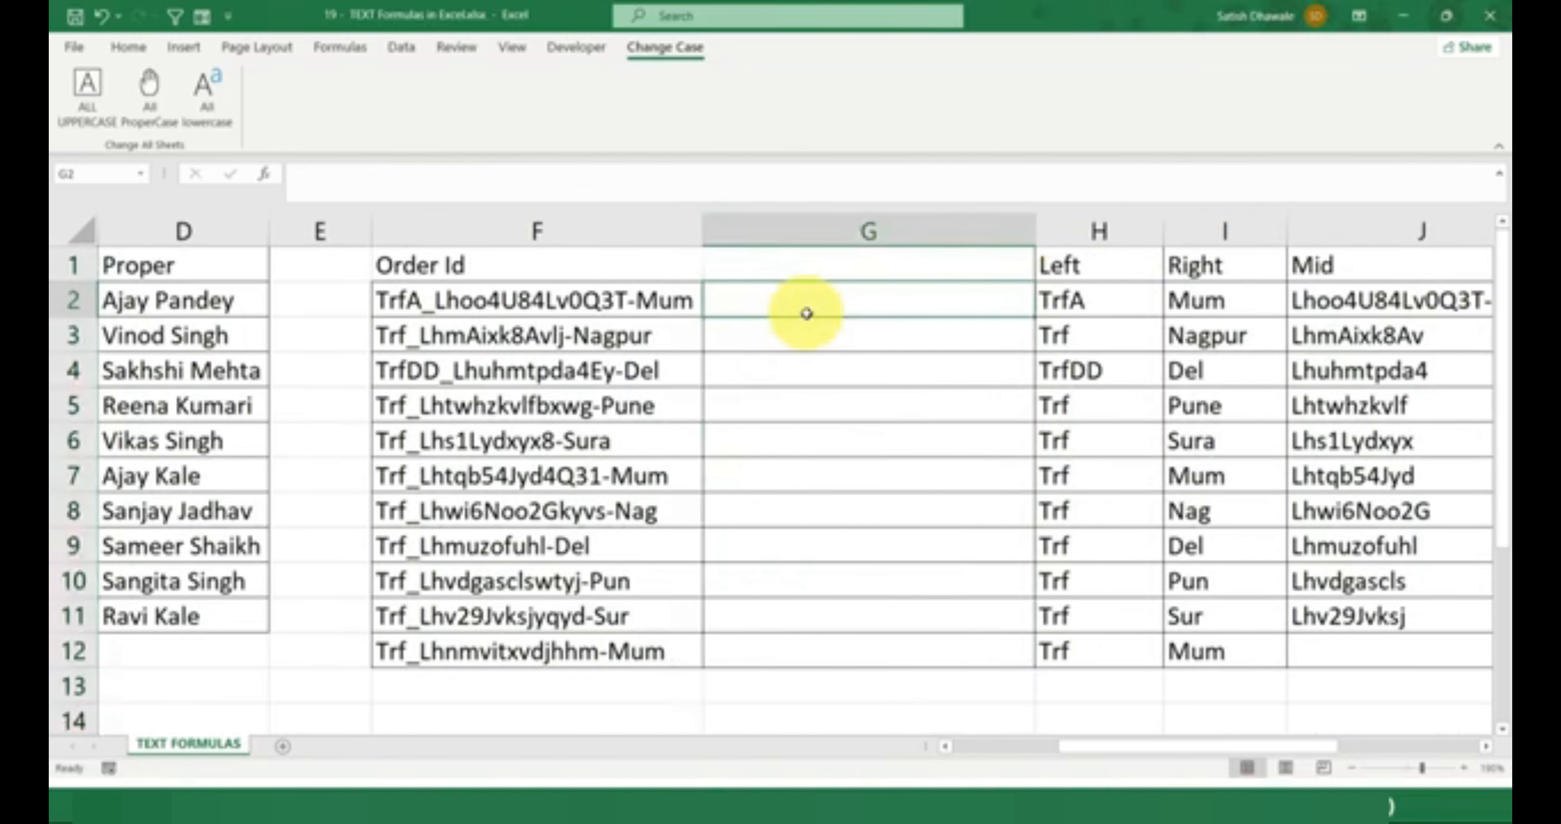
type("=")
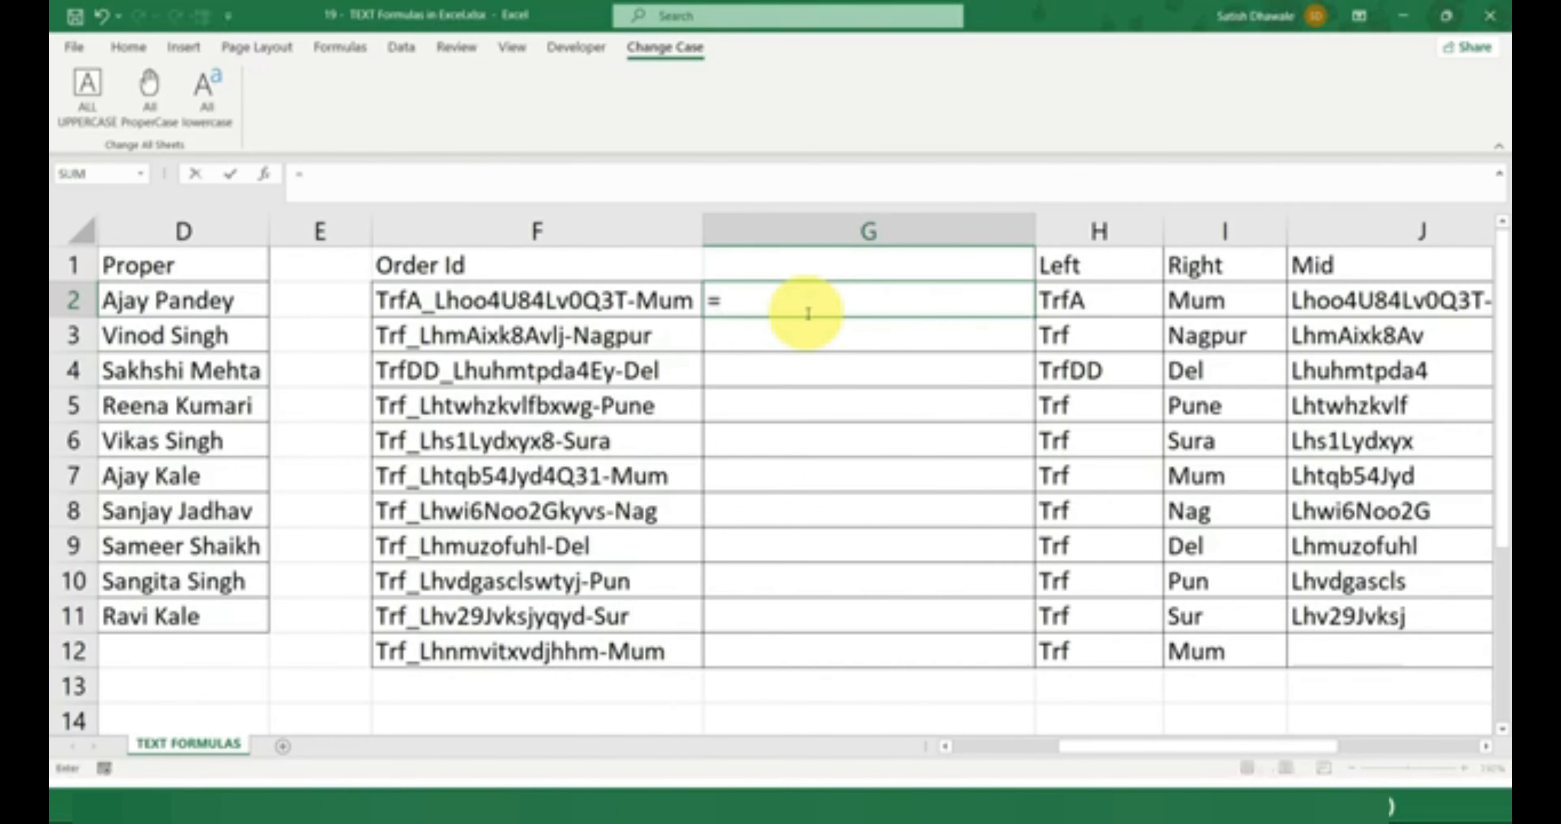
type("FIND(\"-\",")
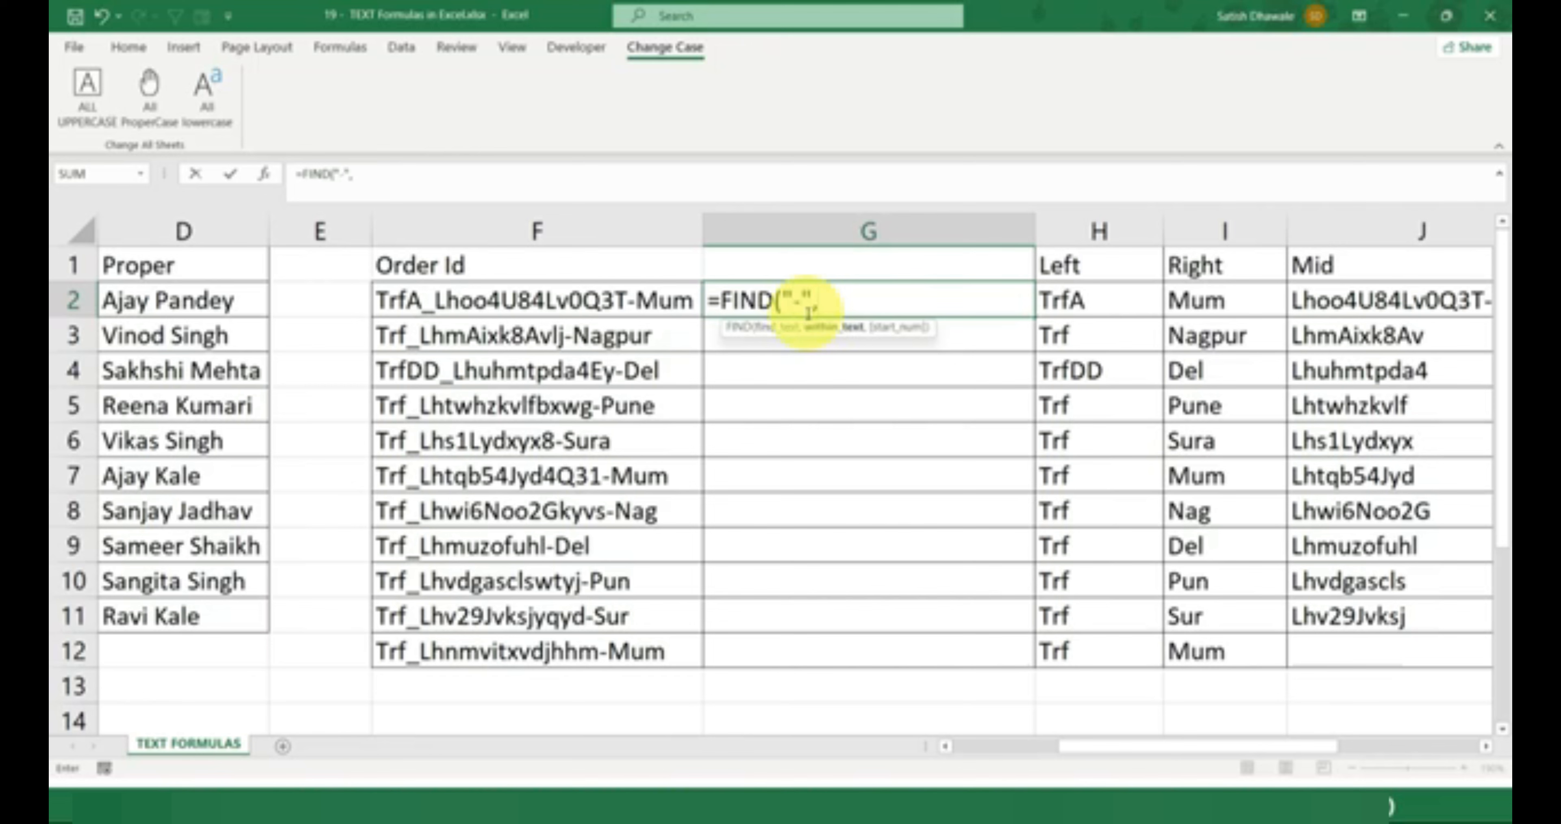
left_click(602, 297)
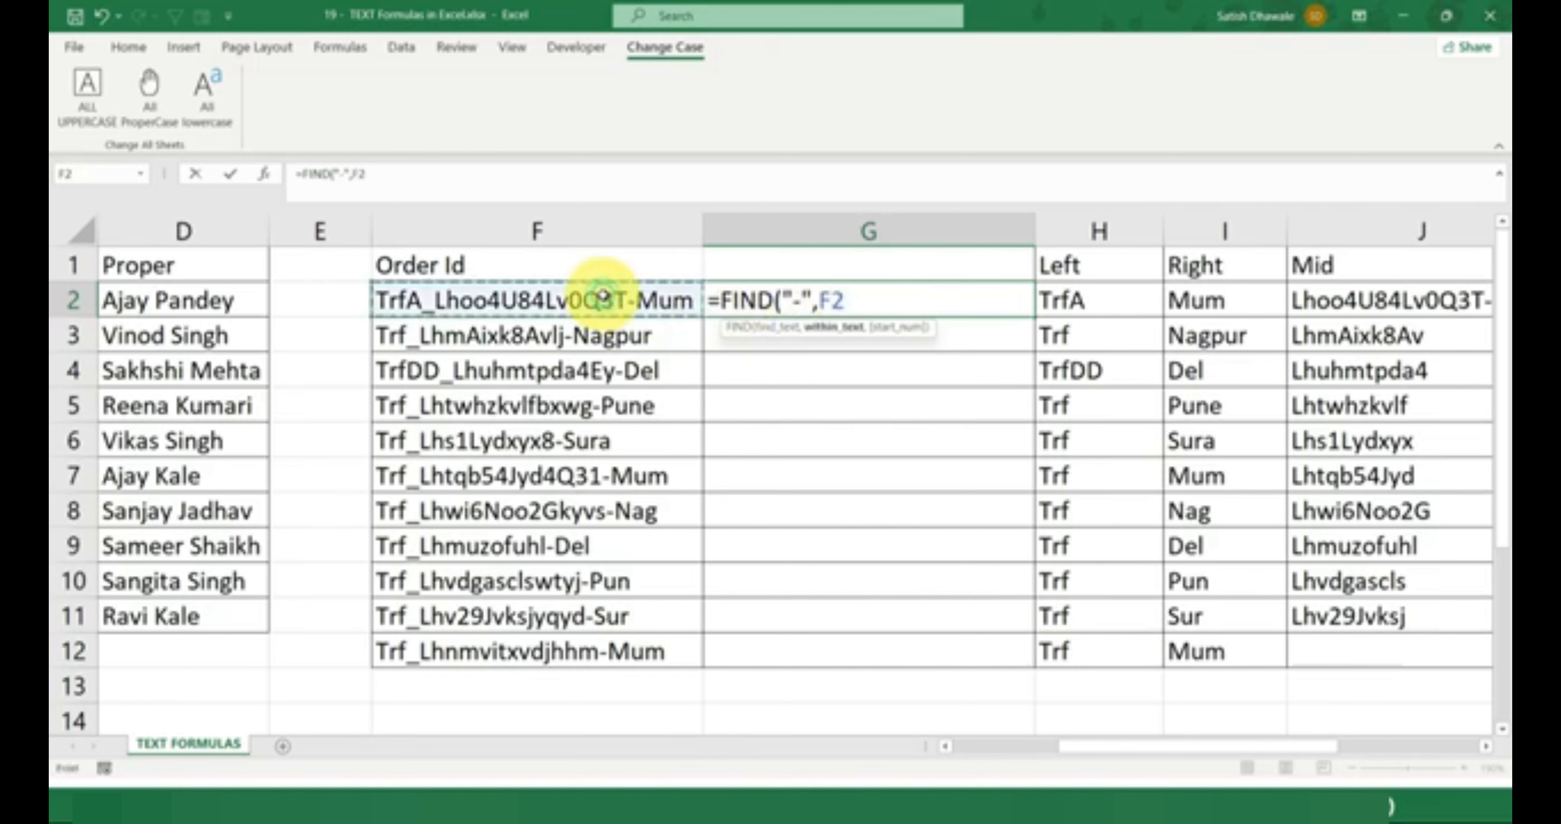
type(",")
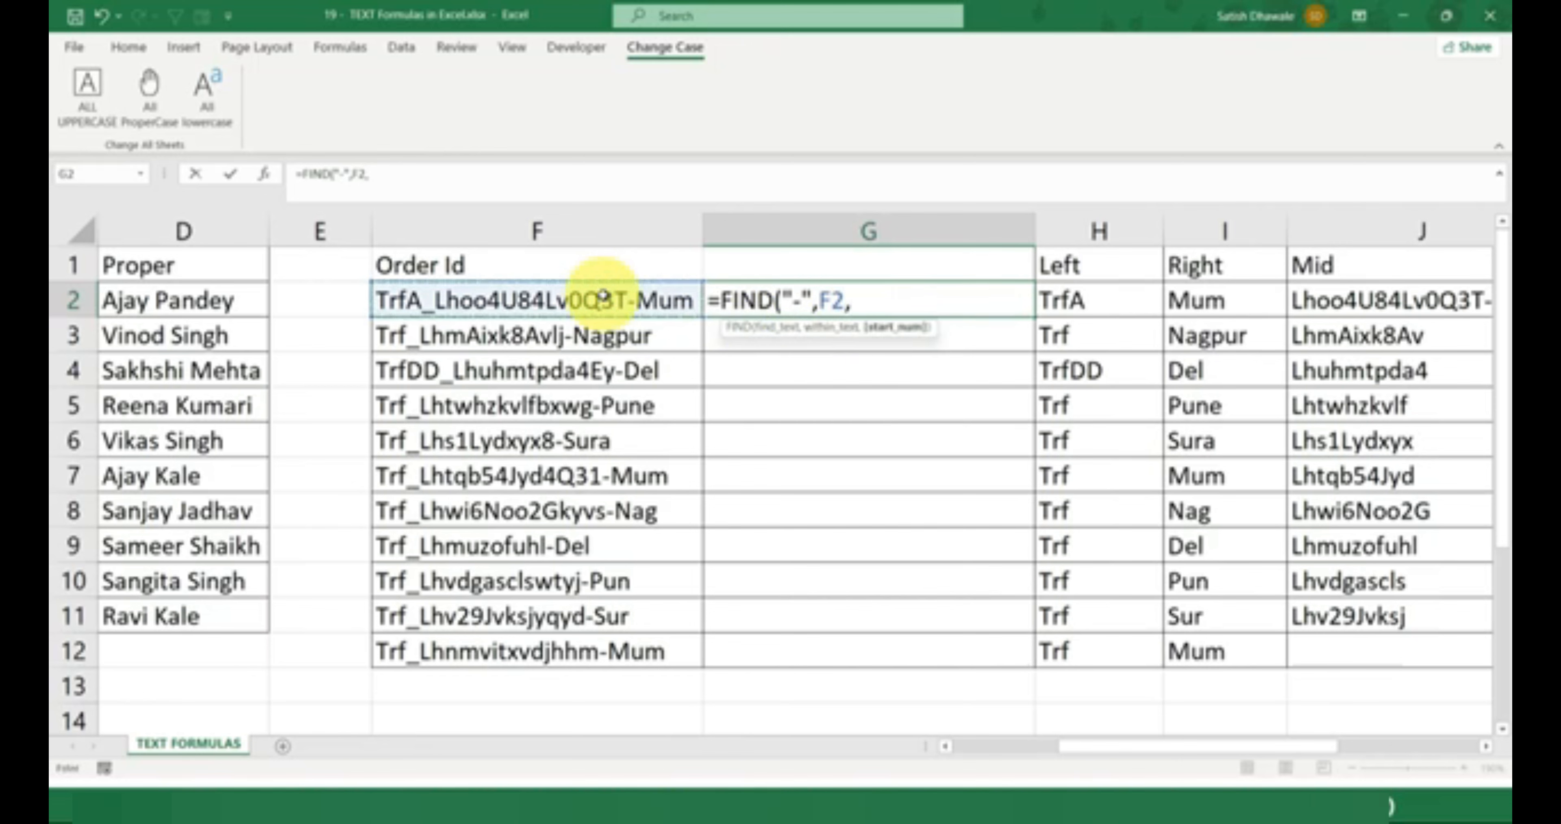
type("1)")
key("Return")
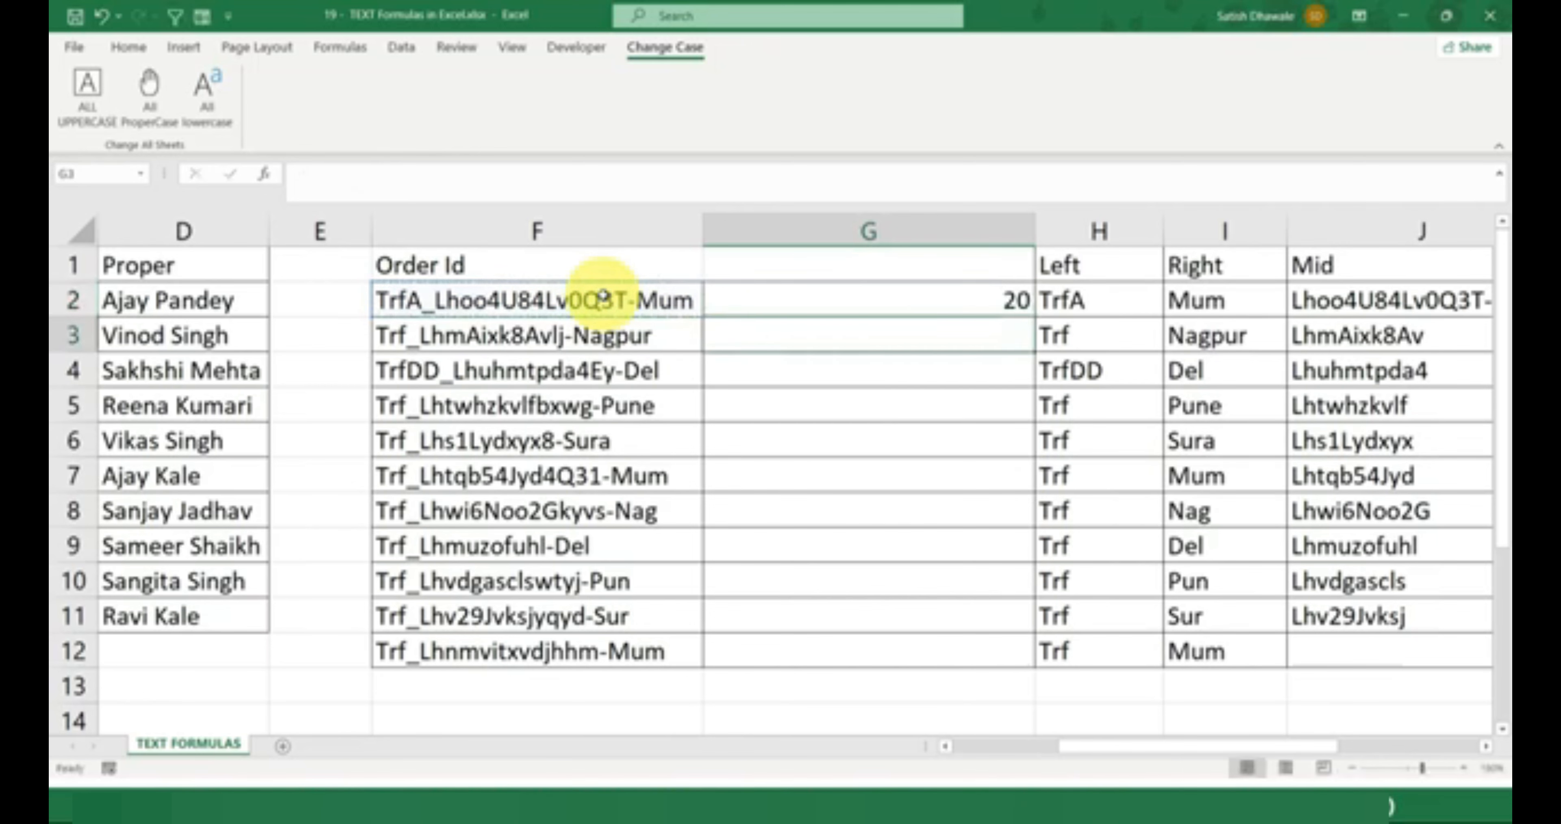
Extend G2's formula to =FIND("-",F2,1)-FIND("_",F2,1) to subtract the underscore's position from the hyphen's
double_click(906, 297)
left_click(904, 297)
type("-\",F2,1)-")
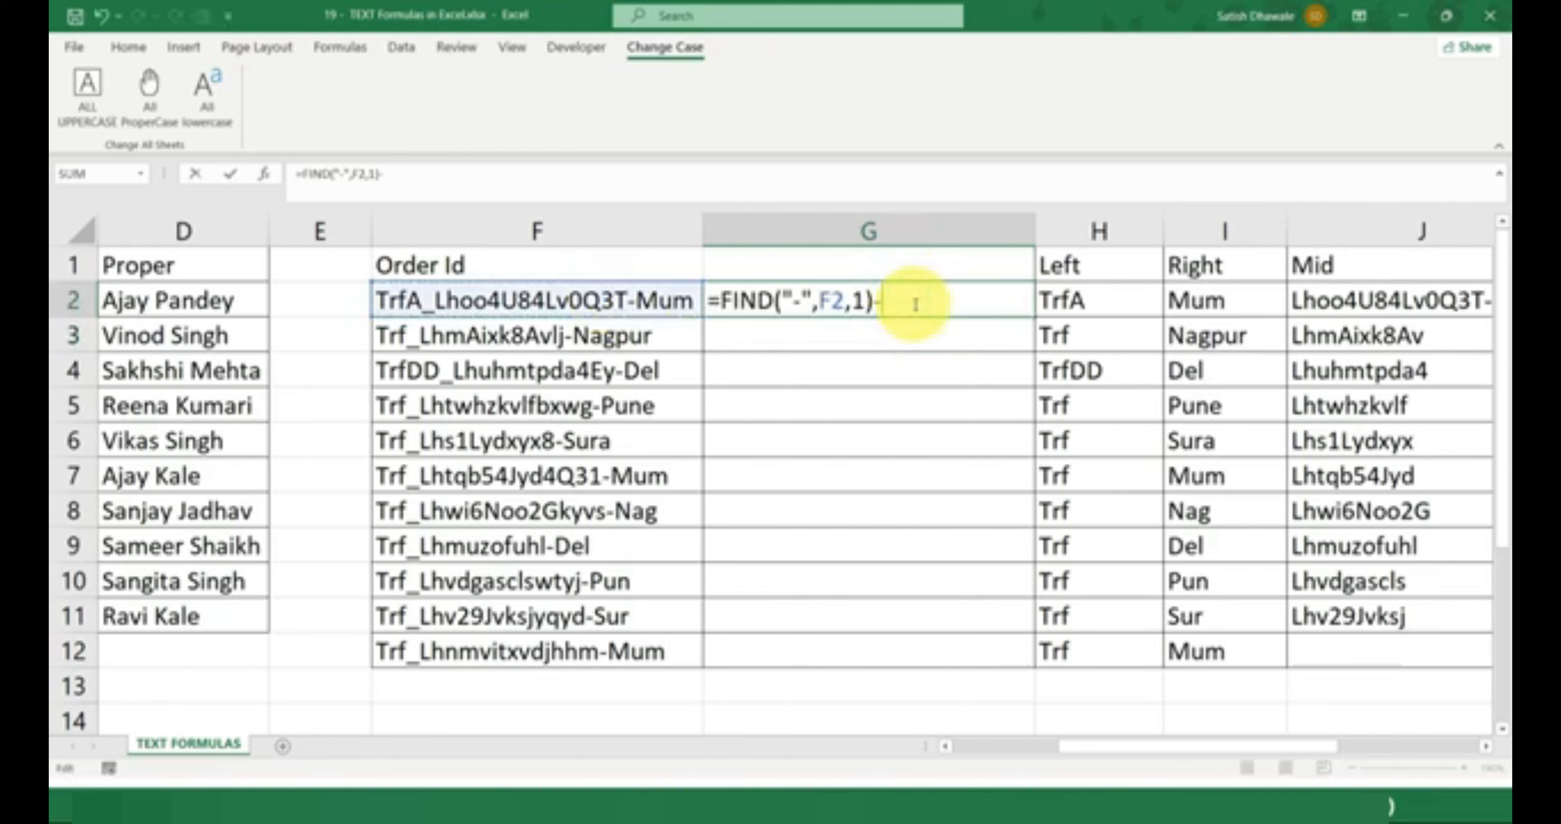
type("find")
key("Tab")
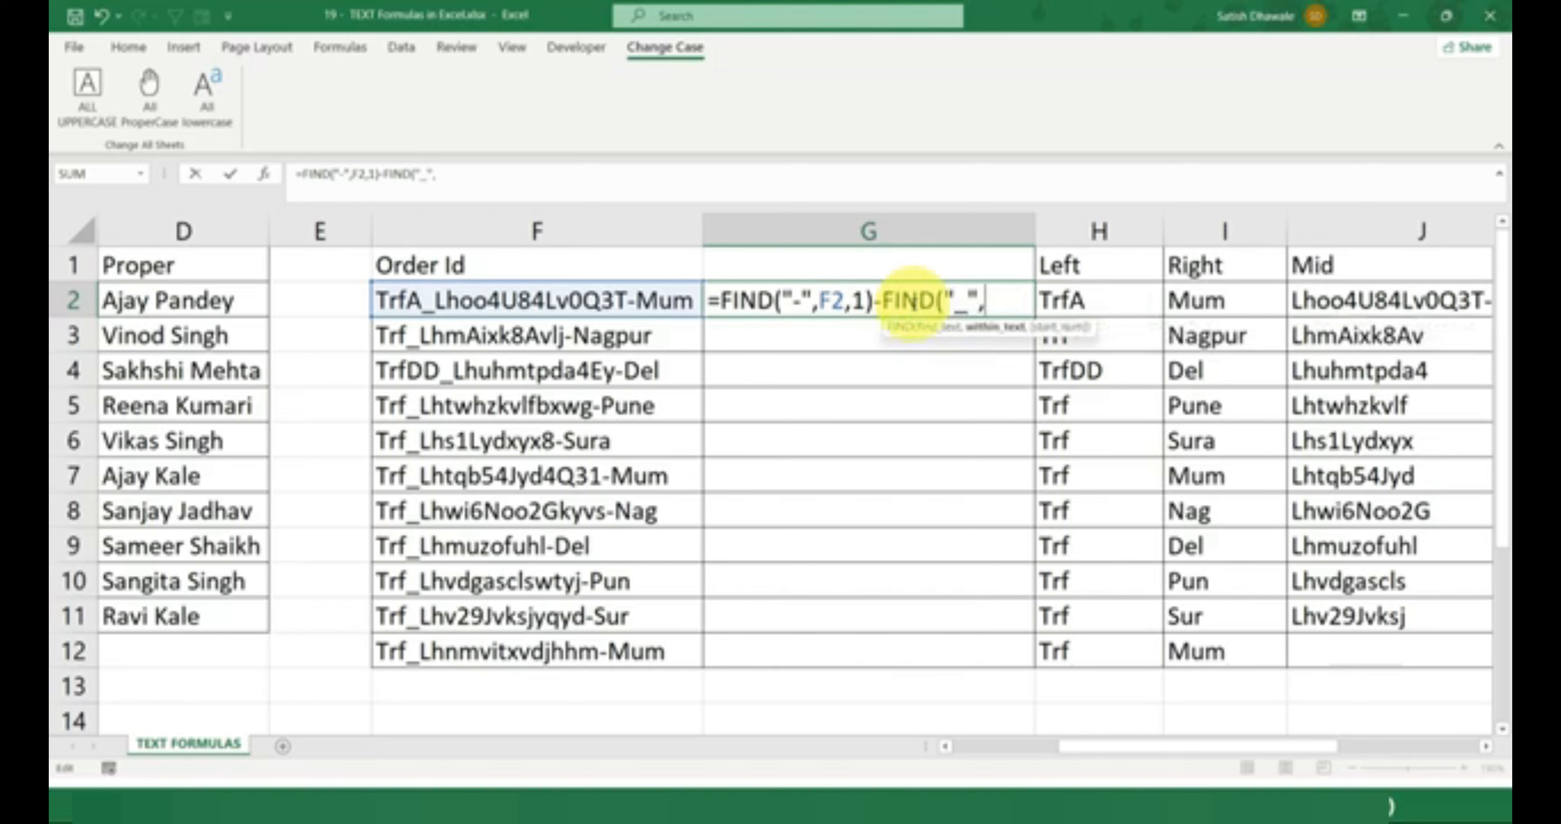
left_click(663, 300)
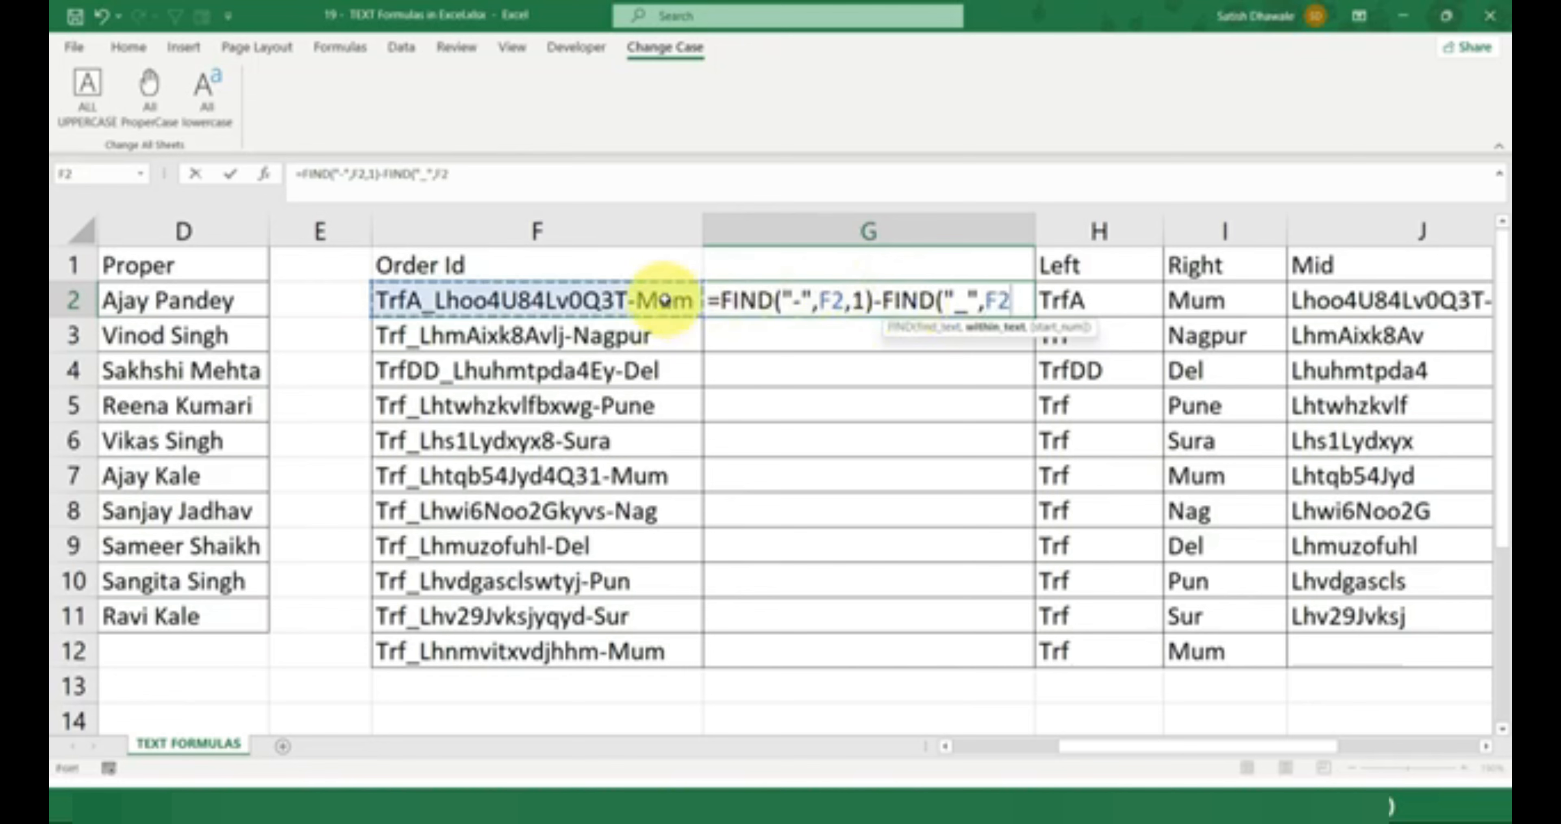
type(",1")
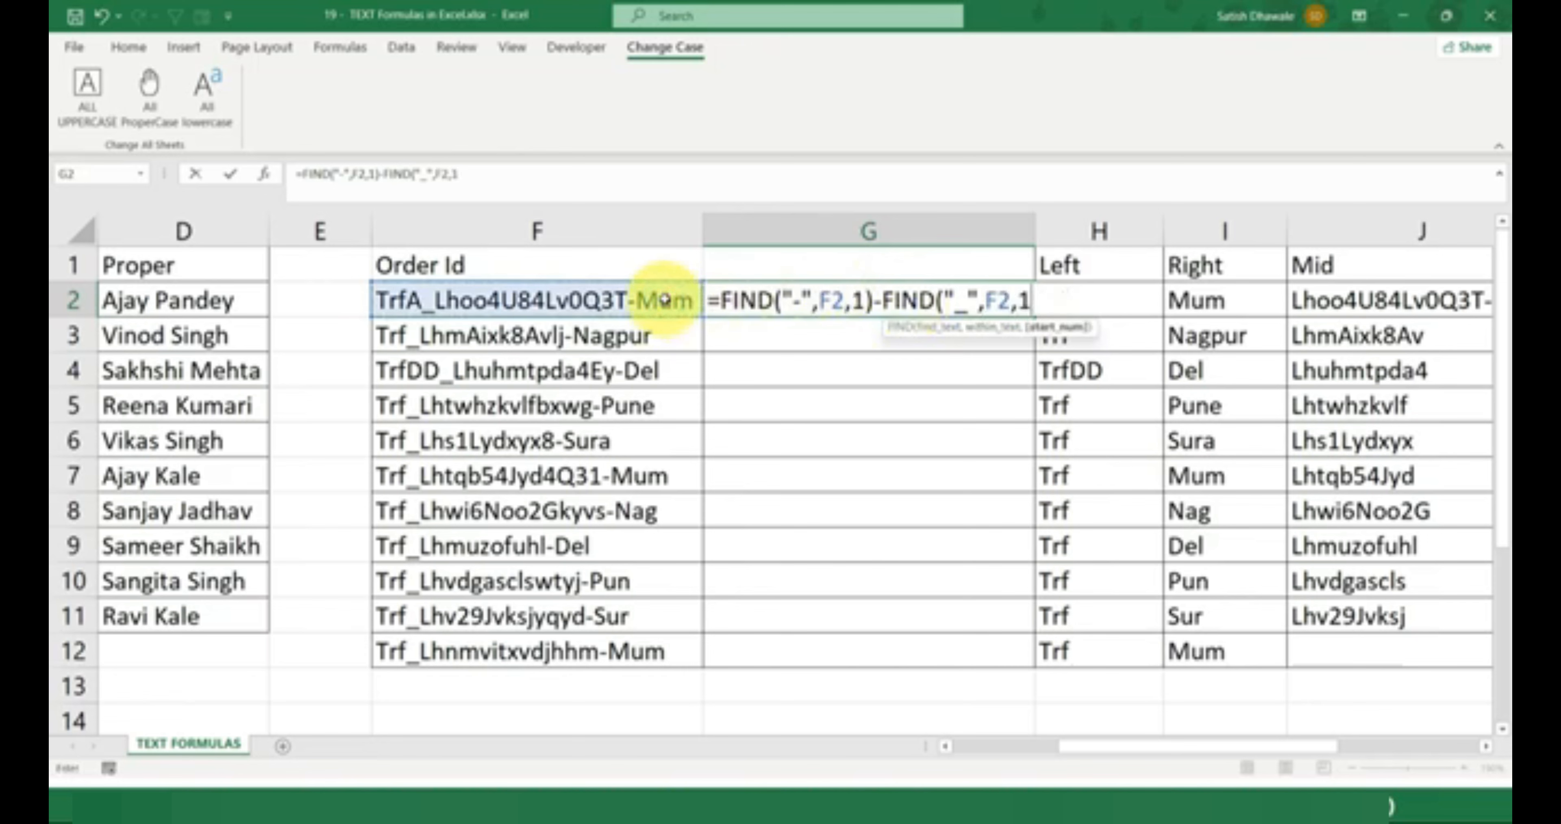
type(")")
key("Return")
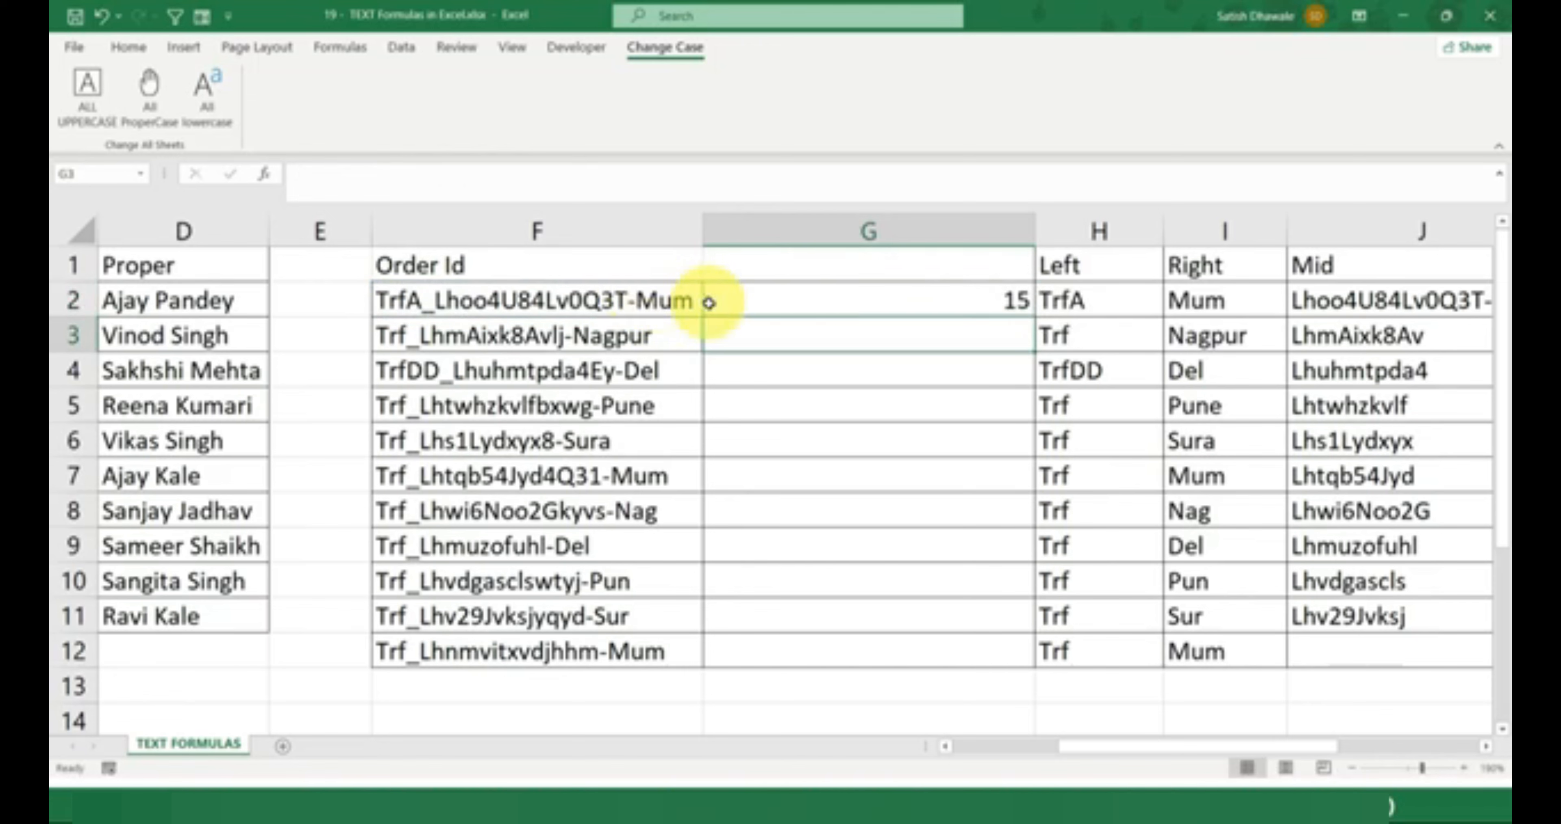
Highlight the characters between the underscore and hyphen in F2 to compare their length with G2's result
double_click(429, 300)
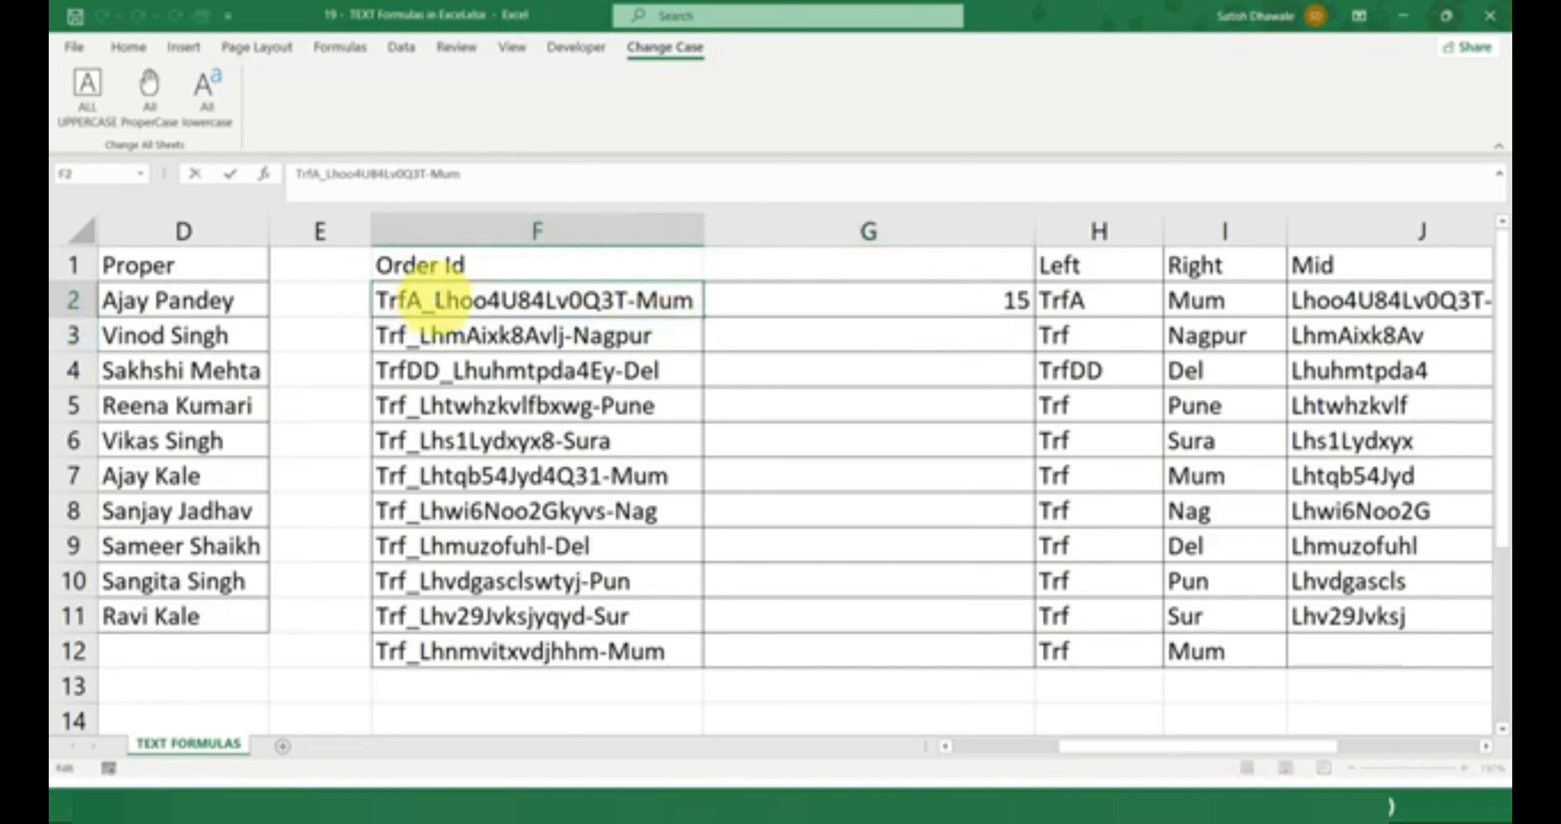
left_click_drag(432, 300, 625, 299)
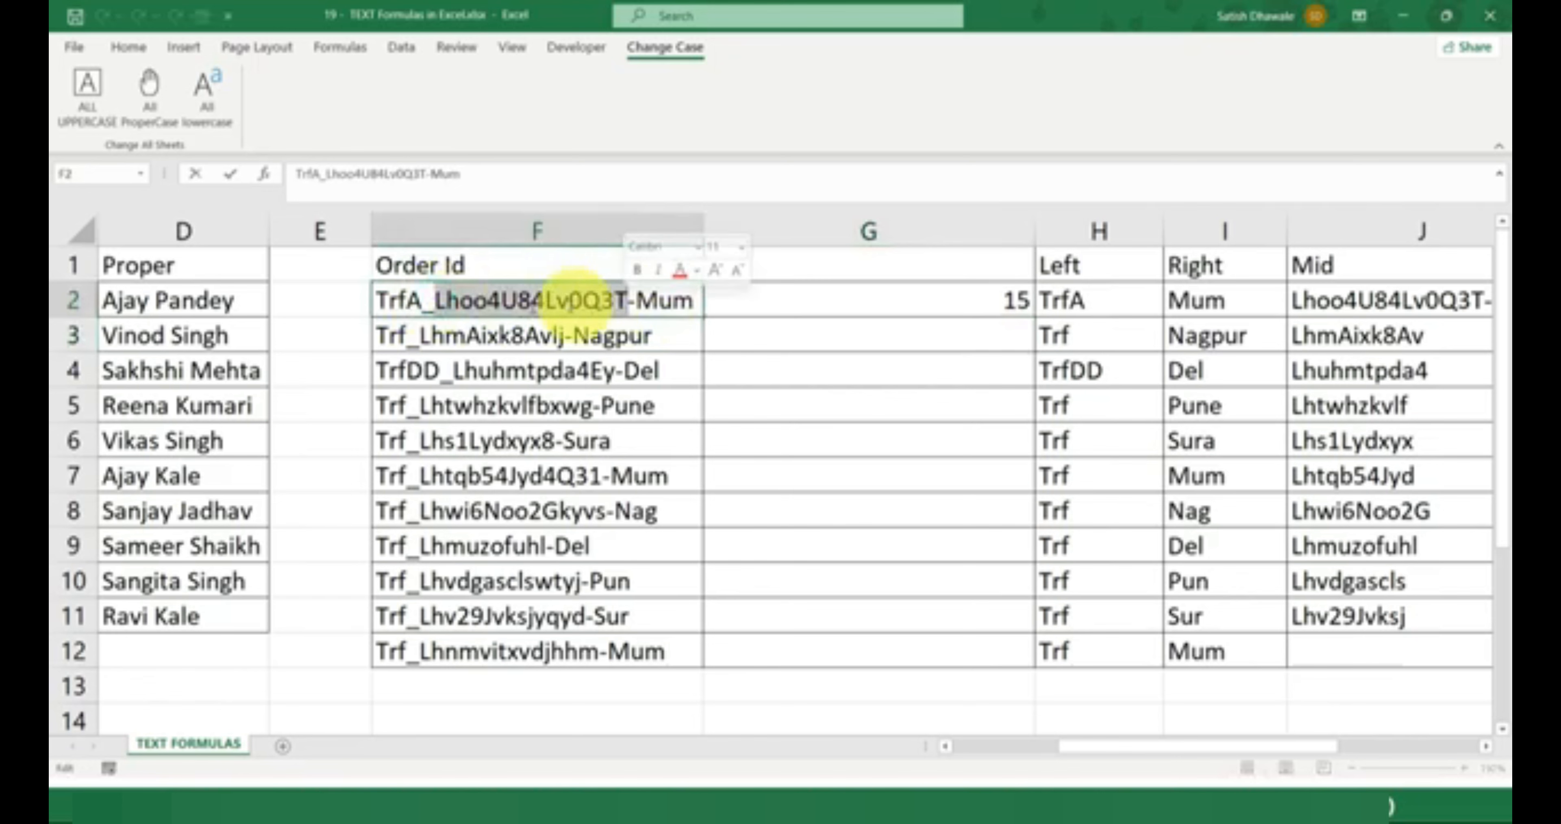
left_click(461, 300)
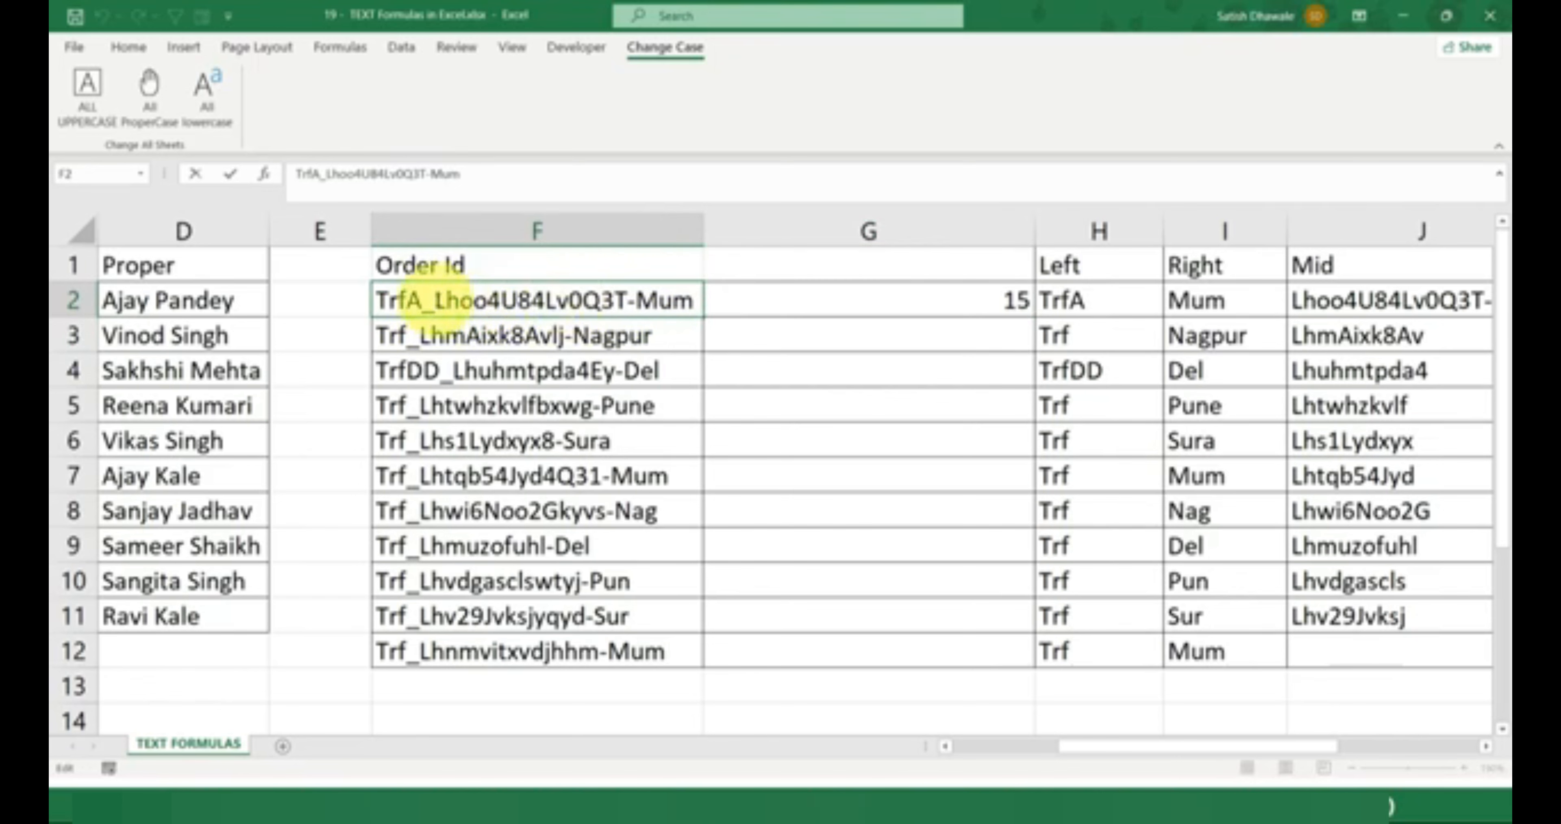
left_click(437, 299)
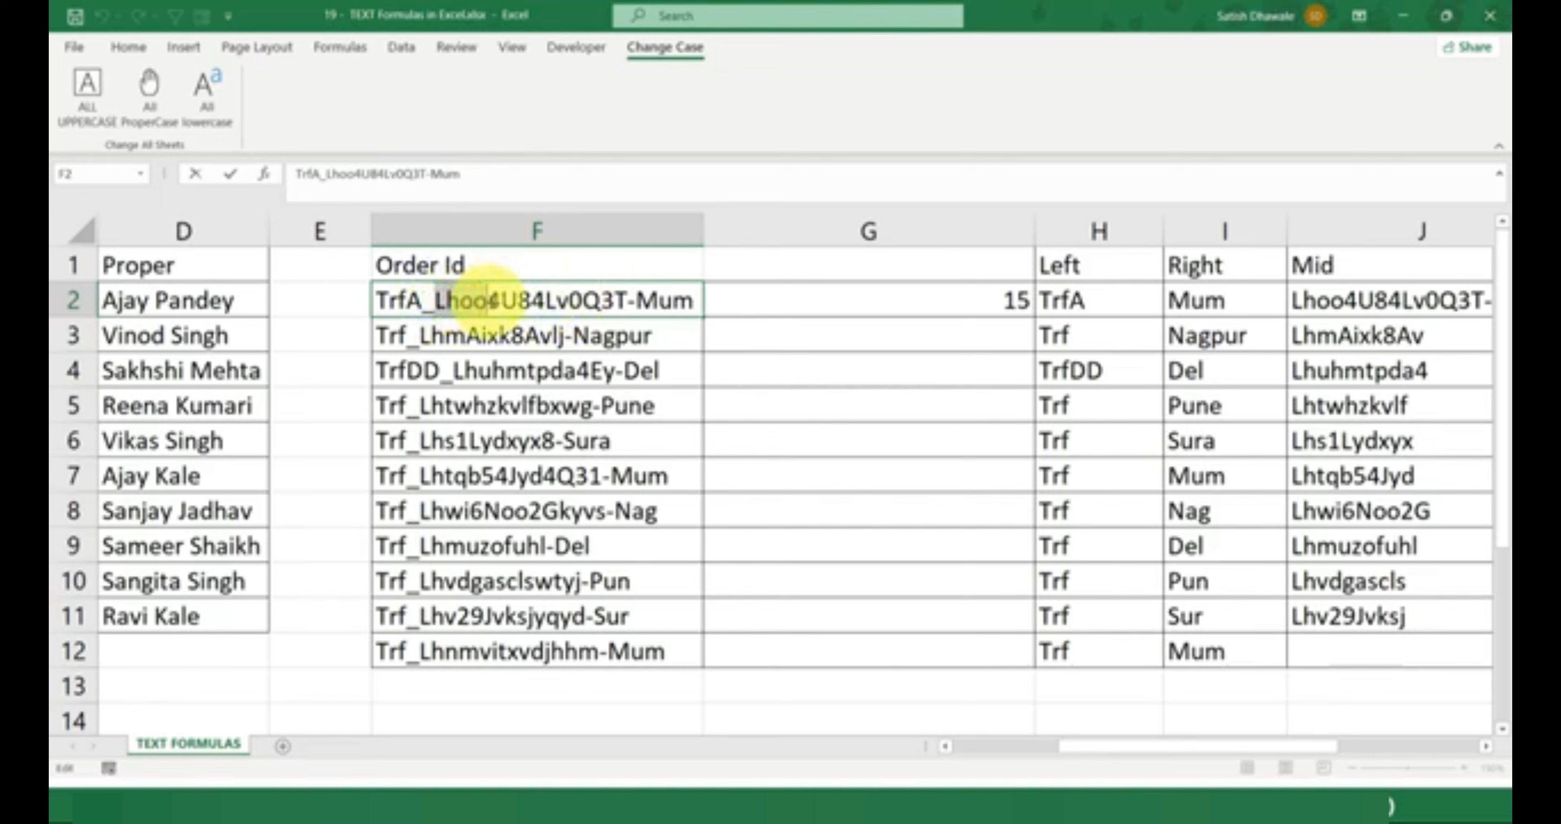
left_click_drag(518, 303, 628, 303)
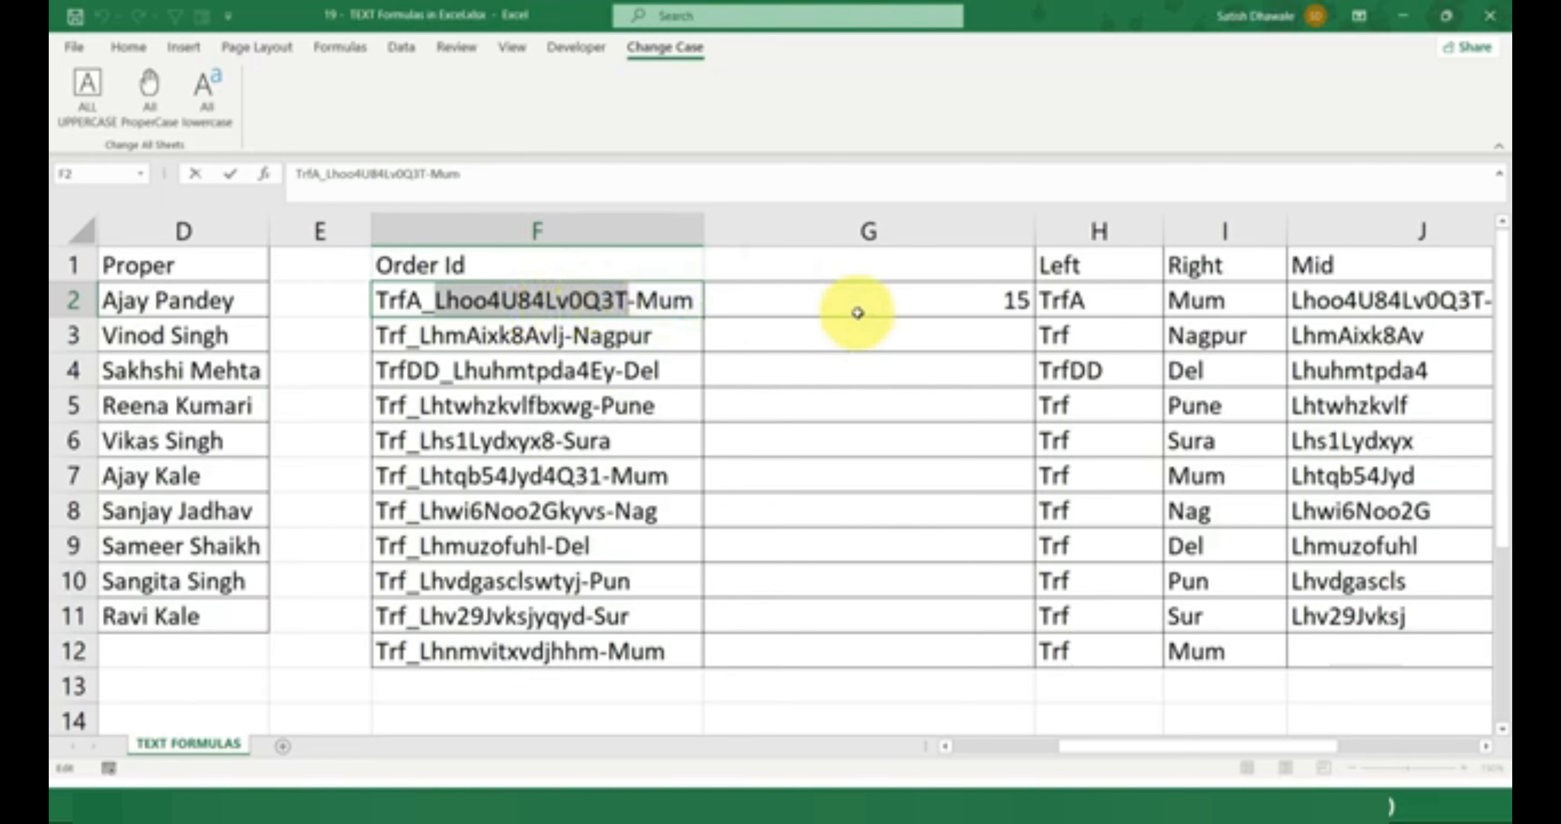
Temporarily replace the FIND("_",F2,1) part of G2's formula with 5, and discard that replacement
double_click(903, 303)
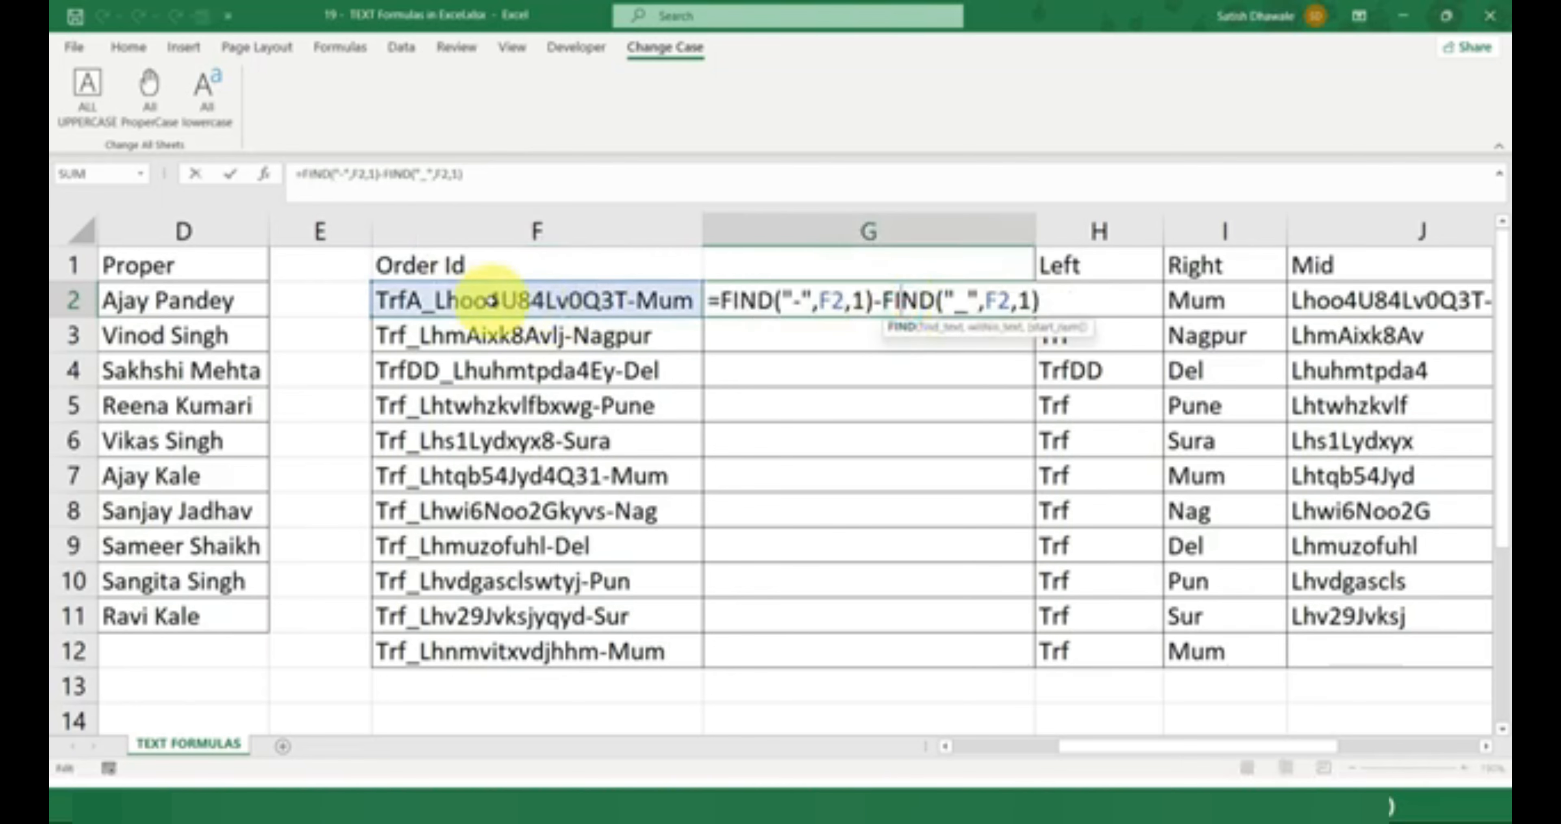
left_click_drag(885, 301, 1041, 301)
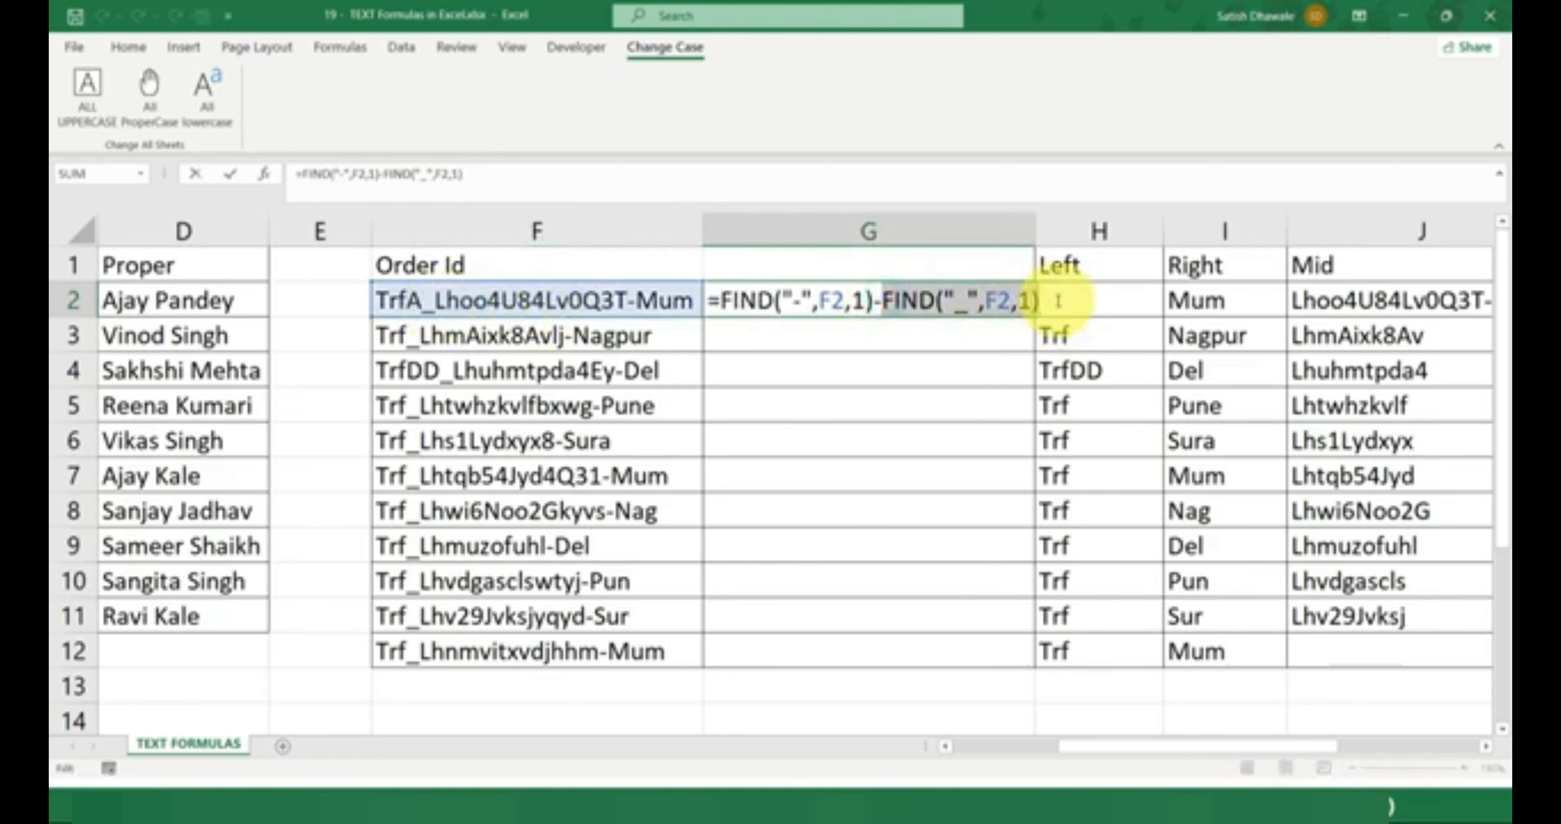
type("5")
key("ctrl+z")
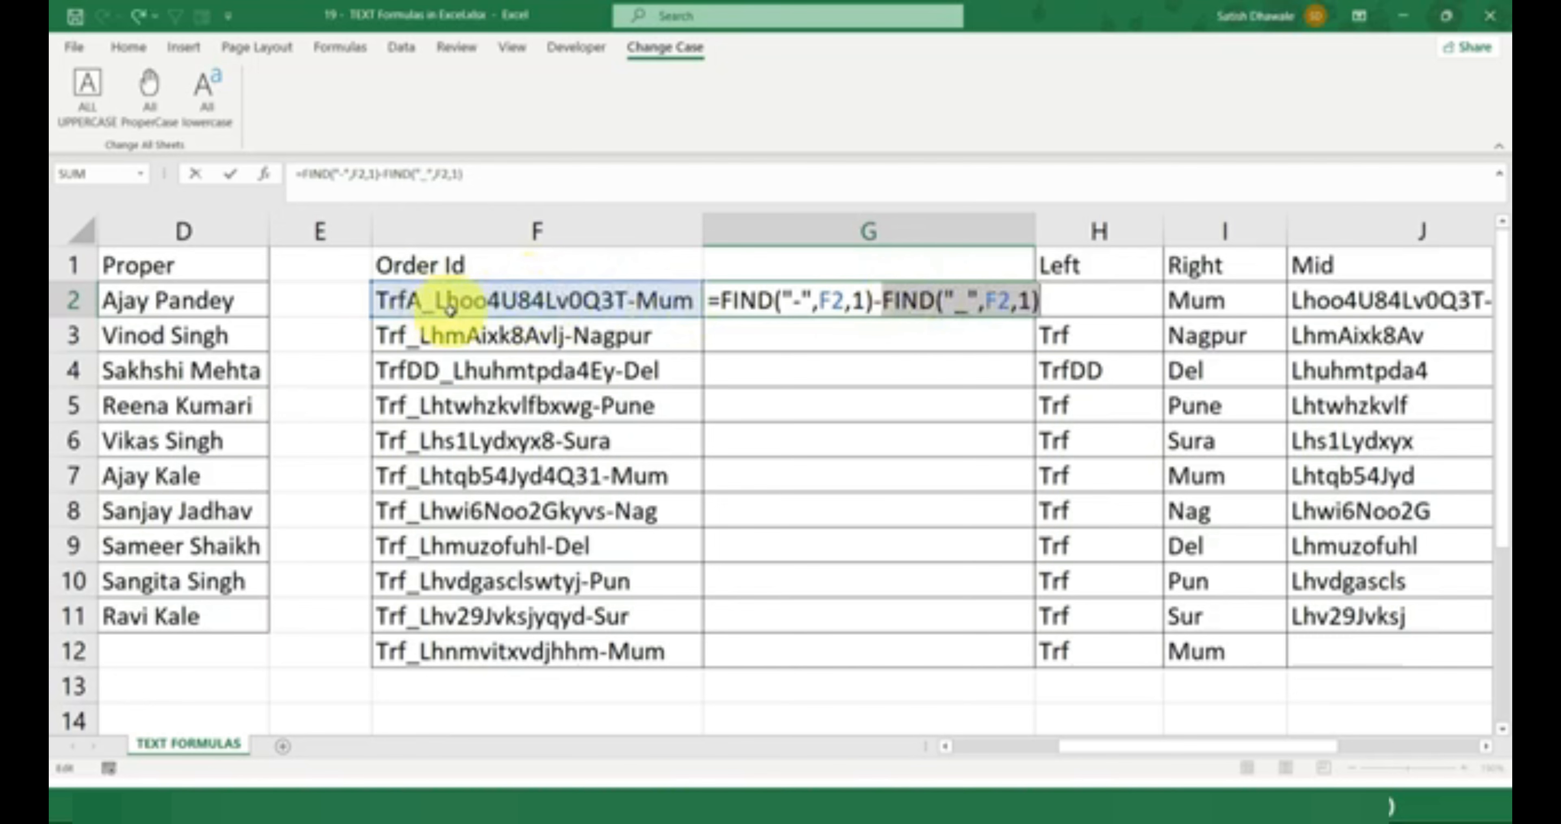
key("Escape")
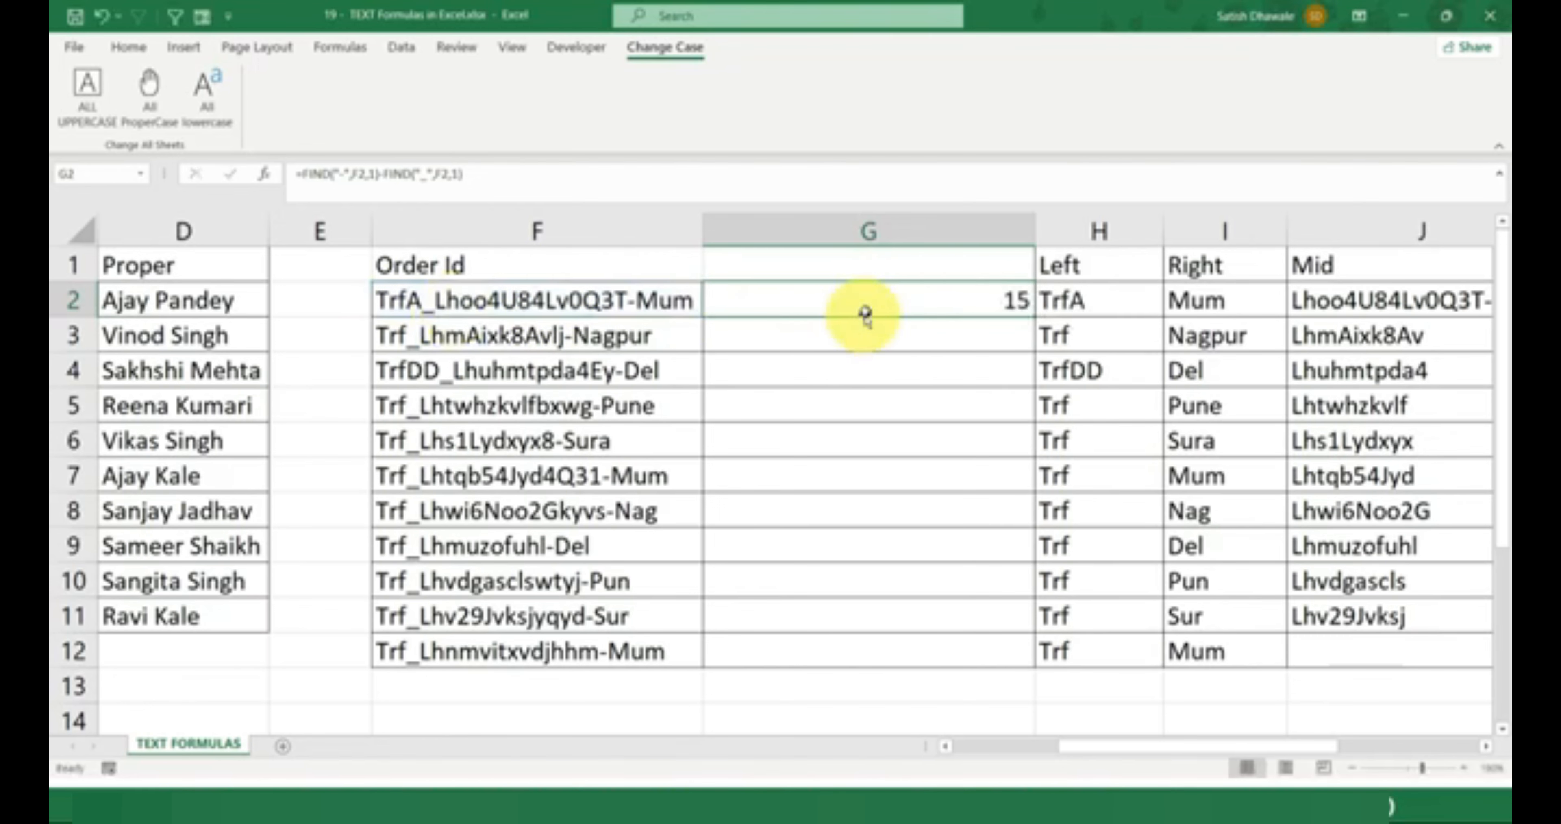
Extend G2's formula to =FIND("-",F2,1)-FIND("_",F2,1)-1 and fill it down through G12
double_click(873, 310)
left_click(1045, 307)
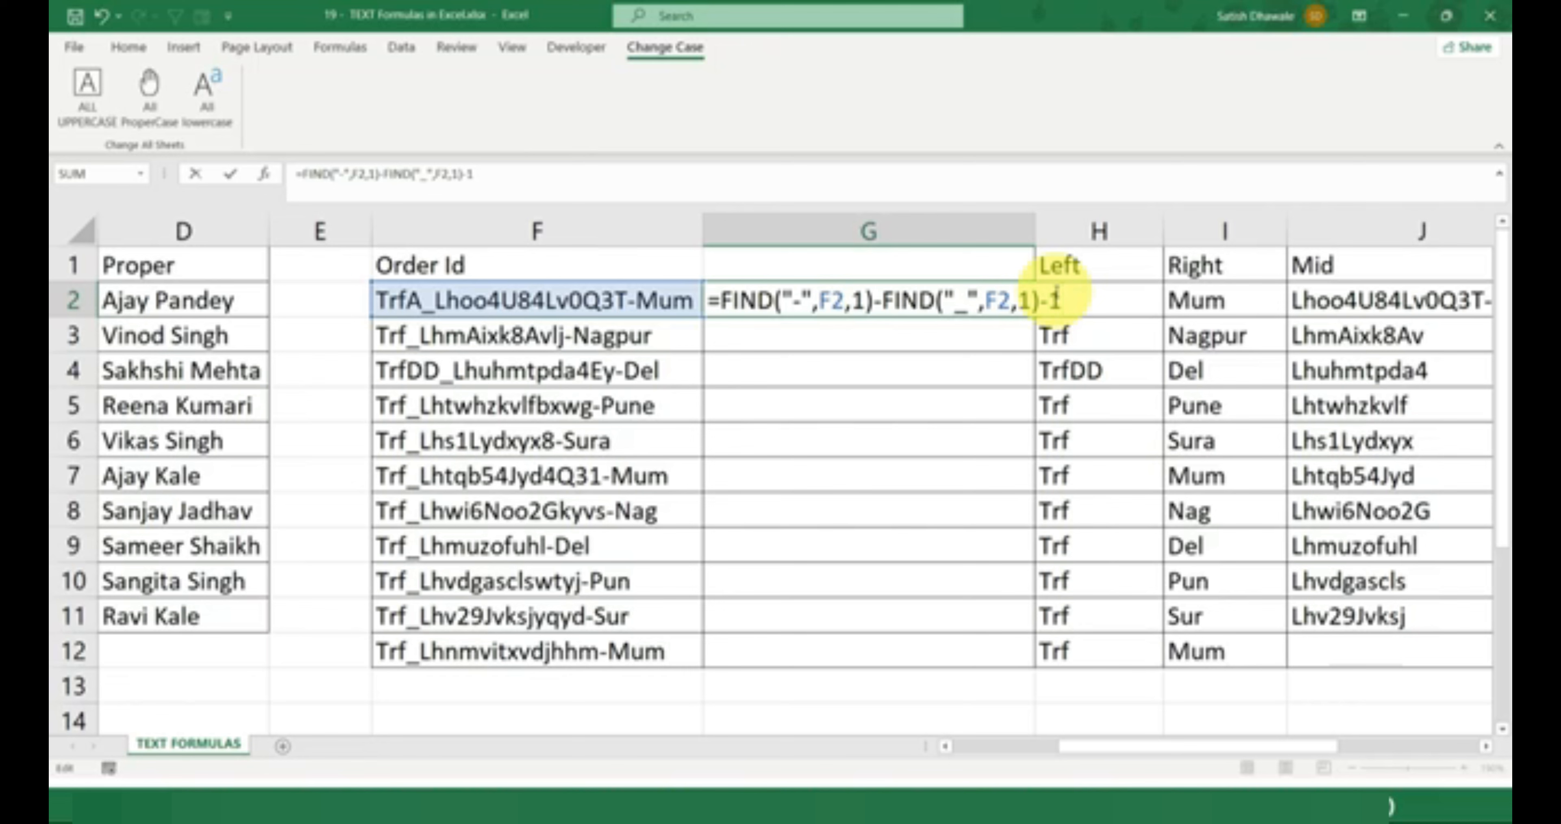
key("Return")
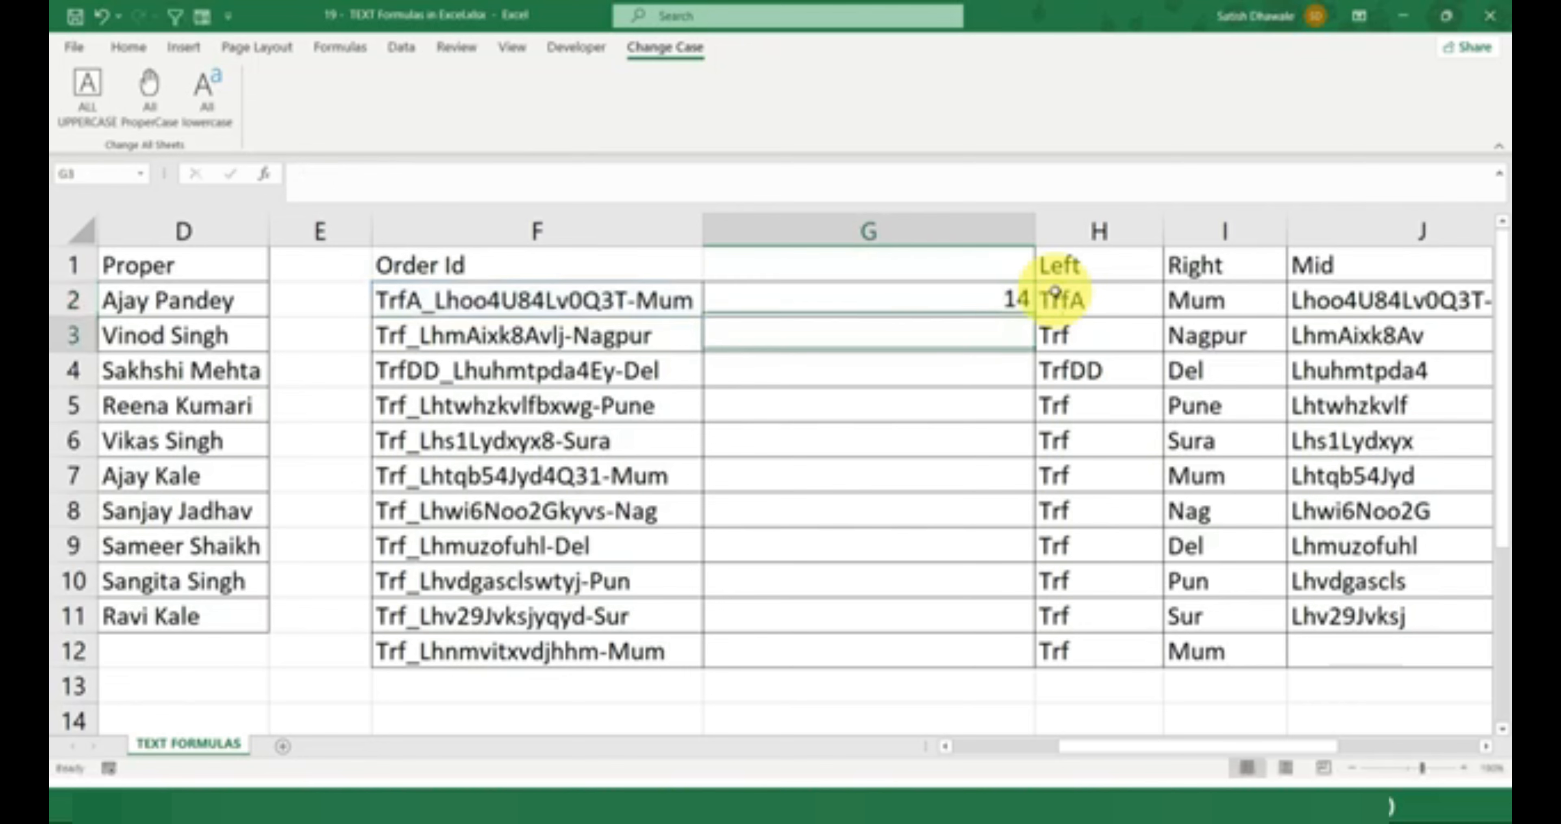
left_click(982, 299)
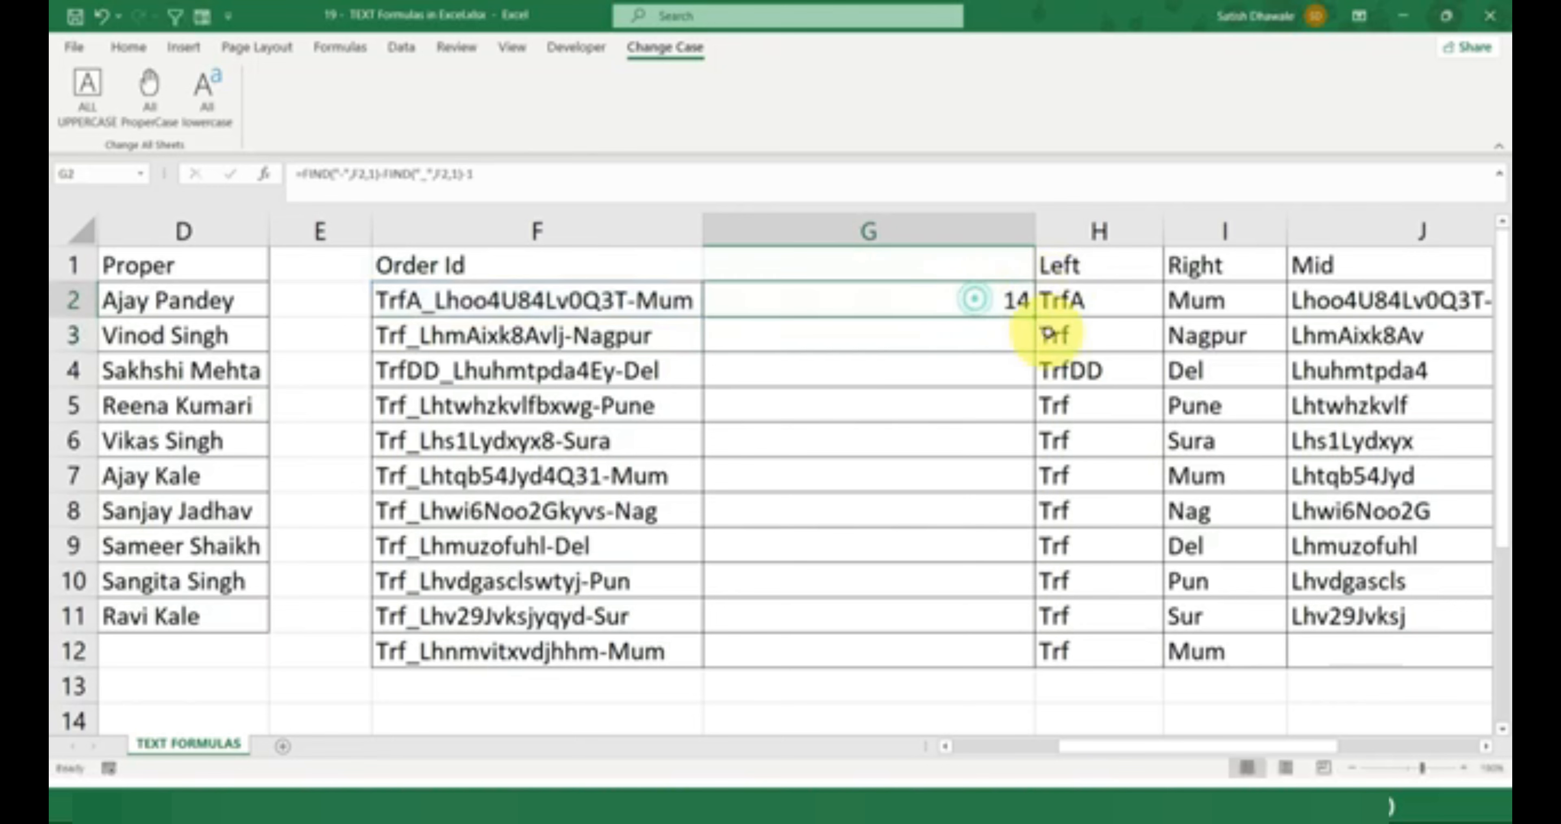
double_click(1034, 316)
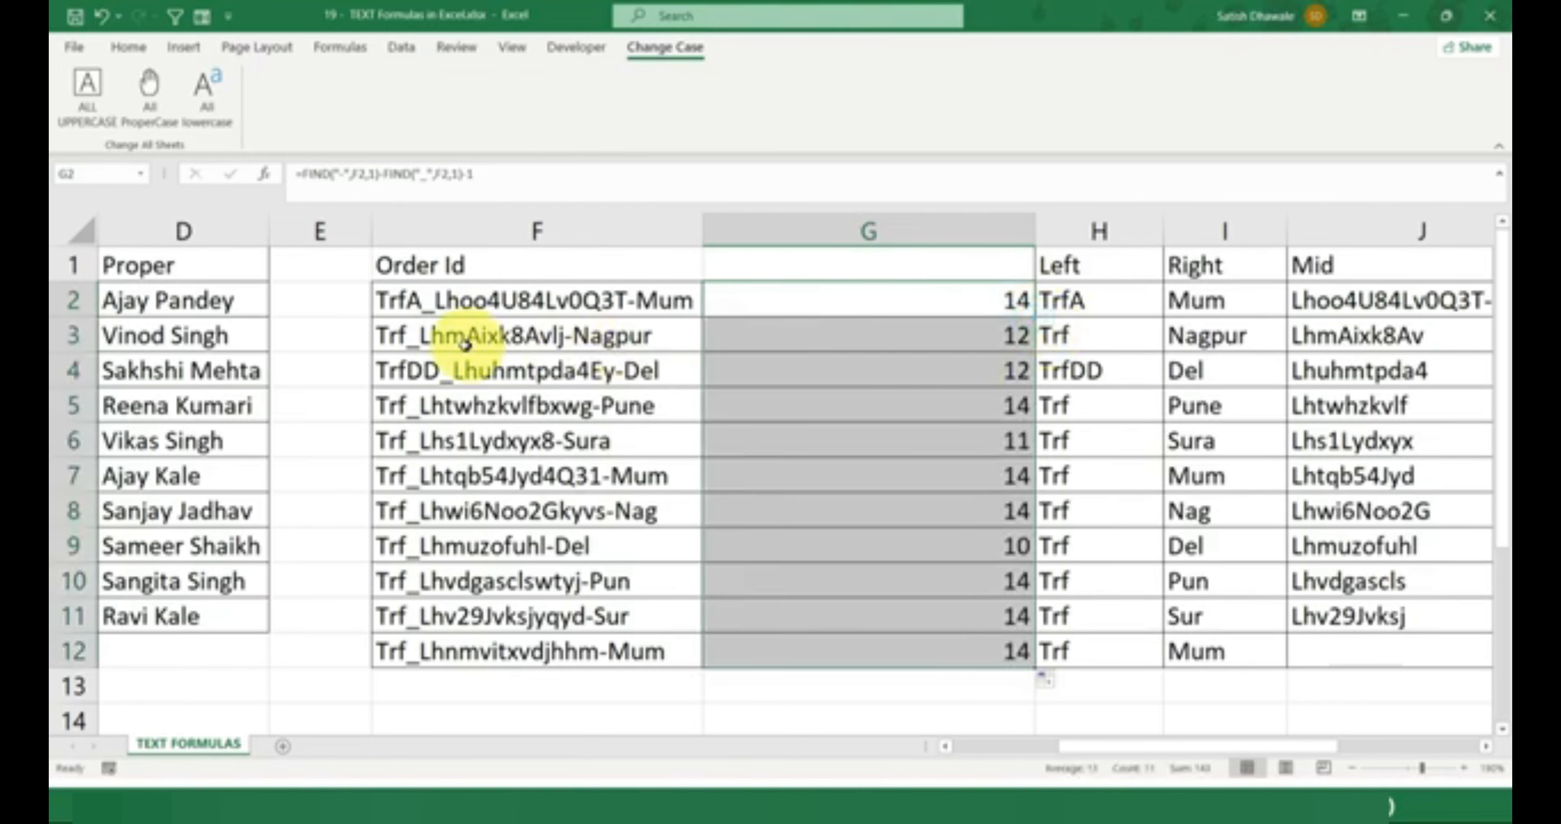
Highlight the characters between the underscore and hyphen in F3 to compare their length with G3's result
left_click(446, 335)
double_click(445, 335)
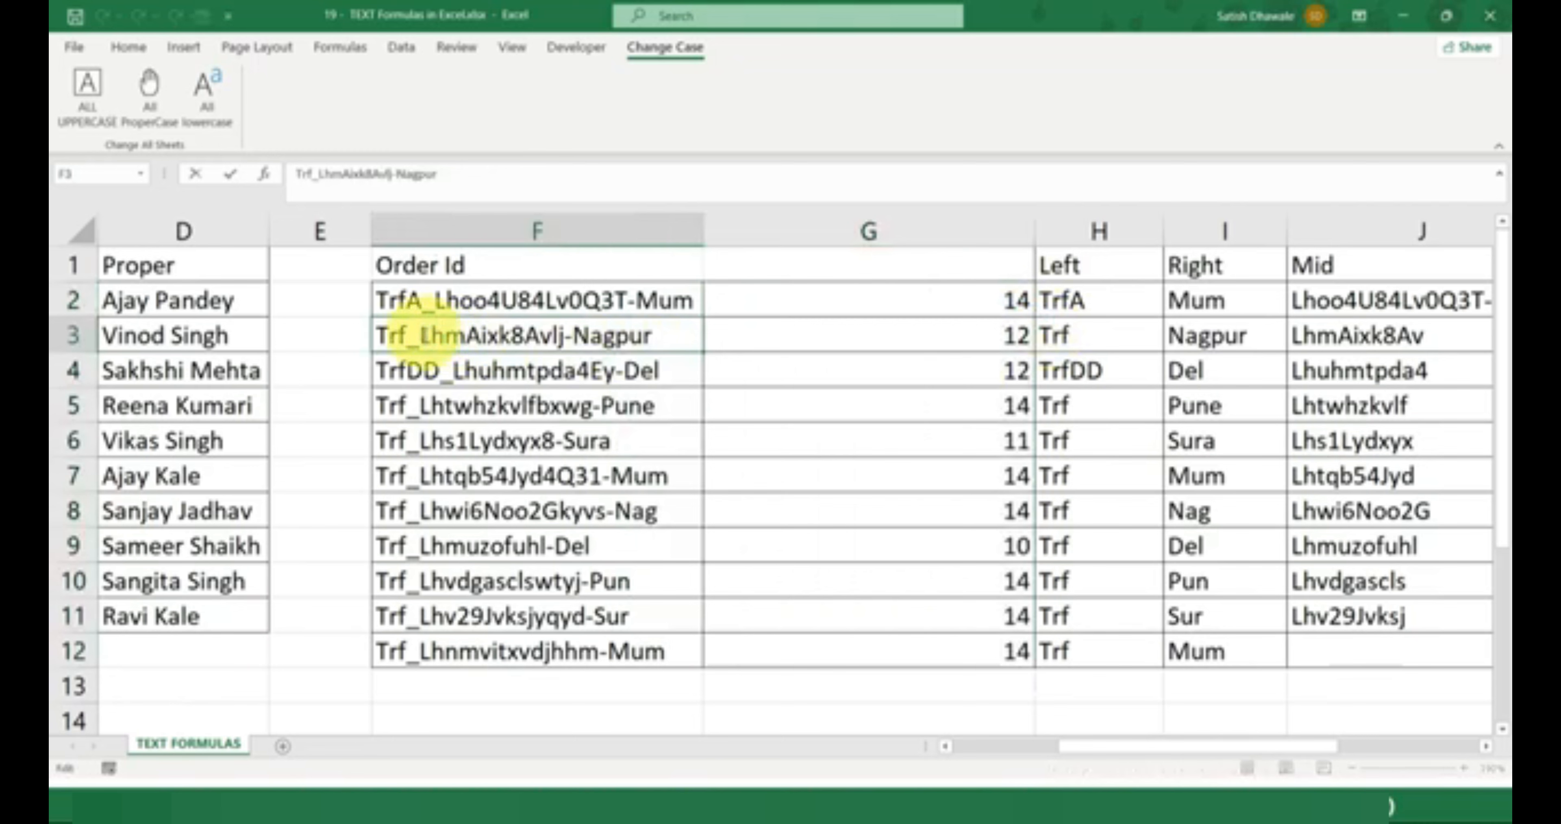
left_click_drag(436, 333, 573, 335)
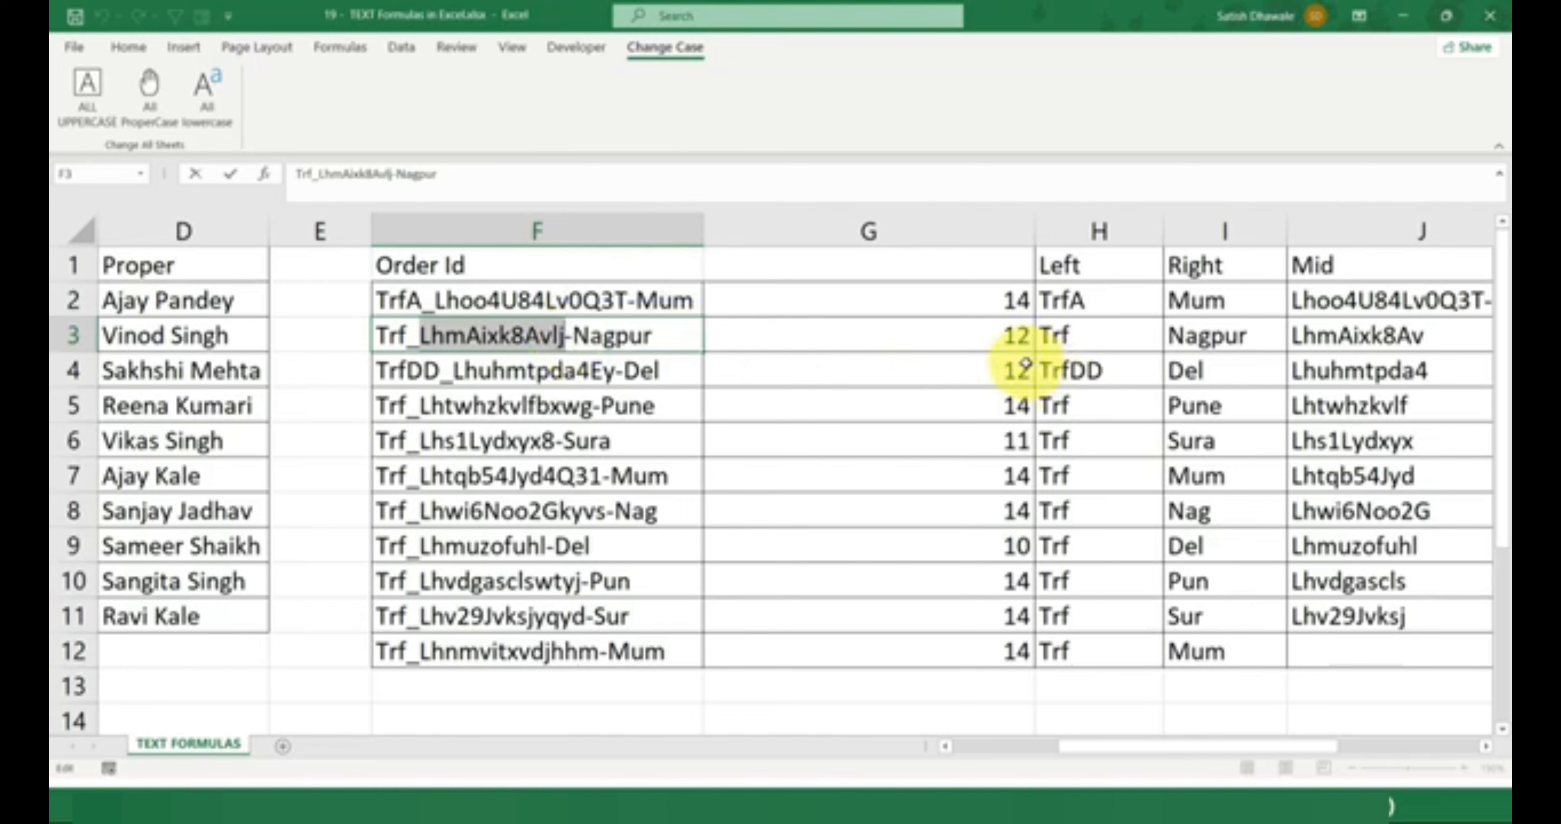
Review the complete FIND expression in G2 against the hyphen and underscore in F2's order ID
double_click(905, 308)
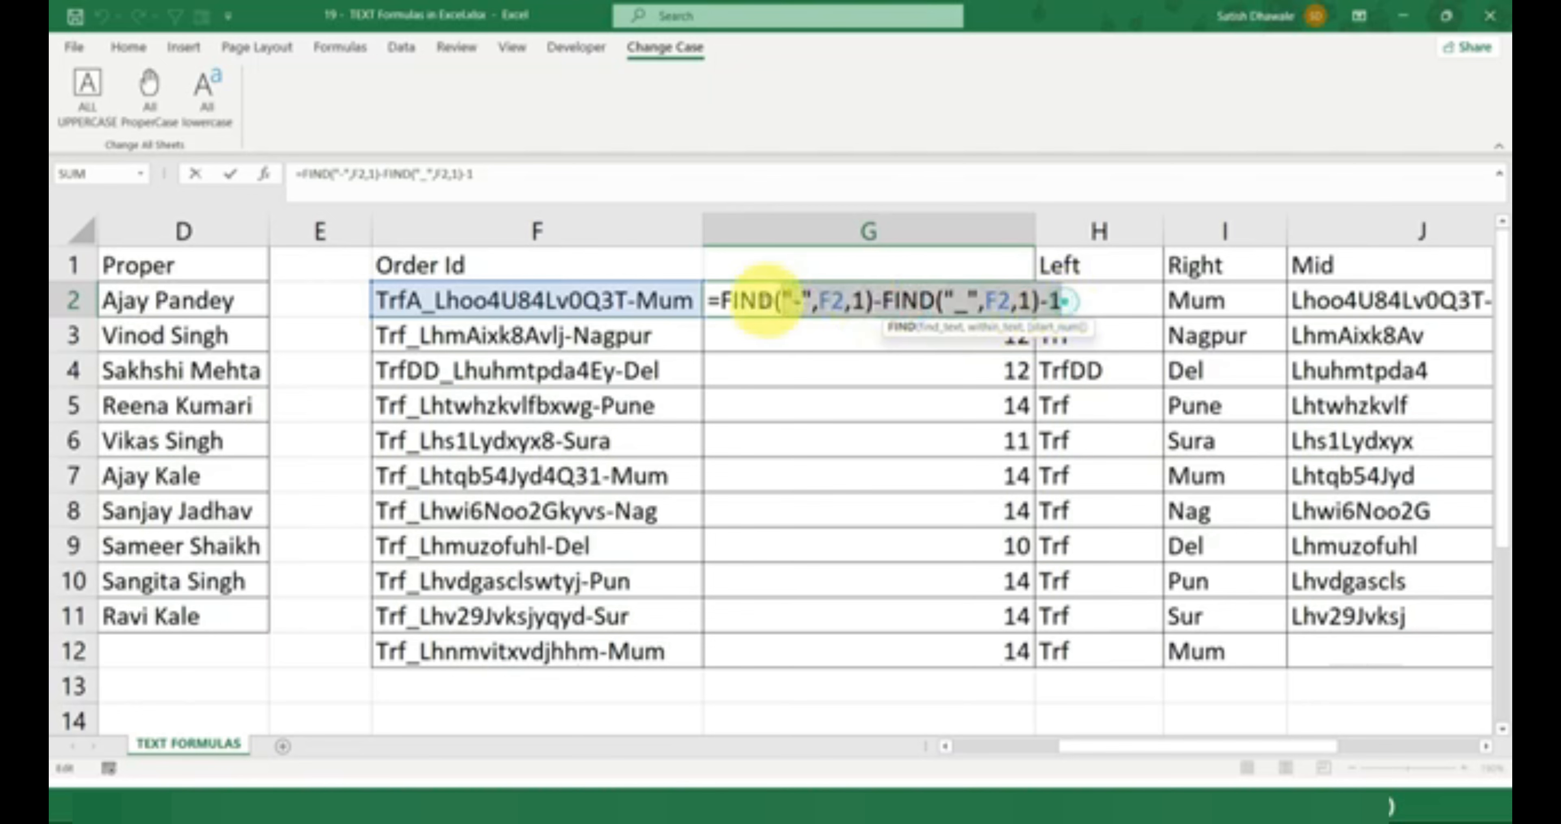
left_click_drag(767, 301, 643, 306)
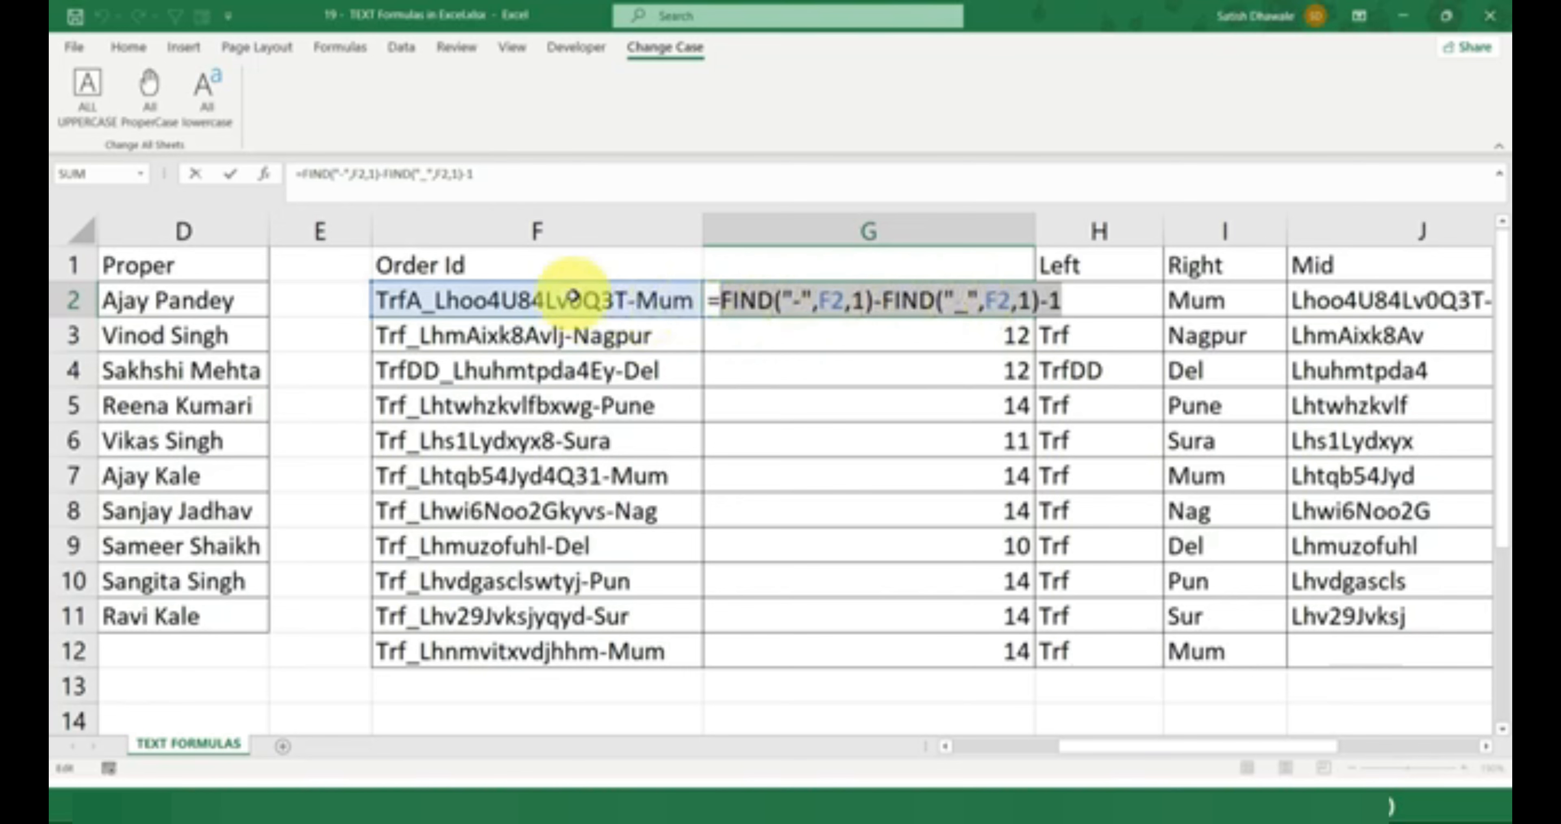
key("Escape")
double_click(636, 302)
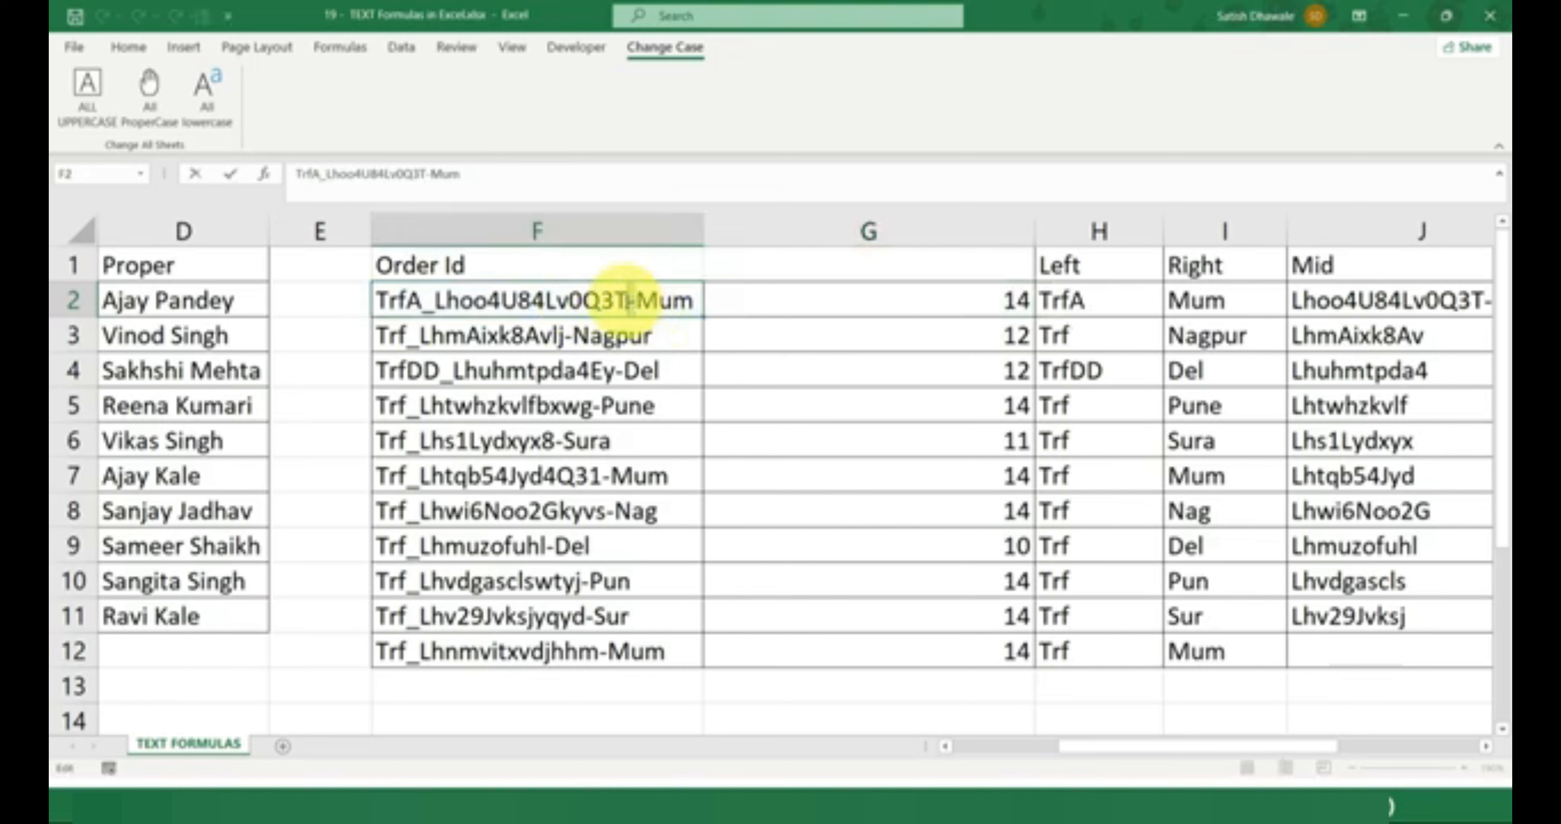
key("Escape")
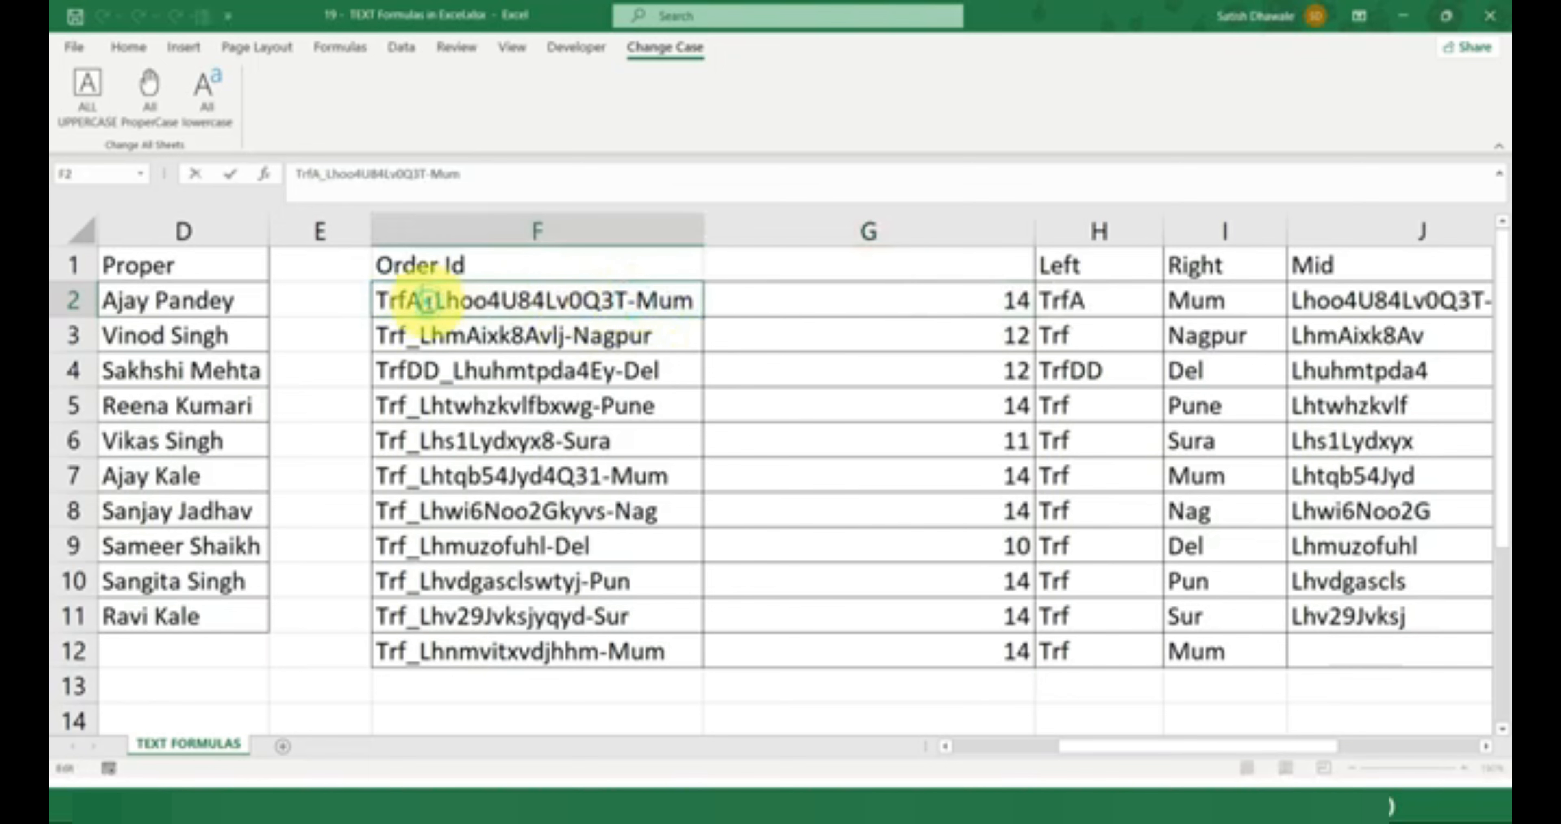
Cut the FIND expression after the equals sign from G2 and delete helper column G
double_click(970, 305)
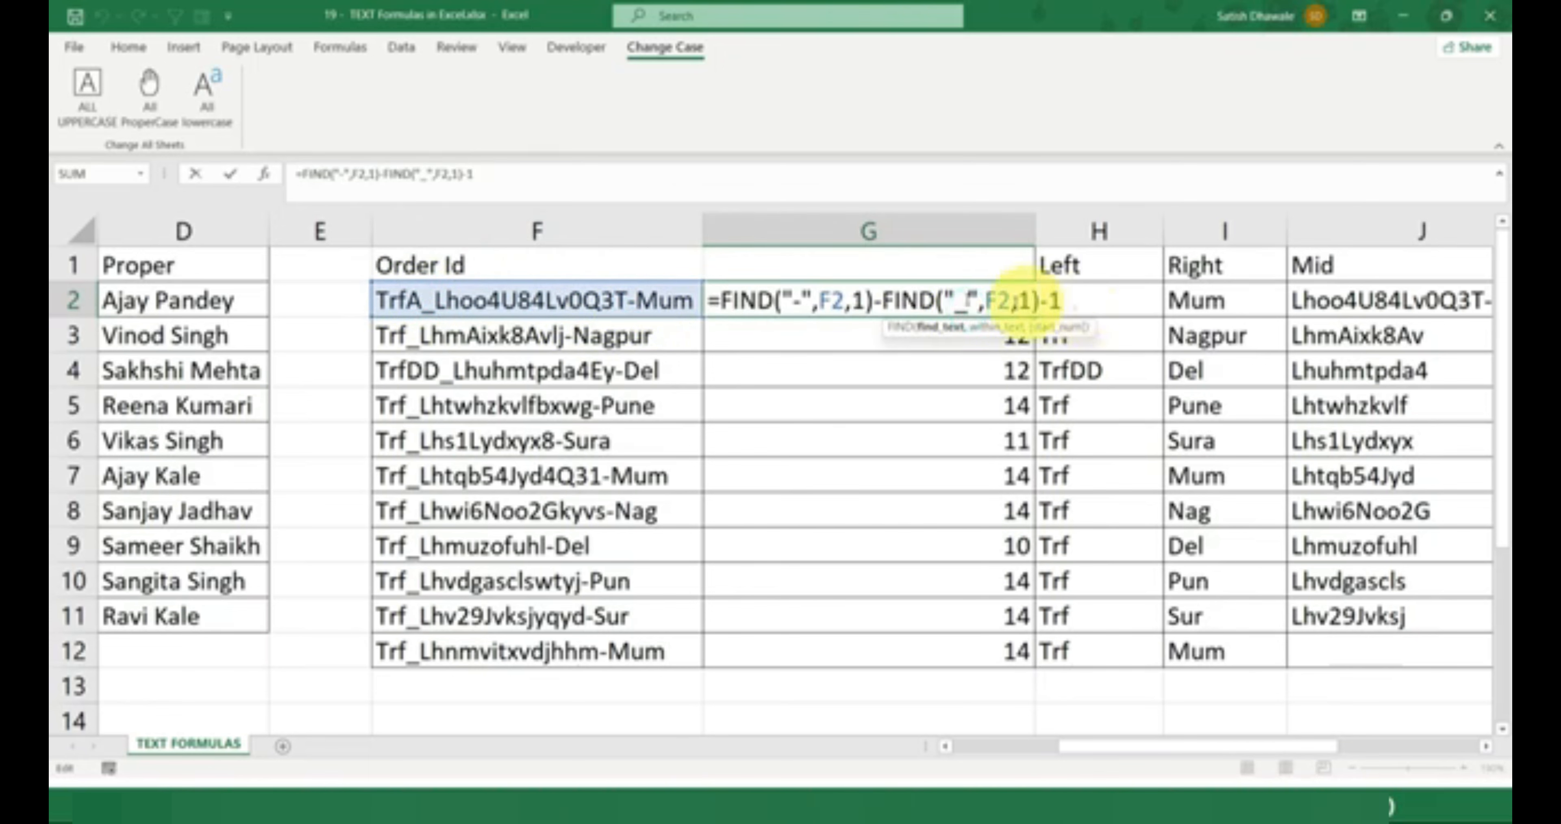
left_click_drag(1049, 303, 724, 301)
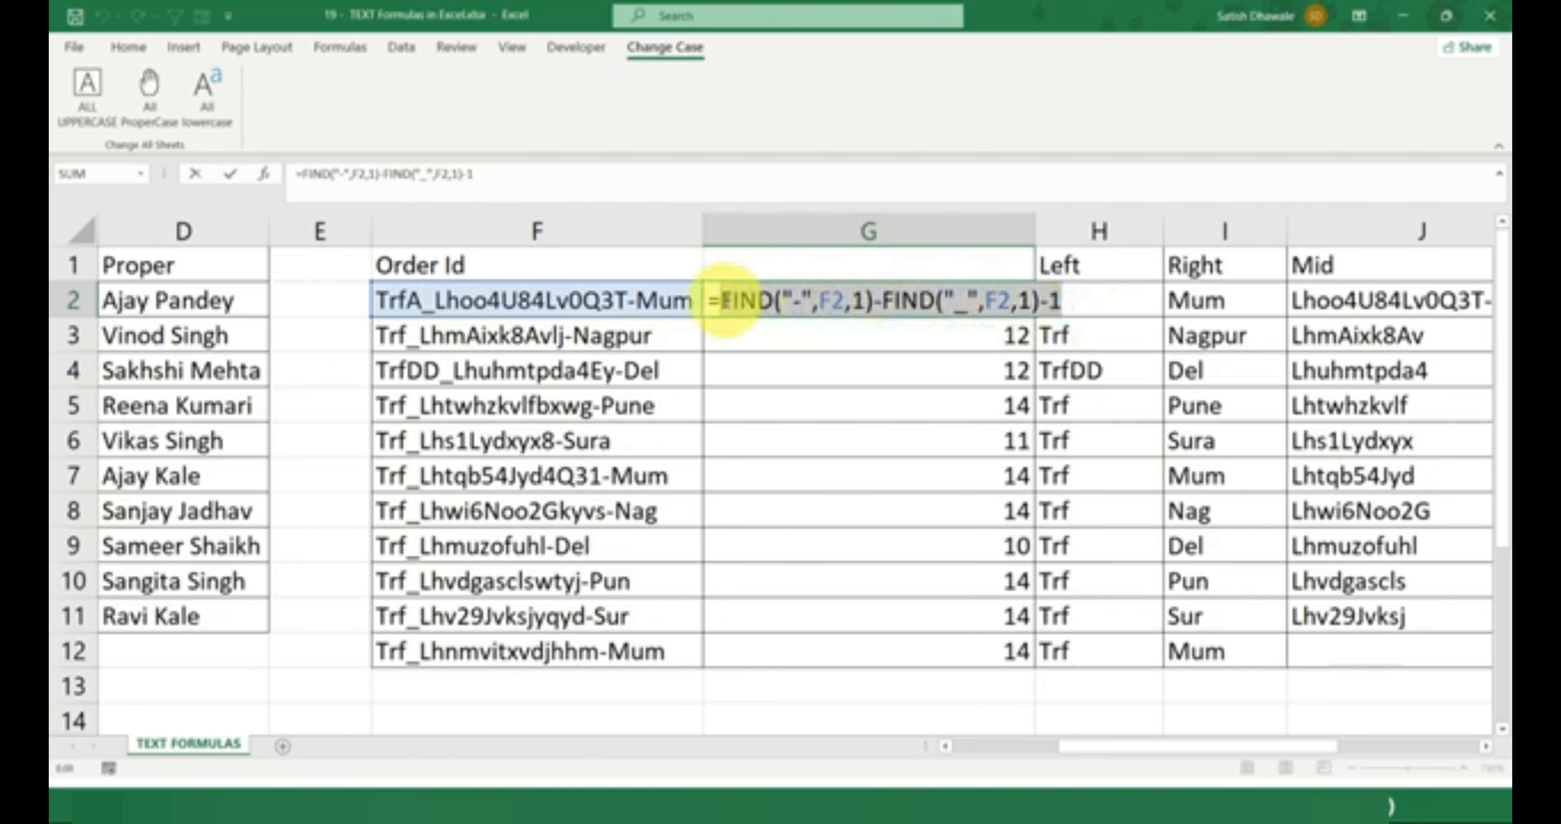
key("BackSpace")
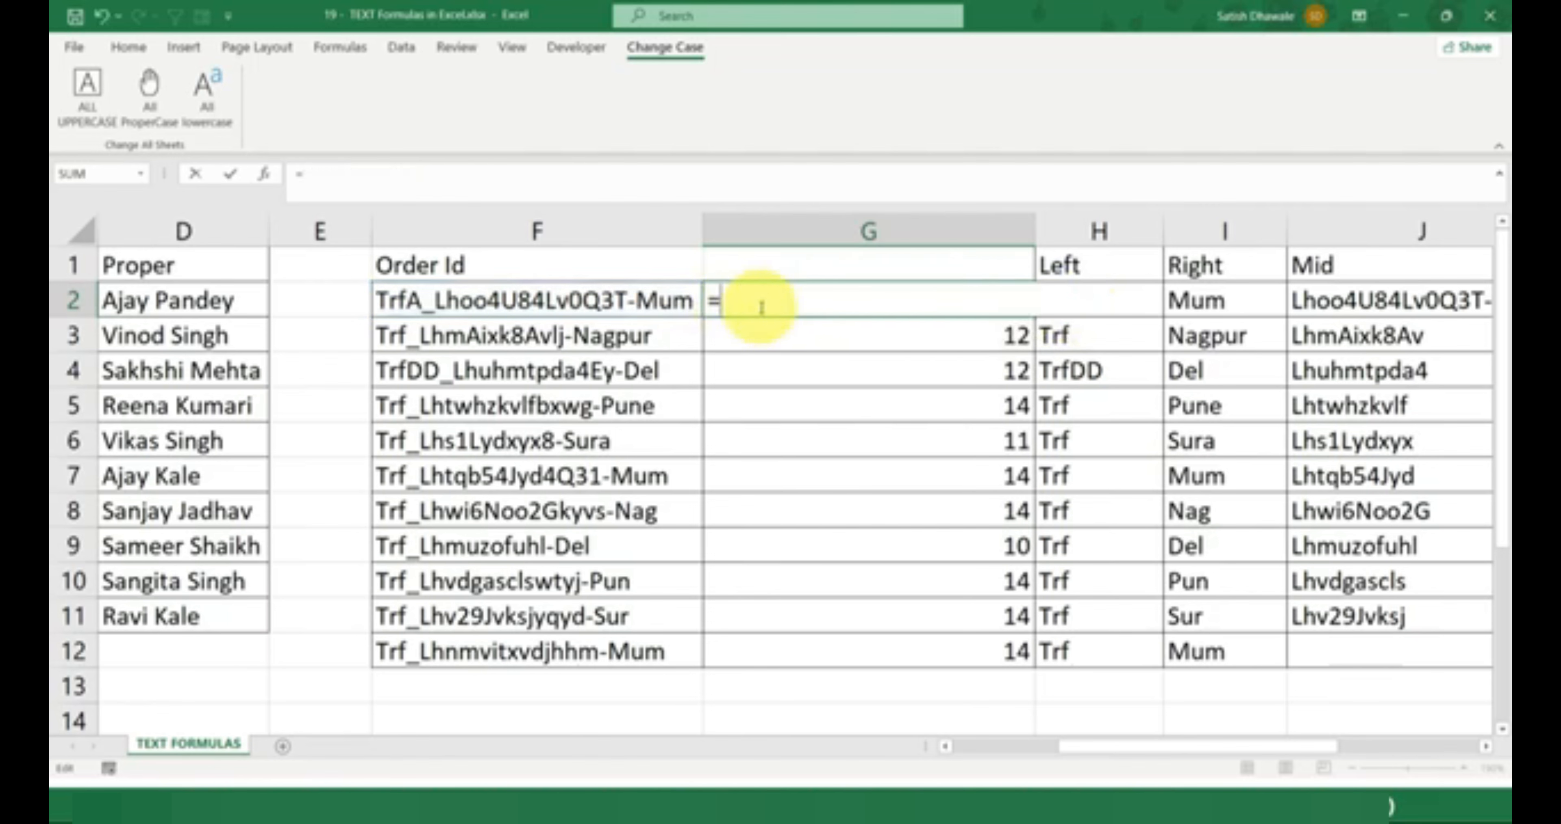
key("Escape")
left_click(827, 221)
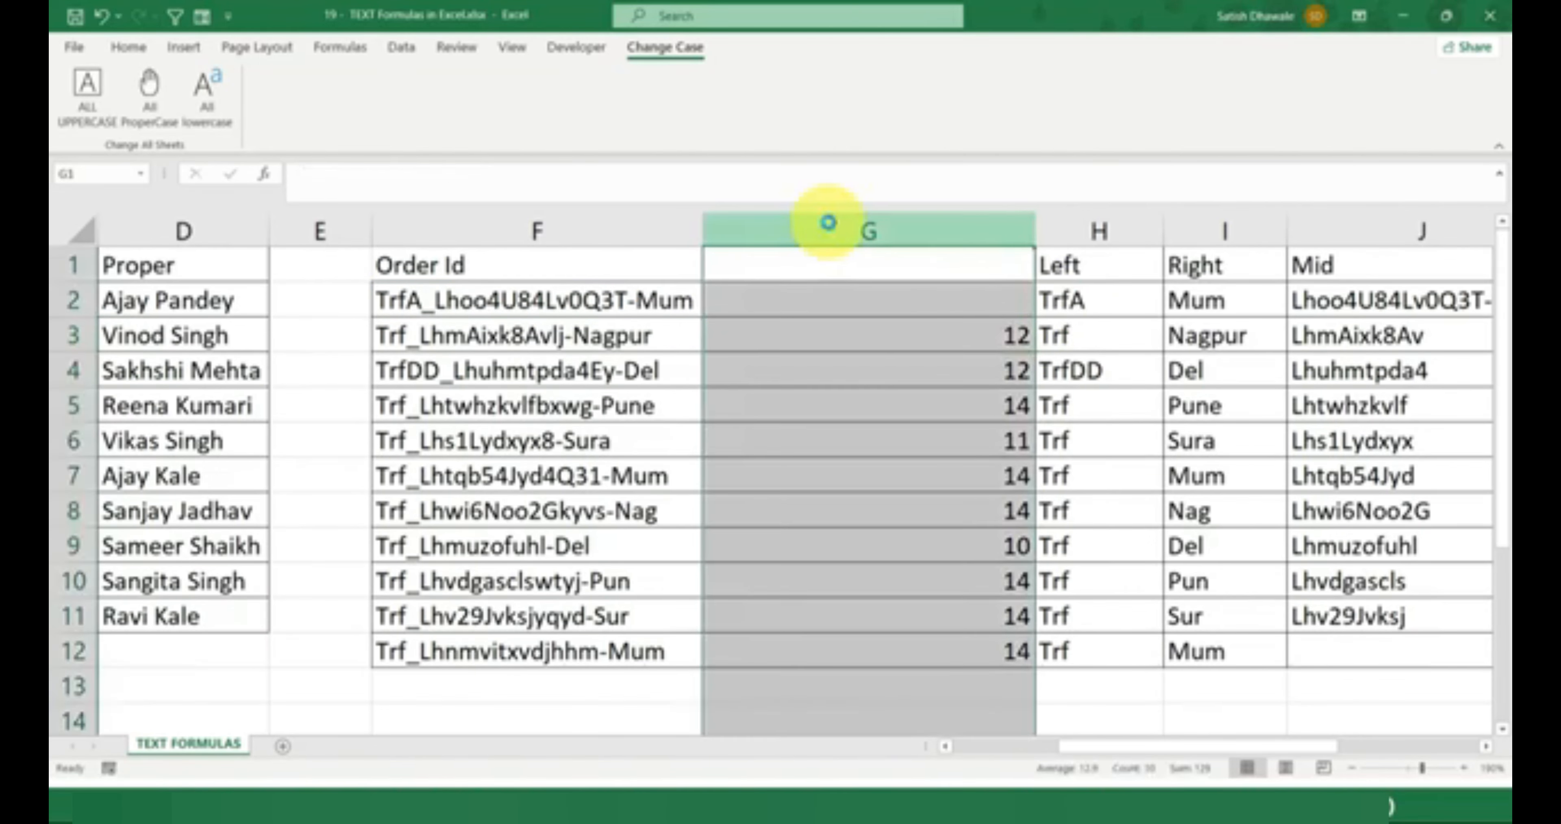
key("ctrl+minus")
Replace the character count 30 in I2's MID formula with FIND("-",F2,1)-FIND("_",F2,1)-1
double_click(1151, 302)
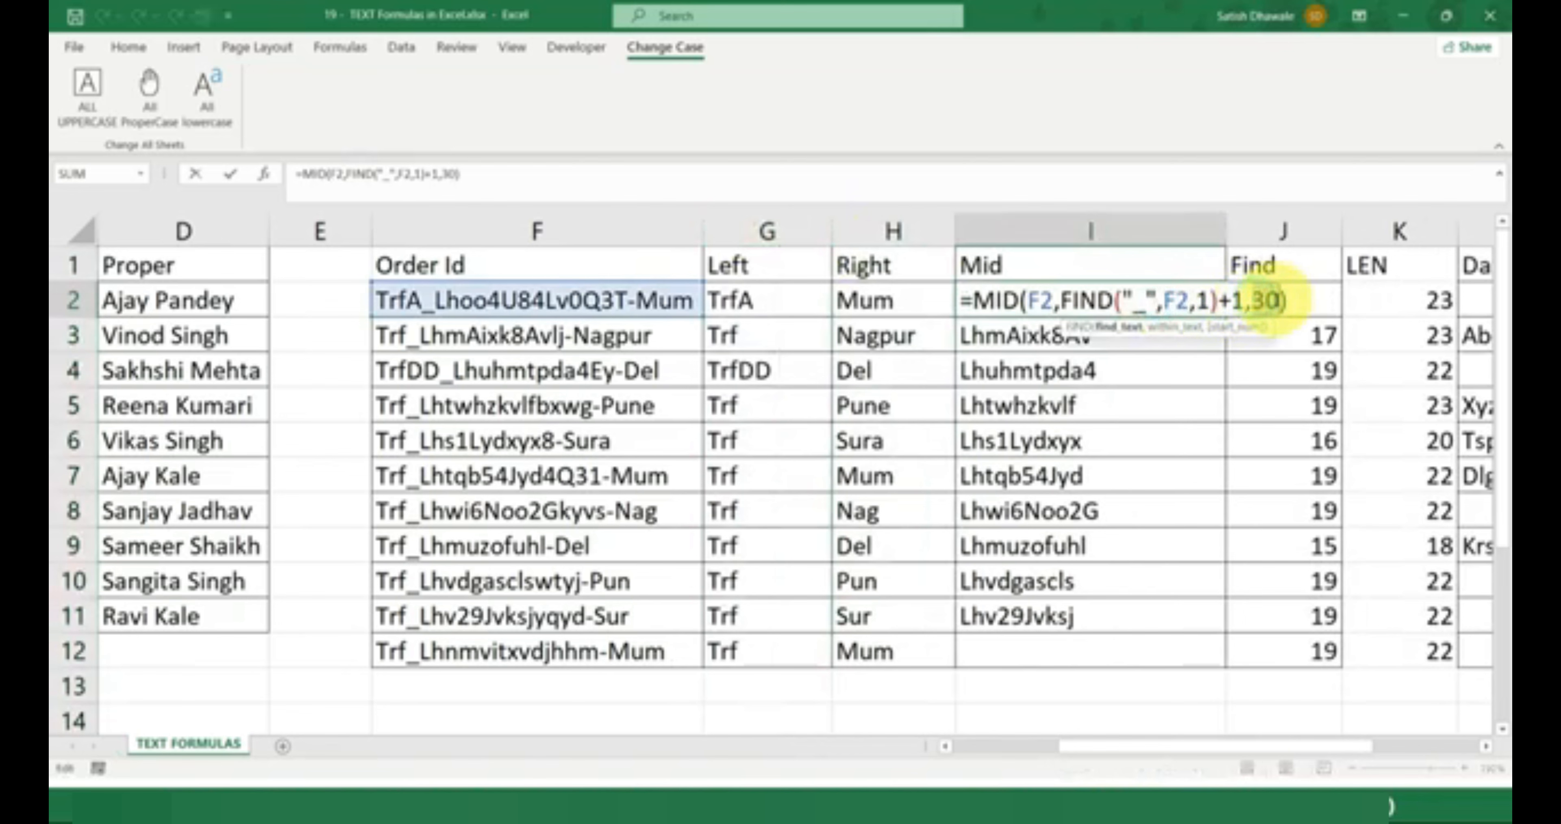
double_click(1267, 300)
type("FIND(\"-\",F2,1)-FIND(\"_\",F2,1)-1")
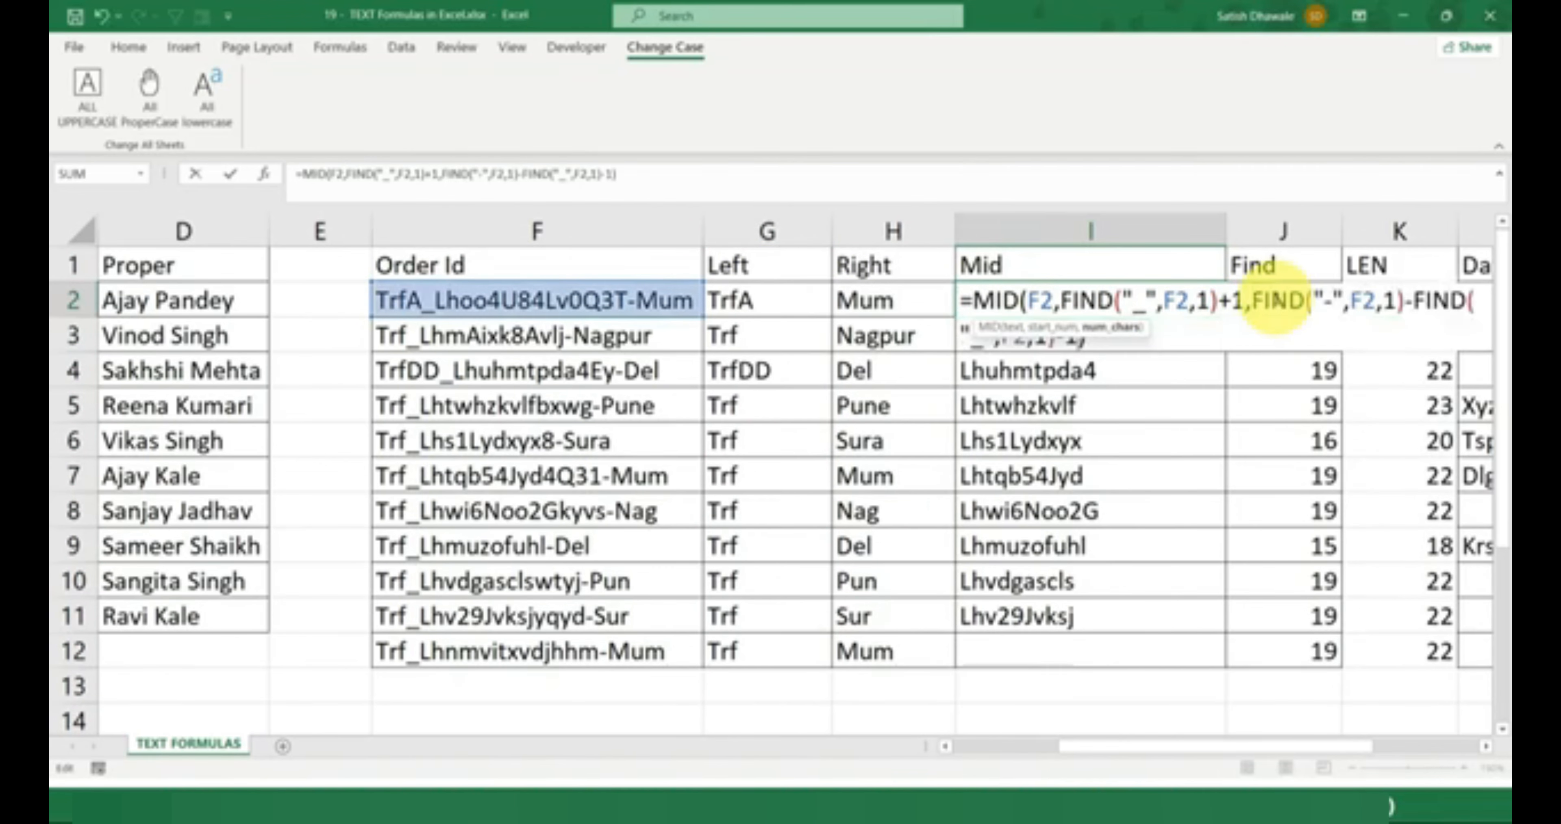
left_click(1488, 748)
left_click(1488, 749)
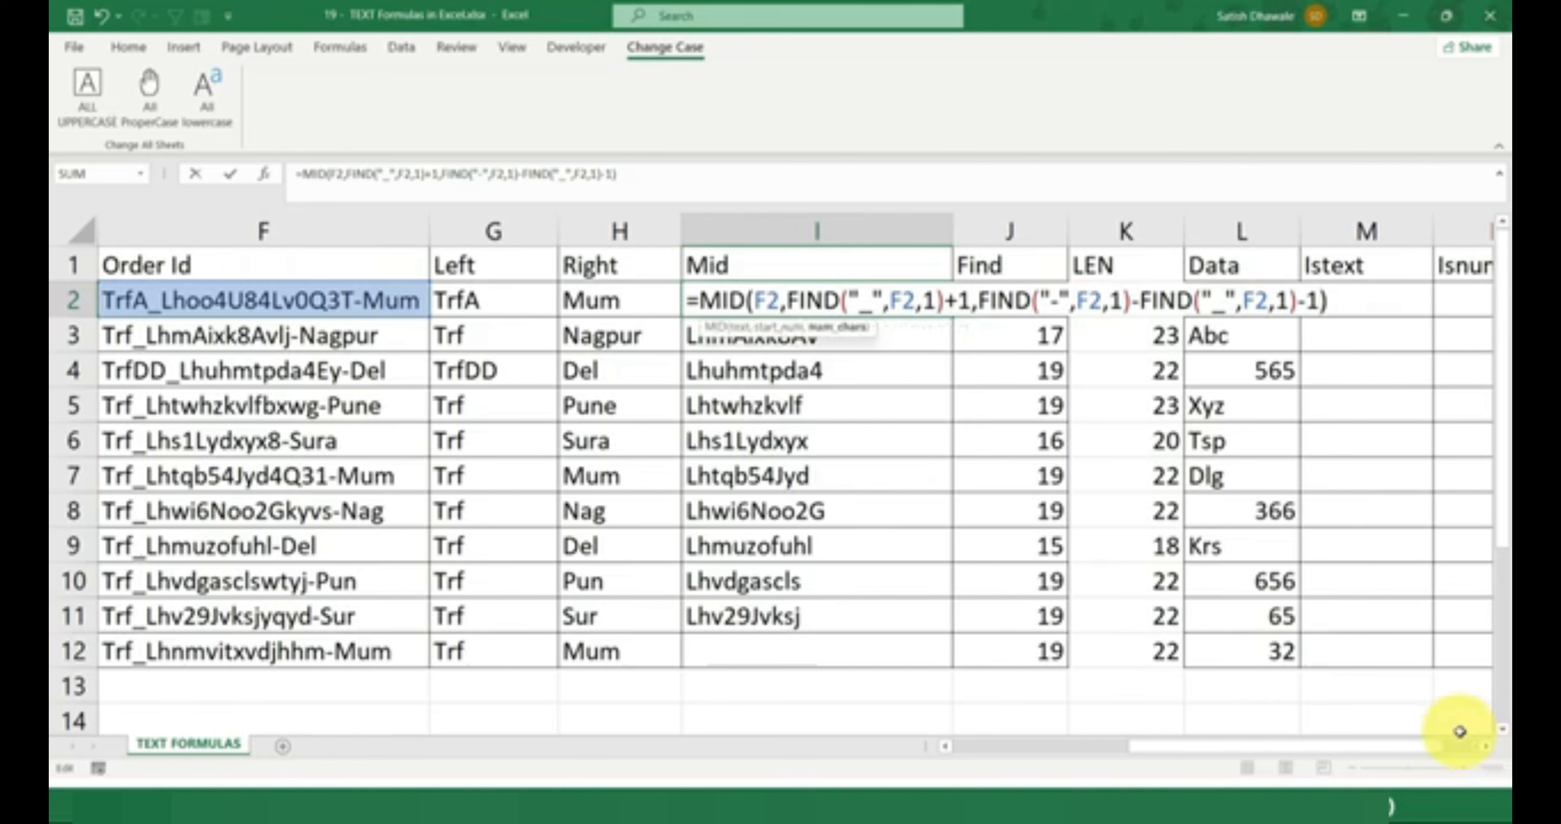
key("Return")
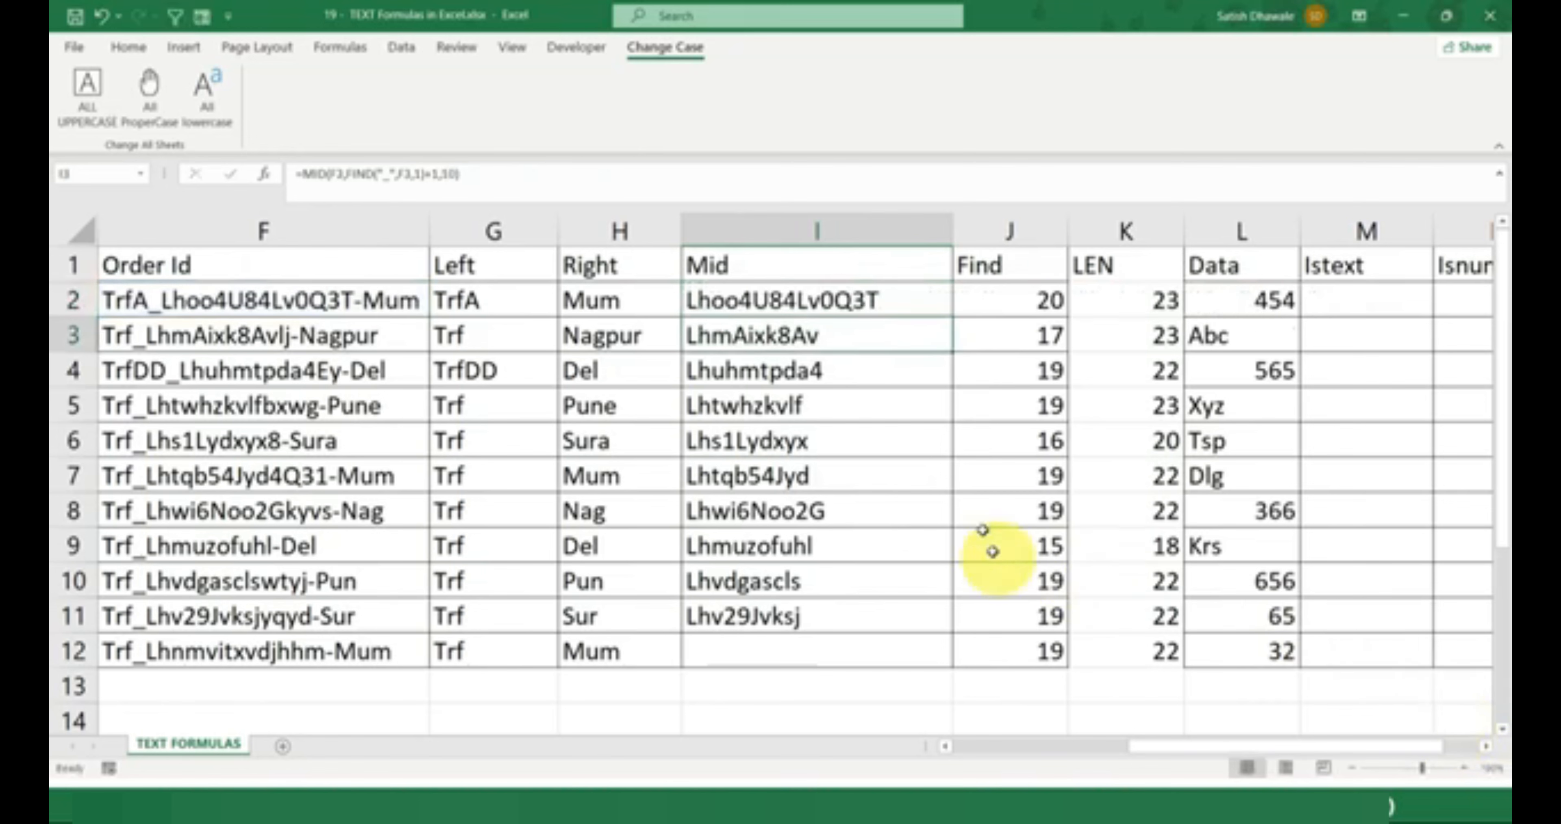
Fill I2's updated MID formula down the Mid column through I12
left_click(930, 301)
double_click(953, 318)
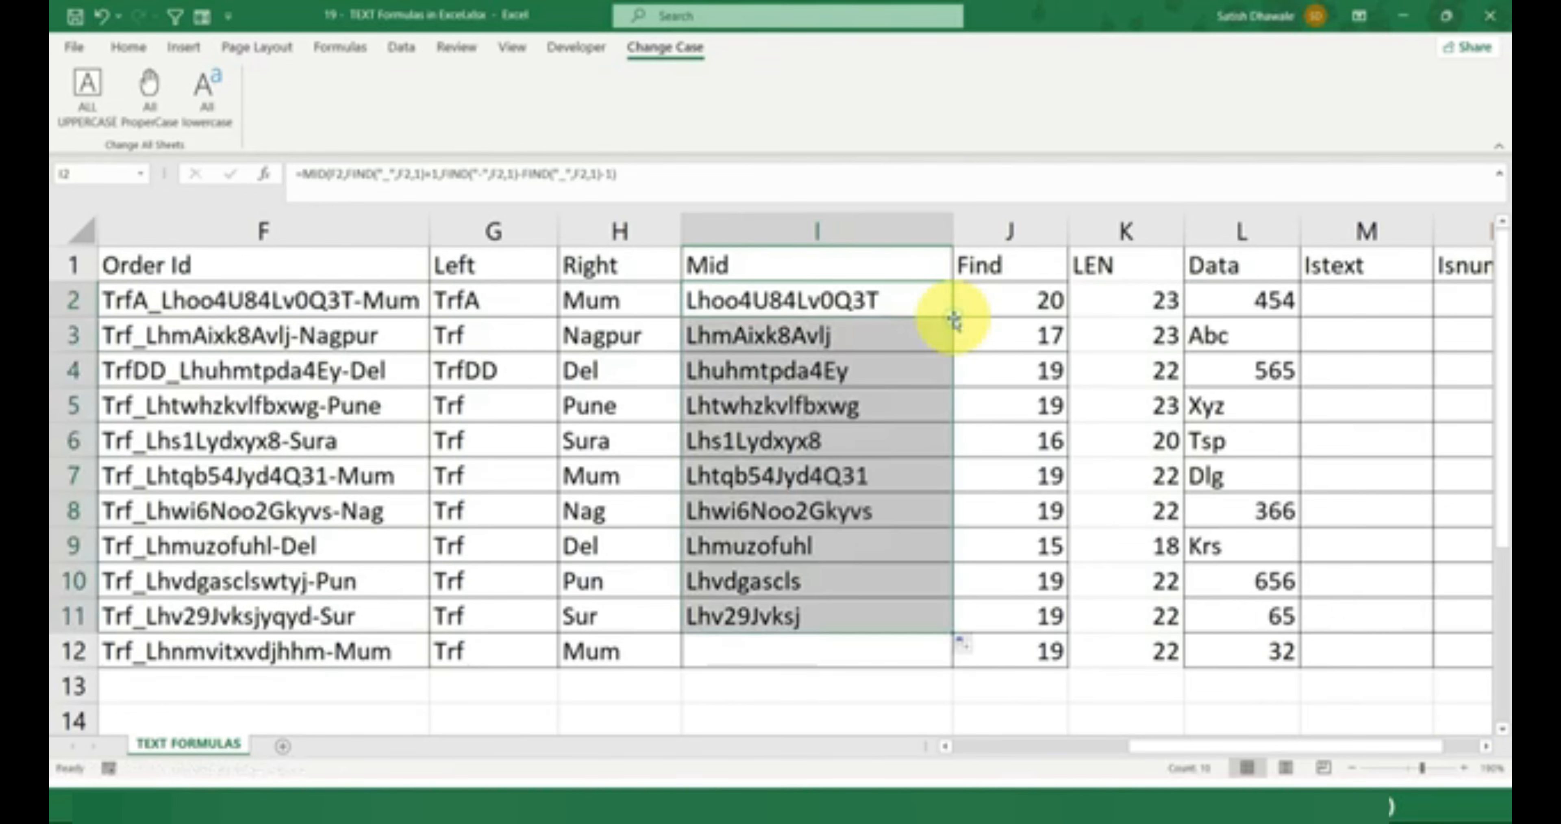
left_click_drag(951, 631, 939, 653)
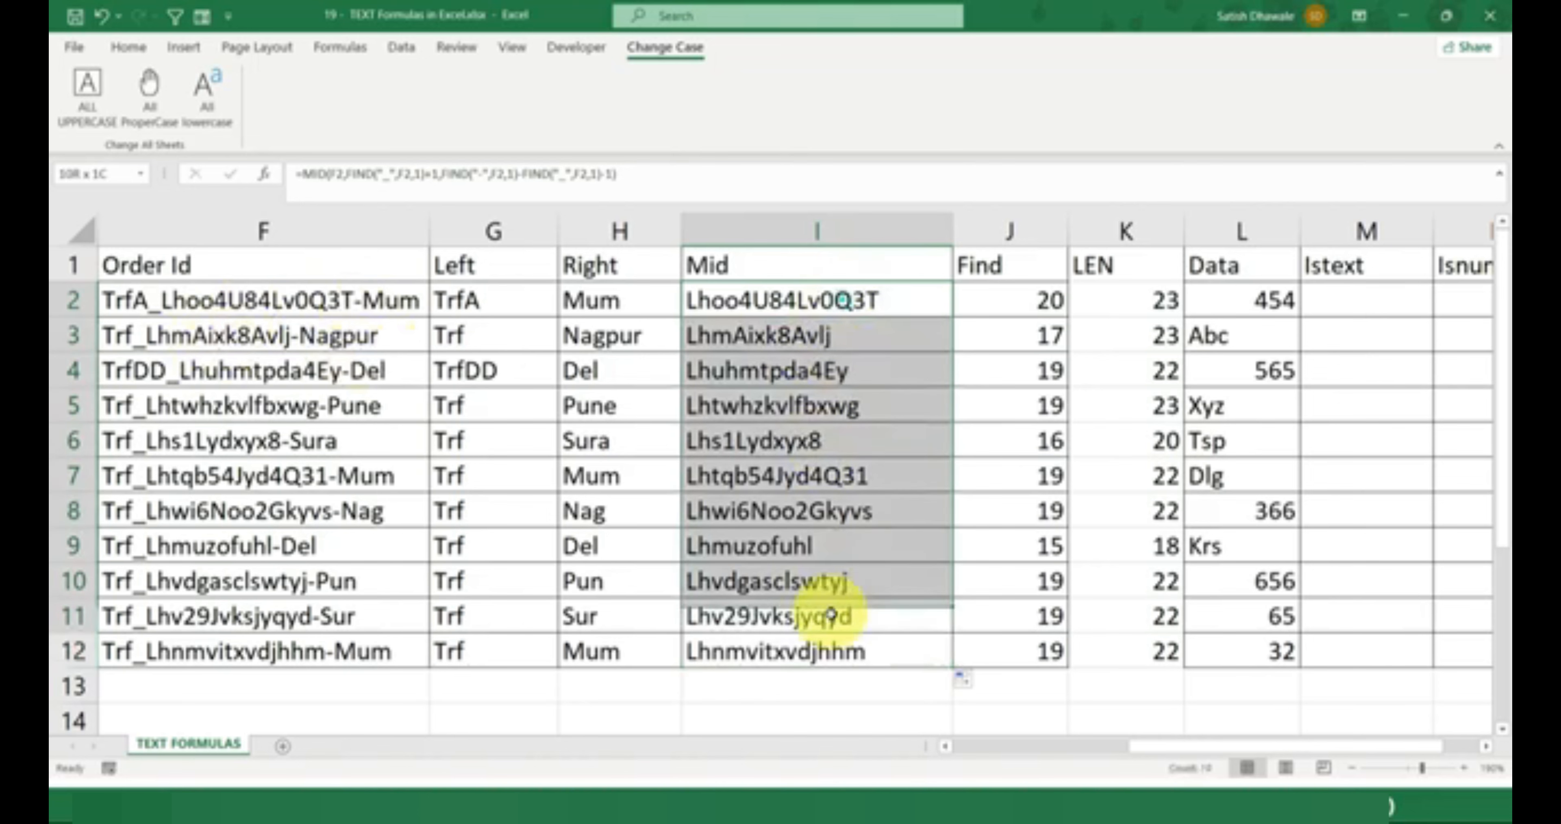
Review how the FIND functions supply the start position and character count in I2's MID formula
left_click(843, 301)
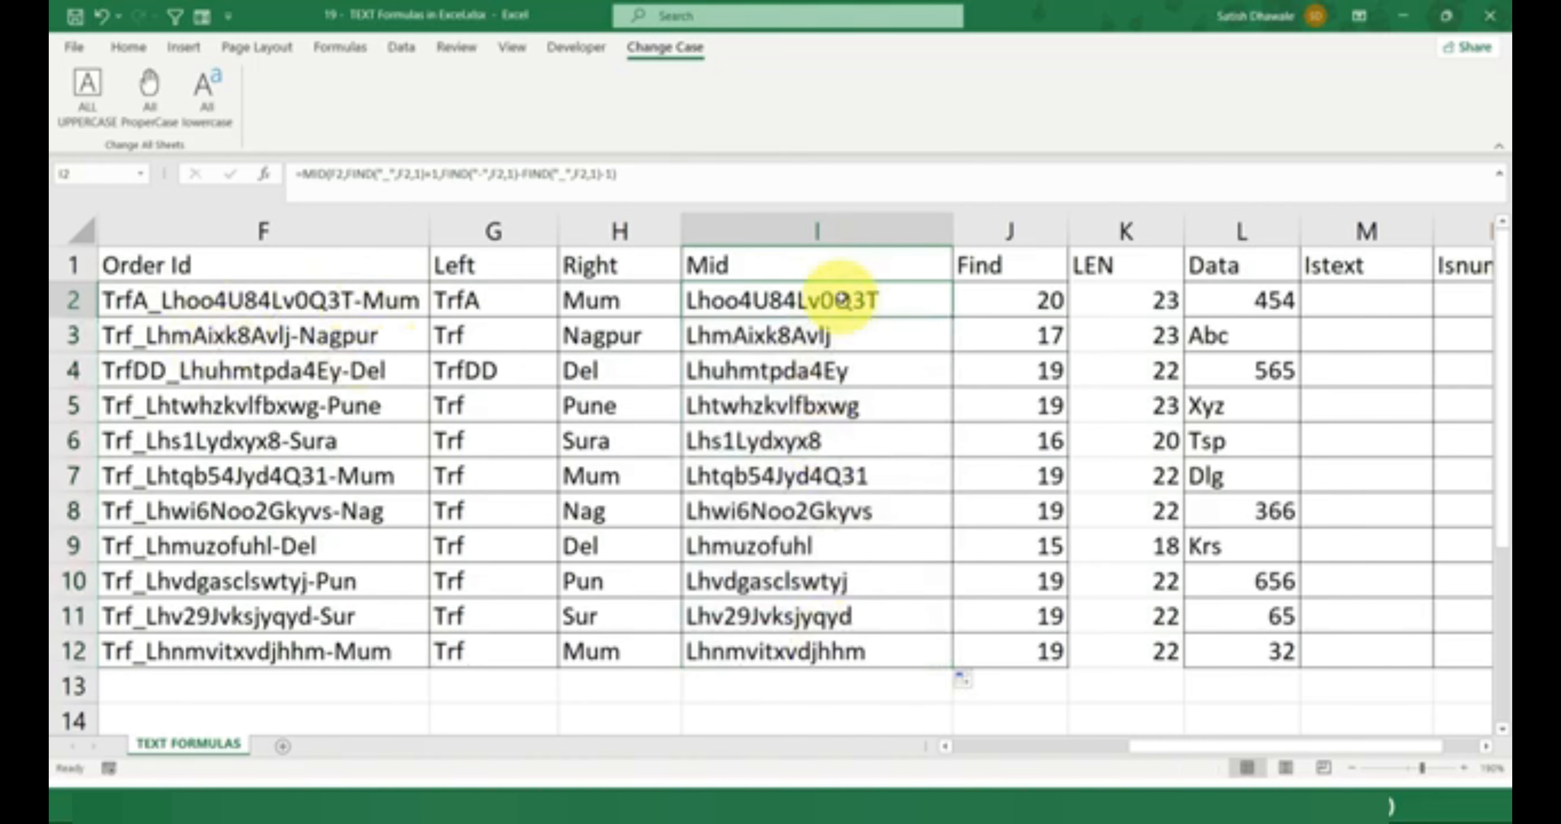
double_click(843, 301)
left_click_drag(890, 301, 1139, 301)
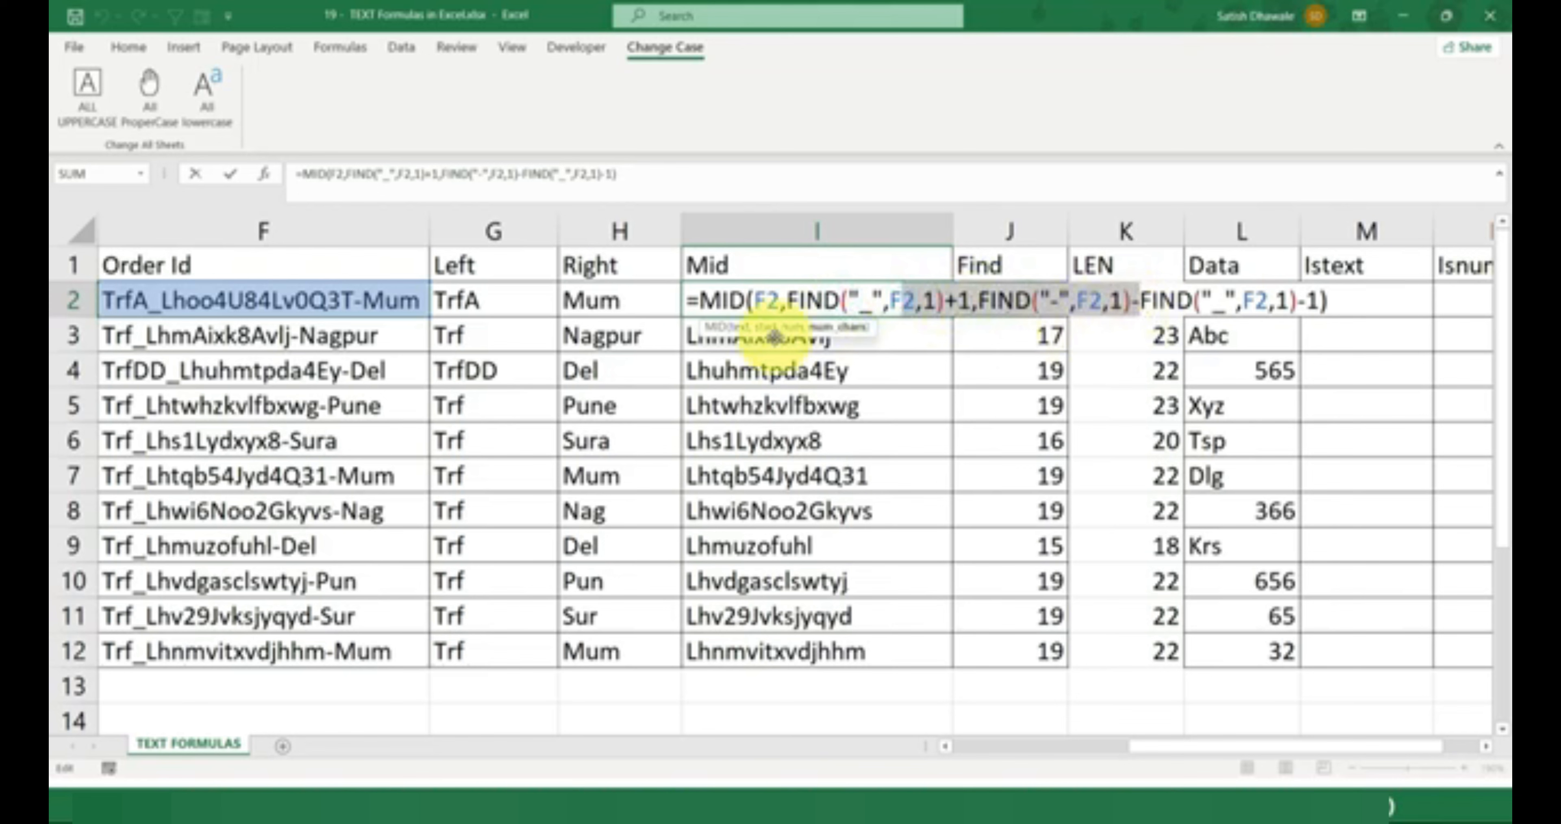
key("Escape")
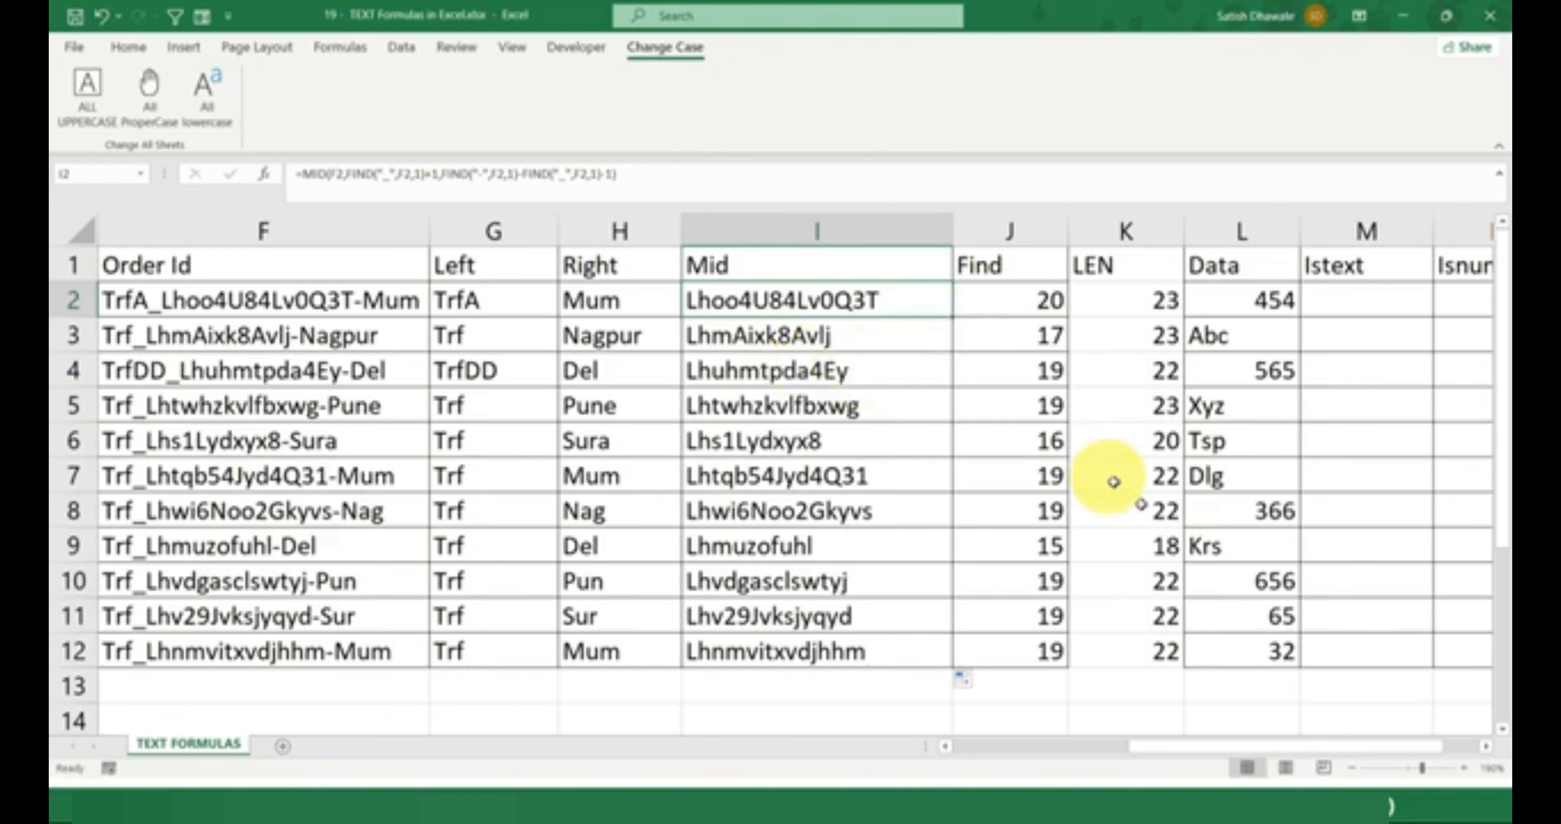
Enter =ISTEXT(L2) in M2 to test the first Data value, and fill the formula down through M12
left_click(1486, 746)
left_click(1486, 747)
left_click(923, 297)
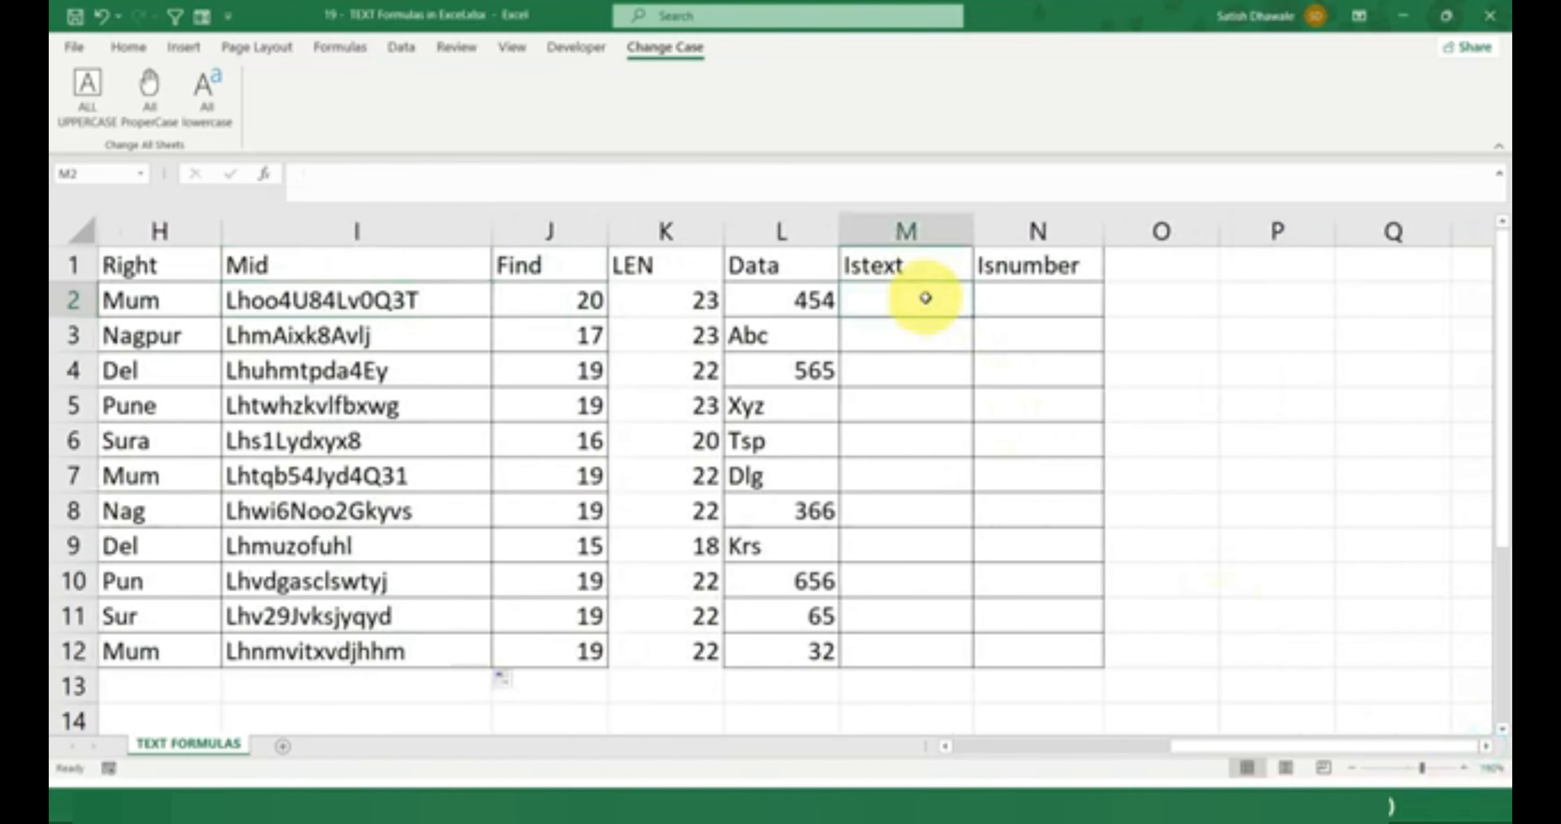
type("=")
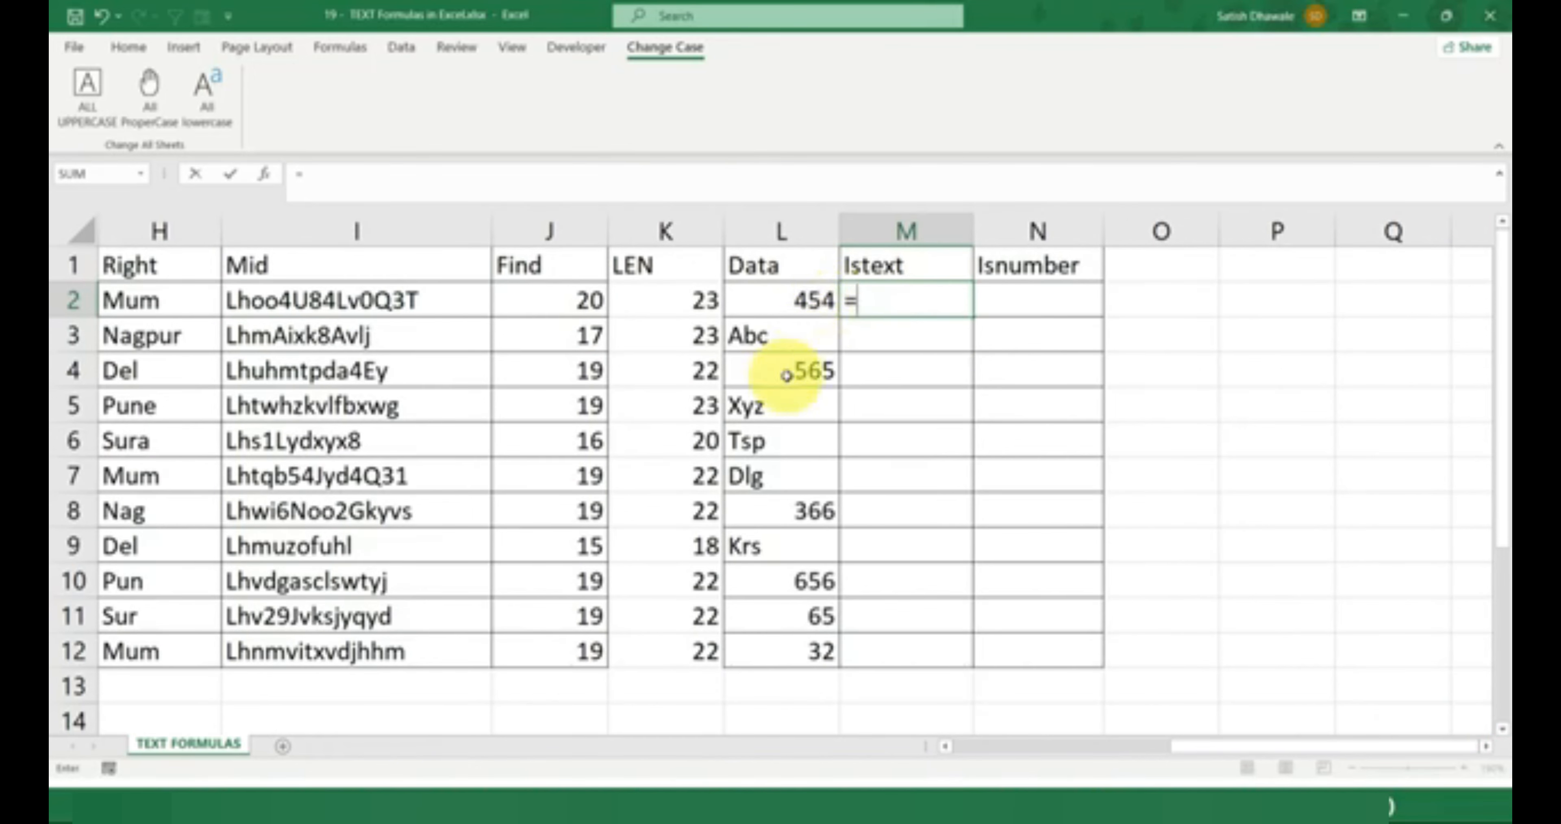
type("ist")
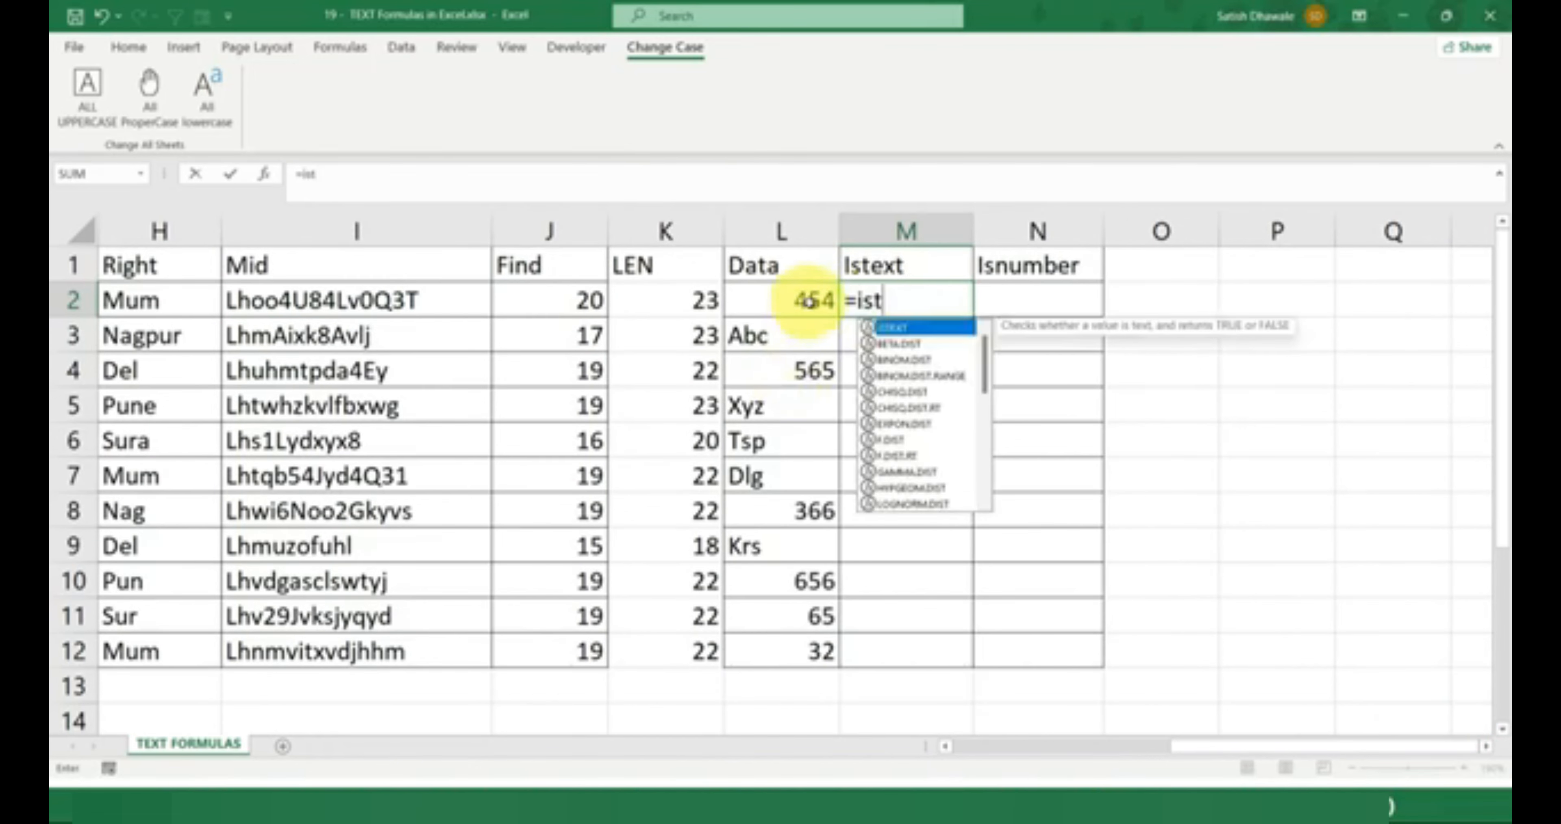
key("Tab")
left_click(810, 299)
key("Return")
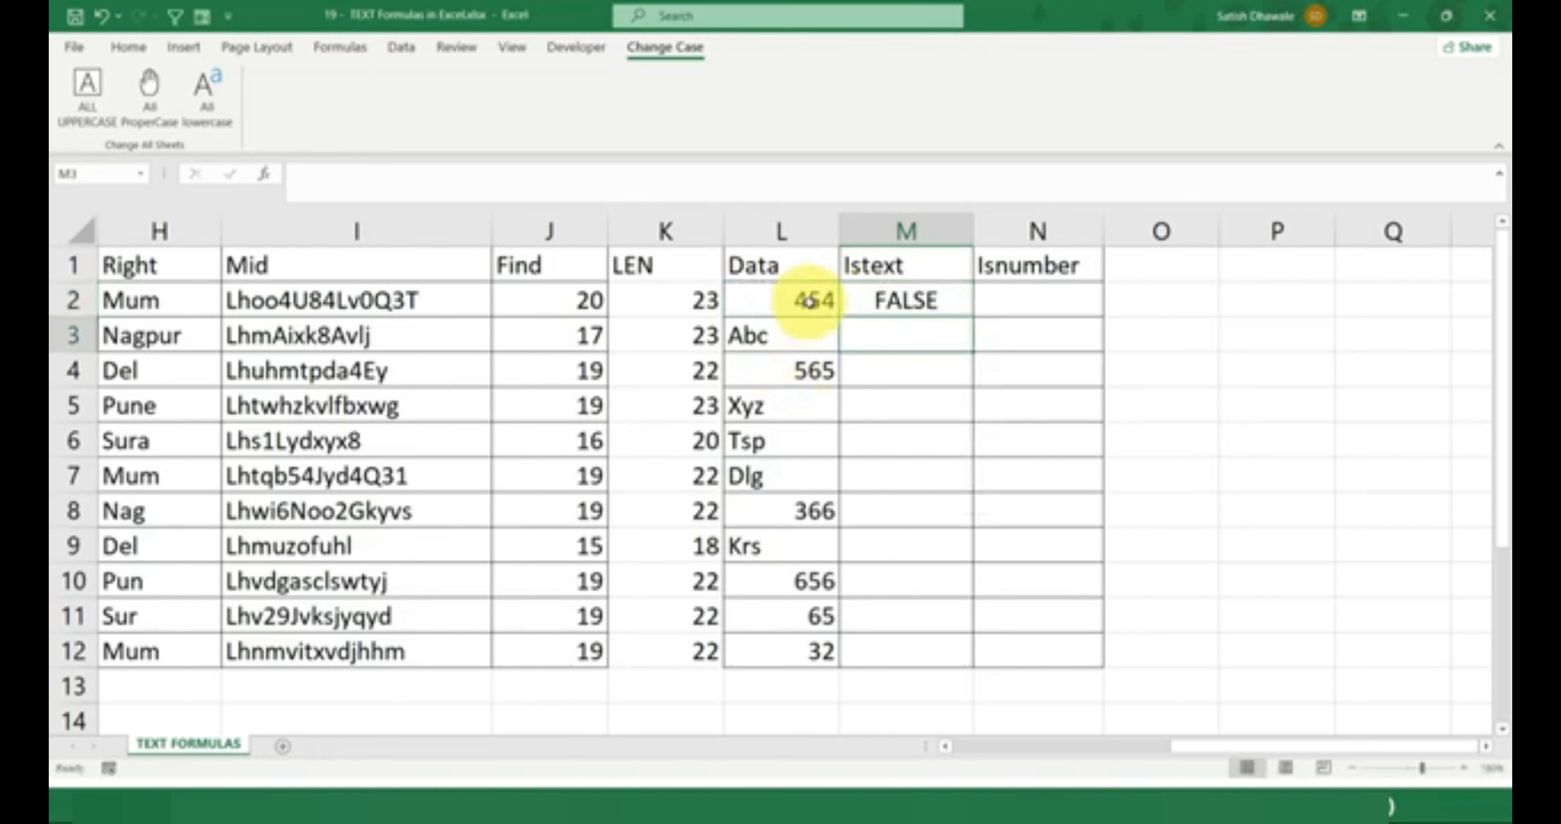
left_click(948, 299)
double_click(973, 316)
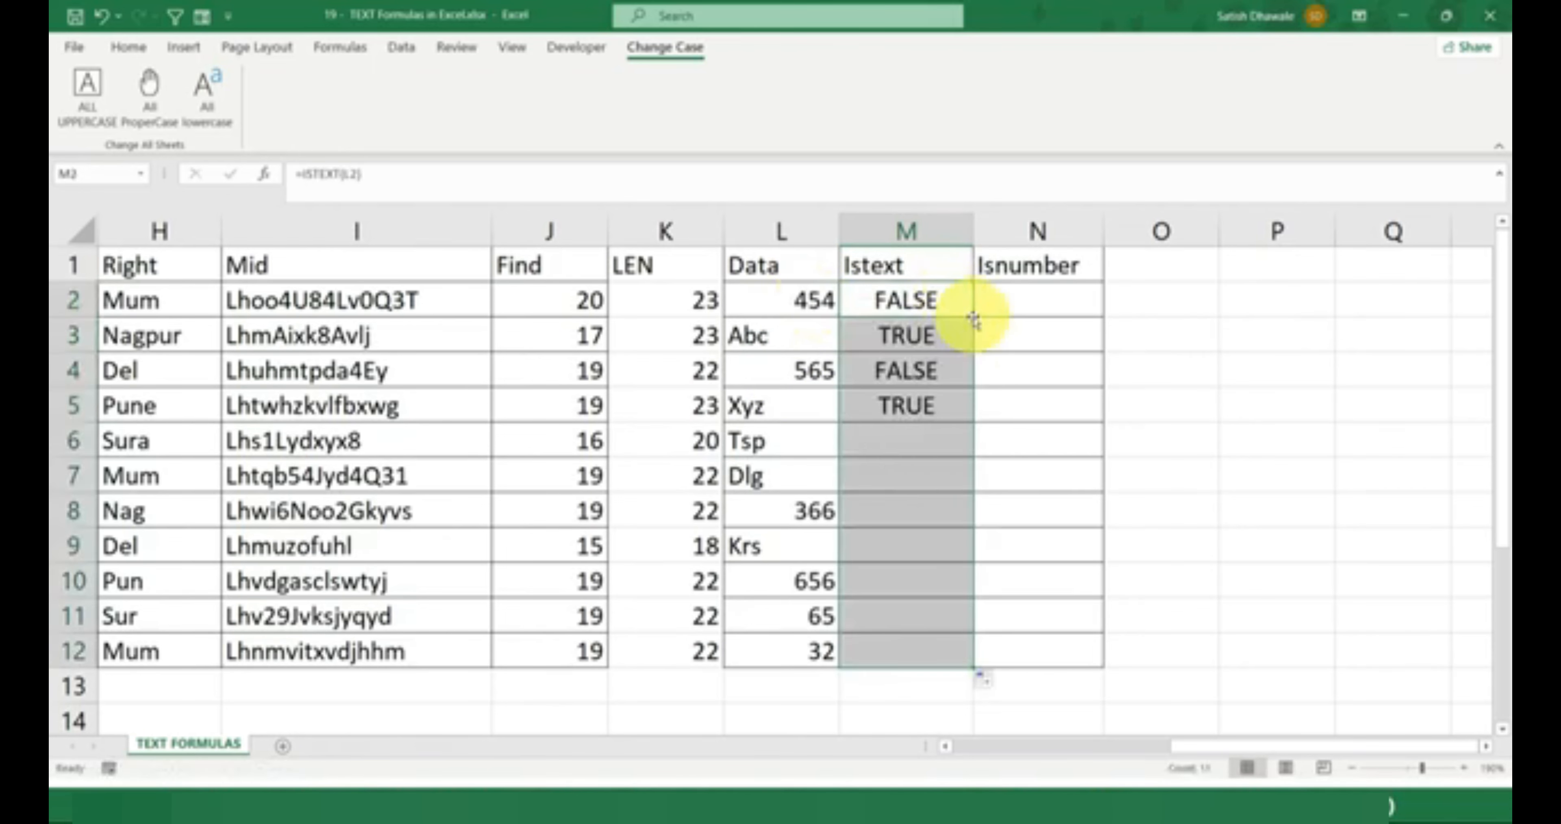
Enter =ISNUMBER(L2) in N2 to test whether the first Data value is a number
left_click(1064, 299)
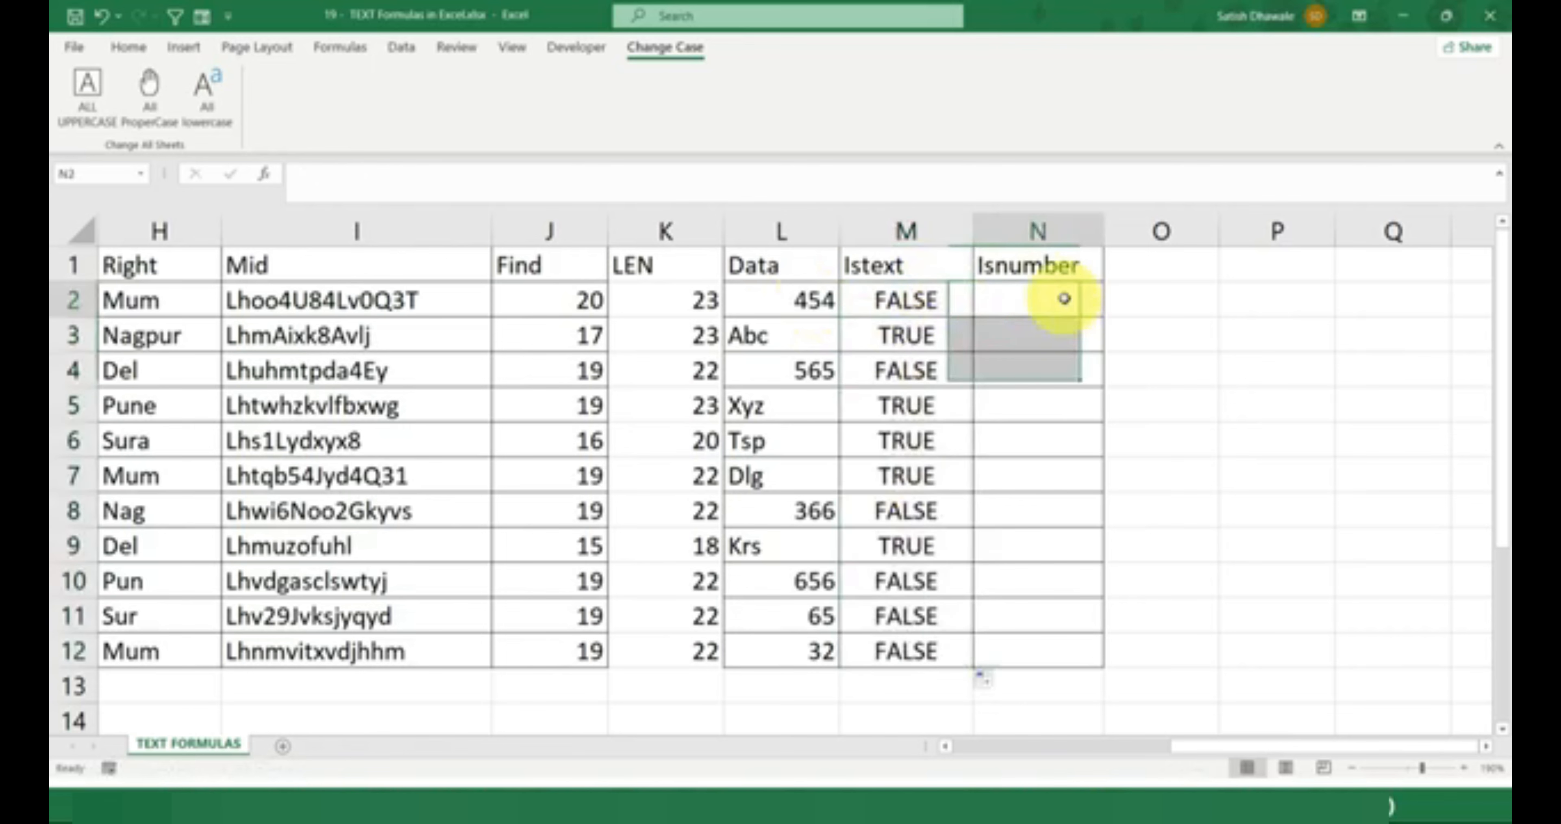
type("=isnu")
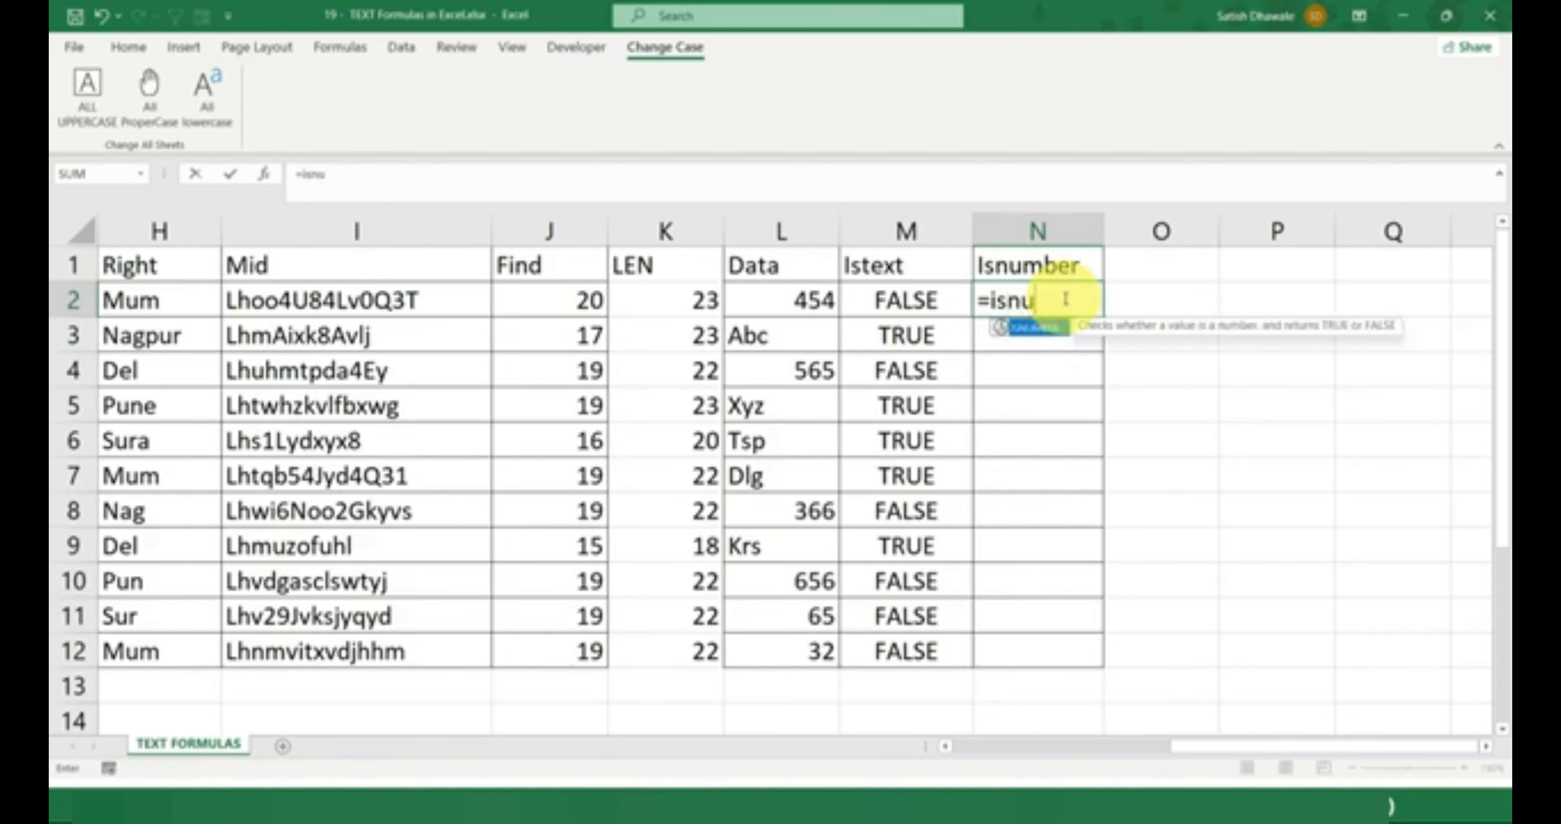
key("Tab")
left_click(778, 300)
key("Return")
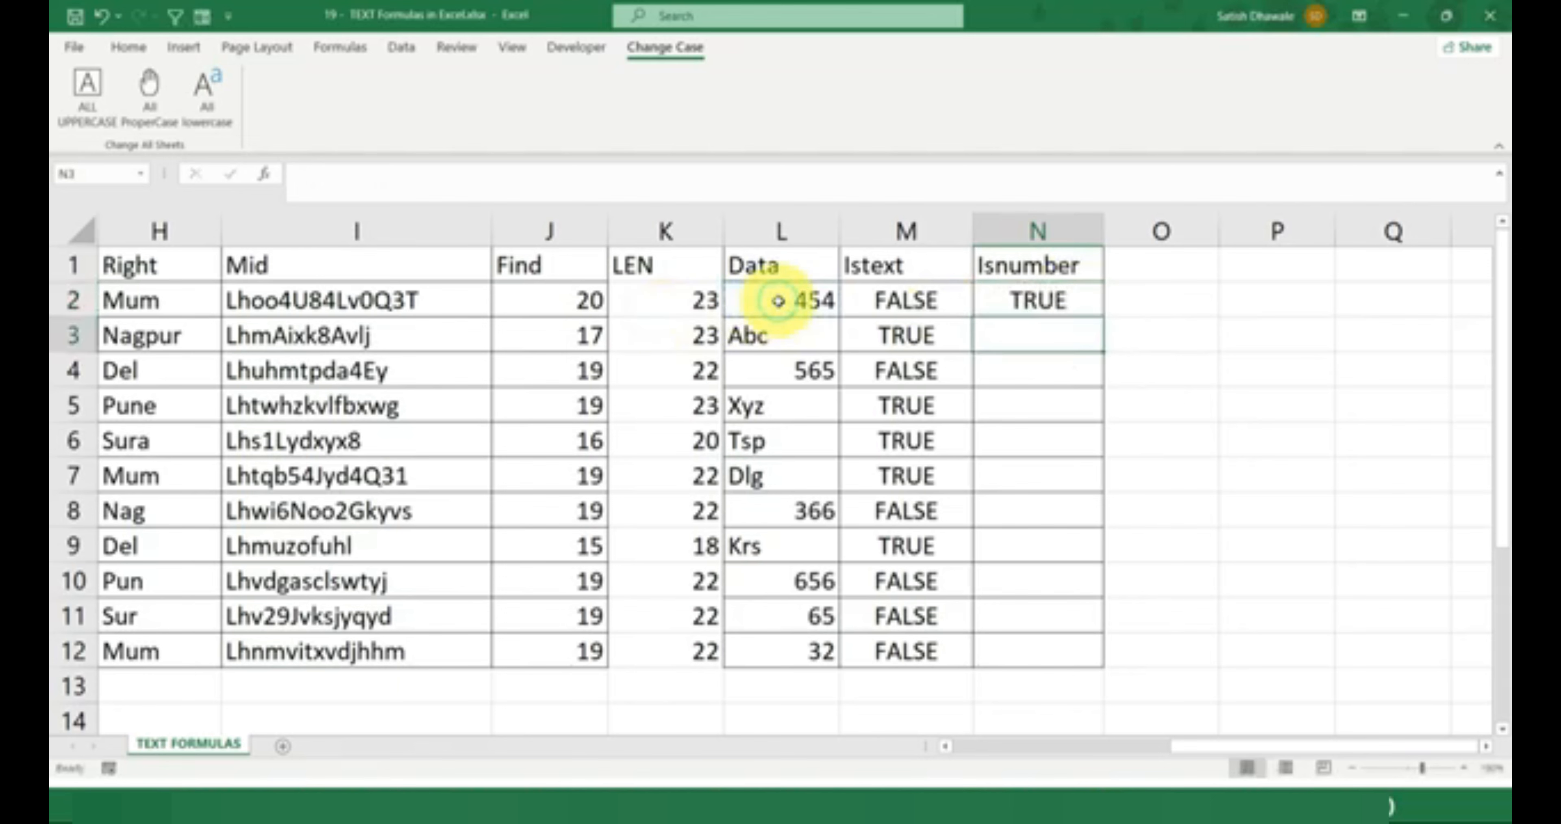
Fill N2's ISNUMBER formula down through N12 and compare the results with the Data column
left_click(1085, 299)
double_click(1104, 317)
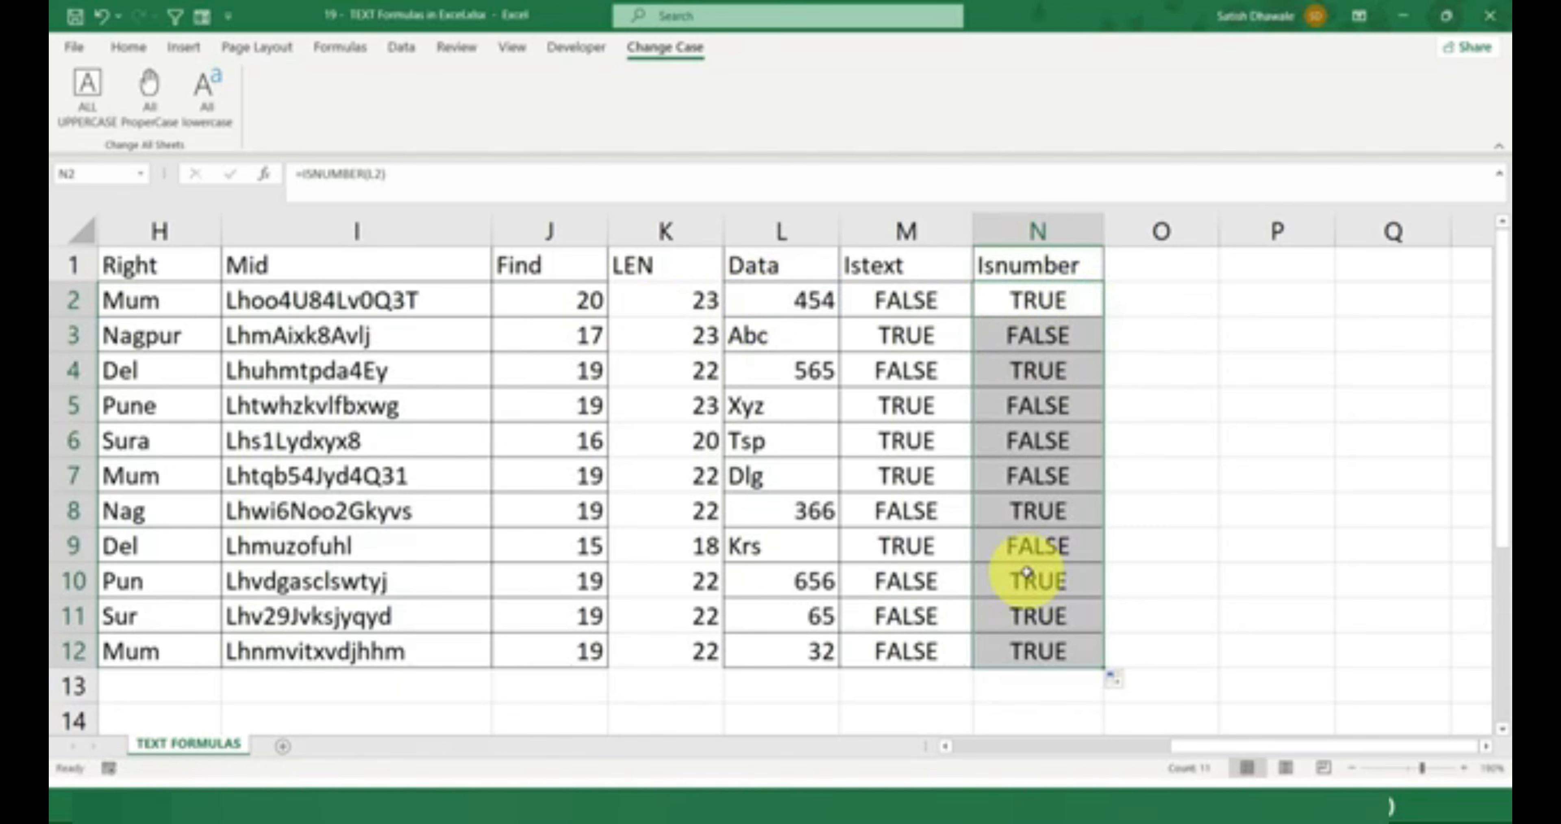
left_click_drag(795, 265, 796, 651)
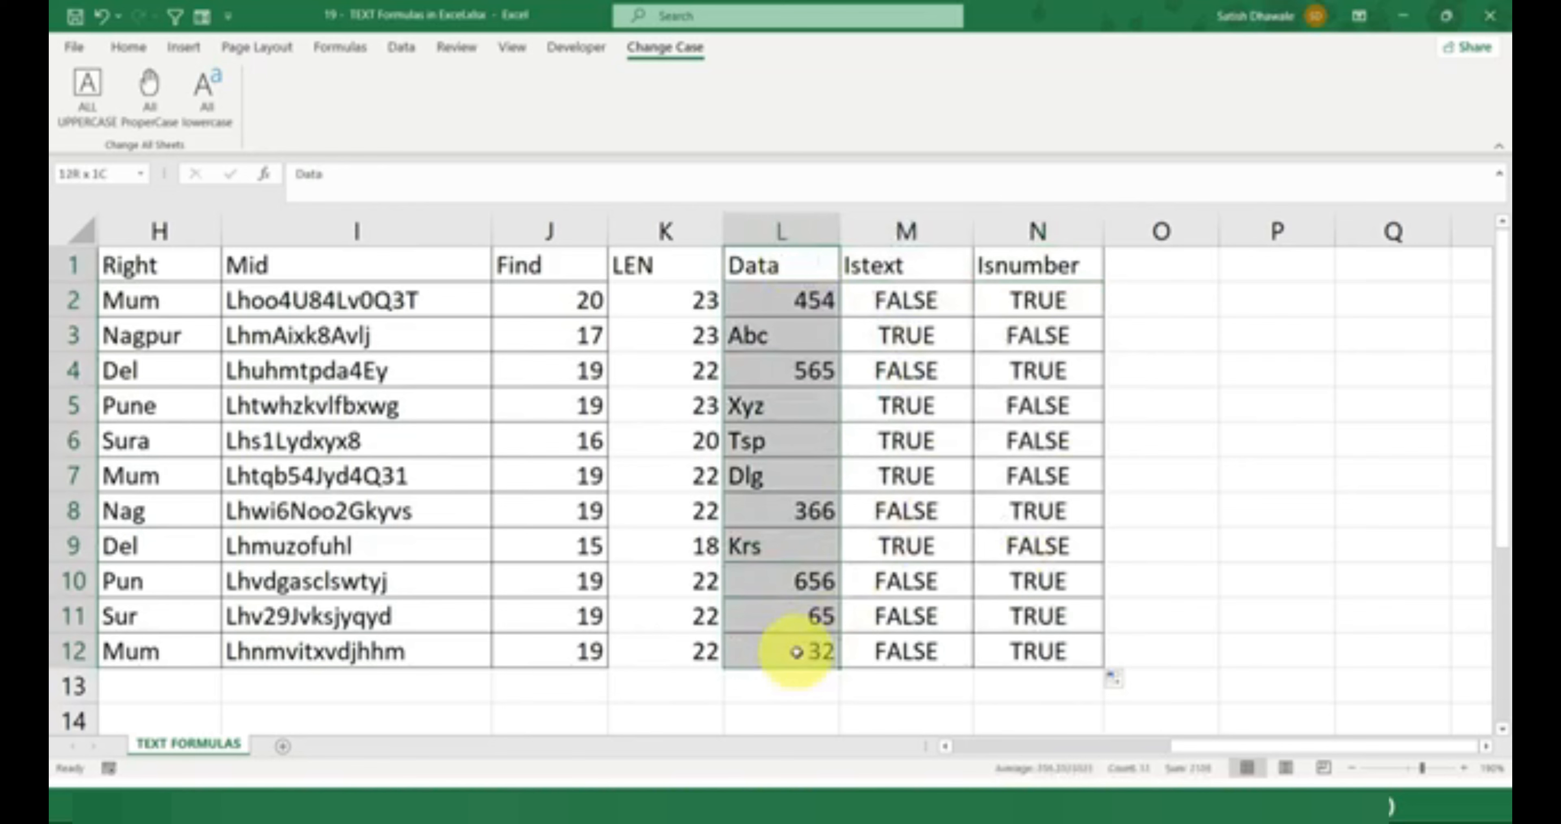
left_click_drag(796, 651, 1035, 657)
Turn on filtering for the header row and clear the Select All choice in the Isnumber column's filter
left_click(816, 263)
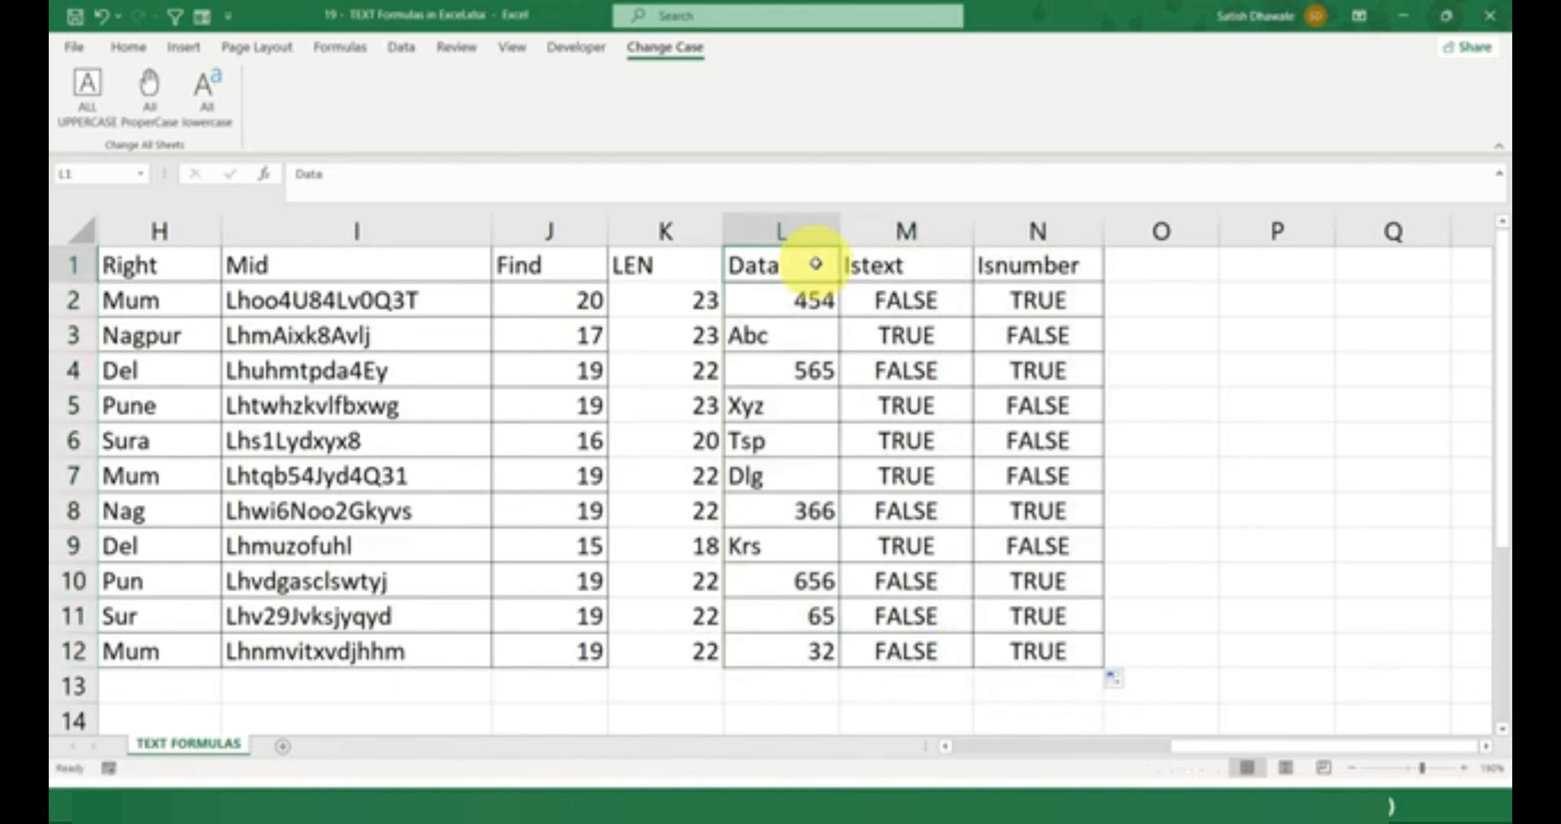
key("ctrl+shift+l")
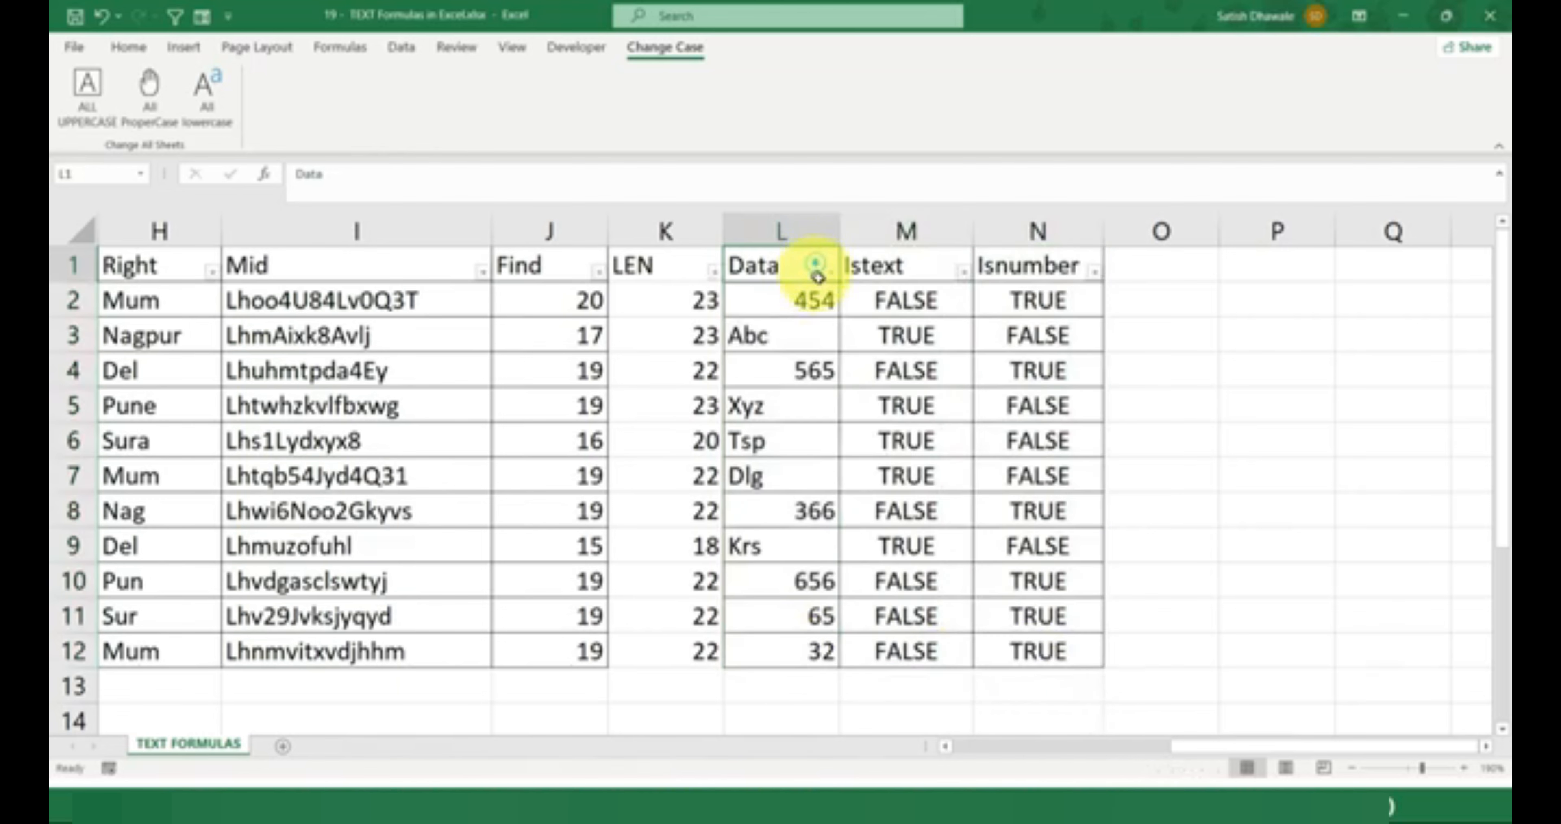
left_click(934, 267)
left_click(1084, 273)
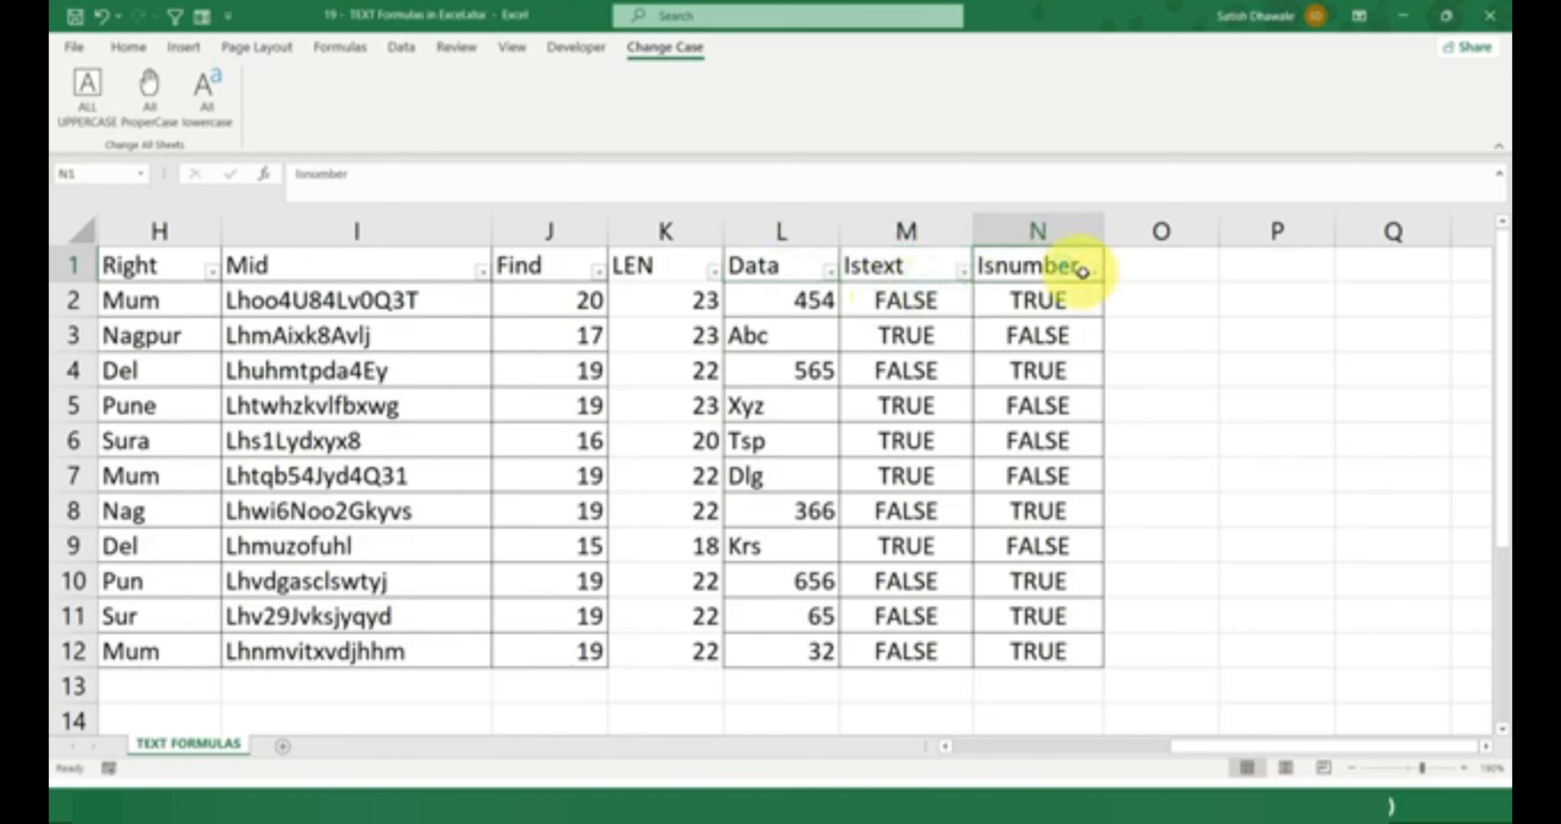
left_click(1094, 274)
left_click(1138, 497)
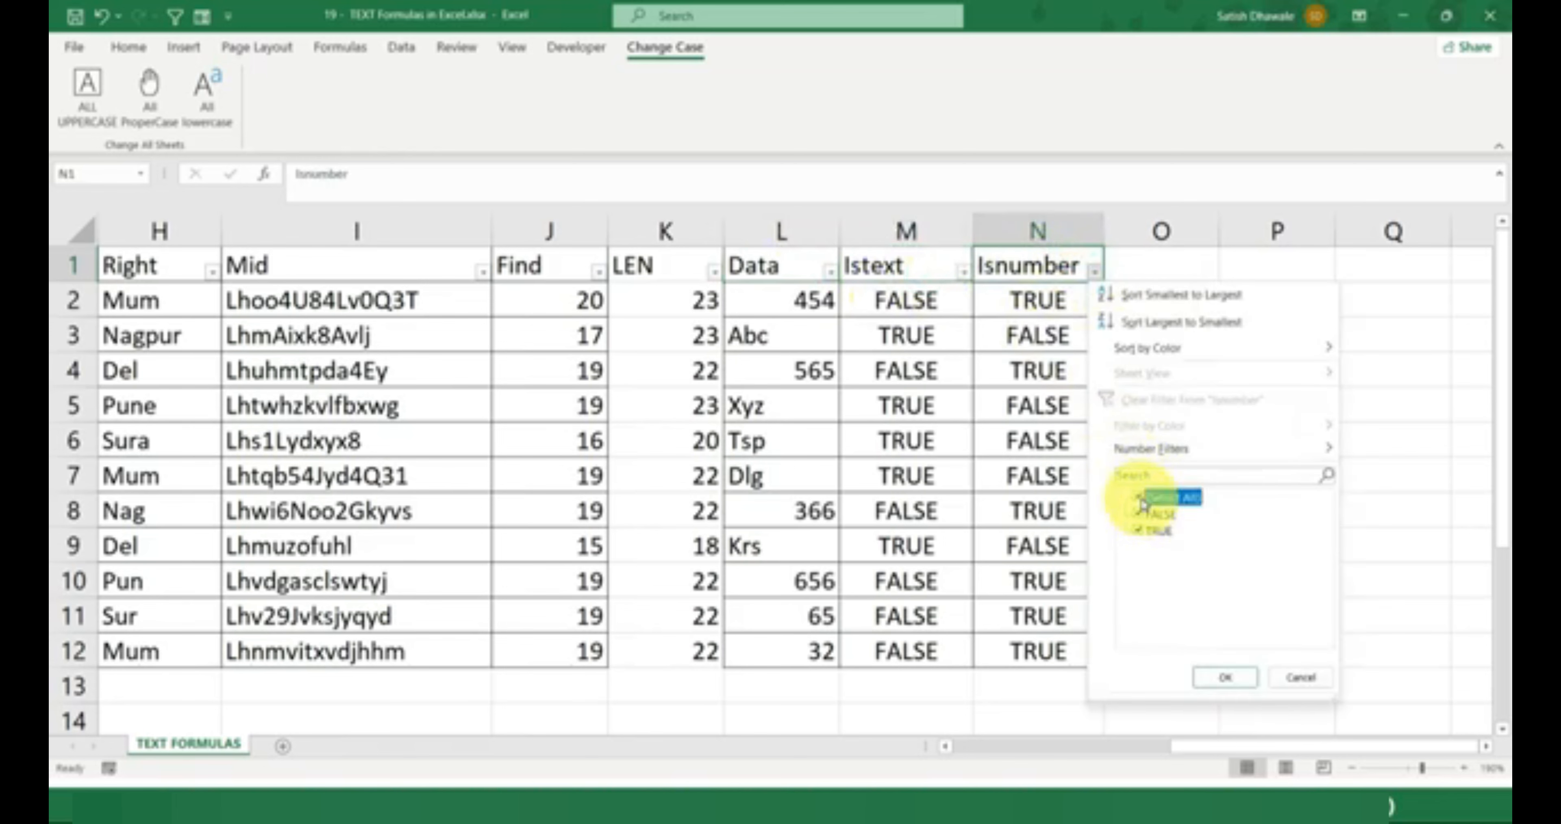